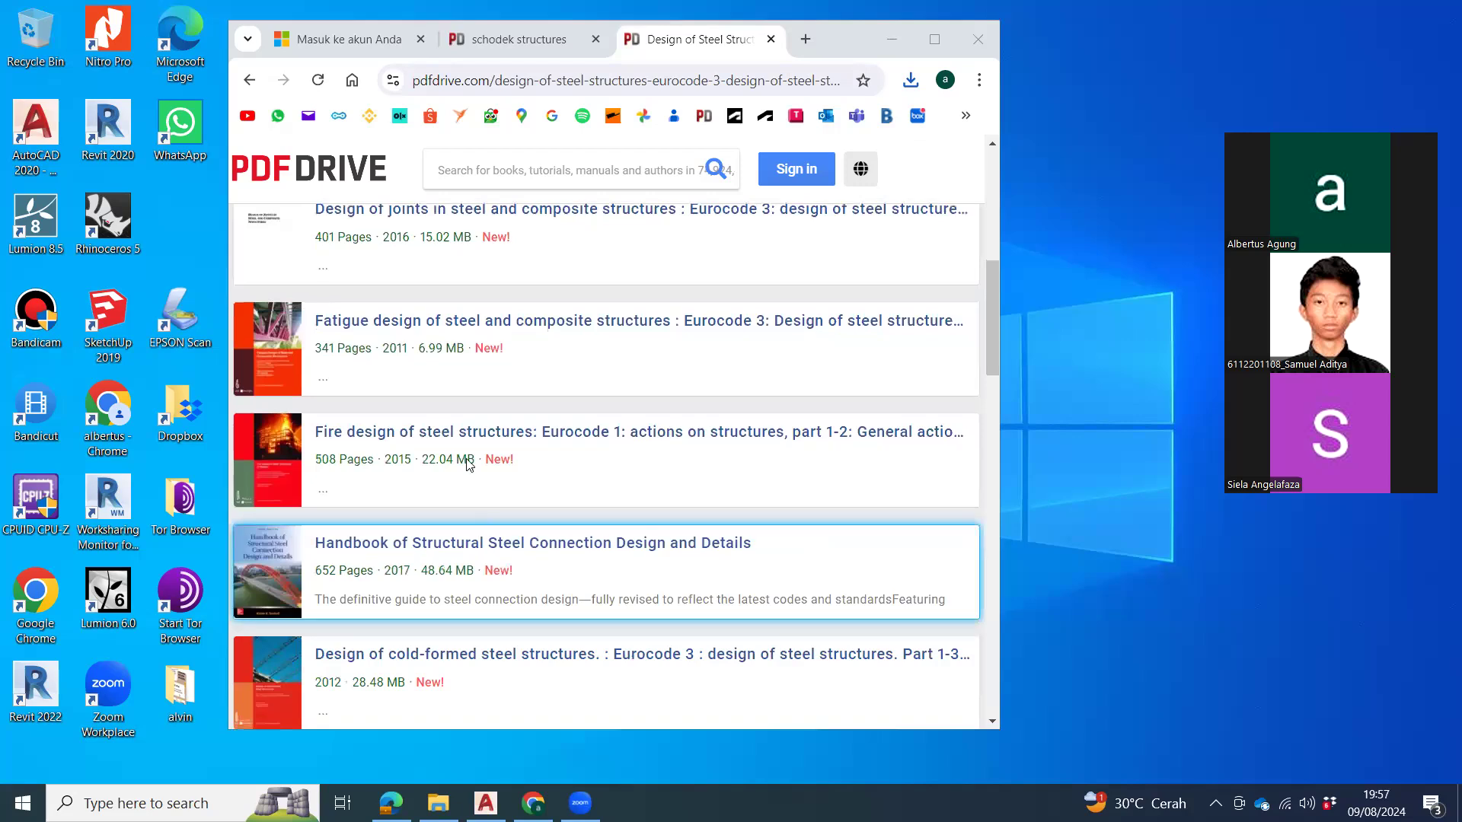
# Step: Open the Design of Steel Structures Eurocode 3 PDF from the Downloads folder in File Explorer
pyautogui.scroll(10, 872, 382)
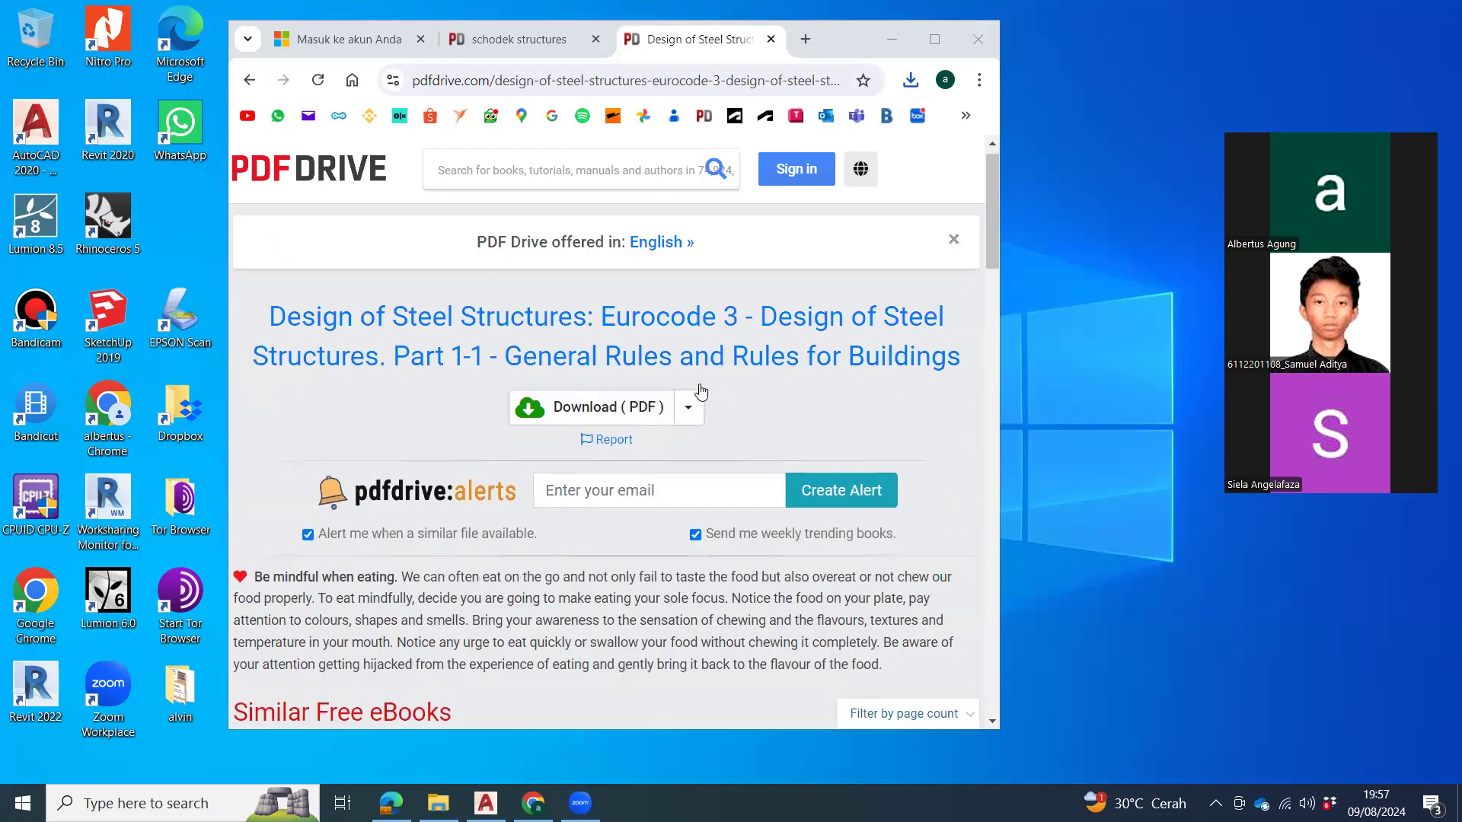
pyautogui.press('super+e')
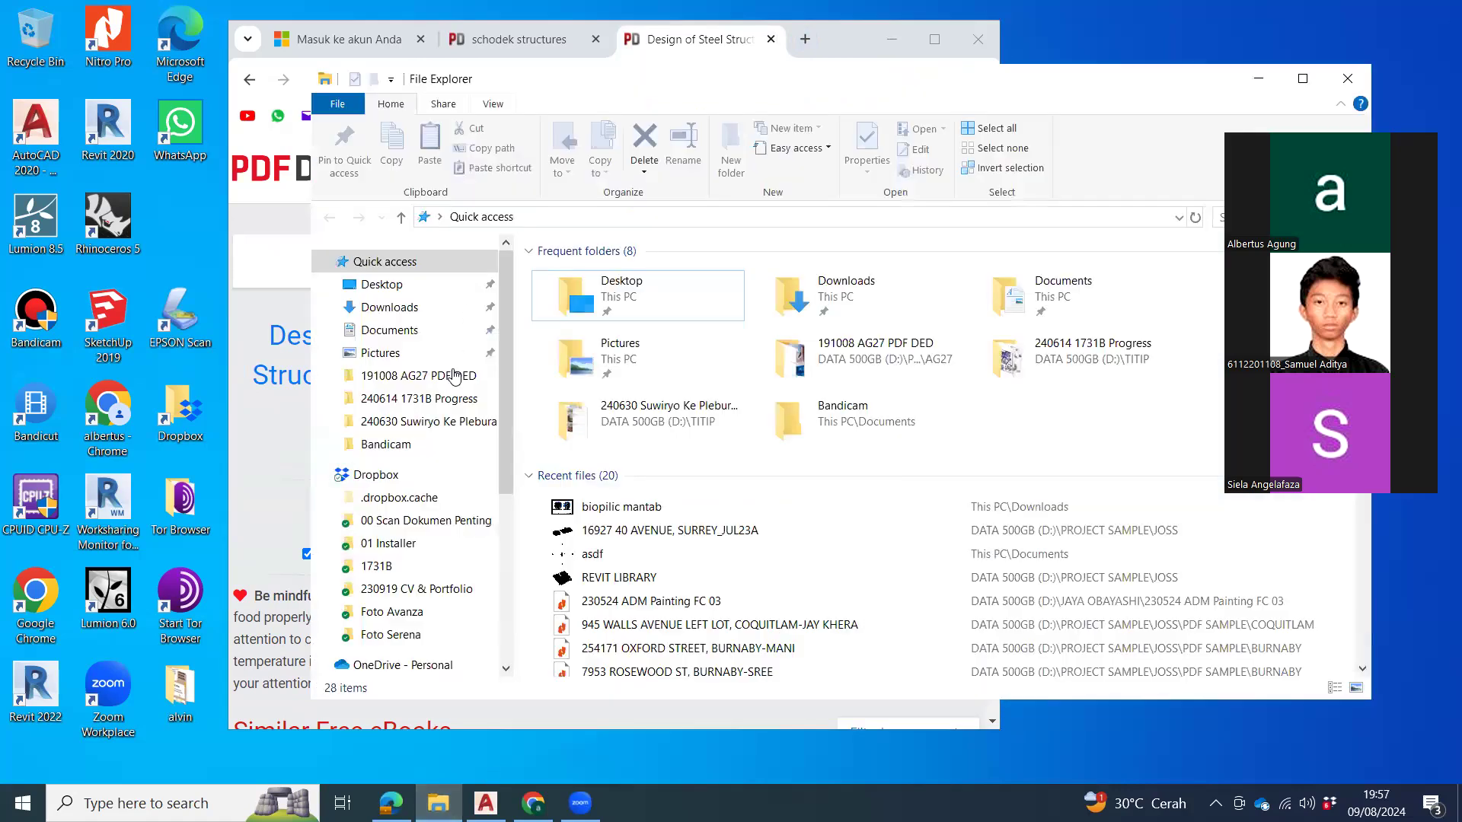
pyautogui.scroll(-5, 386, 533)
pyautogui.click(386, 590)
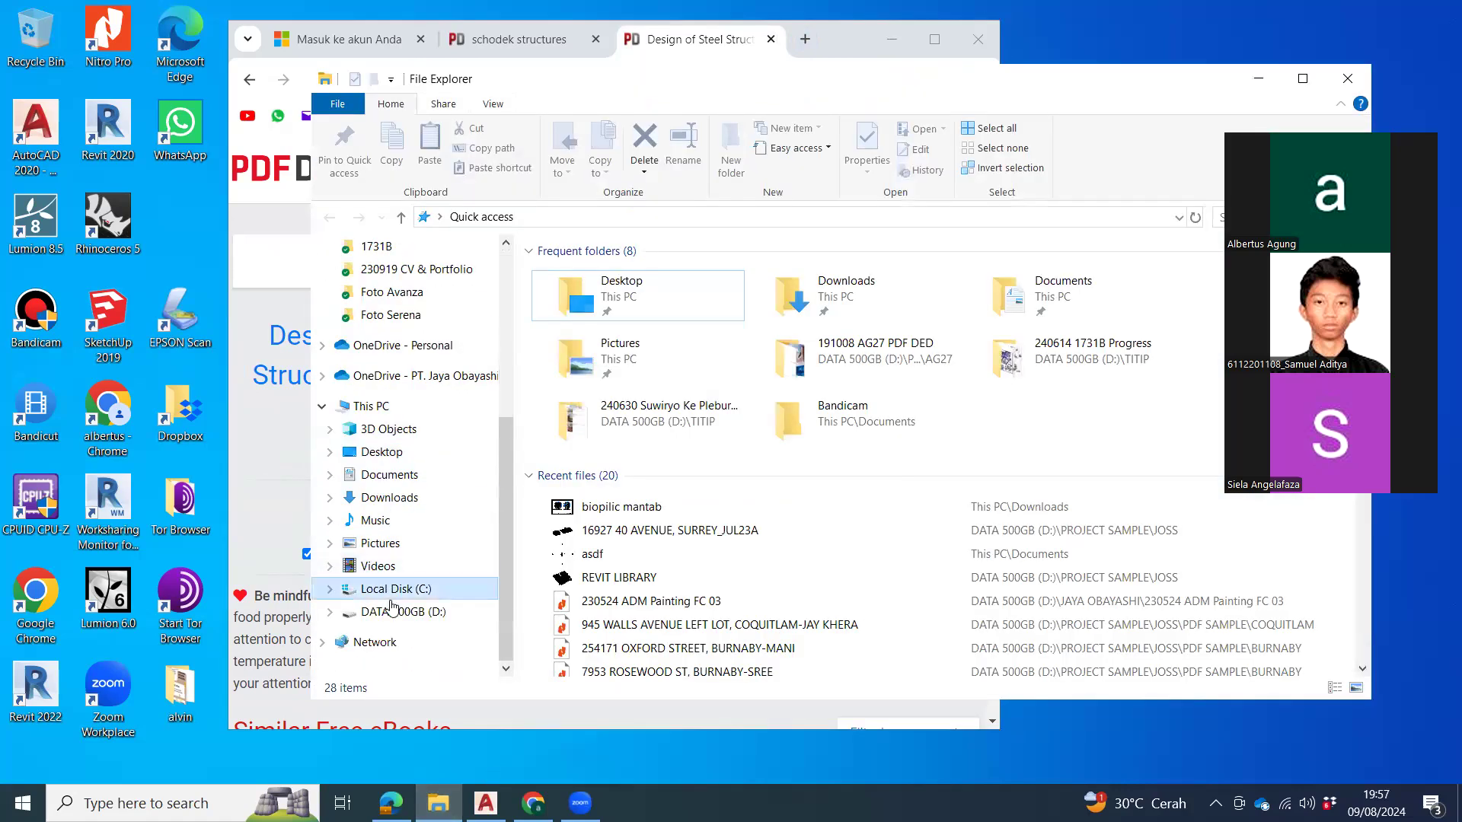
pyautogui.click(392, 611)
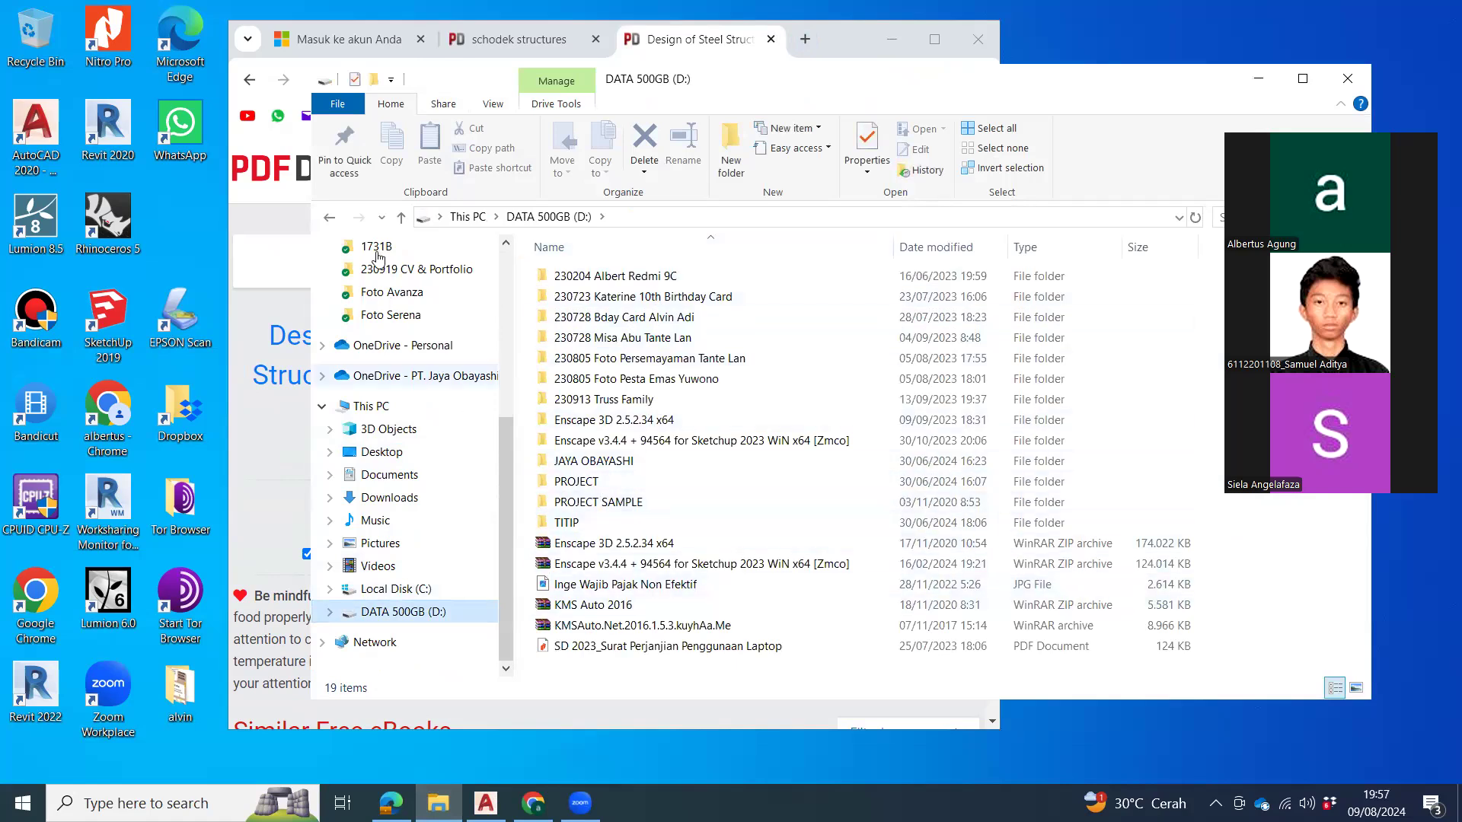
pyautogui.scroll(5, 426, 335)
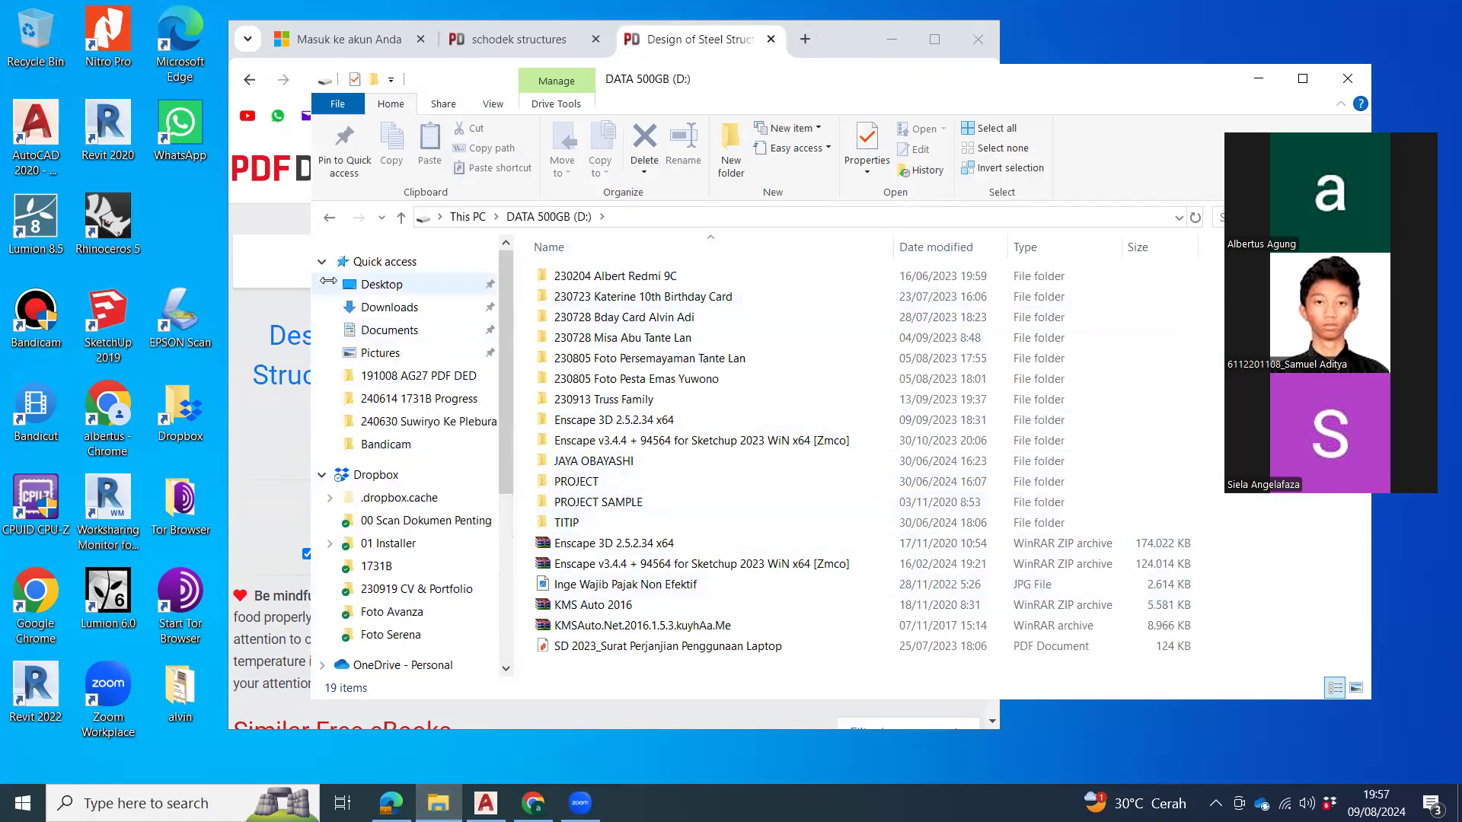
pyautogui.click(389, 307)
pyautogui.click(636, 276)
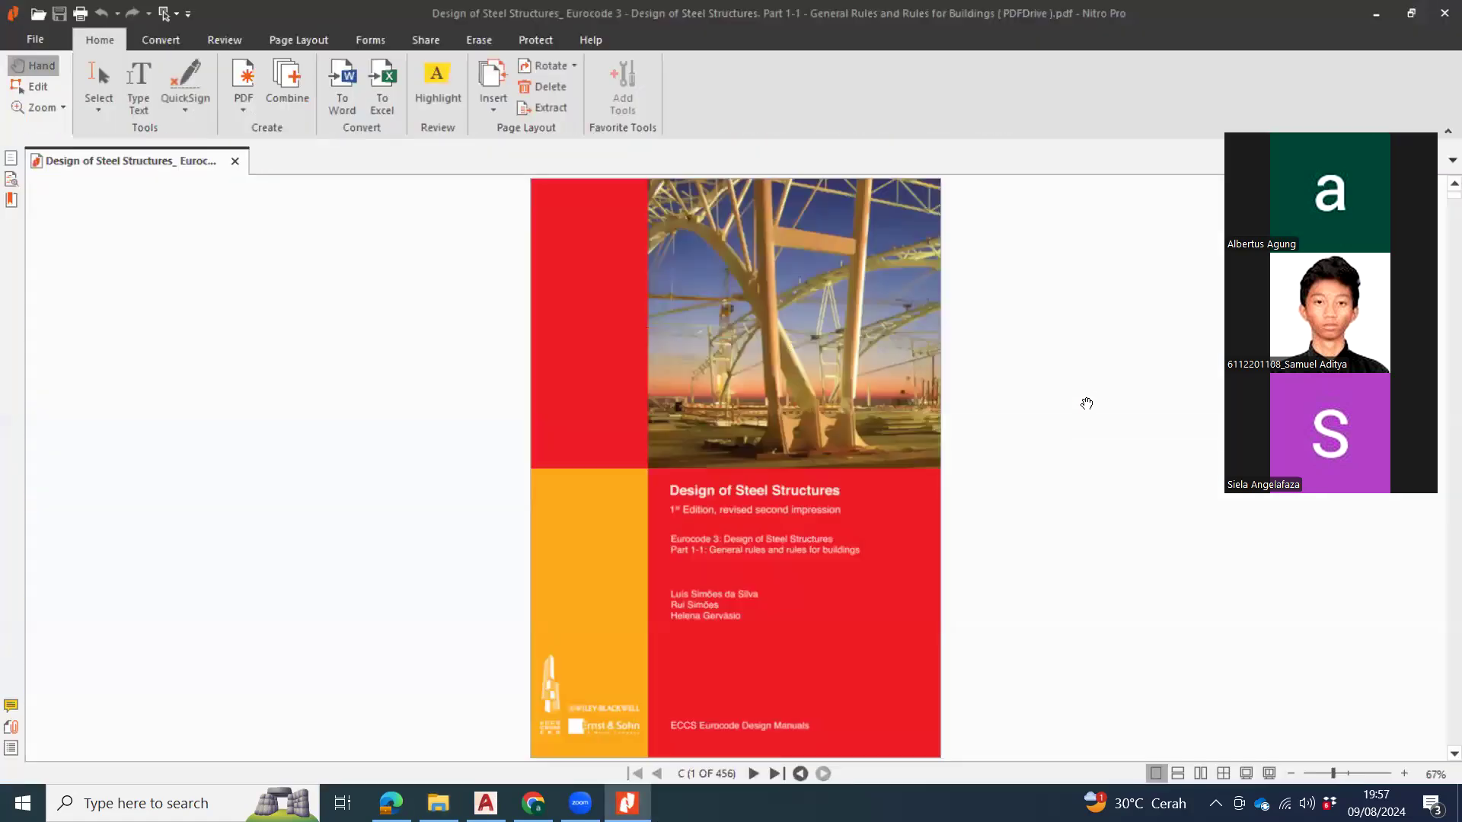
# Step: Browse the opening chapters of the Design of Steel Structures PDF, up to the structural modelling pages
pyautogui.scroll(-3, 867, 442)
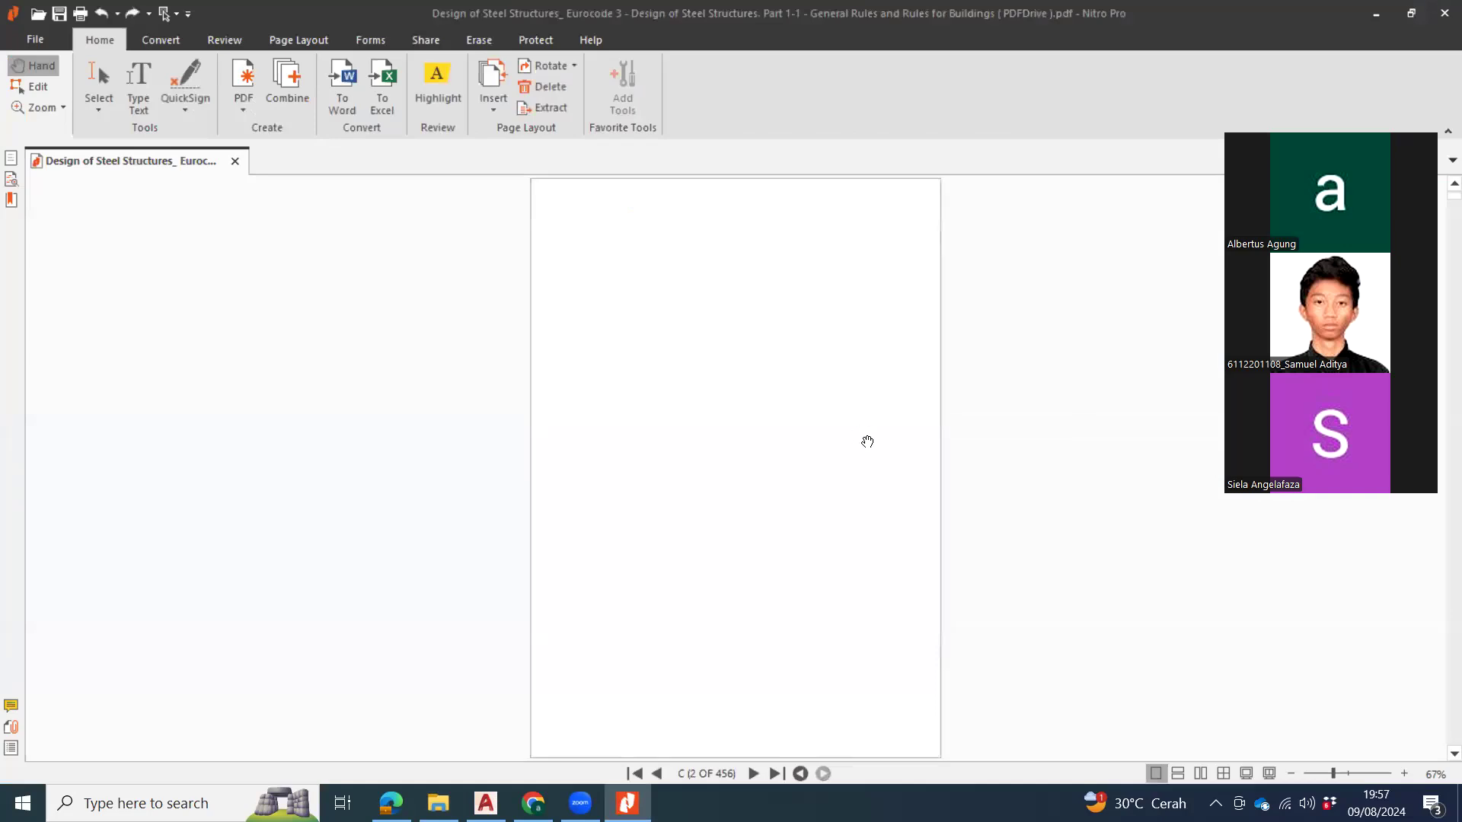
pyautogui.scroll(-5, 869, 438)
pyautogui.scroll(-17, 873, 439)
pyautogui.scroll(-20, 873, 444)
pyautogui.scroll(-8, 873, 444)
pyautogui.scroll(-14, 874, 446)
pyautogui.scroll(-7, 874, 446)
pyautogui.scroll(-10, 874, 447)
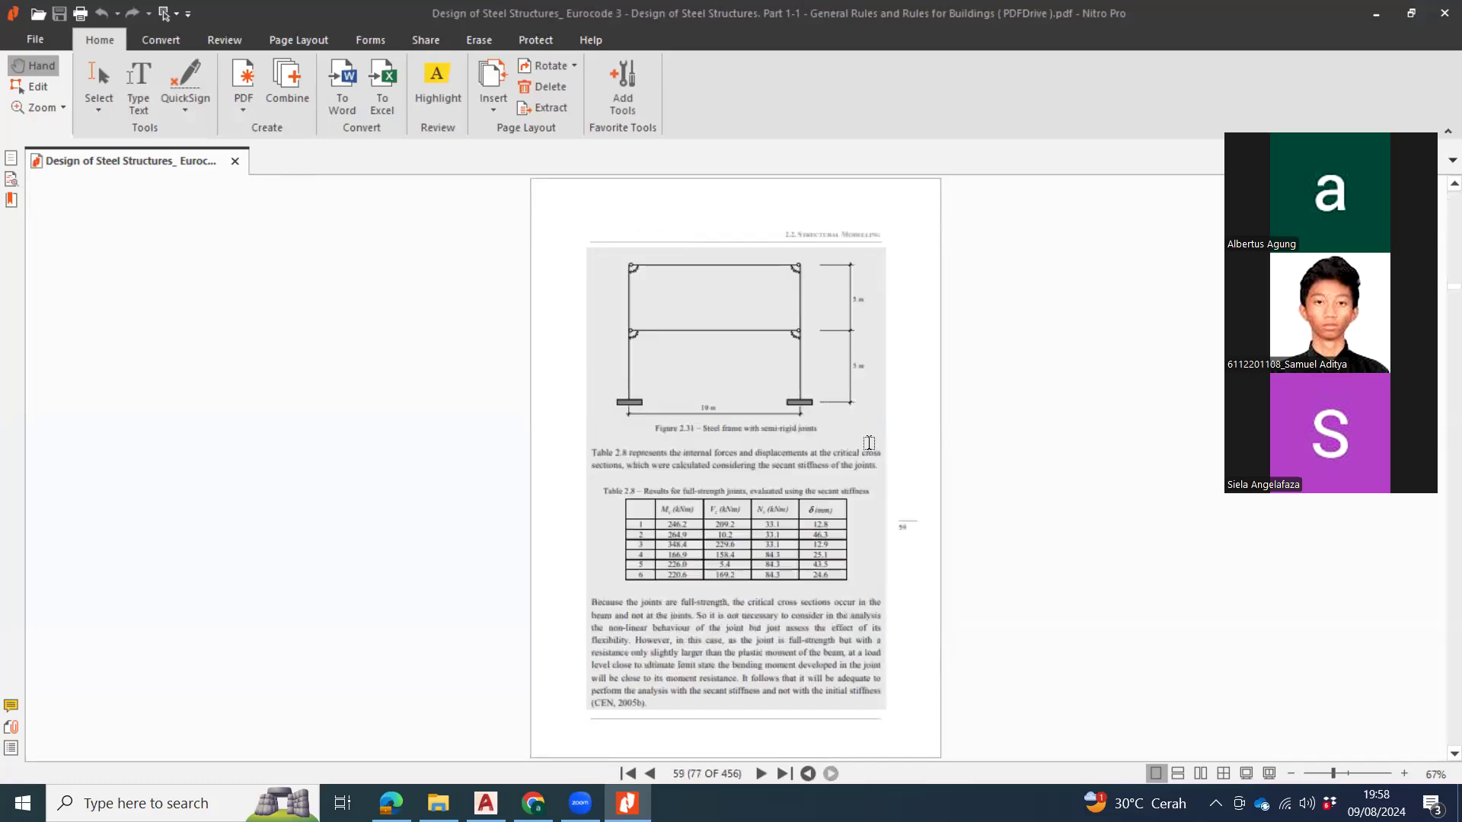
pyautogui.scroll(-20, 870, 442)
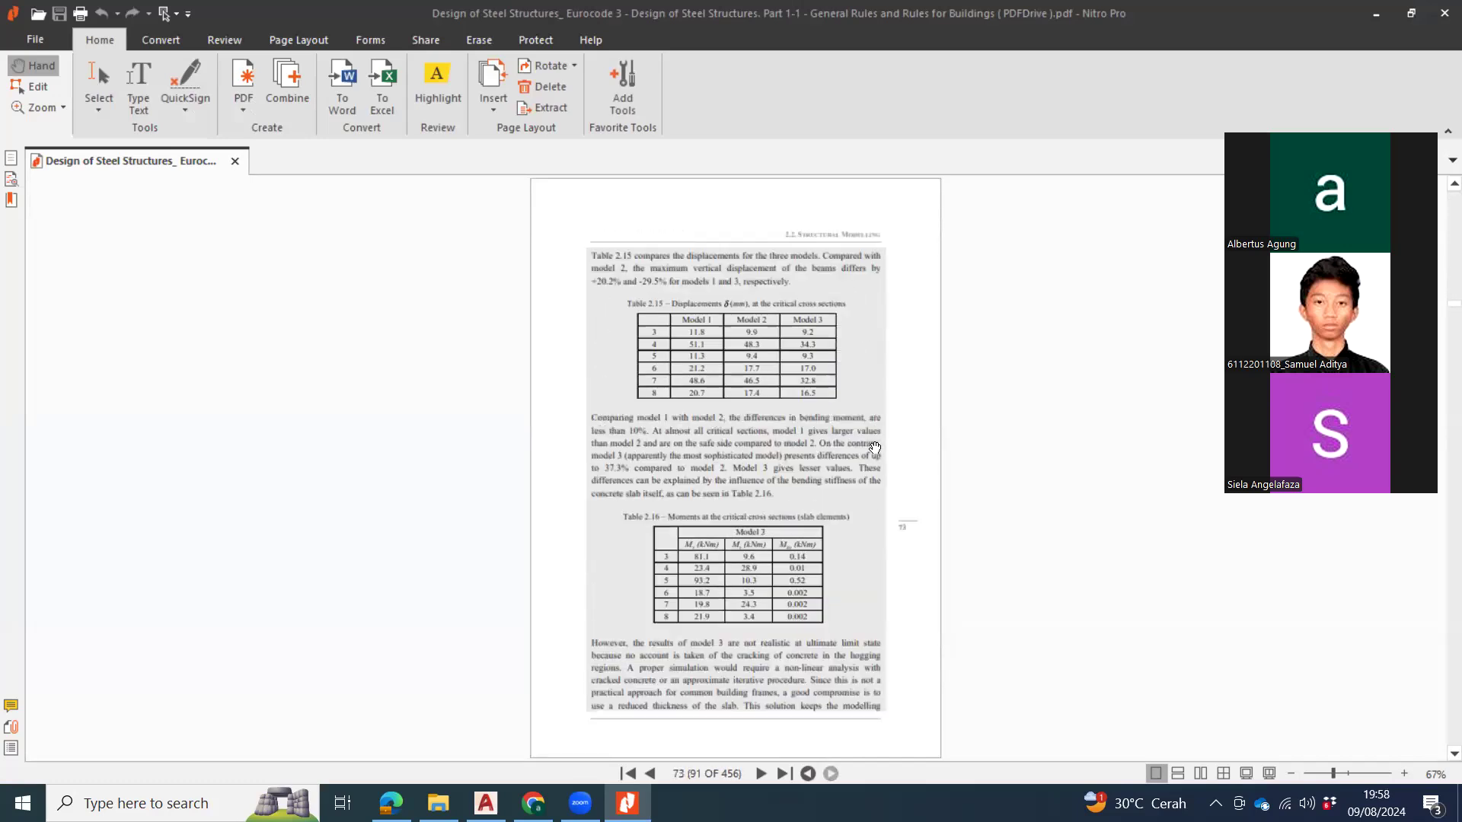
pyautogui.scroll(-4, 869, 442)
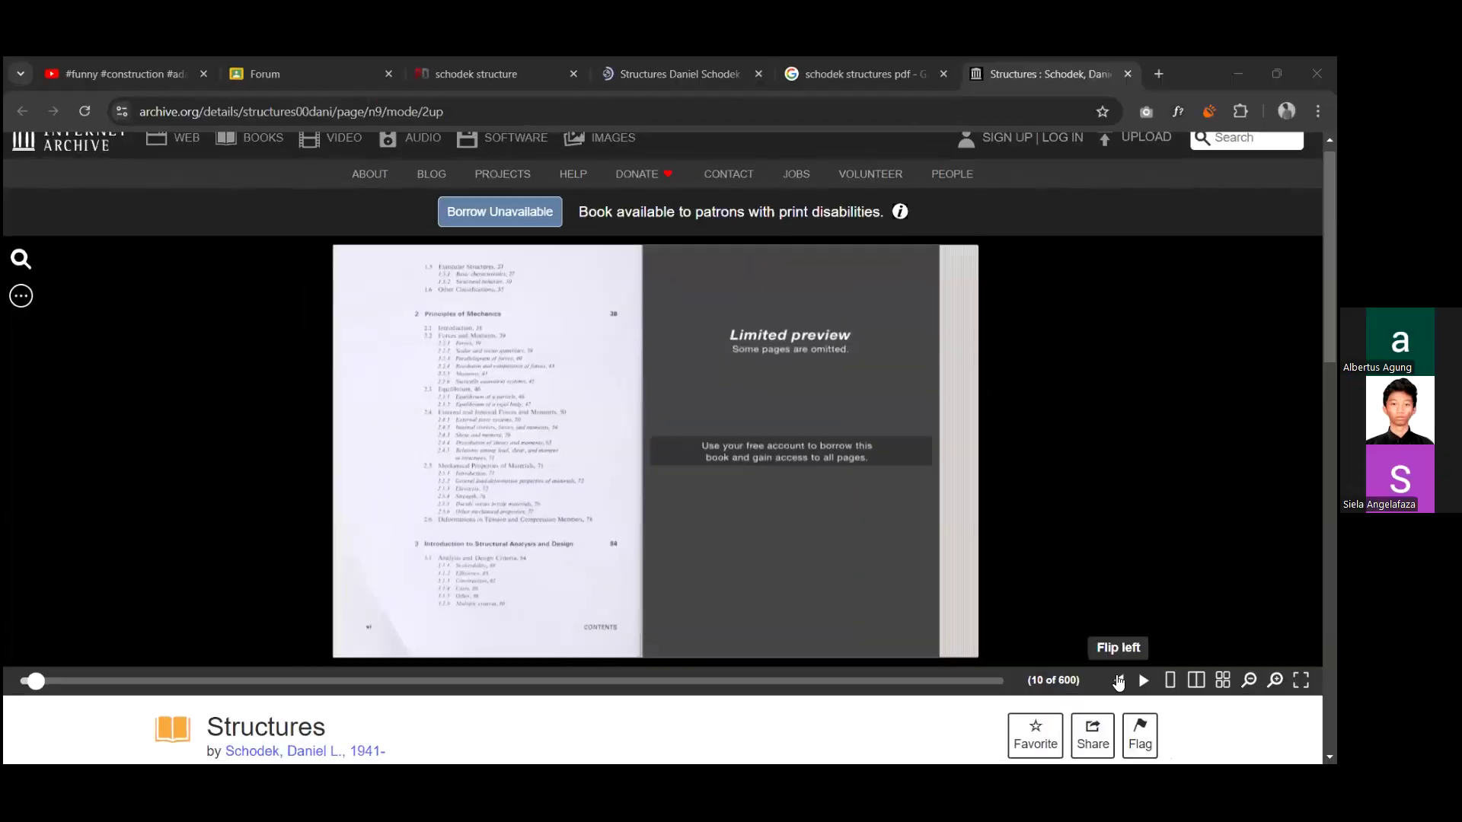
# Step: Flip through the opening preview pages of the Structures book on Internet Archive, including the contents and the cover
pyautogui.click(1118, 682)
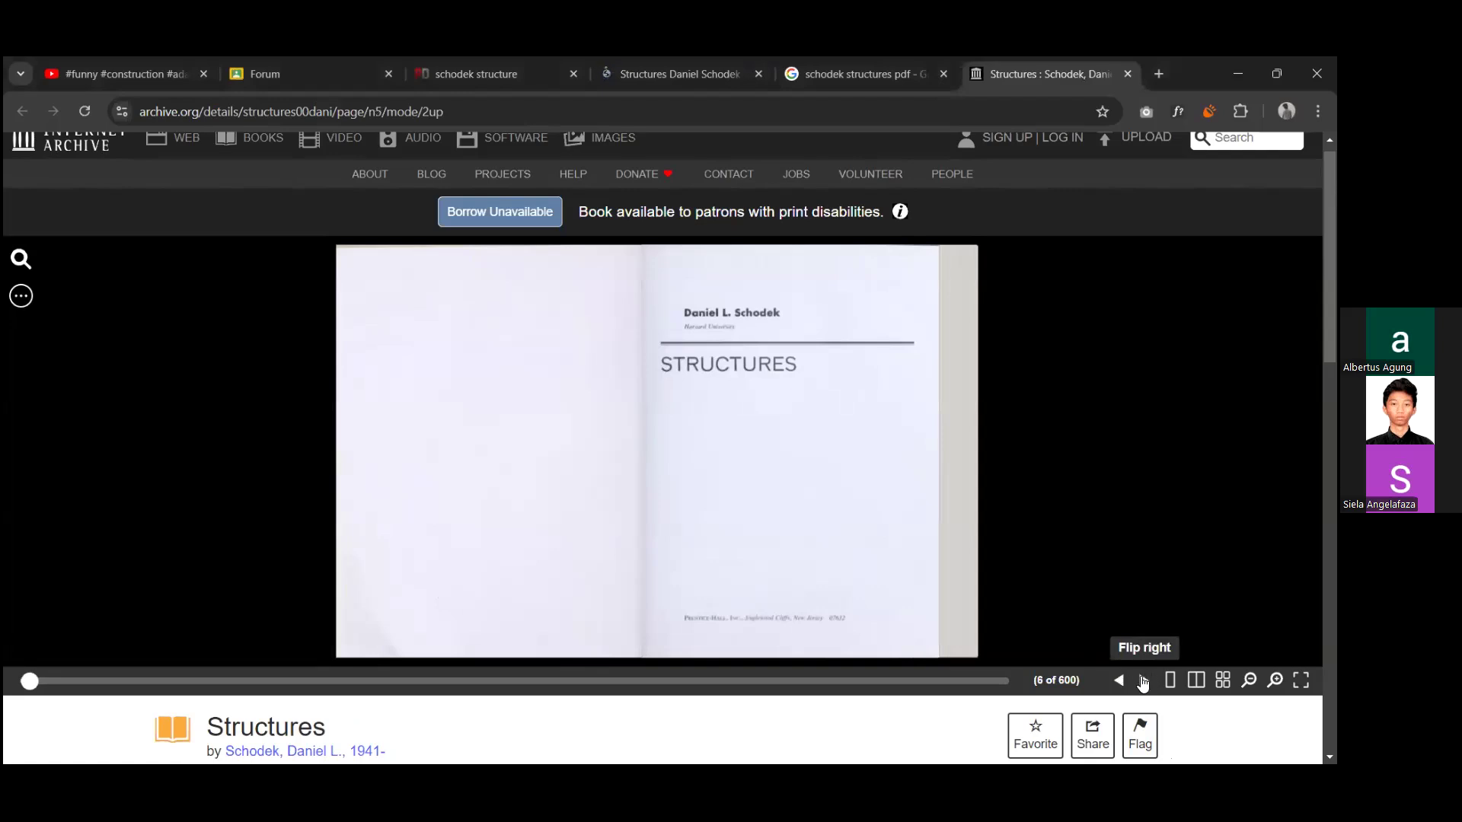
pyautogui.click(1134, 682)
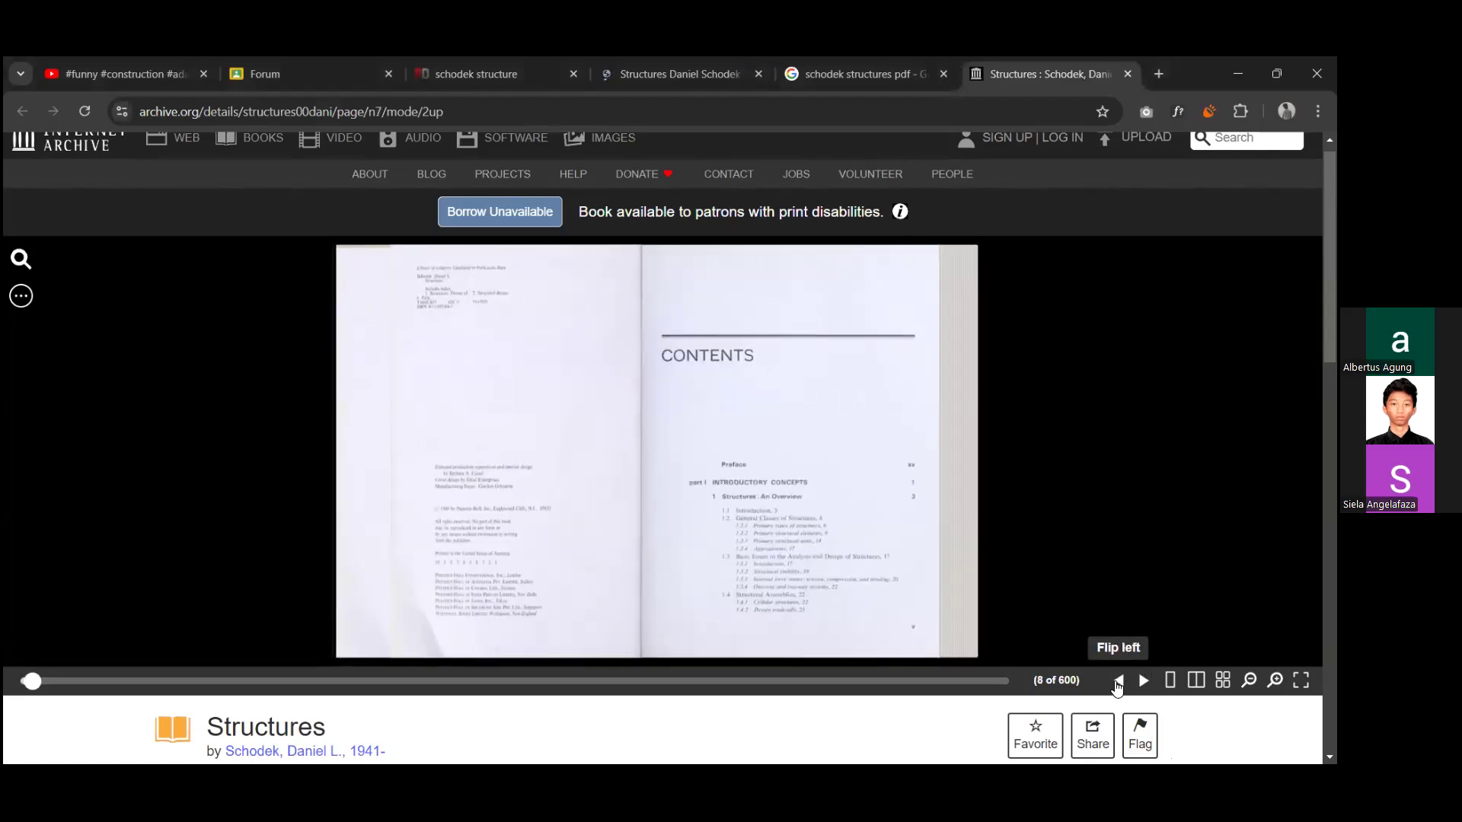
pyautogui.click(1117, 682)
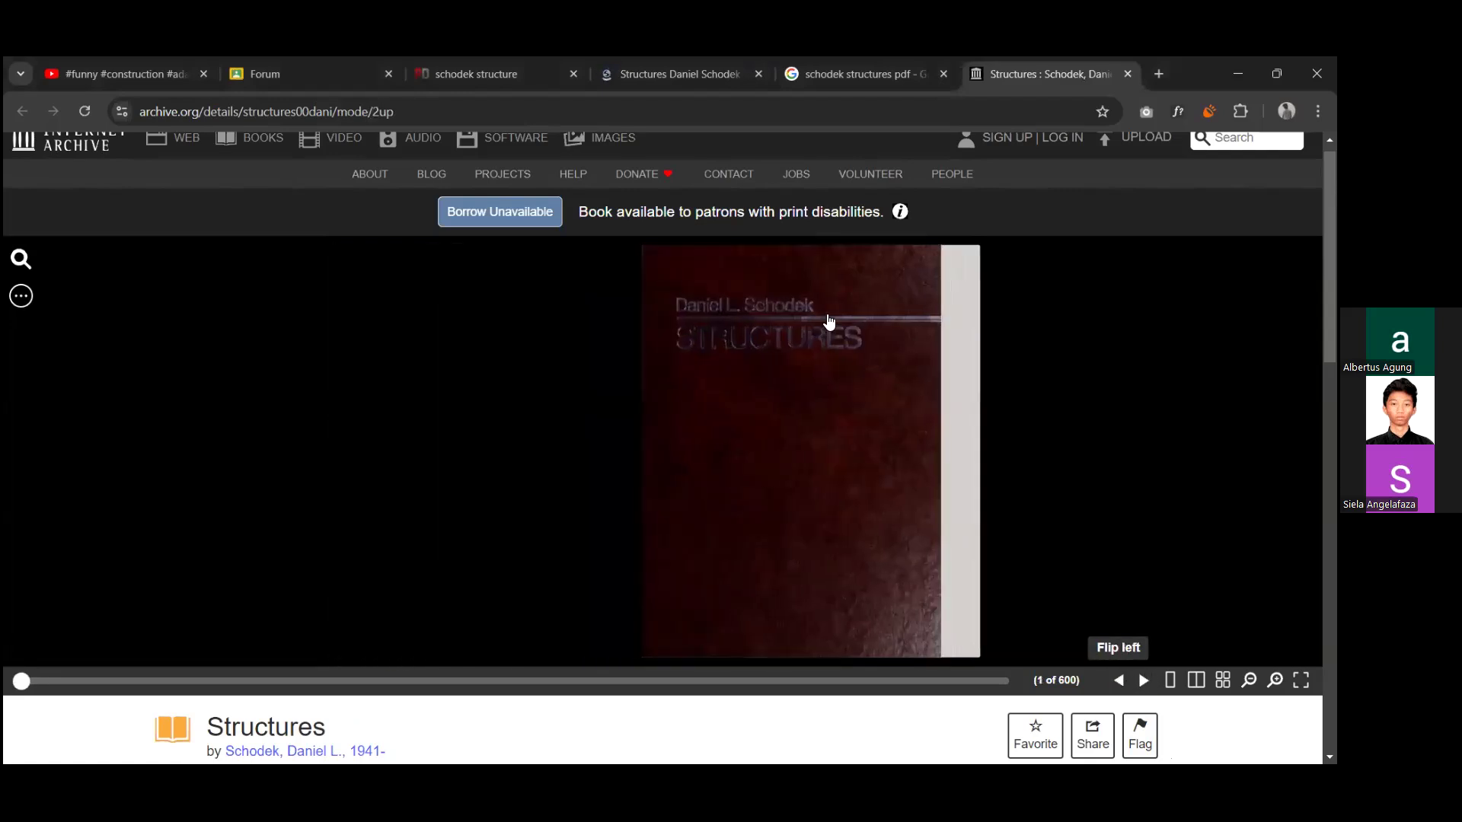
pyautogui.click(1144, 680)
pyautogui.scroll(-2, 1154, 487)
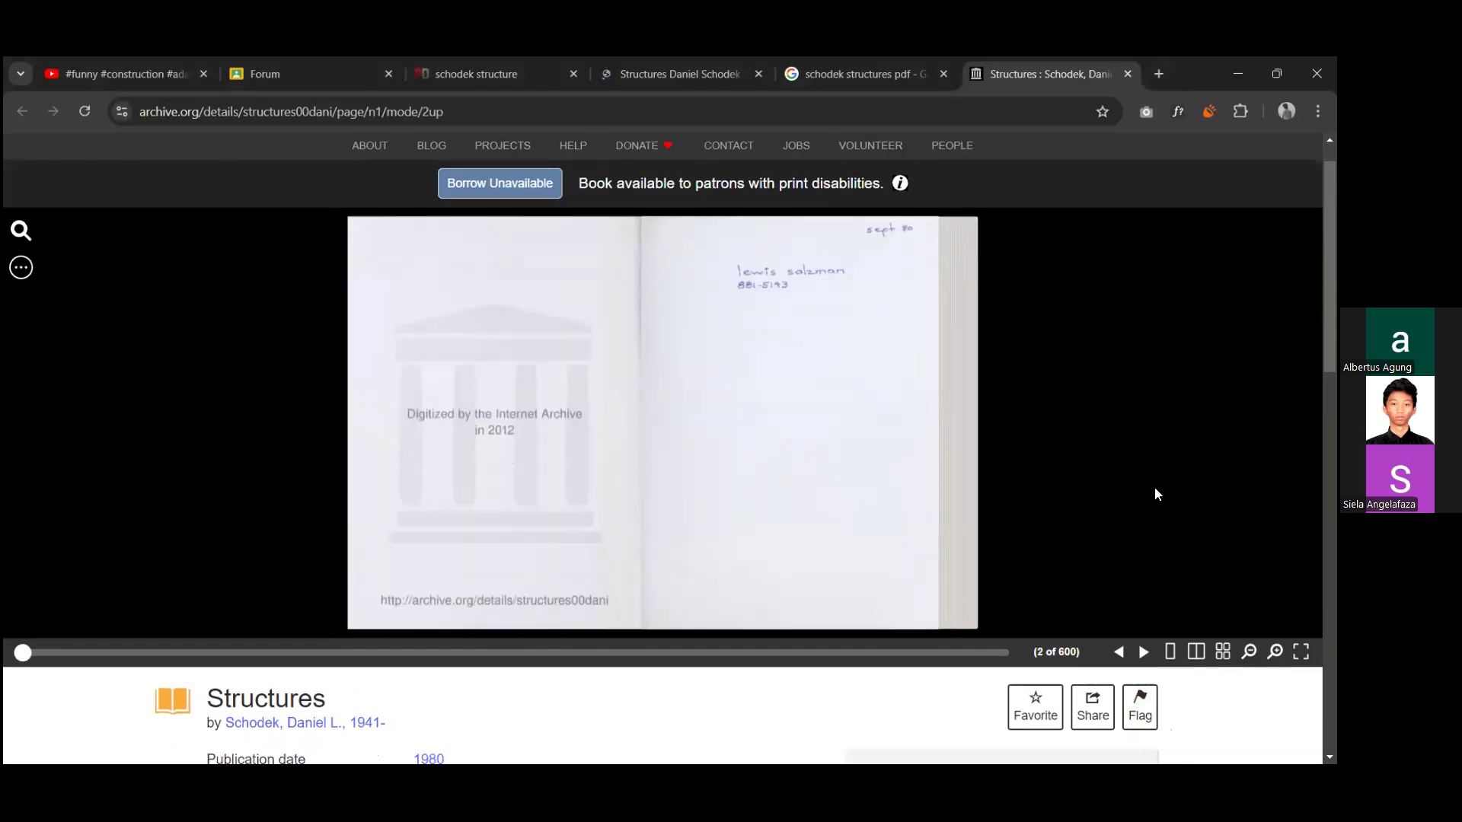
# Step: Check the share and embed options of the Structures book and examine its catalogue details, reviews and similar items
pyautogui.click(1101, 571)
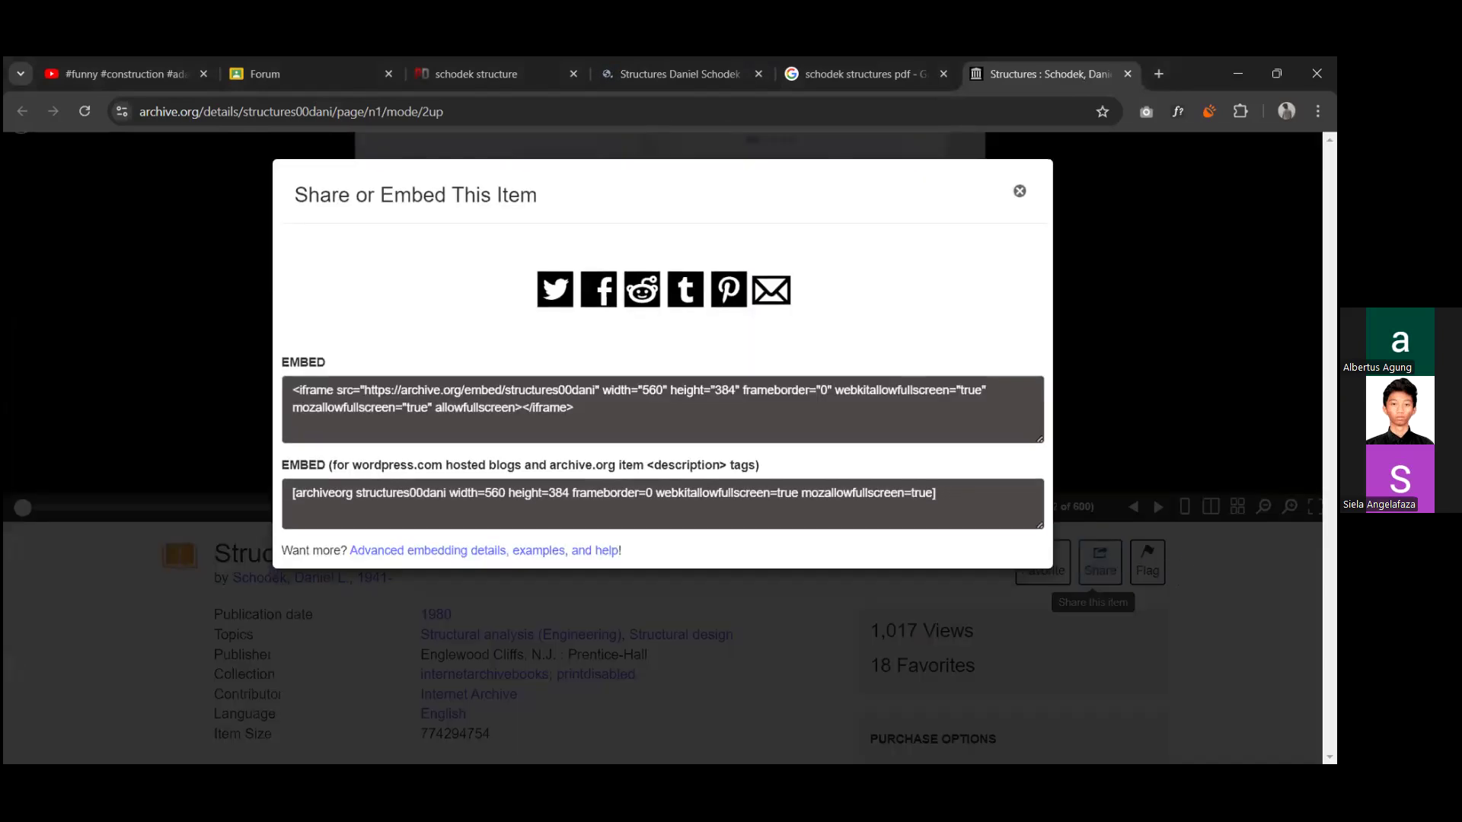
pyautogui.click(1088, 586)
pyautogui.scroll(-7, 749, 530)
pyautogui.scroll(-2, 751, 530)
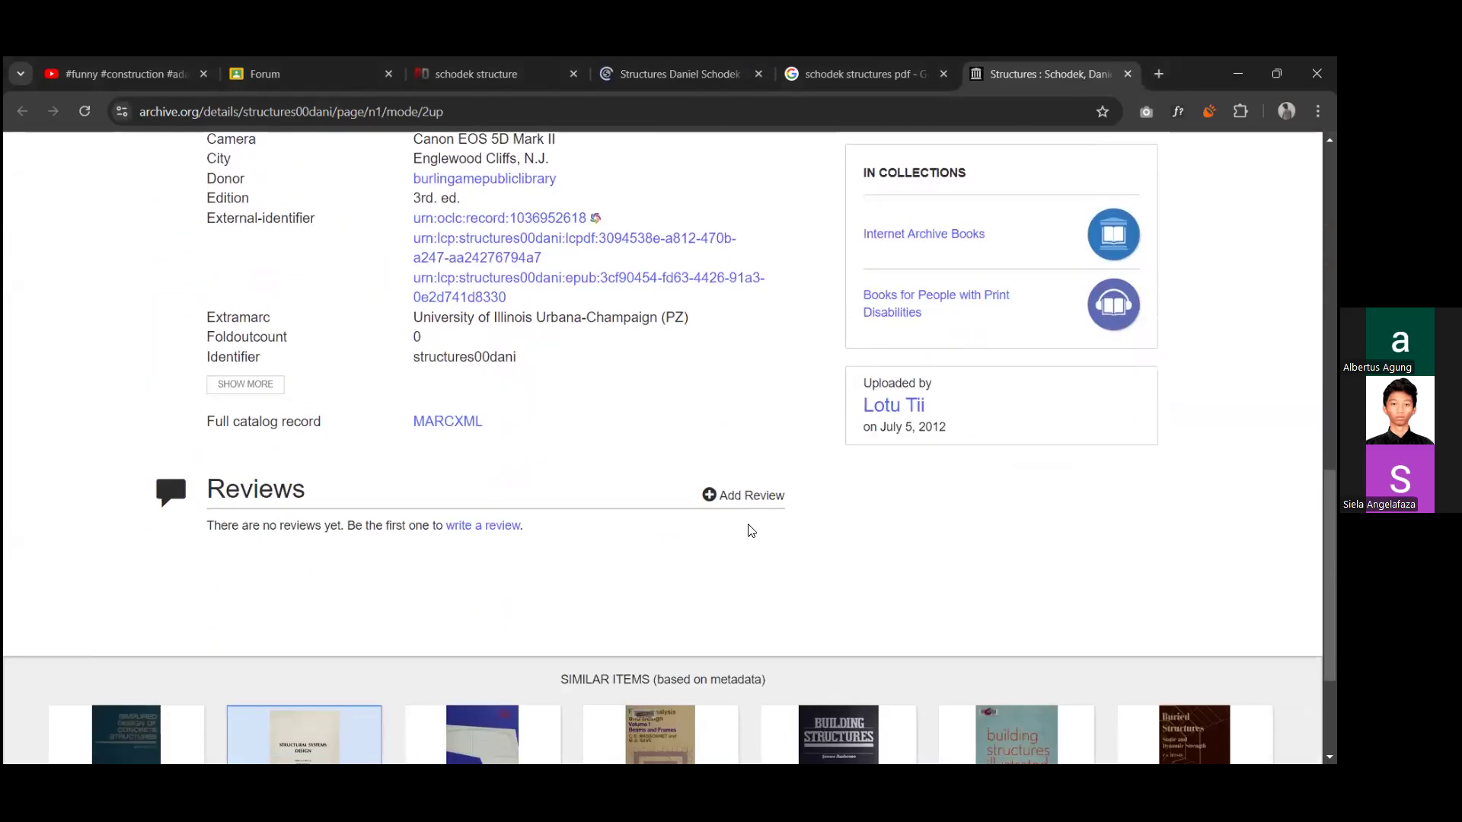
pyautogui.scroll(-3, 822, 503)
pyautogui.scroll(4, 893, 477)
pyautogui.scroll(-4, 860, 477)
pyautogui.scroll(15, 860, 476)
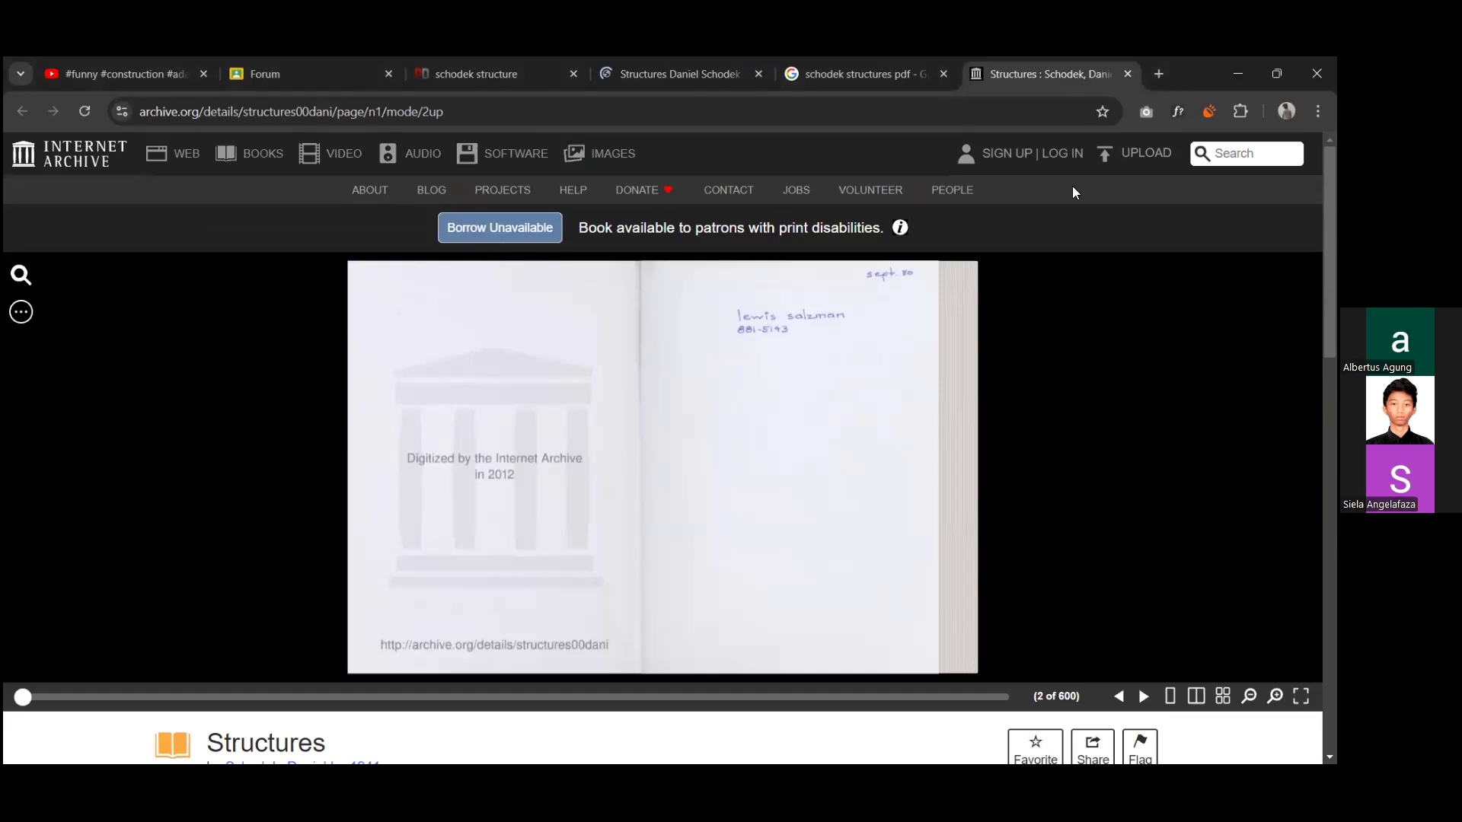
# Step: Select the full web address of the Structures book page
pyautogui.click(238, 117)
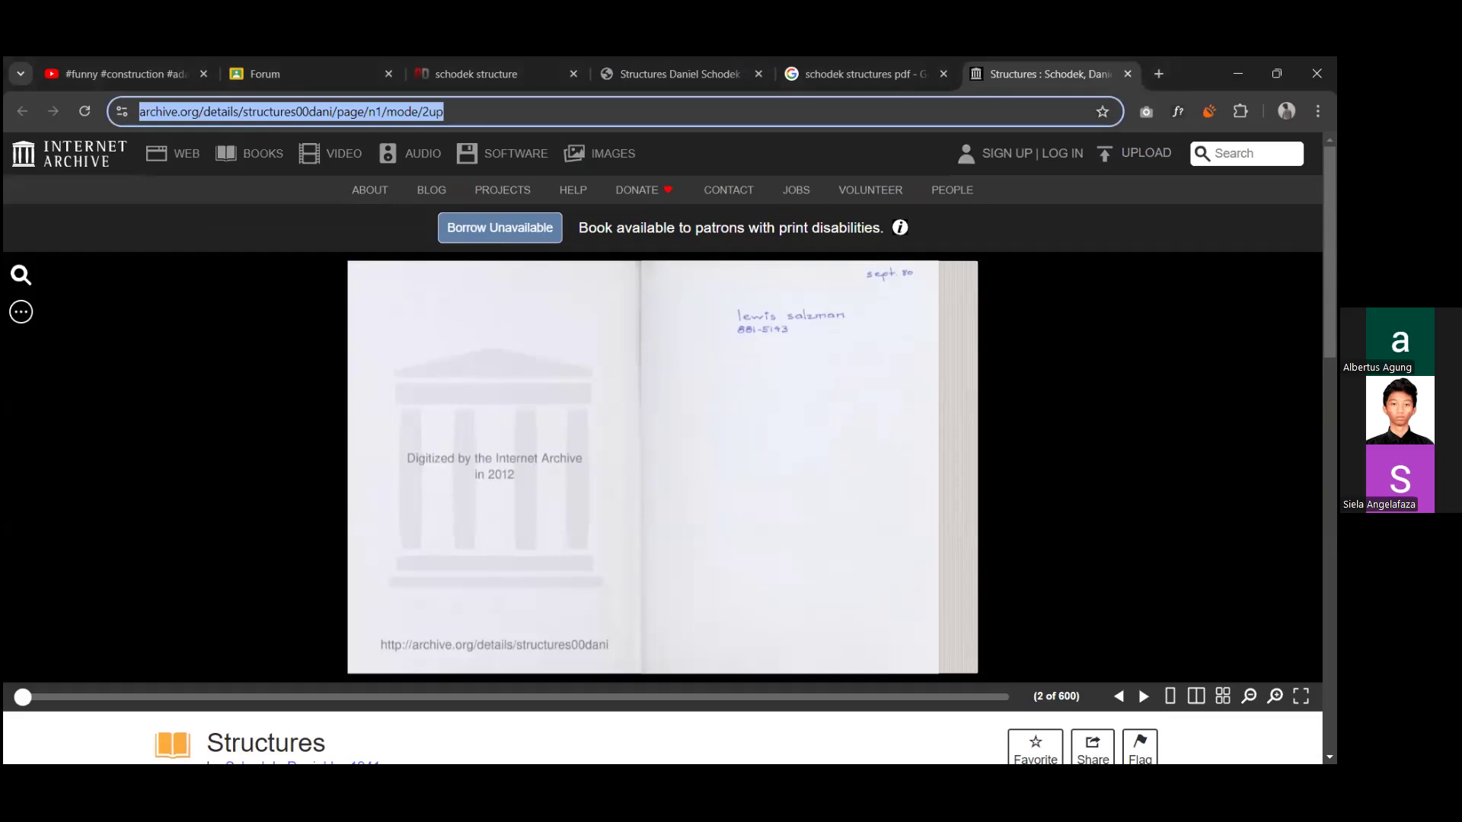
pyautogui.click(819, 135)
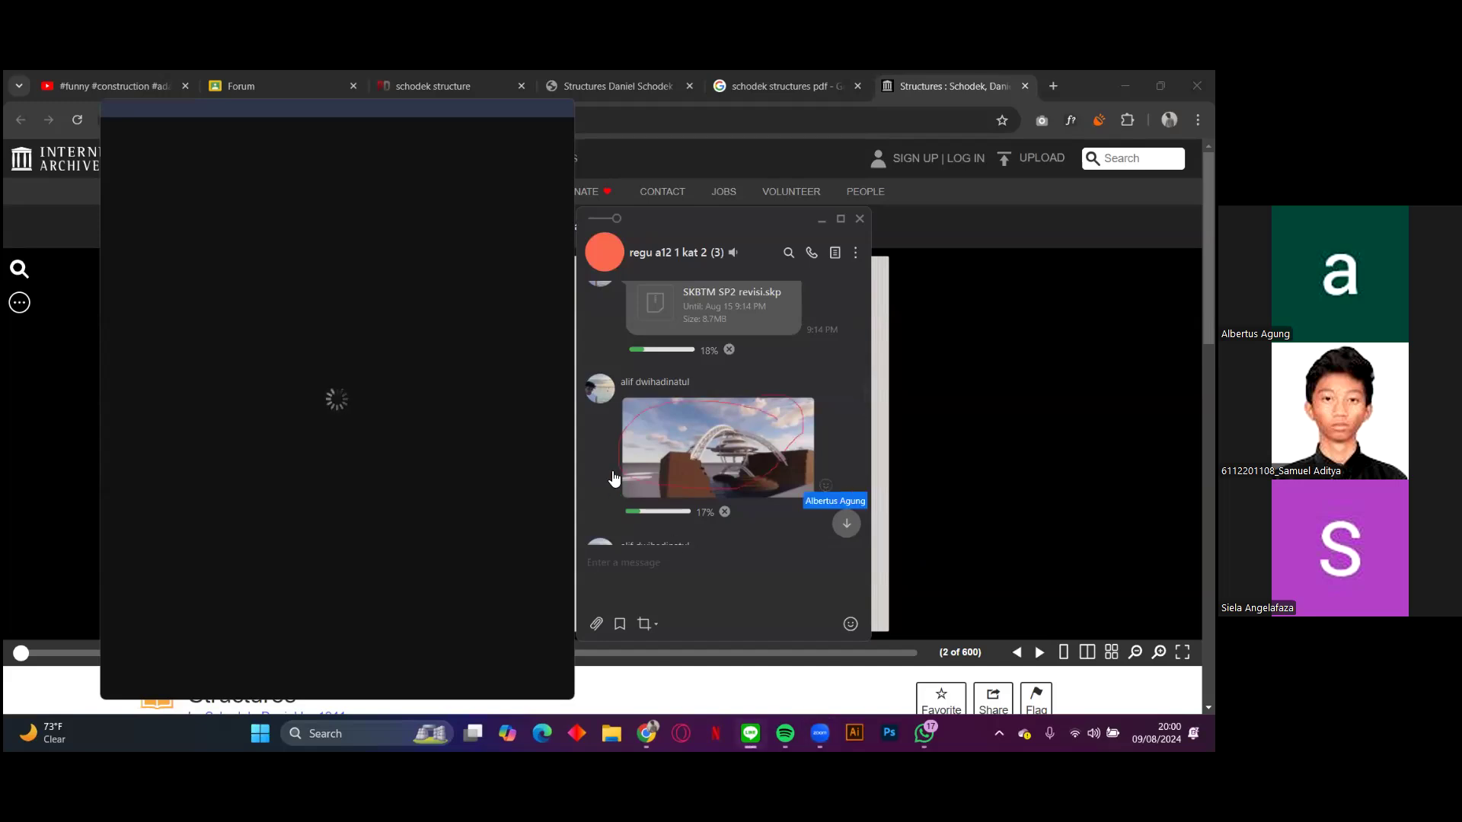
# Step: Examine the arch structure render and the neighbouring messages in the LINE group chat
pyautogui.scroll(-1, 805, 443)
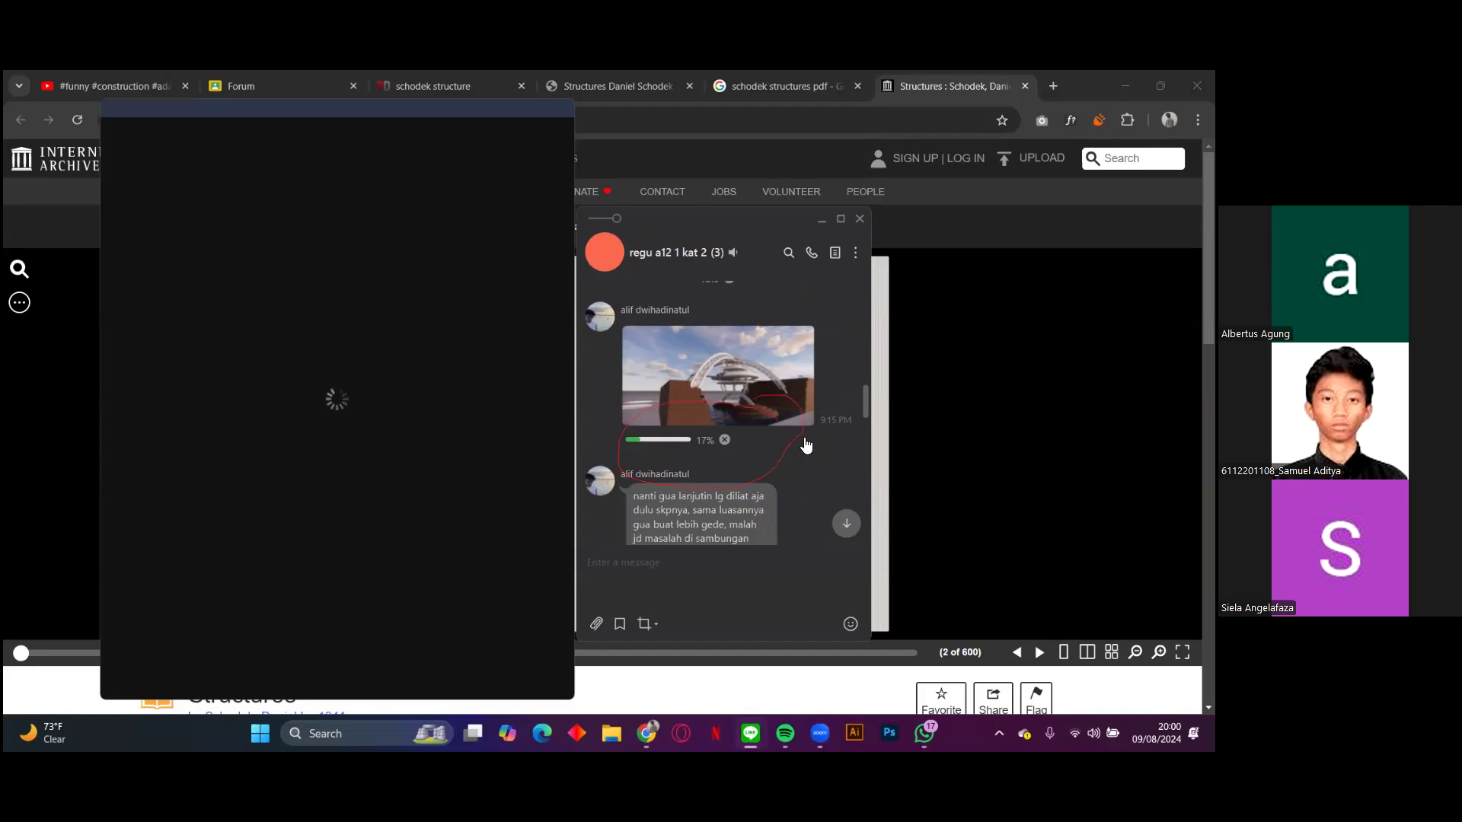
pyautogui.scroll(1, 823, 439)
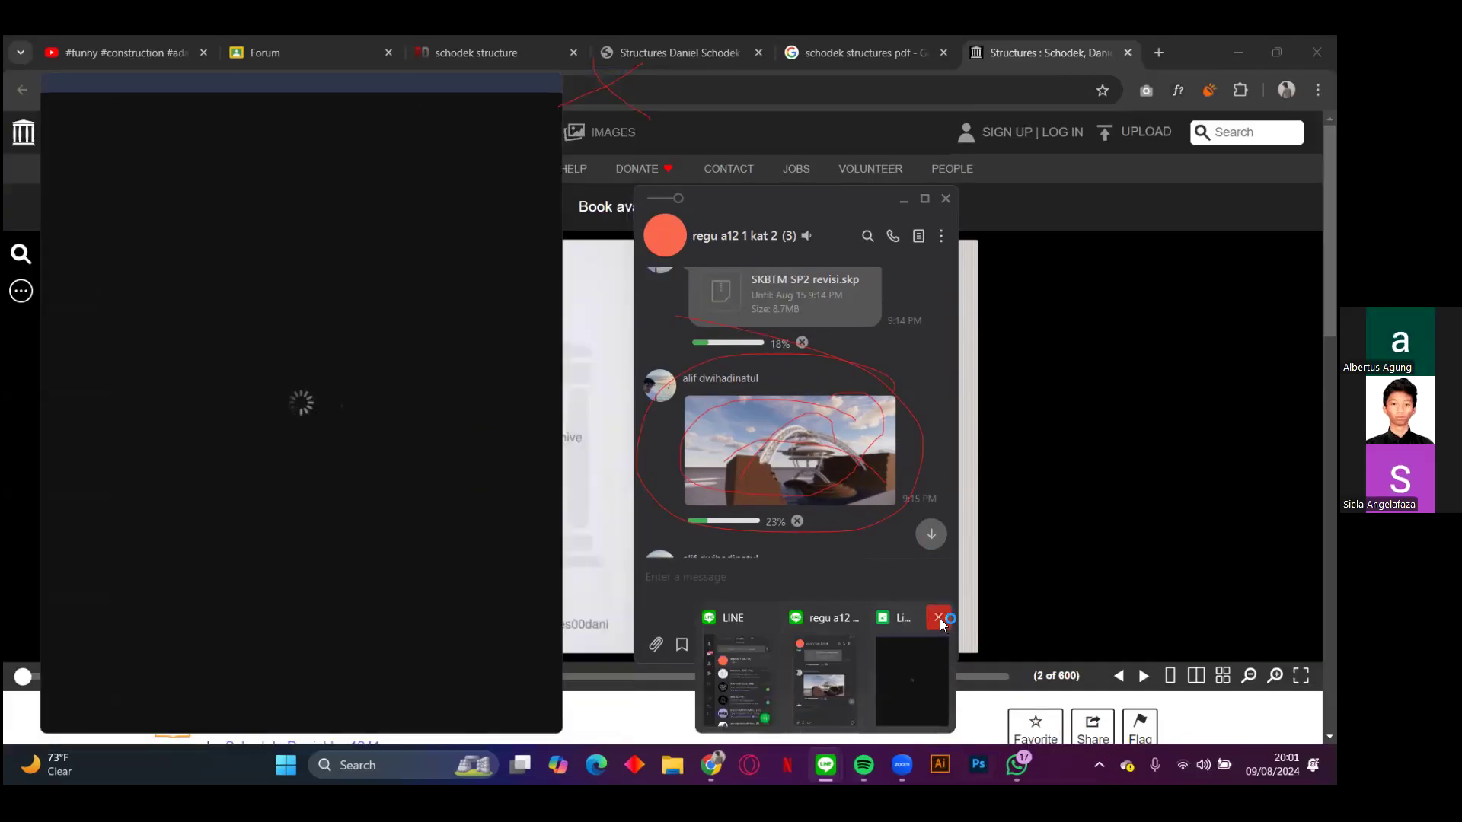
# Step: Switch the Wi-Fi connection to the CollabArs-2.4G network
pyautogui.click(1203, 765)
pyautogui.click(1102, 435)
pyautogui.click(1147, 561)
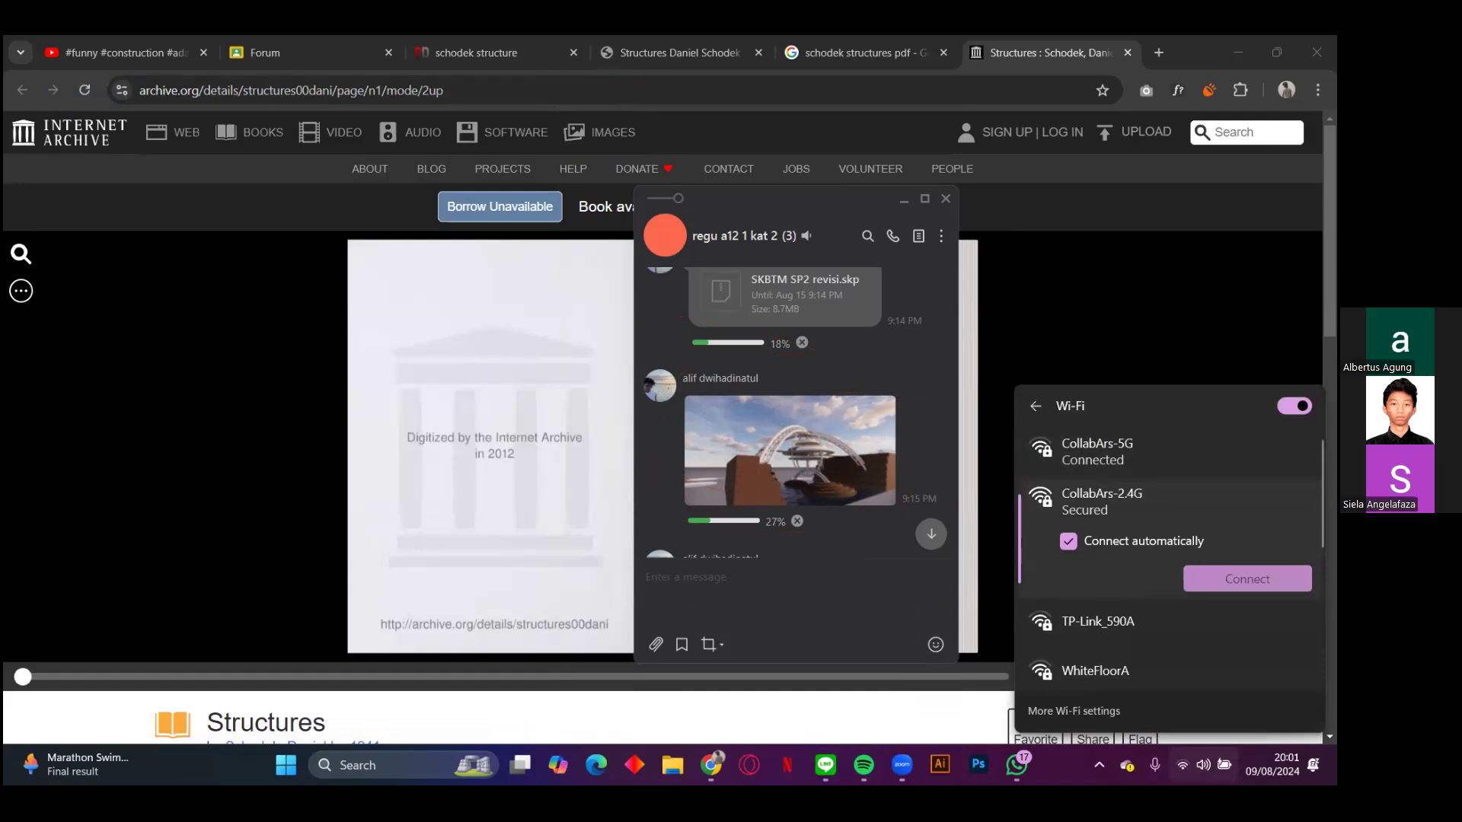
pyautogui.click(1211, 577)
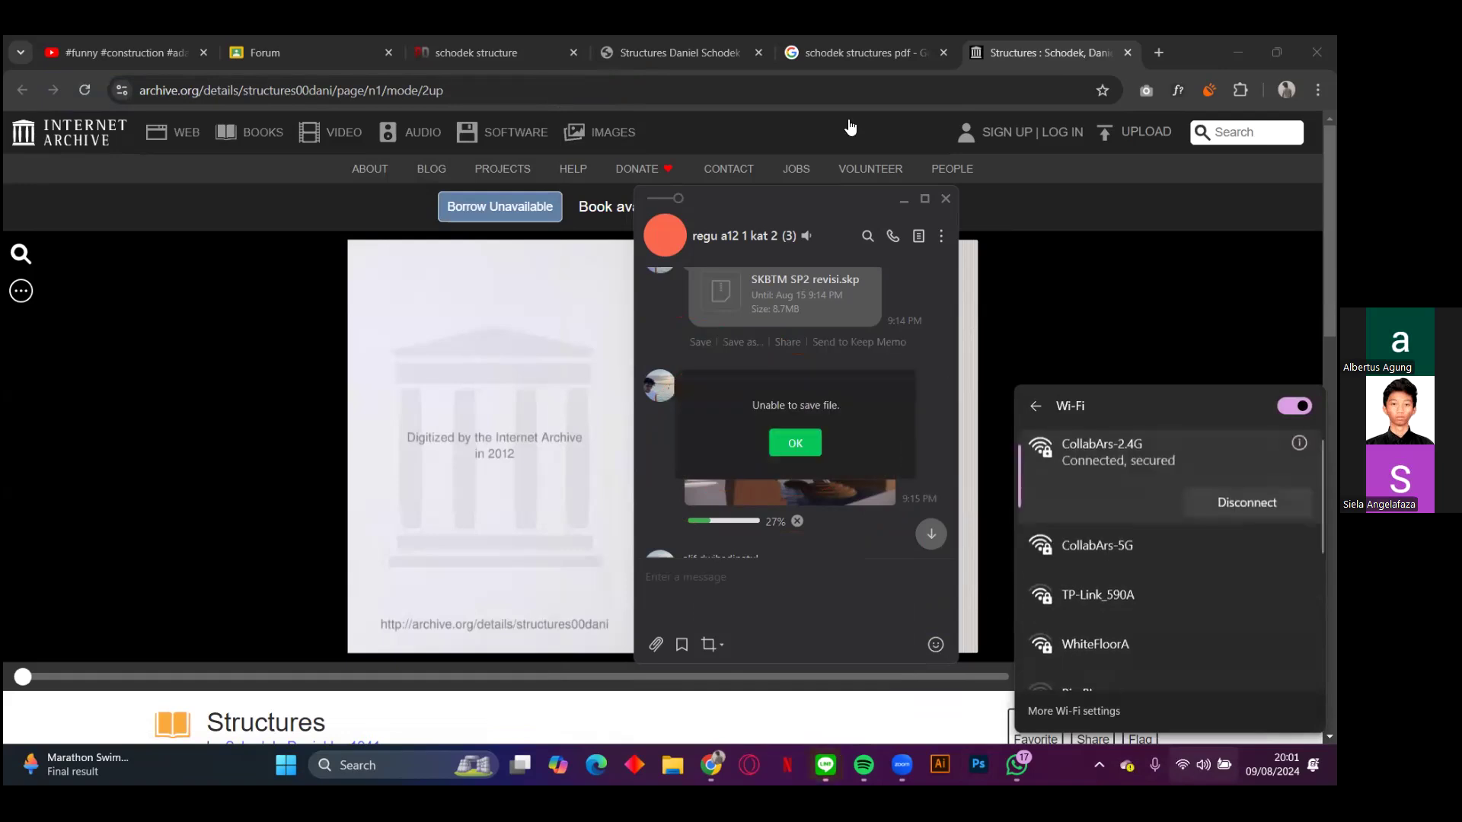
# Step: Retry downloading SKBTM SP2 revisi.skp from the group chat and cancel the arch render's download
pyautogui.click(792, 444)
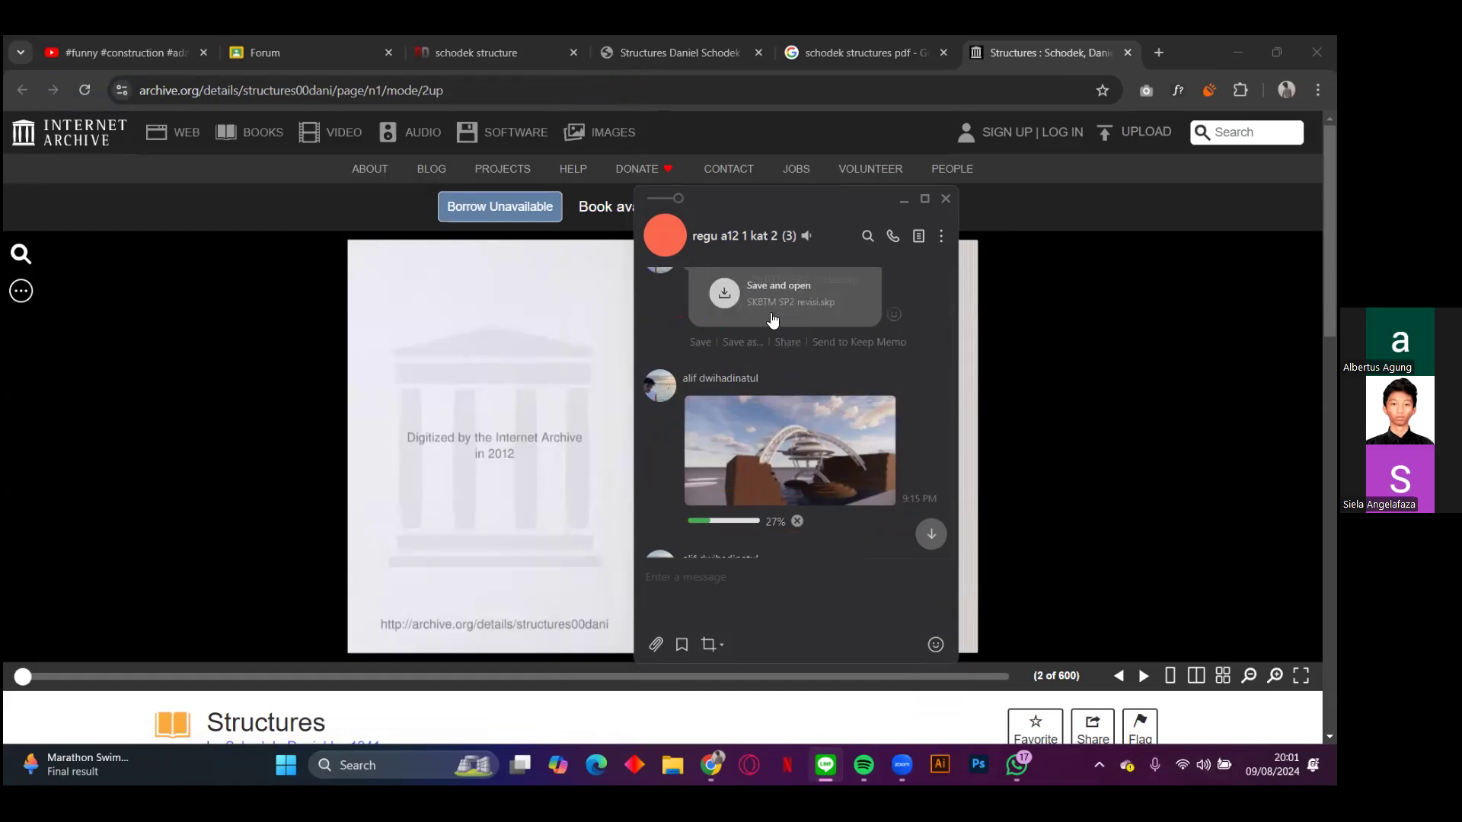
pyautogui.scroll(2, 891, 461)
pyautogui.scroll(-2, 894, 456)
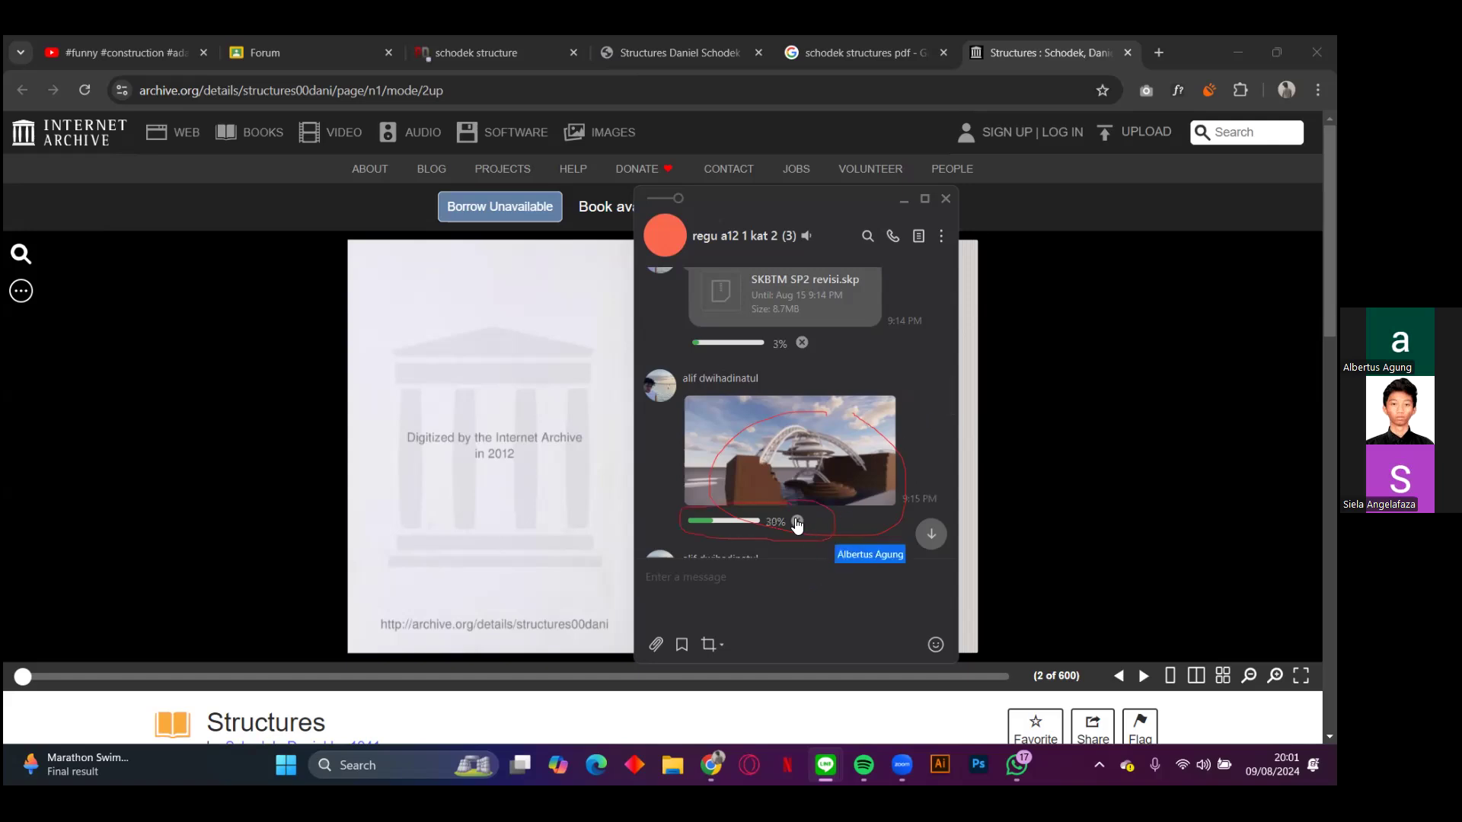
pyautogui.click(796, 523)
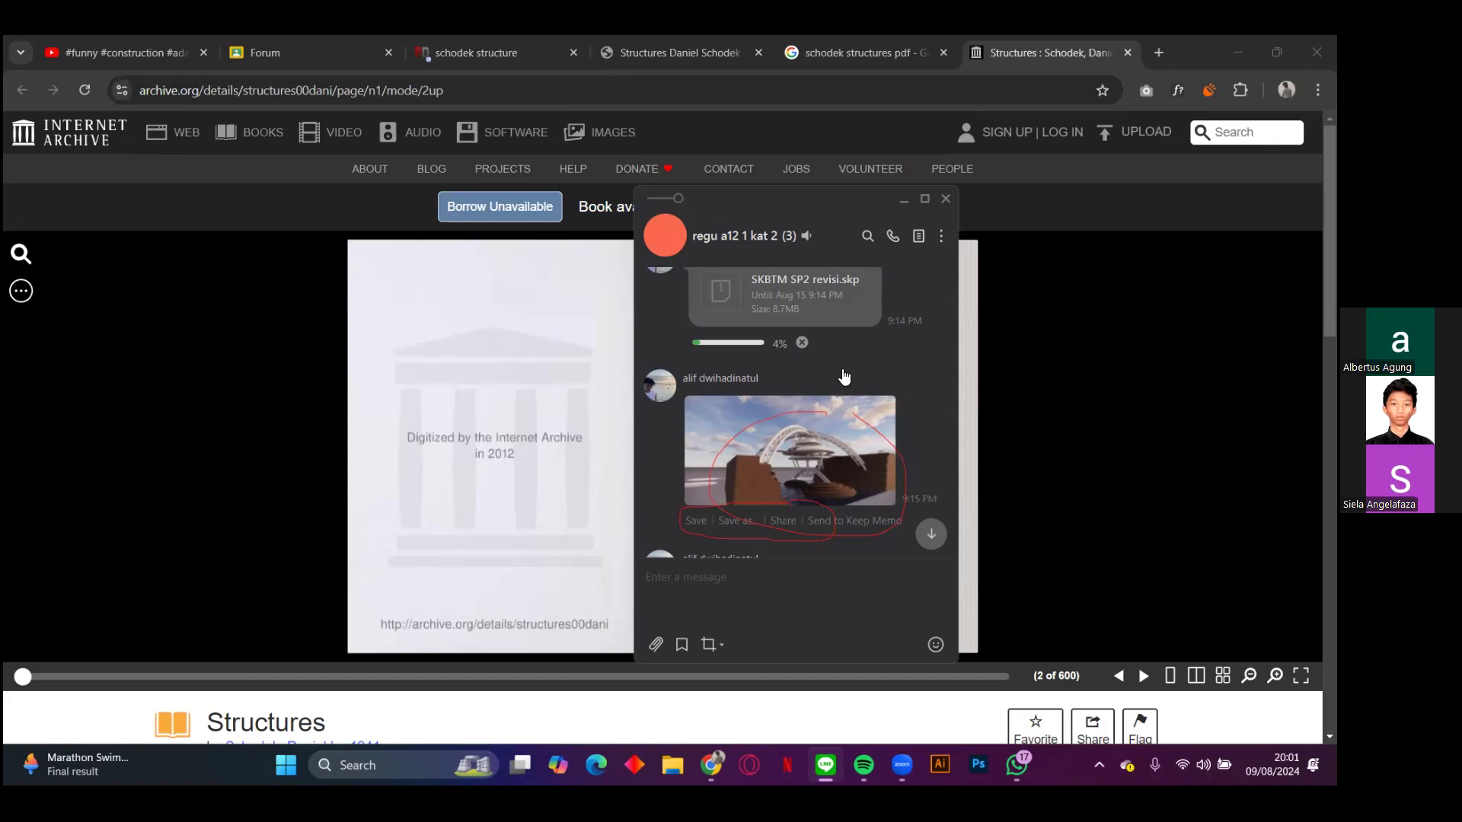
# Step: Reload the arch render in the group chat and read the message below it
pyautogui.press('super+shift+s')
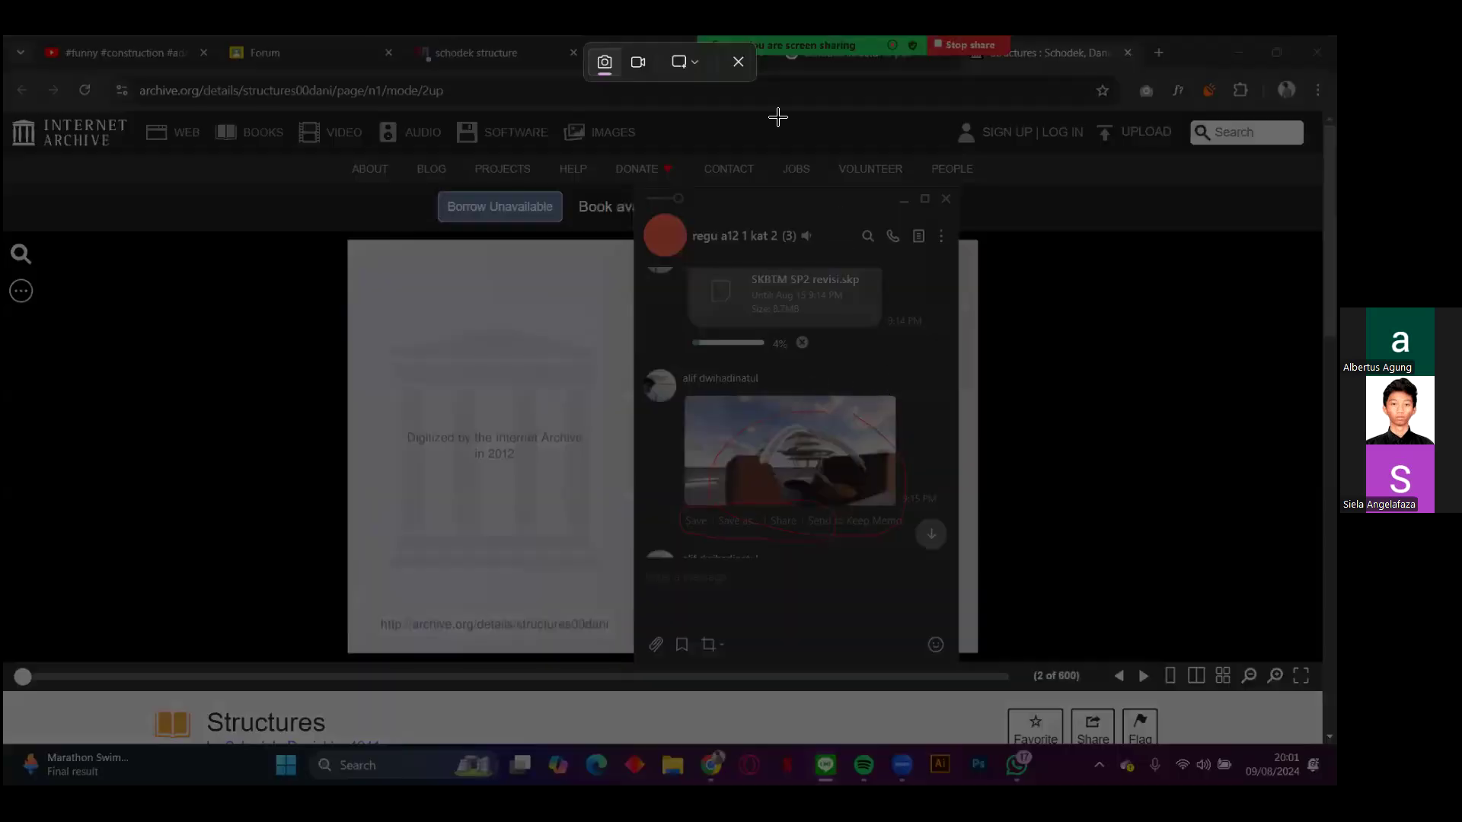
pyautogui.press('Escape')
pyautogui.scroll(-1, 905, 412)
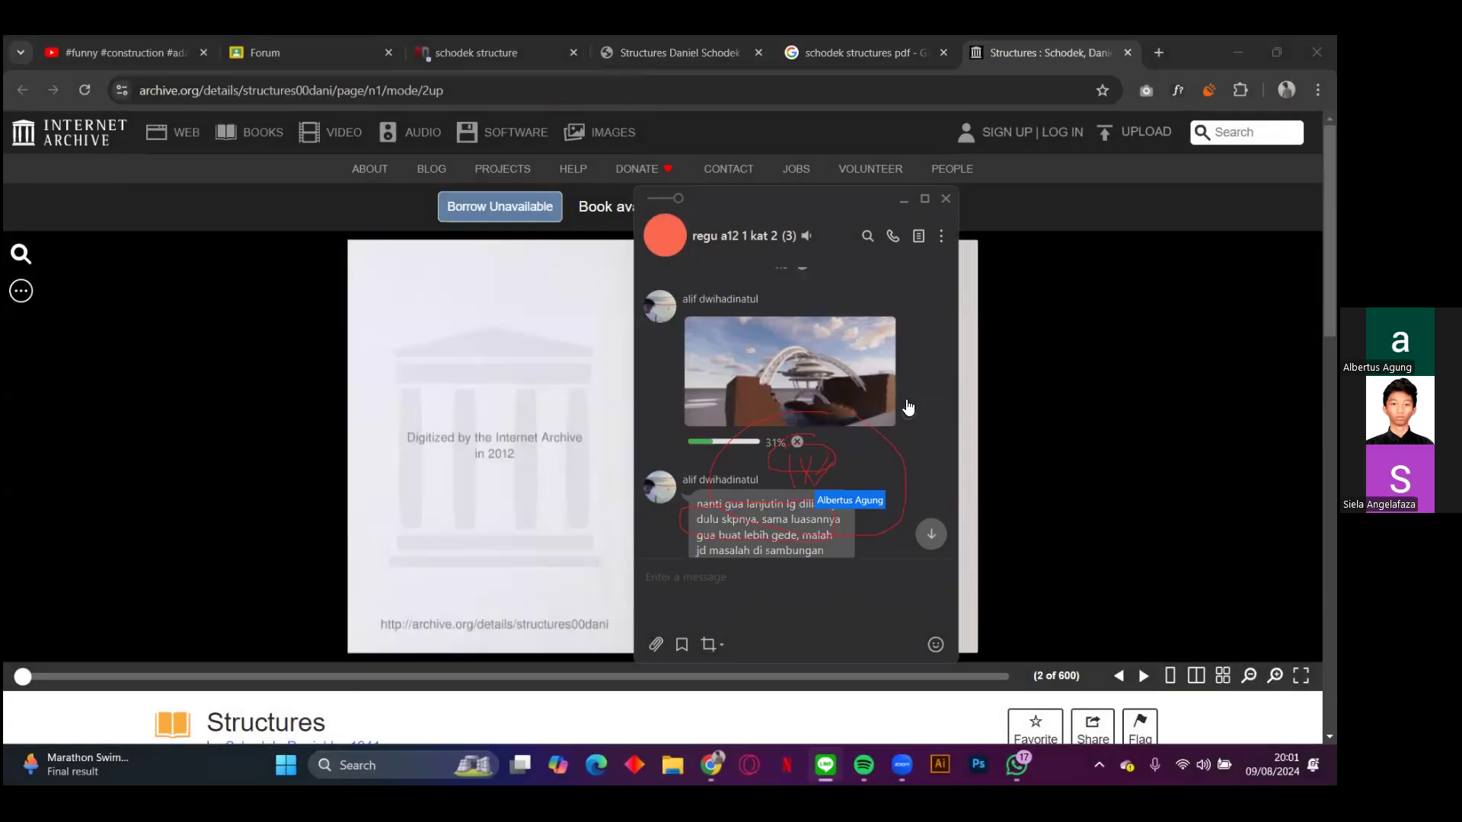
pyautogui.scroll(1, 838, 399)
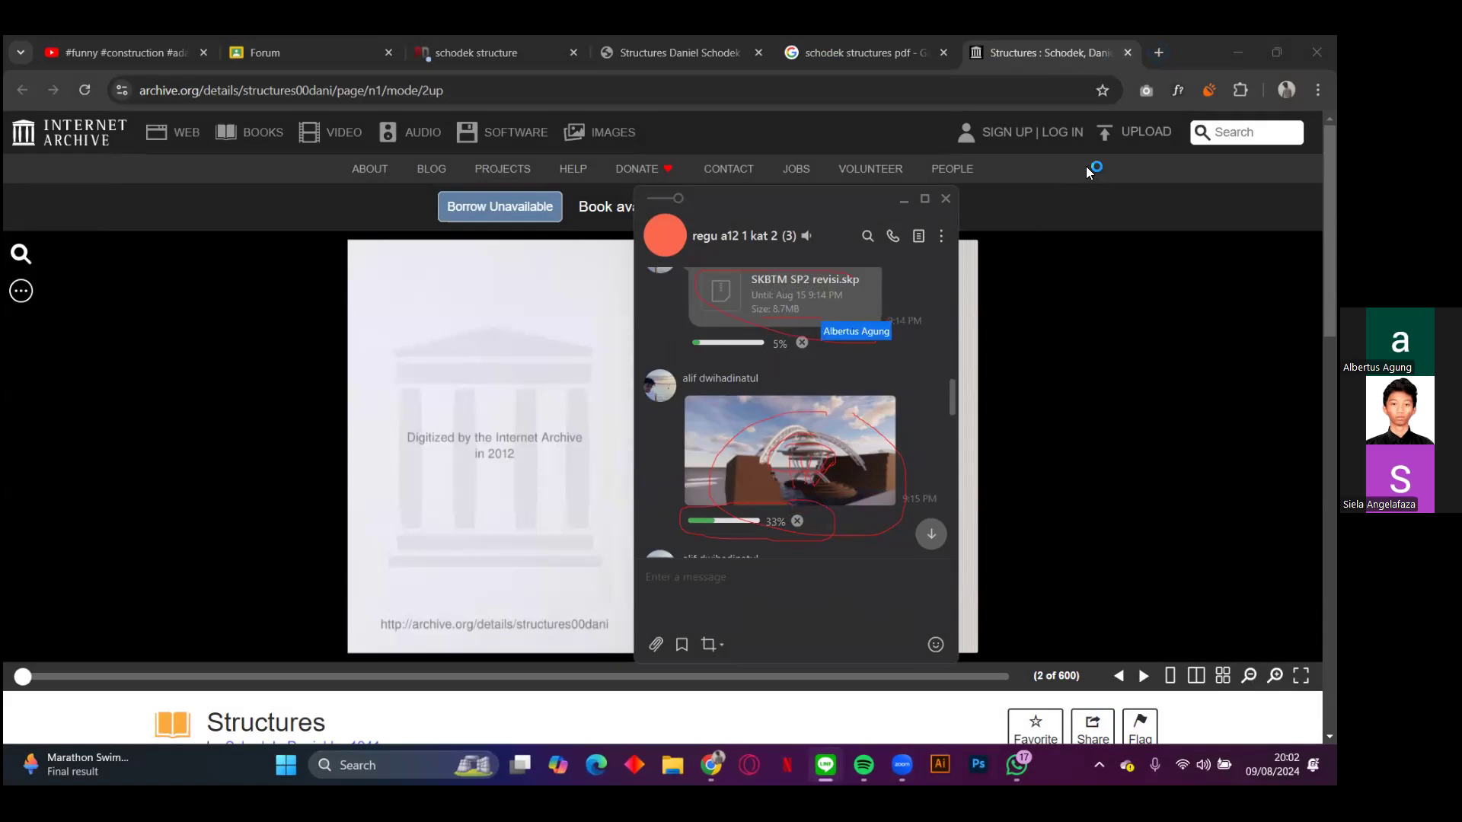
# Step: Search Google for "impossible chair" in a new browser tab
pyautogui.click(1156, 54)
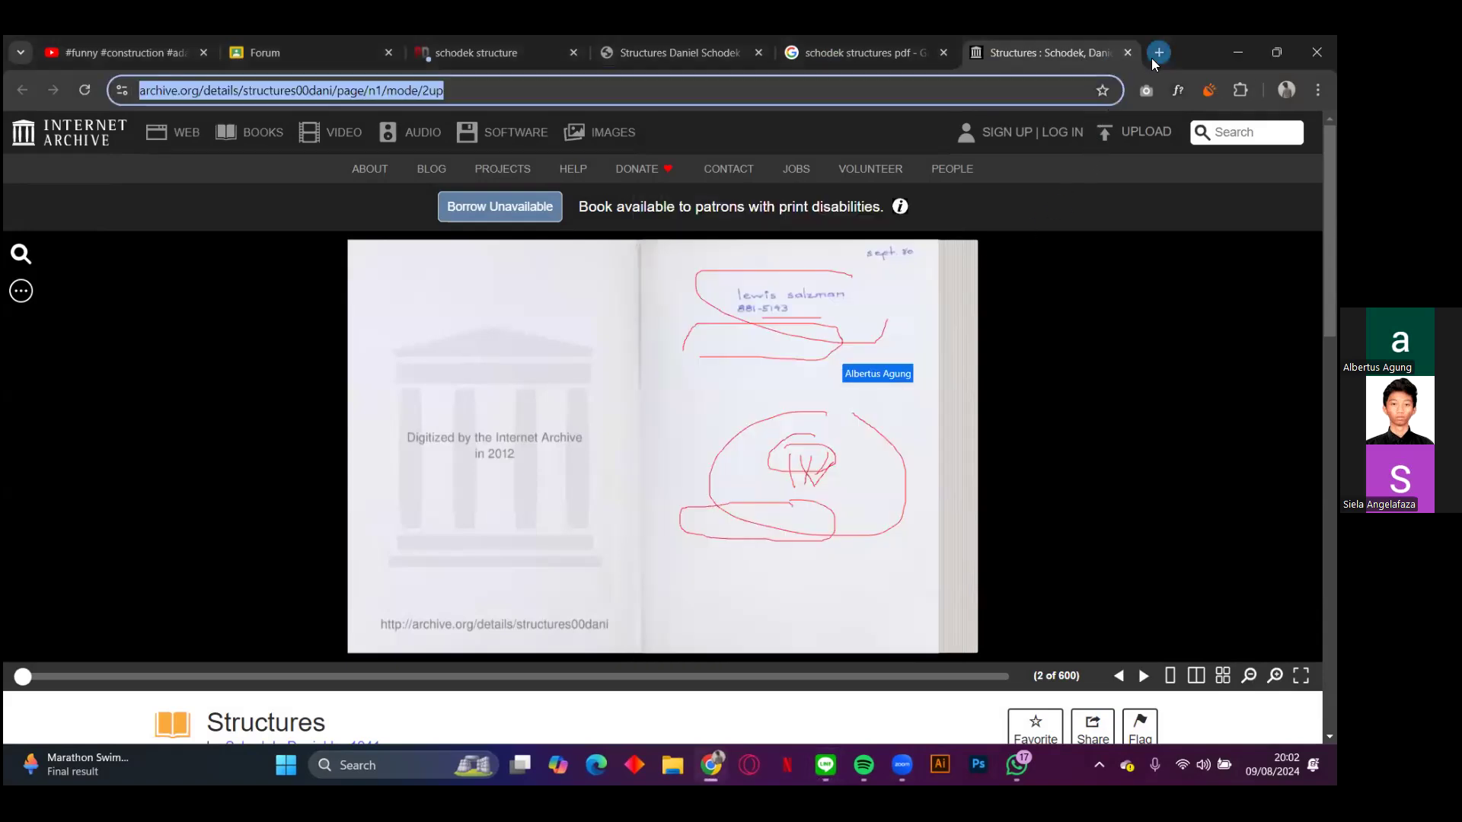
pyautogui.write('si')
pyautogui.press('BackSpace')
pyautogui.press('BackSpace')
pyautogui.press('BackSpace')
pyautogui.write('impo')
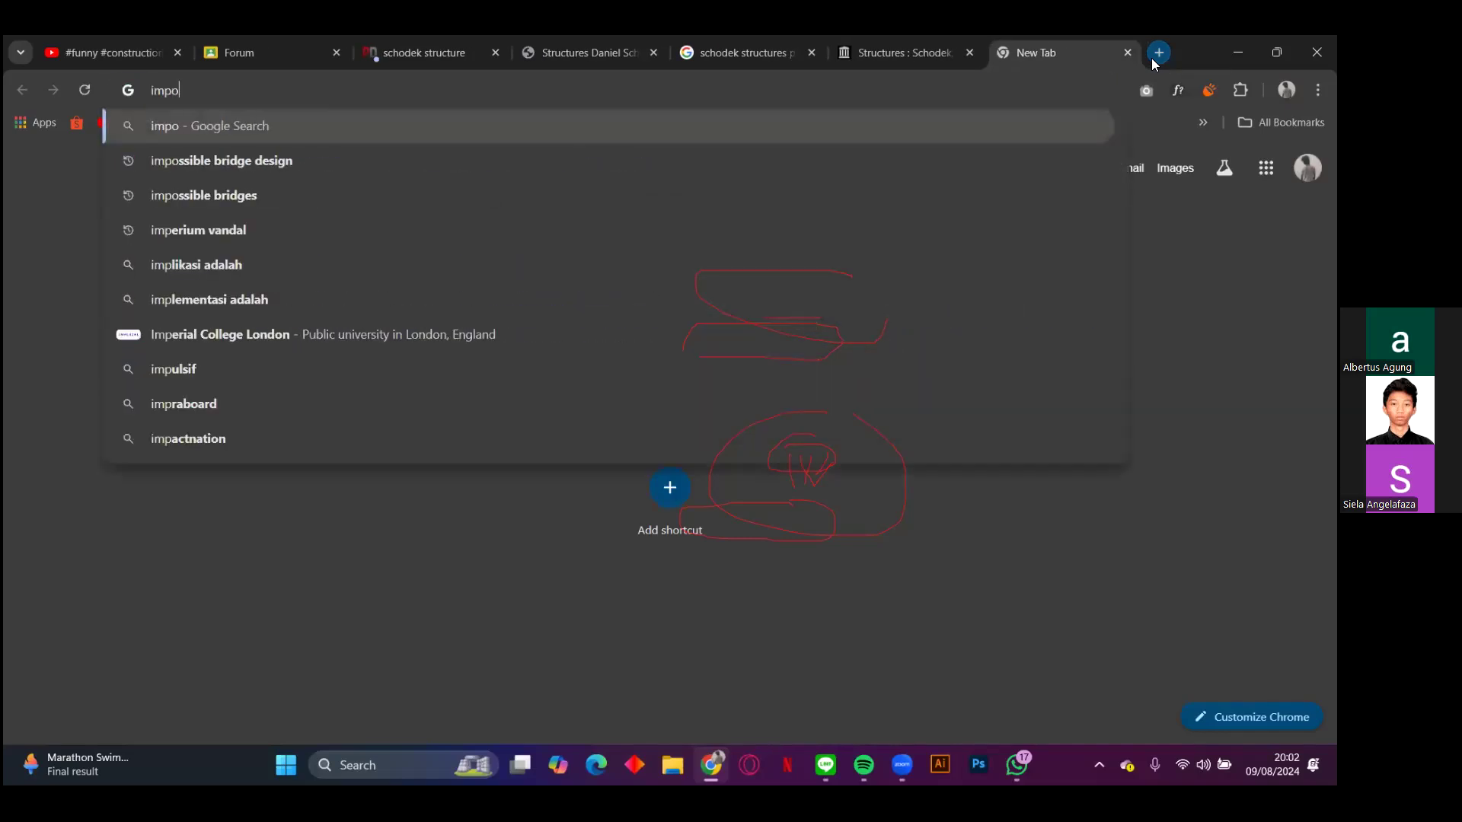
pyautogui.write('ssible chair')
pyautogui.press('Return')
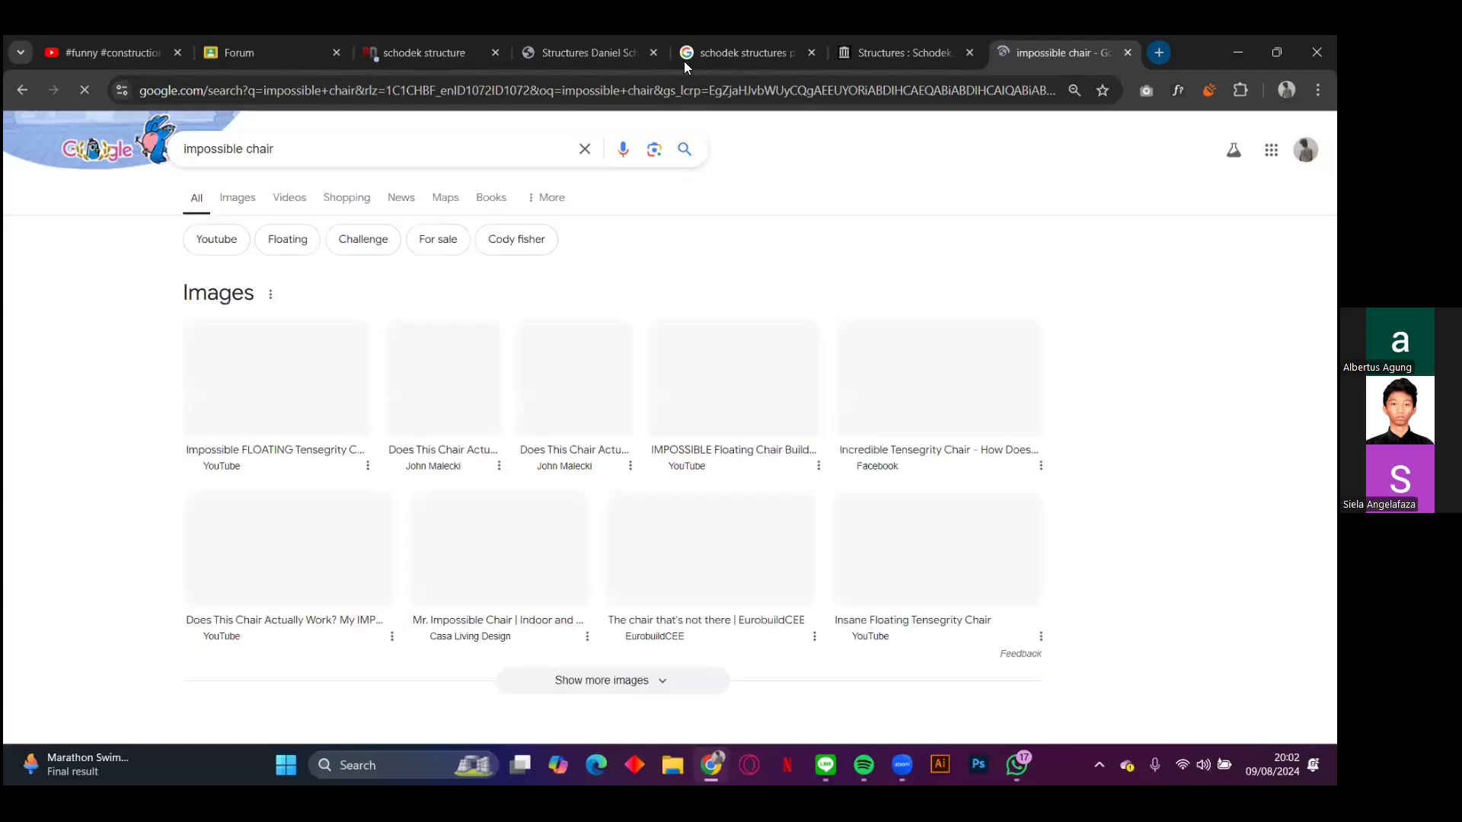
# Step: Show the image results and preview the Impossible FLOATING Tensegrity Chair picture
pyautogui.click(237, 199)
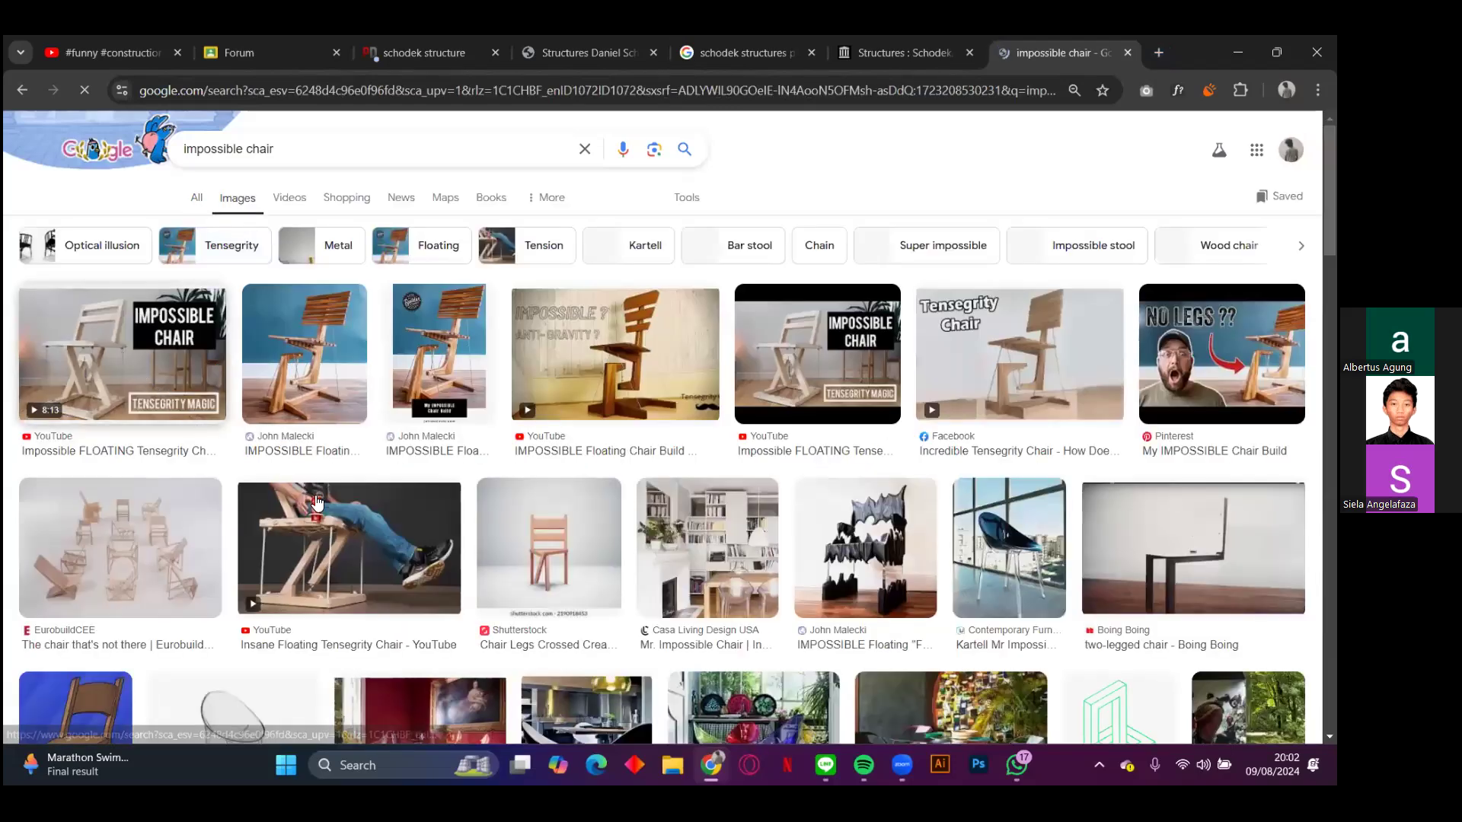
pyautogui.click(158, 378)
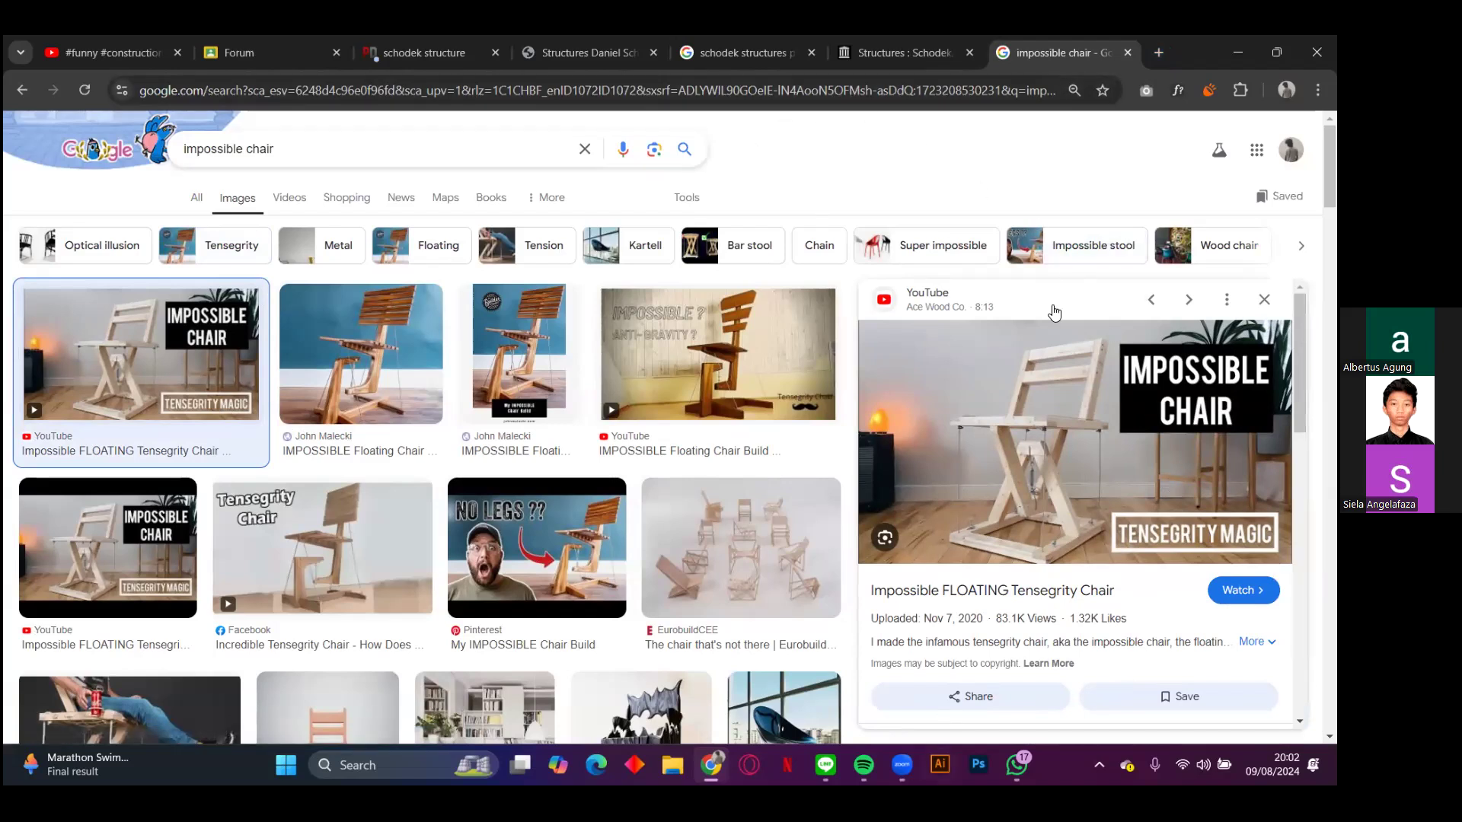
# Step: Check the download progress of SKBTM SP2 revisi.skp in the LINE group chat, leaving the chair images in view
pyautogui.moveTo(825, 765)
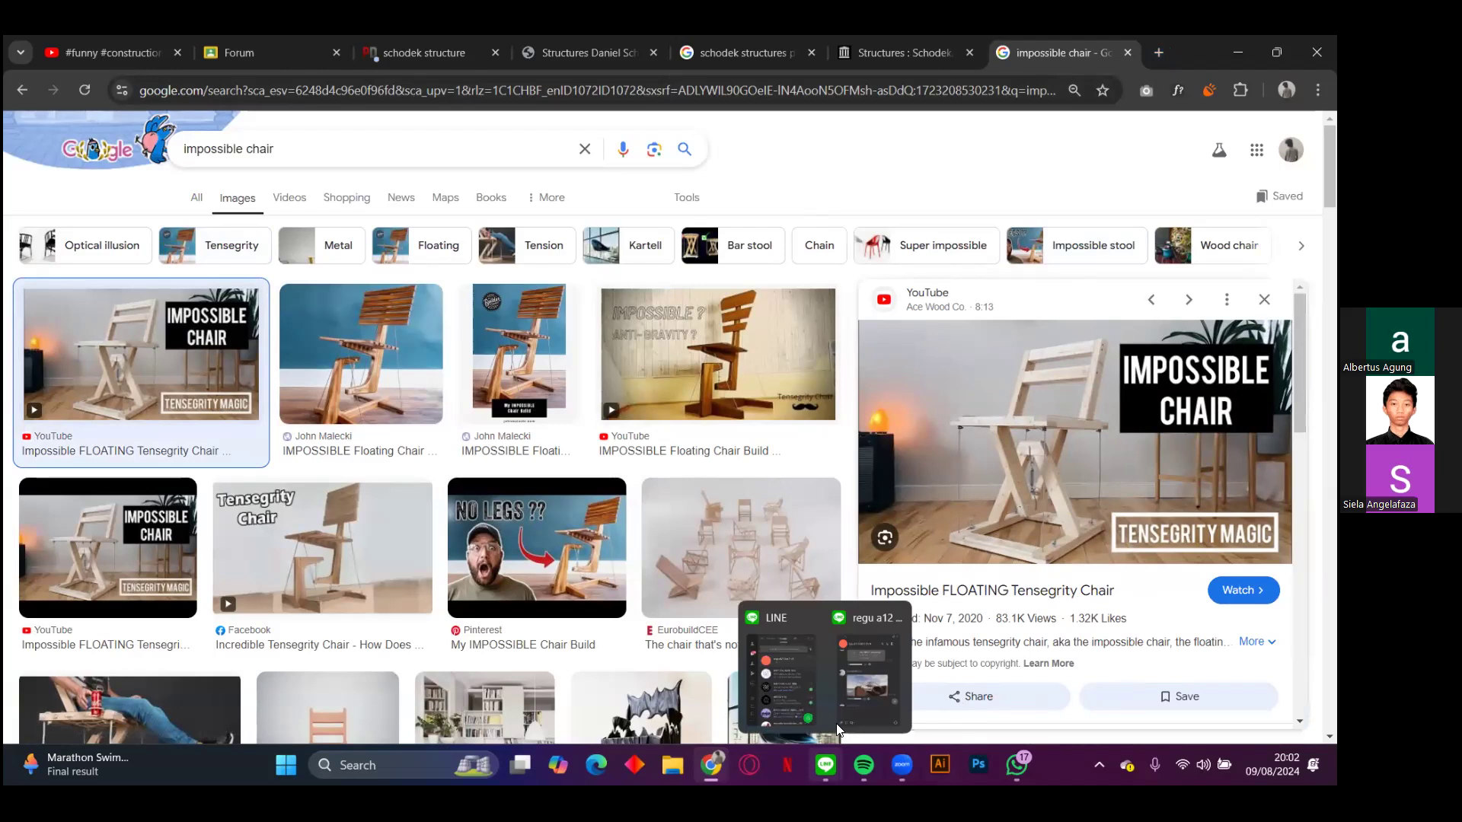
pyautogui.click(859, 680)
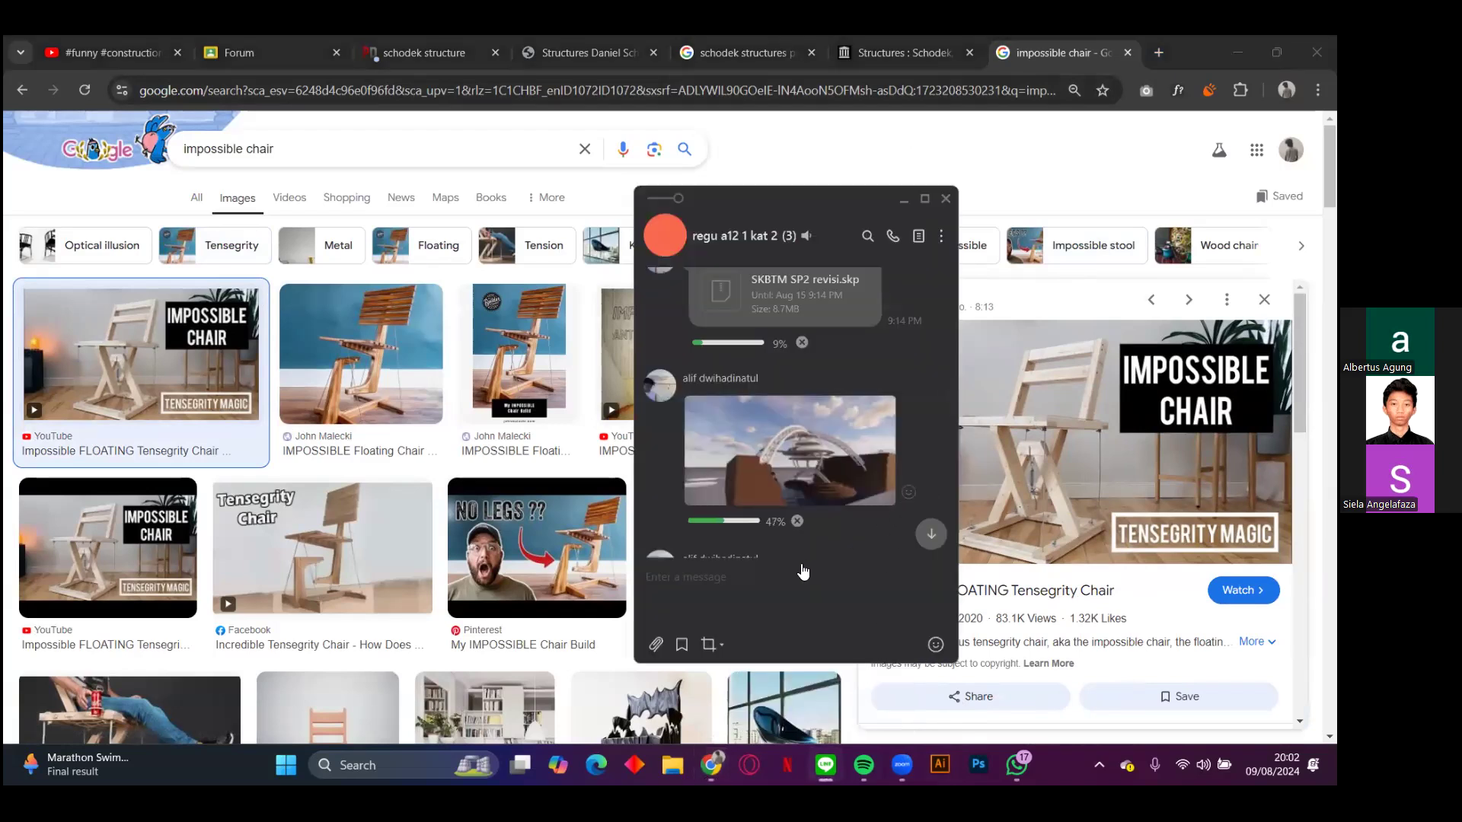
pyautogui.scroll(2, 899, 372)
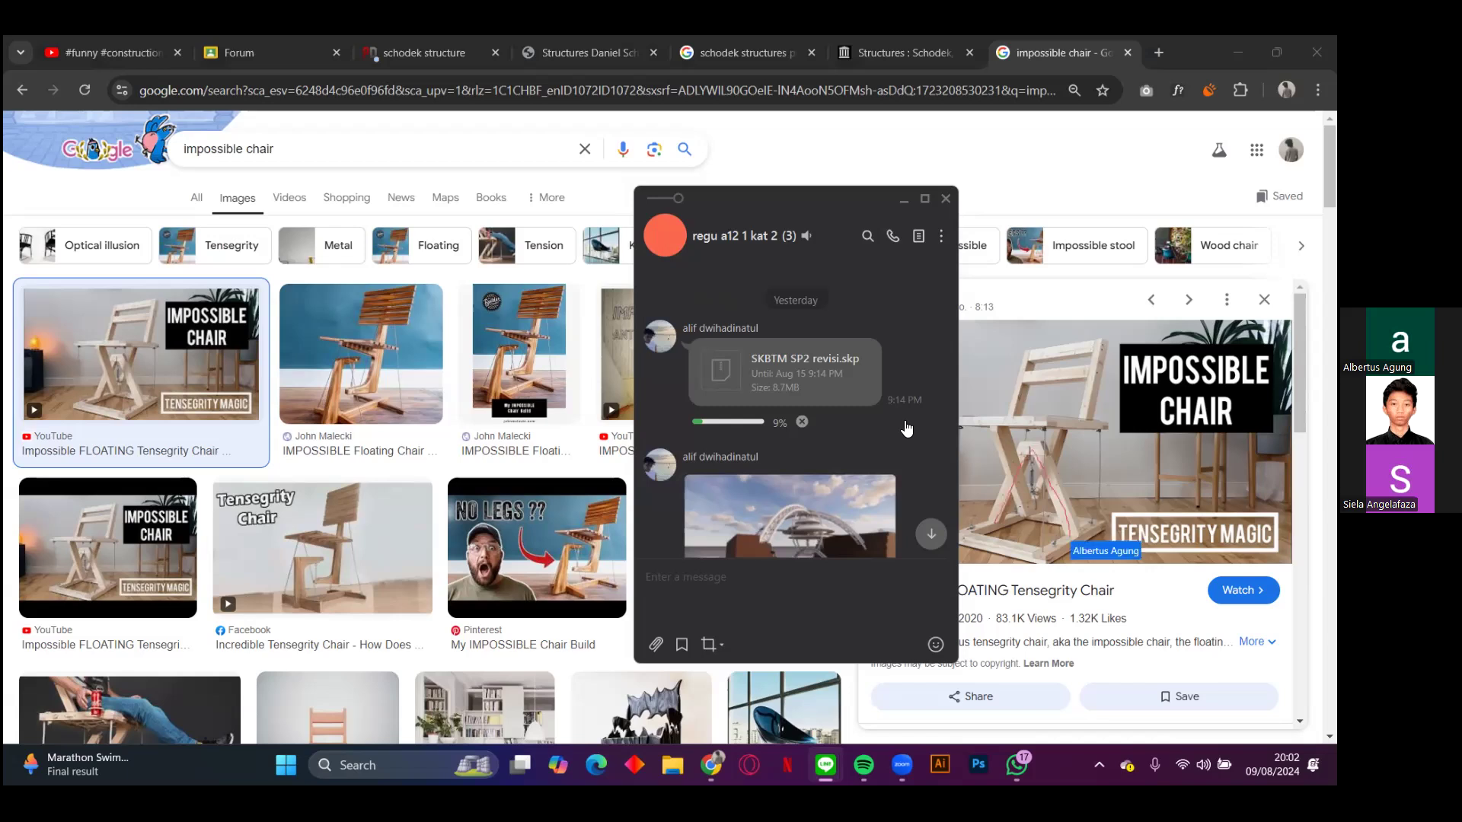
pyautogui.click(904, 198)
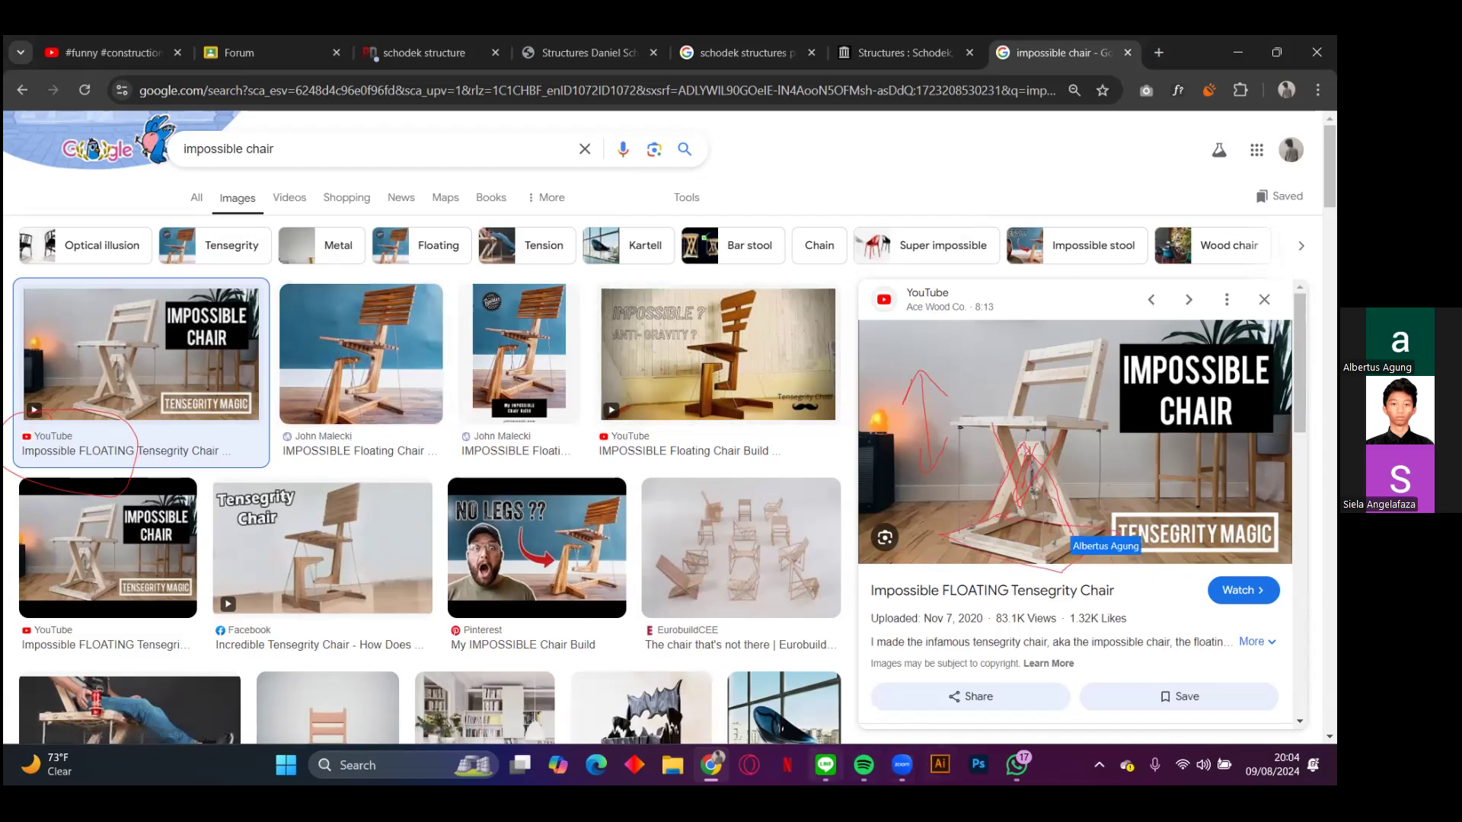
# Step: Reopen the regu a12 1 kat 2 group chat and retry downloading SKBTM SP2 revisi.skp
pyautogui.moveTo(825, 765)
pyautogui.click(854, 650)
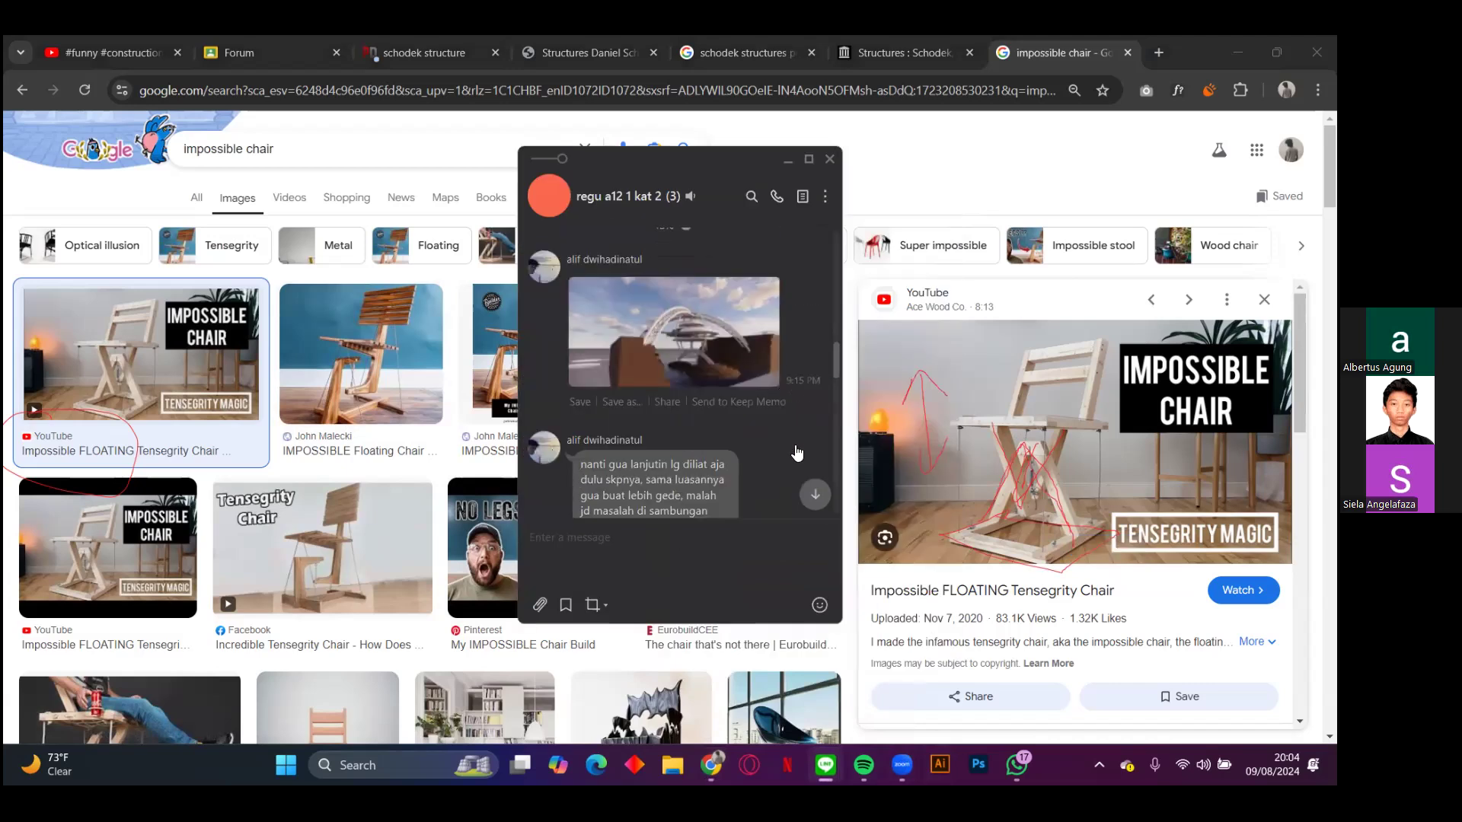
pyautogui.scroll(1, 797, 453)
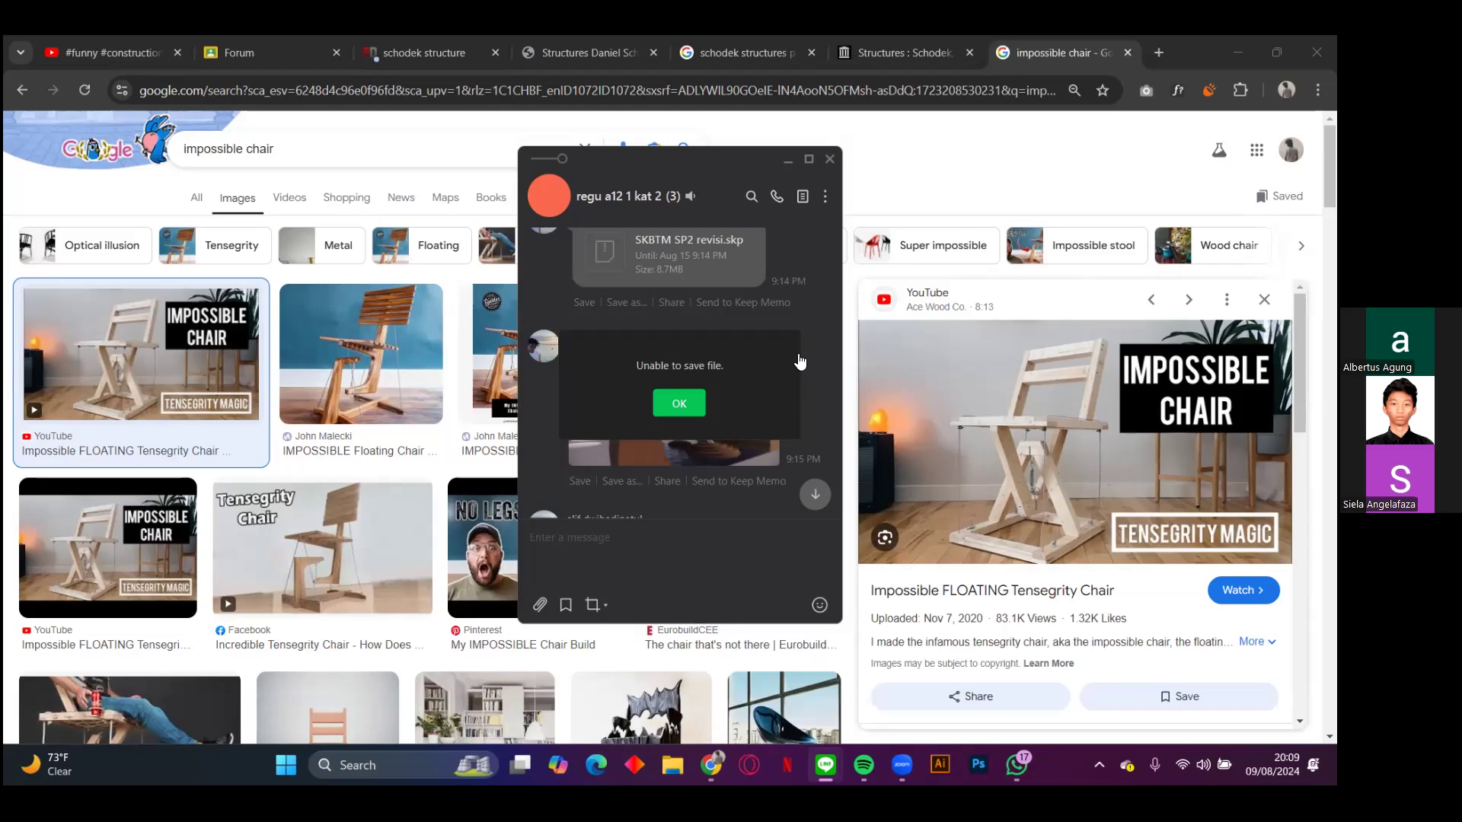
pyautogui.click(692, 407)
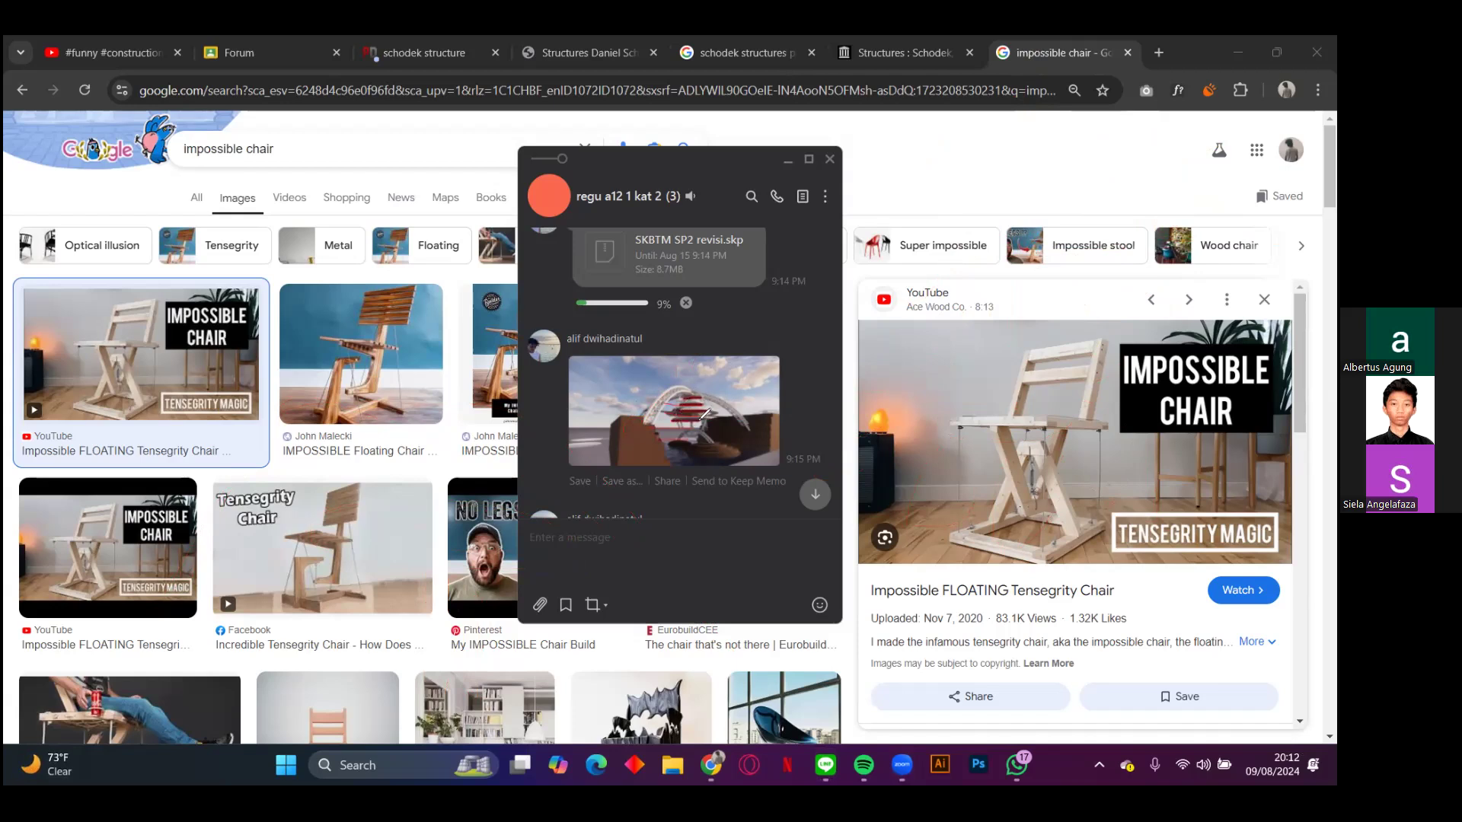
# Step: Annotate in red: a circle with a centre mark beside the previewed chair, and freehand strokes over the arch render
pyautogui.moveTo(975, 297)
pyautogui.mouseDown()
pyautogui.moveTo(906, 358)
pyautogui.moveTo(941, 395)
pyautogui.moveTo(993, 323)
pyautogui.moveTo(958, 293)
pyautogui.moveTo(946, 339)
pyautogui.mouseUp()
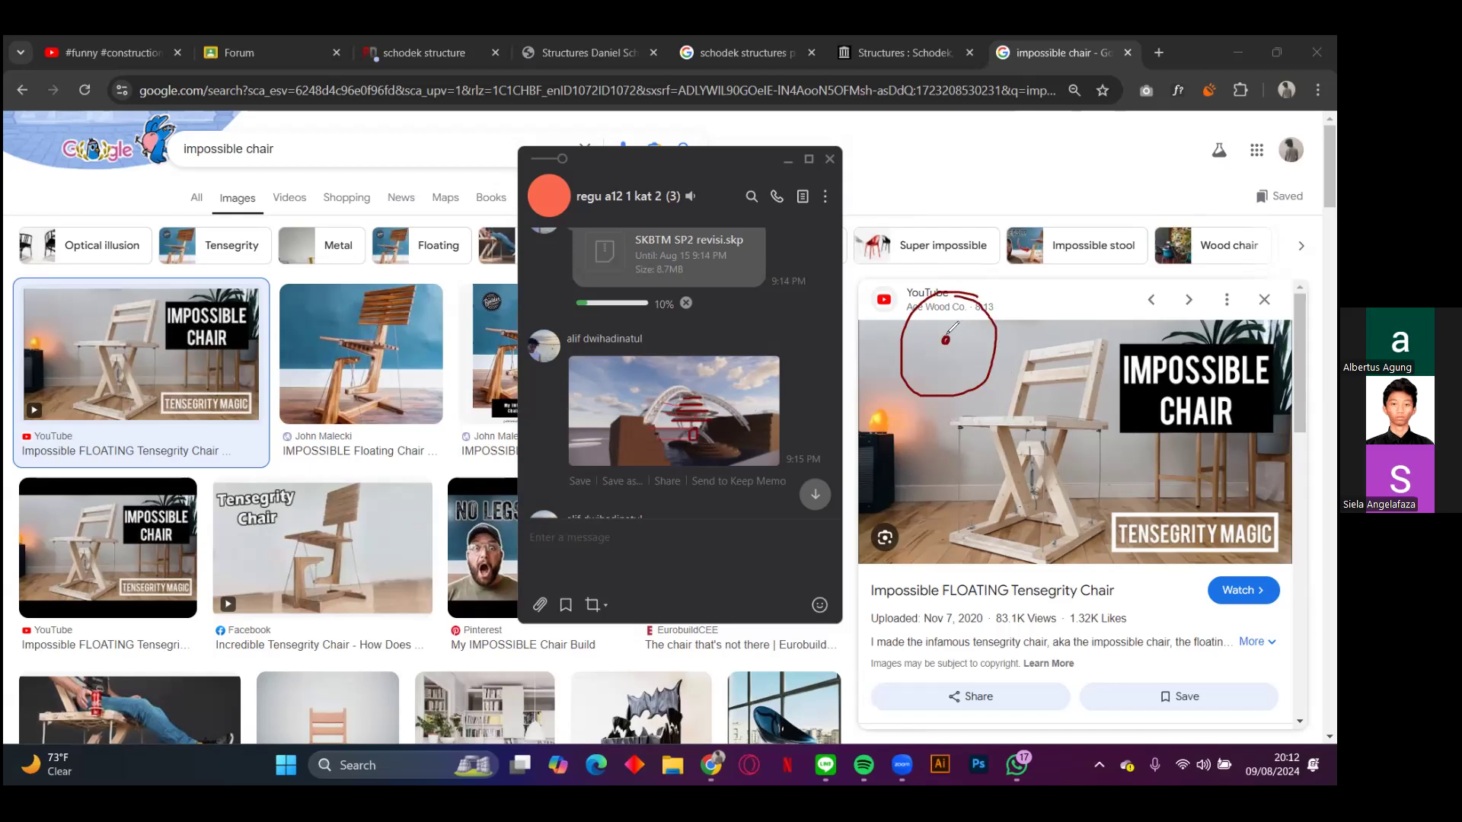
pyautogui.moveTo(933, 331)
pyautogui.mouseDown()
pyautogui.moveTo(944, 353)
pyautogui.moveTo(952, 326)
pyautogui.moveTo(930, 328)
pyautogui.moveTo(947, 349)
pyautogui.moveTo(956, 323)
pyautogui.moveTo(961, 335)
pyautogui.mouseUp()
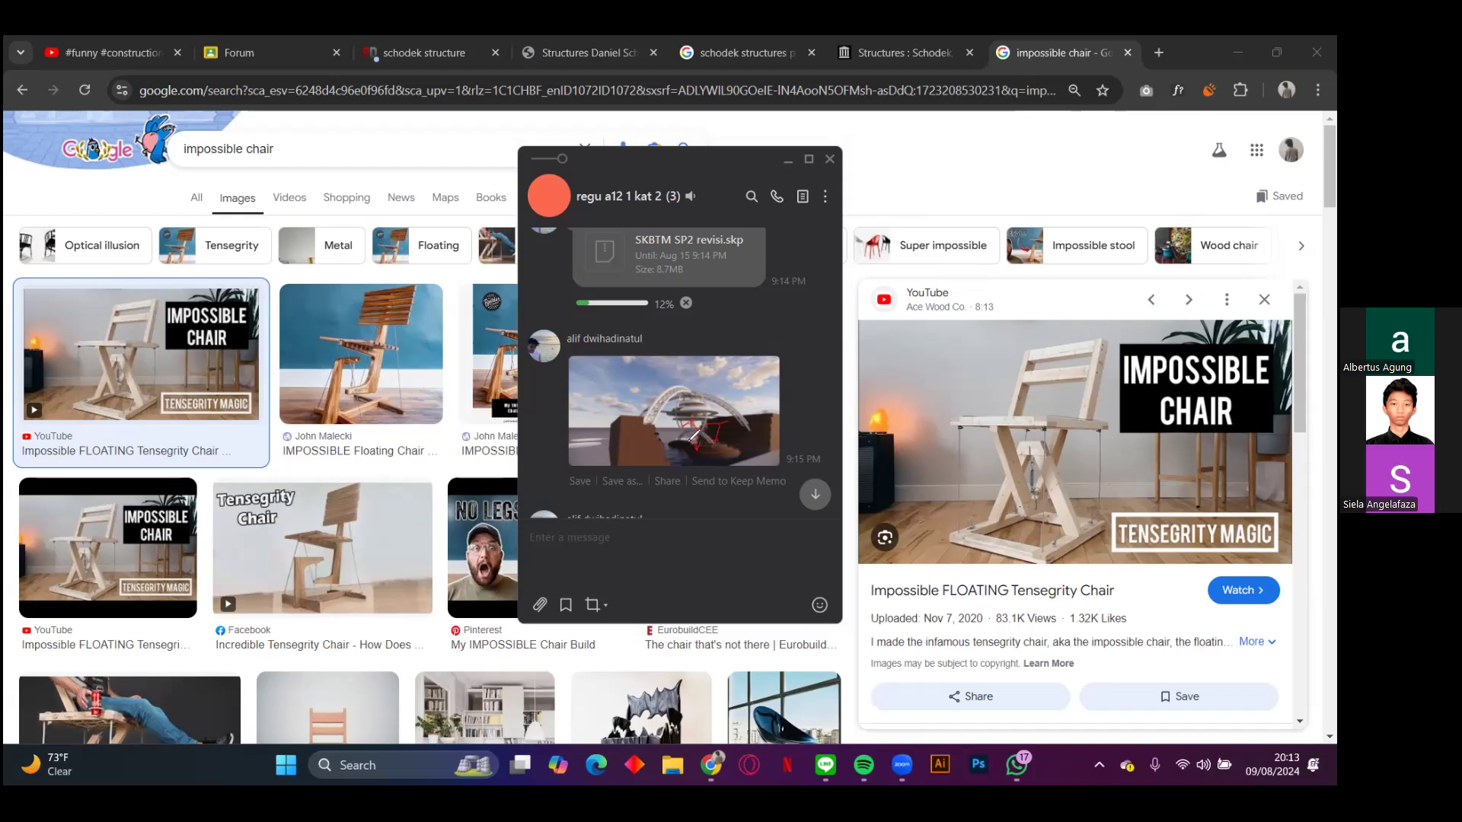
pyautogui.moveTo(706, 438)
pyautogui.mouseDown()
pyautogui.moveTo(673, 433)
pyautogui.moveTo(692, 459)
pyautogui.moveTo(715, 431)
pyautogui.moveTo(683, 409)
pyautogui.moveTo(659, 425)
pyautogui.mouseUp()
pyautogui.moveTo(705, 381)
pyautogui.mouseDown()
pyautogui.moveTo(666, 403)
pyautogui.moveTo(696, 419)
pyautogui.mouseUp()
pyautogui.moveTo(680, 421)
pyautogui.mouseDown()
pyautogui.moveTo(684, 434)
pyautogui.moveTo(707, 419)
pyautogui.moveTo(680, 433)
pyautogui.mouseUp()
# Step: Look at the system quick settings and open LINE's main window to show its chat list
pyautogui.press('super+a')
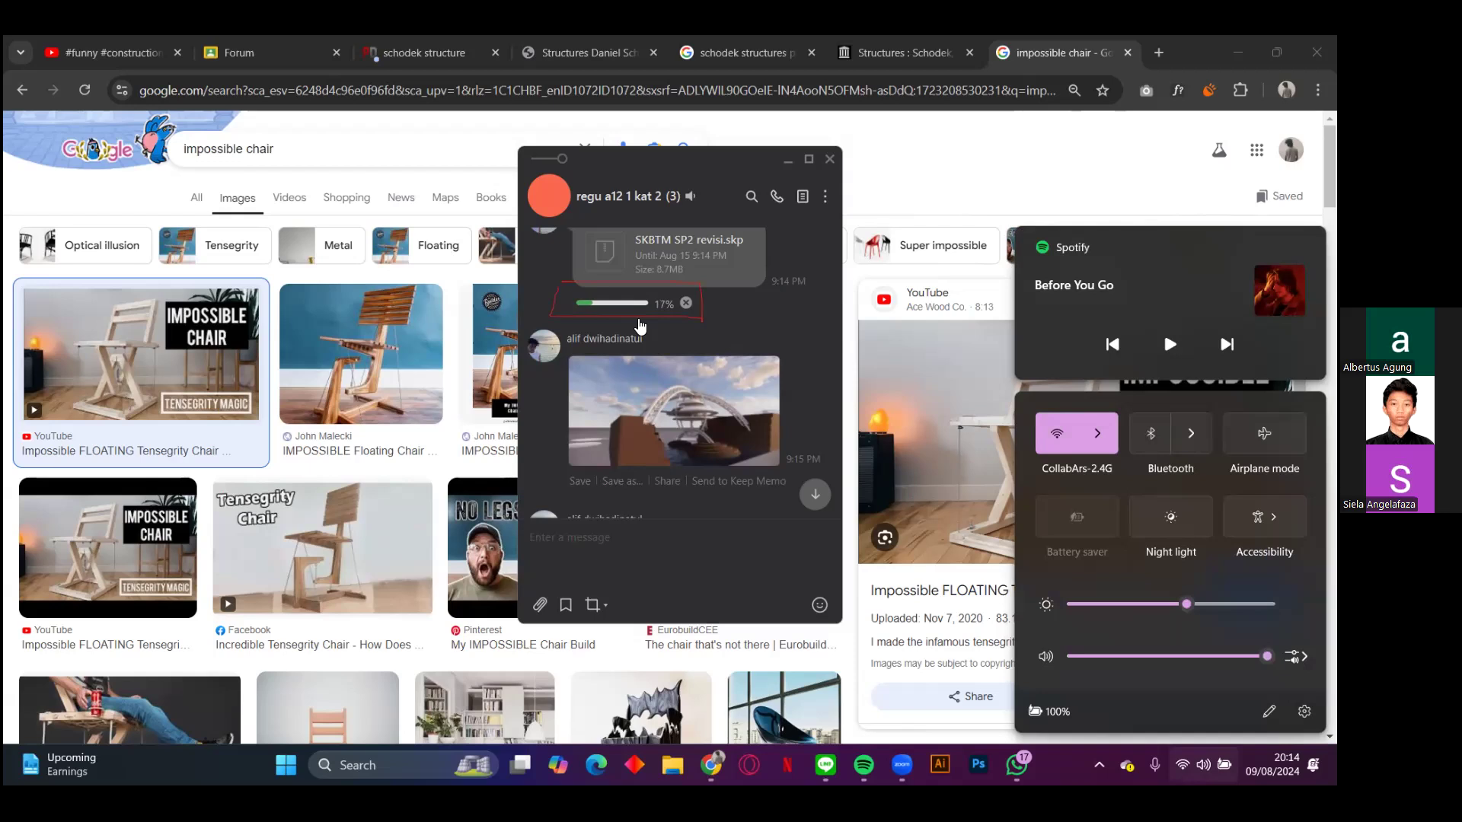
pyautogui.click(831, 763)
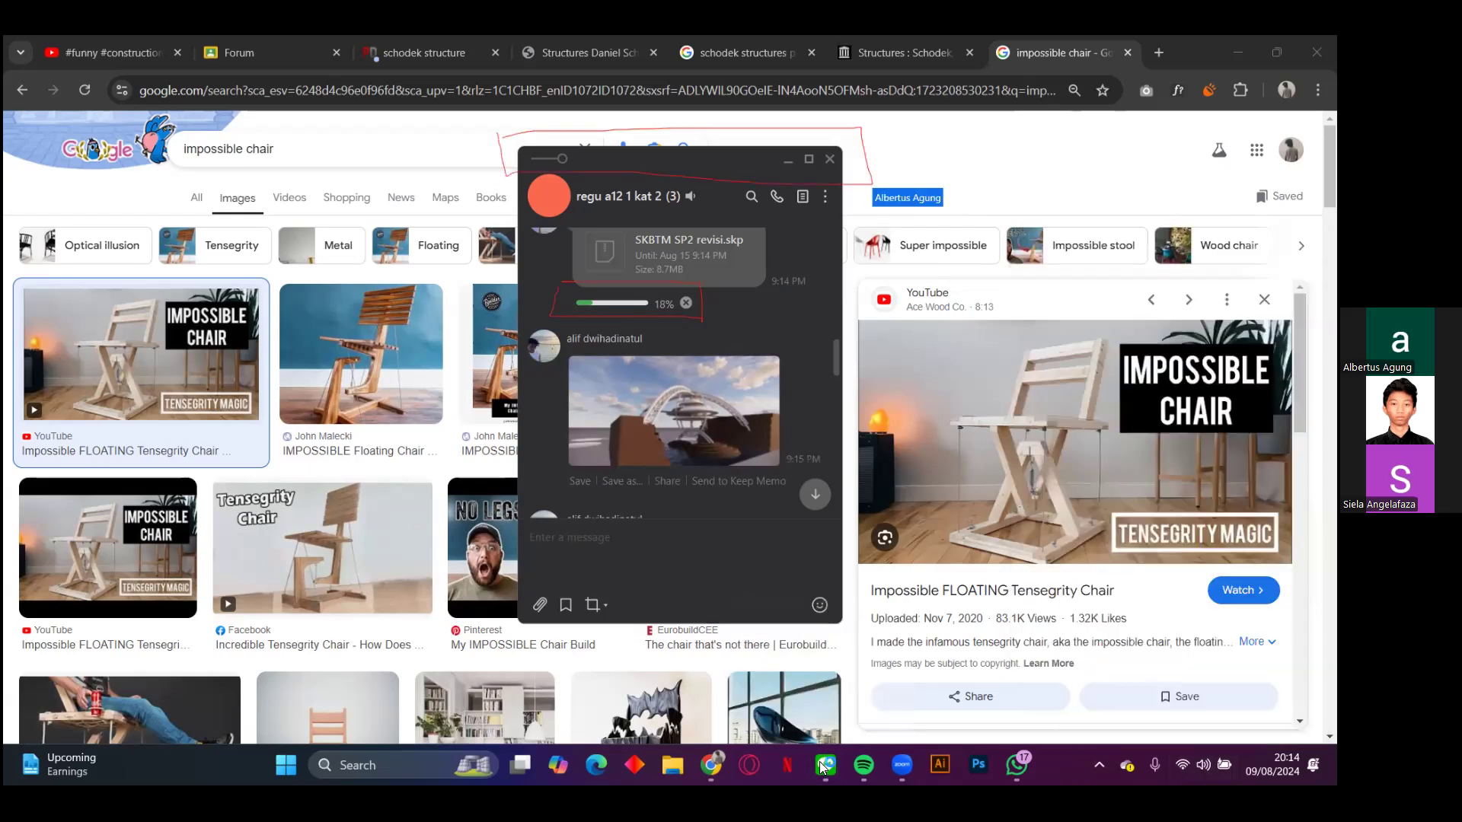
pyautogui.click(812, 695)
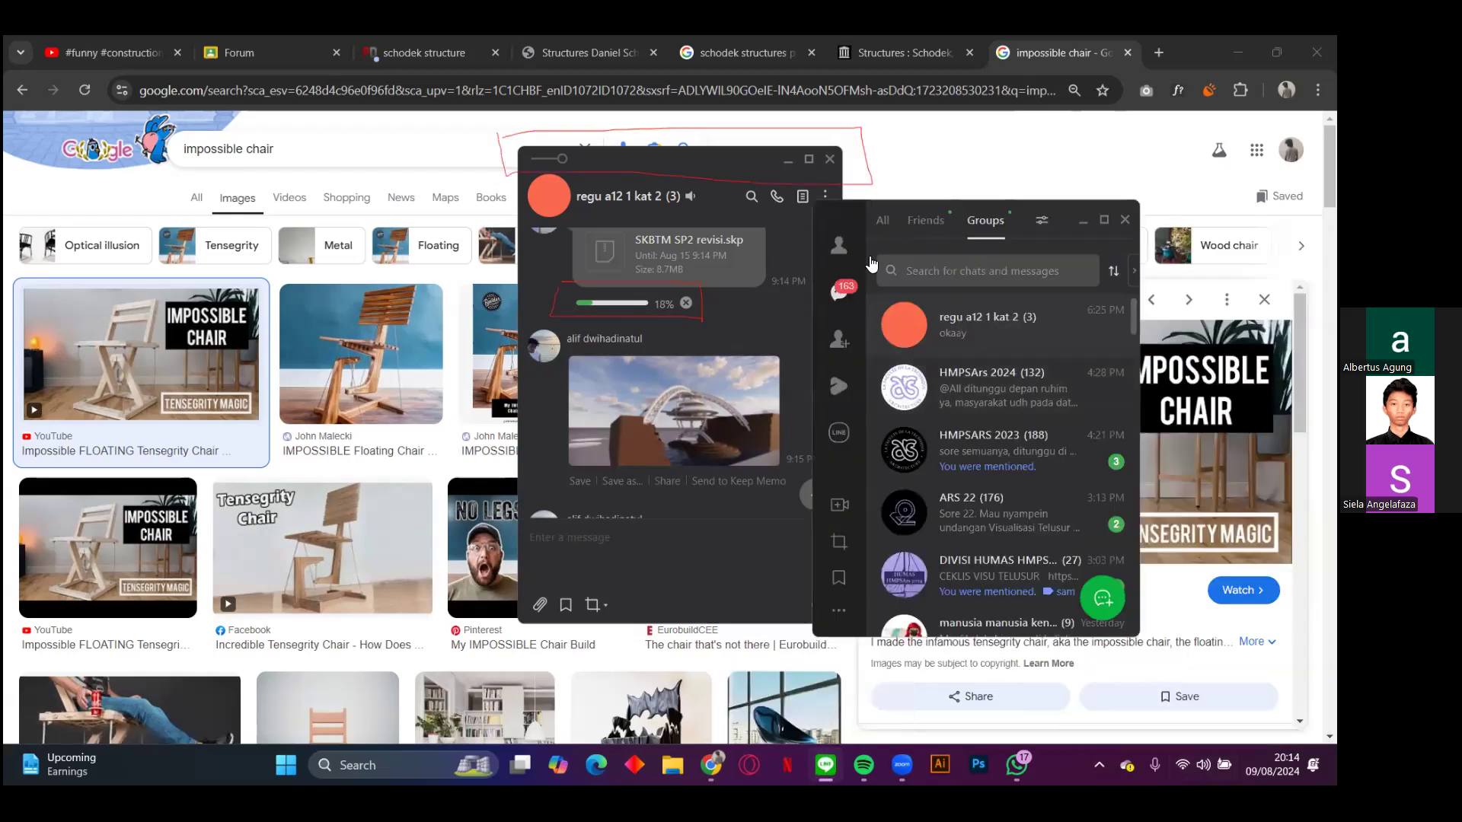
pyautogui.click(838, 245)
pyautogui.click(839, 292)
pyautogui.click(665, 561)
pyautogui.write('LINE')
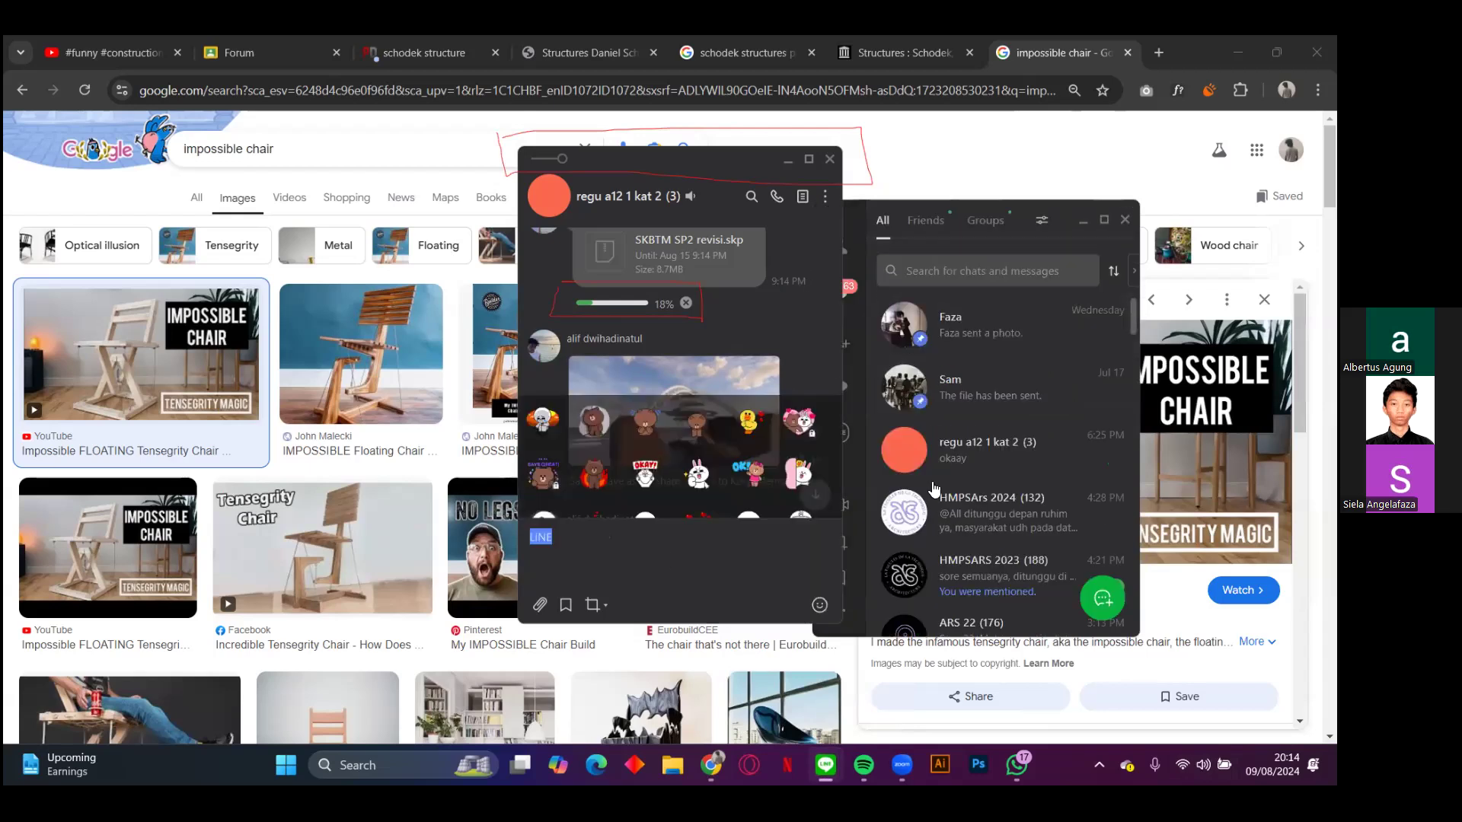
pyautogui.click(877, 542)
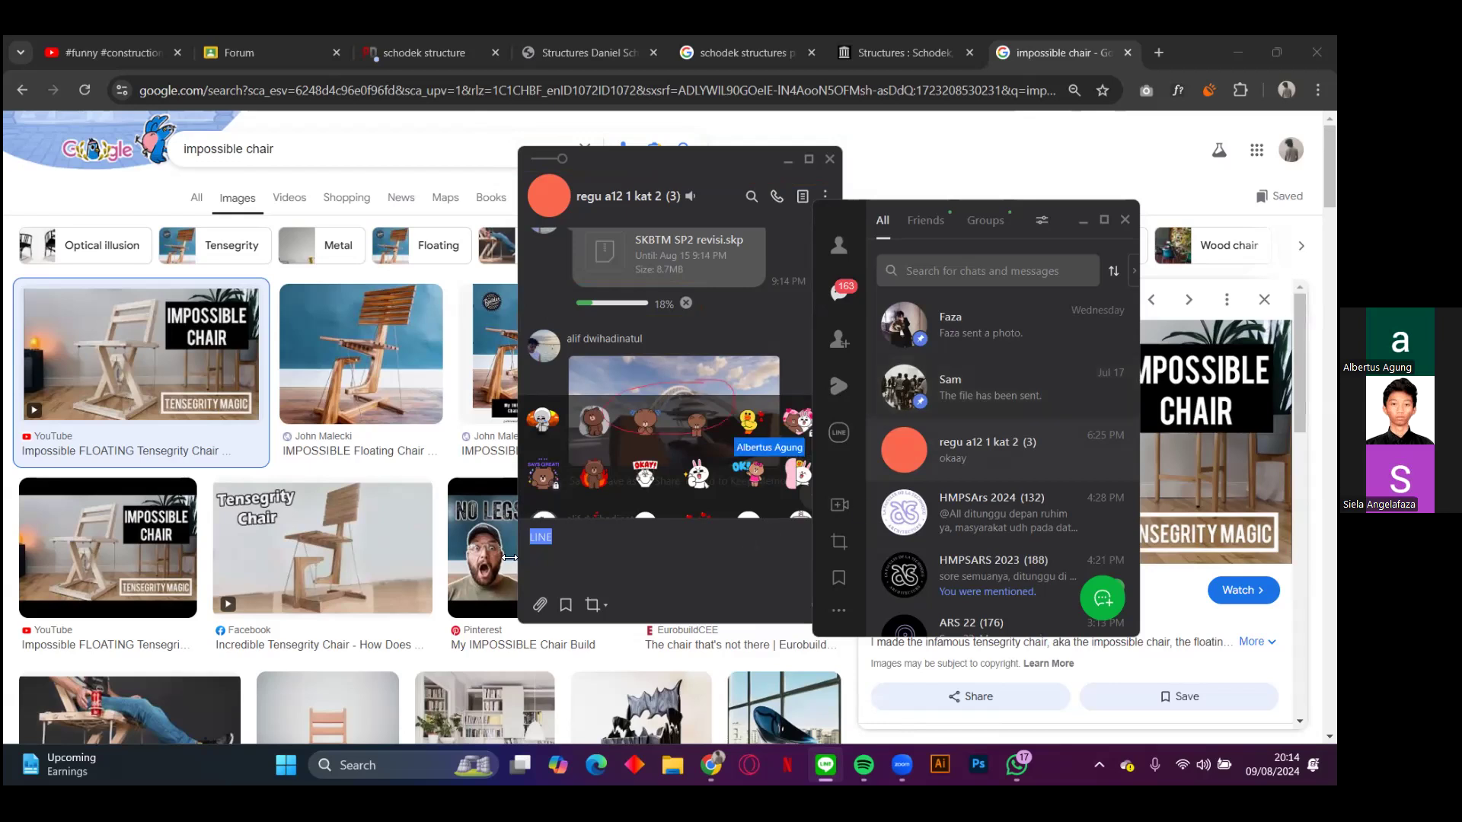
pyautogui.click(538, 549)
pyautogui.press('BackSpace')
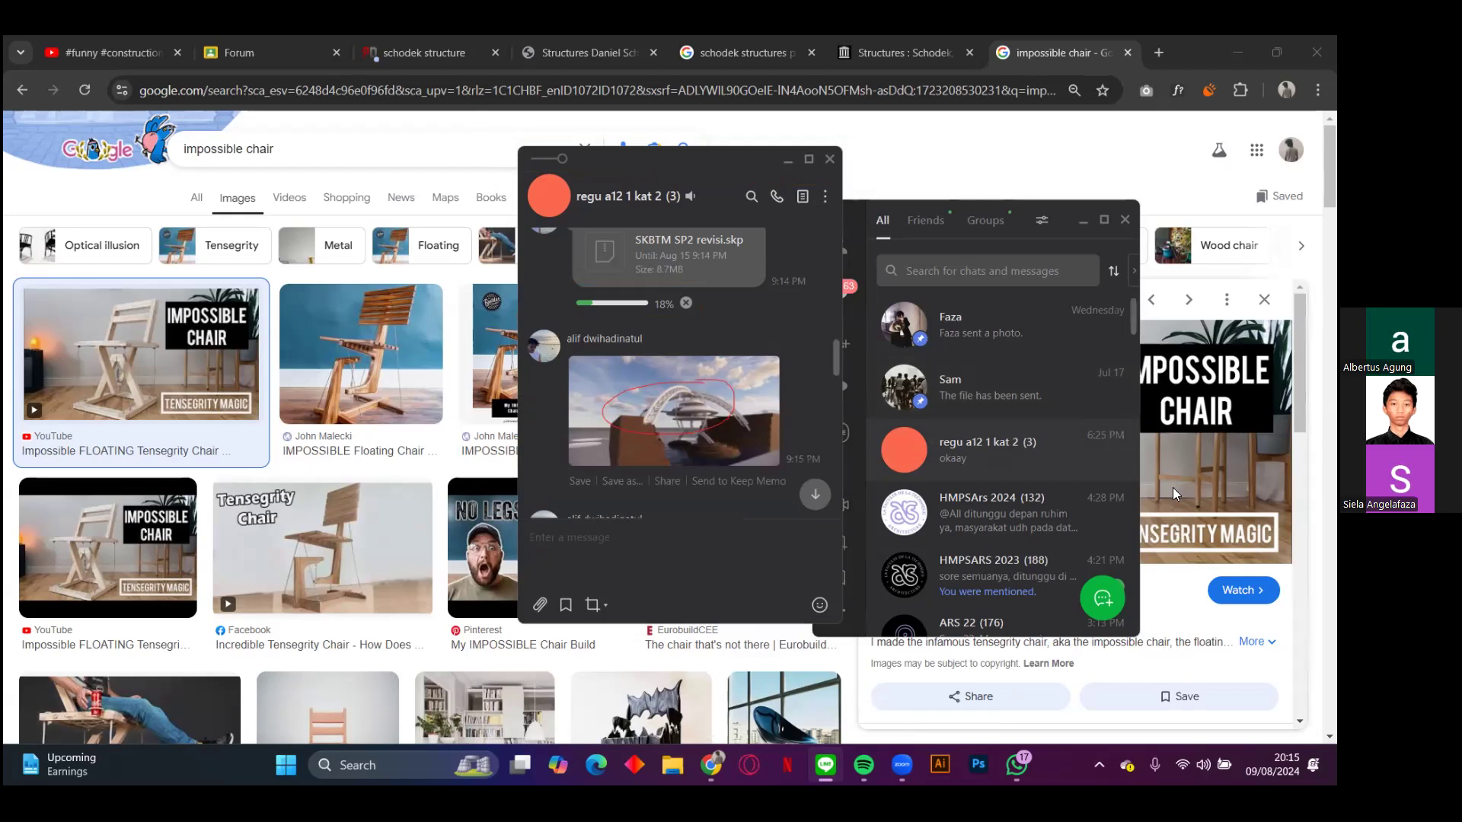
# Step: Switch the computer's Wi-Fi connection from CollabArs-2.4G to the Herradurra network
pyautogui.click(1185, 765)
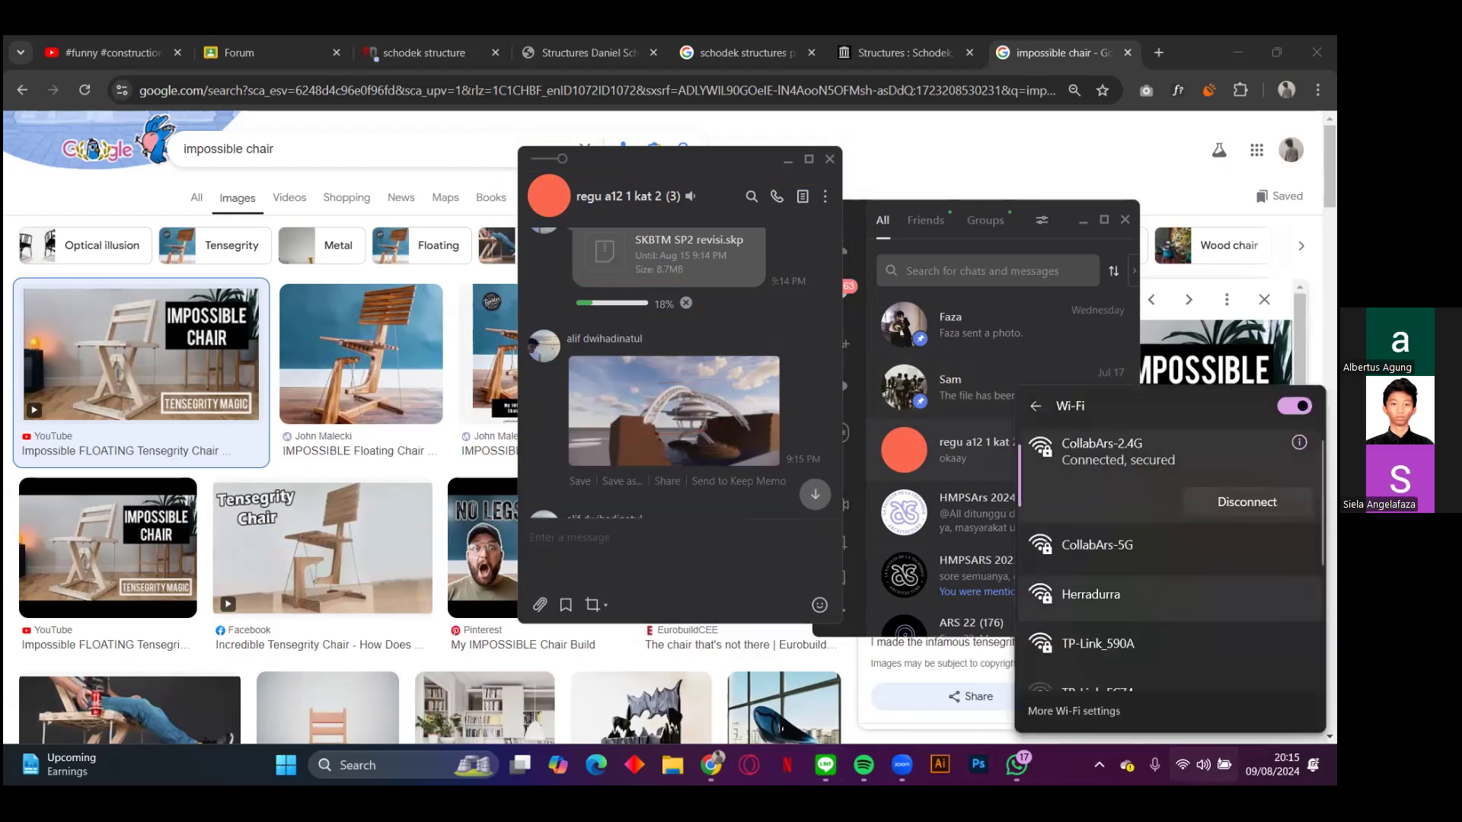
pyautogui.click(1145, 606)
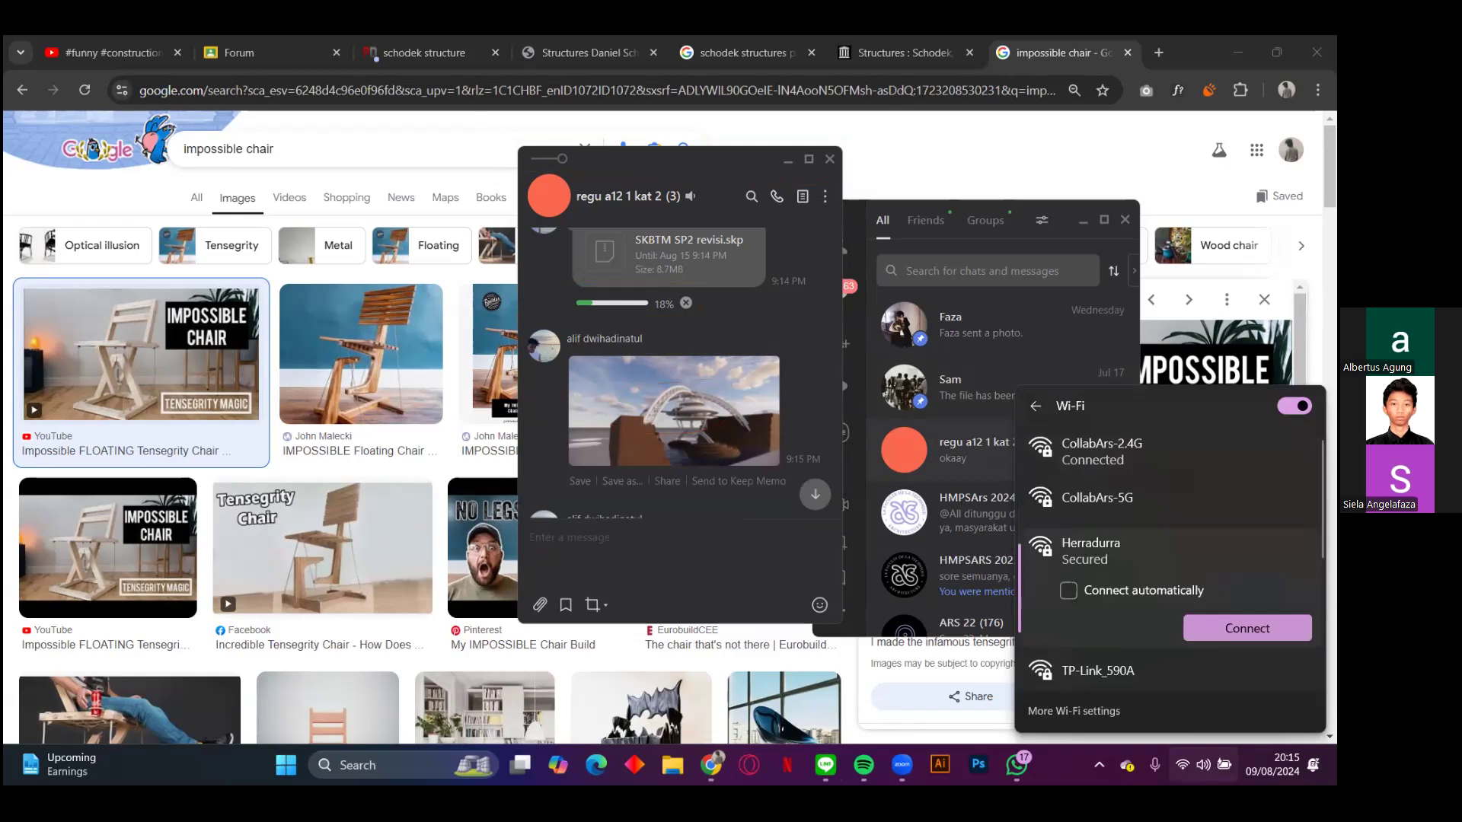
pyautogui.click(1247, 628)
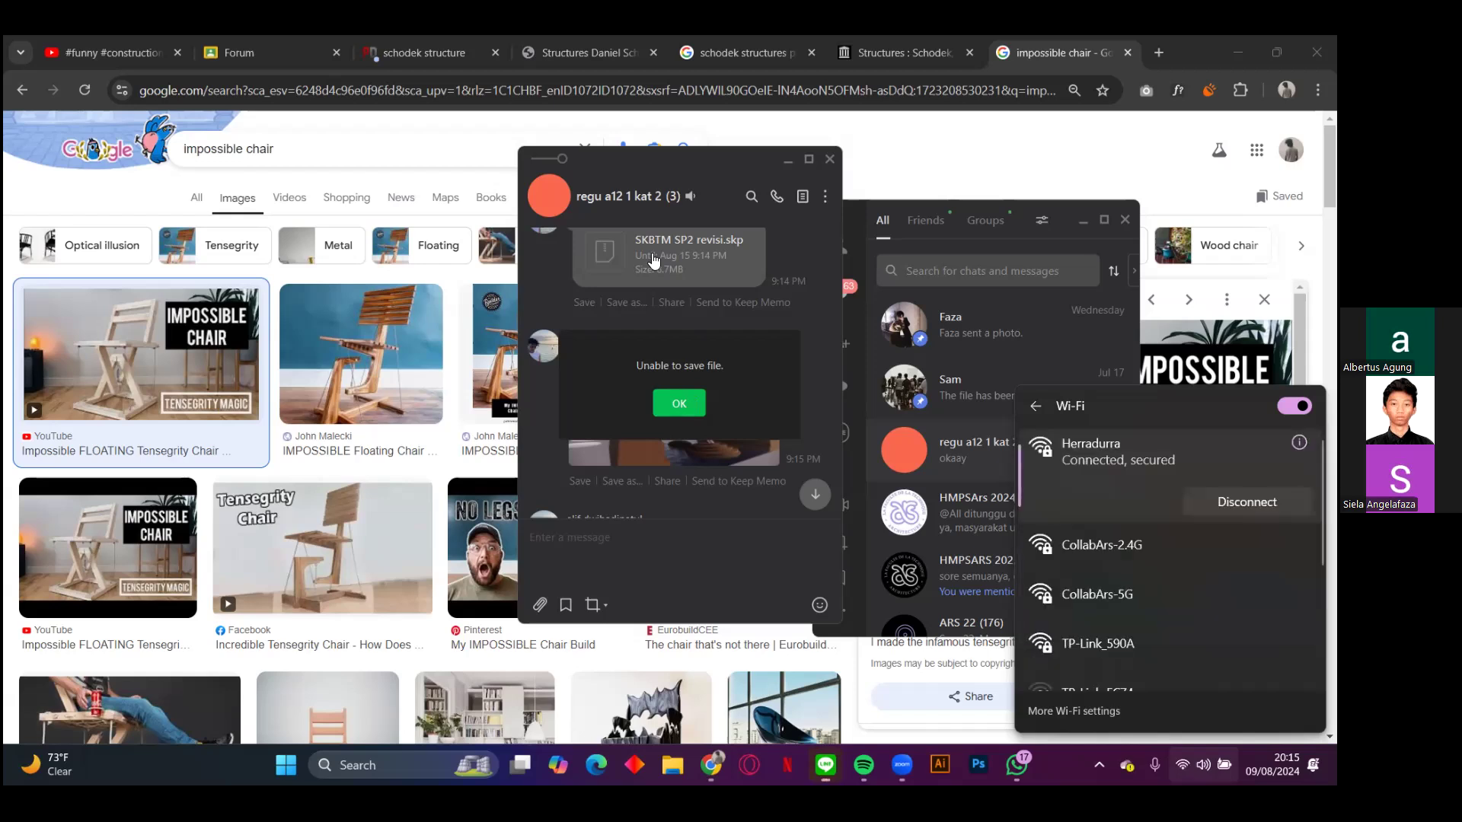
# Step: Retry downloading SKBTM SP2 revisi.skp from the group chat, and go to the newest messages
pyautogui.click(620, 293)
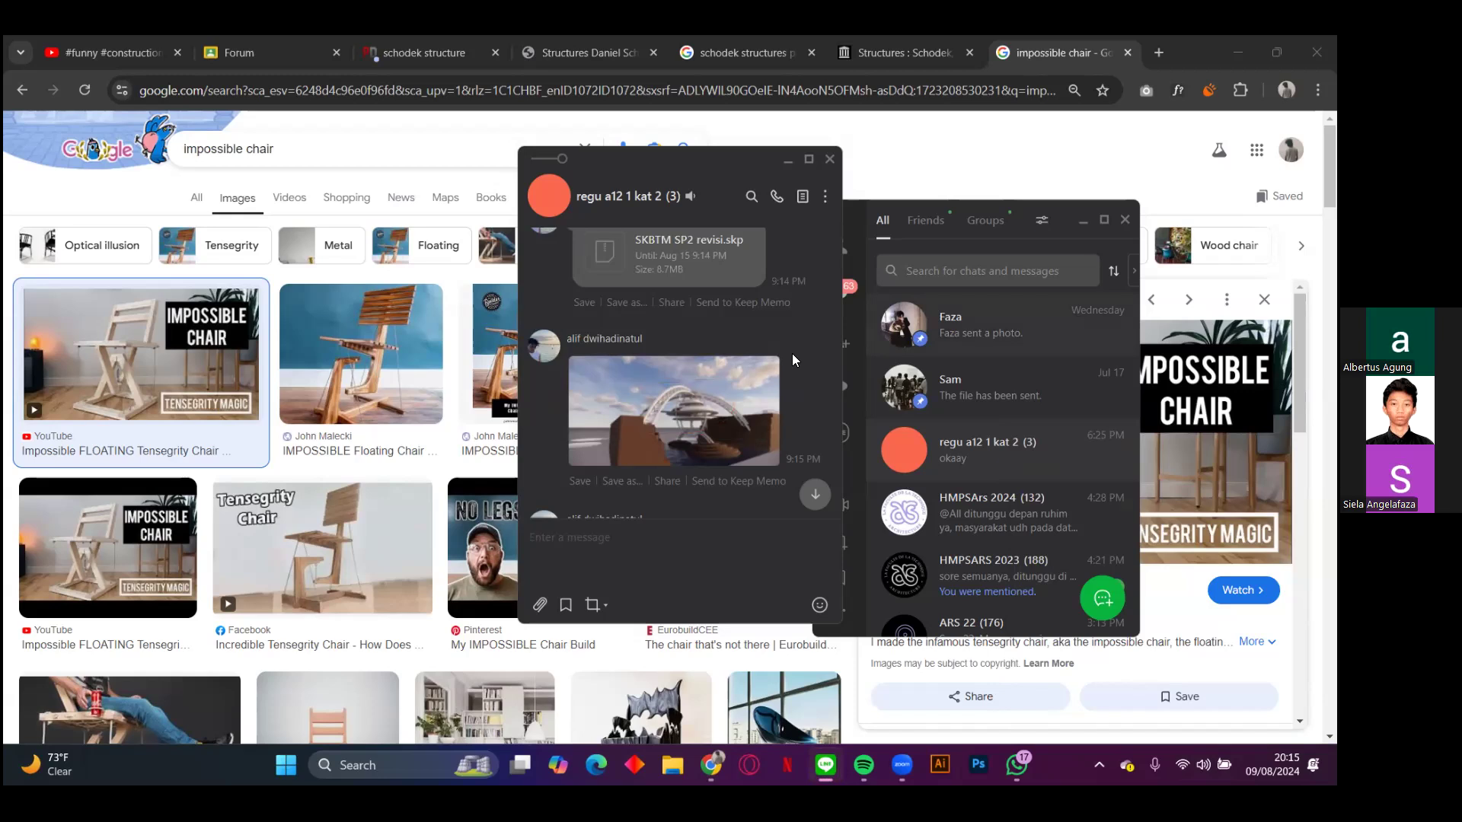
pyautogui.scroll(-1, 792, 353)
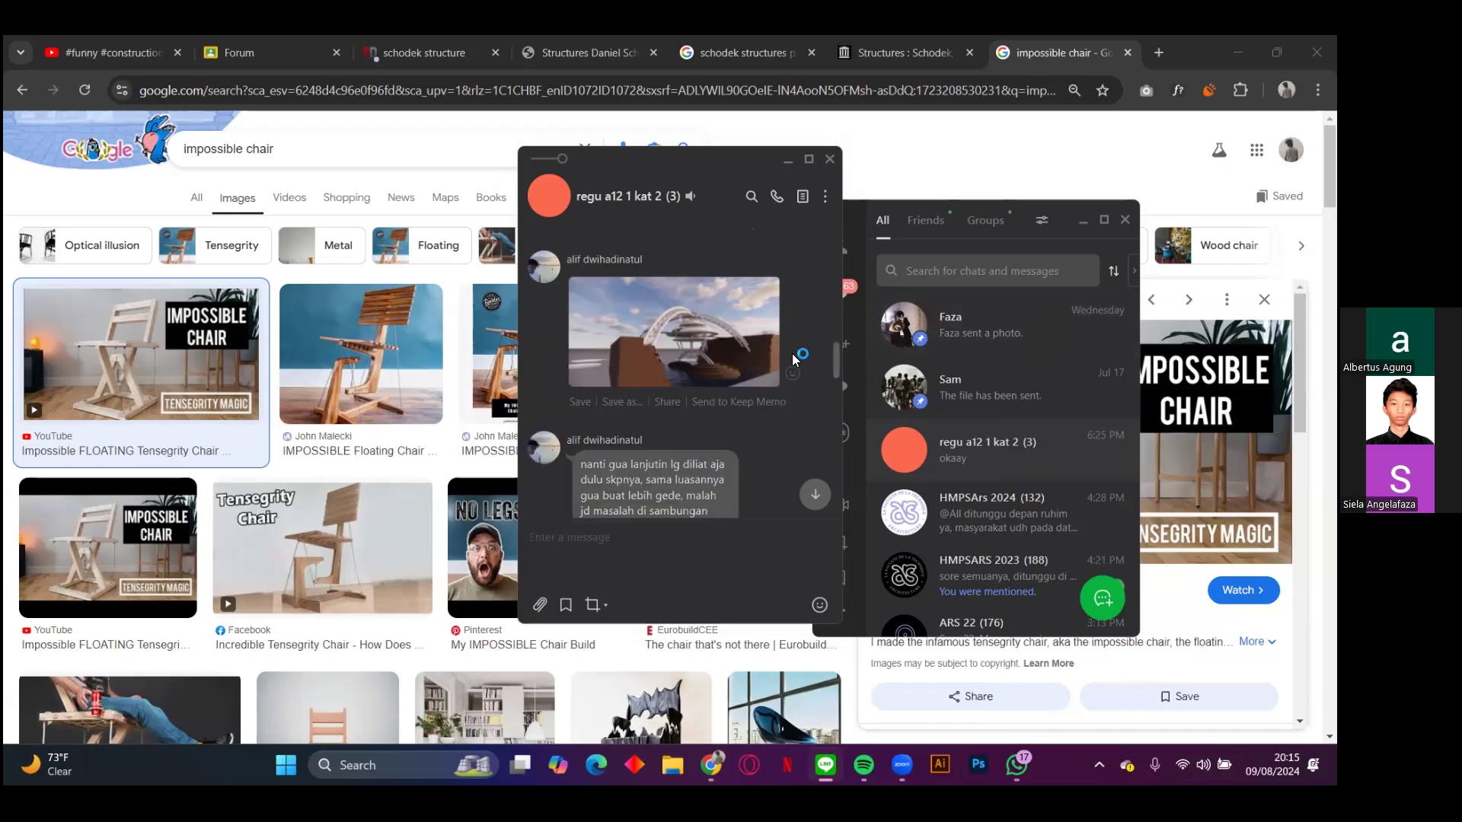
pyautogui.scroll(2, 792, 353)
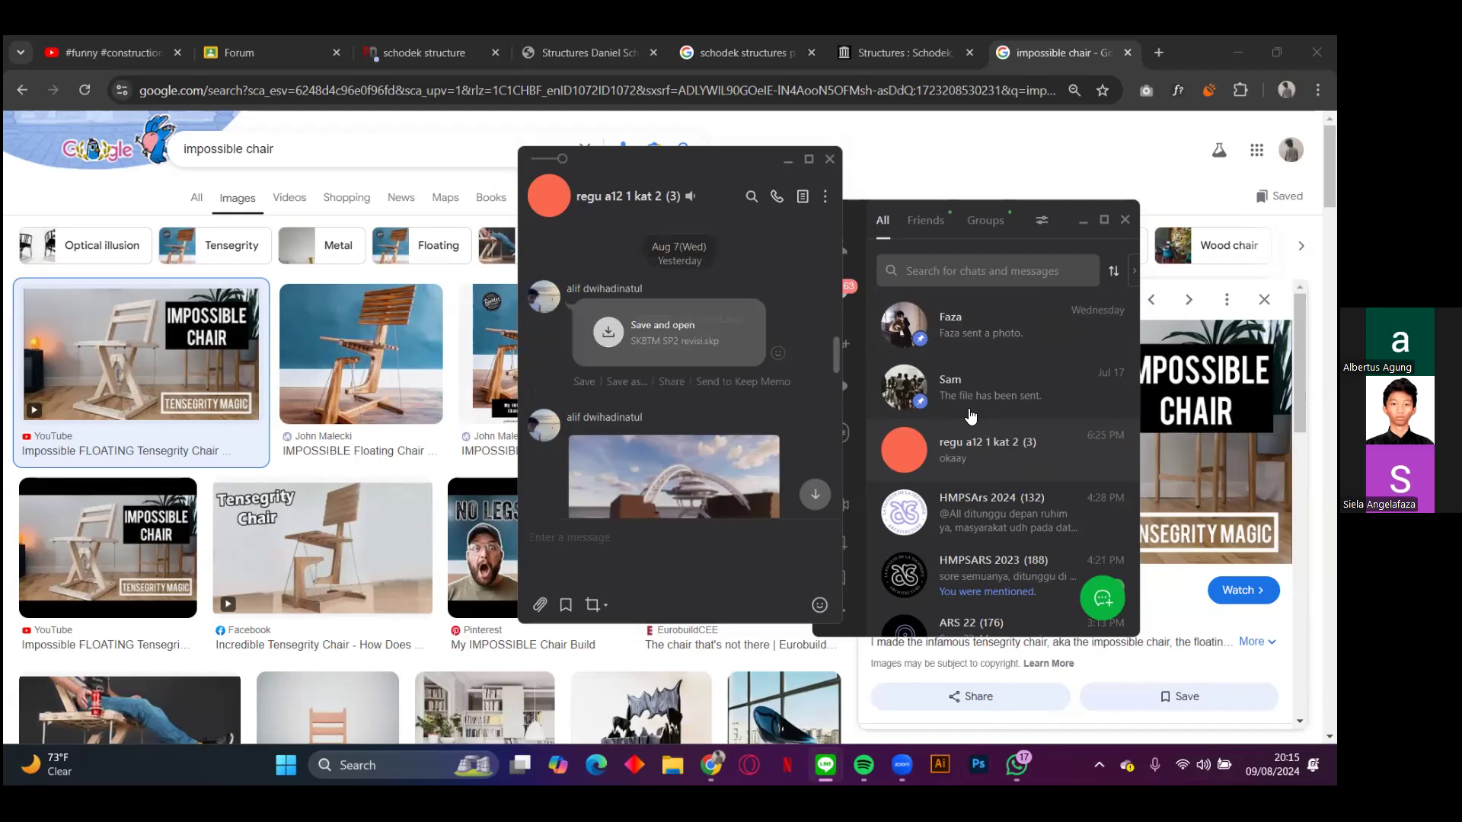
pyautogui.scroll(-1, 652, 379)
pyautogui.press('Escape')
pyautogui.press('Return')
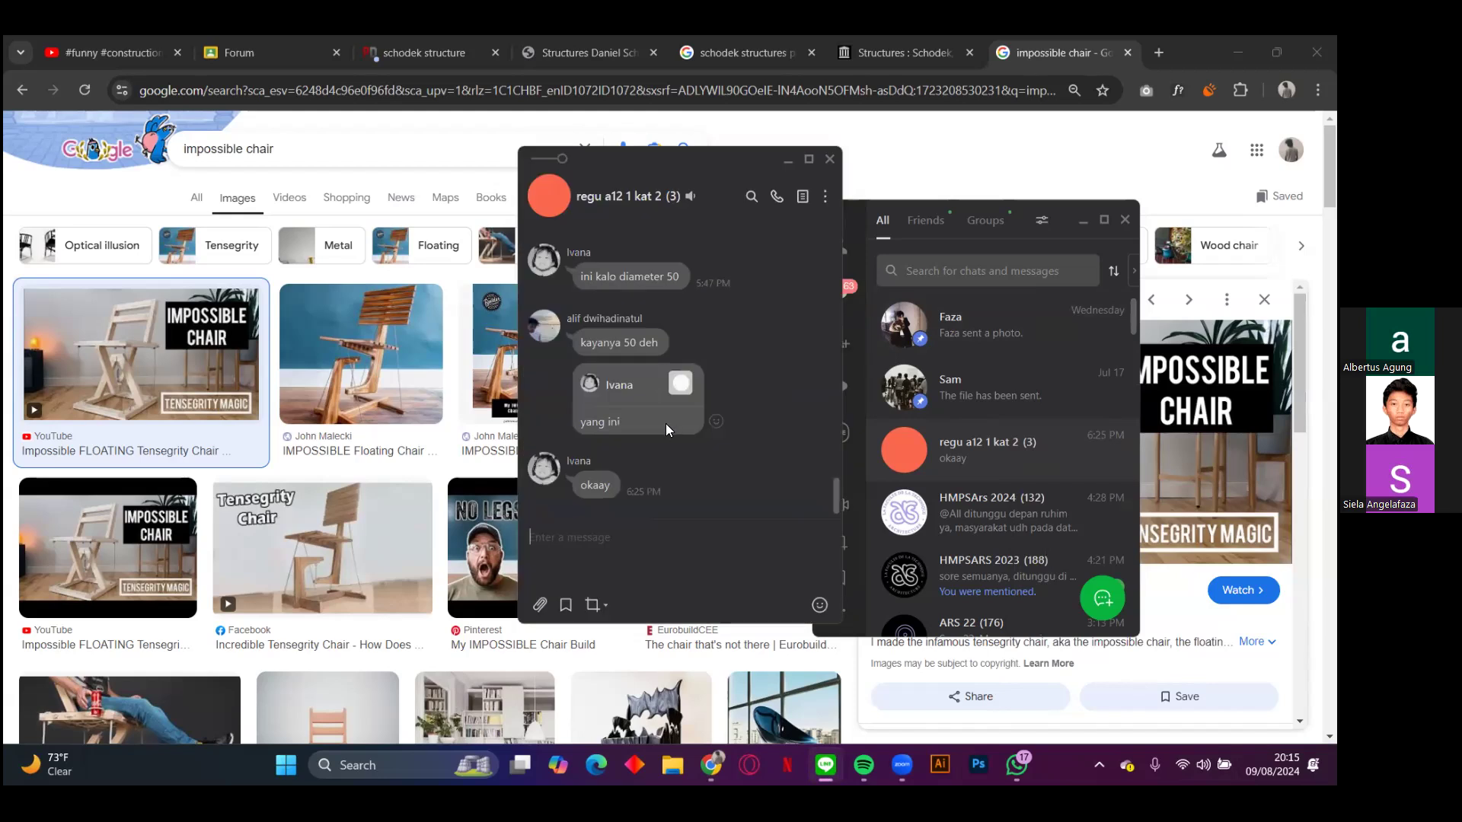
# Step: Return to the downloaded SKBTM SP2 revisi.skp in the group chat and open it in SketchUp from its folder
pyautogui.click(620, 386)
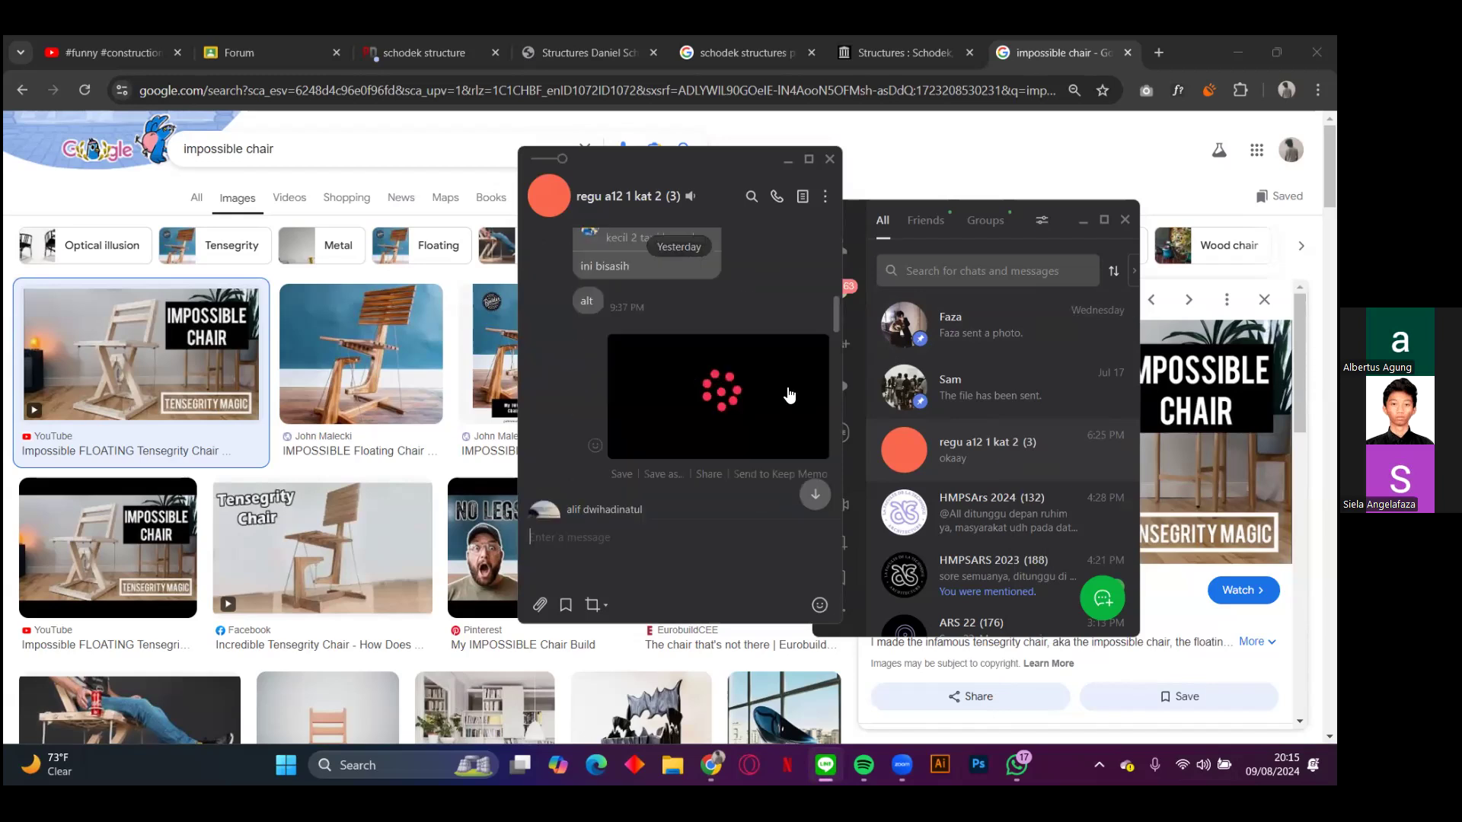
pyautogui.scroll(10, 812, 304)
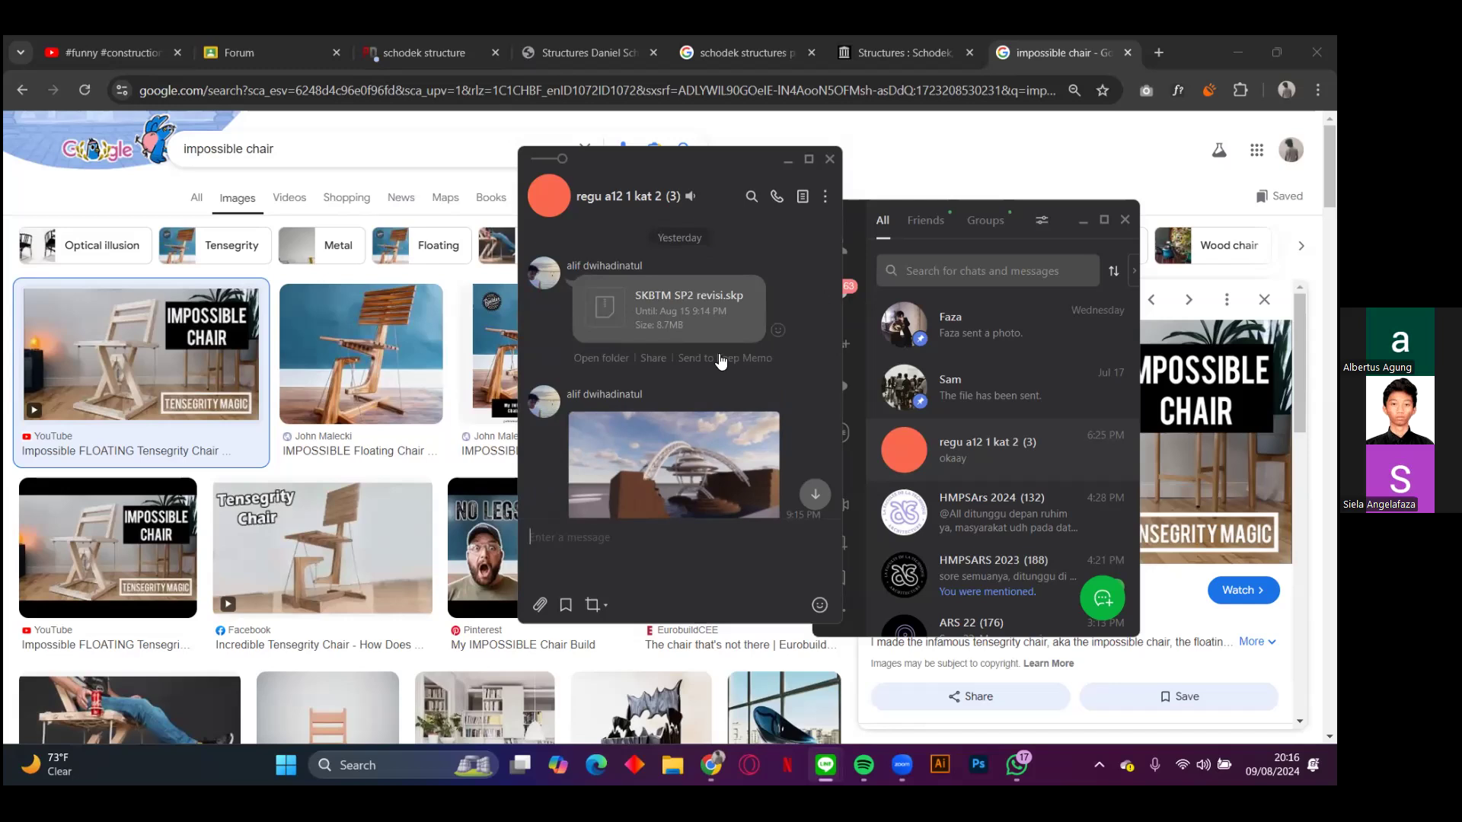
pyautogui.click(599, 359)
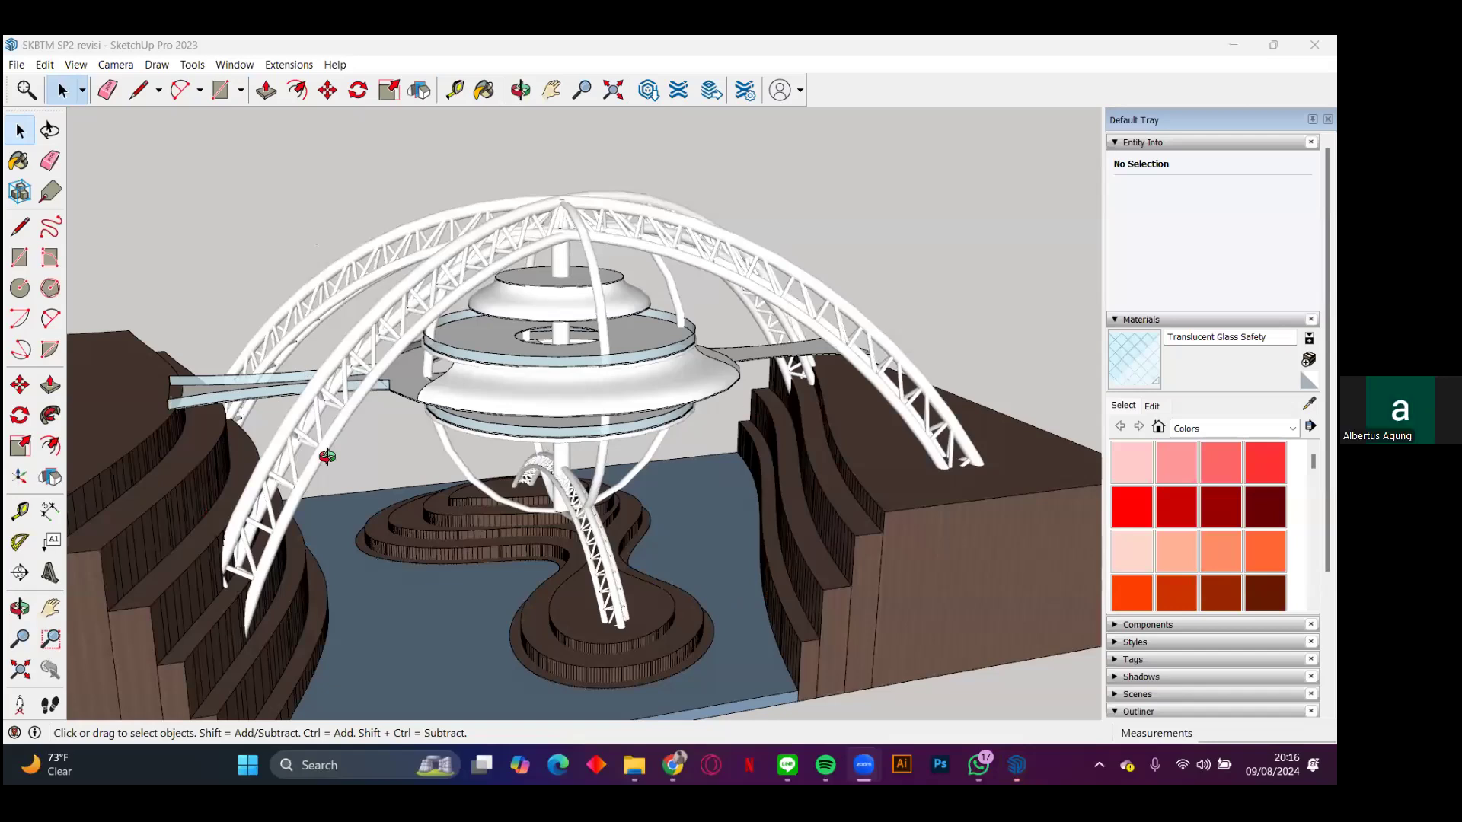
# Step: Examine the truss arches, suspended disc-shaped levels and terraced banks of the model from several sides
pyautogui.moveTo(375, 403); pyautogui.dragTo(595, 504, button='middle')
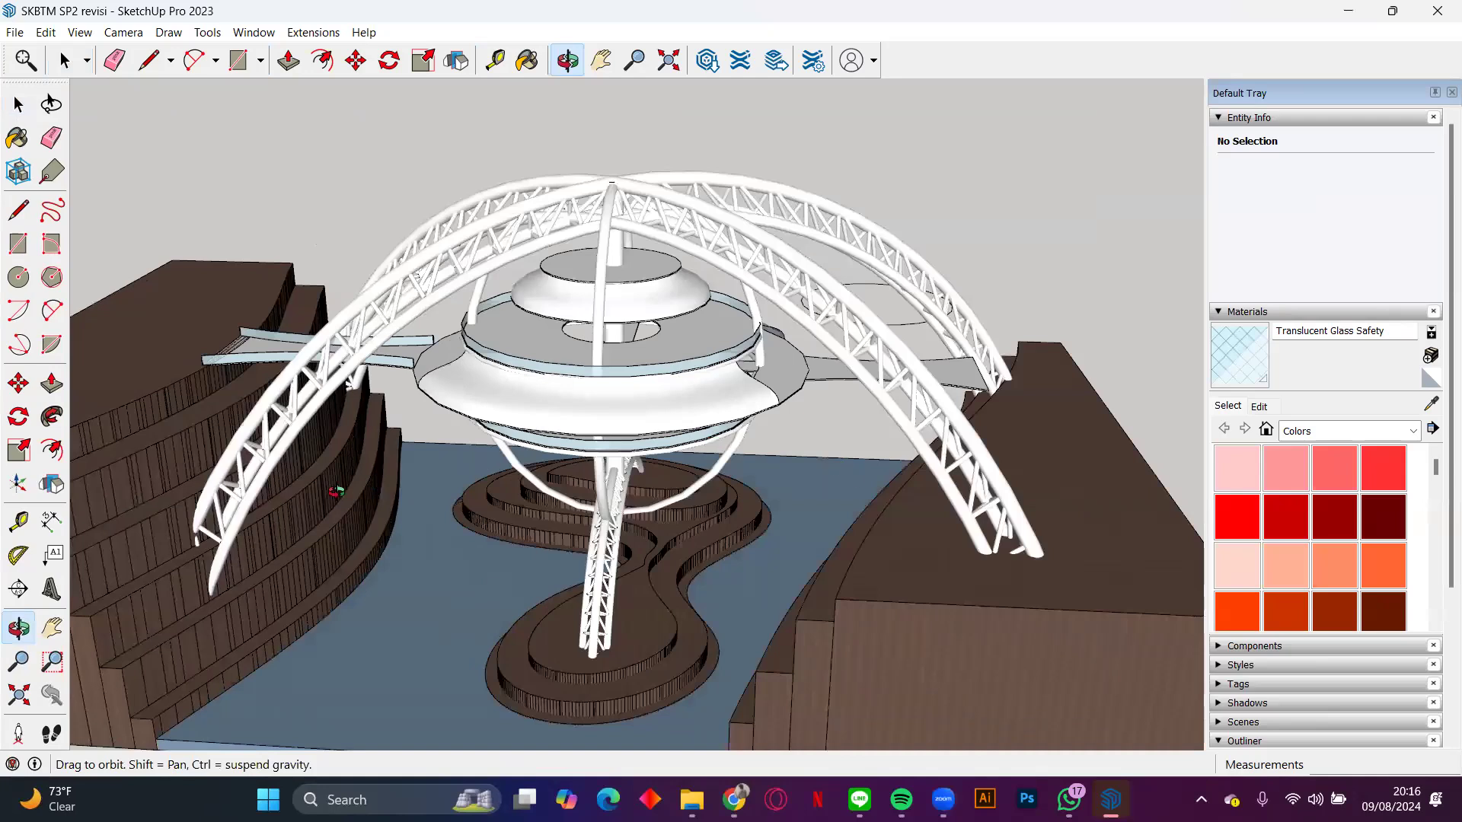
pyautogui.moveTo(336, 495); pyautogui.dragTo(236, 495)
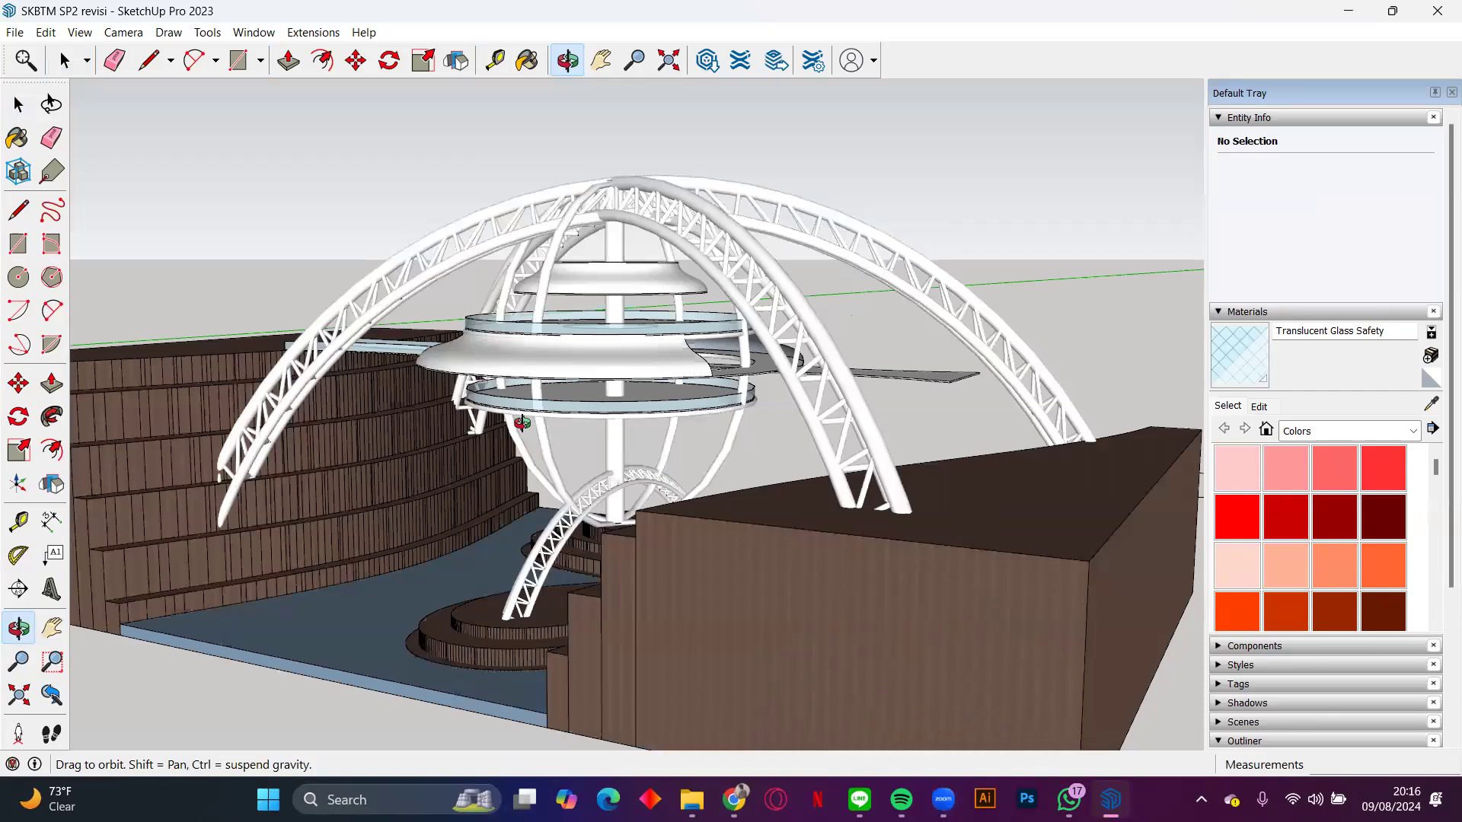
pyautogui.moveTo(384, 432); pyautogui.dragTo(259, 446)
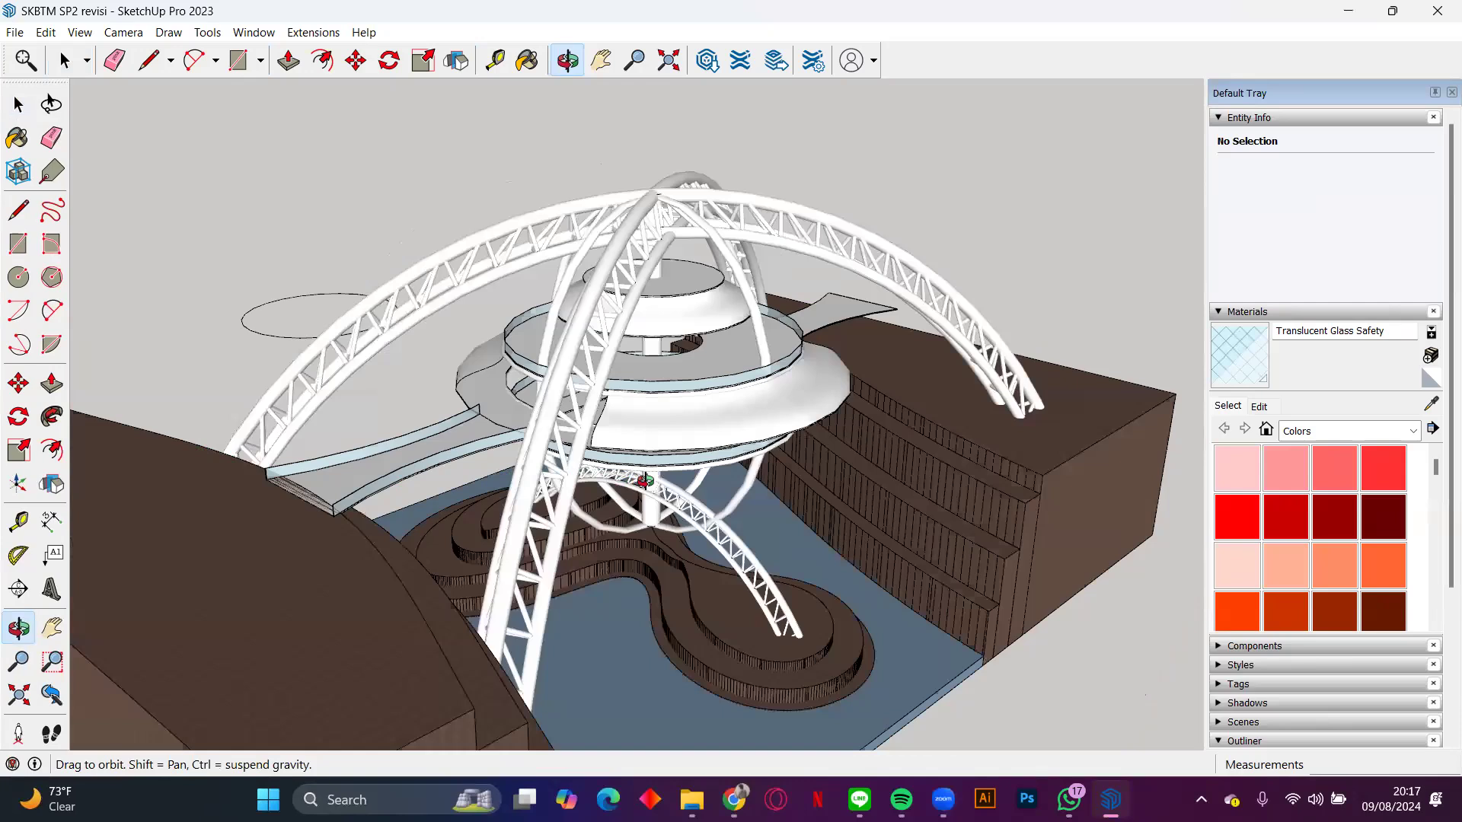
pyautogui.moveTo(645, 481); pyautogui.dragTo(656, 479)
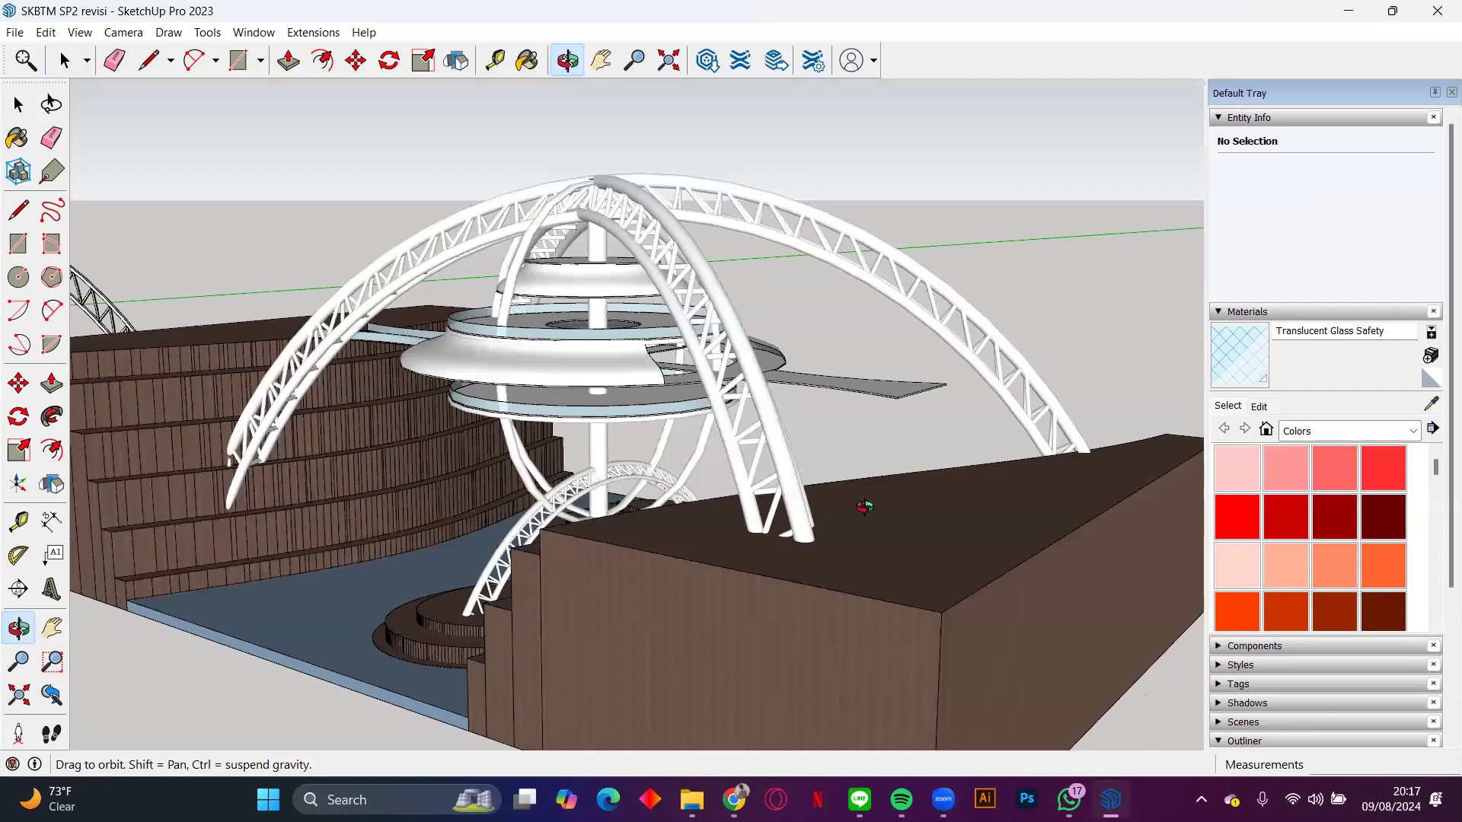
pyautogui.moveTo(904, 520); pyautogui.dragTo(912, 520)
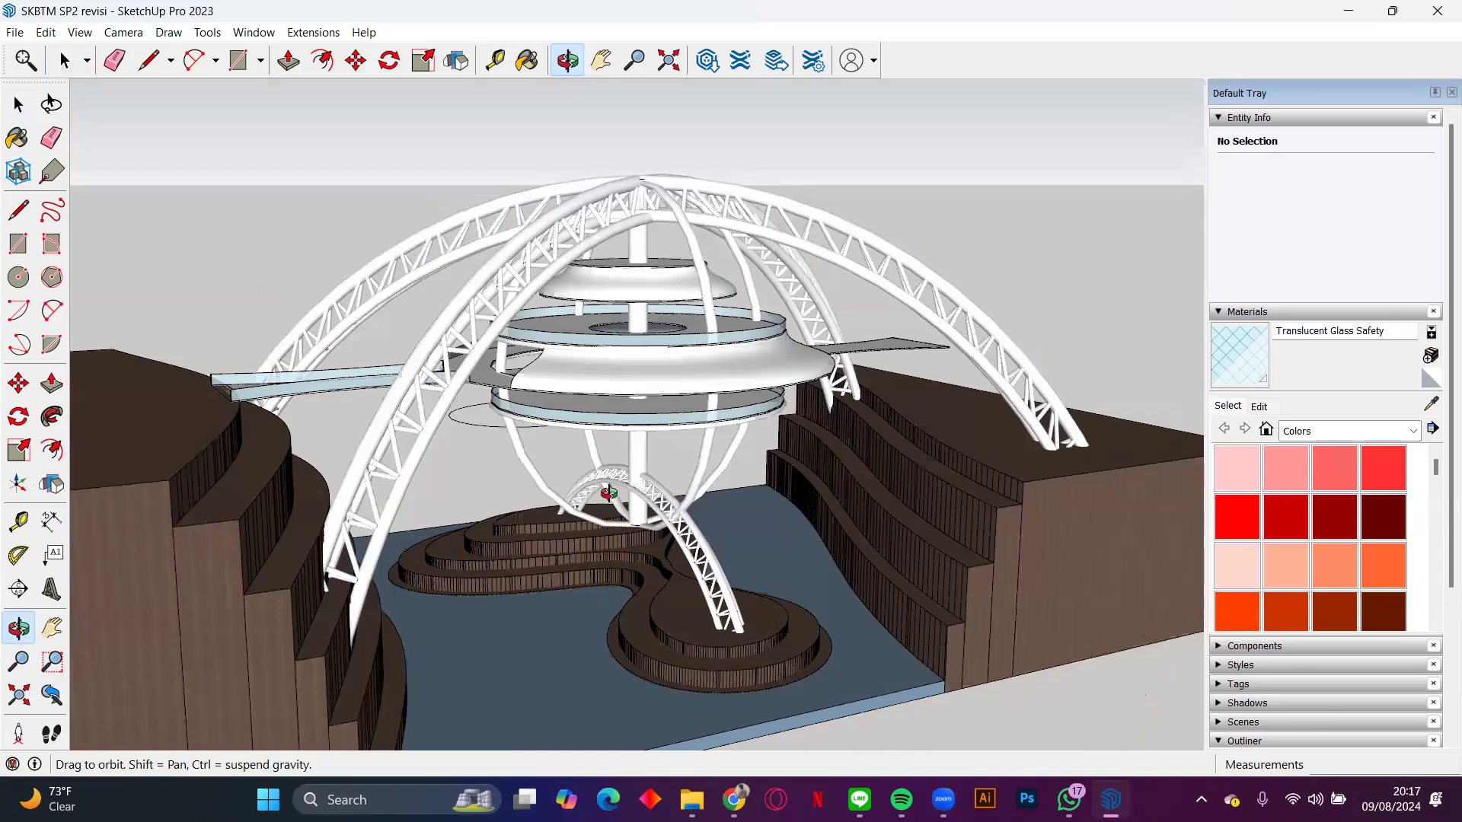
pyautogui.moveTo(609, 493); pyautogui.dragTo(603, 475)
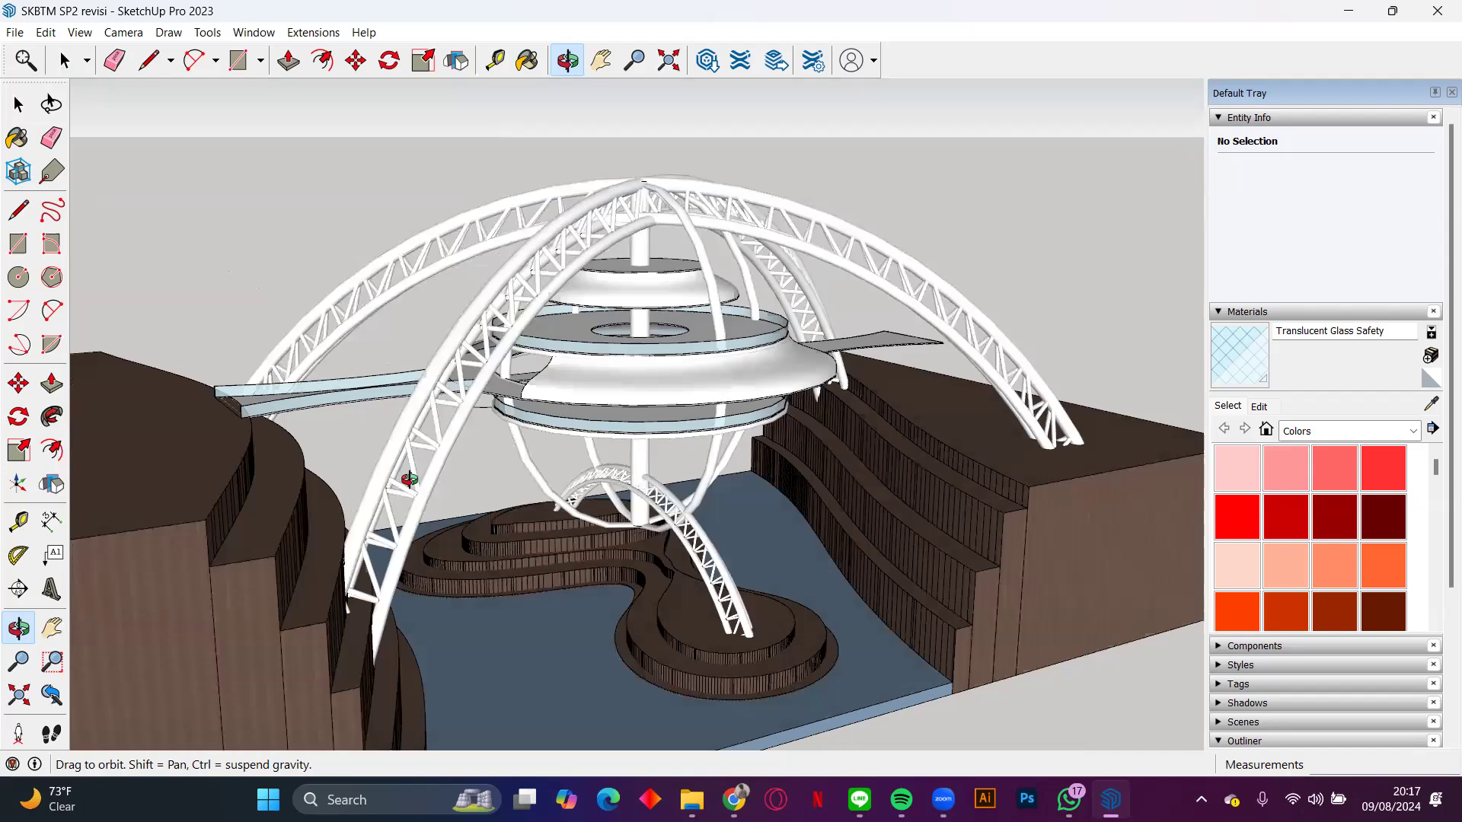
pyautogui.moveTo(408, 478); pyautogui.dragTo(763, 387)
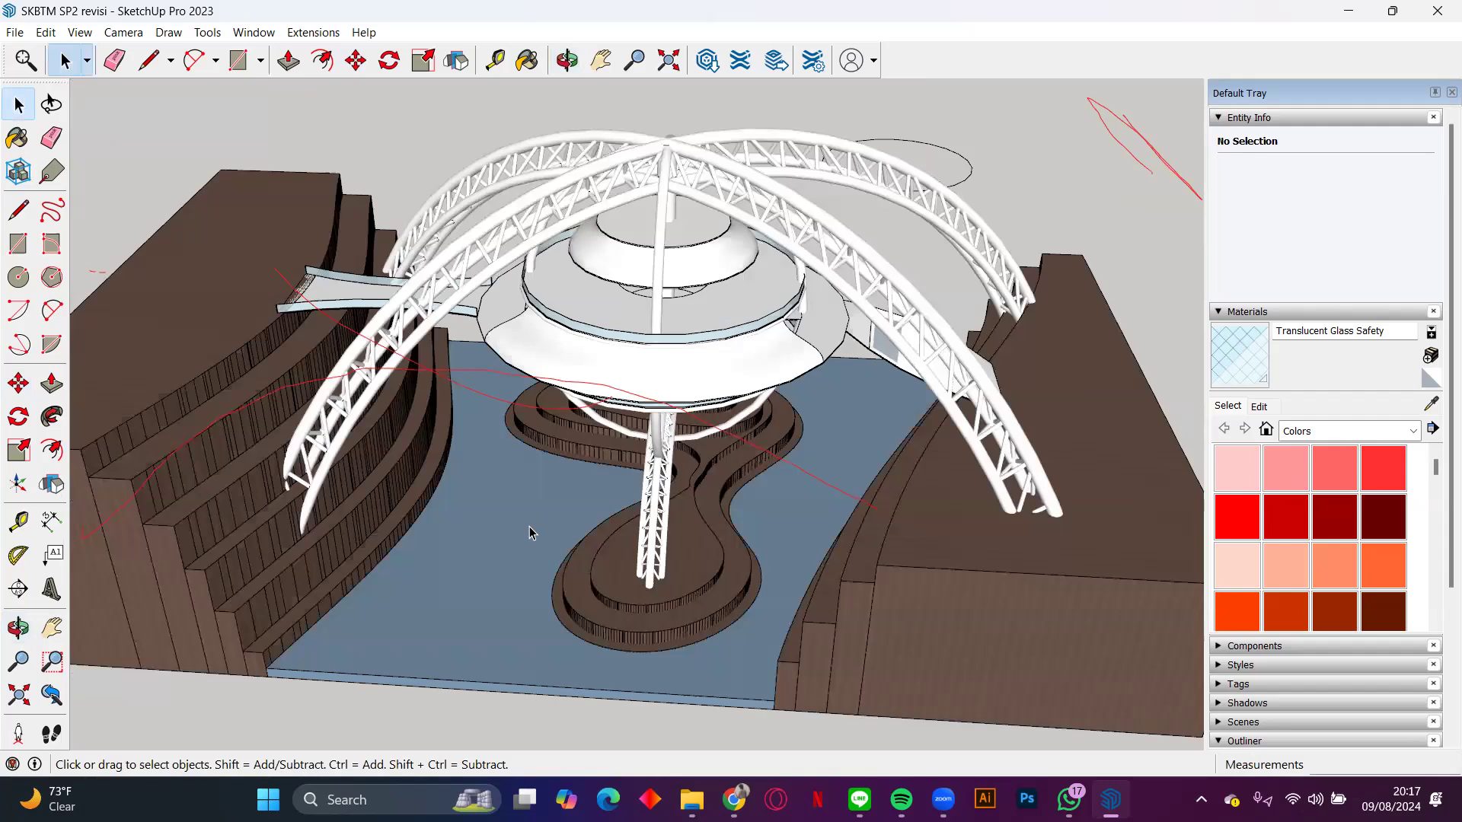
# Step: Select the truss support standing on the central island and inspect it up close and from above
pyautogui.scroll(3, 670, 380)
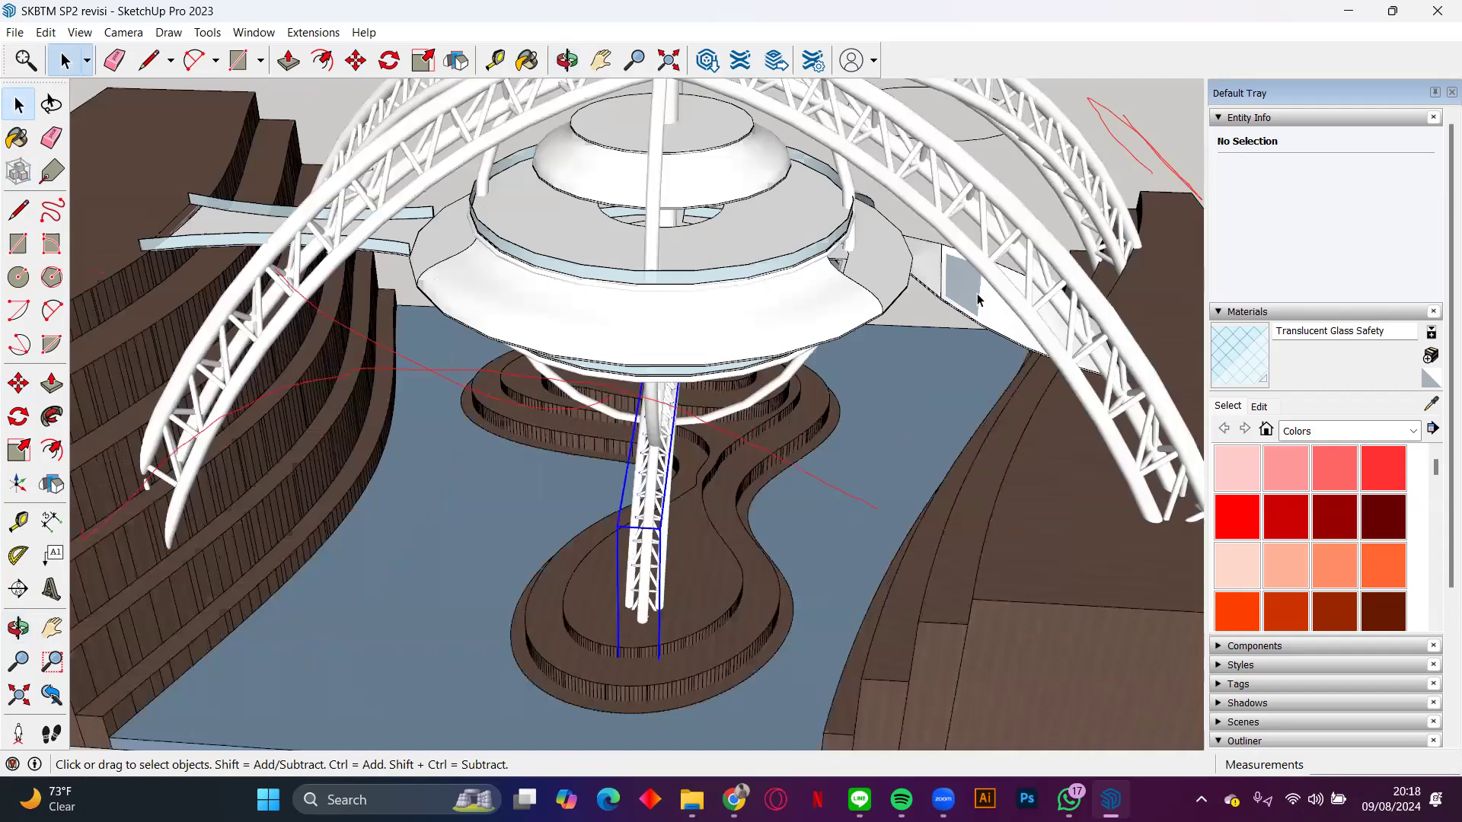
pyautogui.moveTo(943, 191)
pyautogui.mouseDown(button='middle')
pyautogui.moveTo(737, 355)
pyautogui.moveTo(555, 391)
pyautogui.moveTo(655, 267)
pyautogui.moveTo(905, 210)
pyautogui.mouseUp(button='middle')
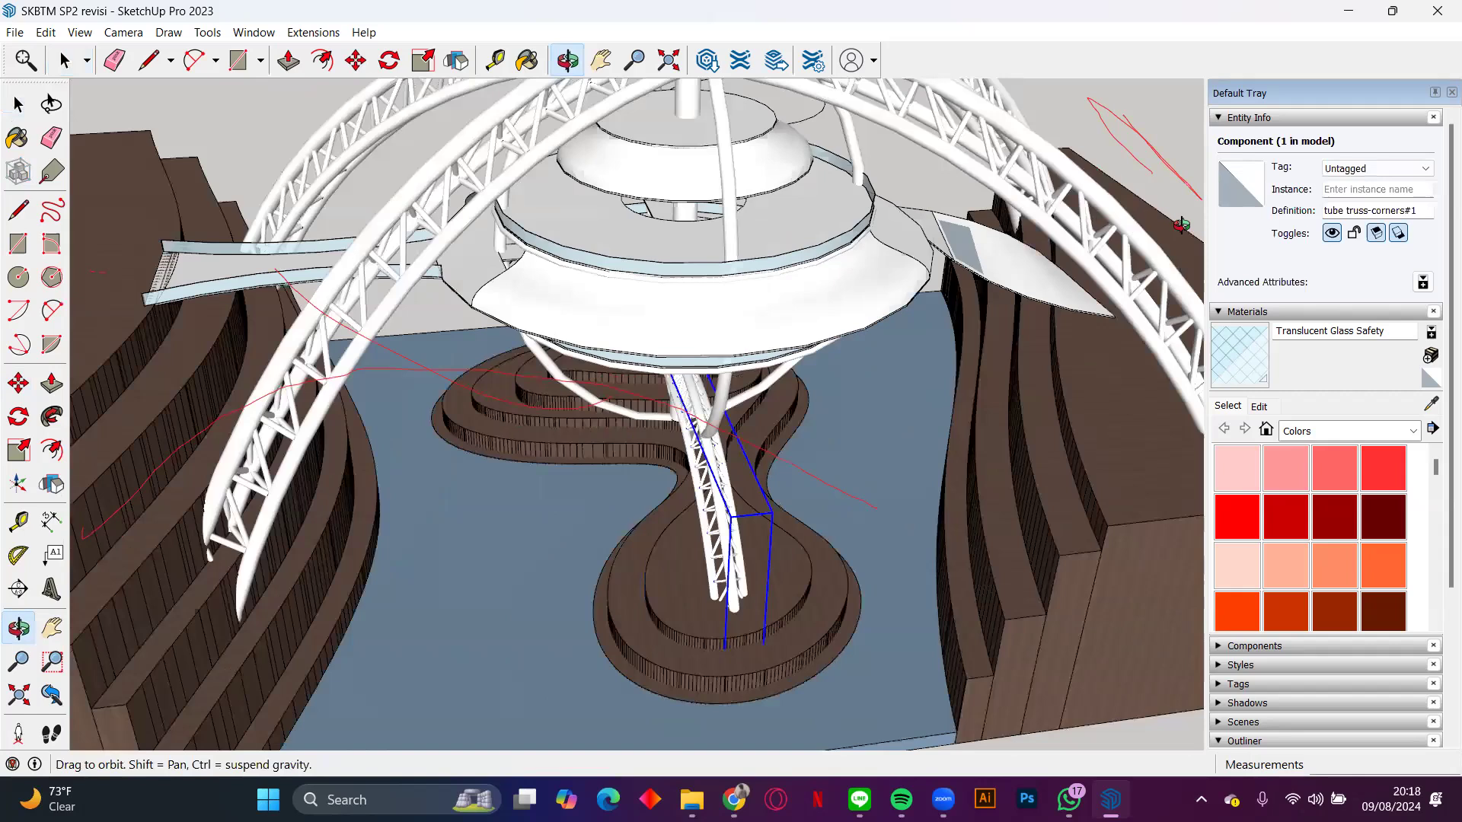
pyautogui.moveTo(794, 408); pyautogui.dragTo(923, 480, button='middle')
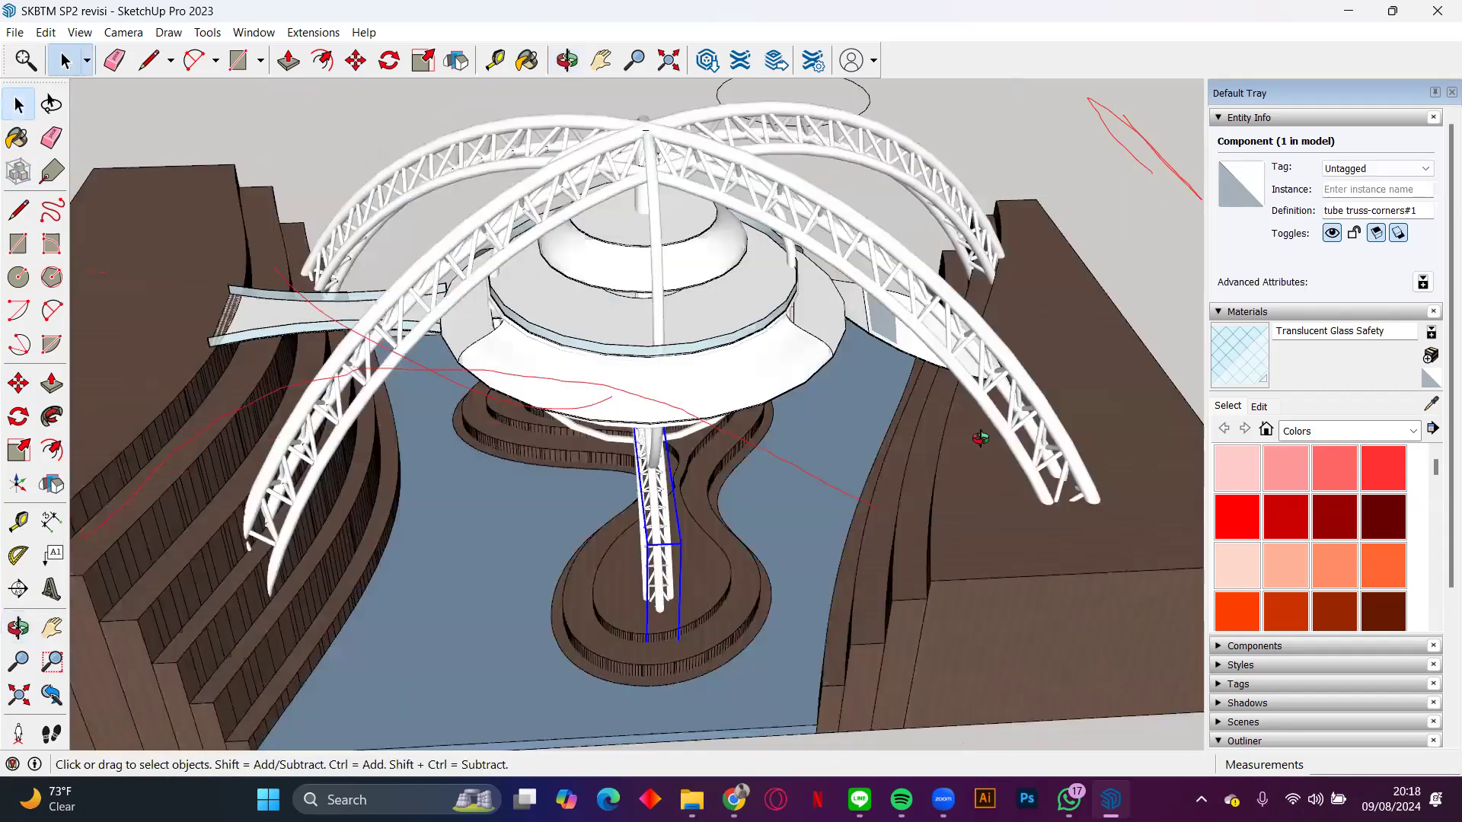
# Step: Examine the curved lower support tubes and island truss beneath the suspended levels, up close and from a distance
pyautogui.moveTo(719, 416); pyautogui.dragTo(714, 476, button='middle')
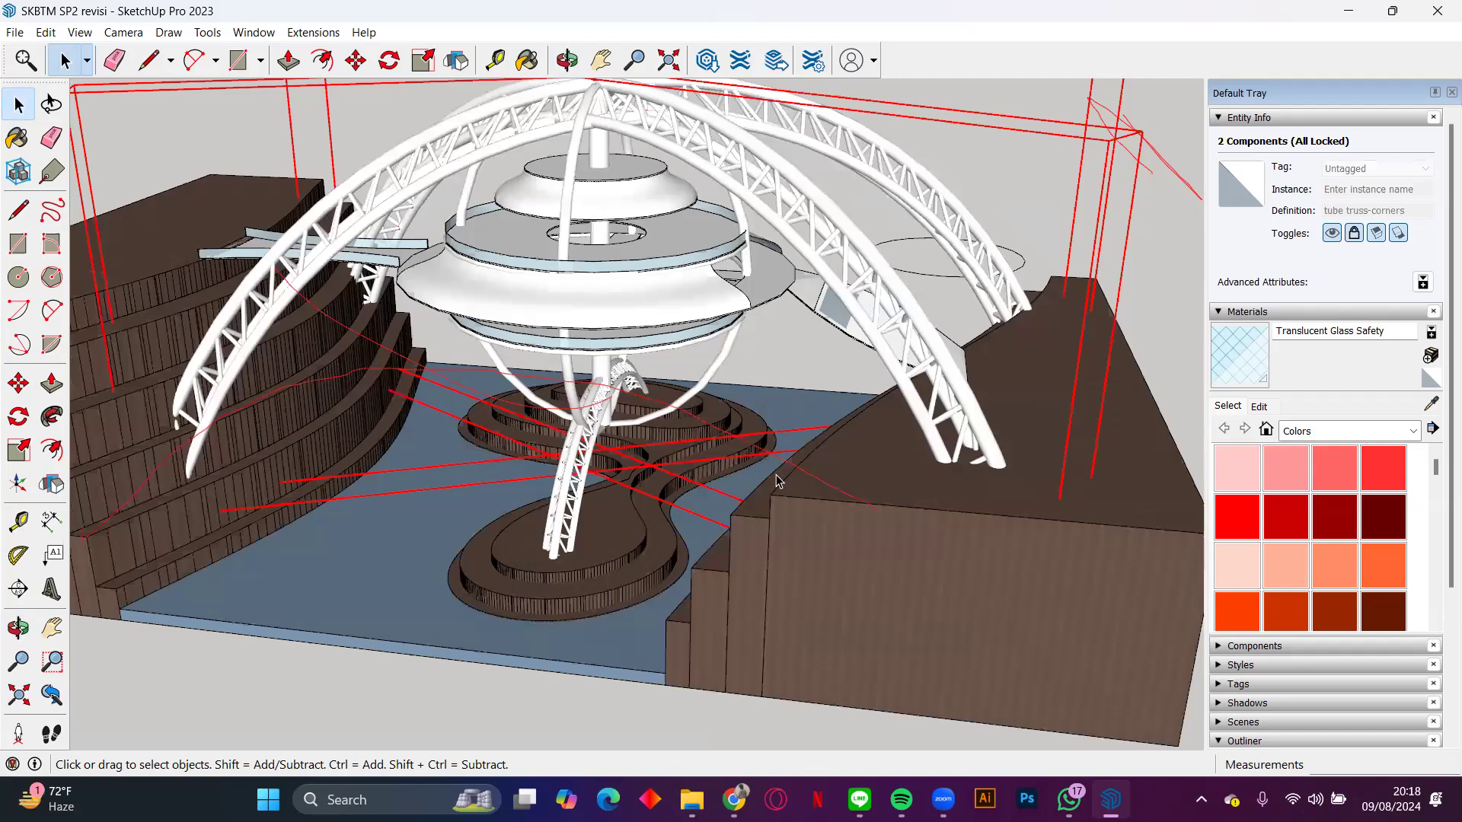
pyautogui.moveTo(703, 475); pyautogui.dragTo(699, 382, button='middle')
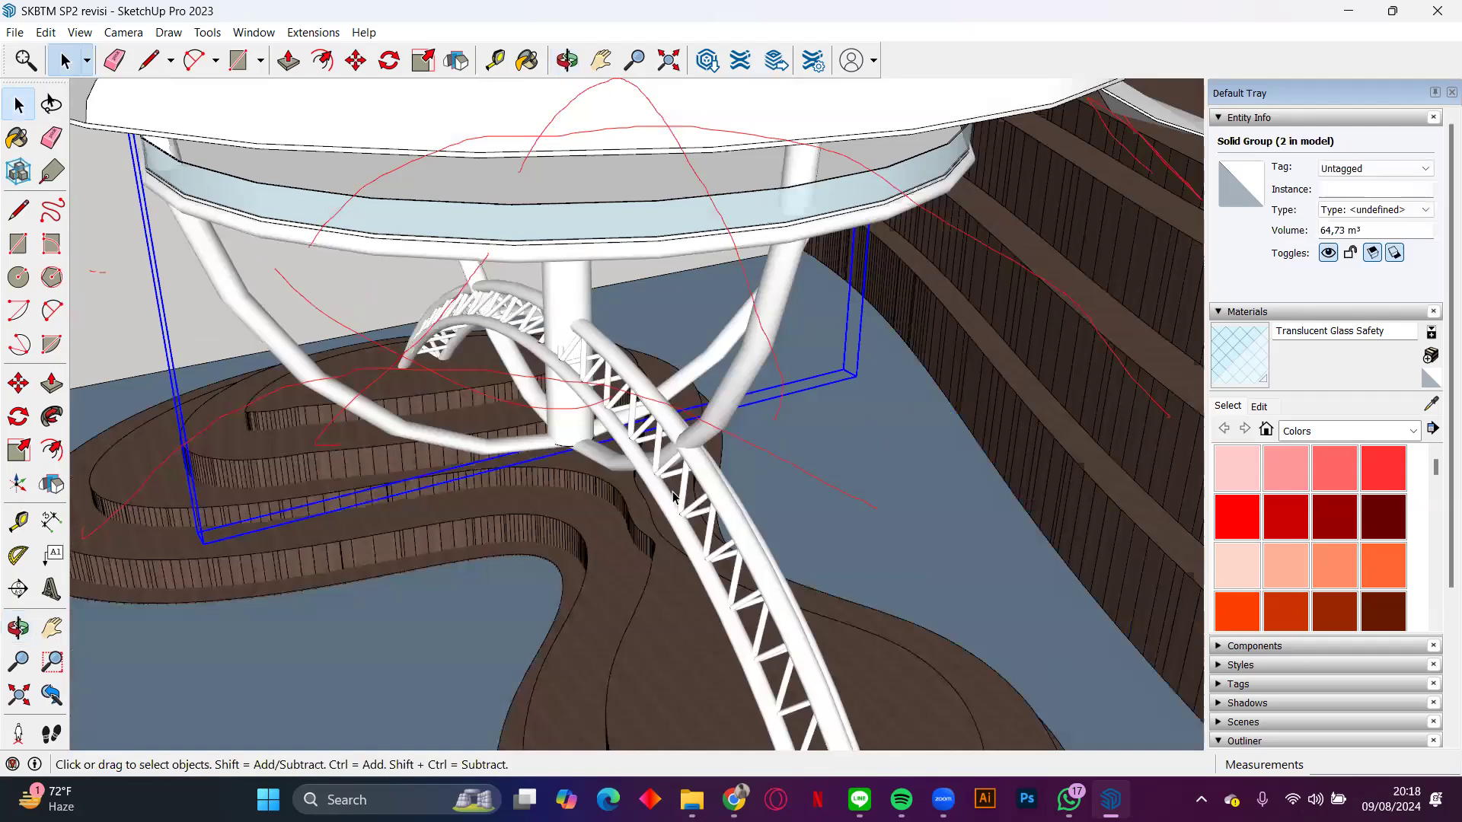
pyautogui.scroll(-3, 673, 499)
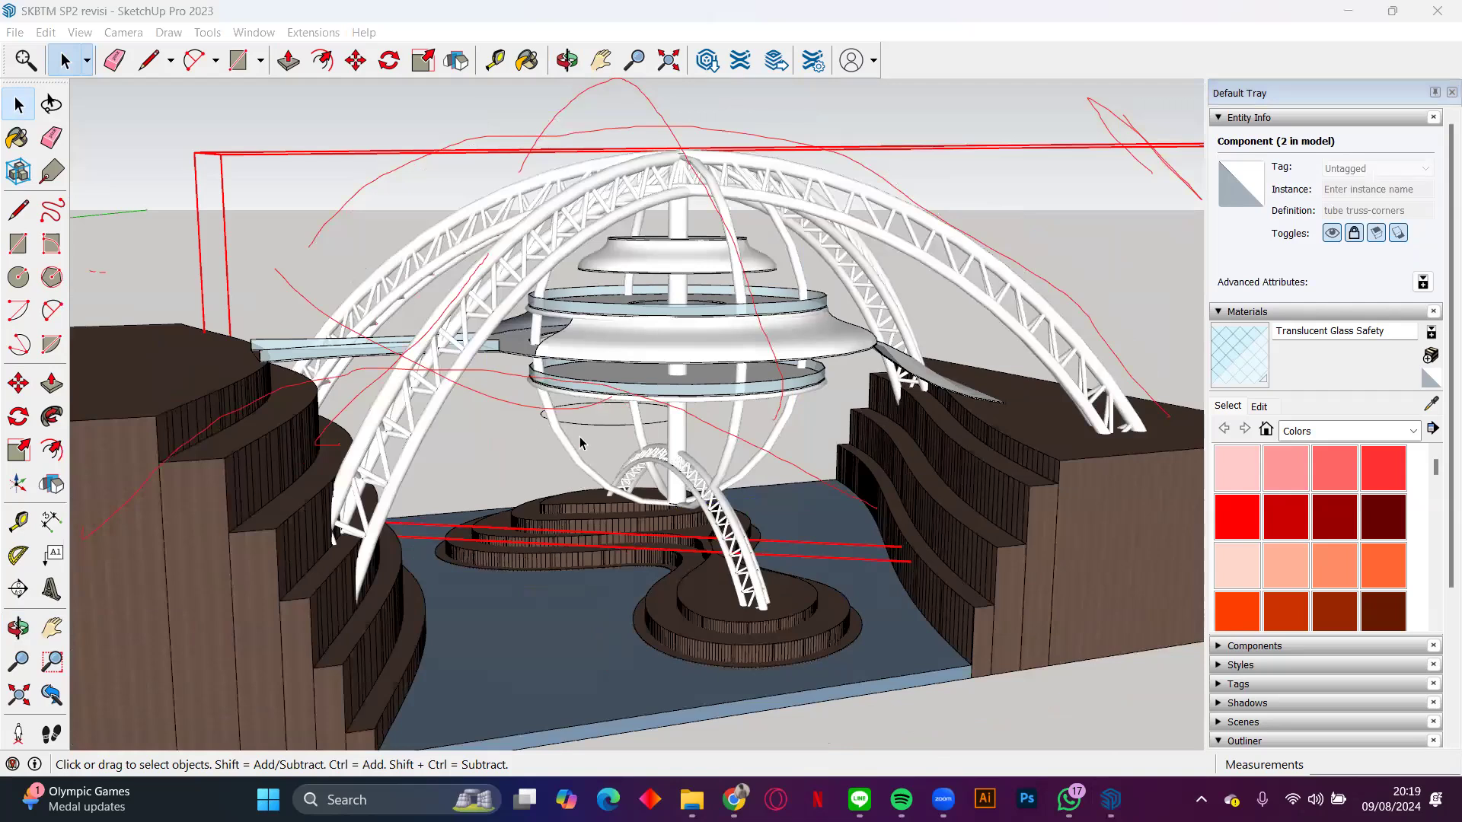
pyautogui.moveTo(454, 446)
pyautogui.mouseDown(button='middle')
pyautogui.moveTo(712, 409)
pyautogui.moveTo(853, 460)
pyautogui.moveTo(695, 416)
pyautogui.moveTo(626, 358)
pyautogui.mouseUp(button='middle')
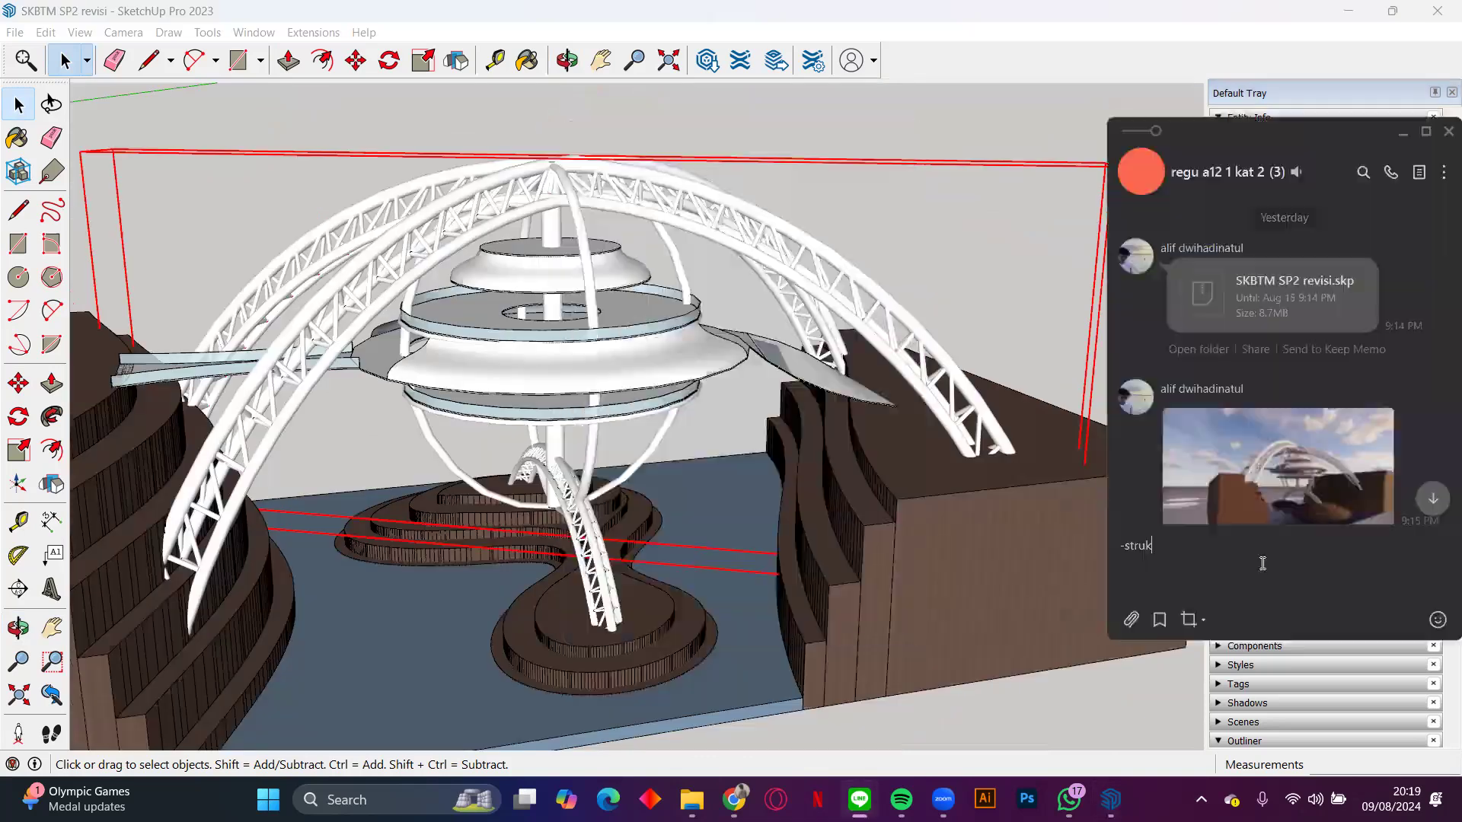
# Step: Draft the message "-struktur atas kecilin, bawah besarin (agar lebih terlihat ngambang" in the group chat
pyautogui.write('tur atas kecilin, bawah besarin')
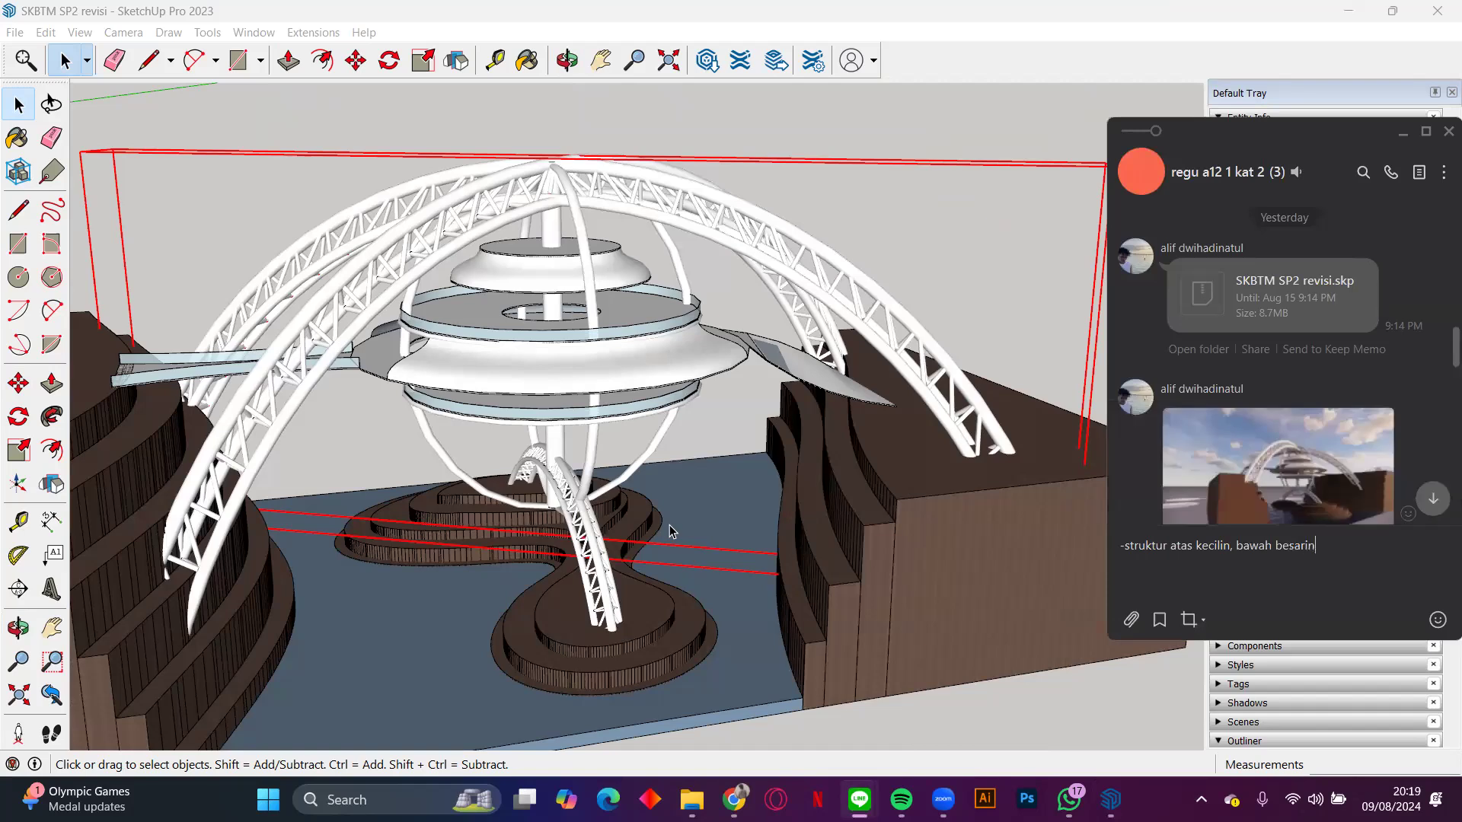
pyautogui.write(' (agar lebih terlihat ngambang')
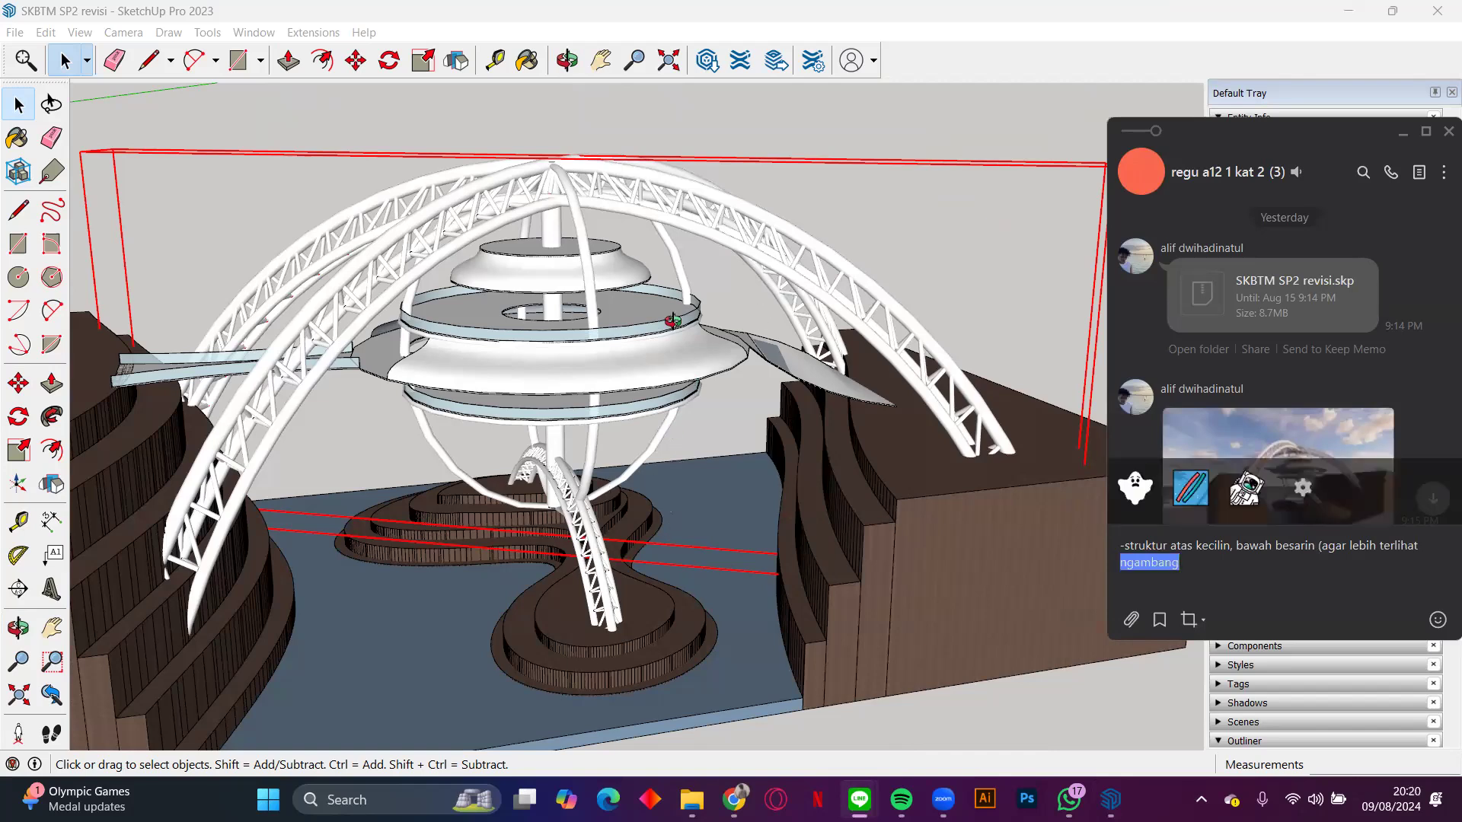
# Step: Examine how the large truss arches relate to the suspended levels and central mast from several sides
pyautogui.moveTo(679, 408)
pyautogui.mouseDown(button='middle')
pyautogui.moveTo(701, 449)
pyautogui.moveTo(601, 440)
pyautogui.moveTo(610, 497)
pyautogui.moveTo(622, 452)
pyautogui.mouseUp(button='middle')
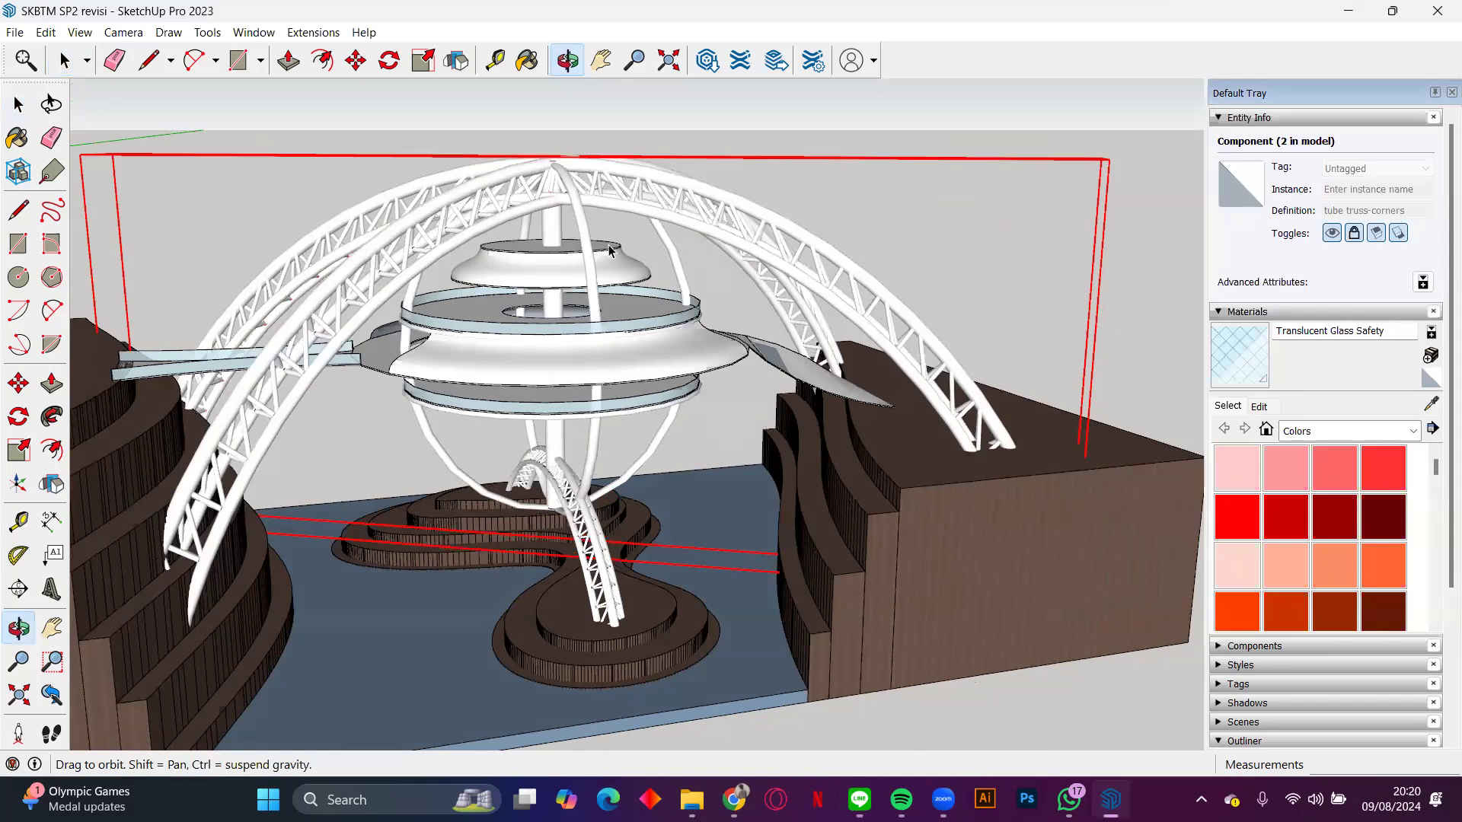
pyautogui.moveTo(467, 304); pyautogui.dragTo(488, 347, button='middle')
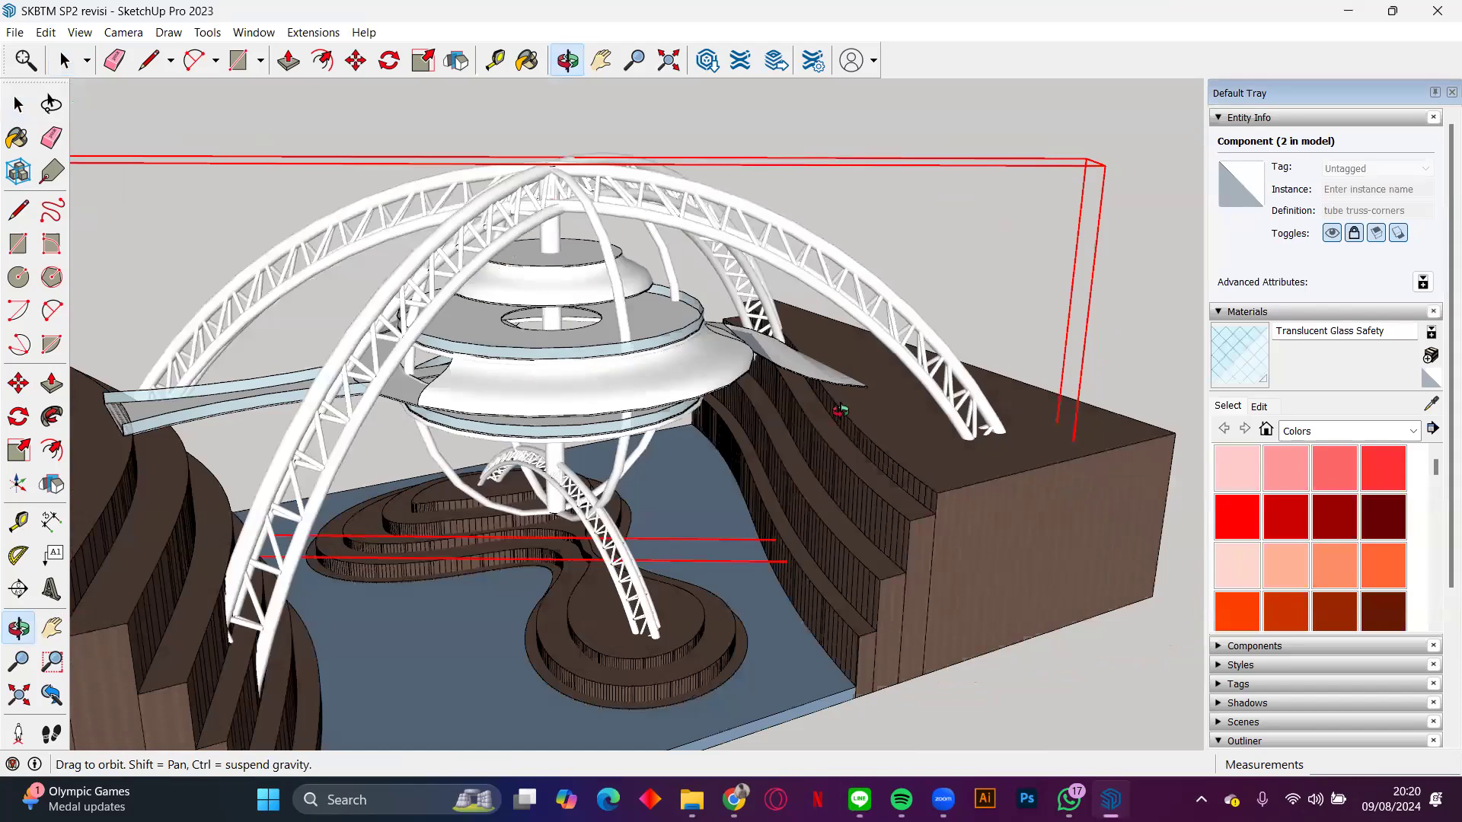
pyautogui.scroll(3, 545, 411)
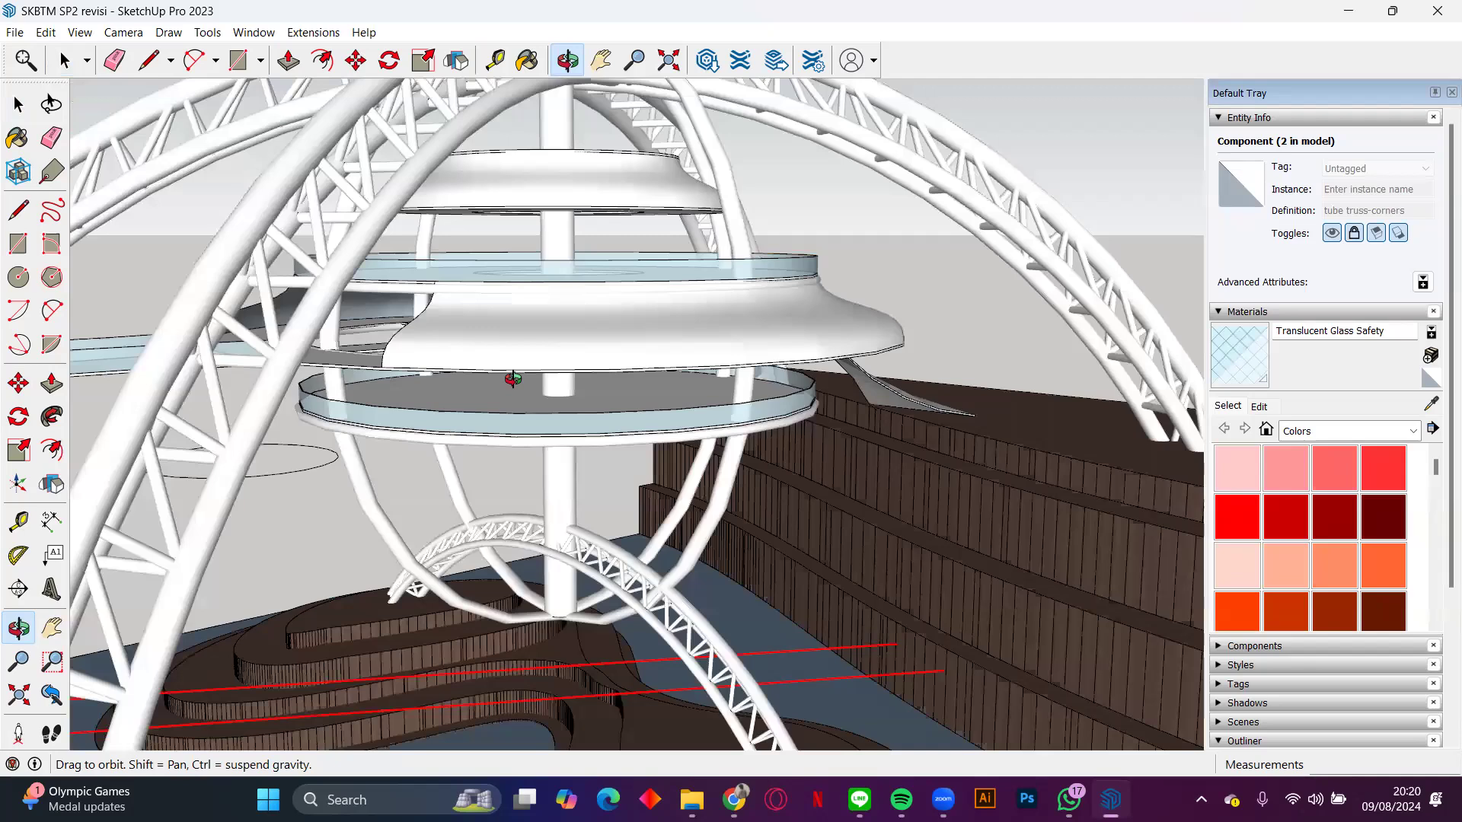
pyautogui.moveTo(513, 379); pyautogui.dragTo(850, 418, button='middle')
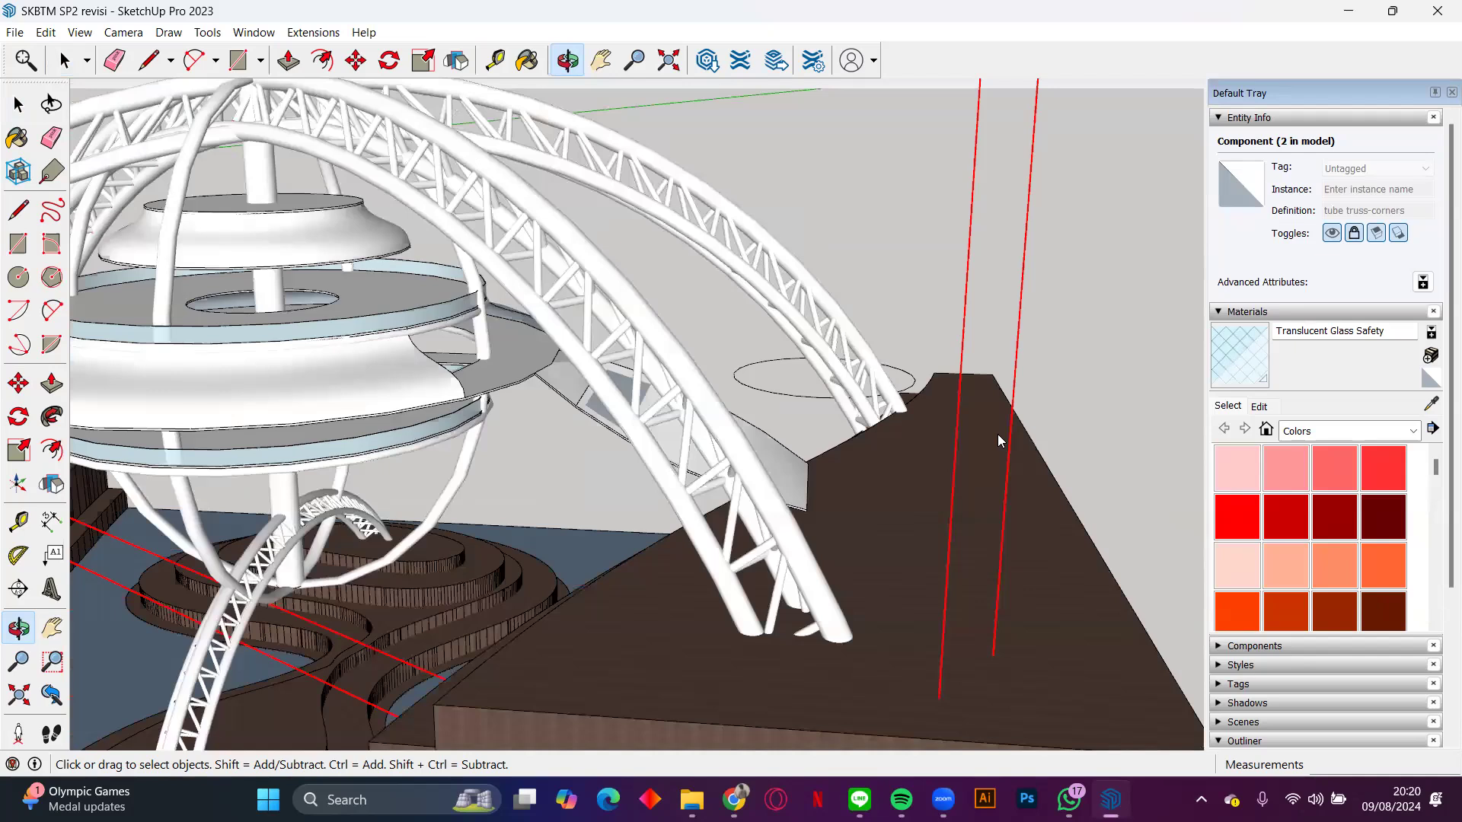
pyautogui.moveTo(759, 435); pyautogui.dragTo(1067, 531, button='middle')
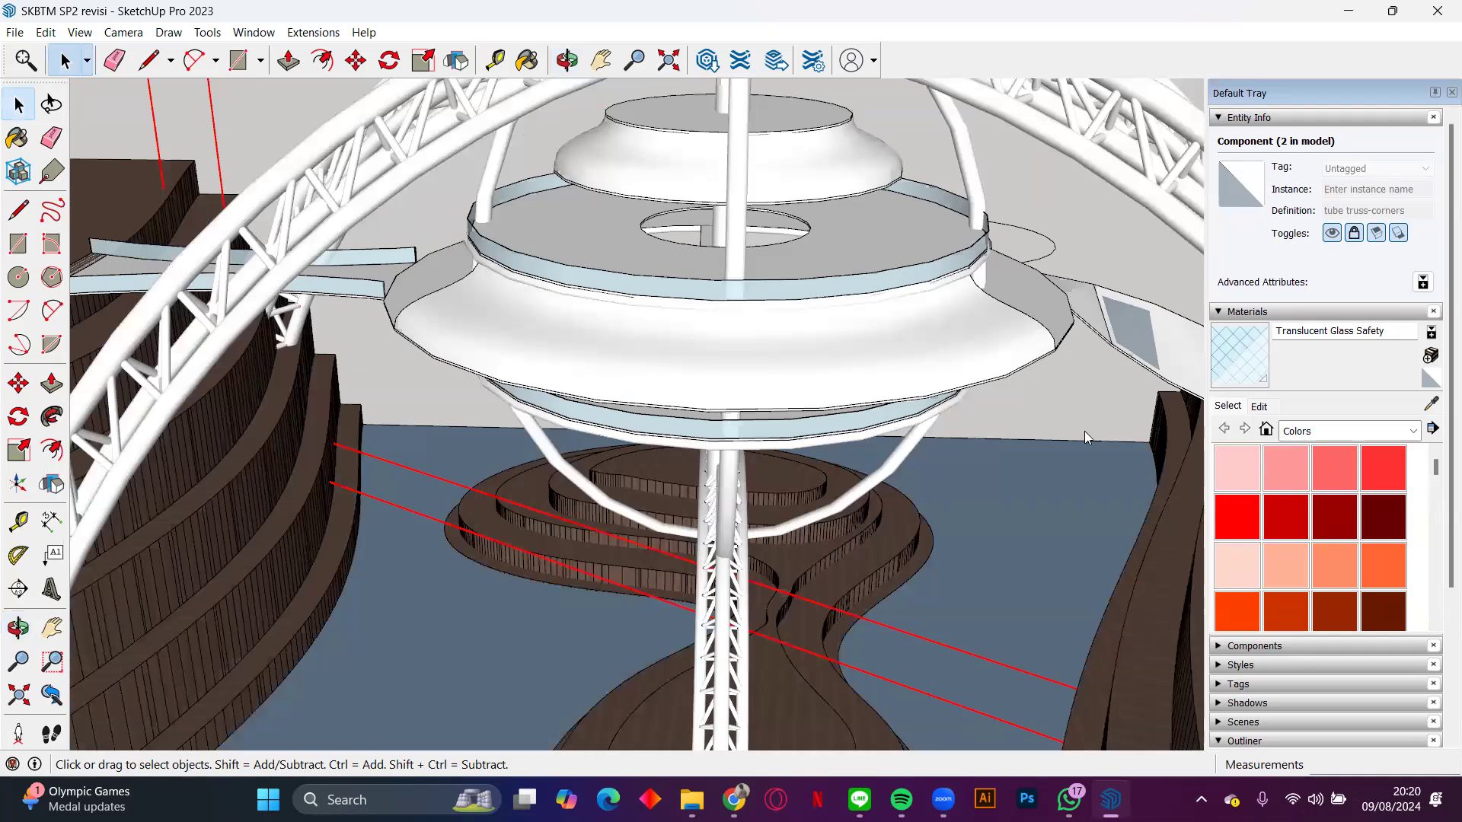
pyautogui.moveTo(1064, 416)
pyautogui.mouseDown(button='middle')
pyautogui.moveTo(845, 431)
pyautogui.moveTo(567, 382)
pyautogui.moveTo(470, 307)
pyautogui.mouseUp(button='middle')
pyautogui.moveTo(648, 316); pyautogui.dragTo(728, 286, button='middle')
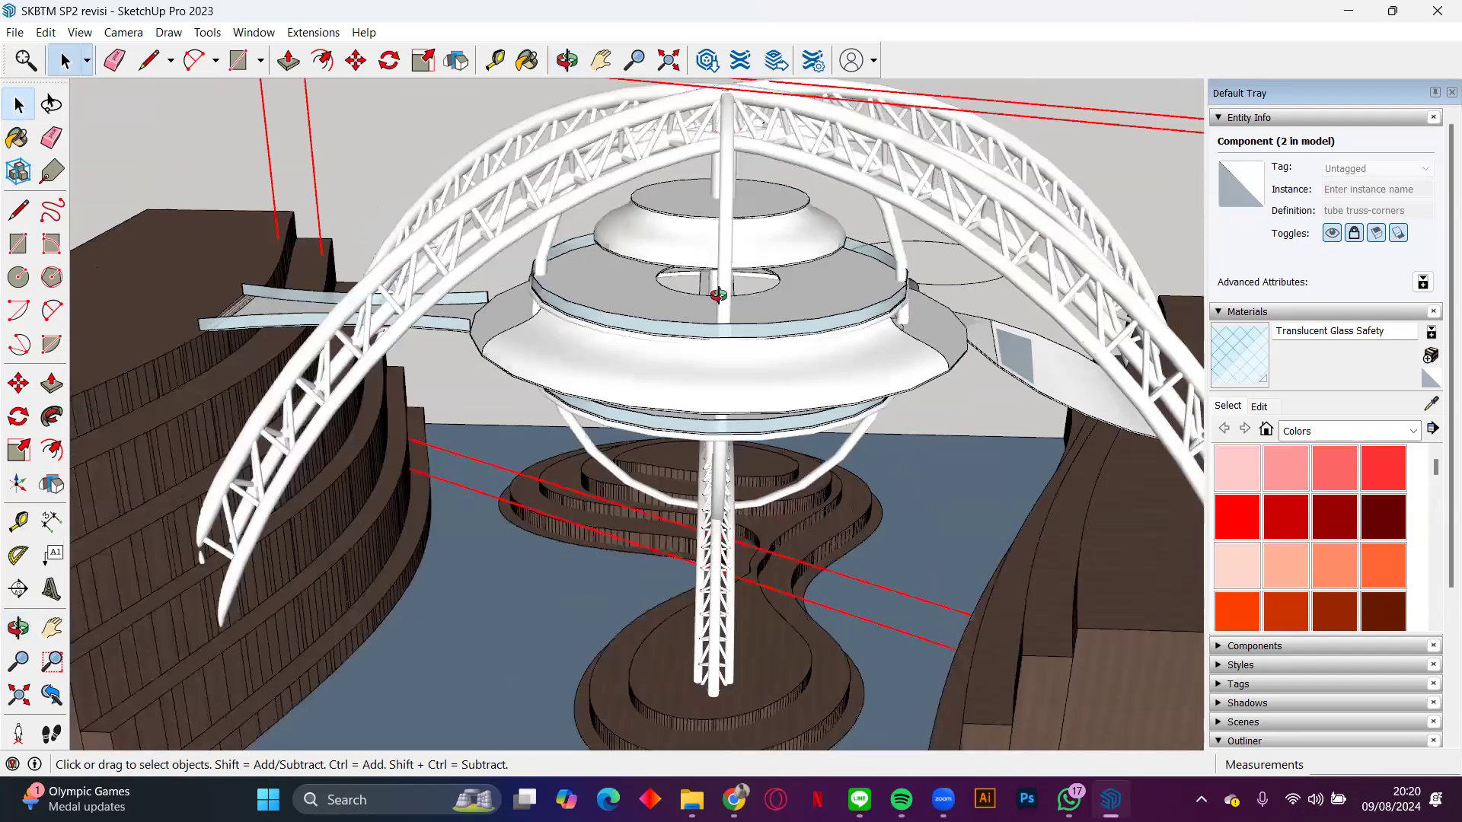
pyautogui.scroll(5, 674, 316)
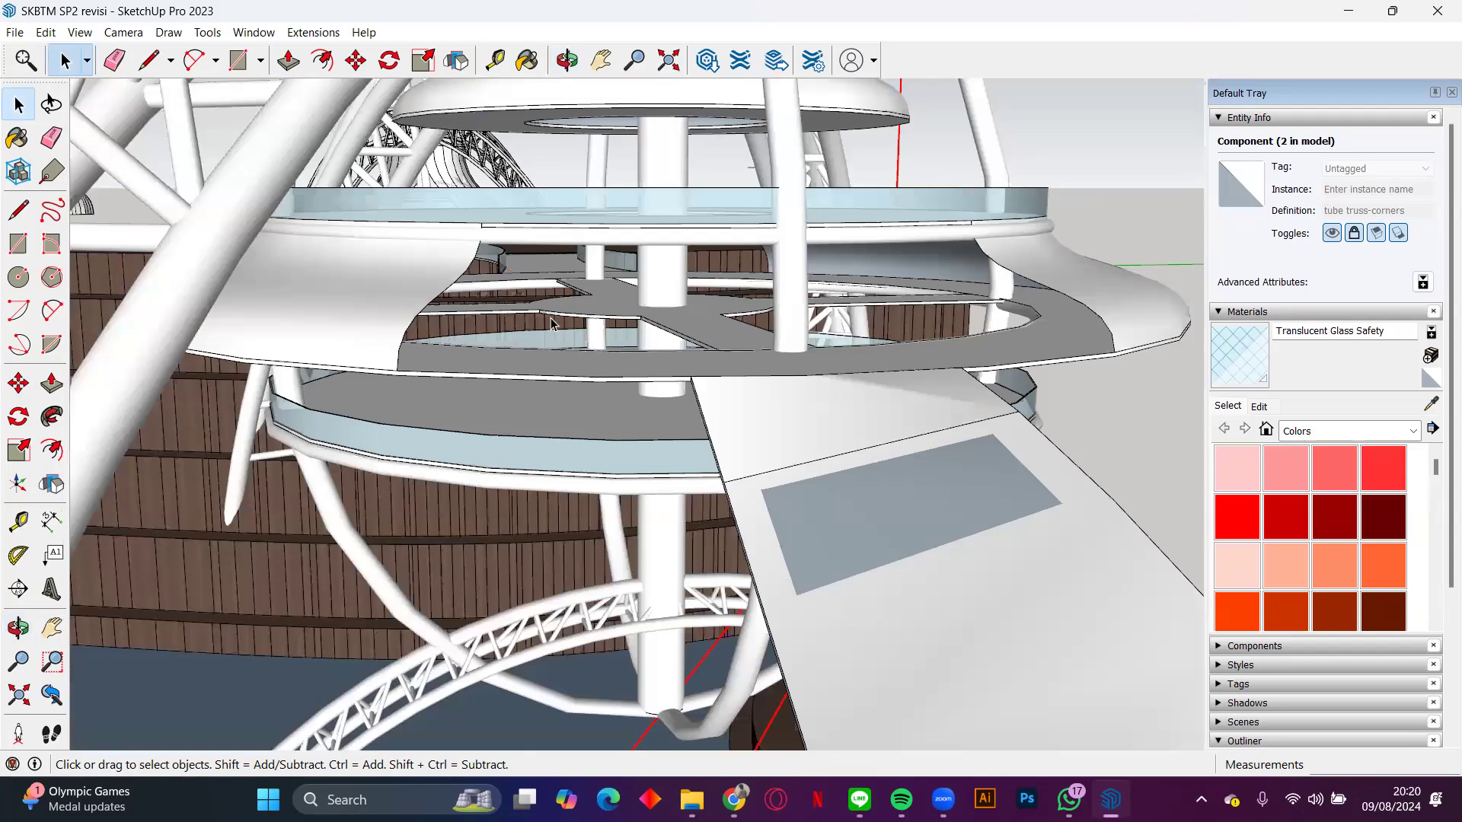
# Step: Inspect the disc-shaped floors, their openings and the solid ramp entrance from below, at level height and from above
pyautogui.moveTo(815, 325); pyautogui.dragTo(707, 333, button='middle')
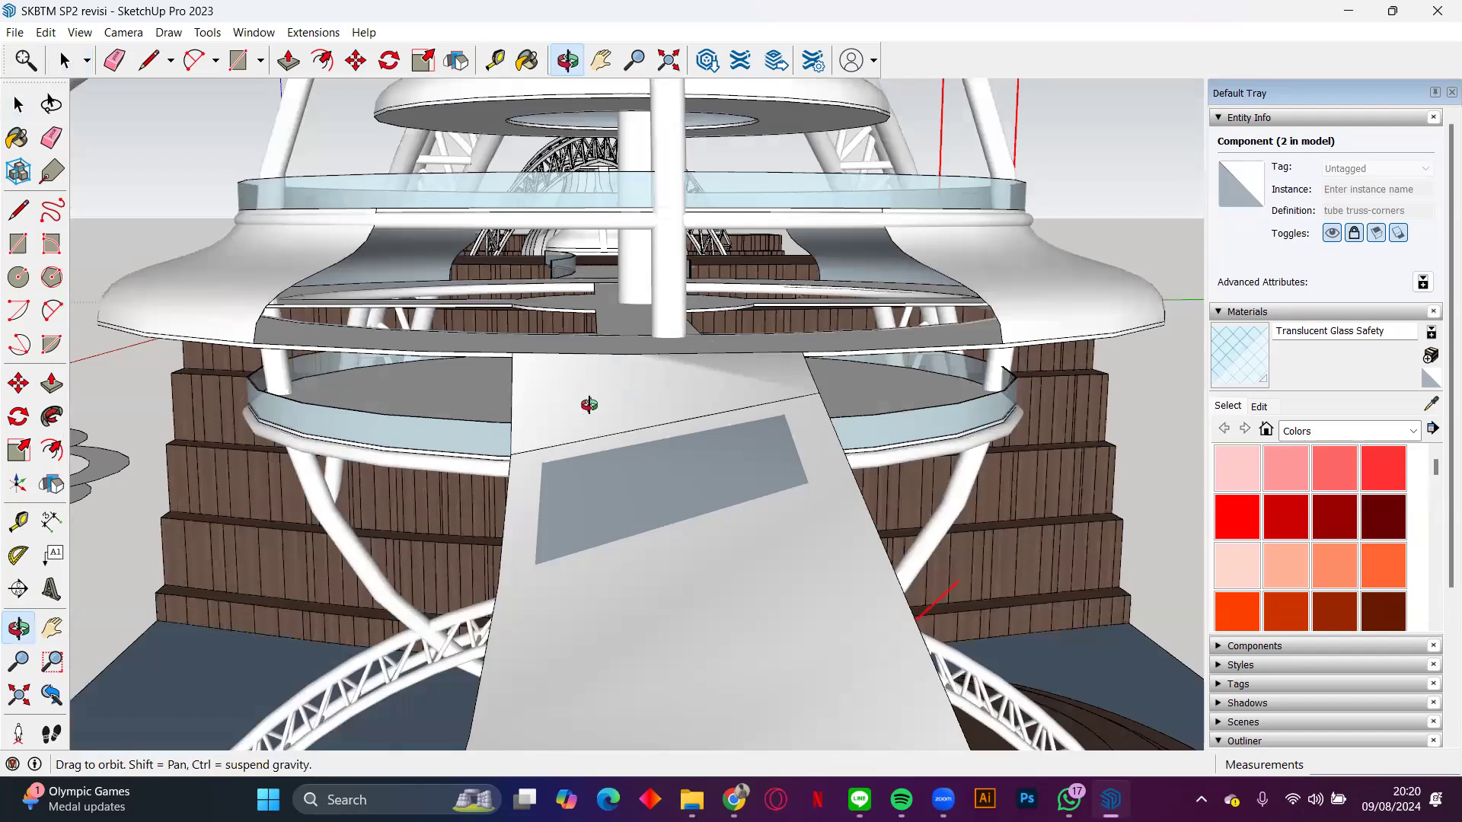
pyautogui.moveTo(600, 399); pyautogui.dragTo(601, 405, button='middle')
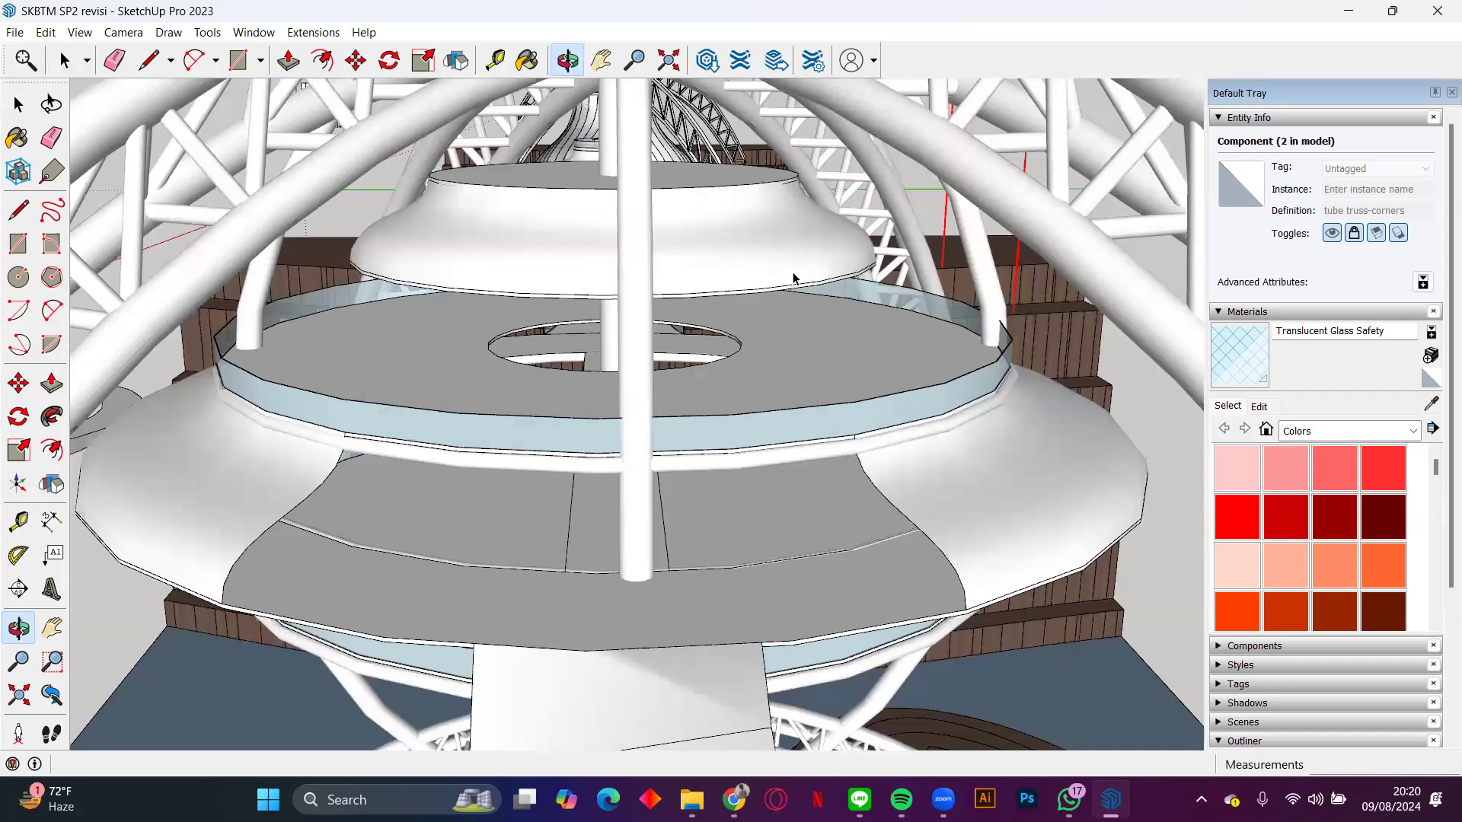
pyautogui.moveTo(792, 272); pyautogui.dragTo(776, 303, button='middle')
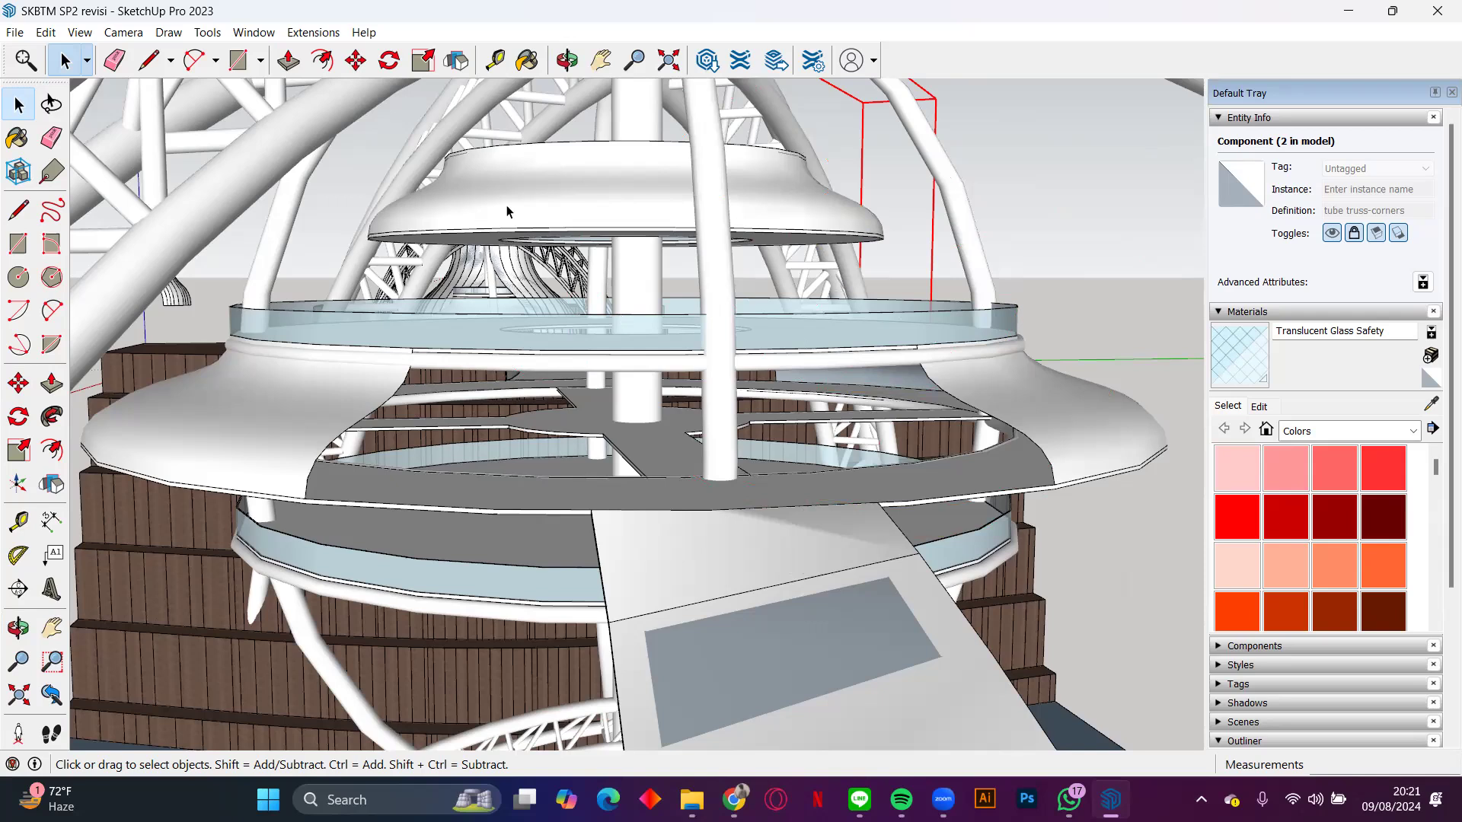
pyautogui.moveTo(417, 207); pyautogui.dragTo(596, 233, button='middle')
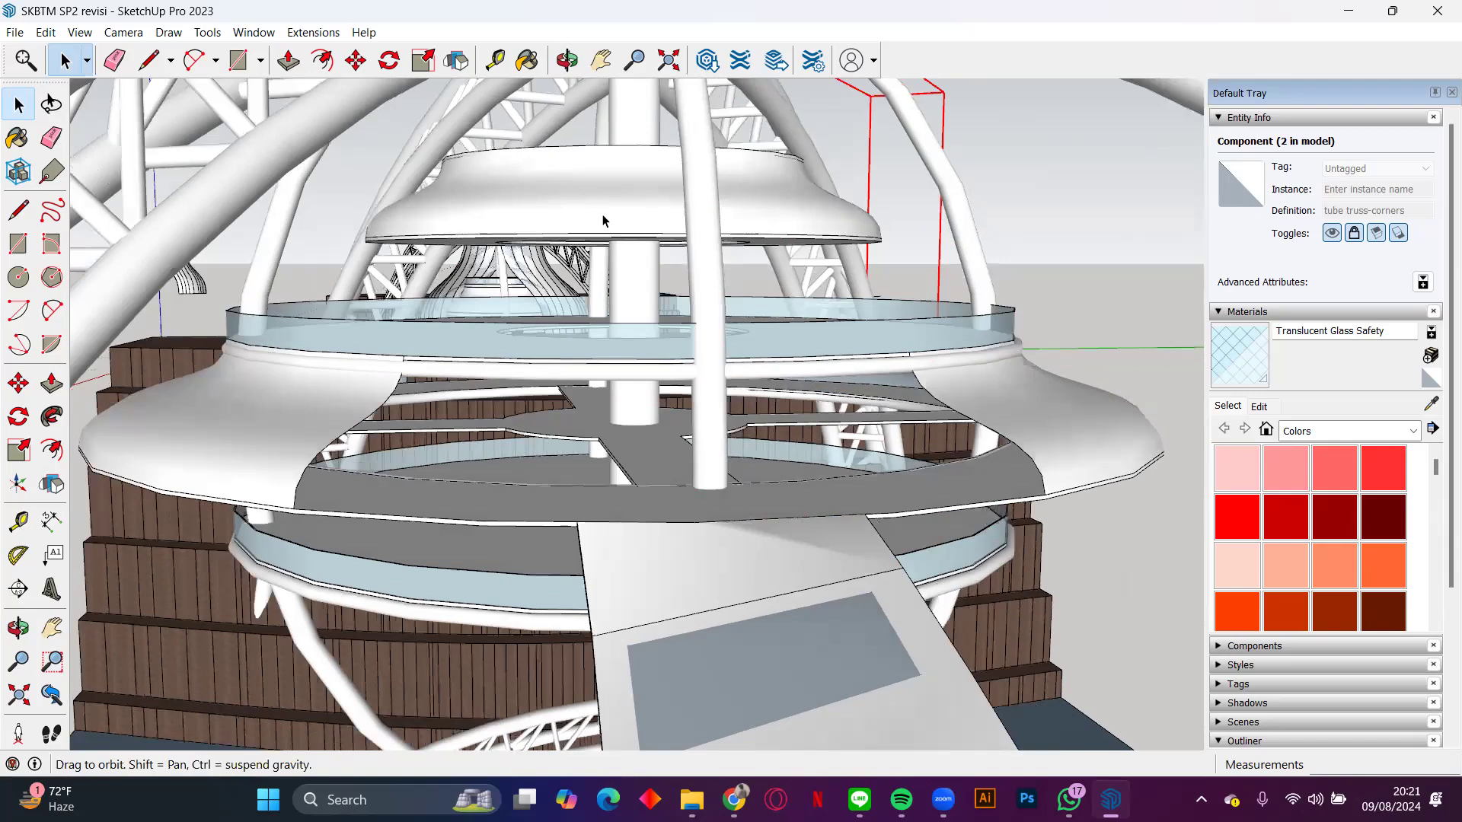
pyautogui.moveTo(600, 218); pyautogui.dragTo(560, 174, button='middle')
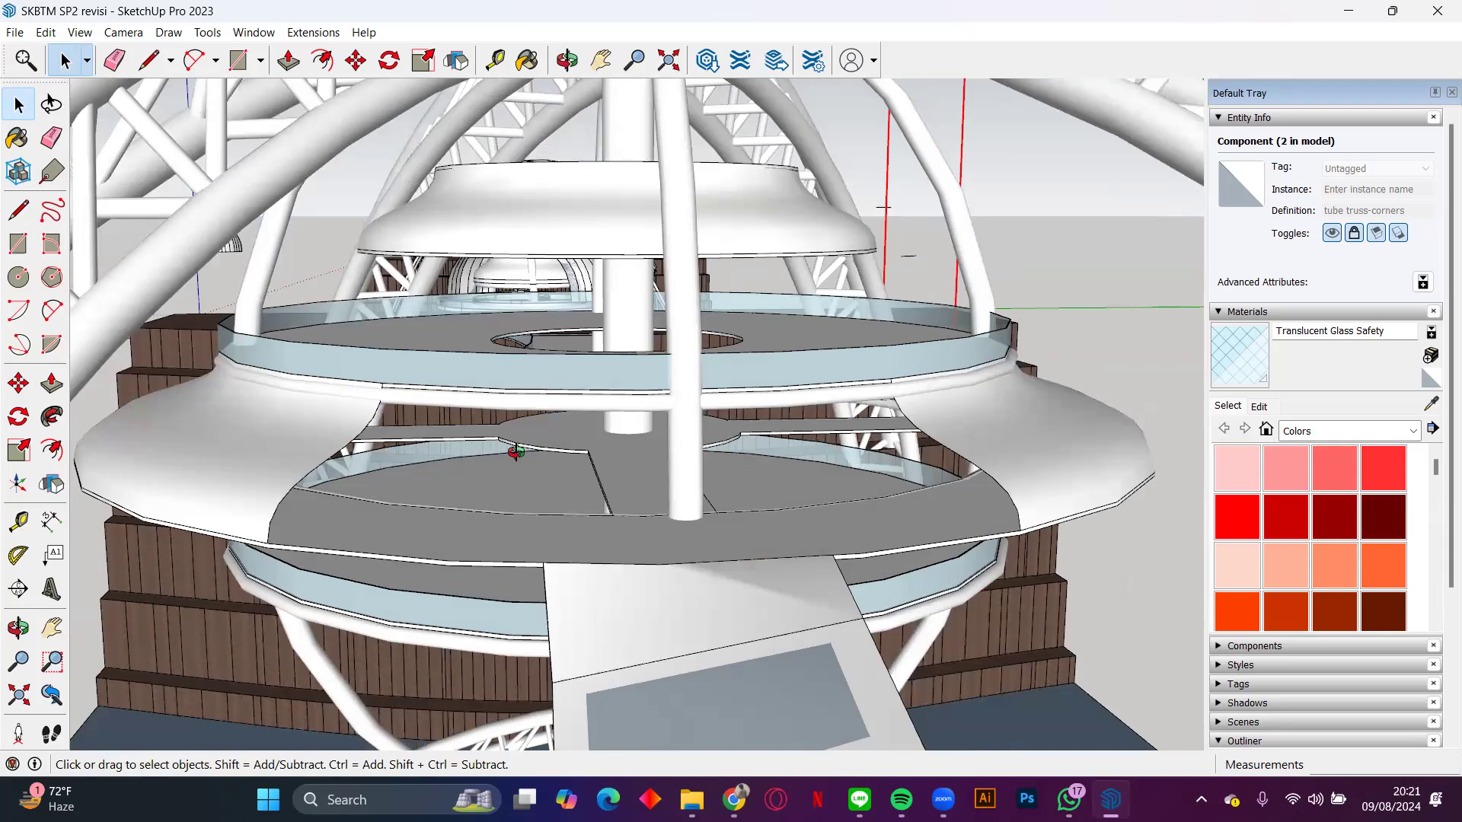
pyautogui.moveTo(586, 204); pyautogui.dragTo(584, 158, button='middle')
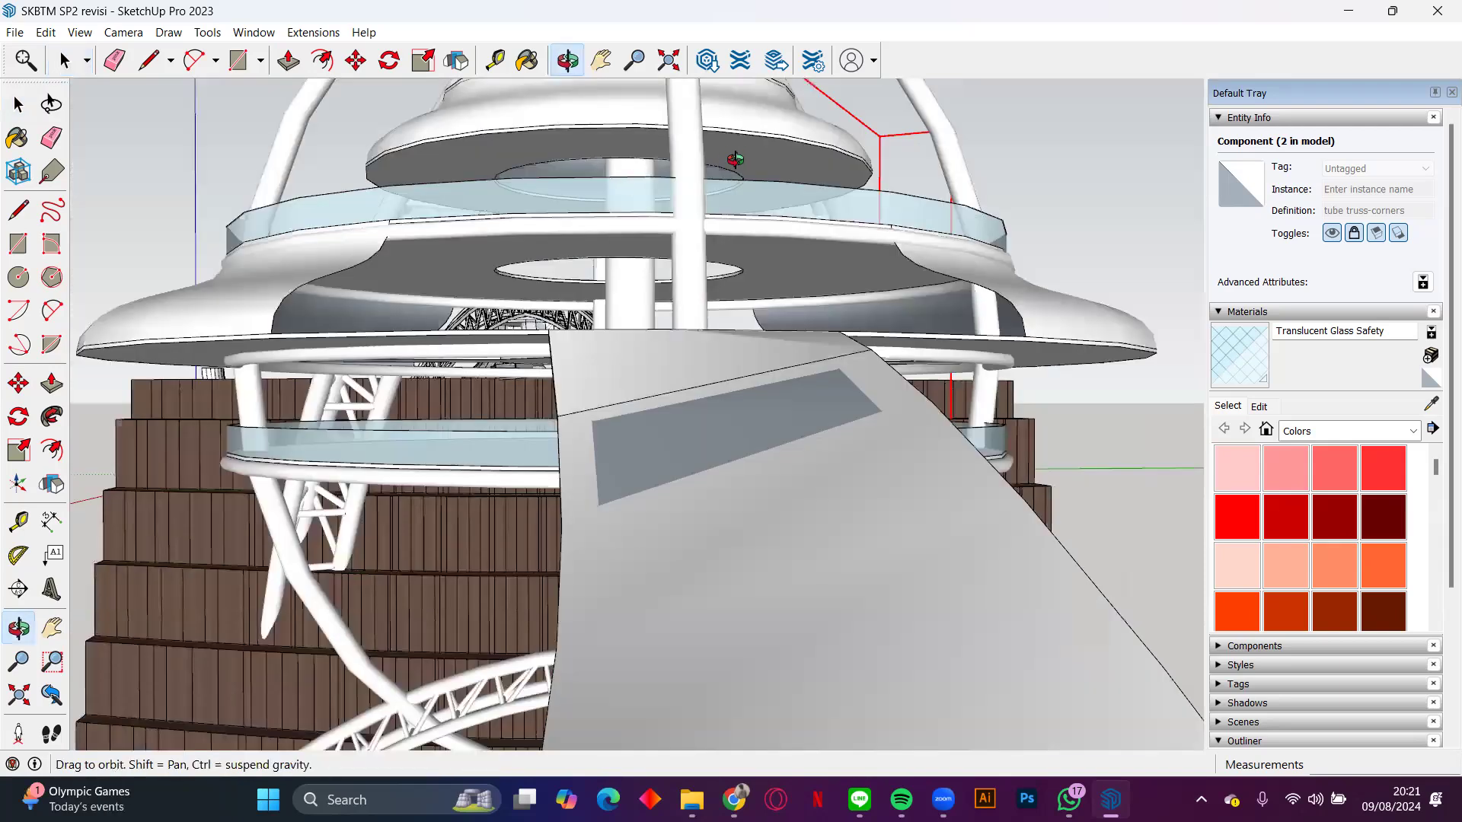
pyautogui.moveTo(735, 160); pyautogui.dragTo(759, 138, button='middle')
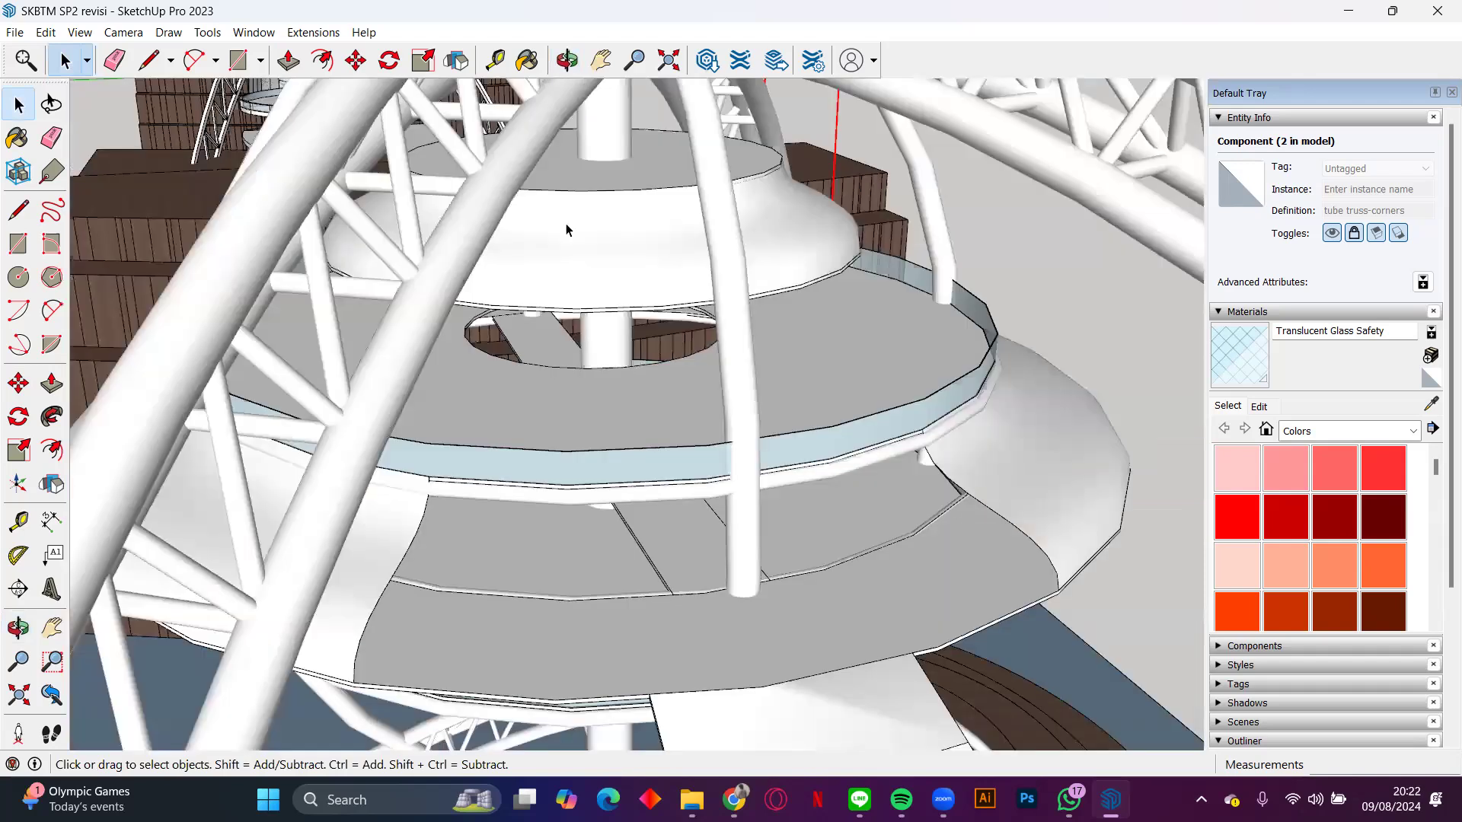
# Step: Examine the white curved facade of the middle level and the glass-railed bridge leading into it
pyautogui.scroll(-3, 765, 259)
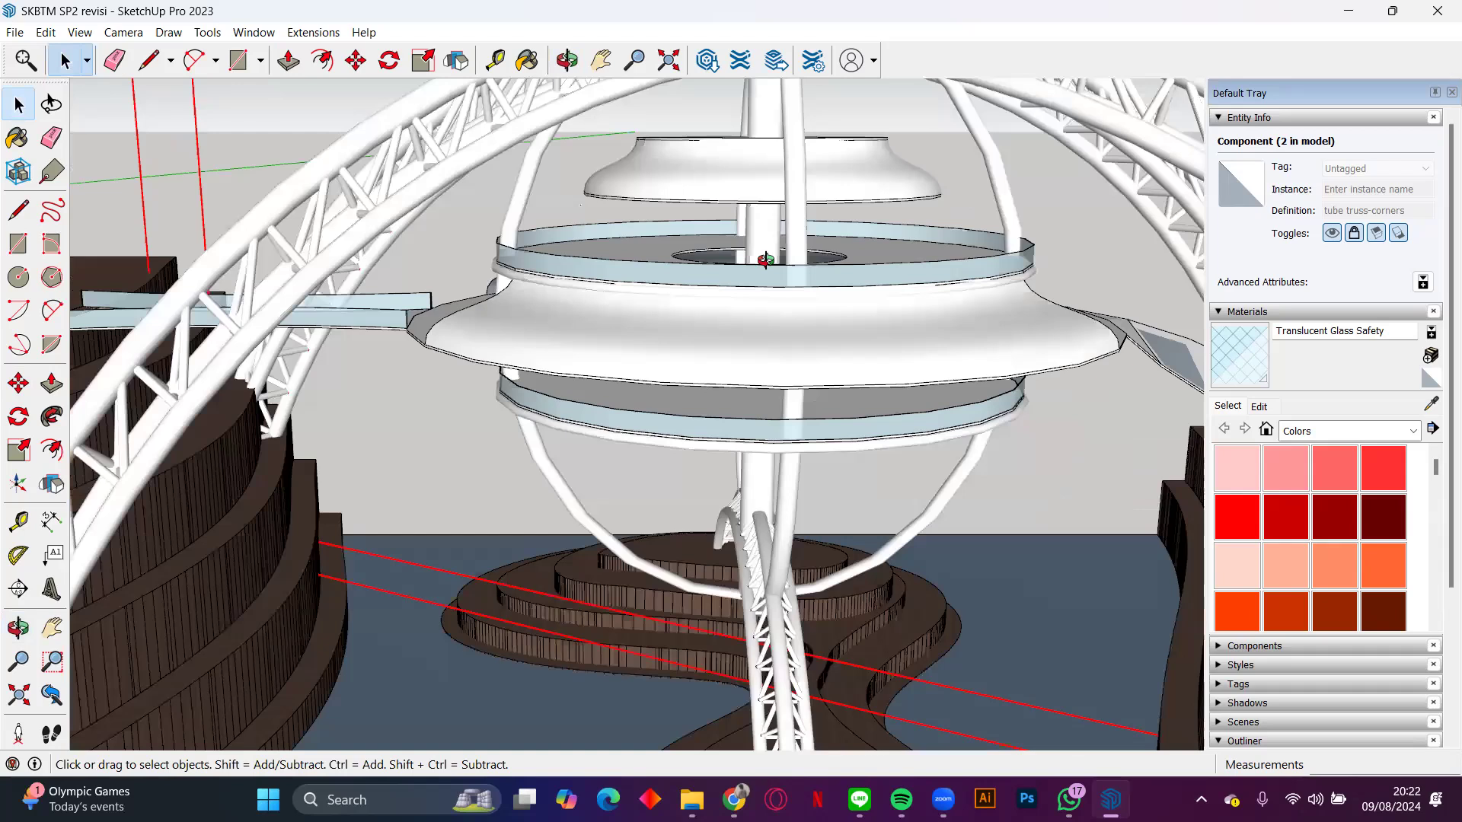
pyautogui.moveTo(766, 260); pyautogui.dragTo(860, 283, button='middle')
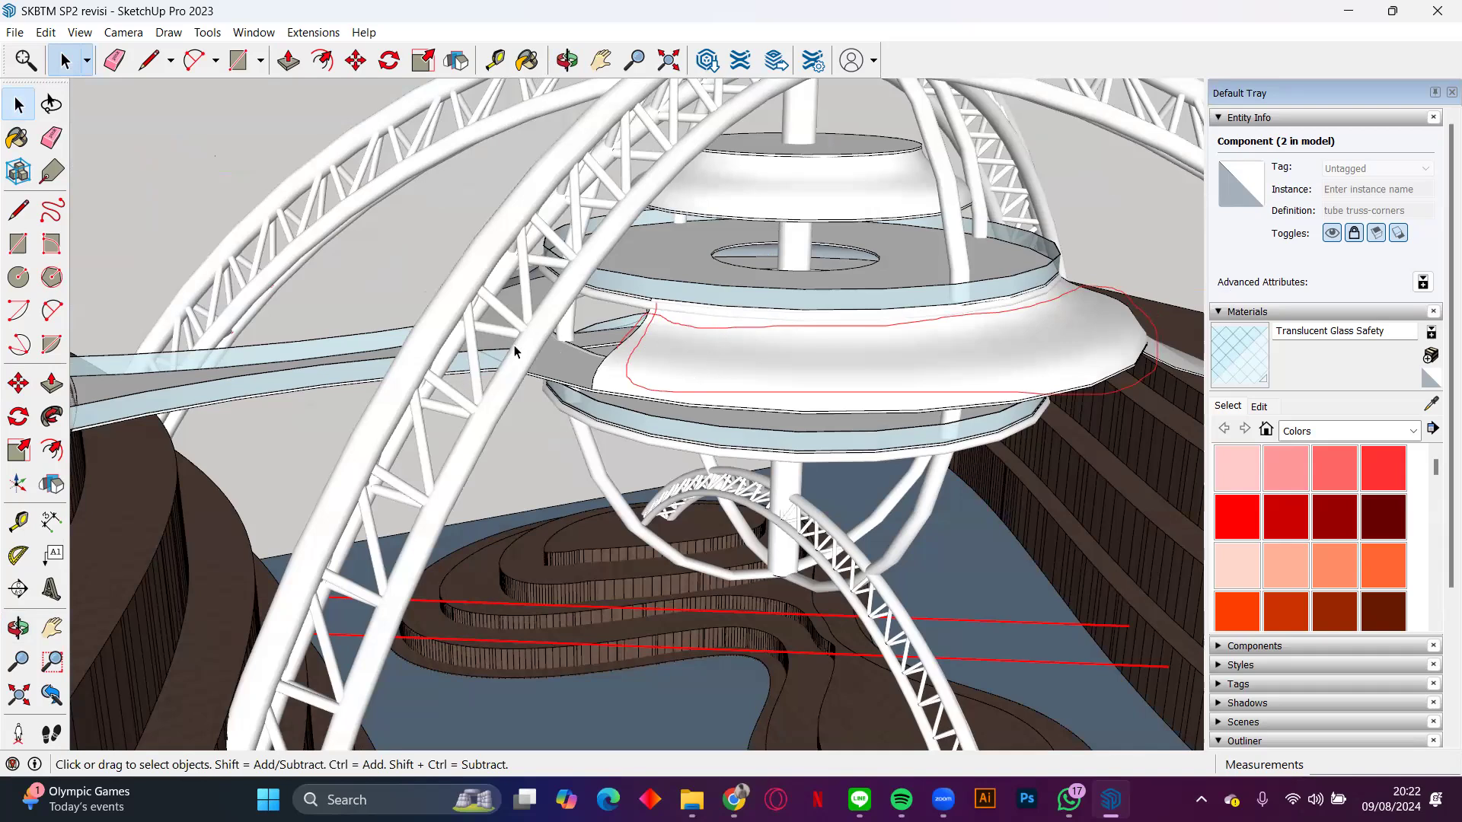
pyautogui.moveTo(516, 351); pyautogui.dragTo(514, 351, button='middle')
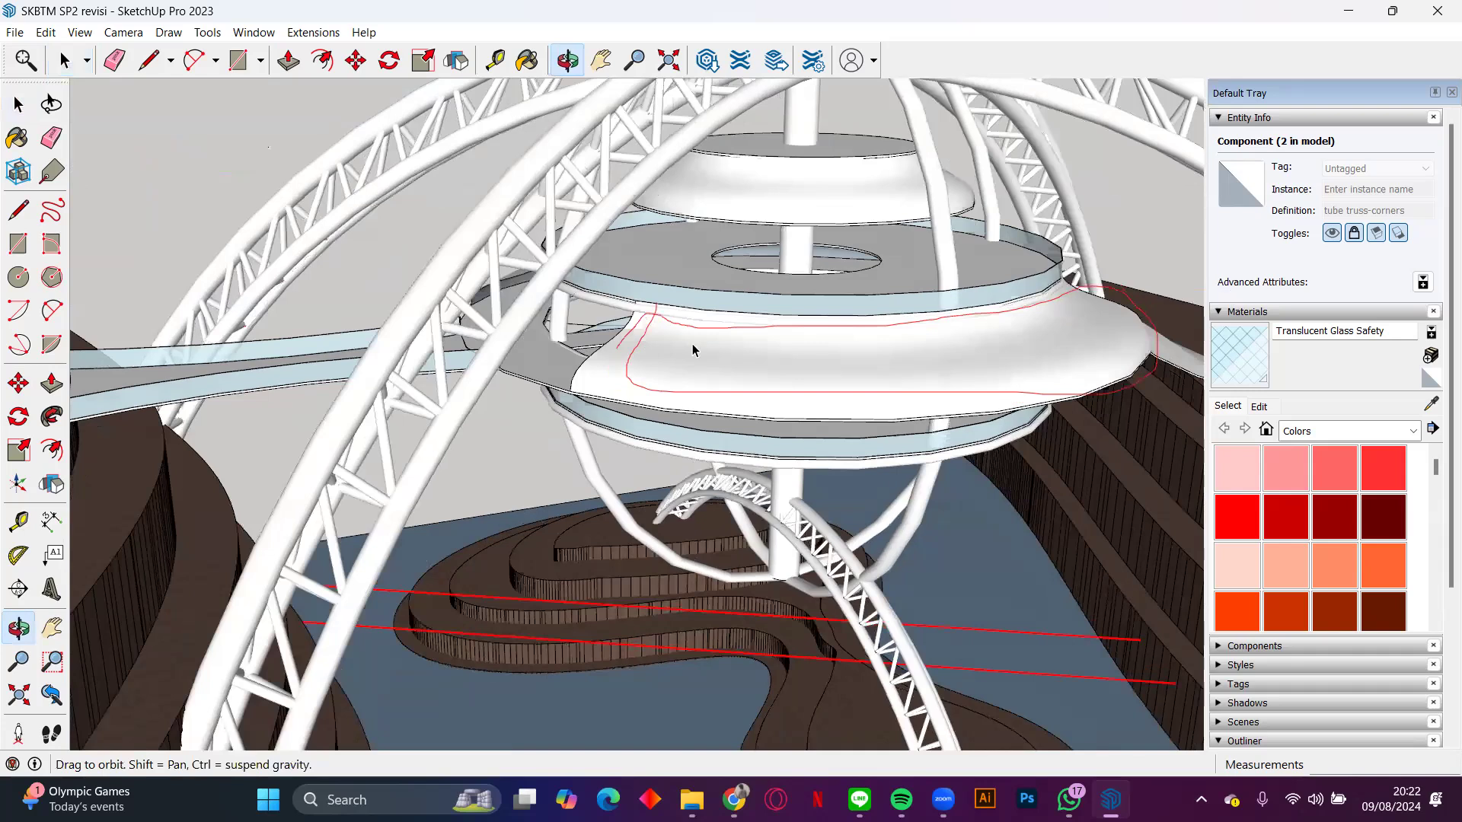
pyautogui.scroll(3, 694, 350)
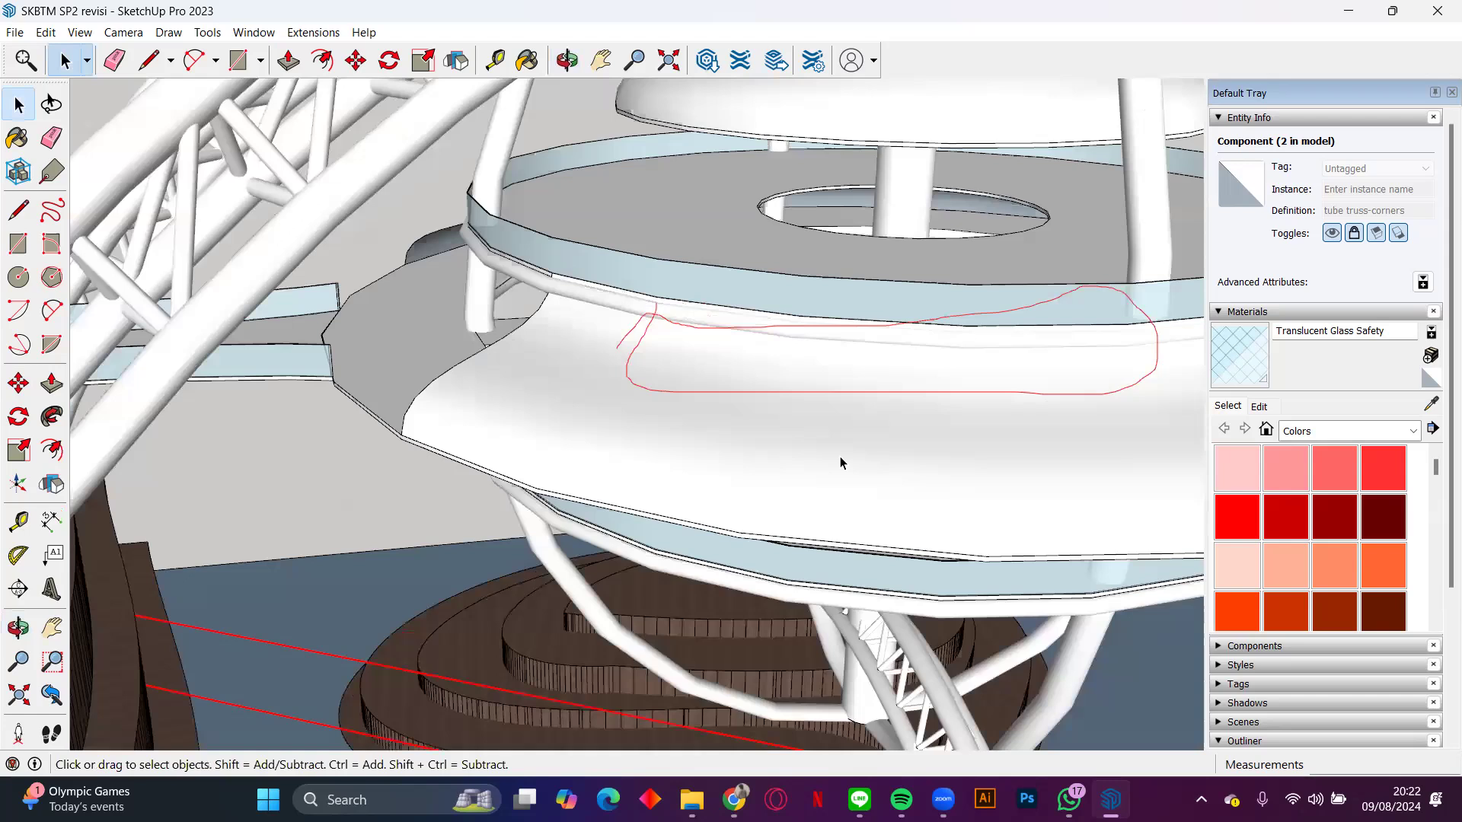
pyautogui.scroll(-3, 838, 456)
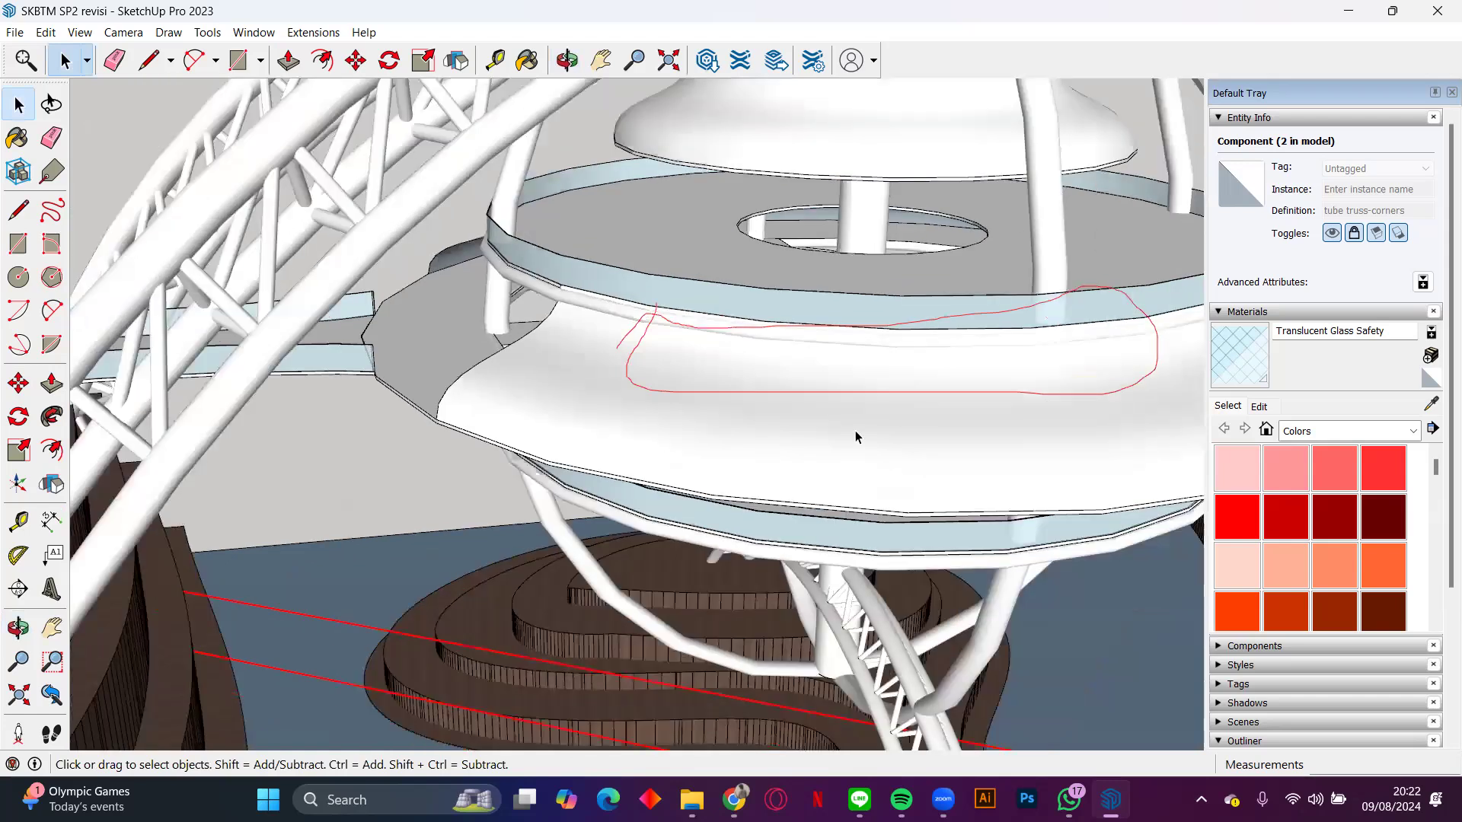
pyautogui.scroll(2, 578, 433)
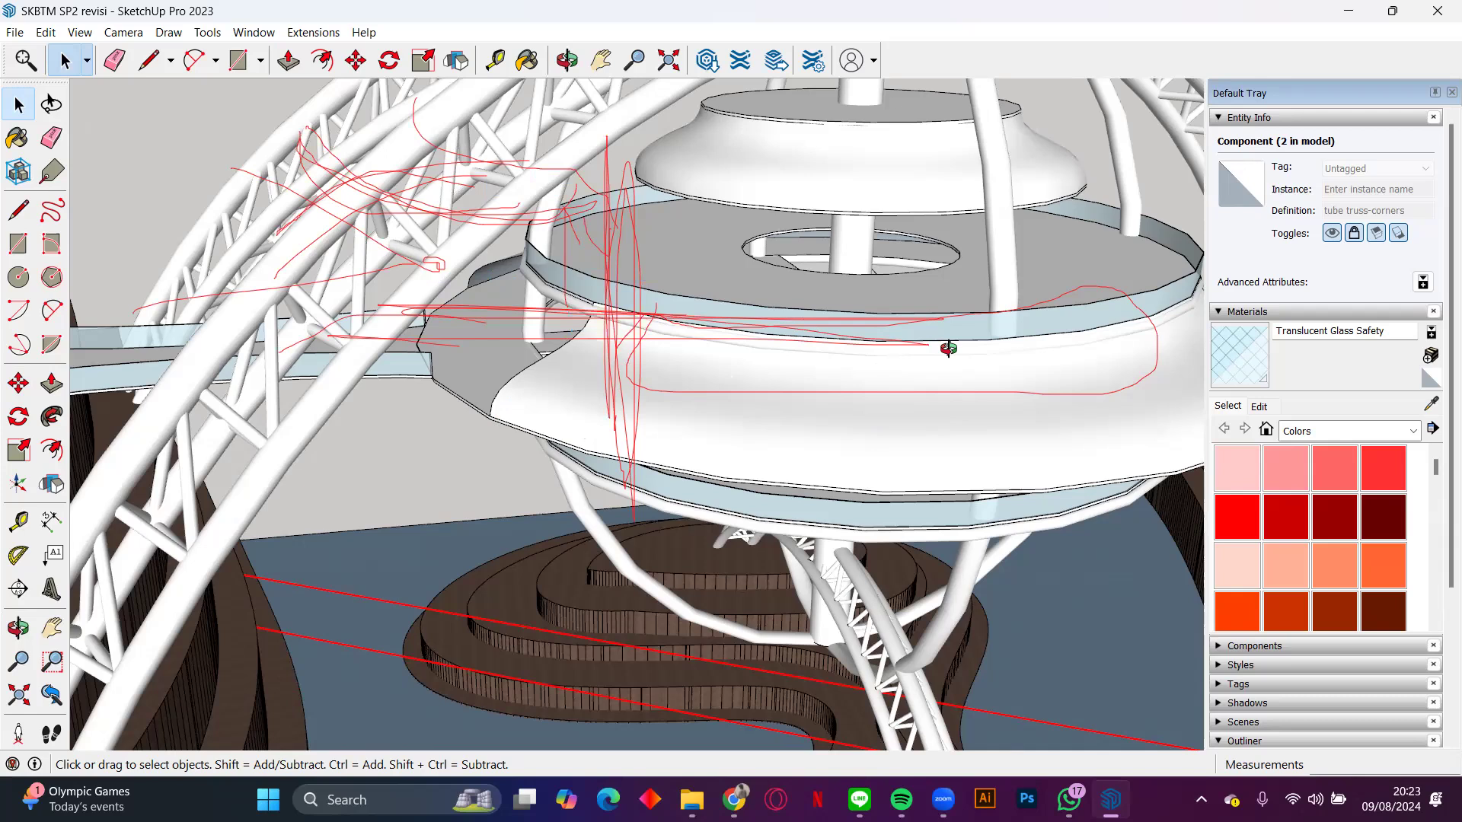
pyautogui.moveTo(948, 348); pyautogui.dragTo(971, 350, button='middle')
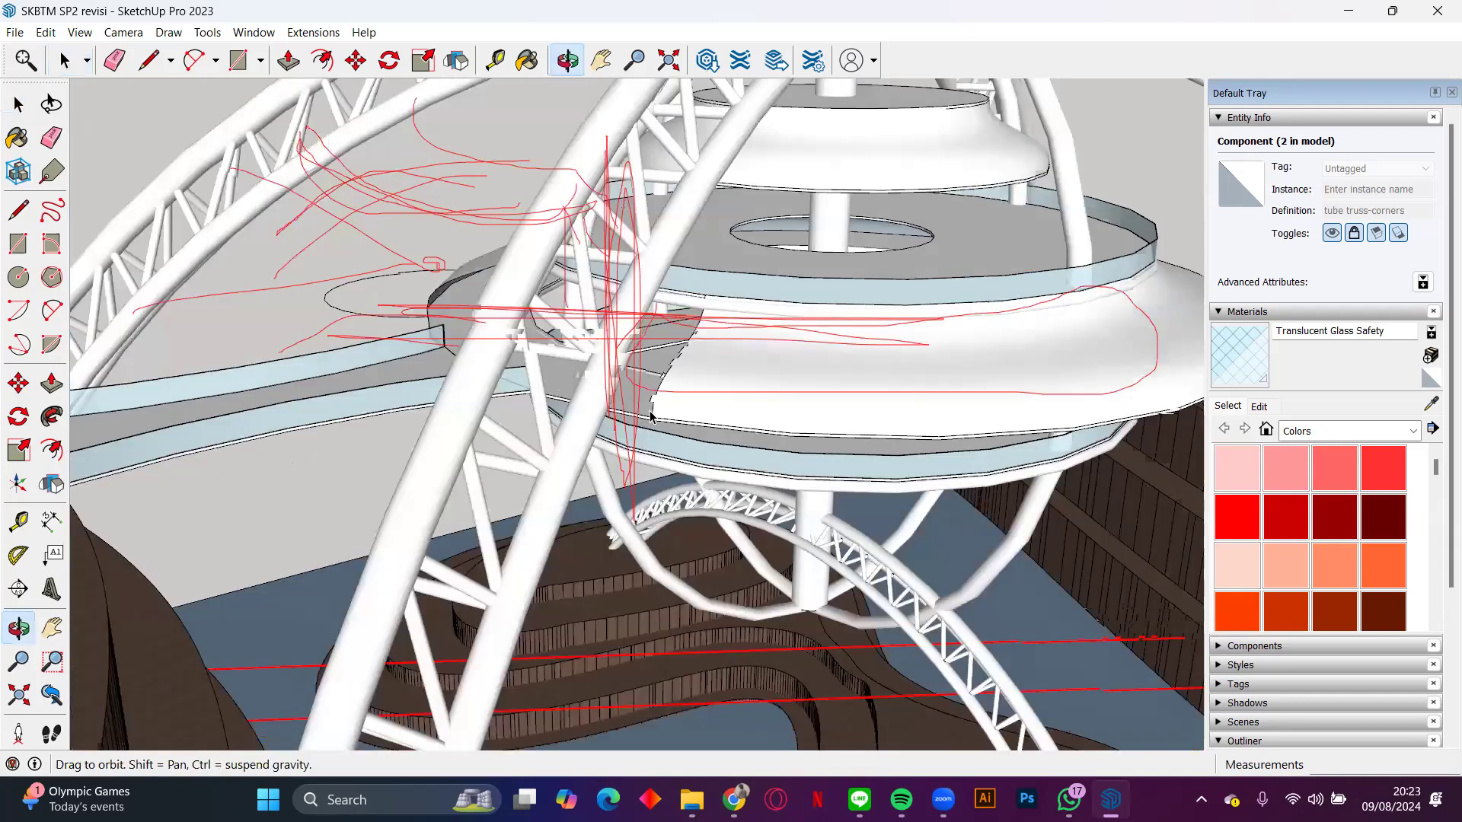
pyautogui.moveTo(756, 335); pyautogui.dragTo(756, 335, button='middle')
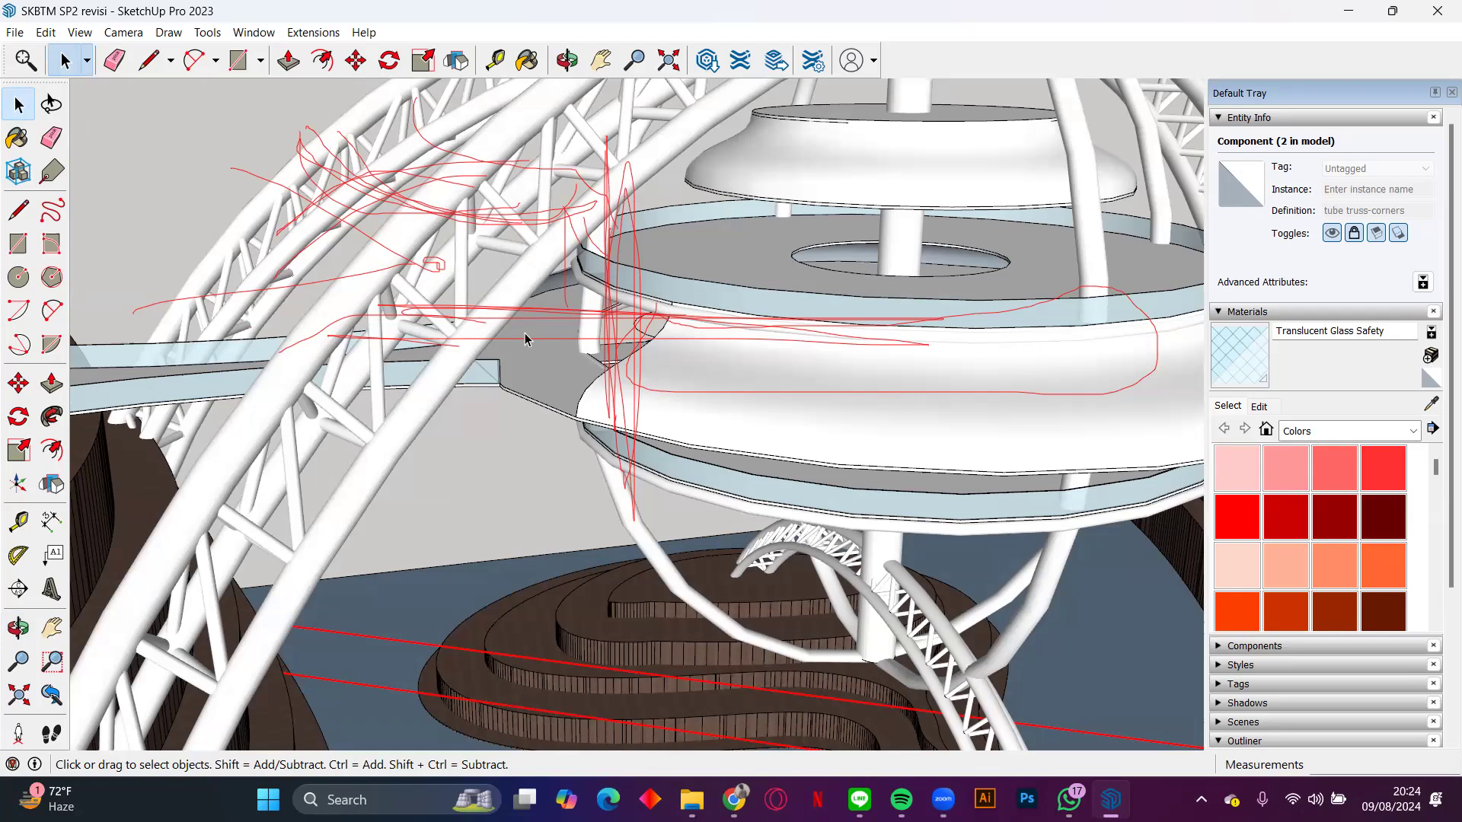
pyautogui.moveTo(512, 329); pyautogui.dragTo(801, 372, button='middle')
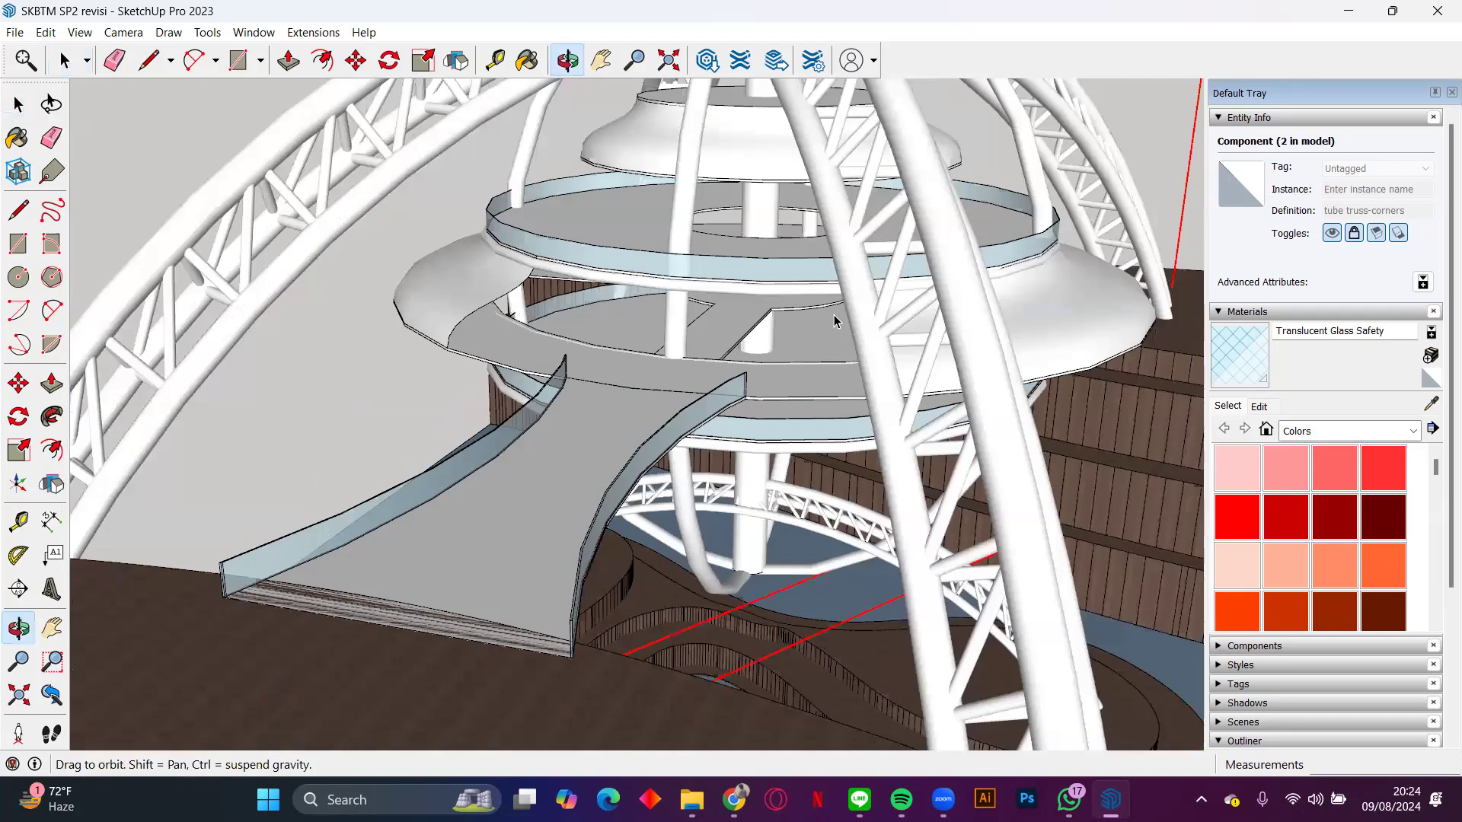
pyautogui.press('space')
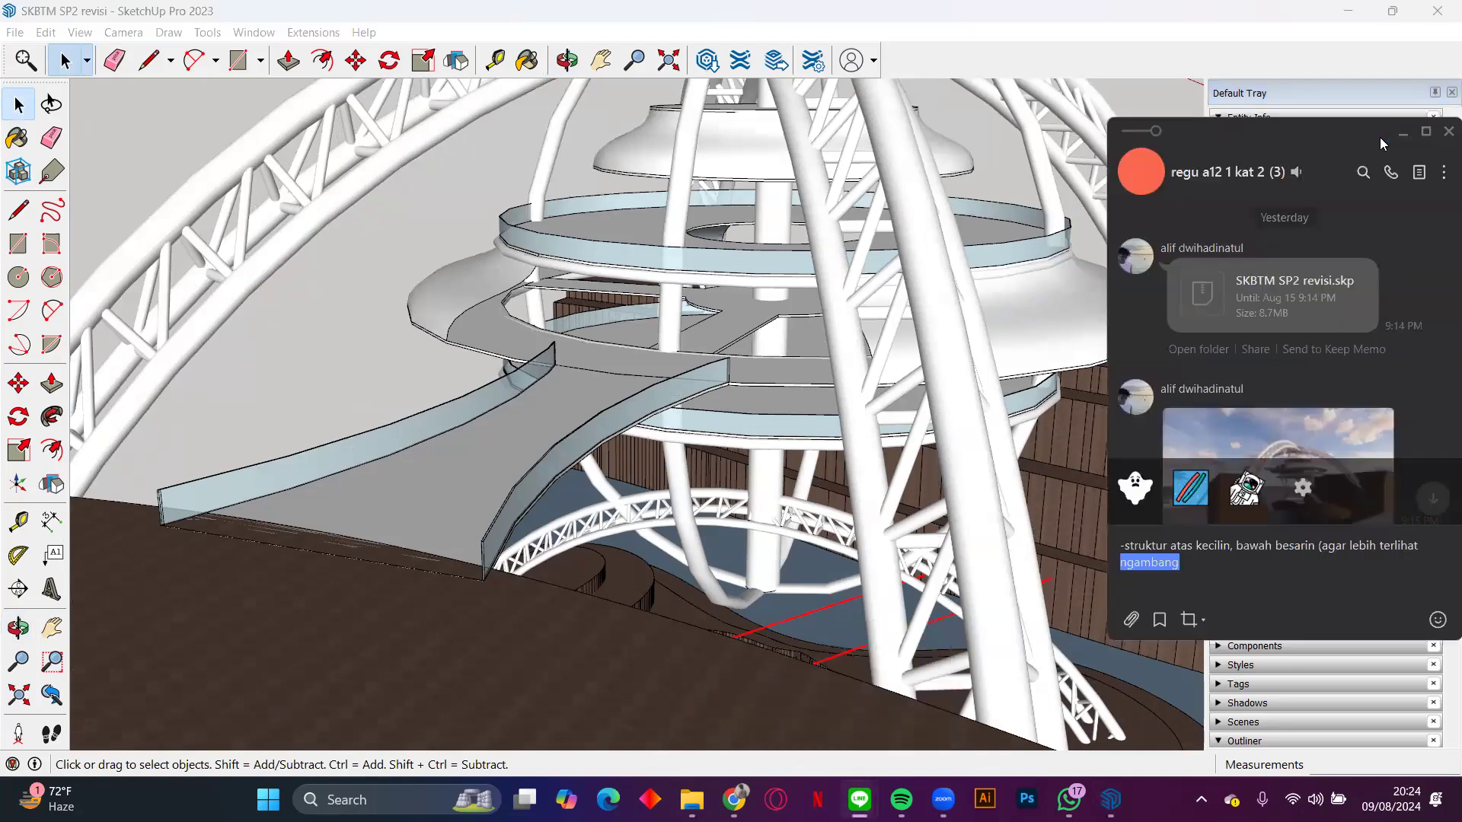
# Step: Send the drafted structure note to the group chat, followed by the message "facade tetep ada bukaan biar maksimalin view"
pyautogui.press('Return')
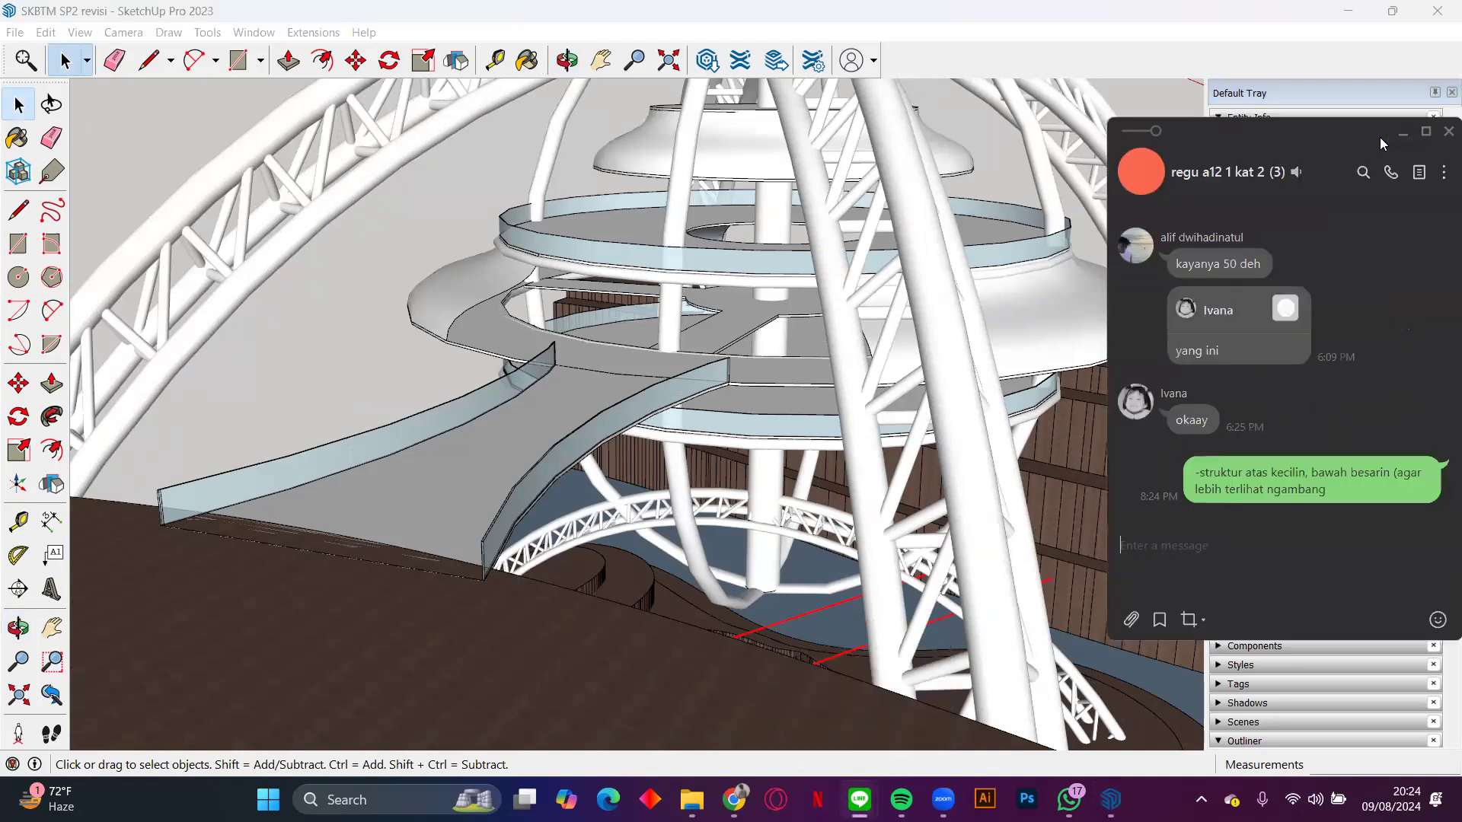
pyautogui.write('facade tetep ada bukaan biar bi')
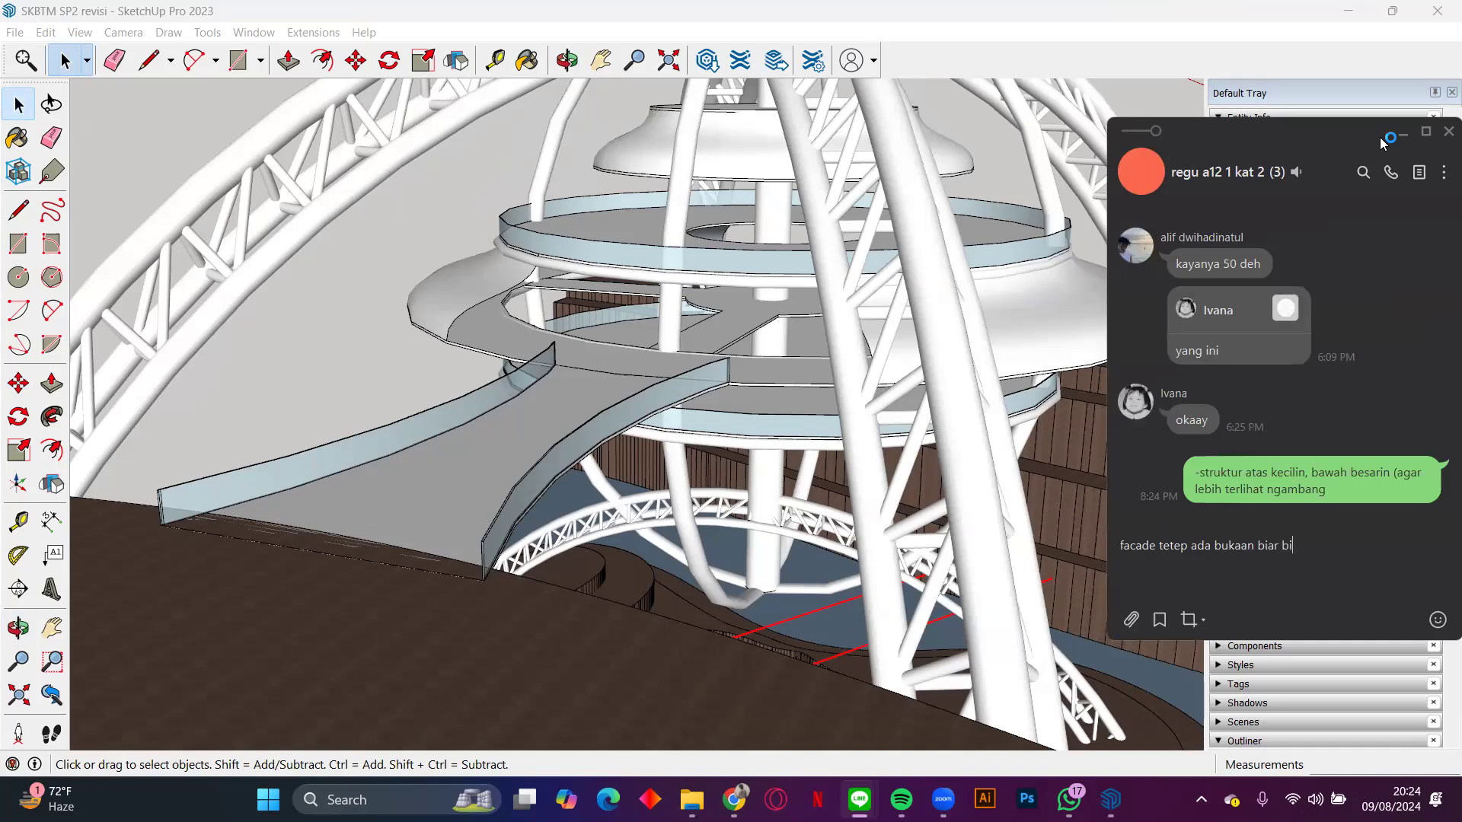
pyautogui.press('BackSpace')
pyautogui.press('BackSpace')
pyautogui.write('maksimalin view')
pyautogui.press('Return')
pyautogui.write('m')
pyautogui.press('BackSpace')
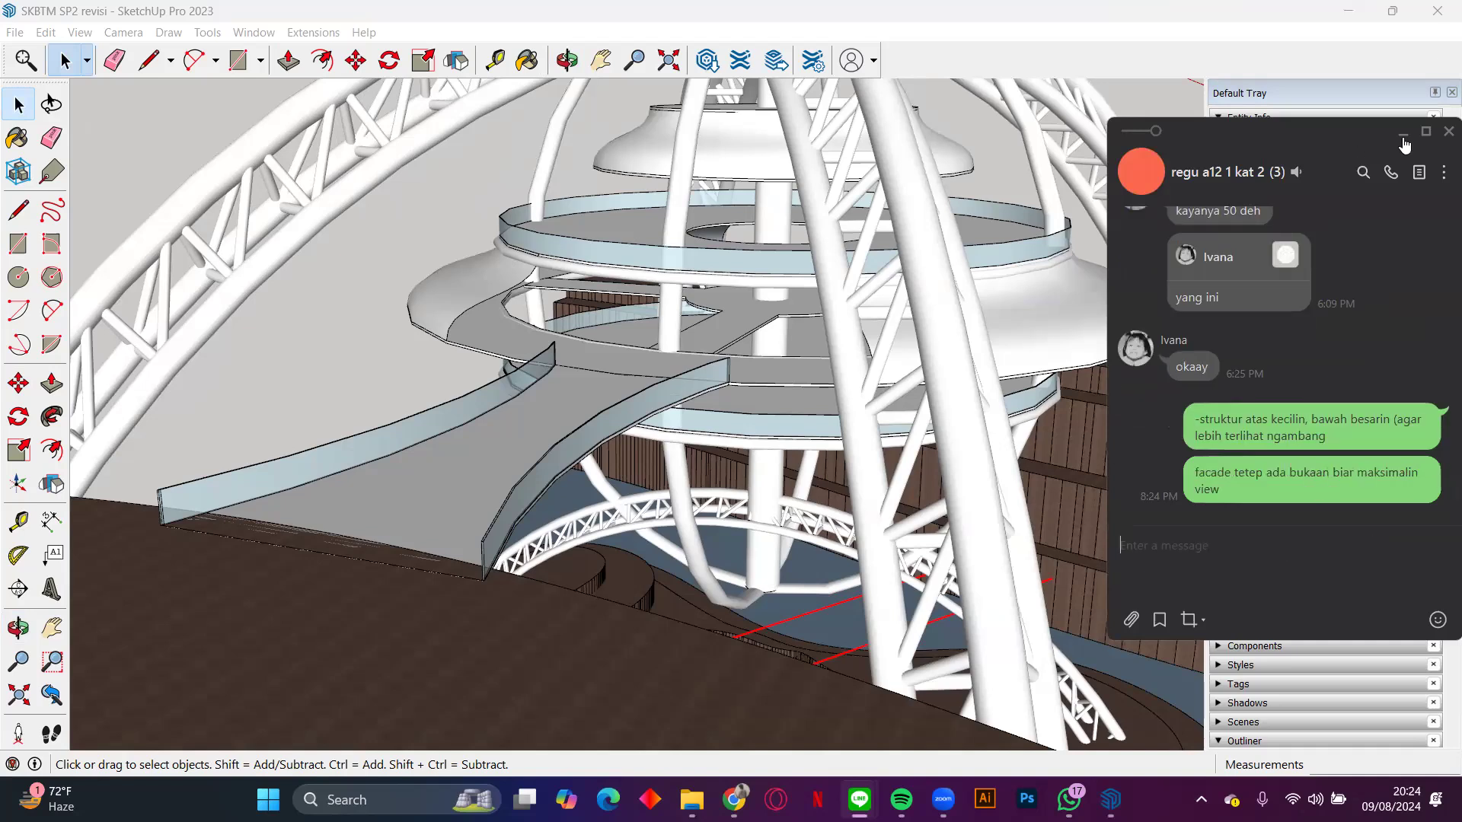
# Step: Examine the facade openings of the suspended levels and the arches around them from the bridge side, the ramp side and above
pyautogui.moveTo(1053, 253); pyautogui.dragTo(935, 291, button='middle')
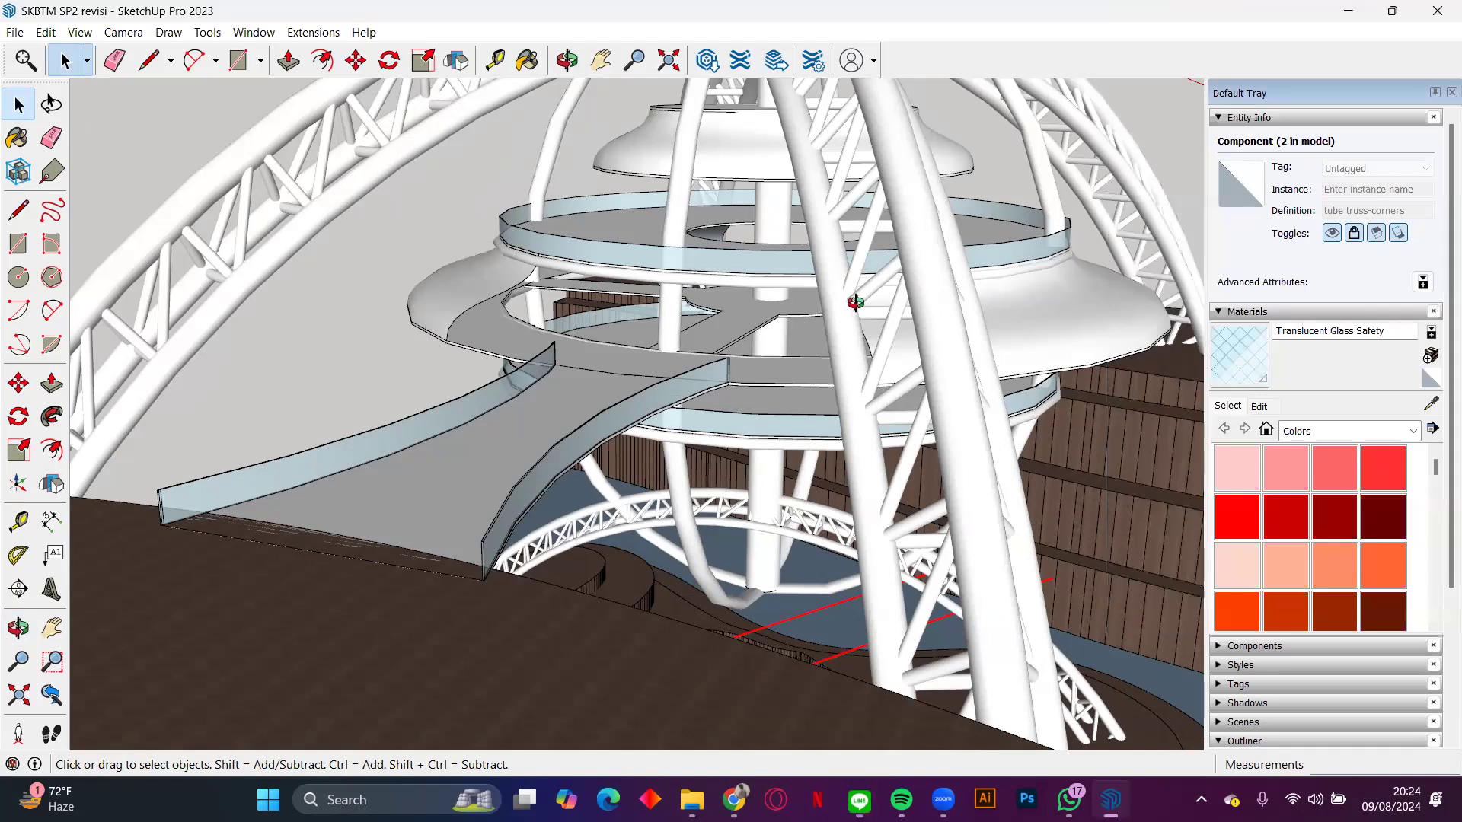
pyautogui.moveTo(851, 306); pyautogui.dragTo(927, 266, button='middle')
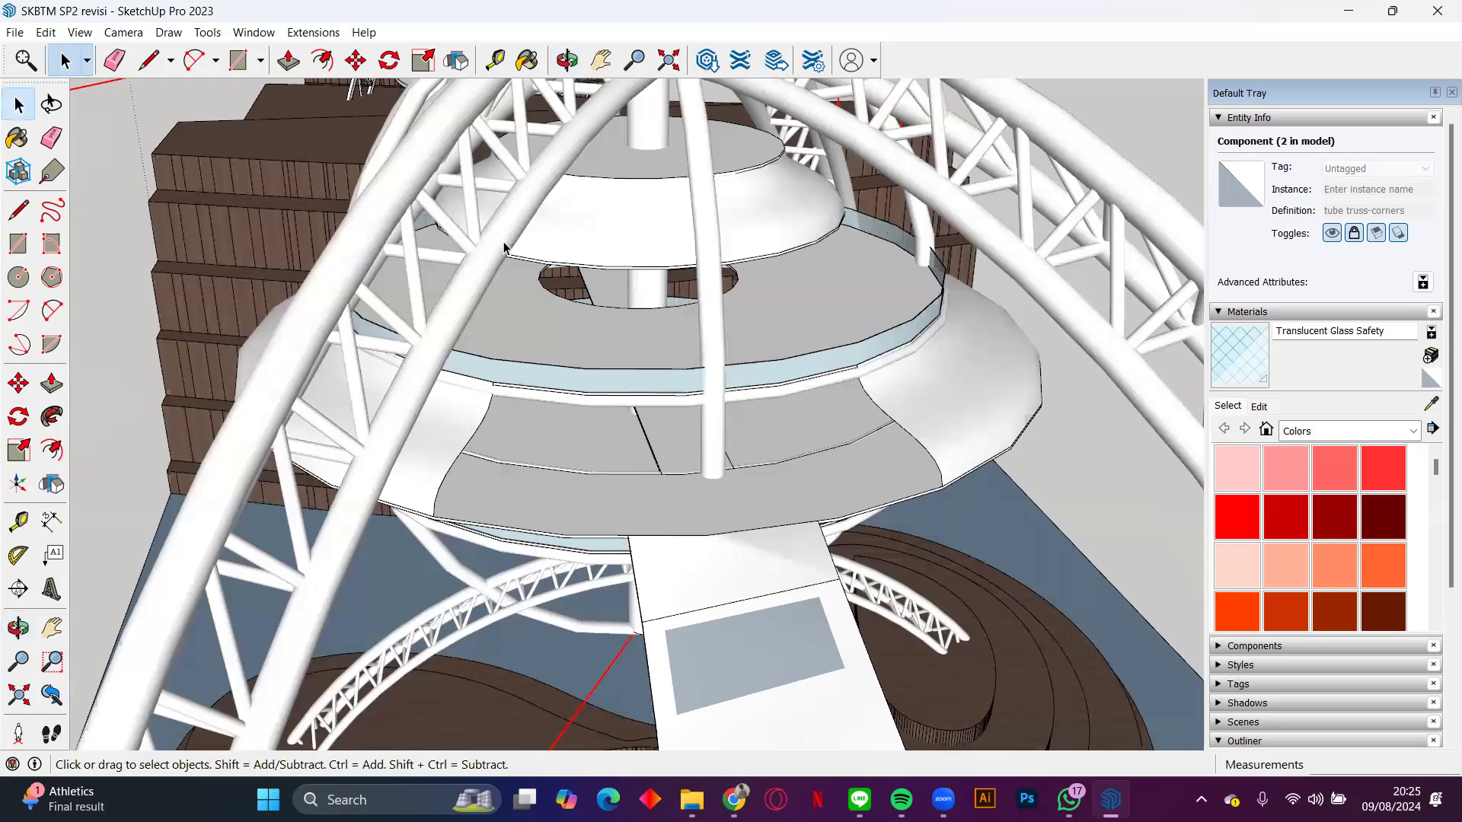
pyautogui.moveTo(503, 249); pyautogui.dragTo(513, 242, button='middle')
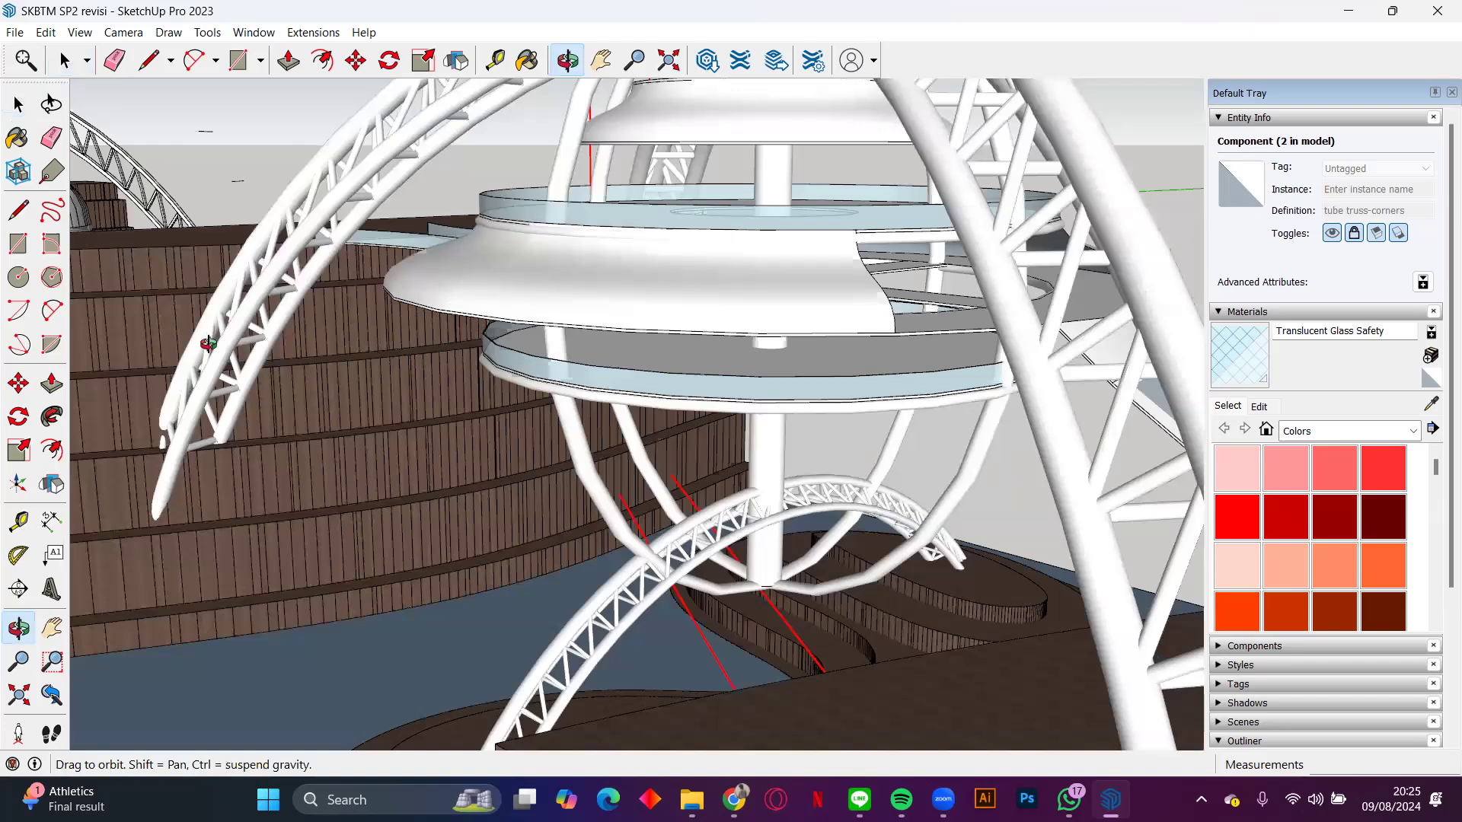
pyautogui.moveTo(367, 339); pyautogui.dragTo(135, 343)
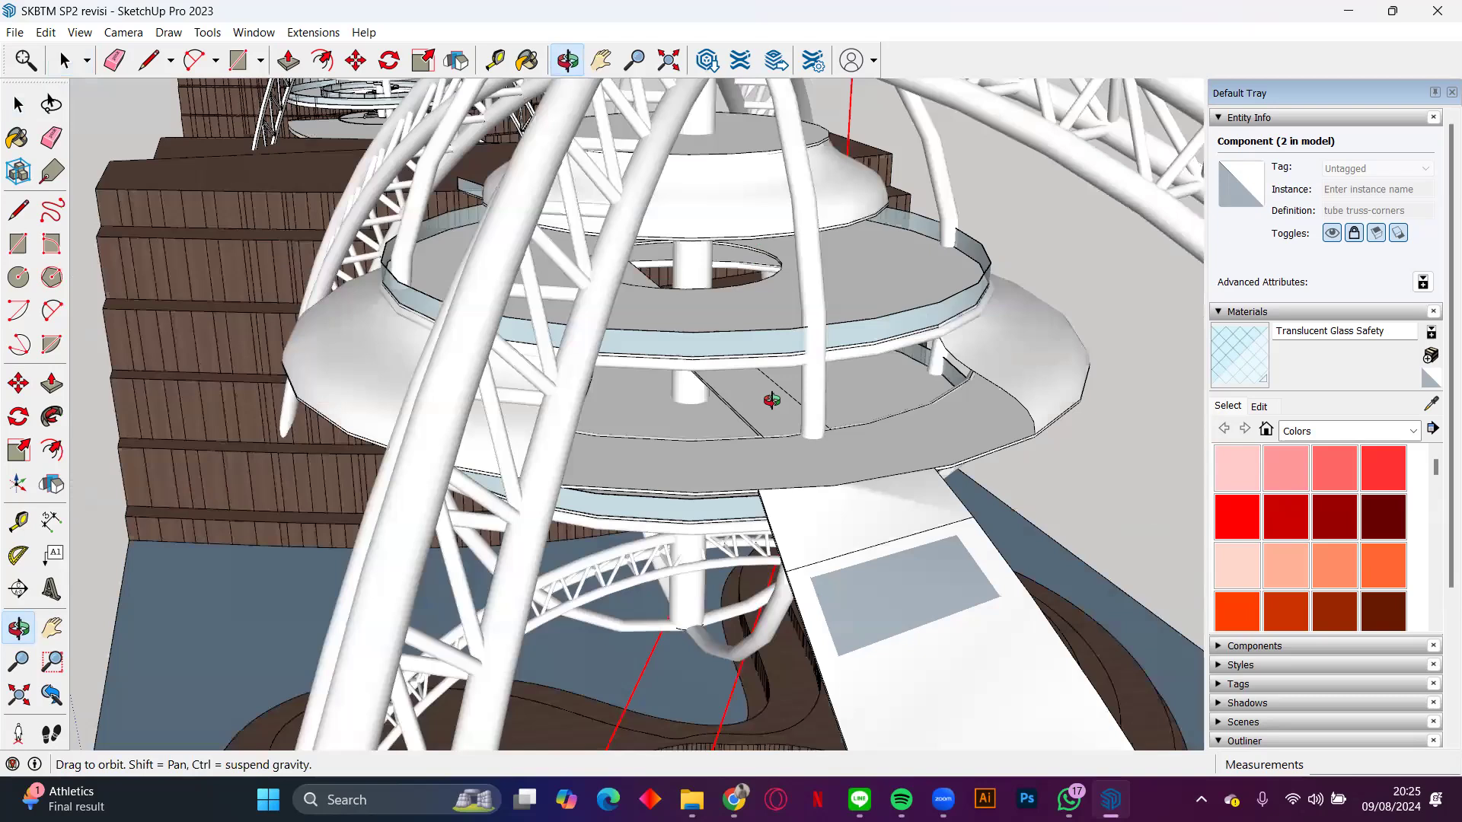
pyautogui.moveTo(771, 401); pyautogui.dragTo(683, 407, button='middle')
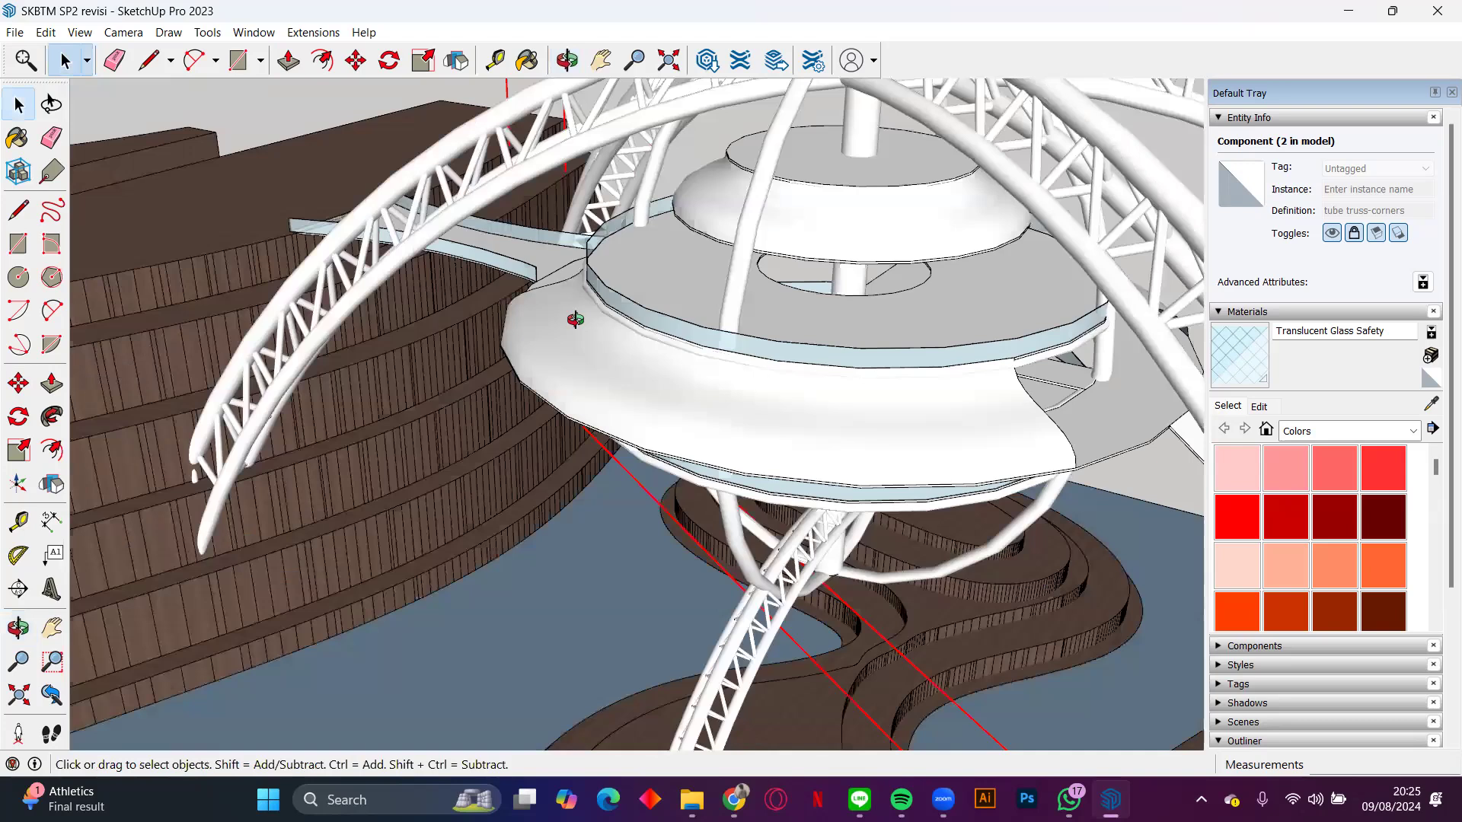
pyautogui.click(745, 64)
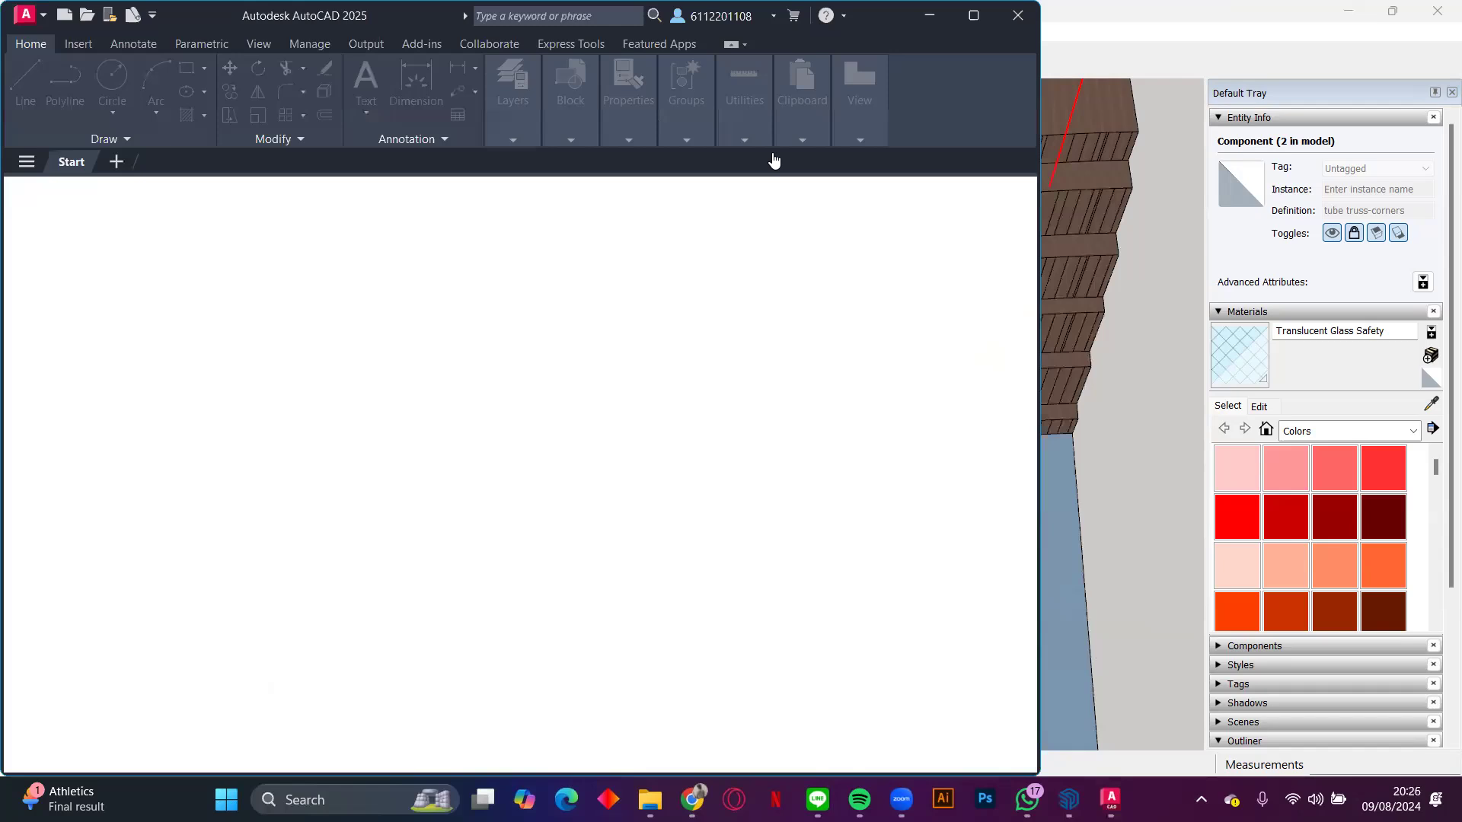
# Step: Switch to AutoCAD and create a new drawing from the acad template
pyautogui.scroll(-3, 759, 586)
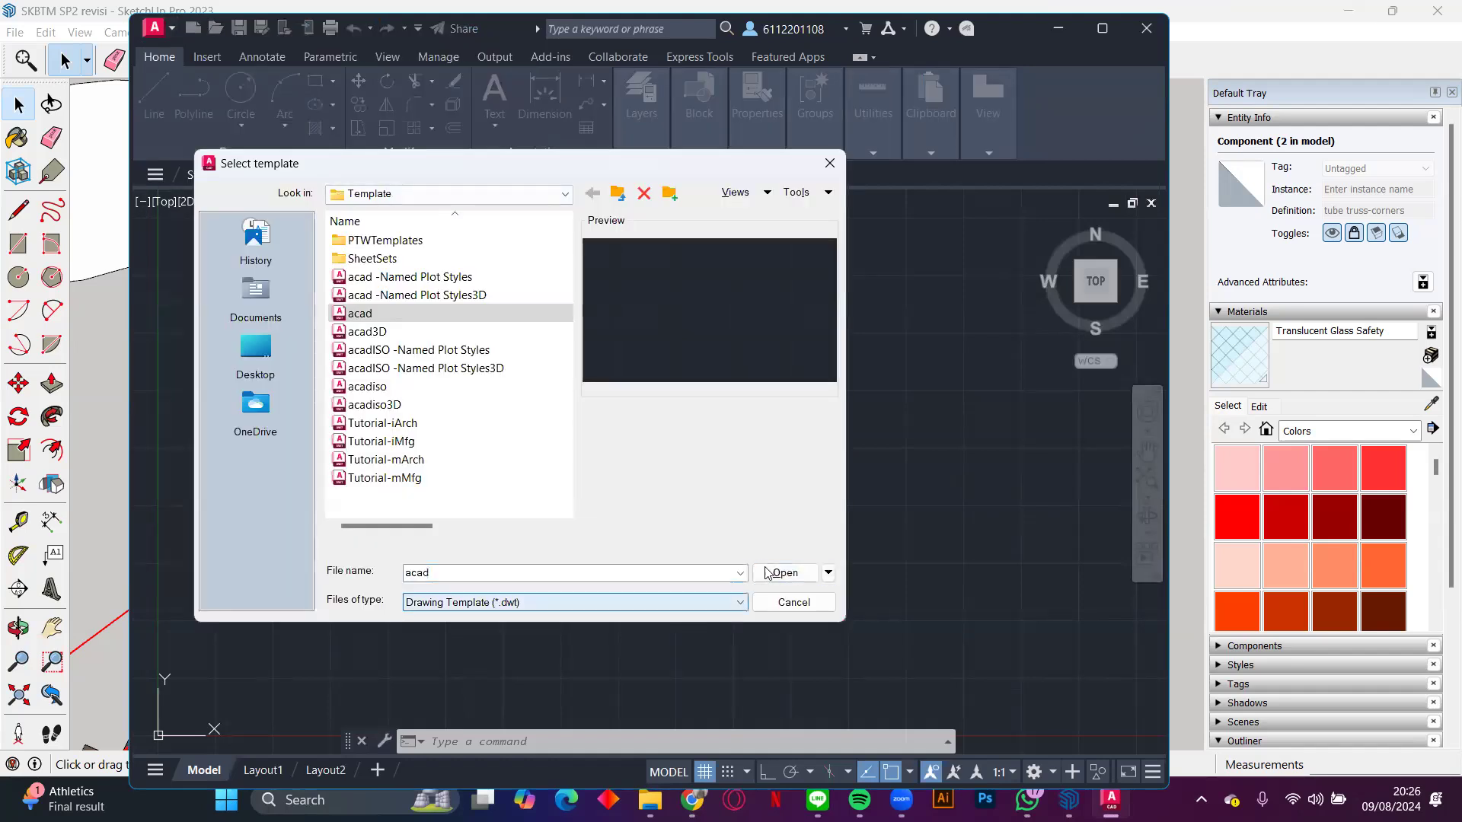
pyautogui.click(769, 572)
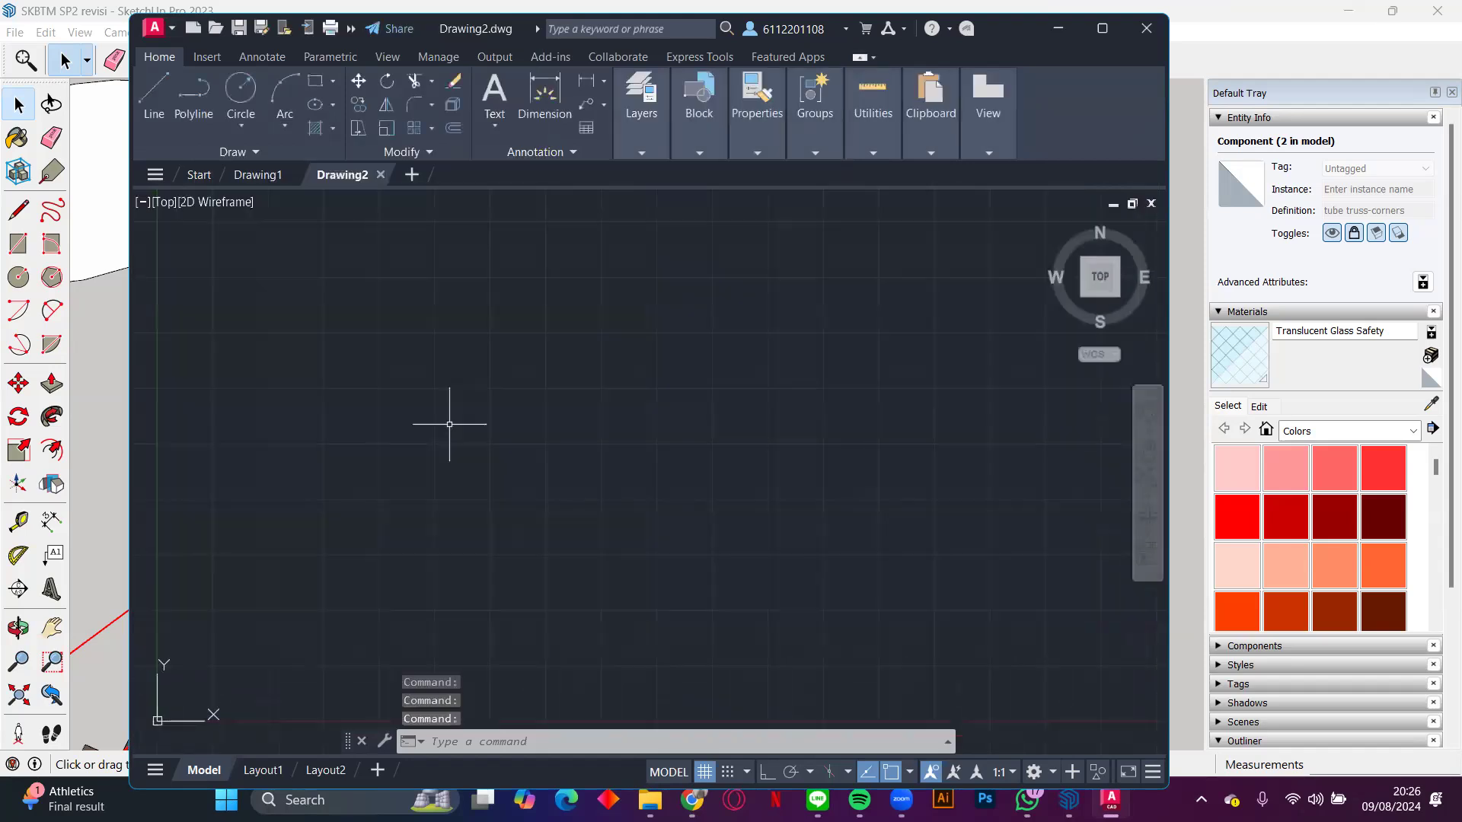
pyautogui.click(422, 405)
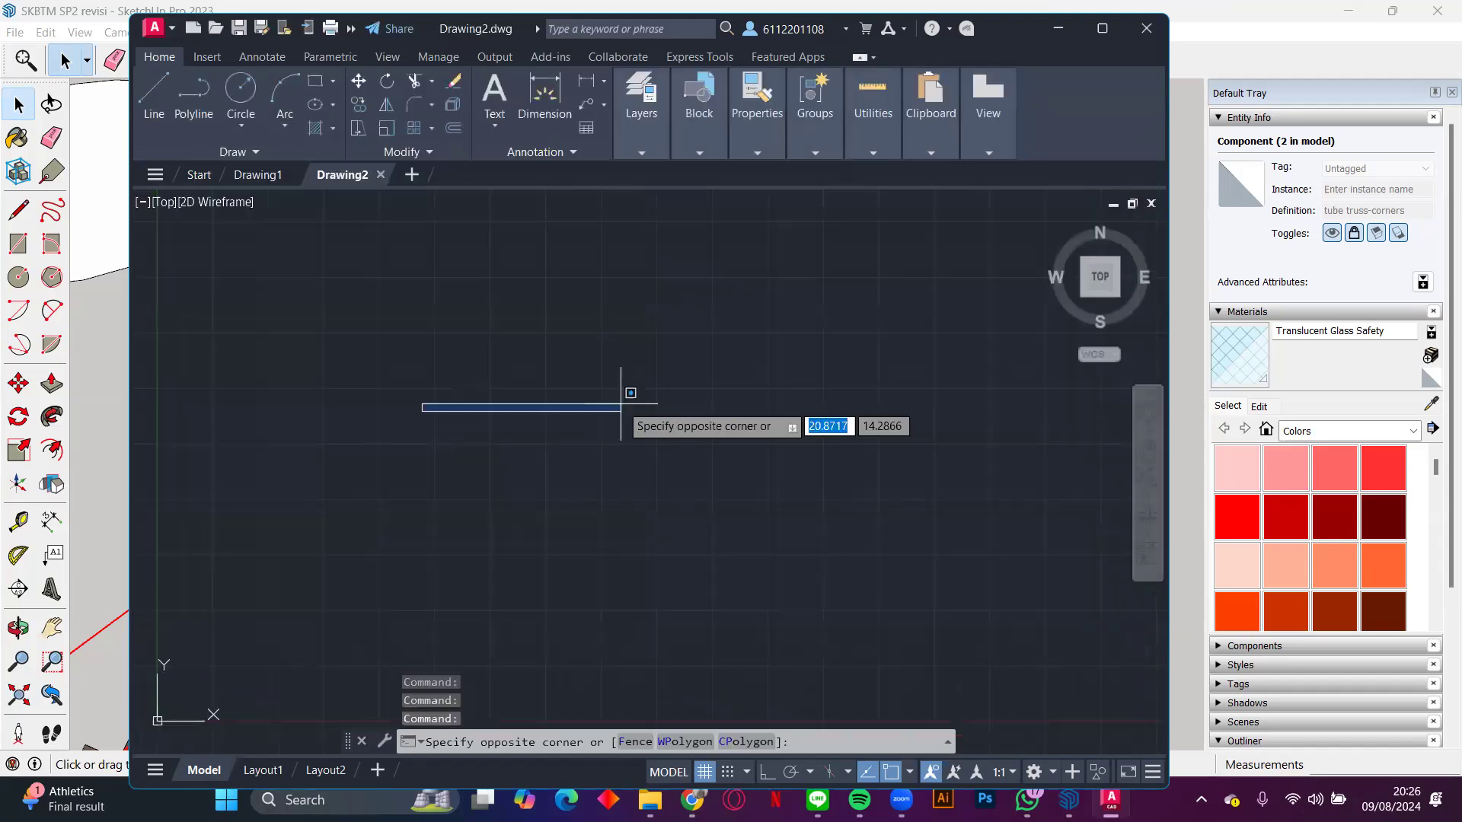
pyautogui.click(622, 376)
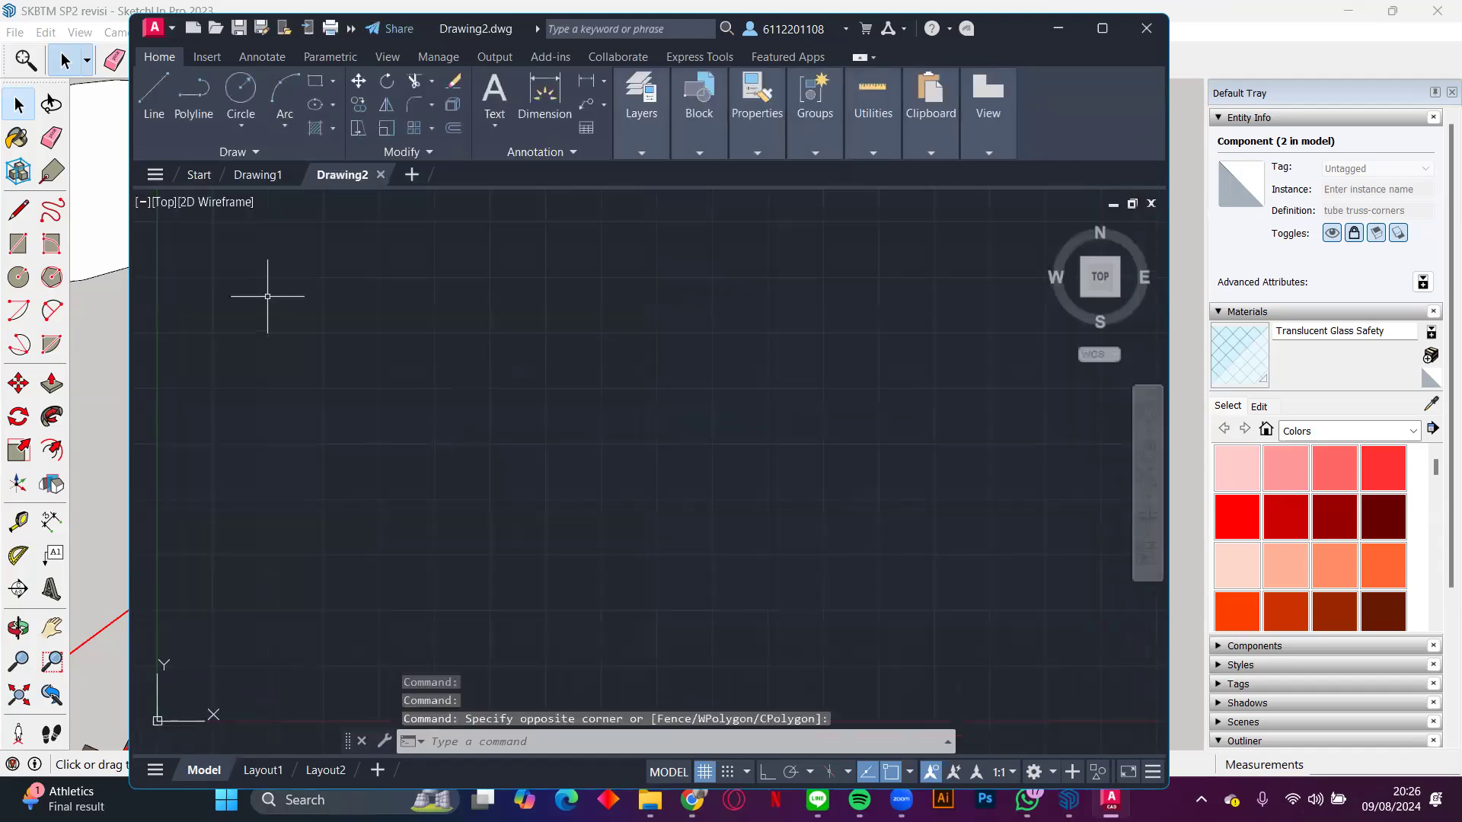
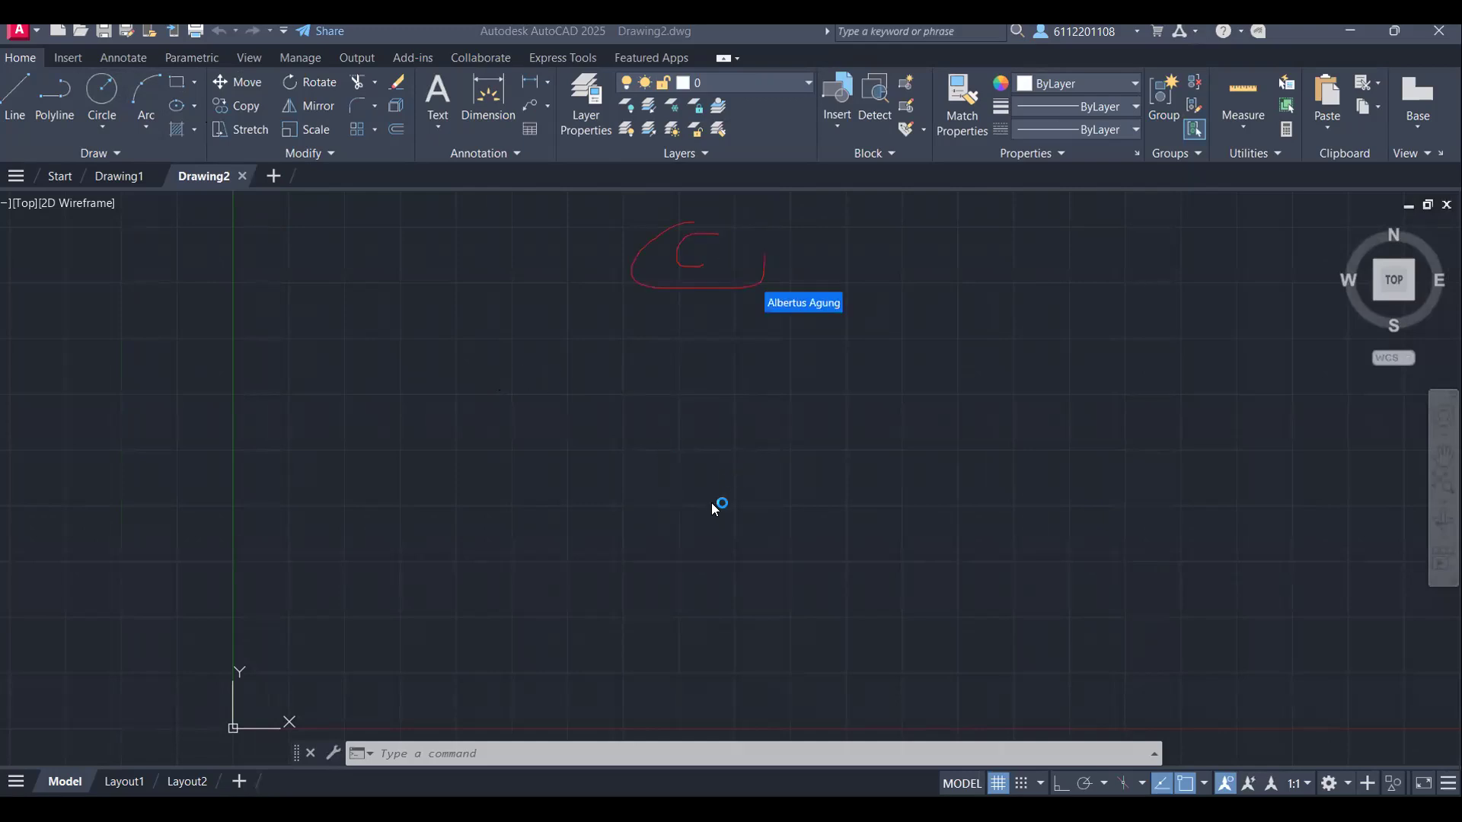
# Step: Draw a circle with a radius of 30000 near the origin, centred at about 16, 18
pyautogui.write('C')
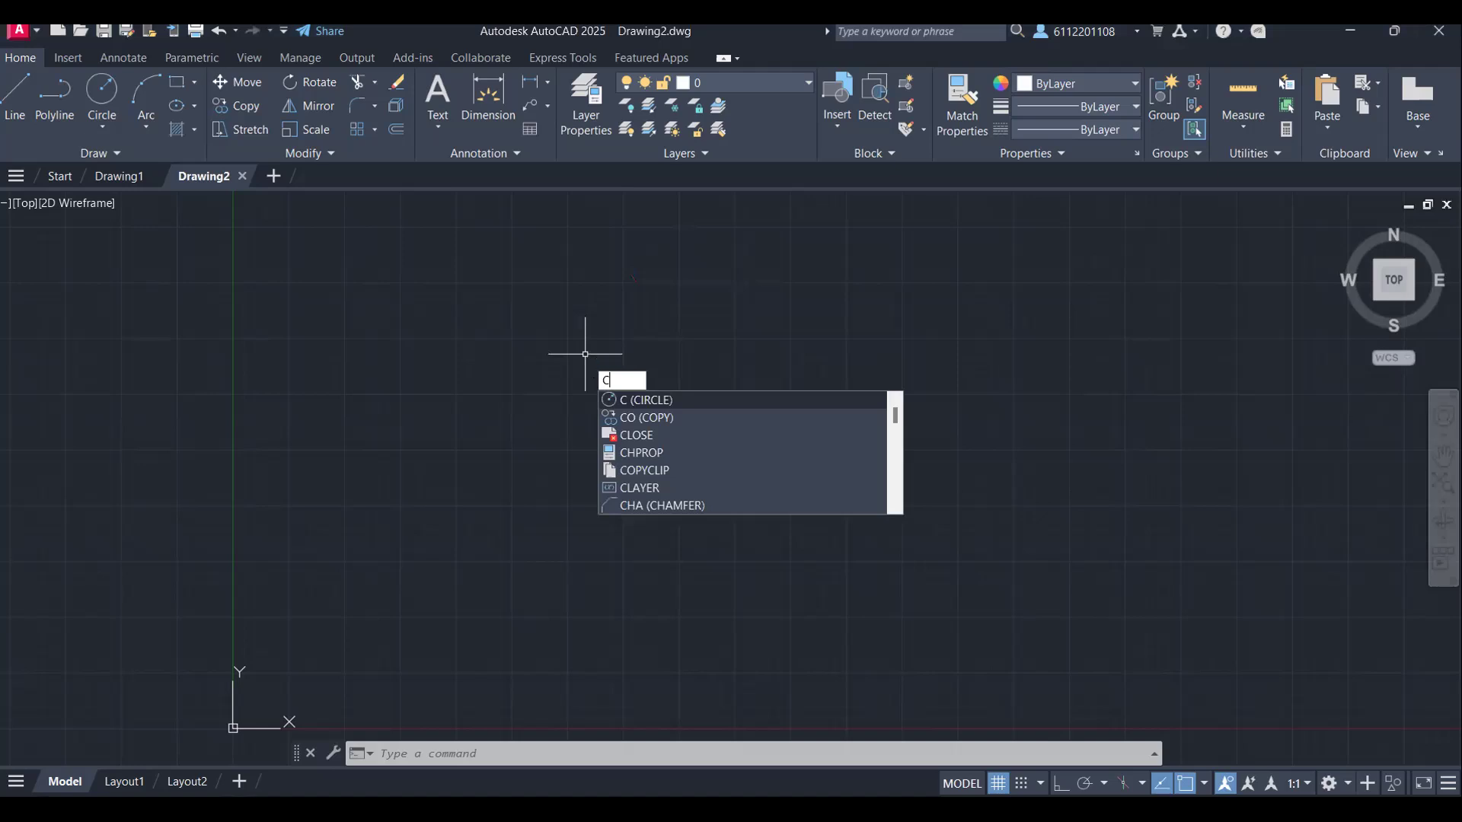
pyautogui.press('Return')
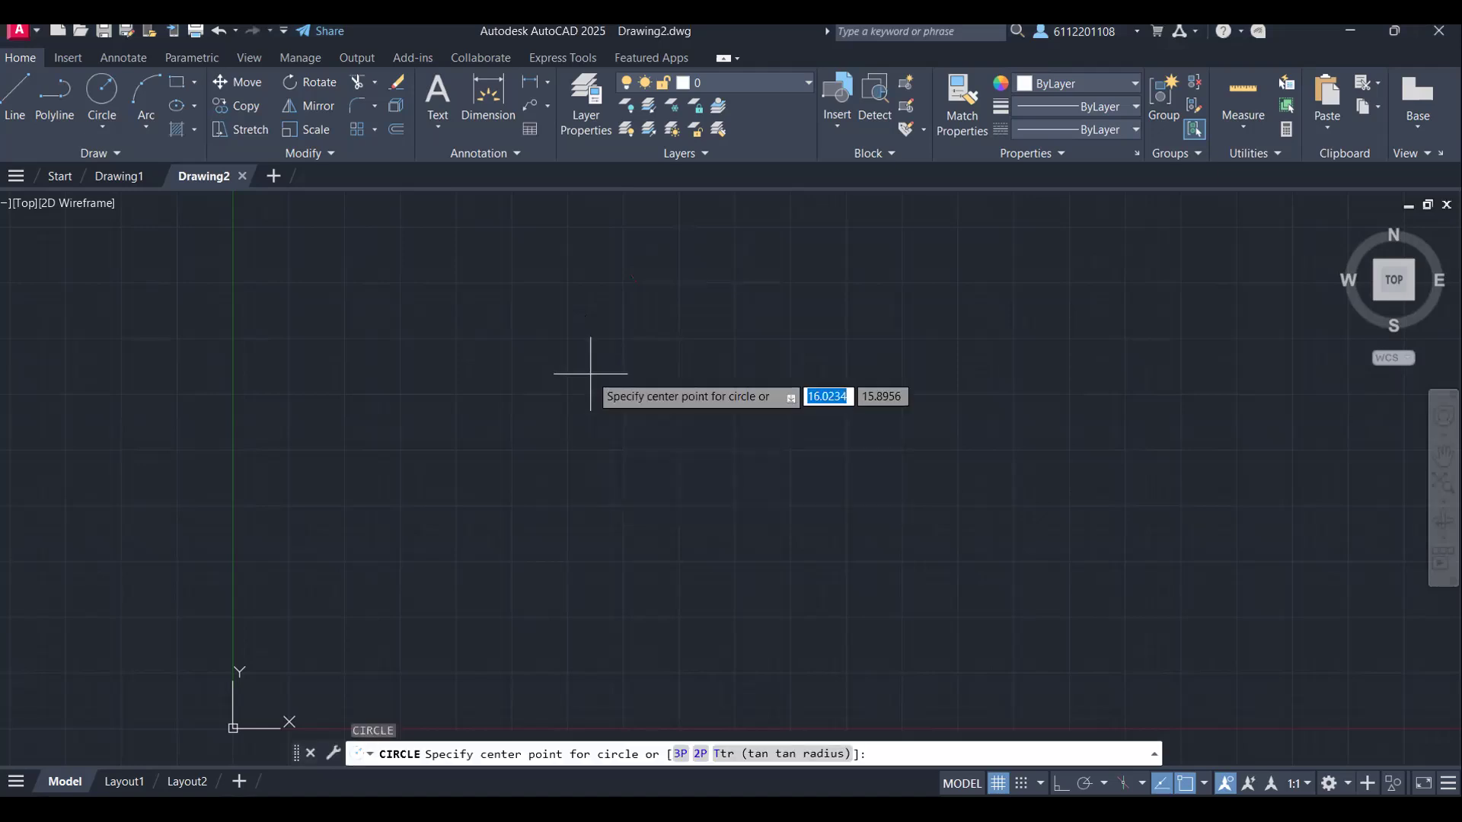
pyautogui.click(590, 330)
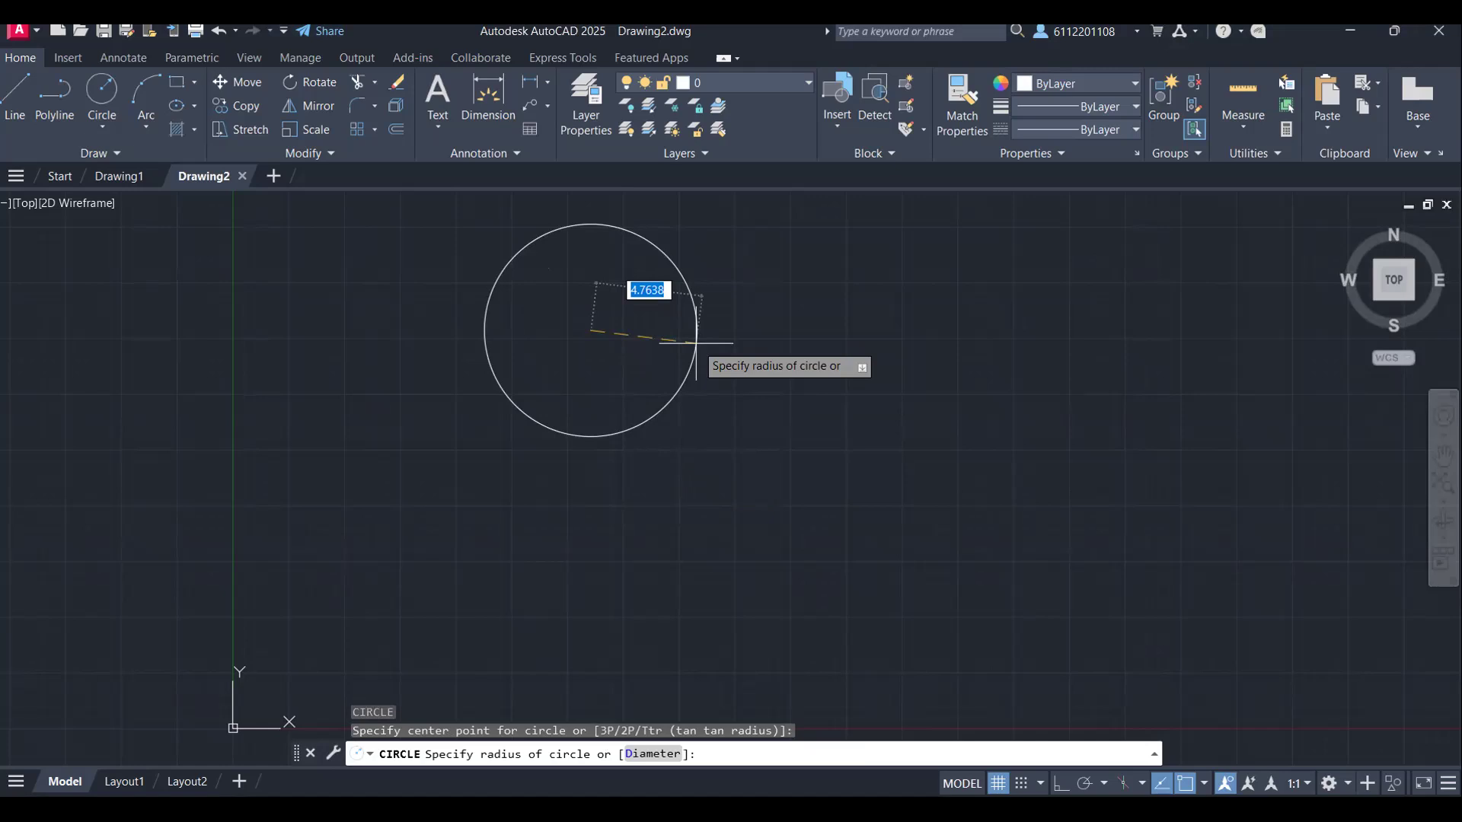
pyautogui.write('30000')
pyautogui.press('Return')
pyautogui.scroll(-10, 696, 344)
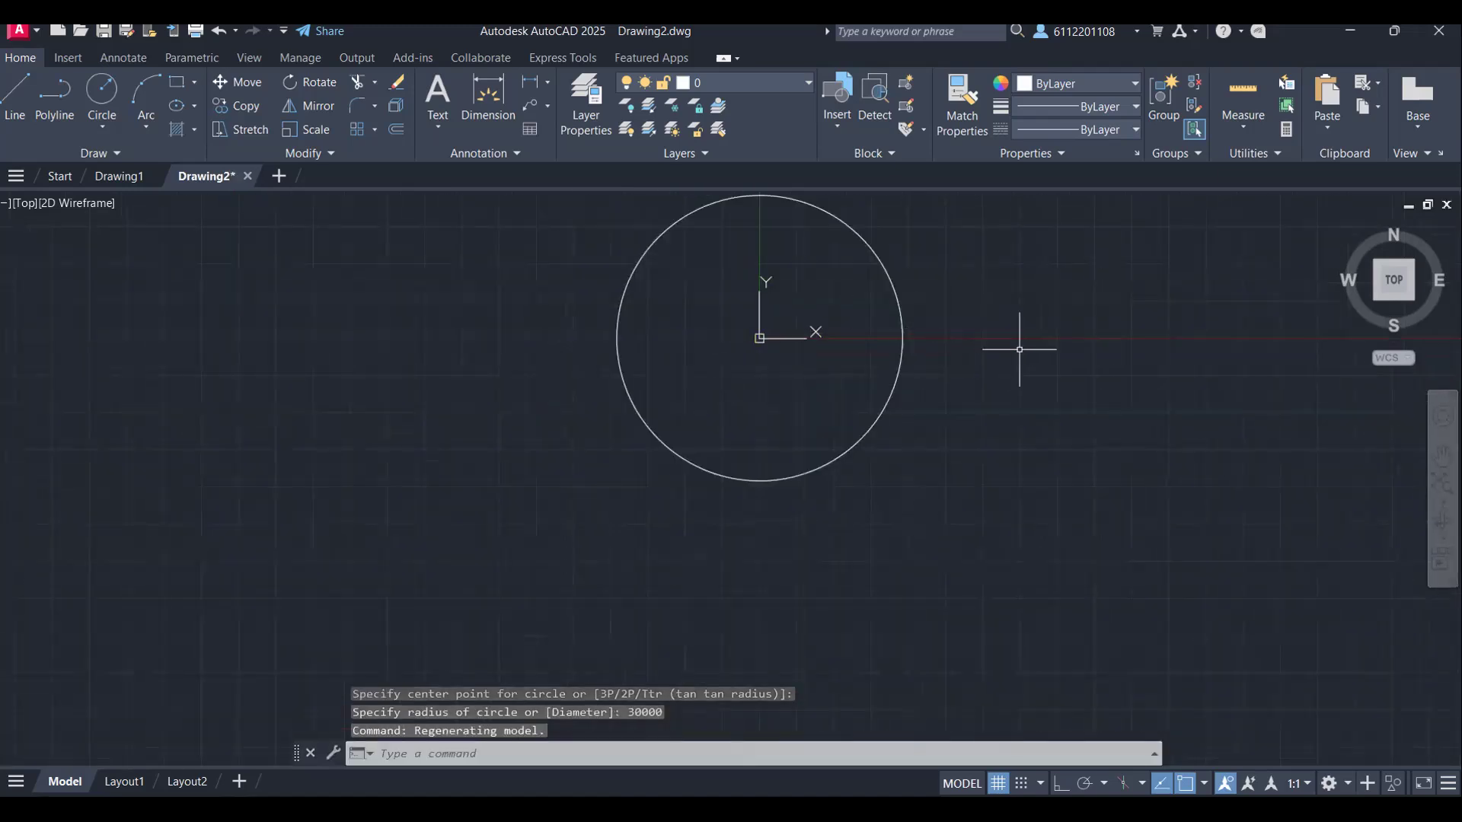
pyautogui.scroll(5, 751, 346)
pyautogui.scroll(-3, 756, 340)
pyautogui.scroll(-2, 941, 259)
pyautogui.moveTo(1074, 235); pyautogui.dragTo(969, 374, button='middle')
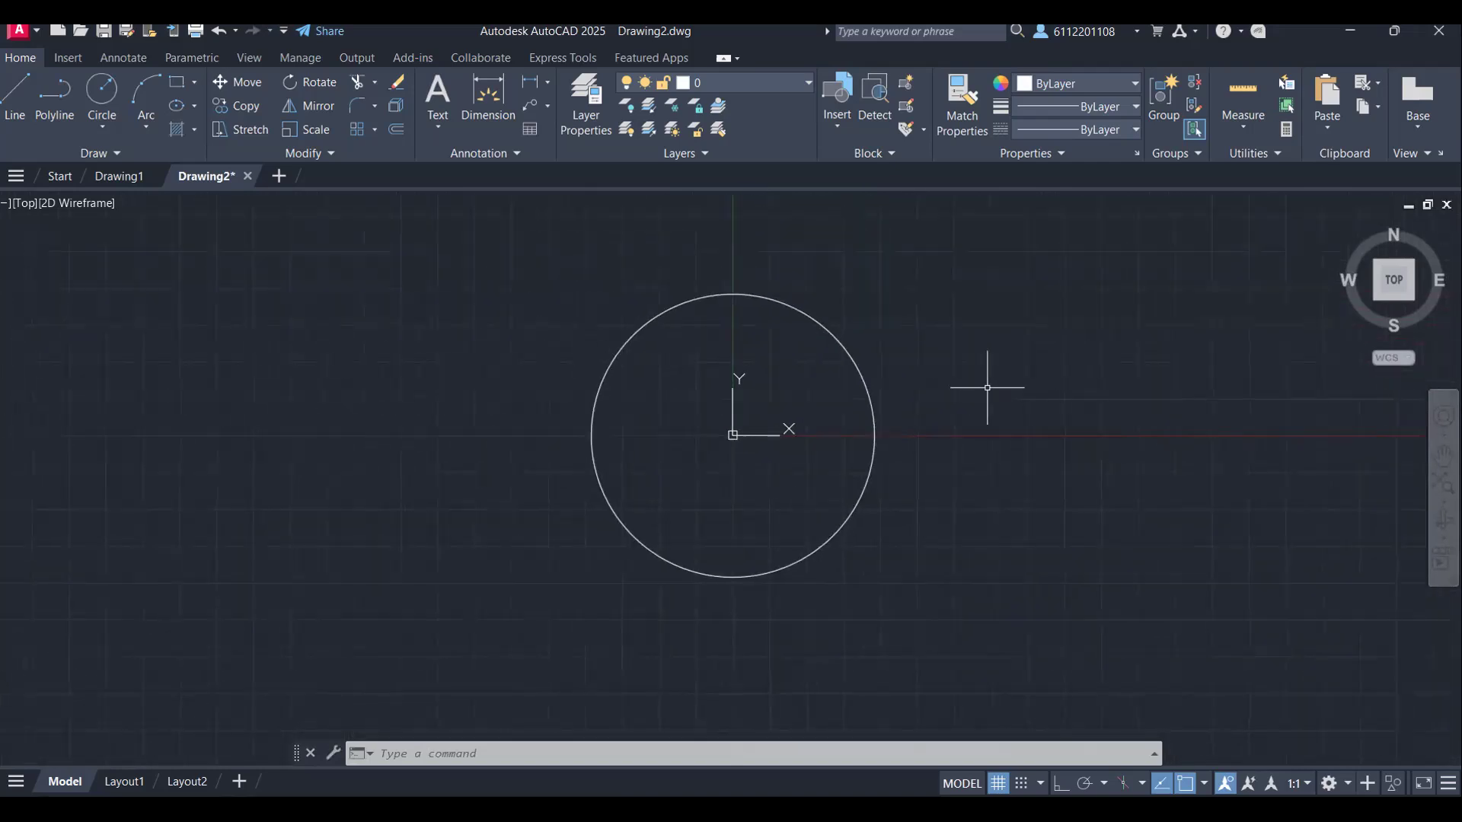
pyautogui.scroll(6, 932, 433)
pyautogui.scroll(-3, 933, 427)
pyautogui.scroll(-2, 438, 320)
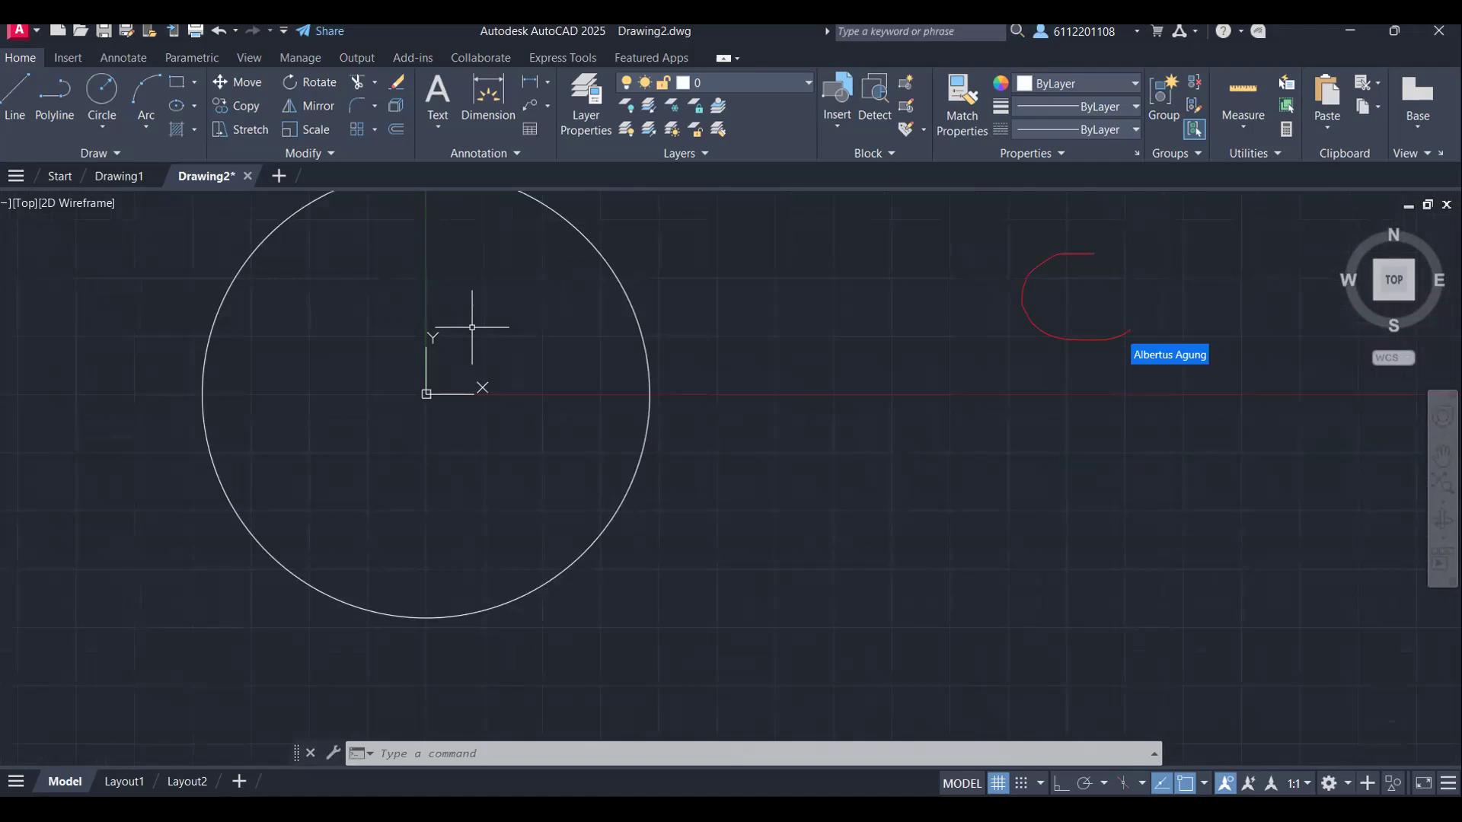
# Step: Offset the 30000-radius circle inward by 75
pyautogui.write('o')
pyautogui.press('Return')
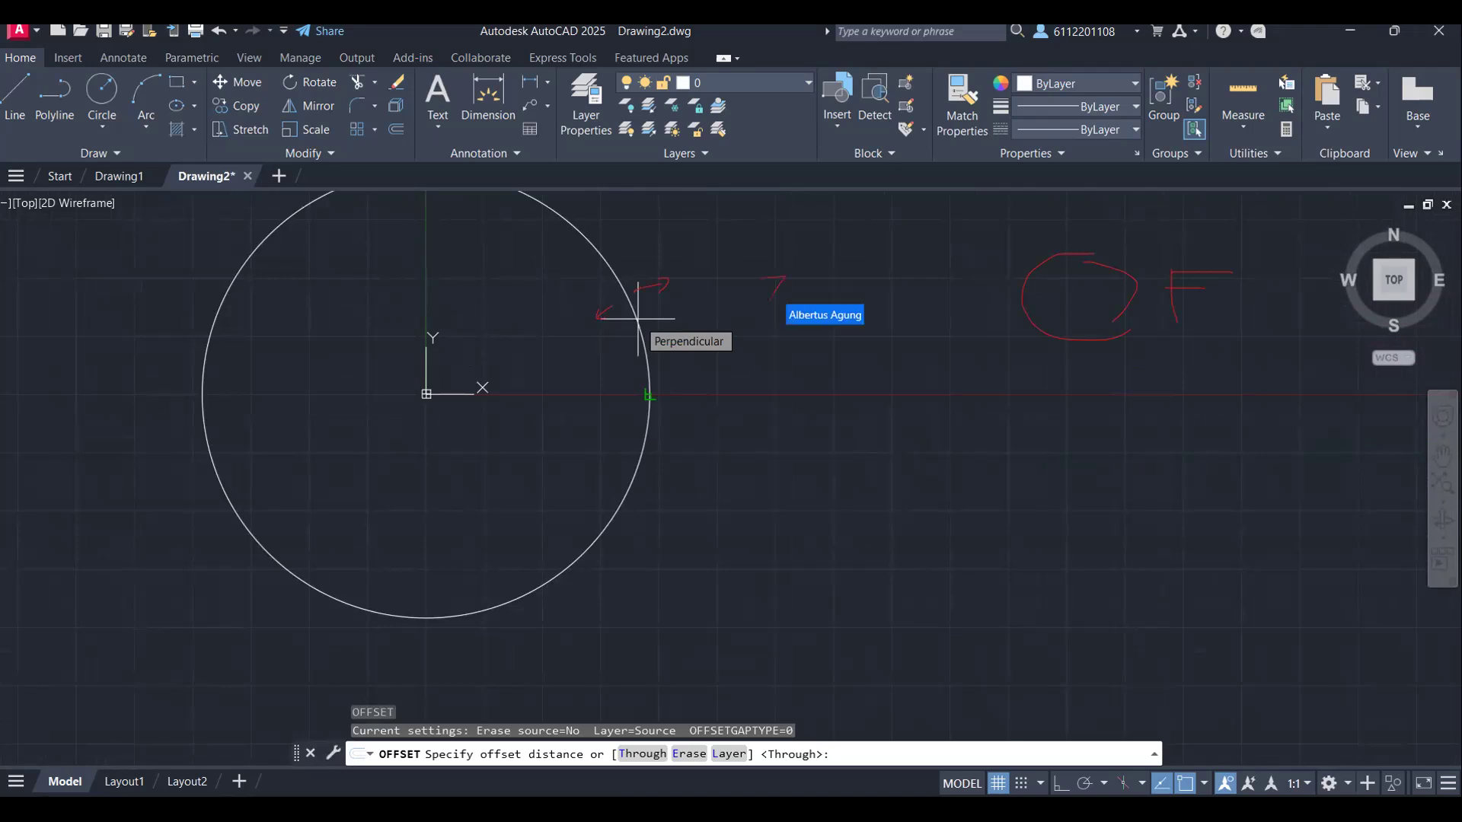
pyautogui.click(650, 395)
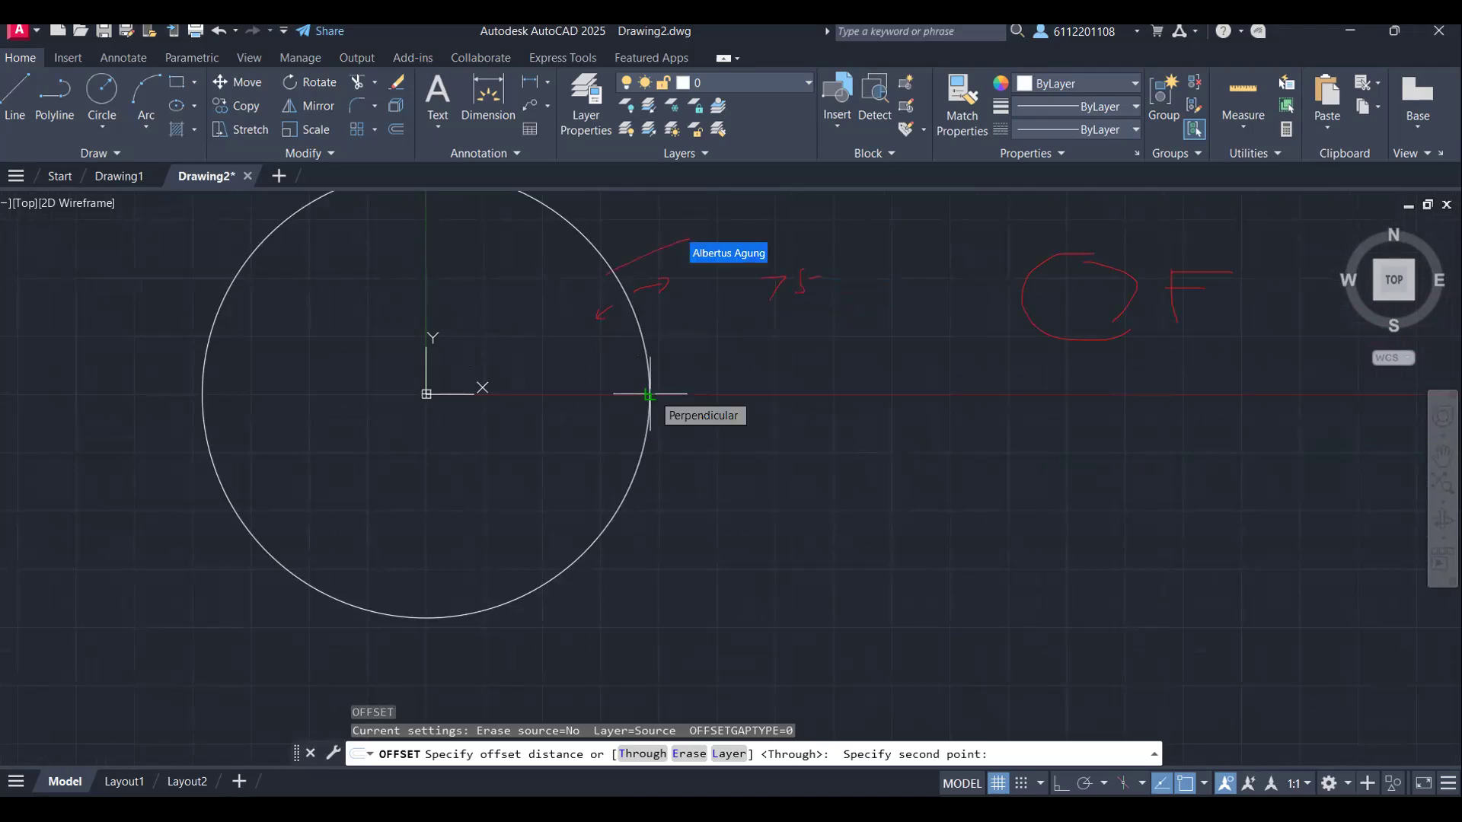
pyautogui.click(649, 395)
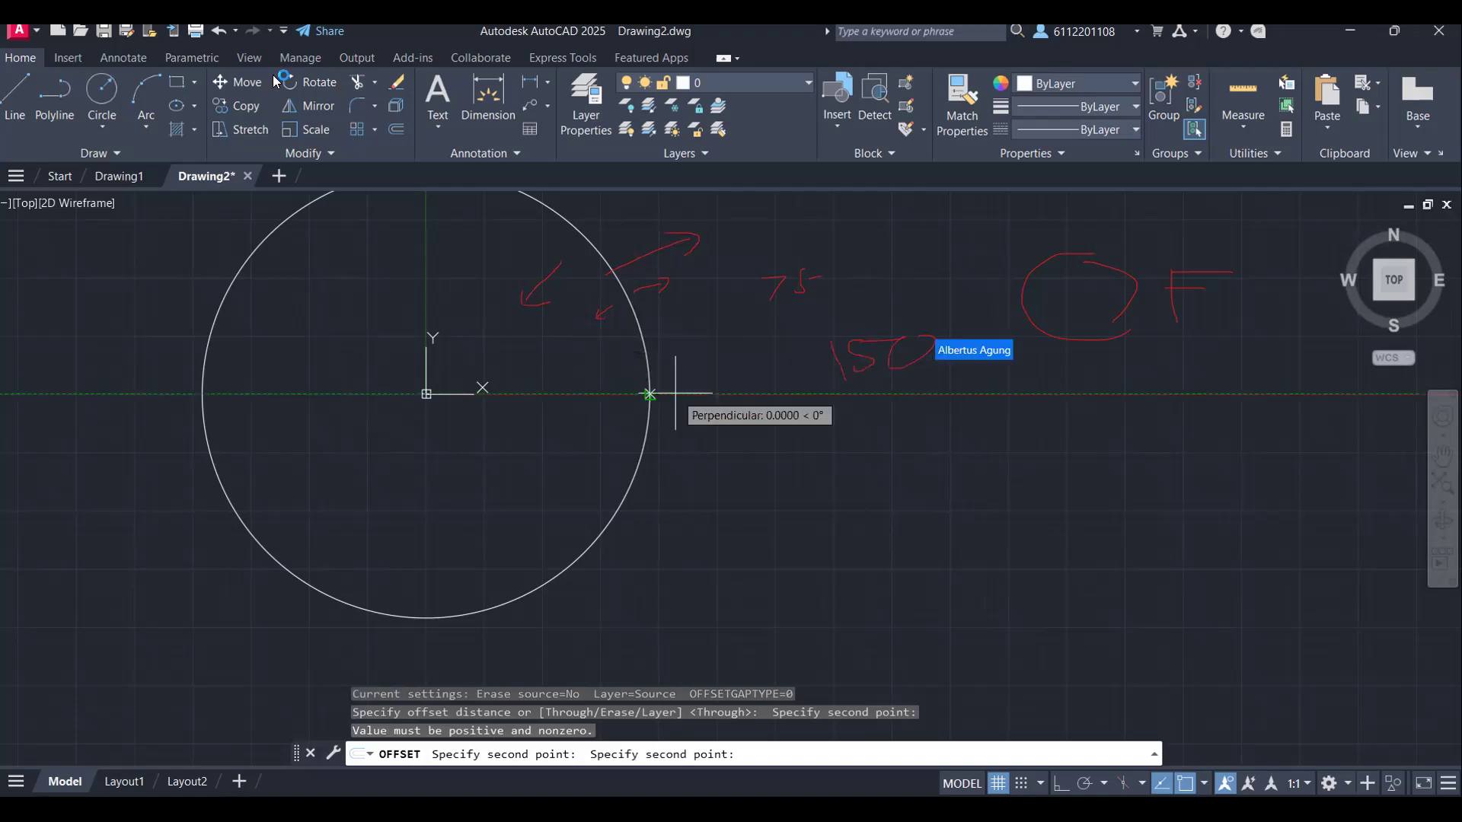
pyautogui.click(669, 388)
pyautogui.scroll(2, 628, 351)
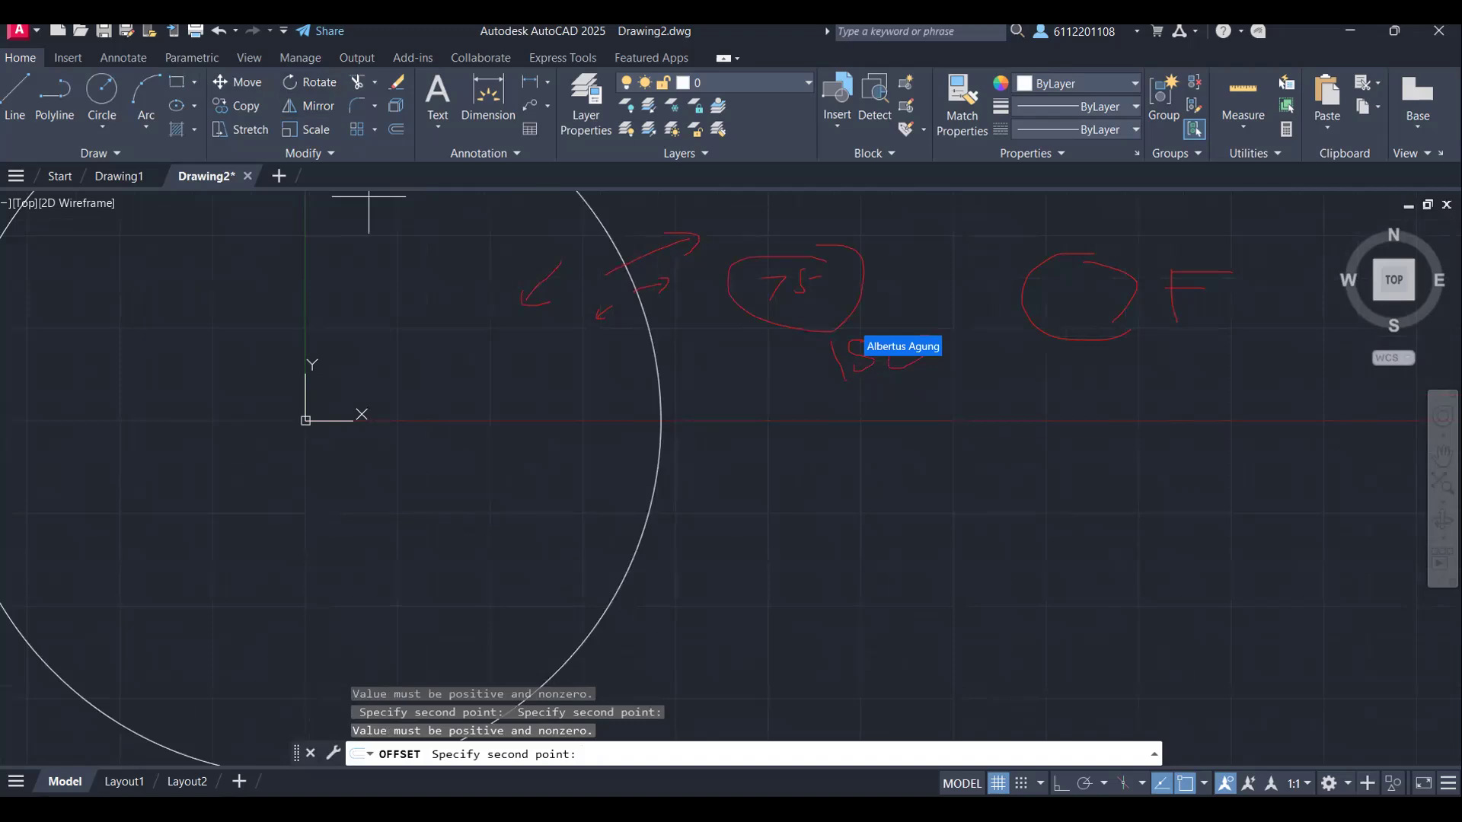
pyautogui.press('Return')
pyautogui.click(655, 358)
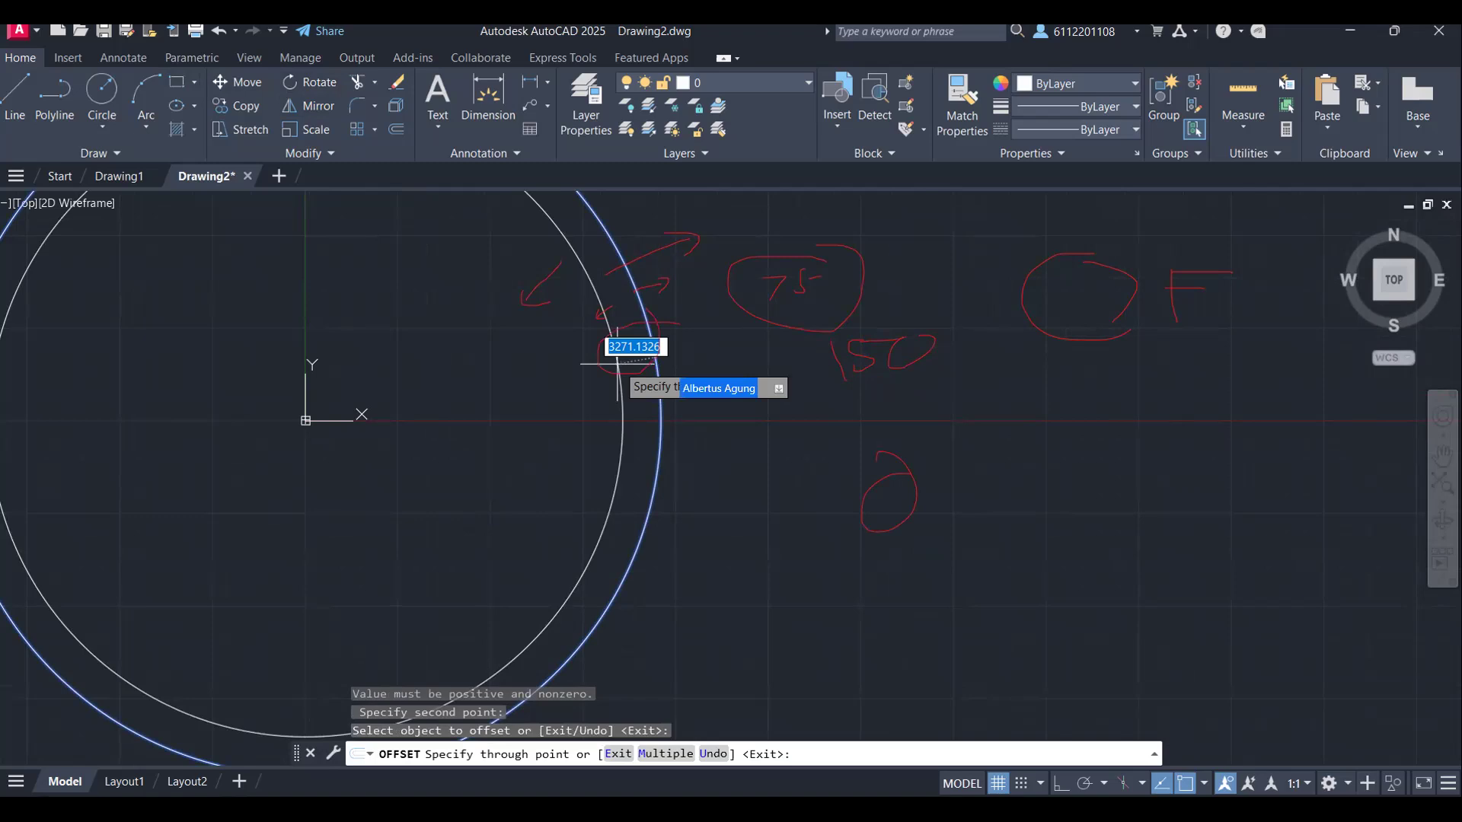
pyautogui.write('75')
pyautogui.press('Return')
pyautogui.scroll(5, 396, 388)
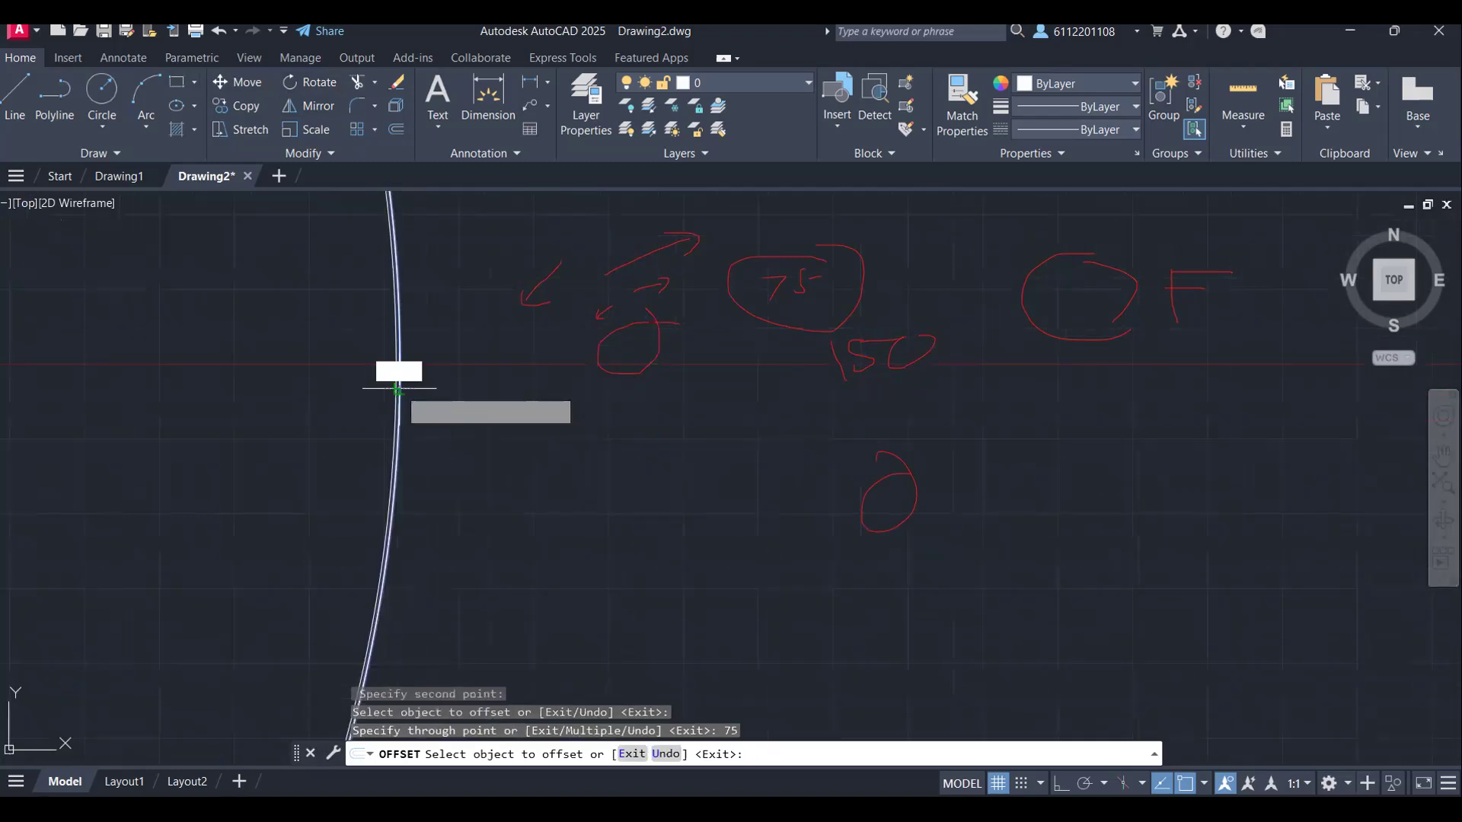
# Step: Offset the original 30000-radius circle outward by 75
pyautogui.click(397, 388)
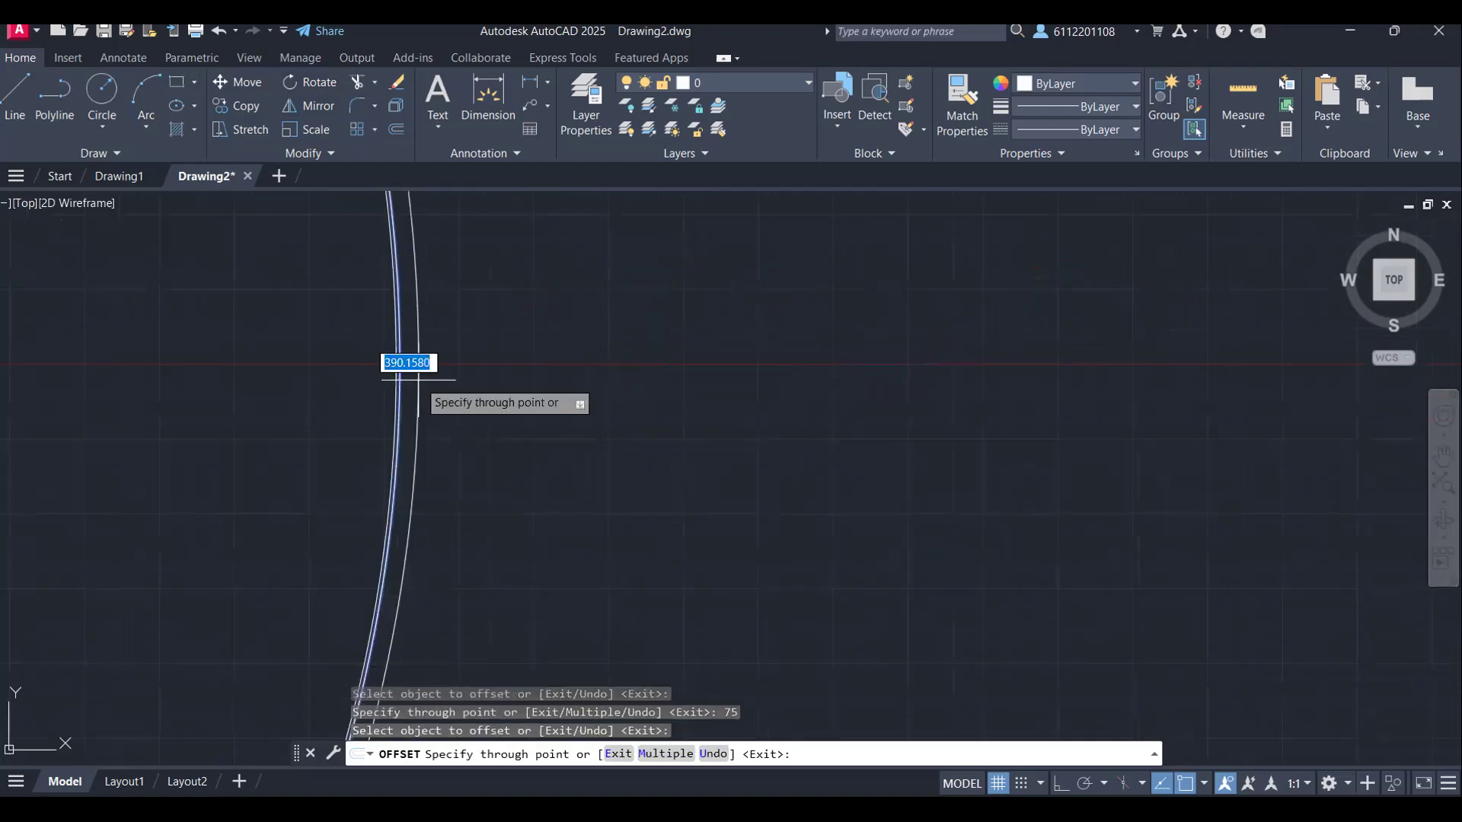
pyautogui.write('75')
pyautogui.press('Return')
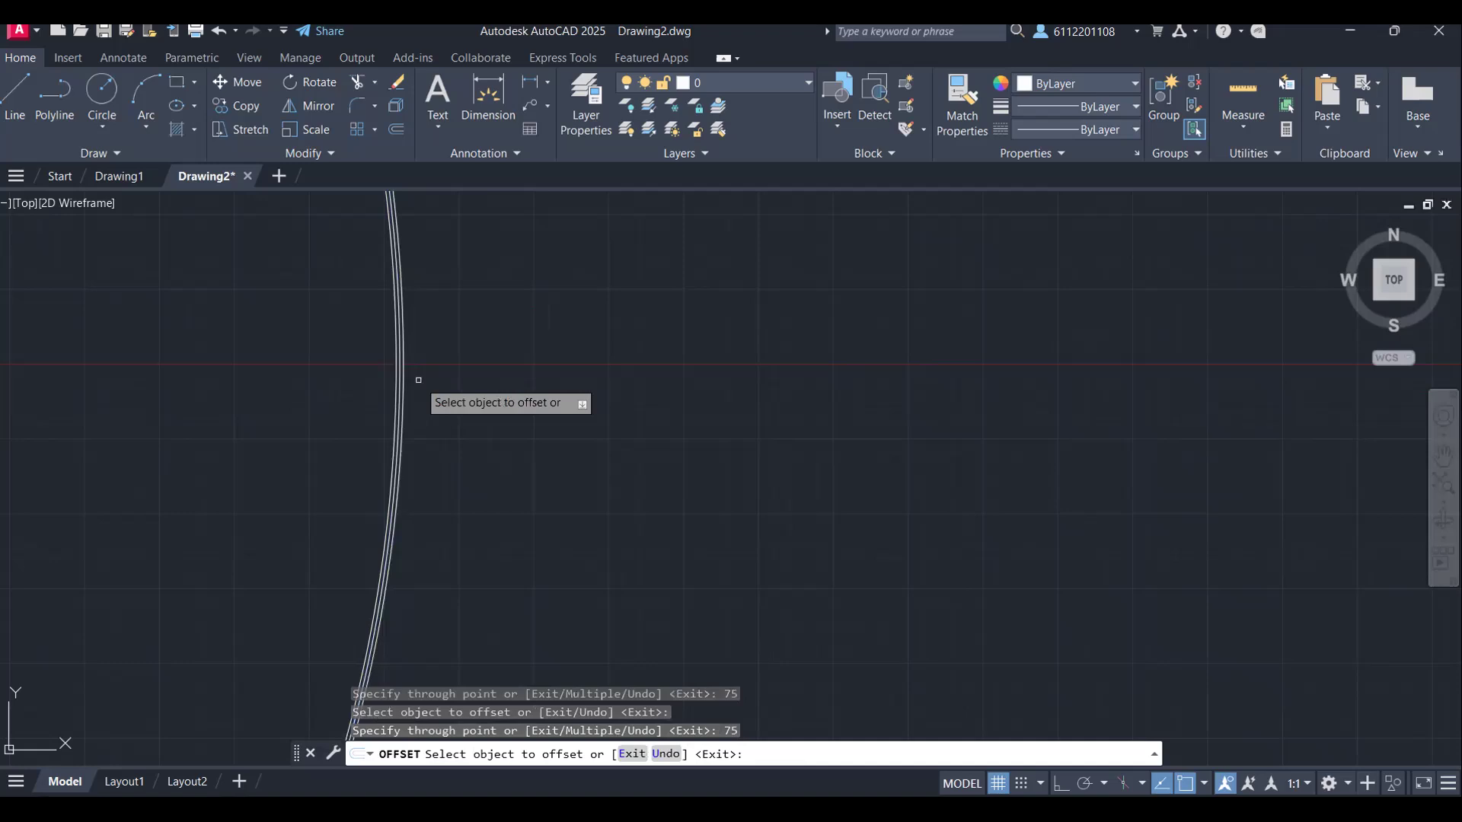
pyautogui.scroll(-1, 436, 369)
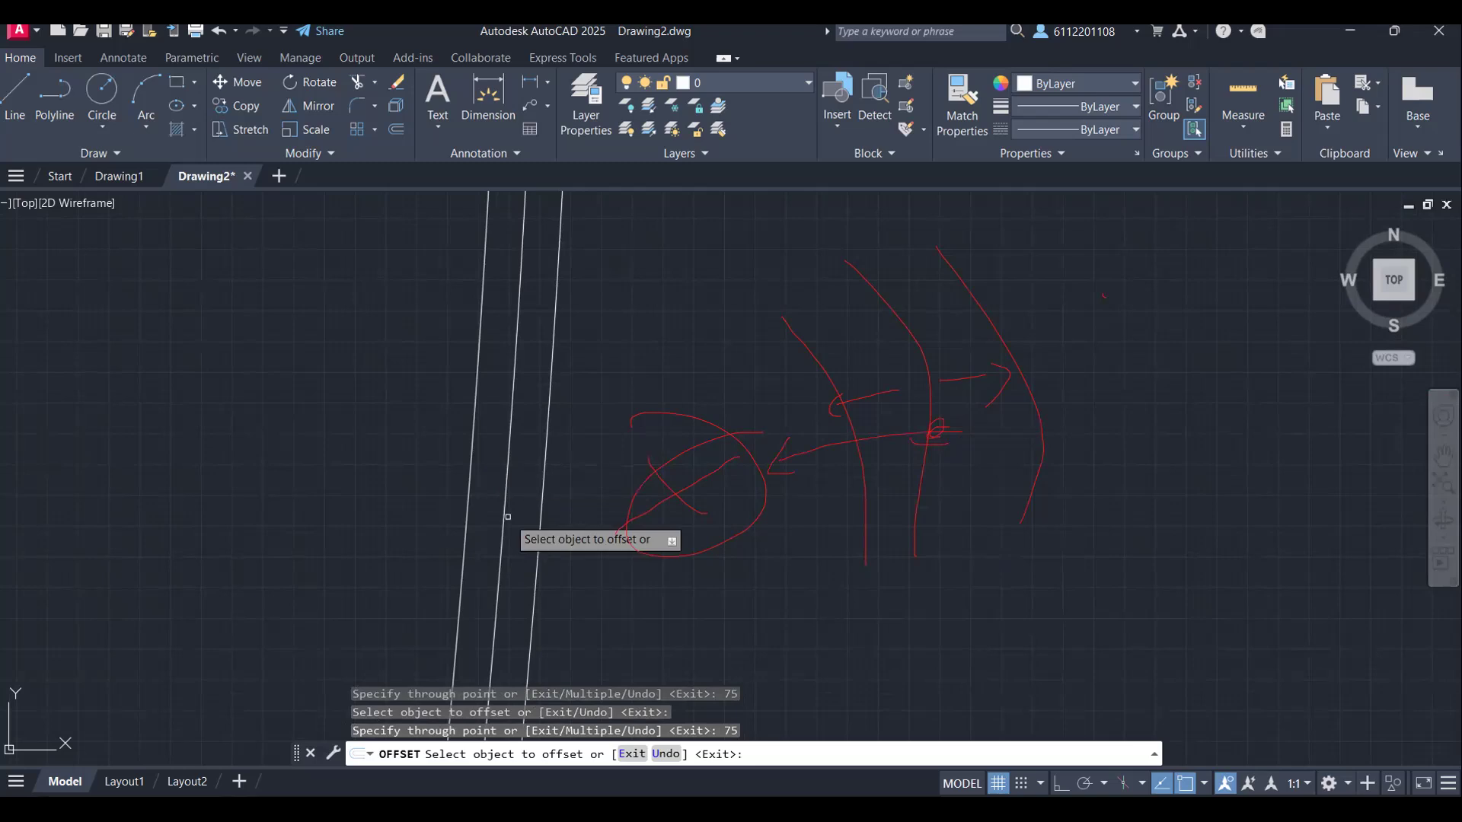
# Step: Offset the middle of the three concentric circles inward by 15000
pyautogui.write('o')
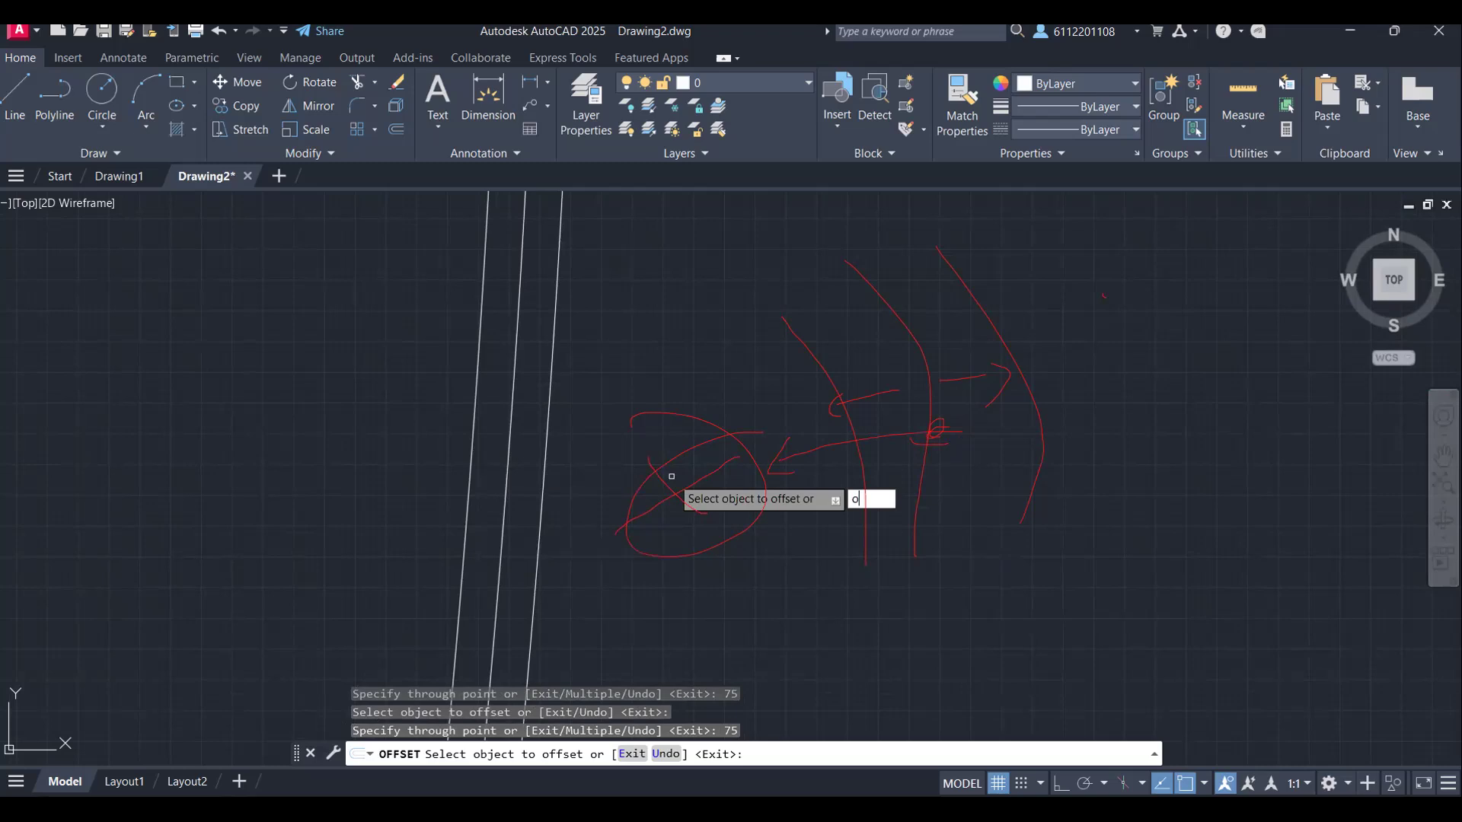
pyautogui.press('Return')
pyautogui.click(507, 478)
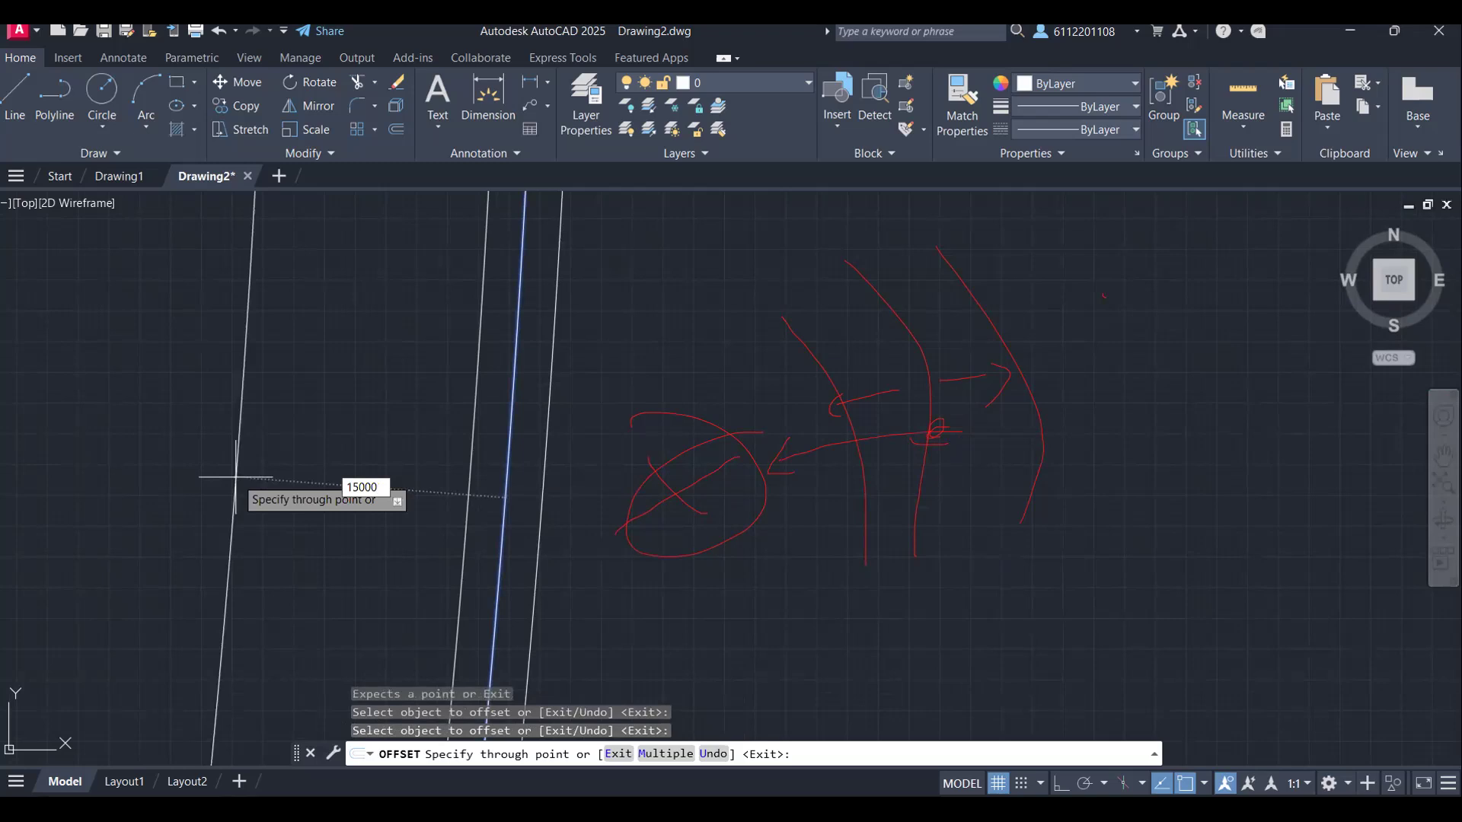
pyautogui.write('15000')
pyautogui.press('Return')
pyautogui.scroll(-3, 514, 439)
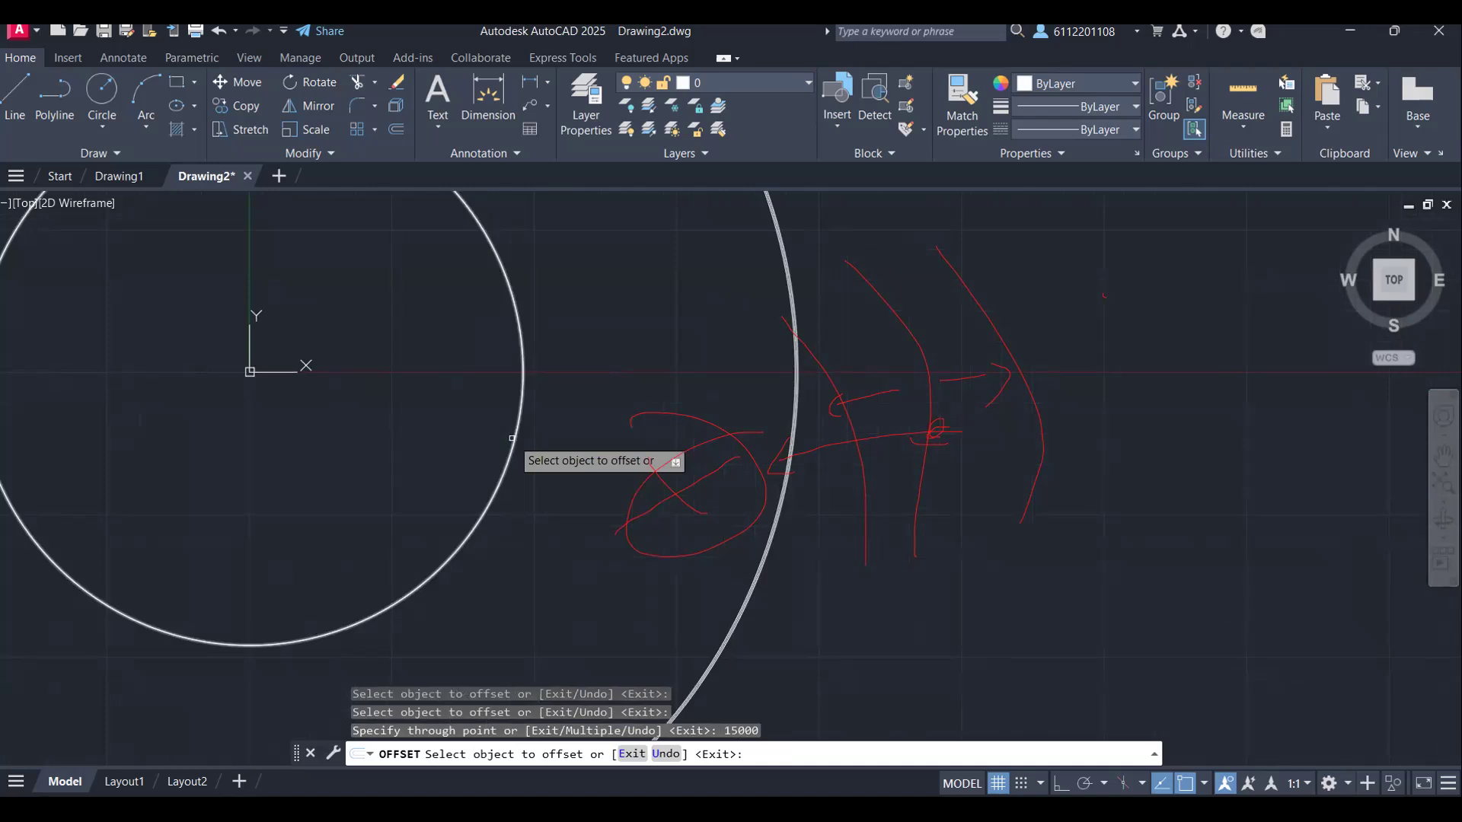
# Step: Offset the new inner circle by 75 to both its outer and inner side
pyautogui.click(512, 438)
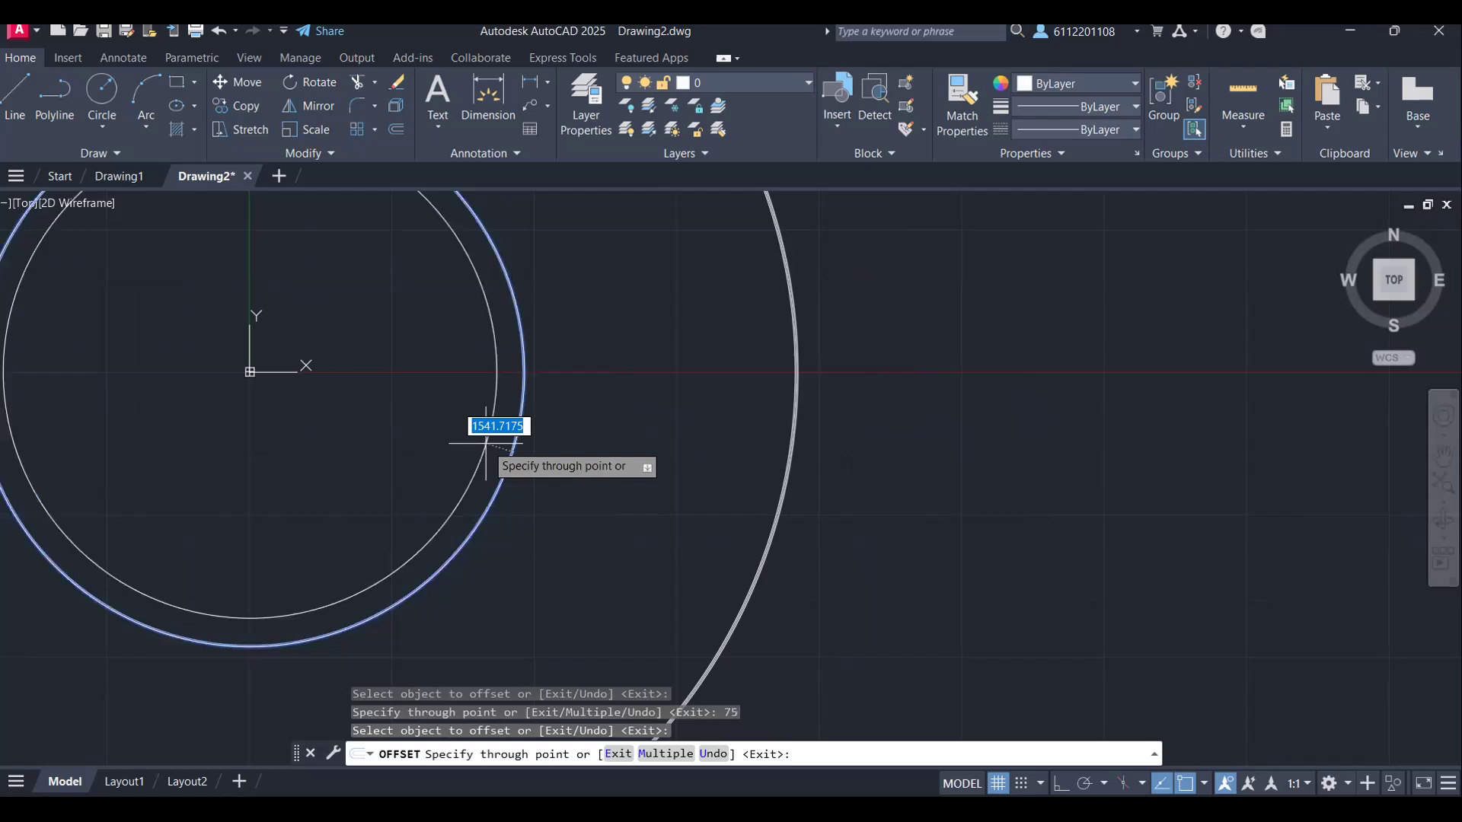
pyautogui.scroll(5, 286, 408)
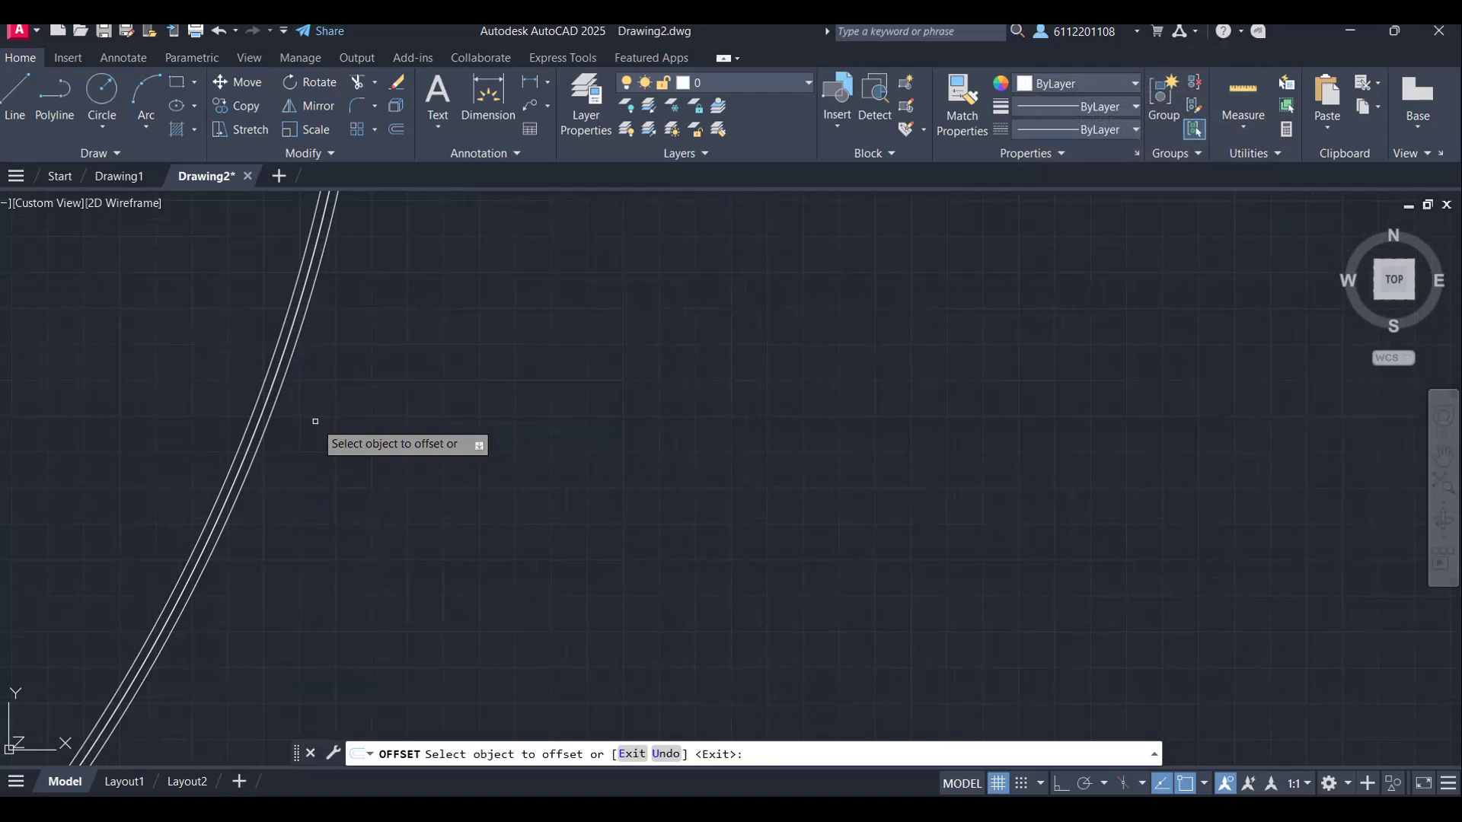
pyautogui.scroll(-5, 315, 420)
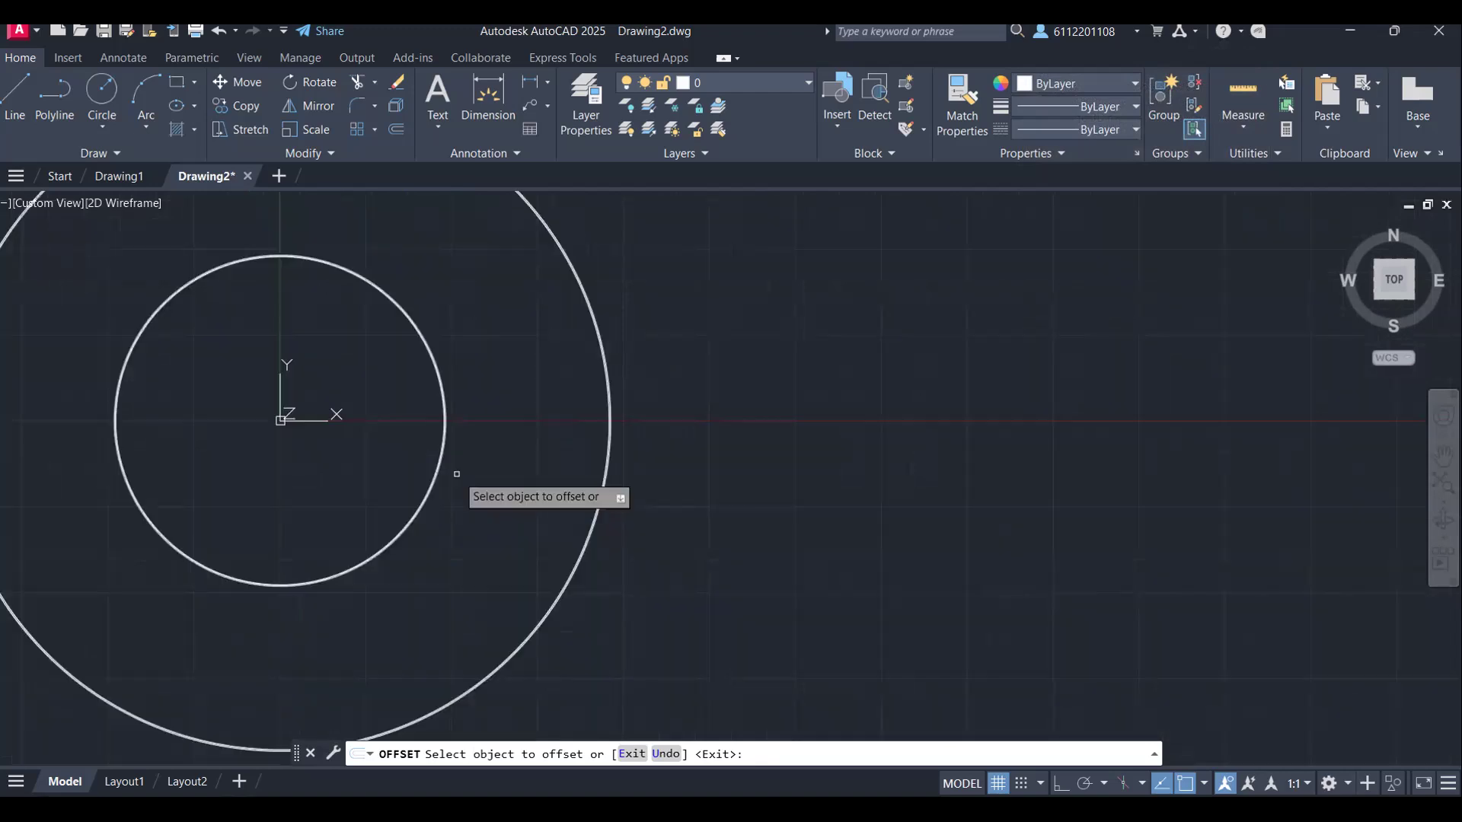
pyautogui.scroll(-3, 457, 474)
pyautogui.moveTo(481, 456)
pyautogui.mouseDown(button='middle')
pyautogui.moveTo(652, 386)
pyautogui.moveTo(647, 453)
pyautogui.mouseUp(button='middle')
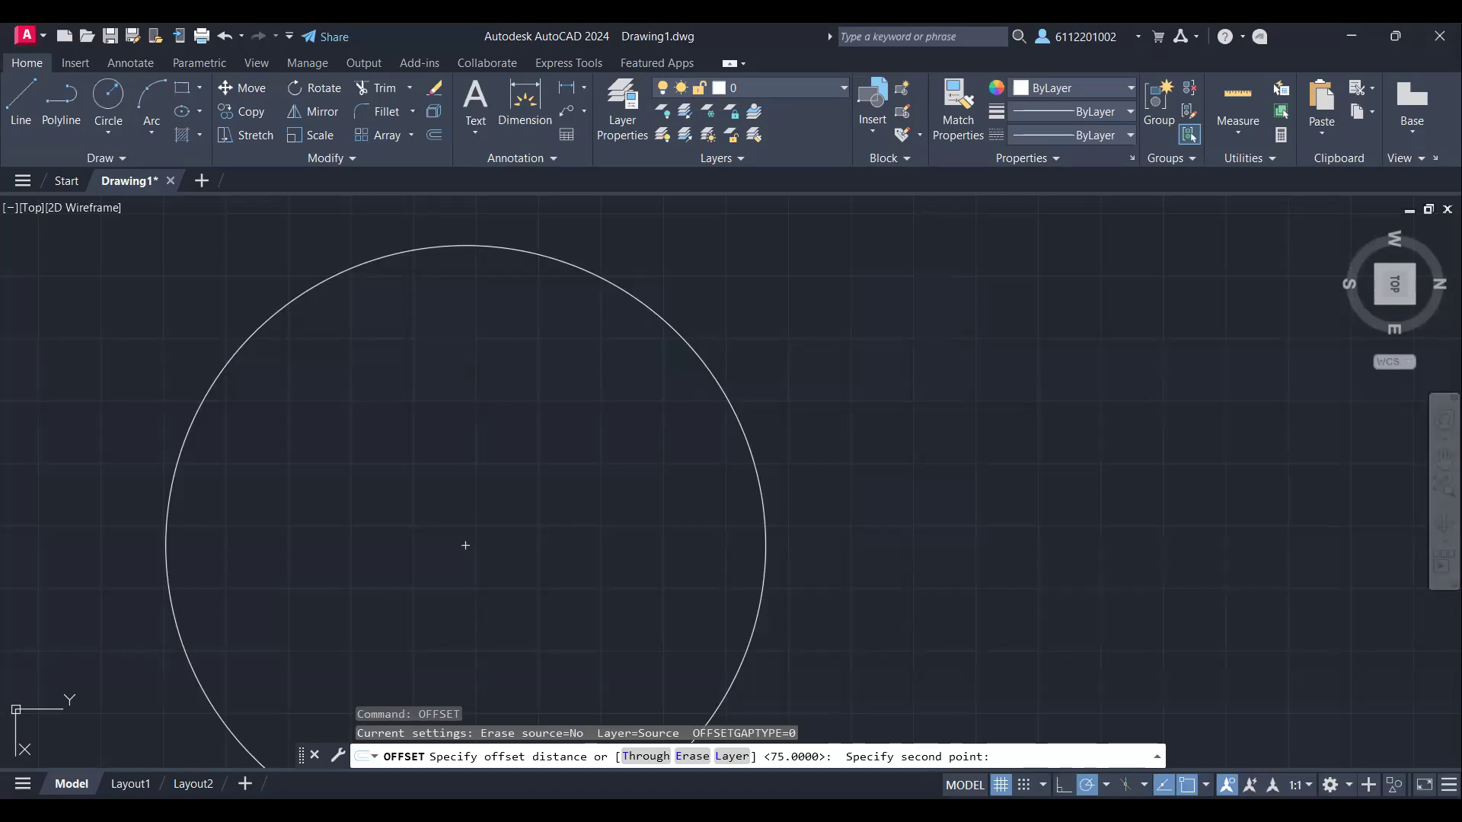
# Step: Cancel the pending offset in Drawing1 and offset its circle by 75 both inward and outward
pyautogui.press('Escape')
pyautogui.scroll(-4, 582, 496)
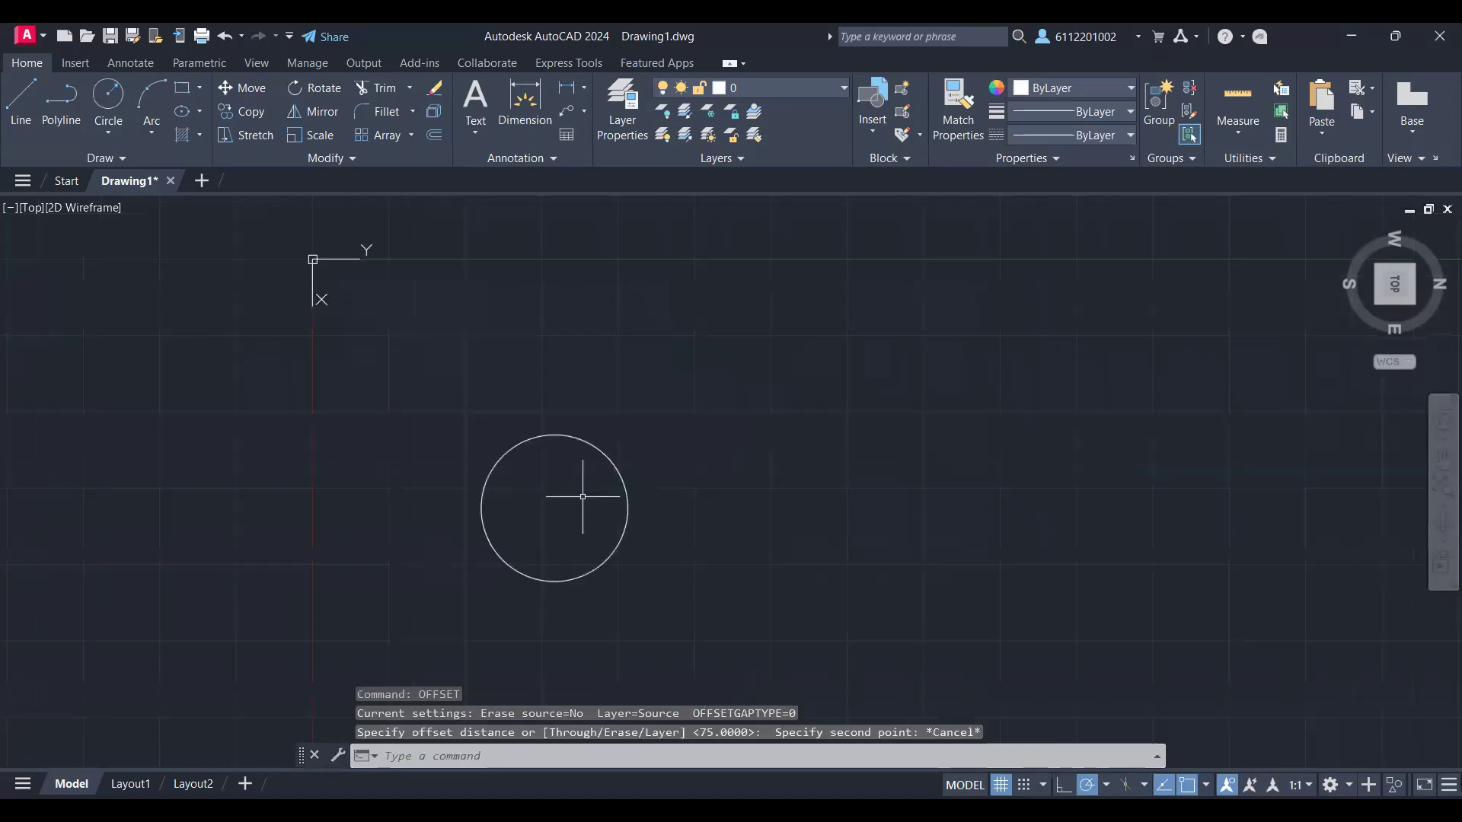
pyautogui.scroll(2, 582, 497)
pyautogui.scroll(4, 583, 497)
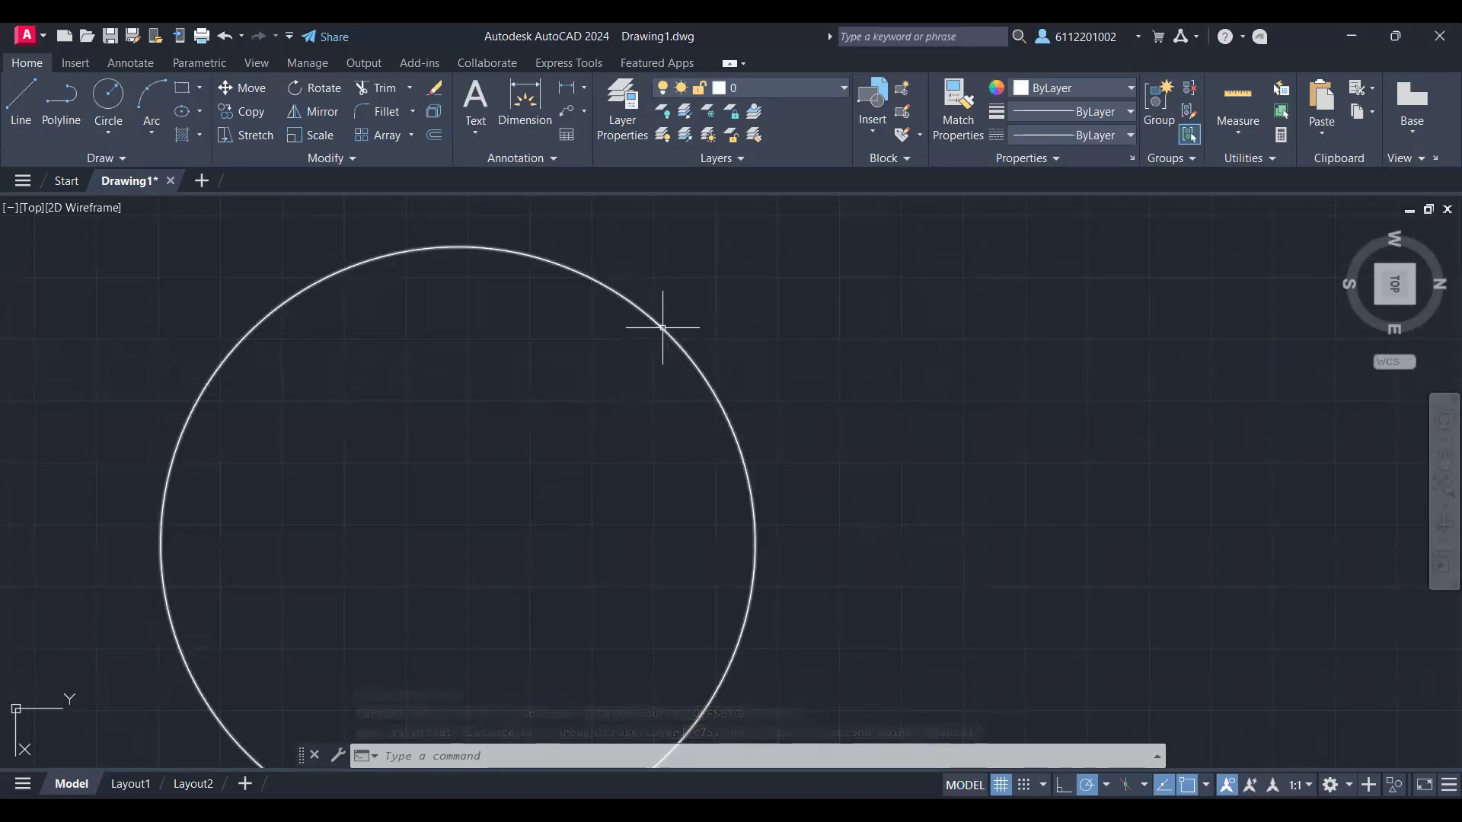
pyautogui.moveTo(662, 327)
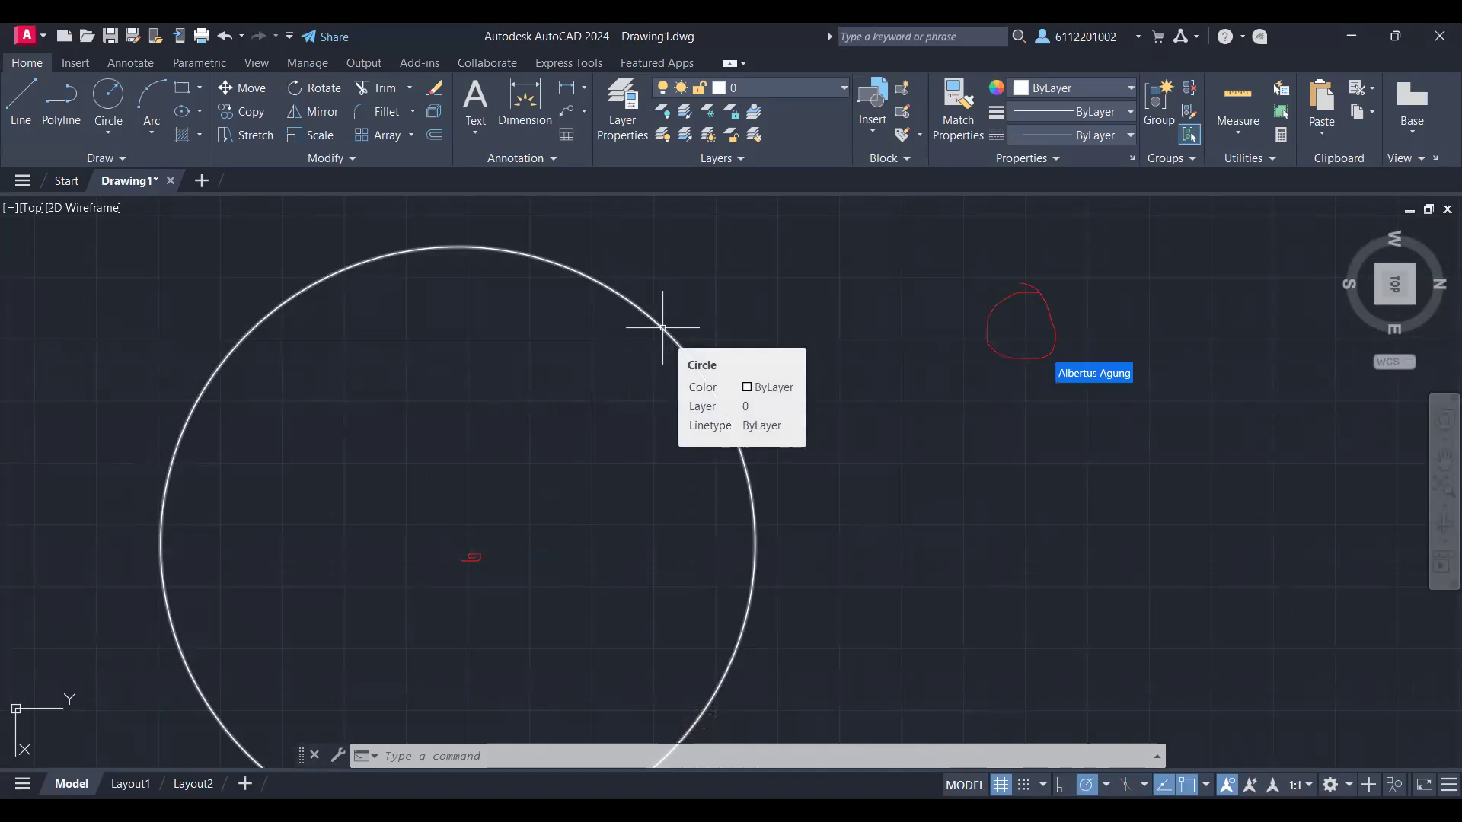
pyautogui.write('O')
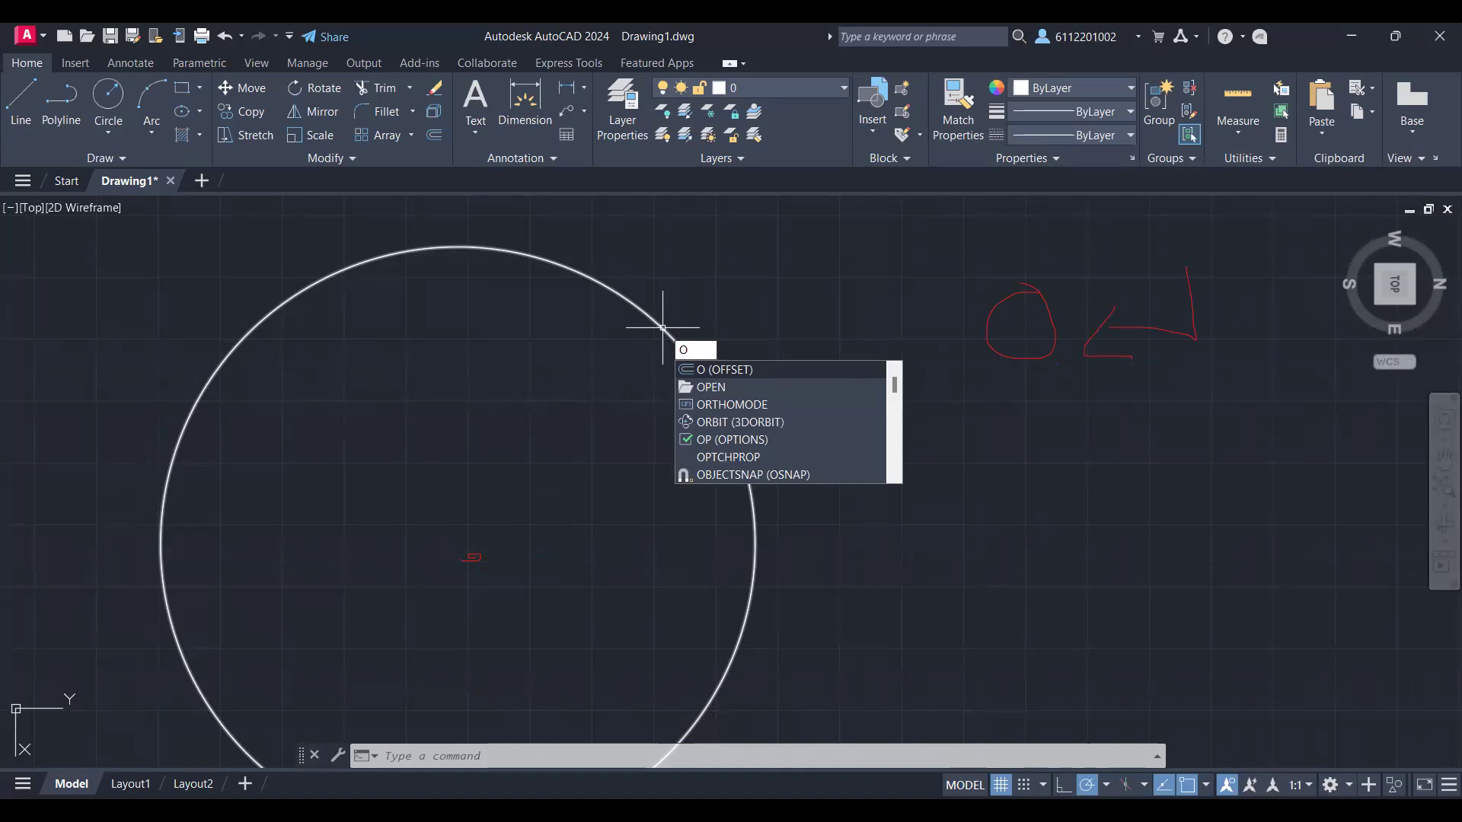
pyautogui.press('Return')
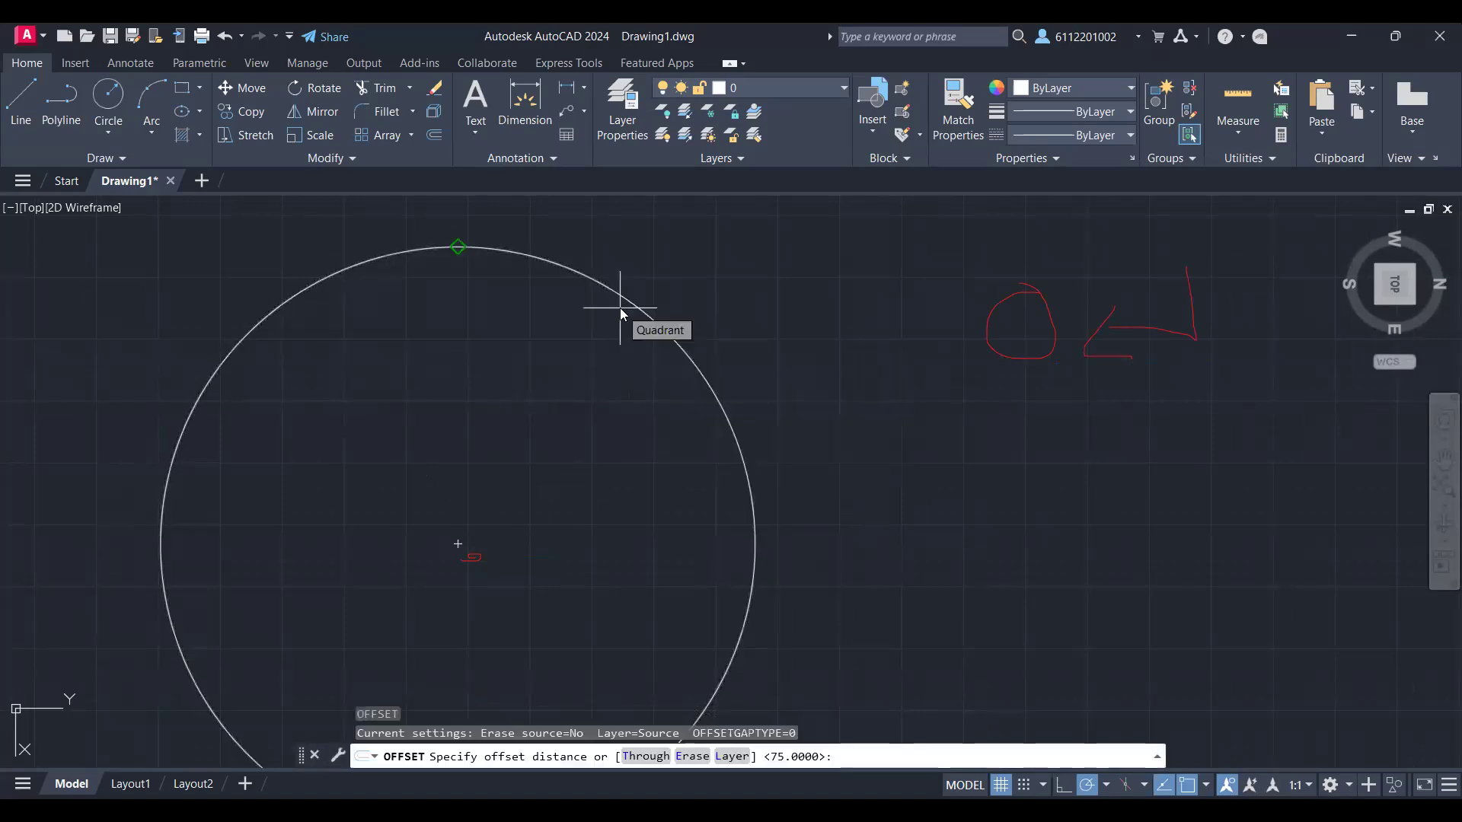
pyautogui.write('75')
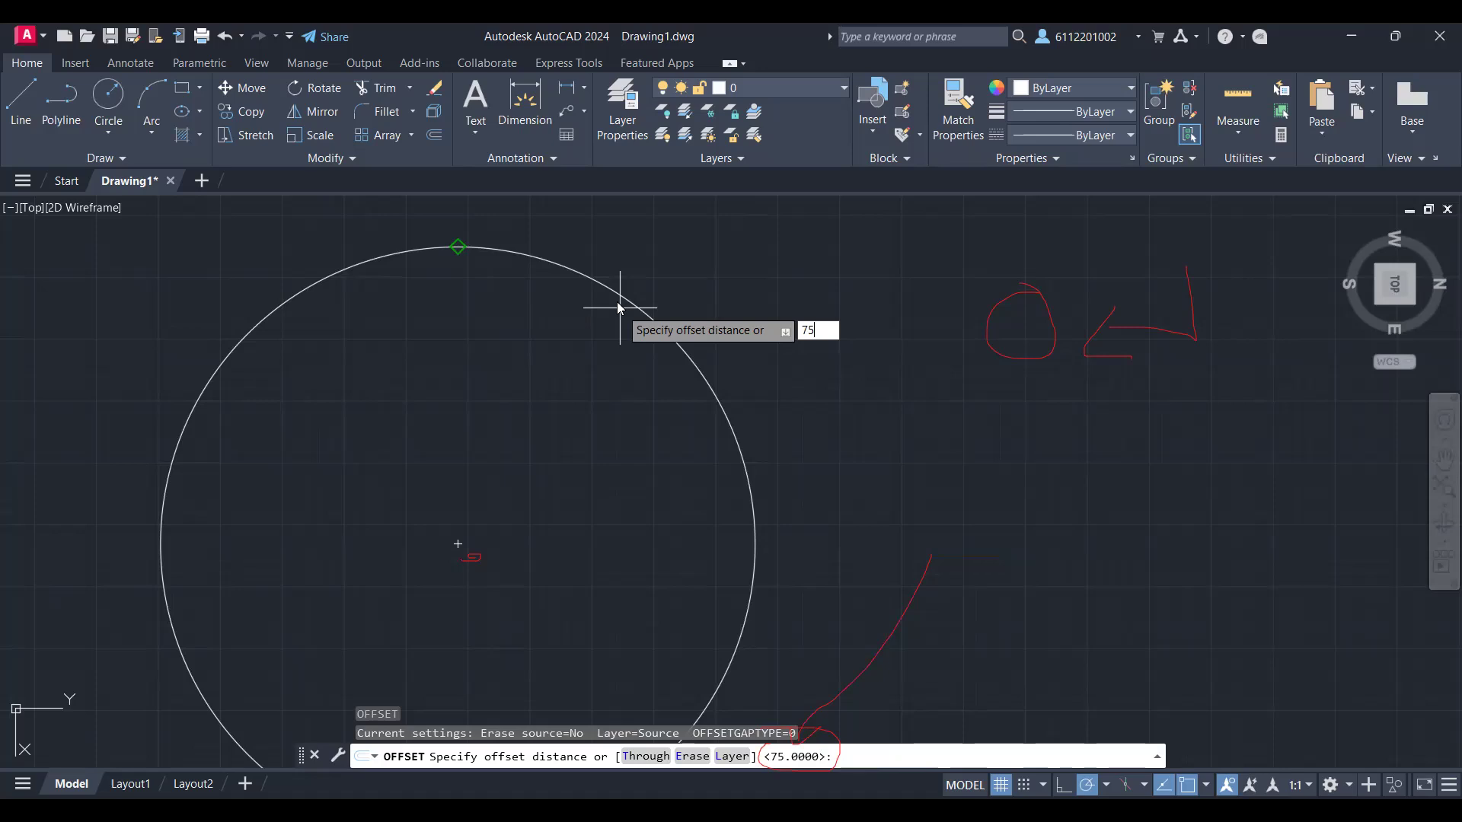
pyautogui.press('Return')
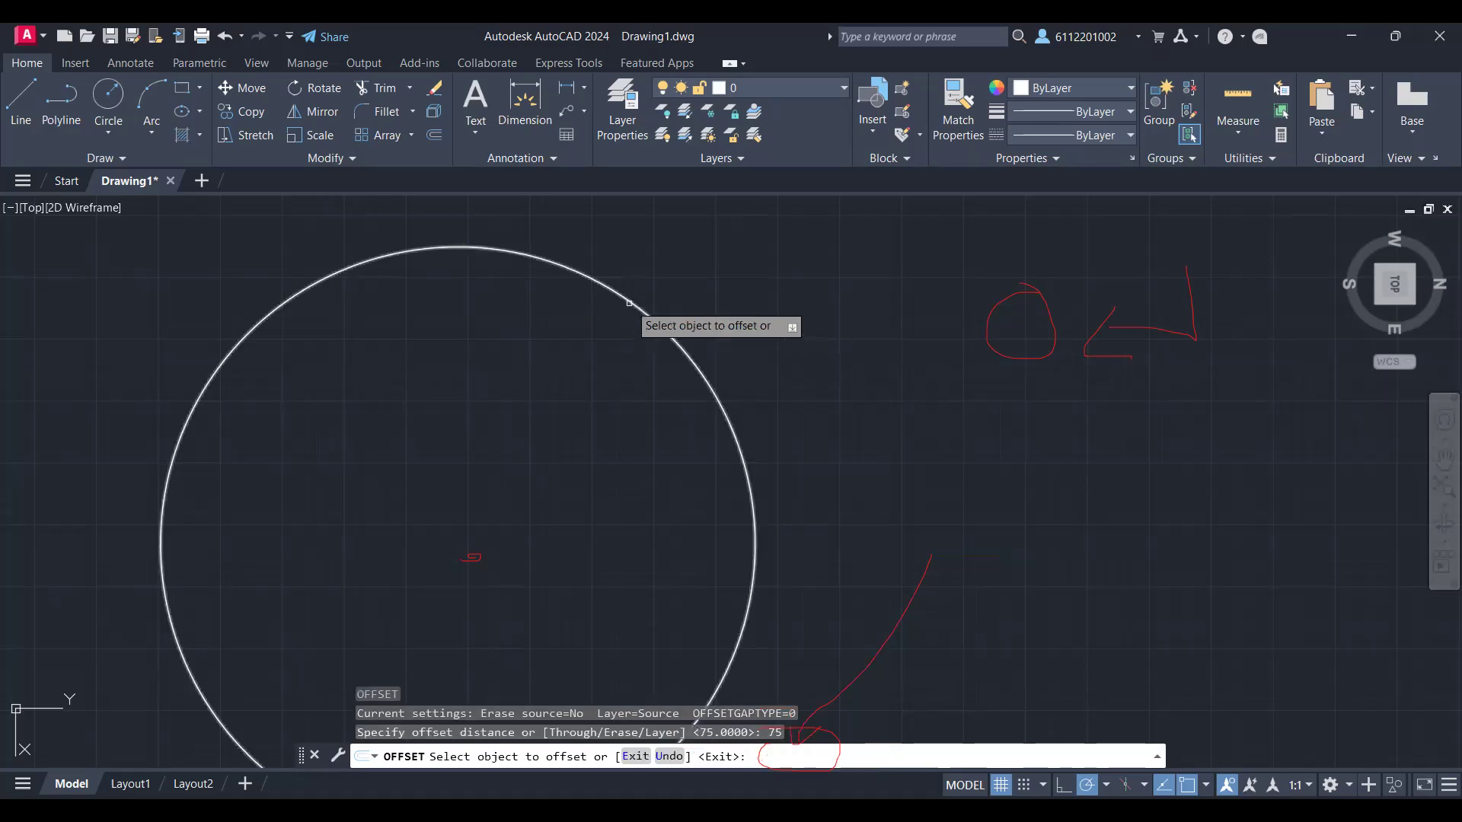
pyautogui.click(628, 303)
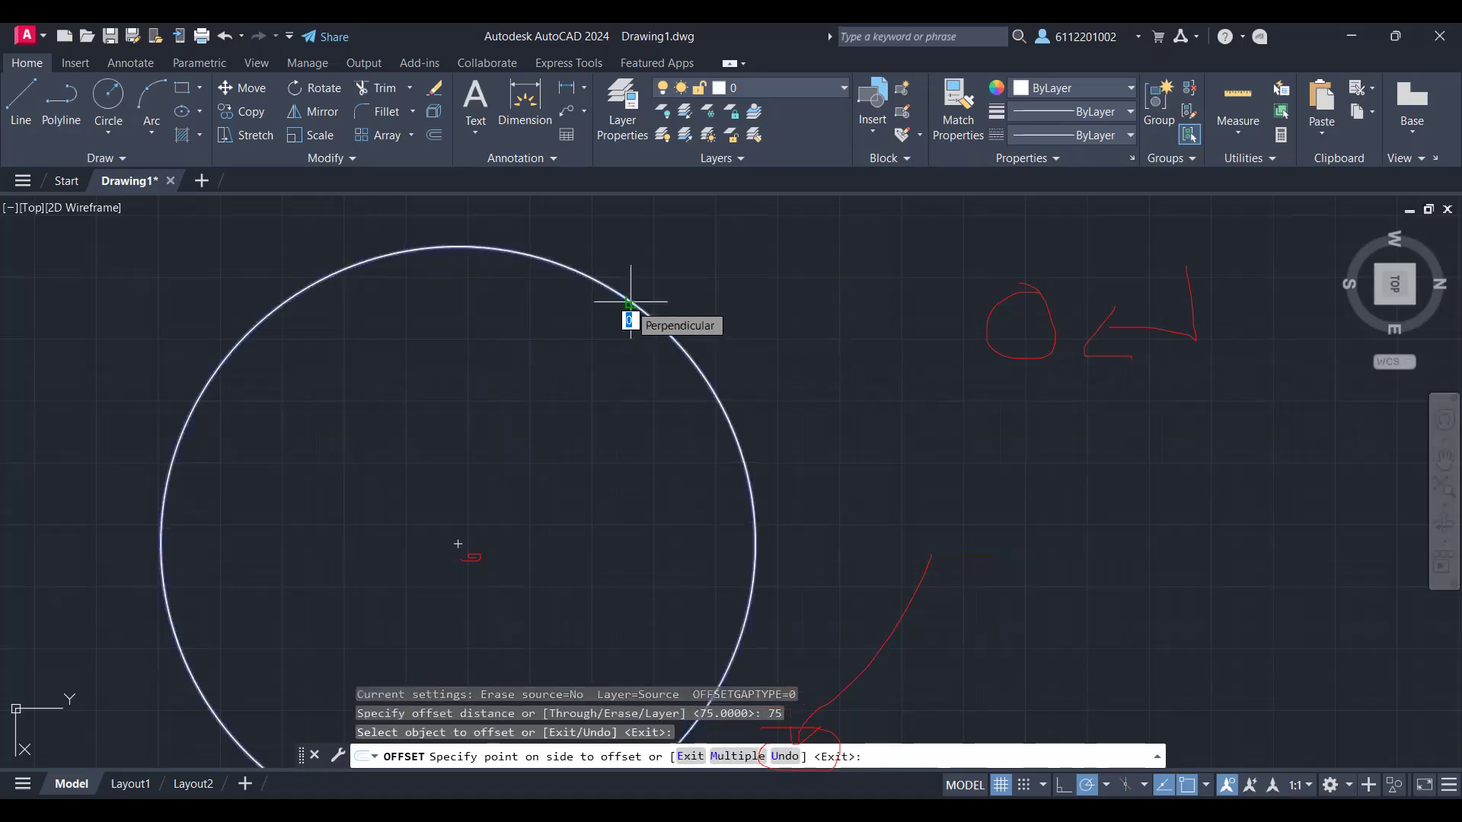
pyautogui.click(590, 339)
pyautogui.click(631, 303)
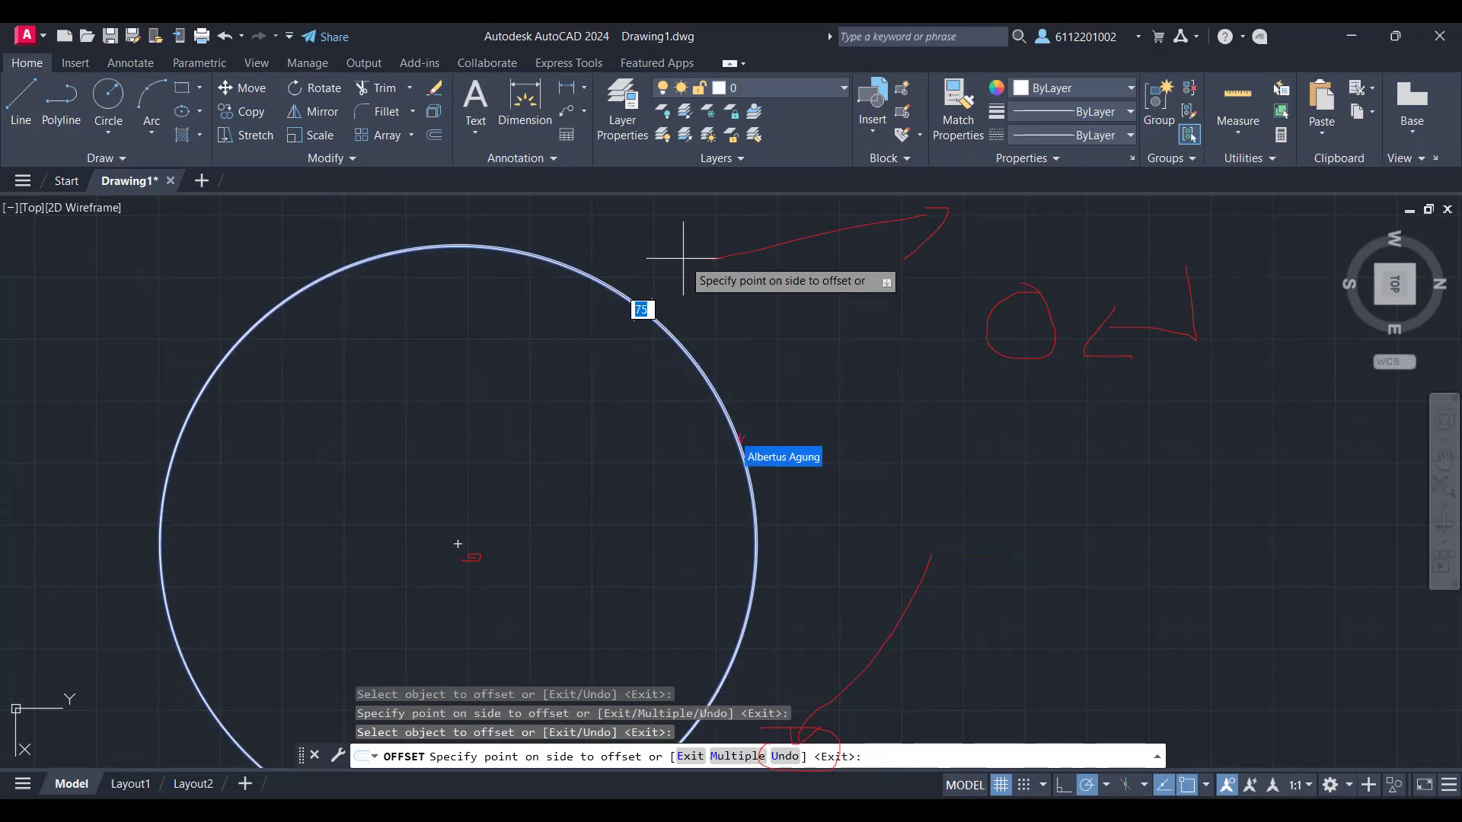
pyautogui.moveTo(767, 434); pyautogui.dragTo(941, 405)
pyautogui.press('Return')
pyautogui.scroll(6, 685, 411)
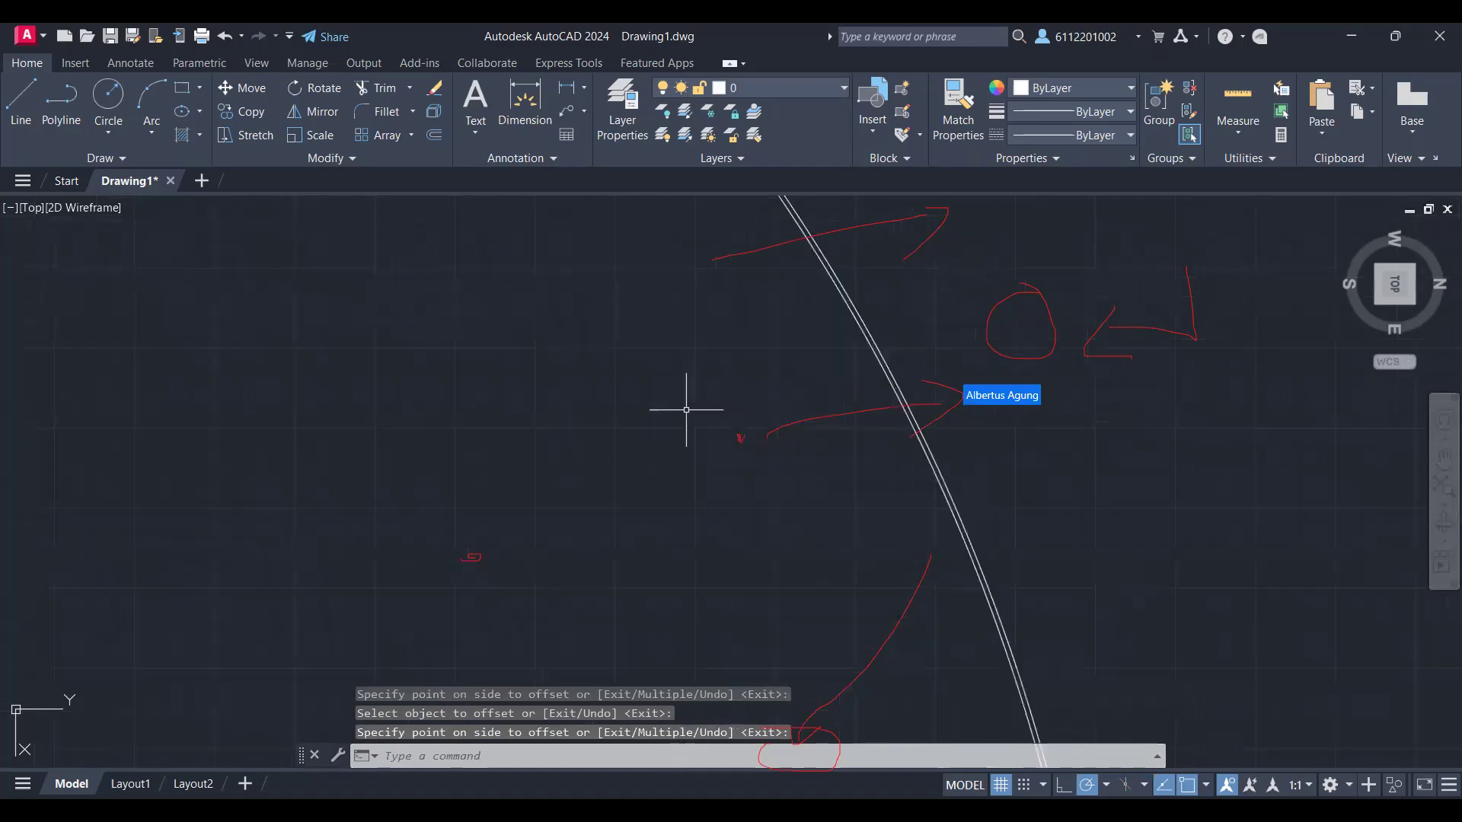
# Step: Try to offset the selected circle by another 75
pyautogui.press('Return')
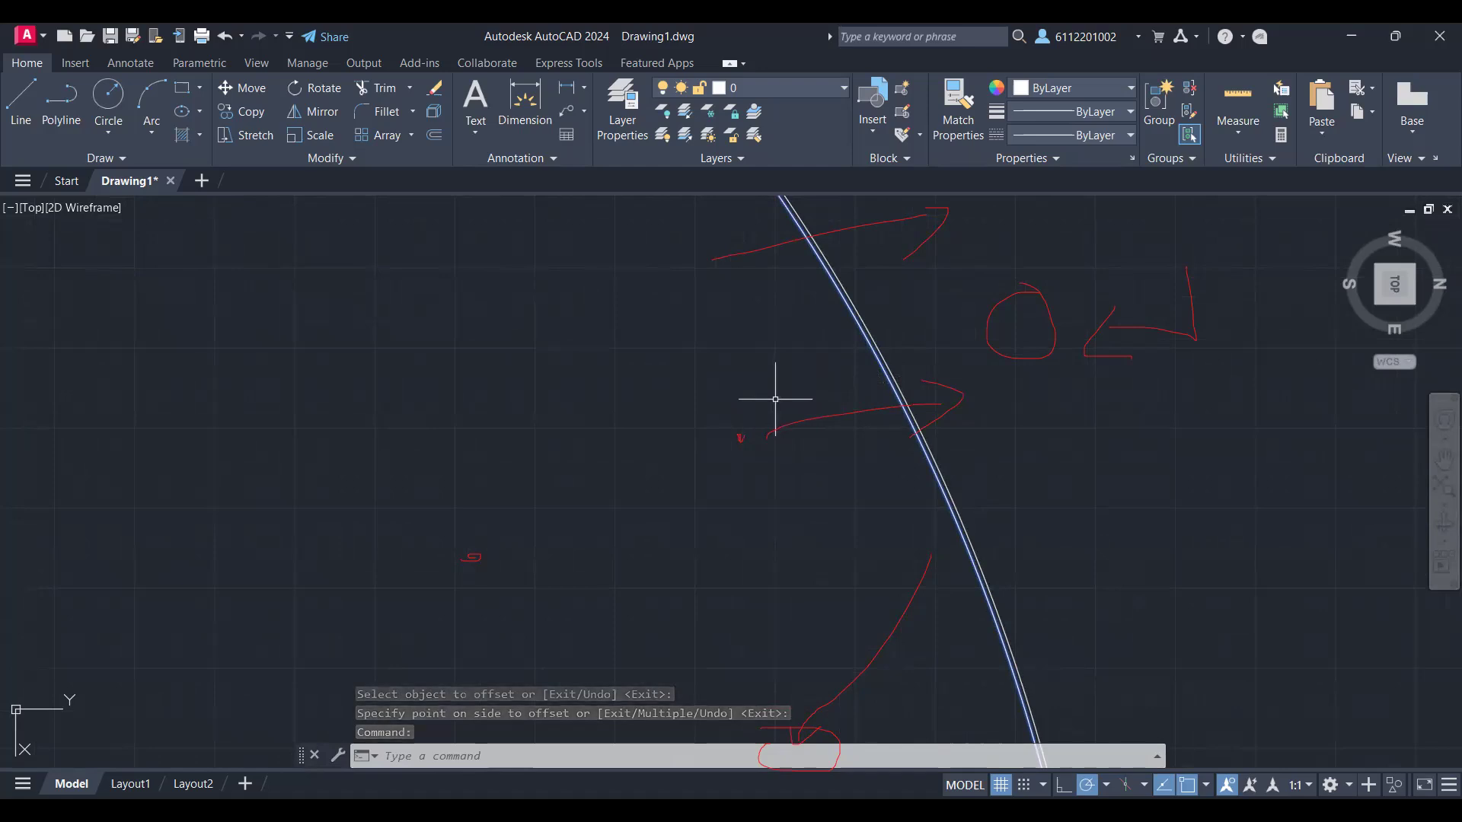
pyautogui.write('75')
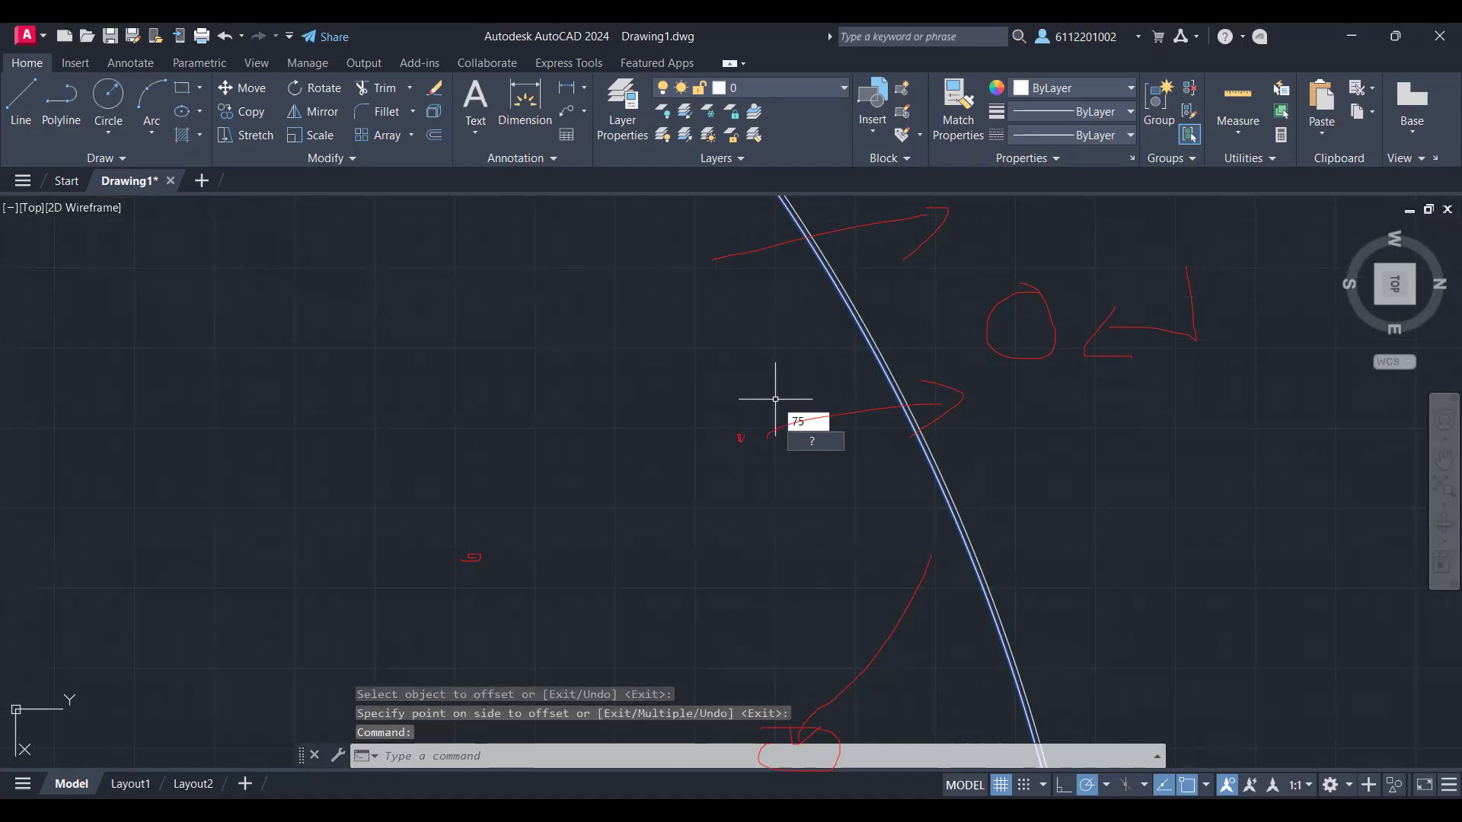
pyautogui.press('Return')
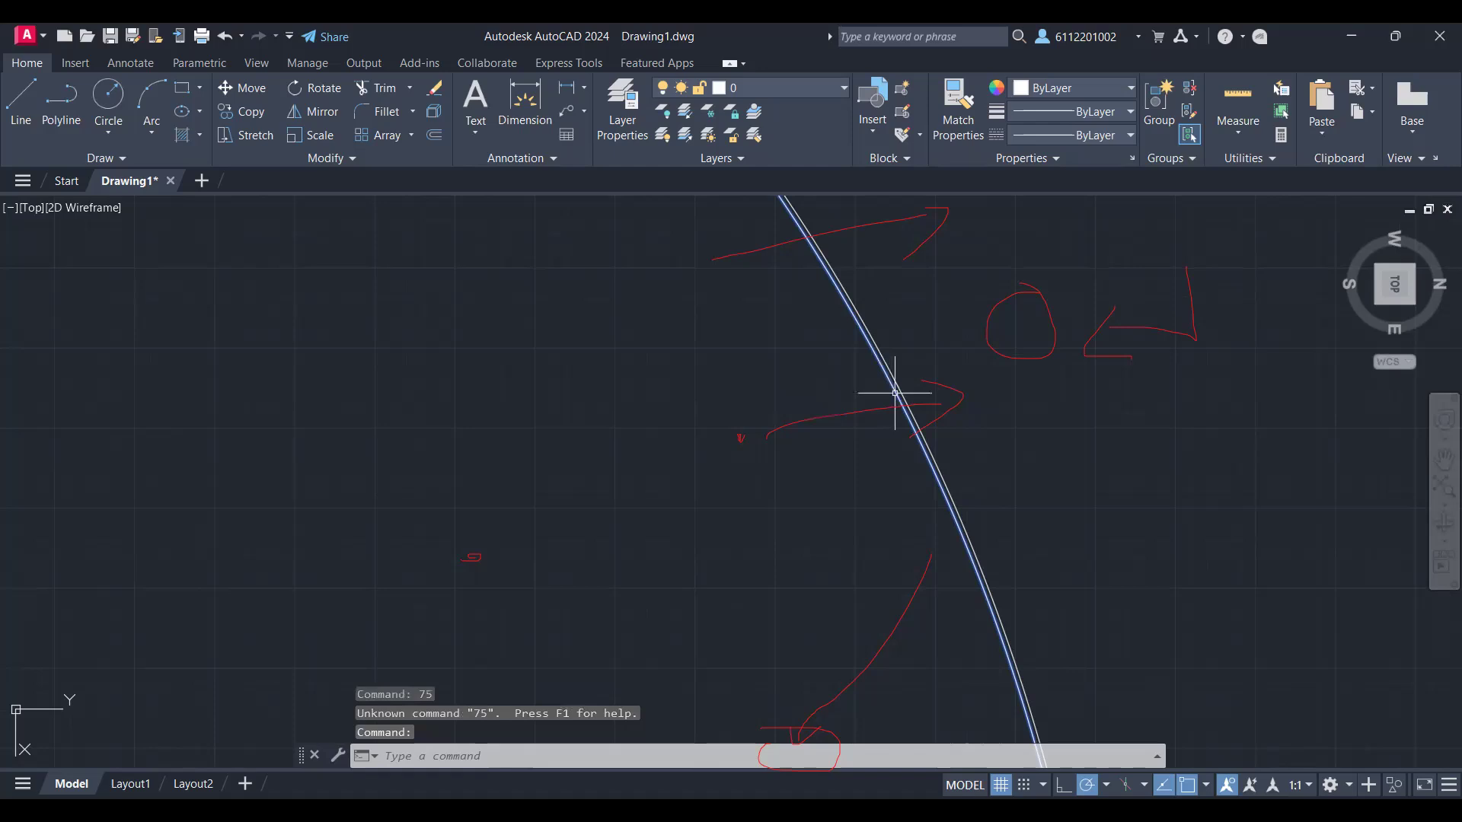
# Step: Offset the selected circle of the outer ring by 75 to the side that has no offset copy yet
pyautogui.write('o')
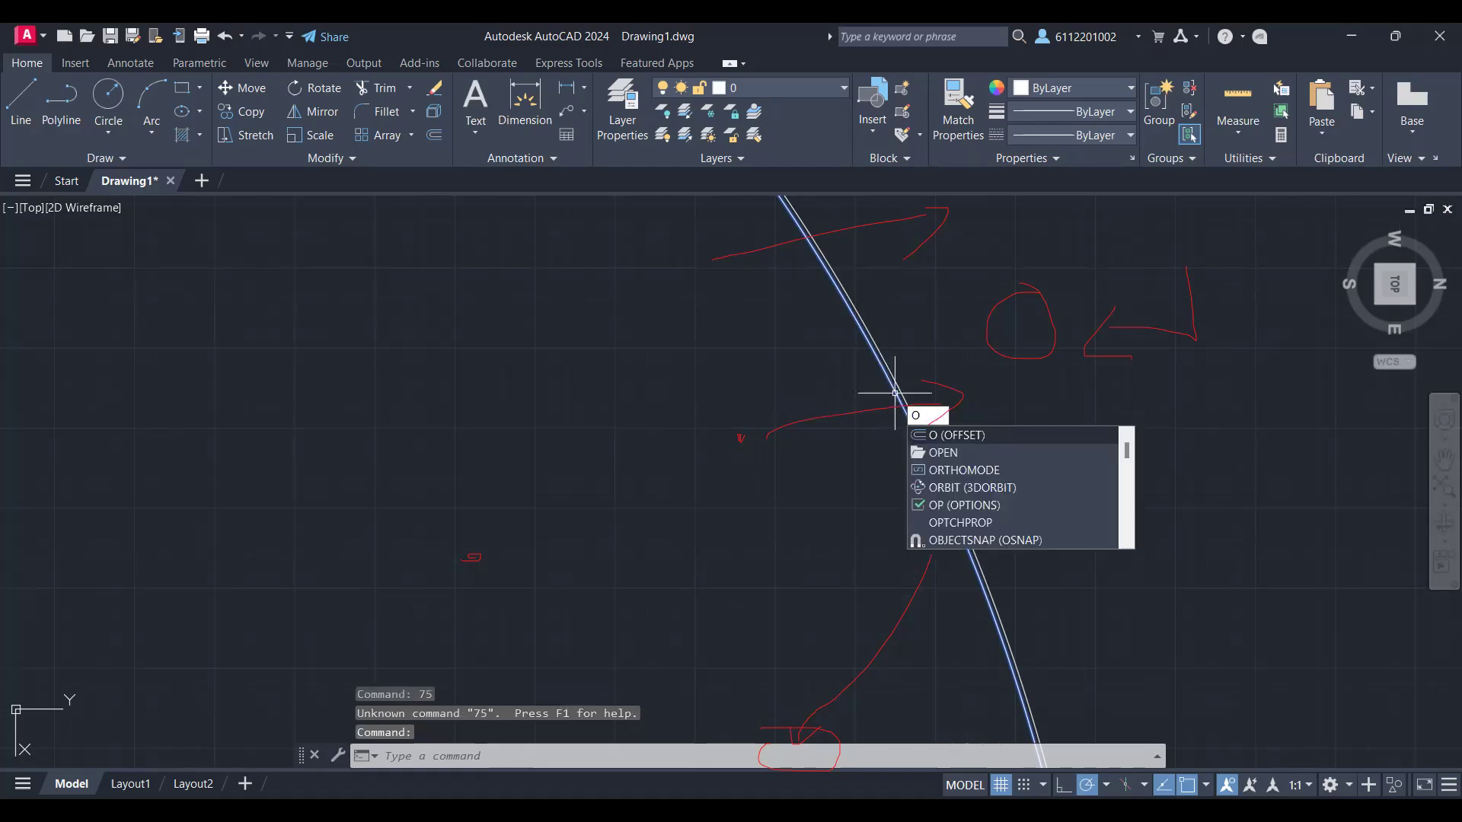
pyautogui.press('Return')
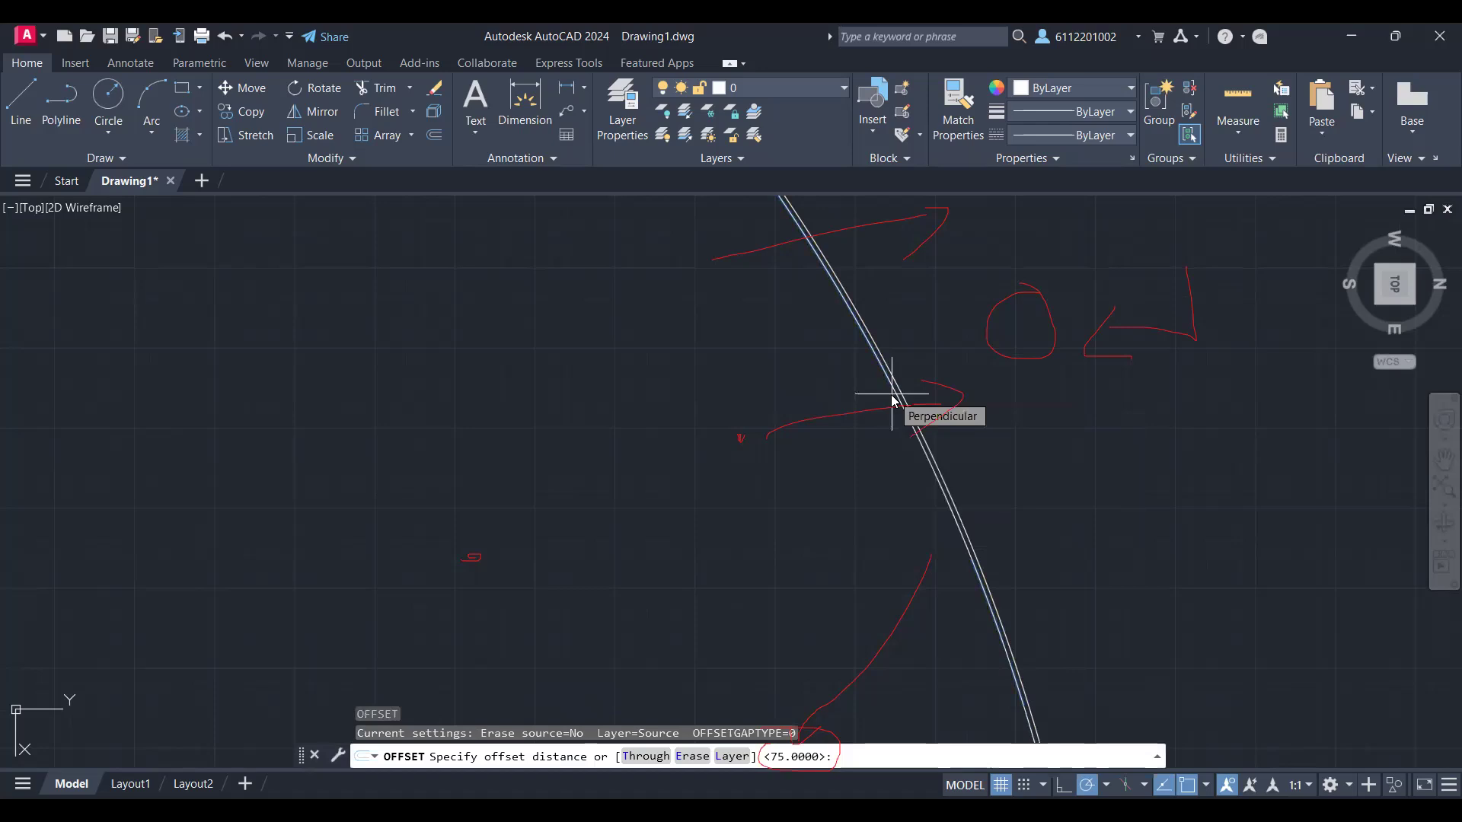
pyautogui.write('75')
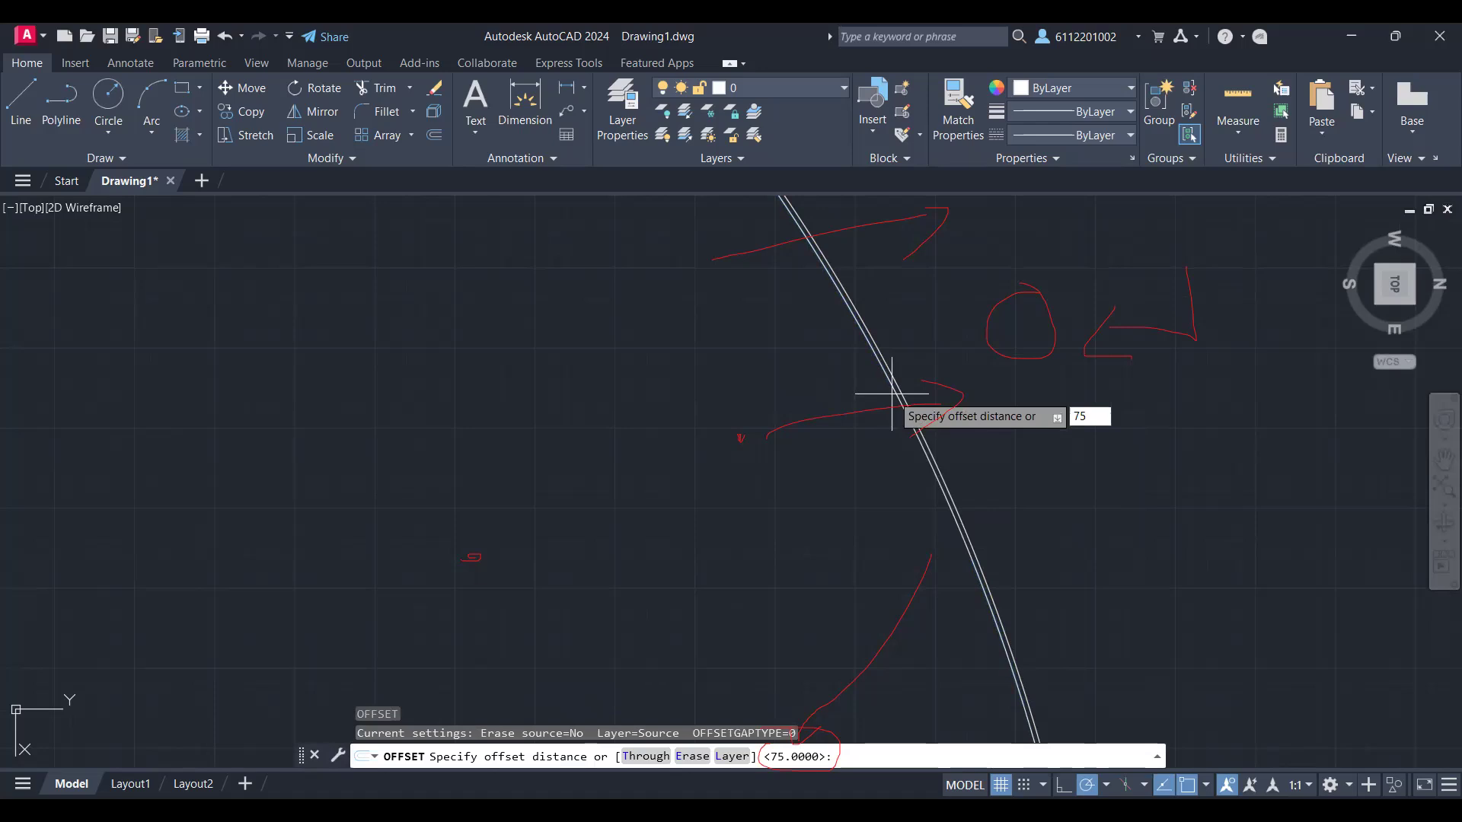
pyautogui.press('Return')
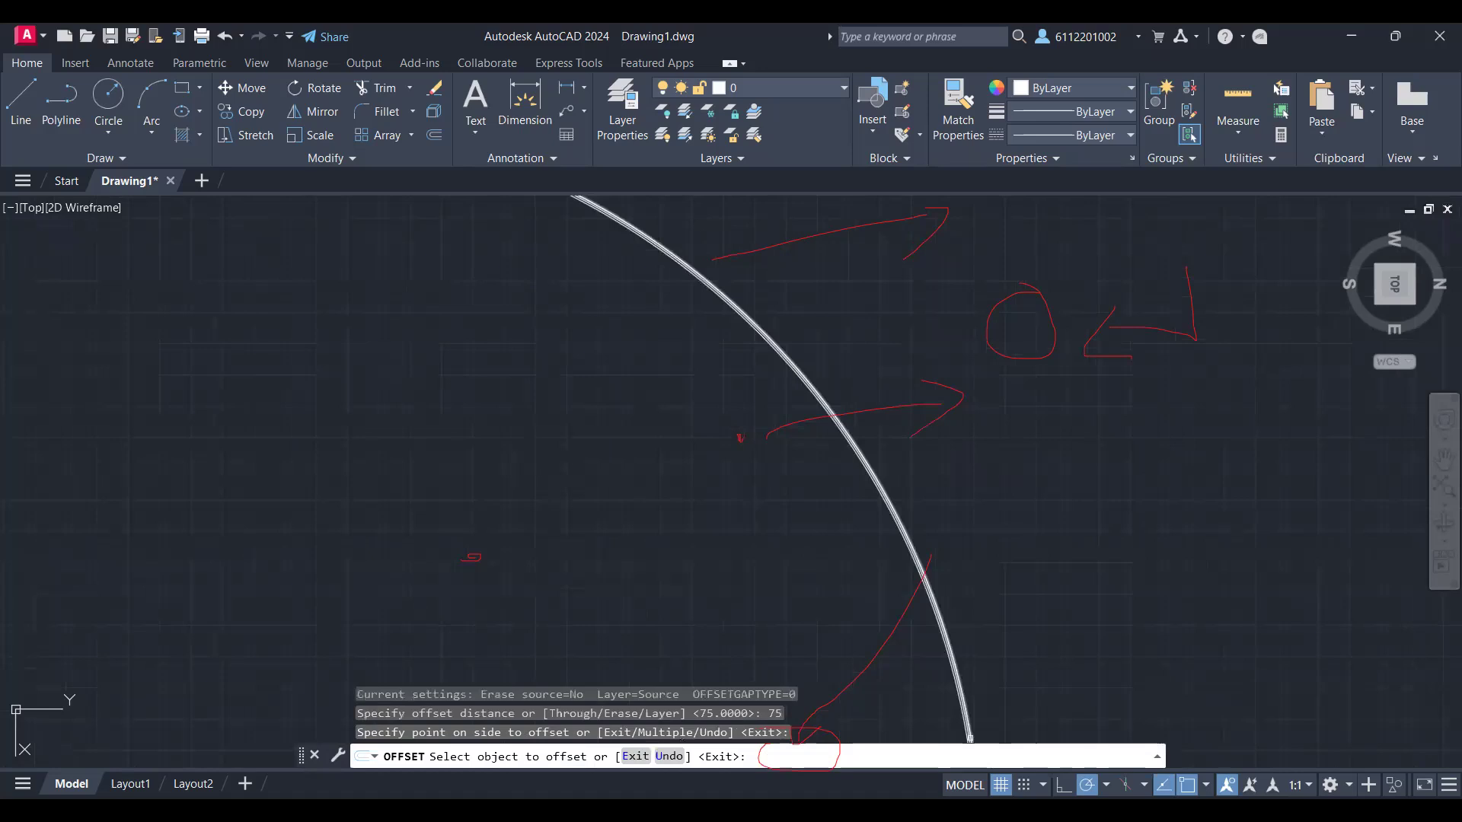
# Step: Offset the middle circle of the outer three inward by 15000
pyautogui.scroll(3, 969, 686)
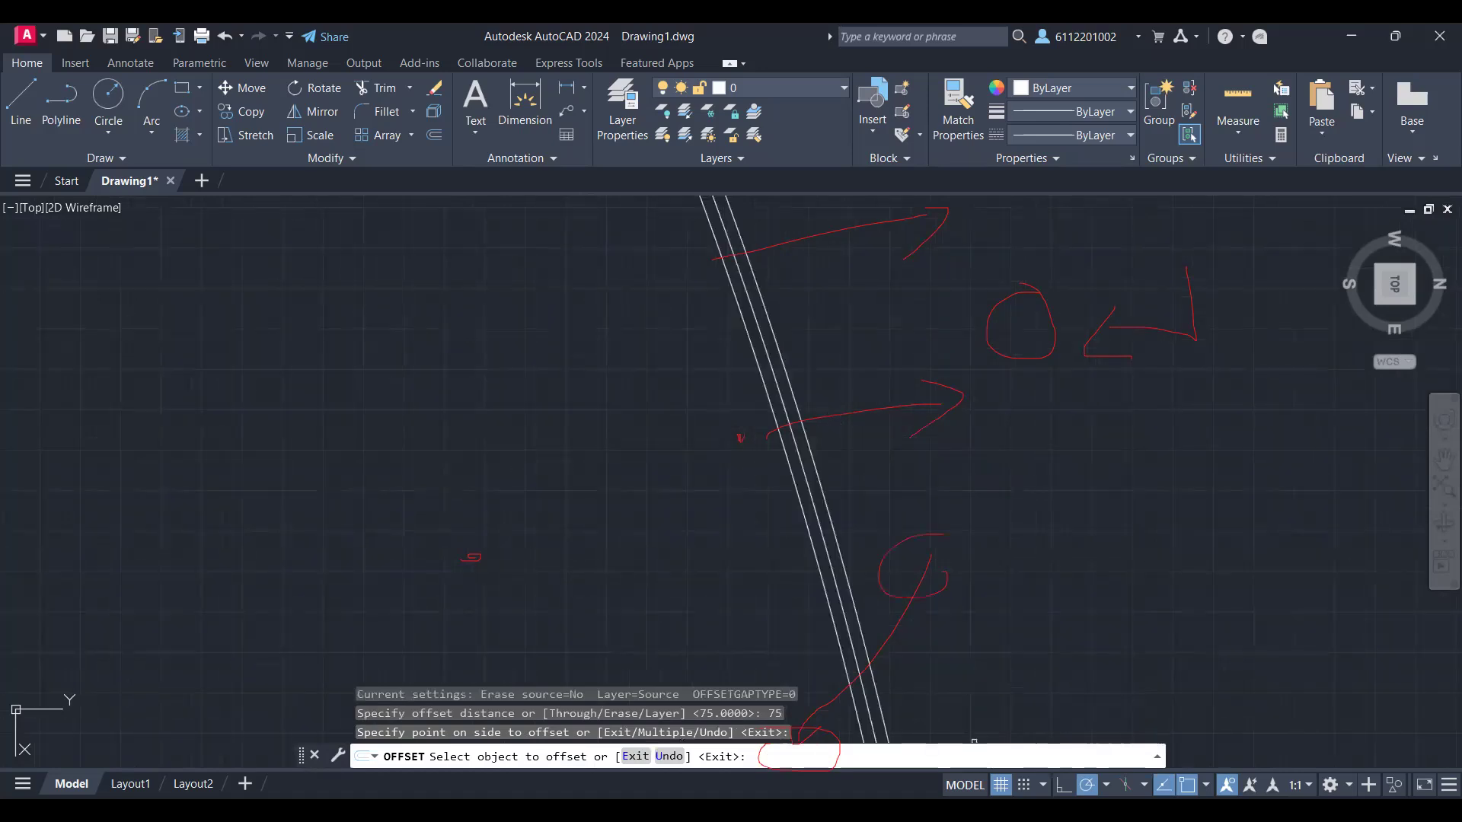
pyautogui.scroll(-2, 914, 570)
pyautogui.scroll(-2, 911, 568)
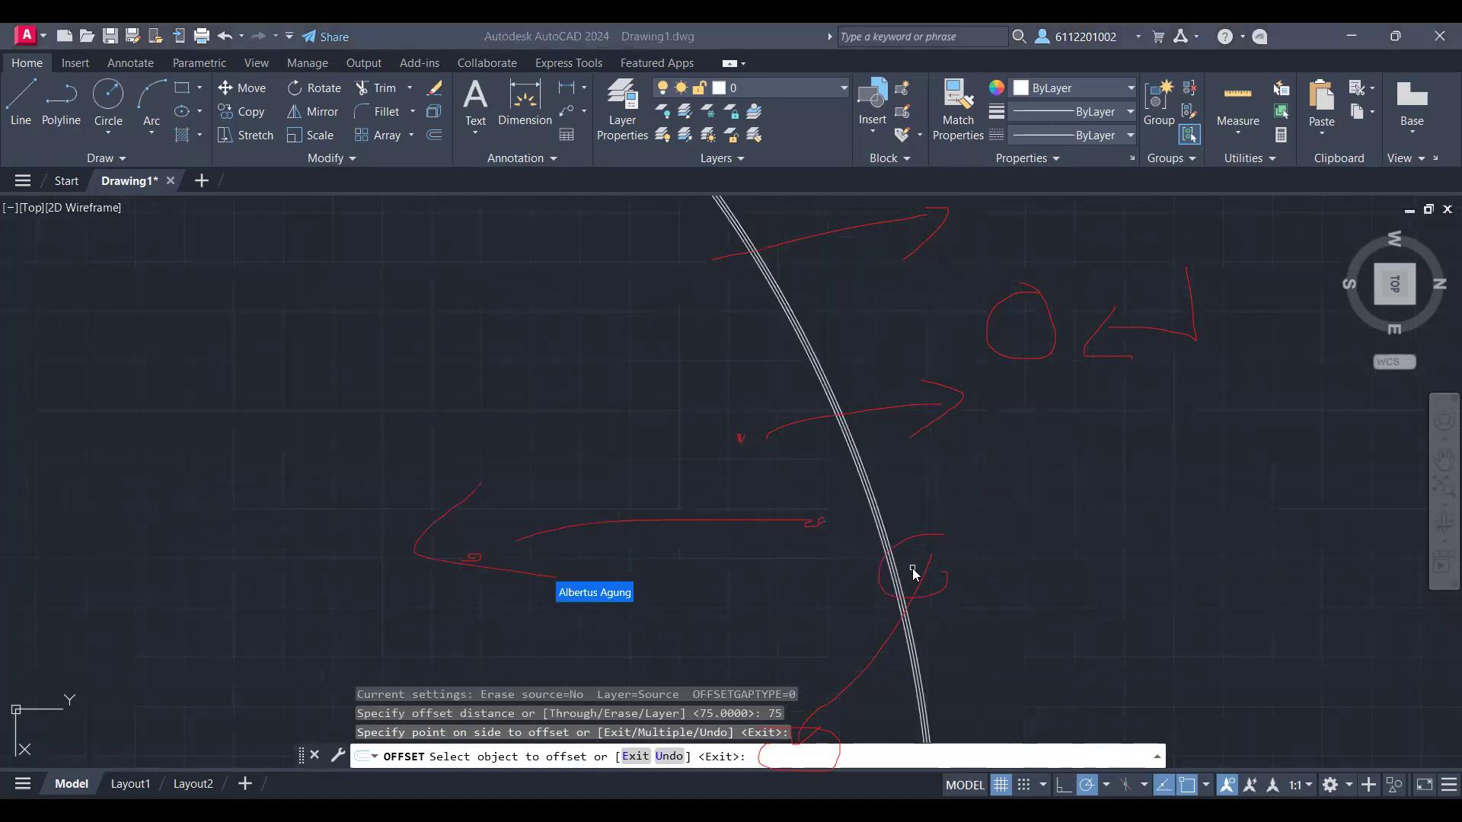
pyautogui.scroll(5, 912, 568)
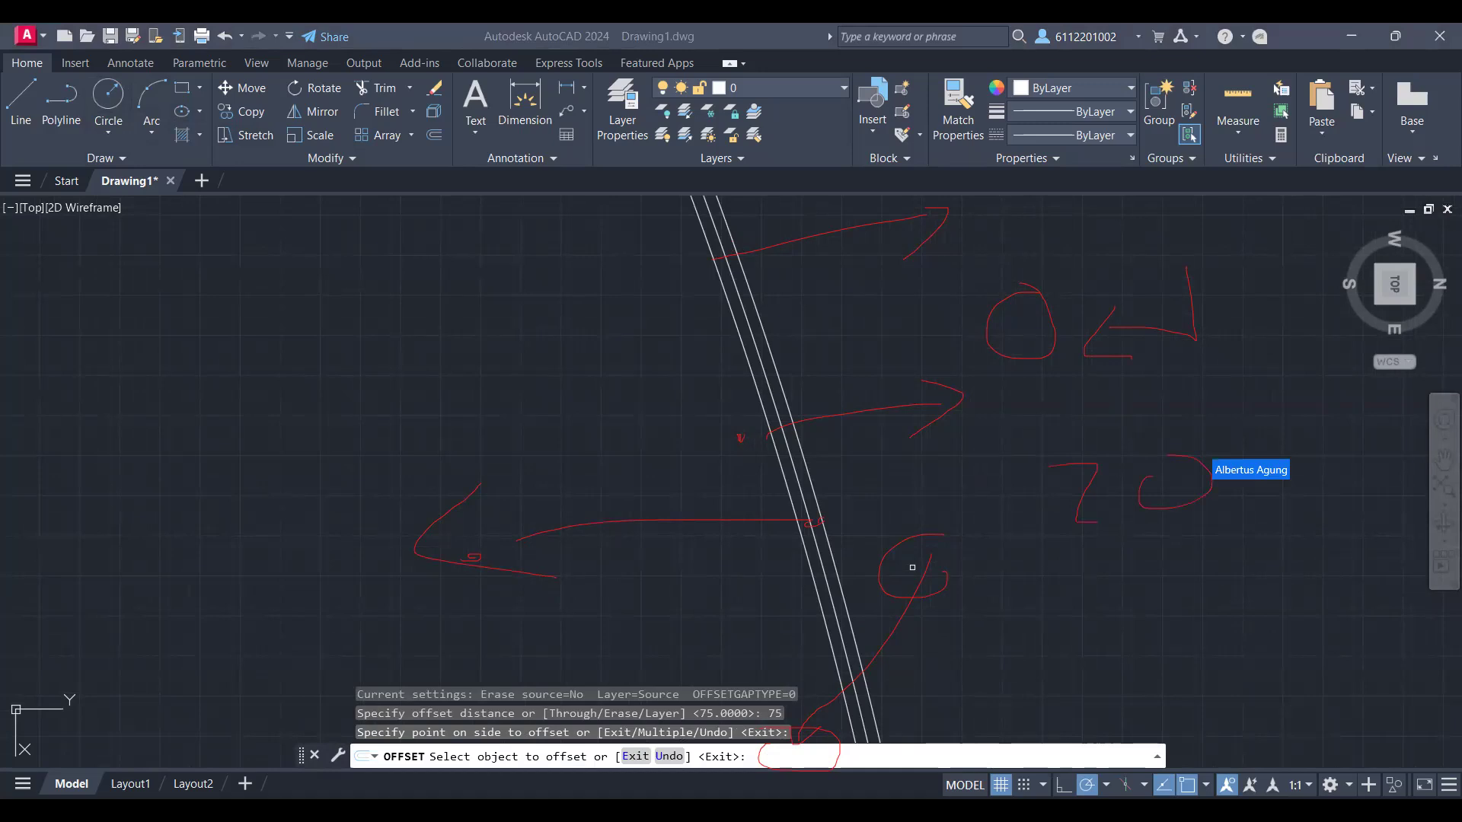
pyautogui.write('15')
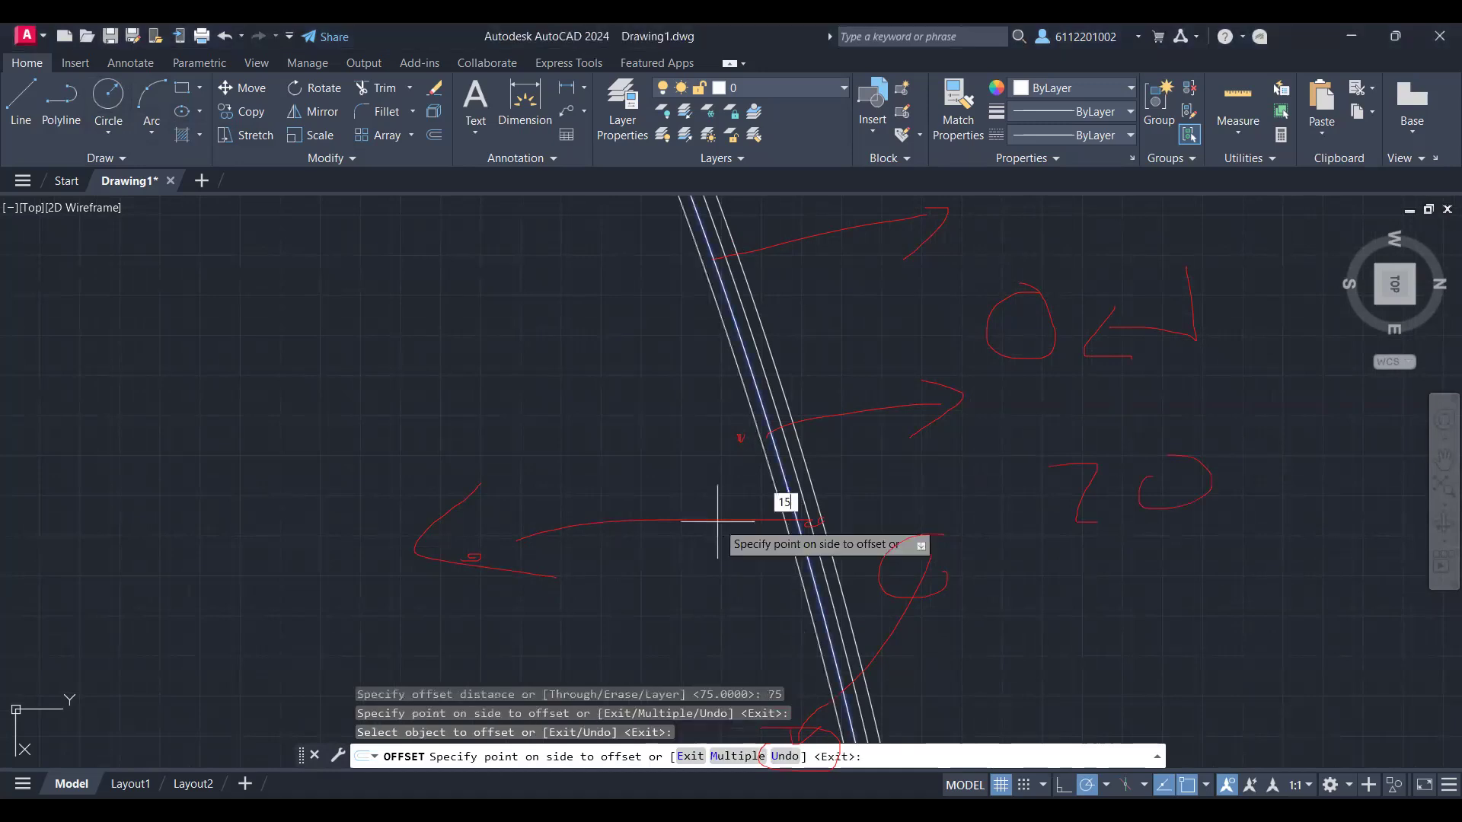
pyautogui.write('000')
pyautogui.press('Return')
pyautogui.scroll(-5, 615, 511)
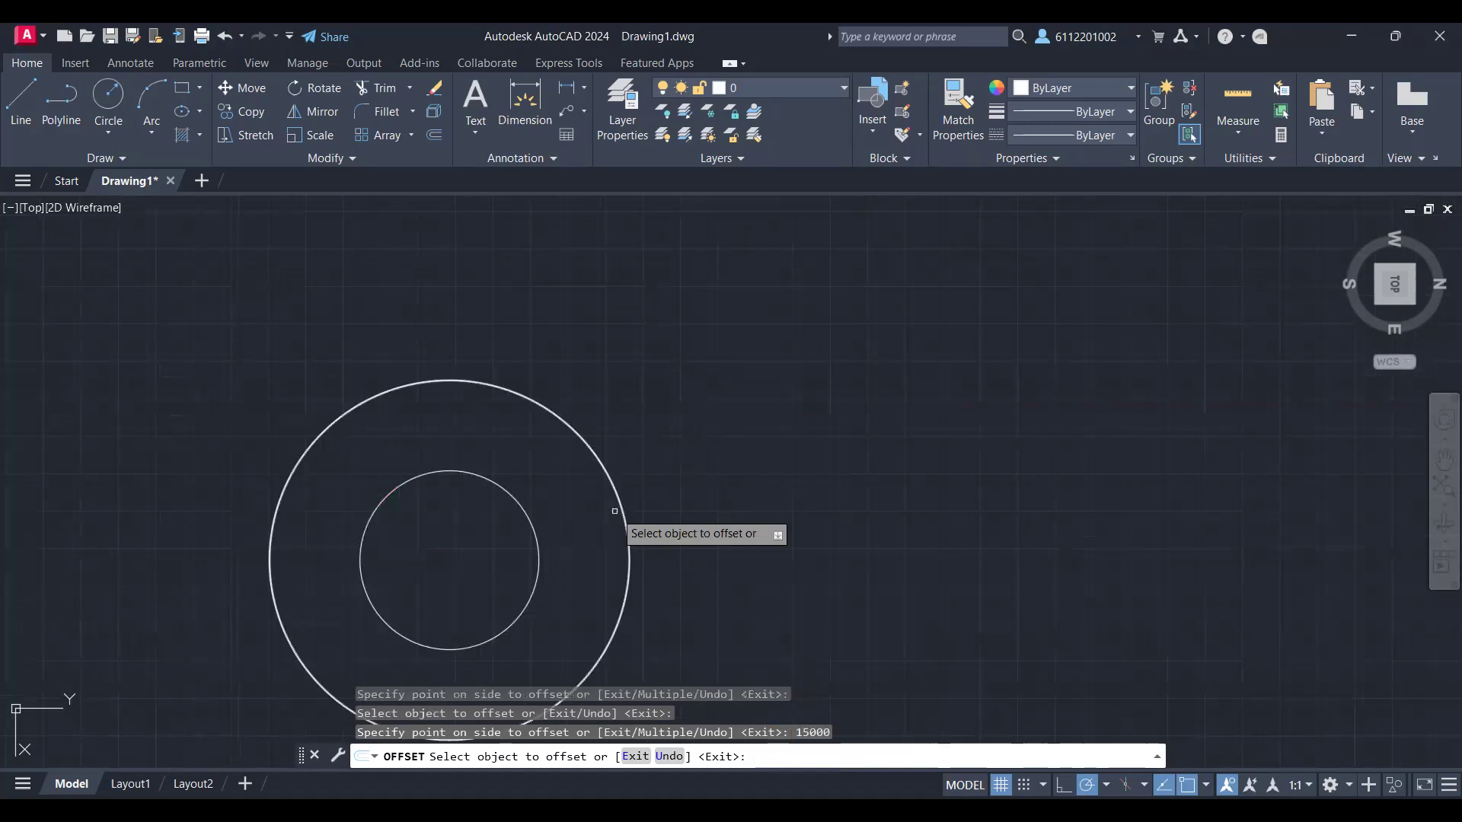
# Step: Offset the new inner circle by 75 to its inner side
pyautogui.moveTo(615, 510); pyautogui.dragTo(819, 449, button='middle')
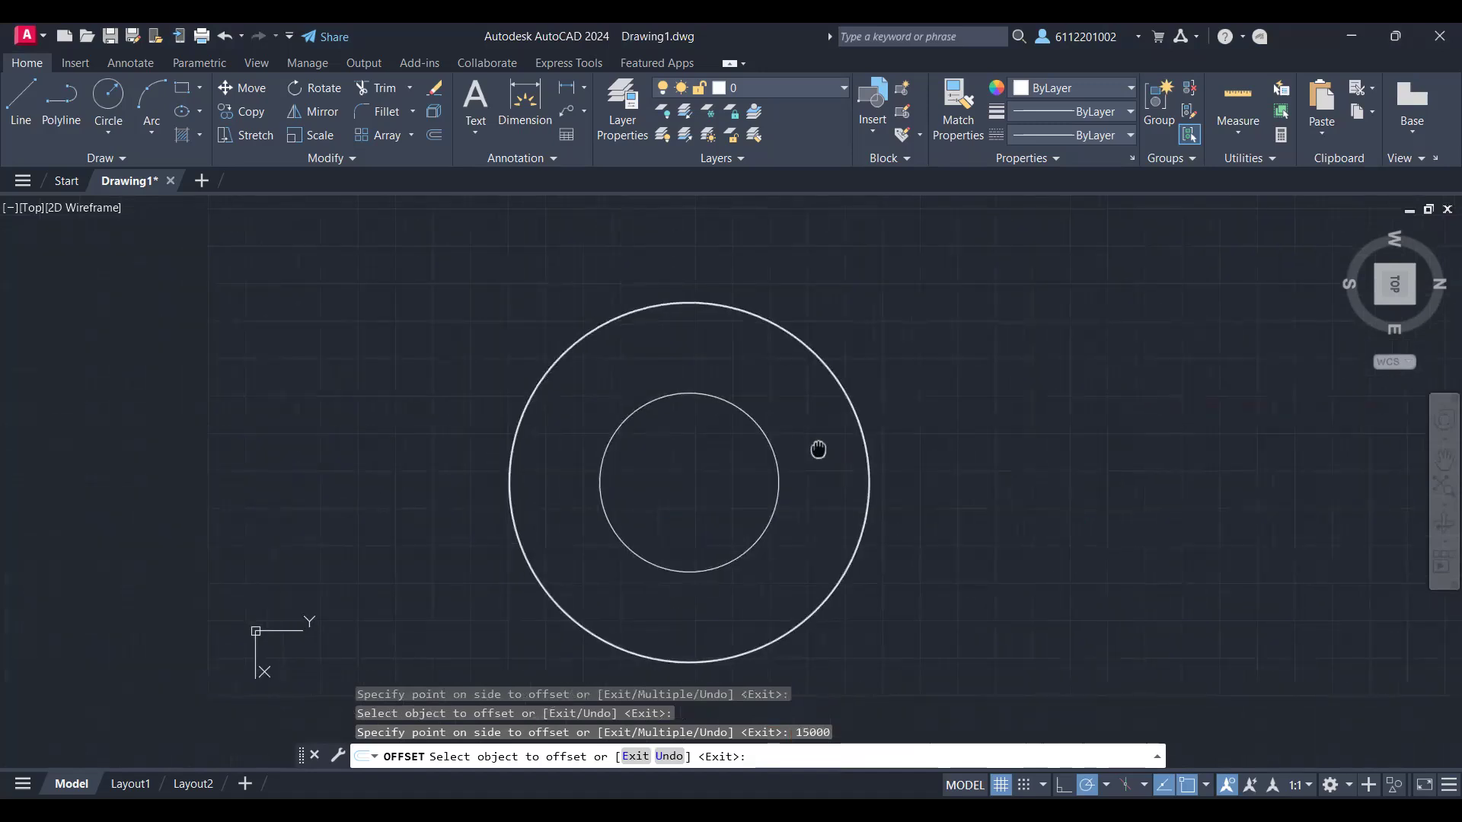
pyautogui.moveTo(742, 472); pyautogui.dragTo(841, 458)
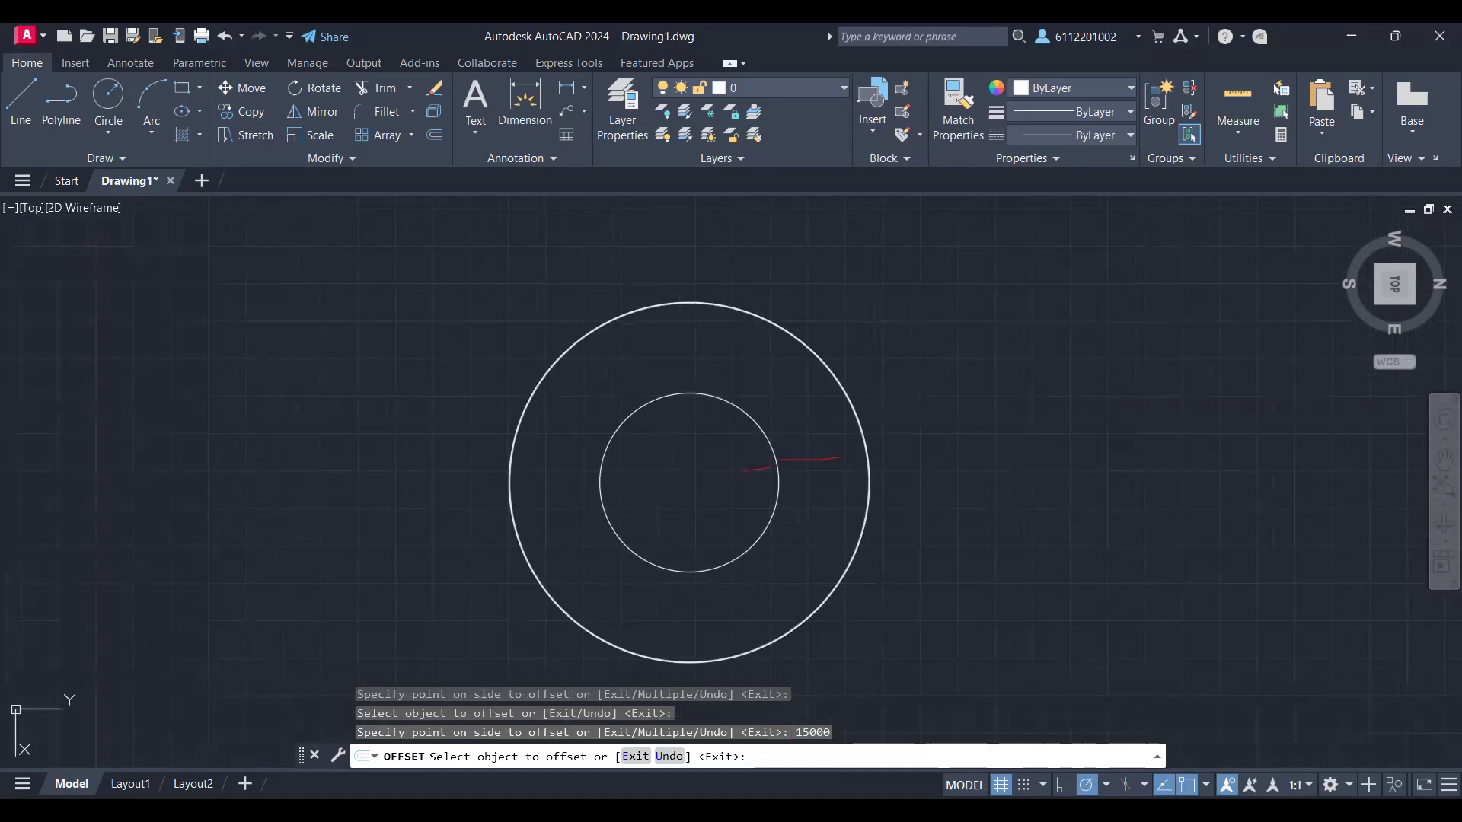
pyautogui.click(769, 510)
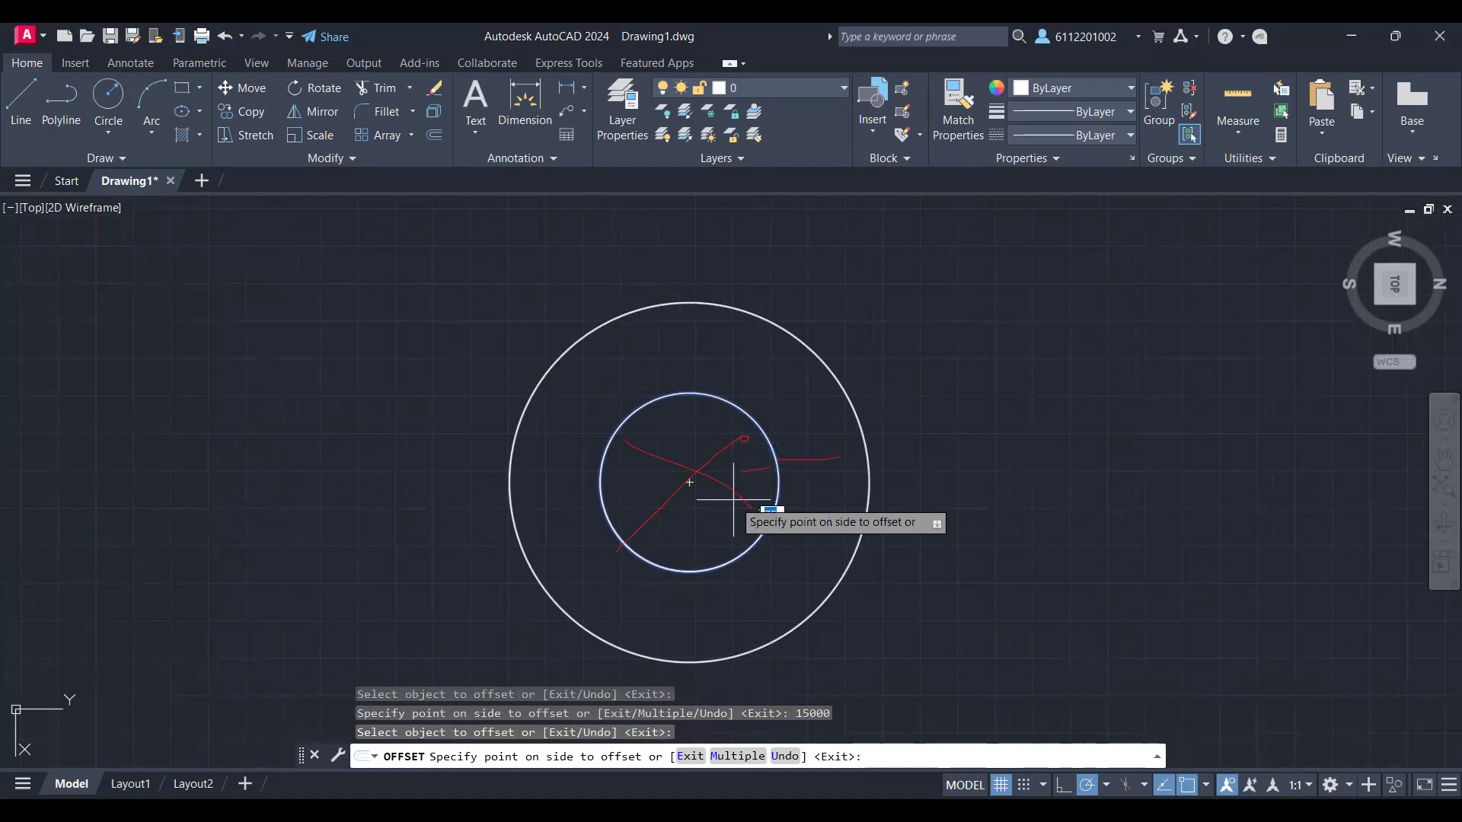
pyautogui.write('250')
pyautogui.scroll(4, 733, 499)
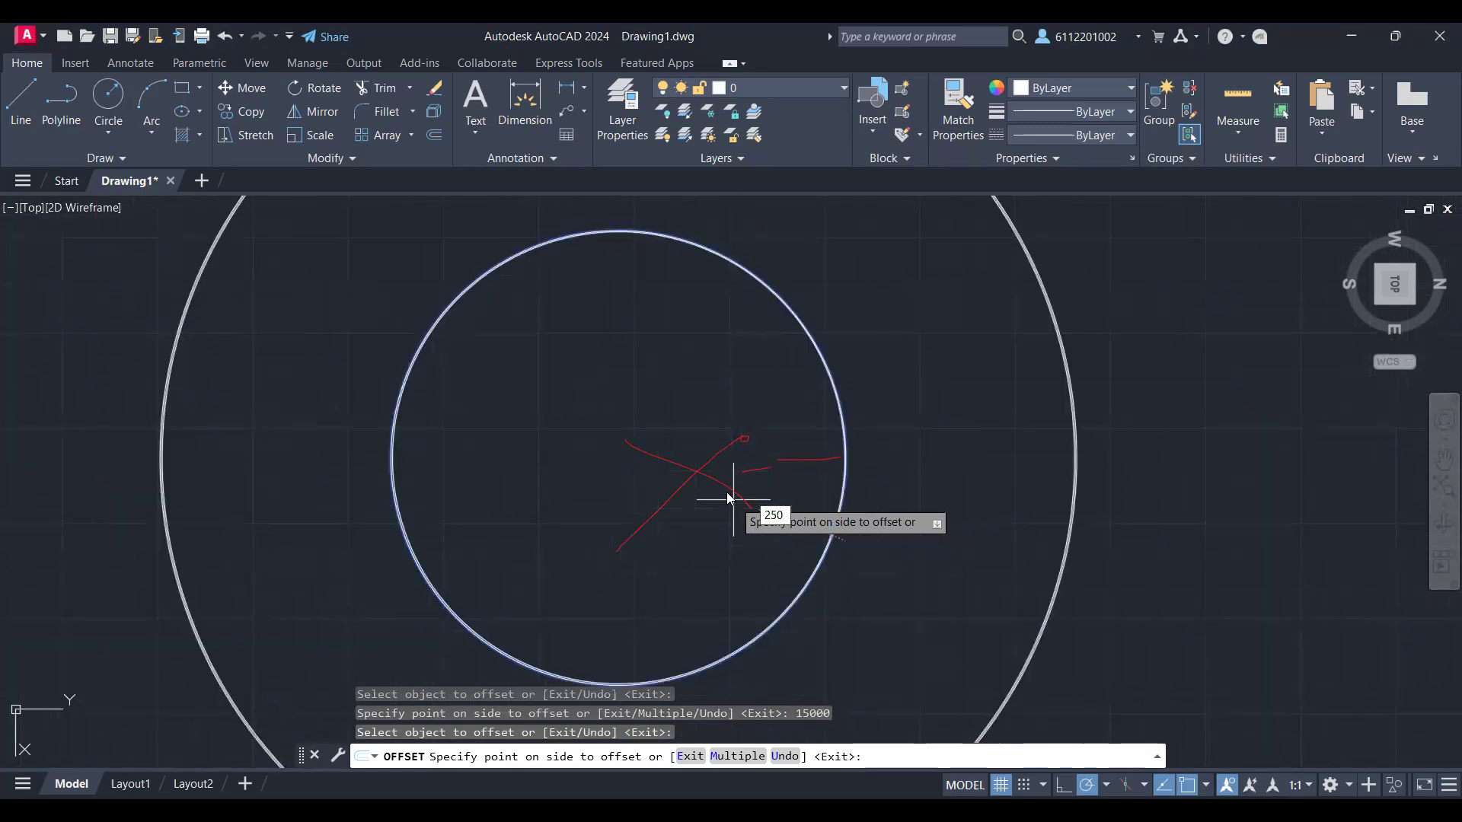
pyautogui.press('BackSpace')
pyautogui.press('BackSpace')
pyautogui.press('BackSpace')
pyautogui.write('75')
pyautogui.press('Return')
# Step: Offset the same 15000-offset circle by 75 to its outer side to complete the inner wall's three lines
pyautogui.scroll(-2, 832, 493)
pyautogui.scroll(8, 832, 494)
pyautogui.scroll(-4, 832, 493)
pyautogui.scroll(-3, 827, 577)
pyautogui.scroll(5, 827, 577)
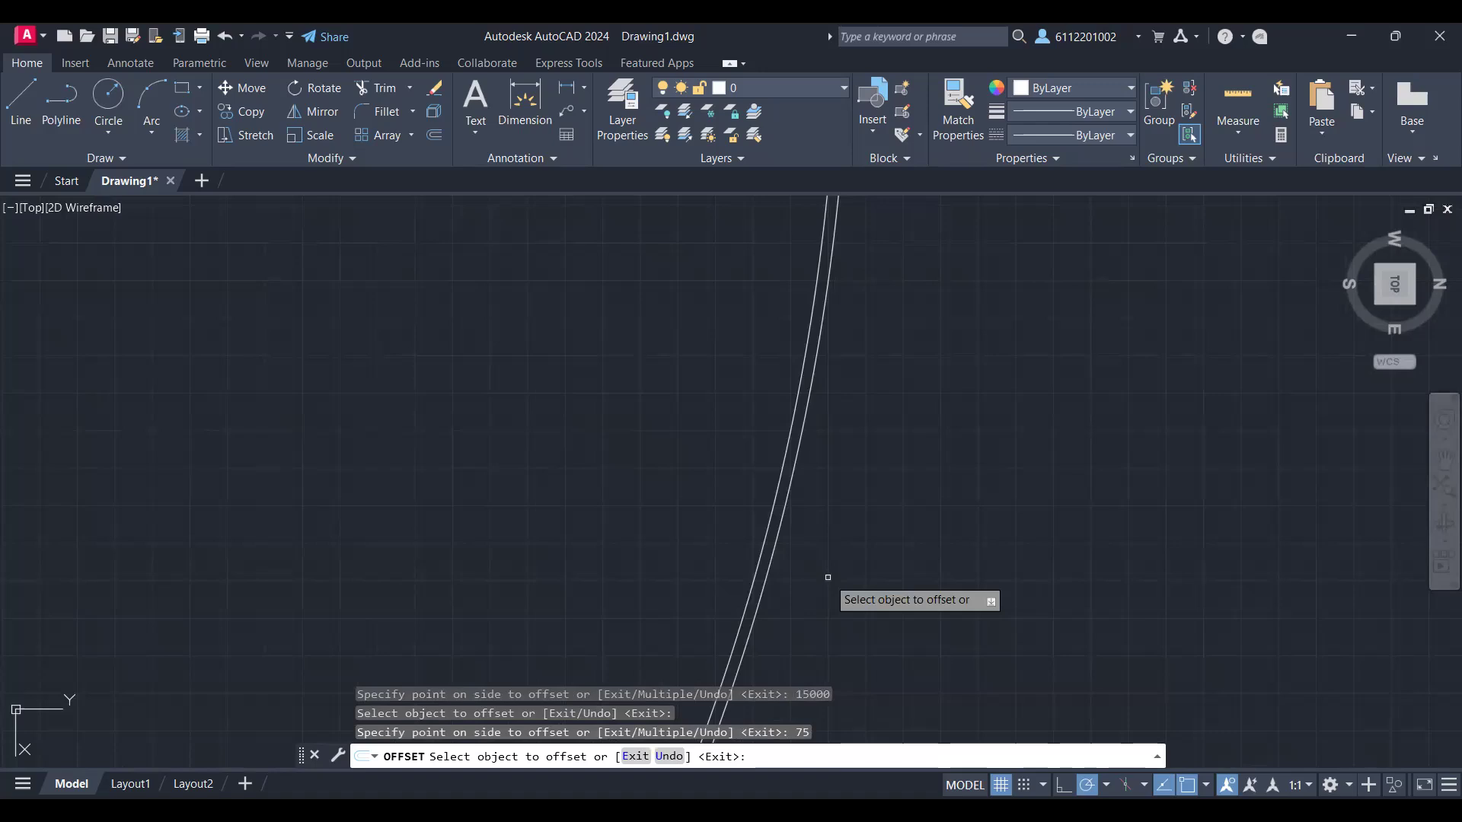
pyautogui.click(789, 522)
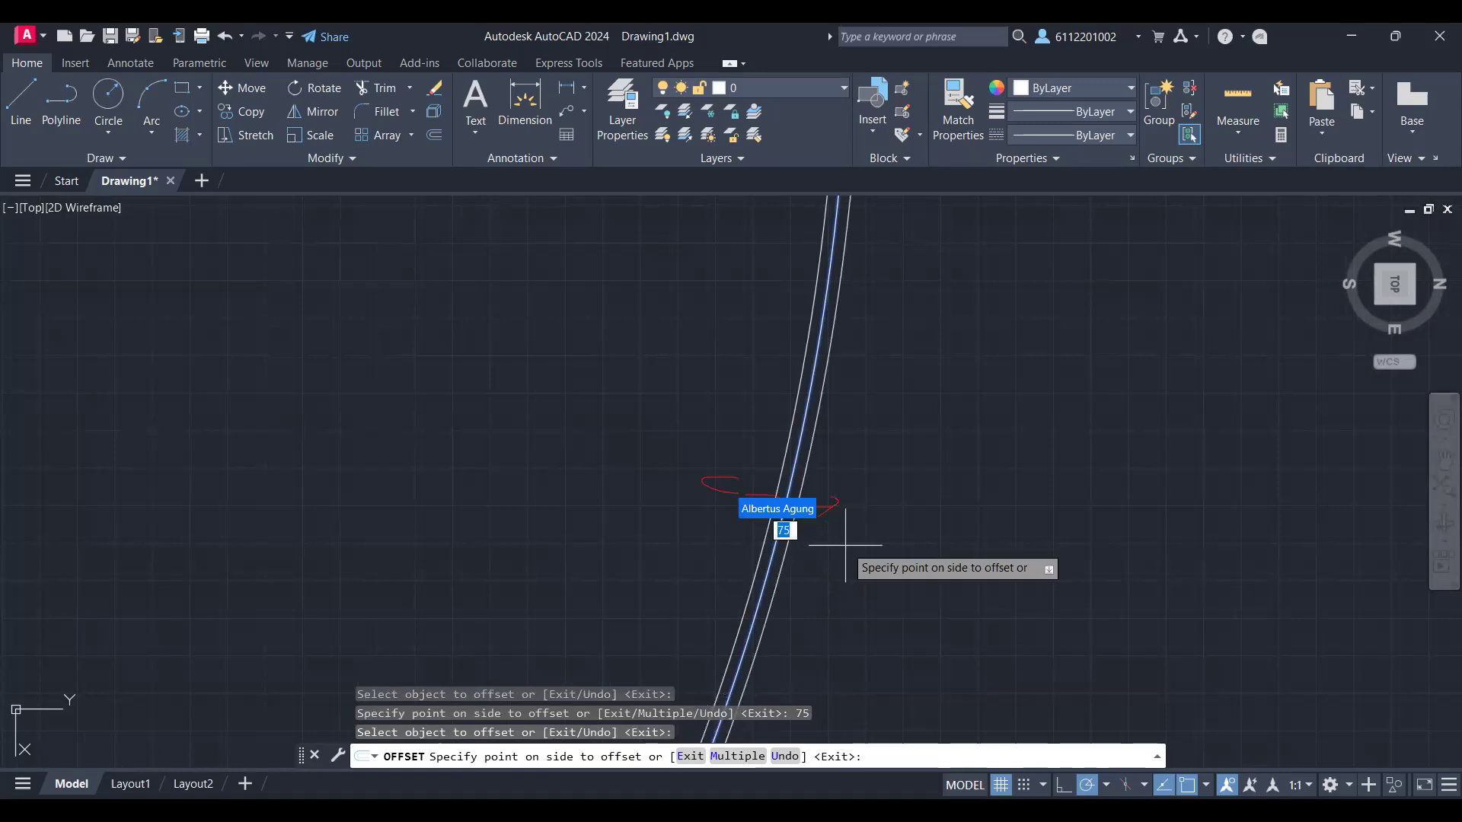
pyautogui.click(845, 545)
pyautogui.scroll(-2, 868, 554)
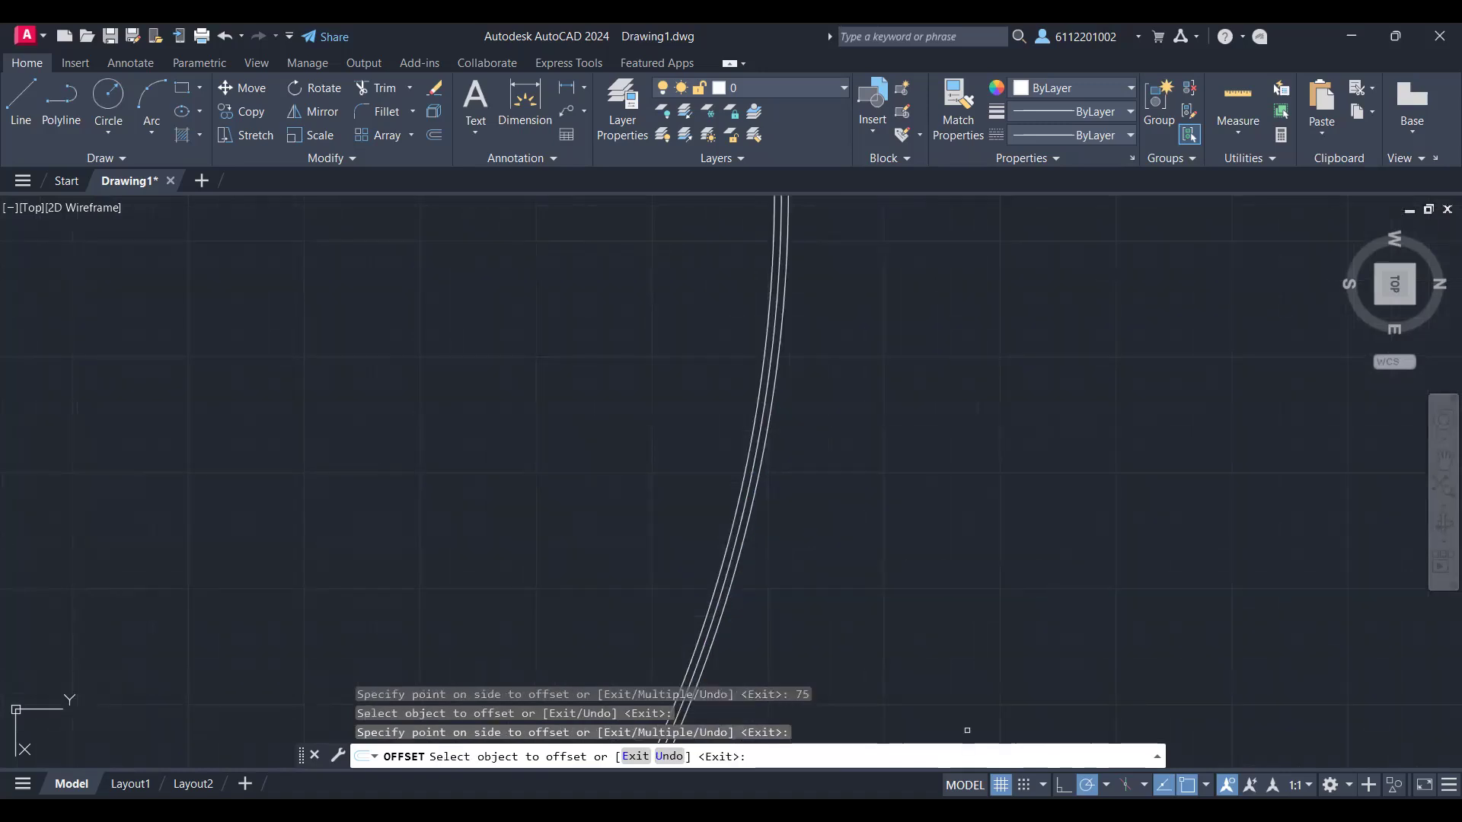
pyautogui.scroll(-5, 635, 488)
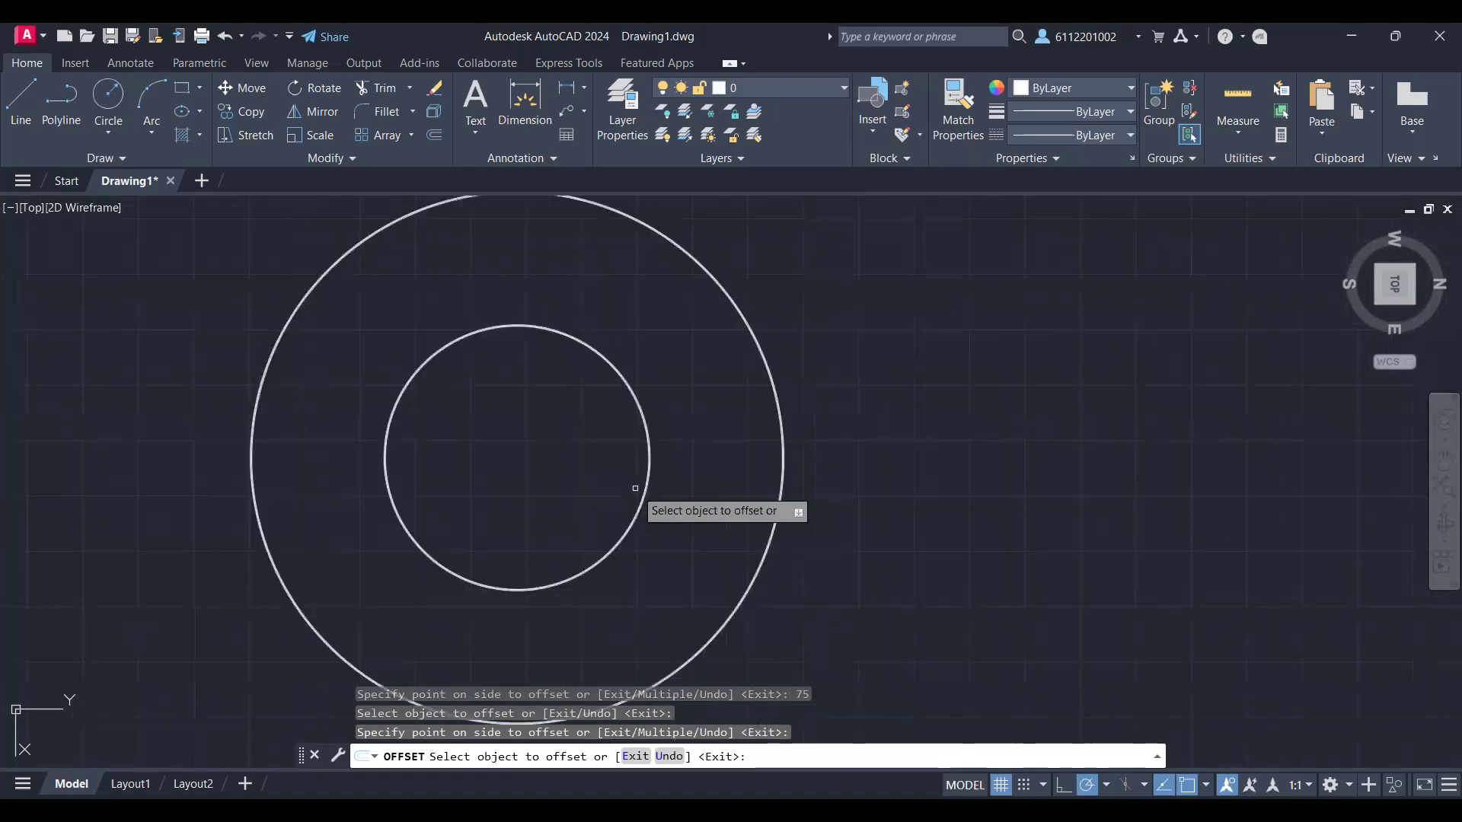
# Step: Keep polar tracking on and set its angle increments to 15, 30, 45, 60
pyautogui.scroll(-2, 703, 494)
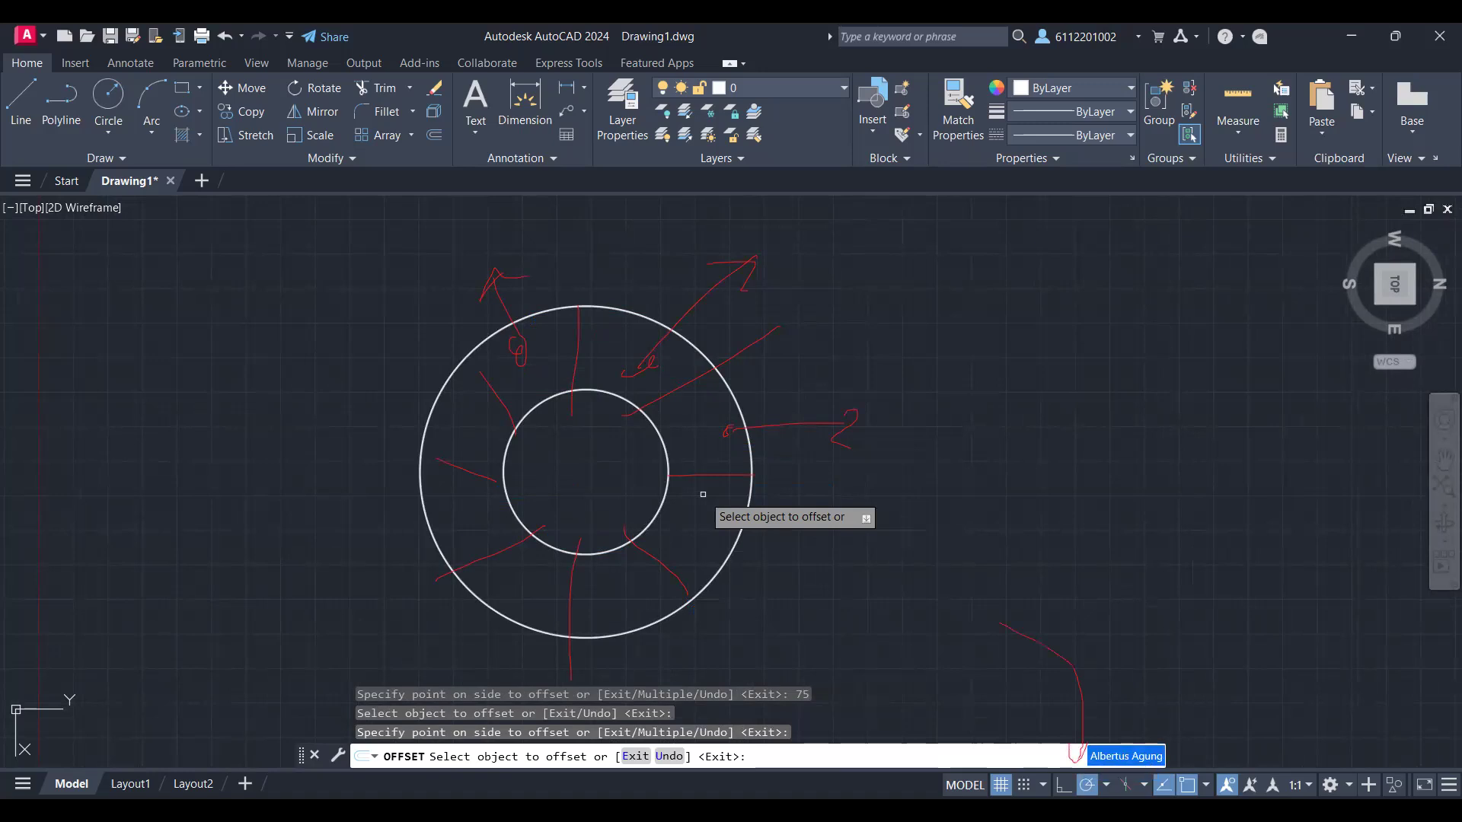
pyautogui.click(1093, 790)
pyautogui.click(1094, 790)
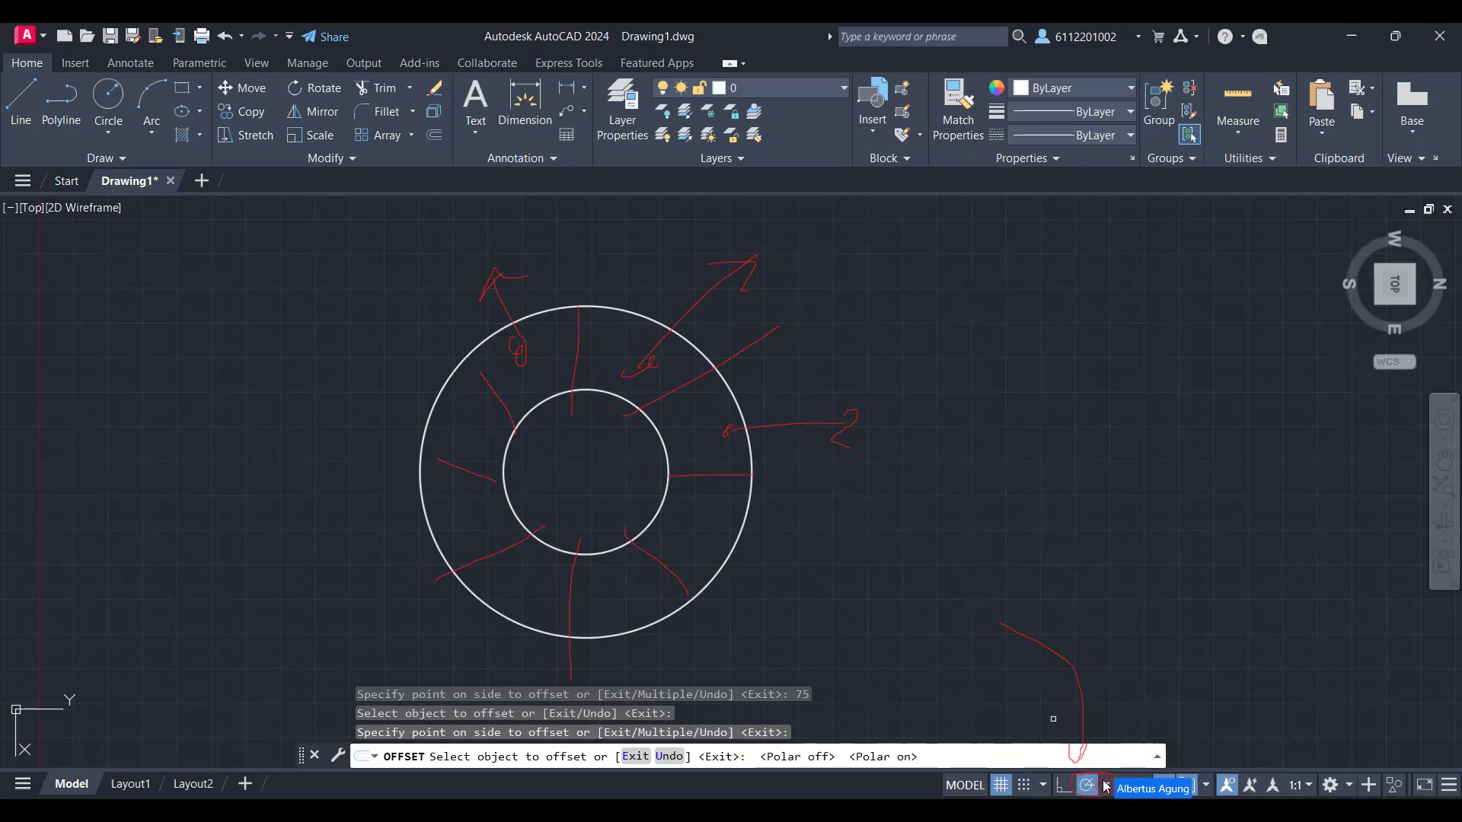
pyautogui.click(1106, 785)
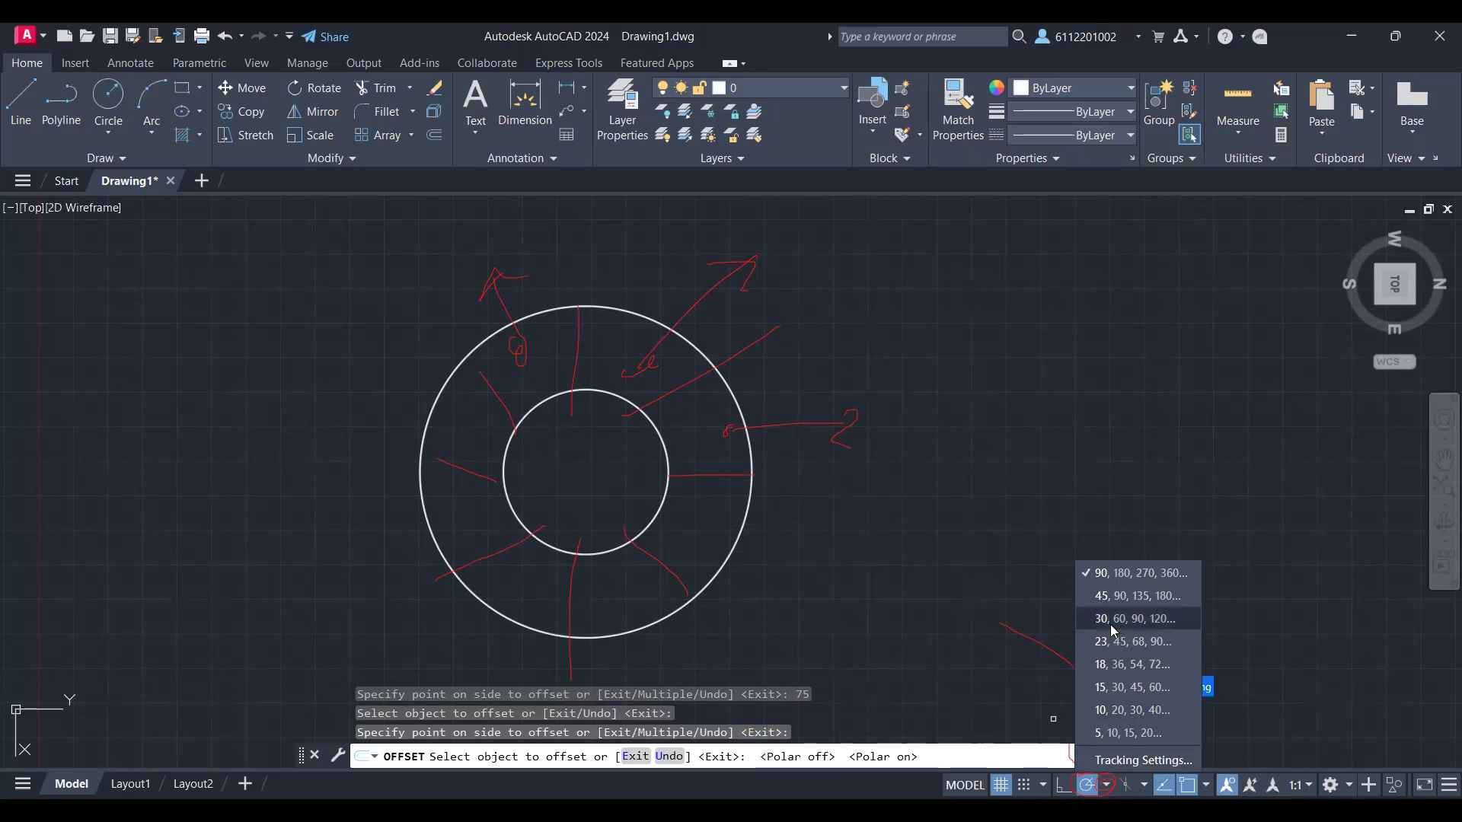
pyautogui.click(1113, 690)
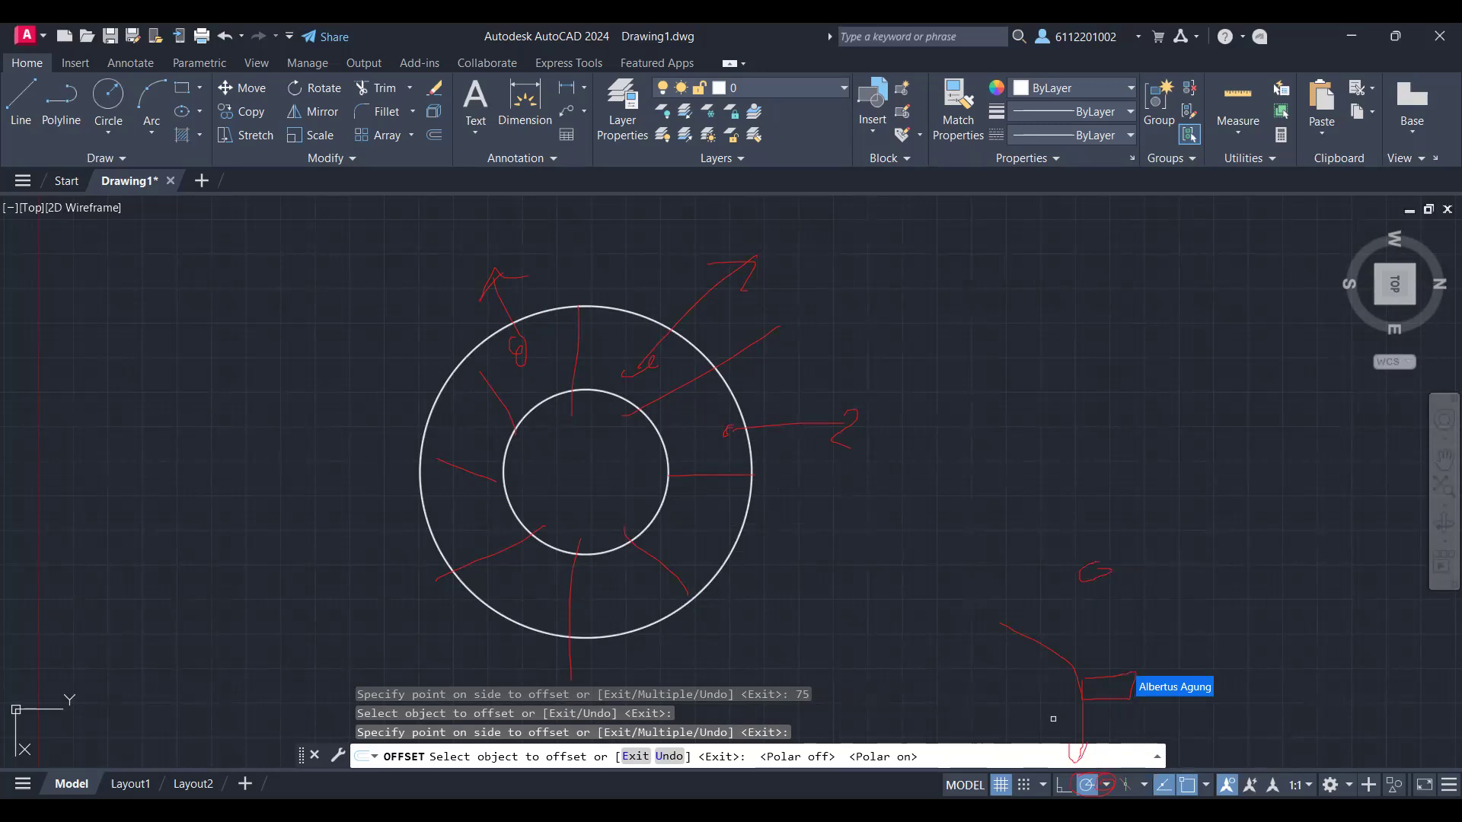
pyautogui.scroll(5, 679, 489)
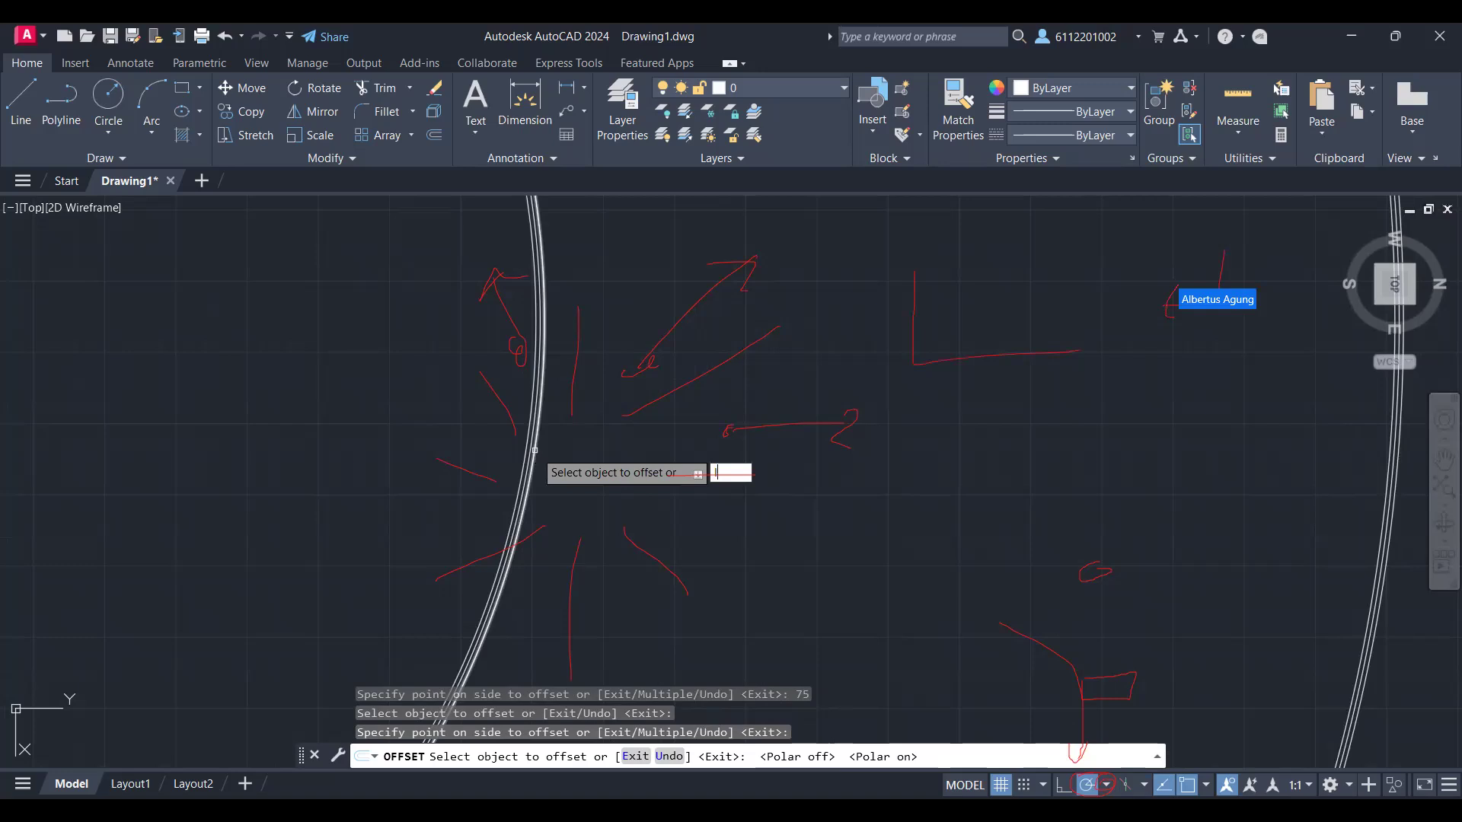
pyautogui.press('Return')
pyautogui.scroll(-2, 536, 449)
pyautogui.scroll(2, 568, 467)
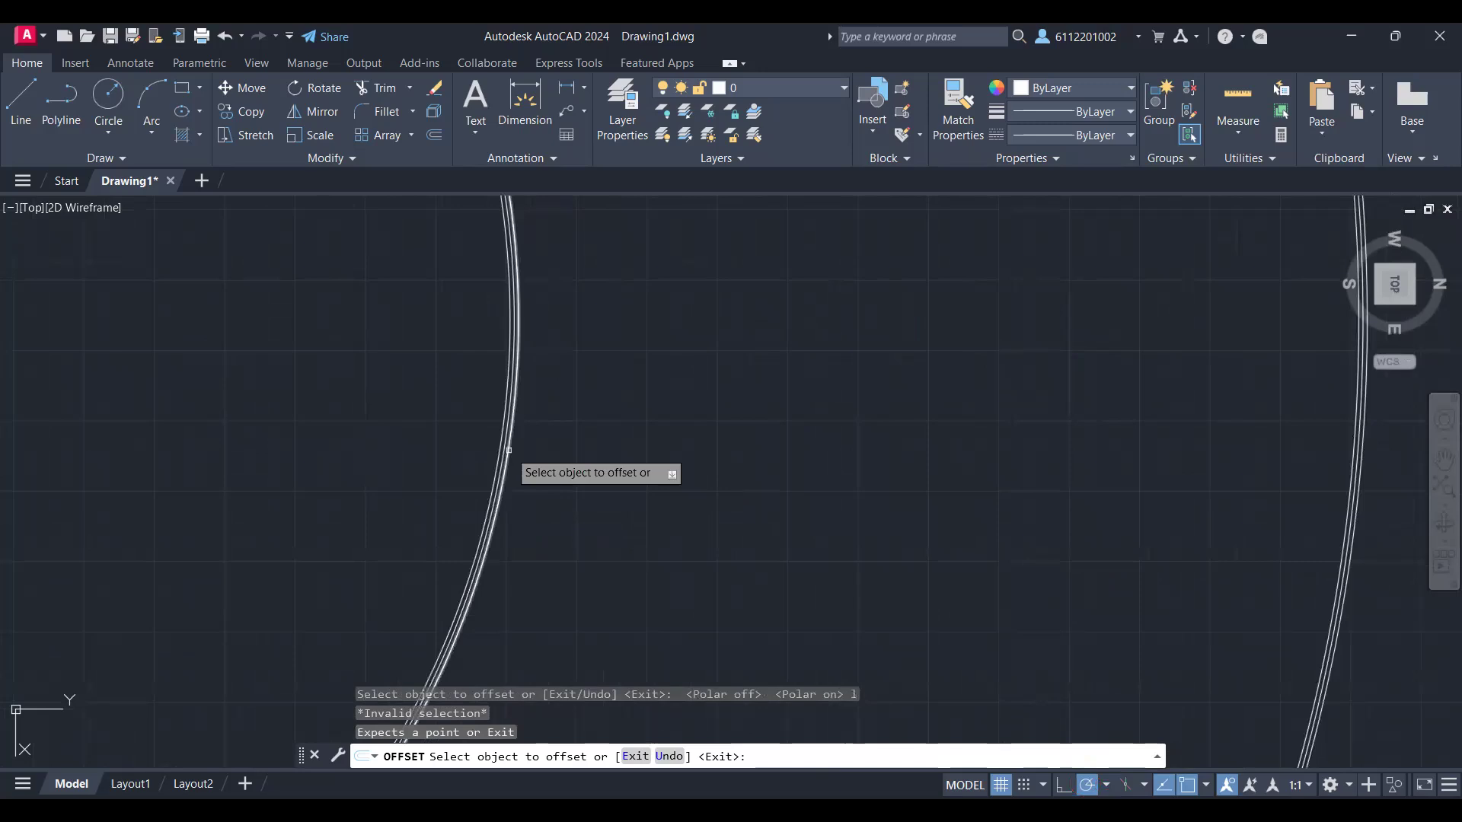
pyautogui.scroll(2, 530, 455)
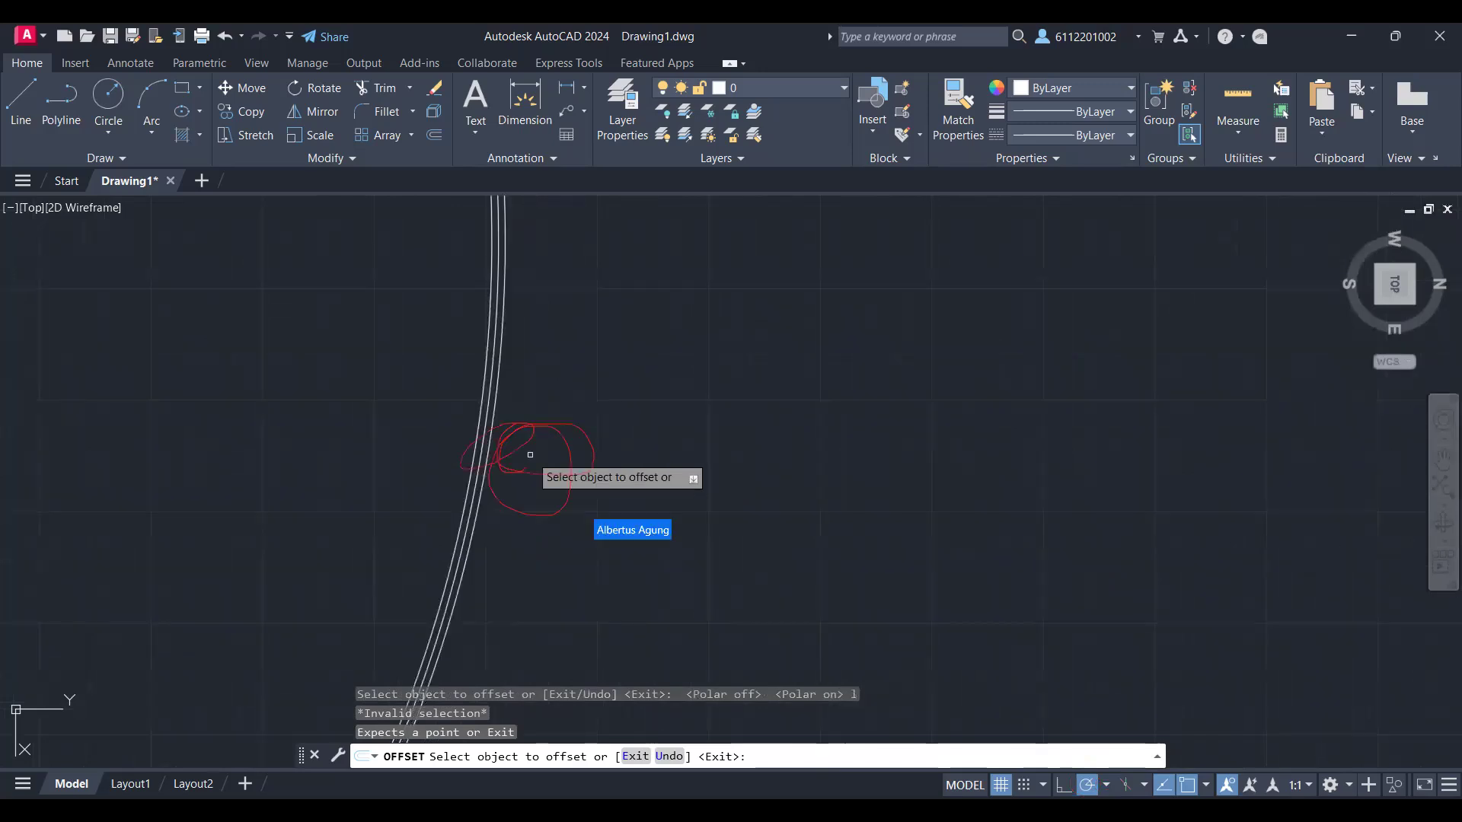
pyautogui.press('Escape')
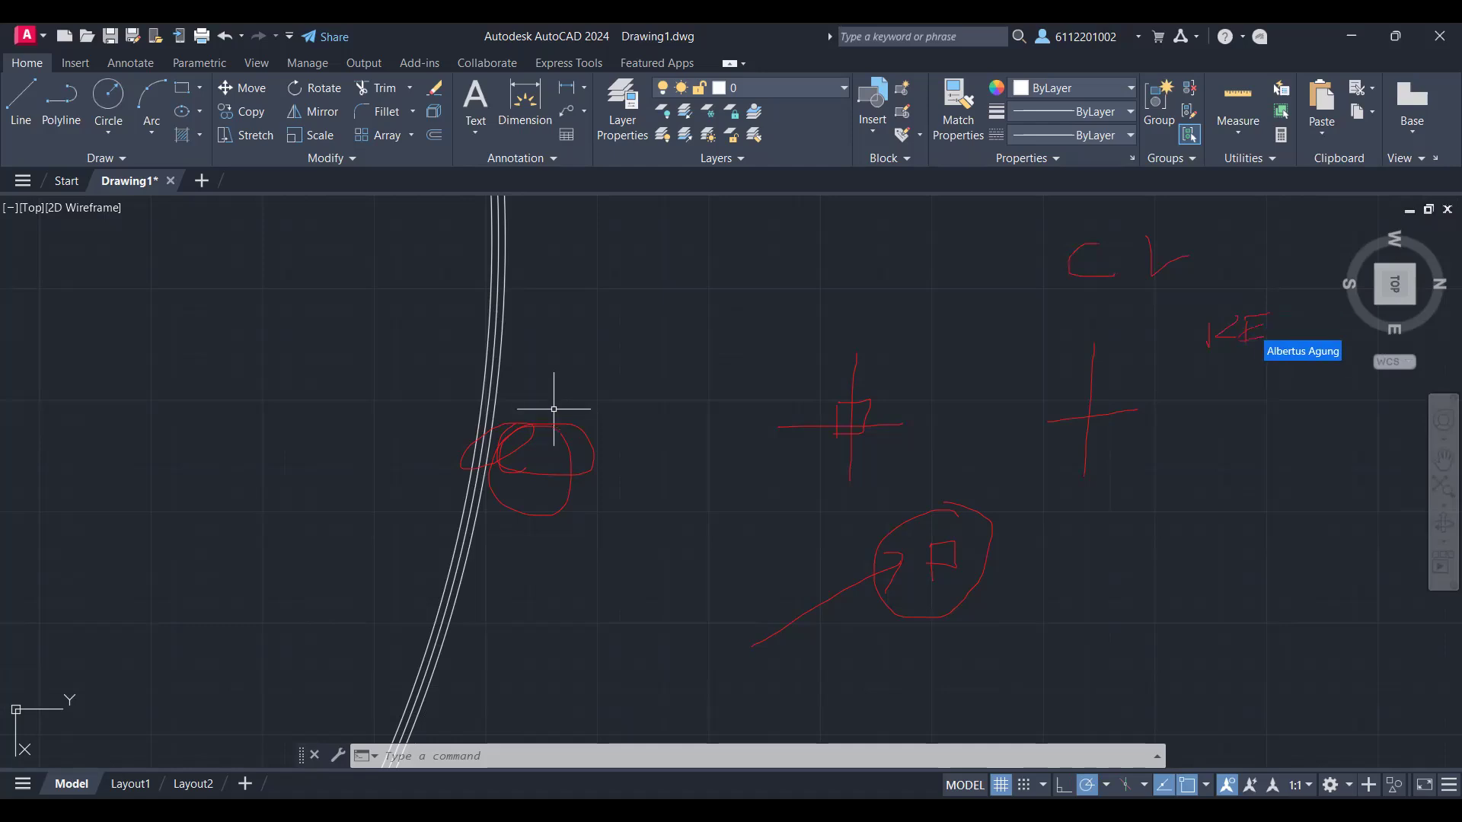
pyautogui.click(745, 539)
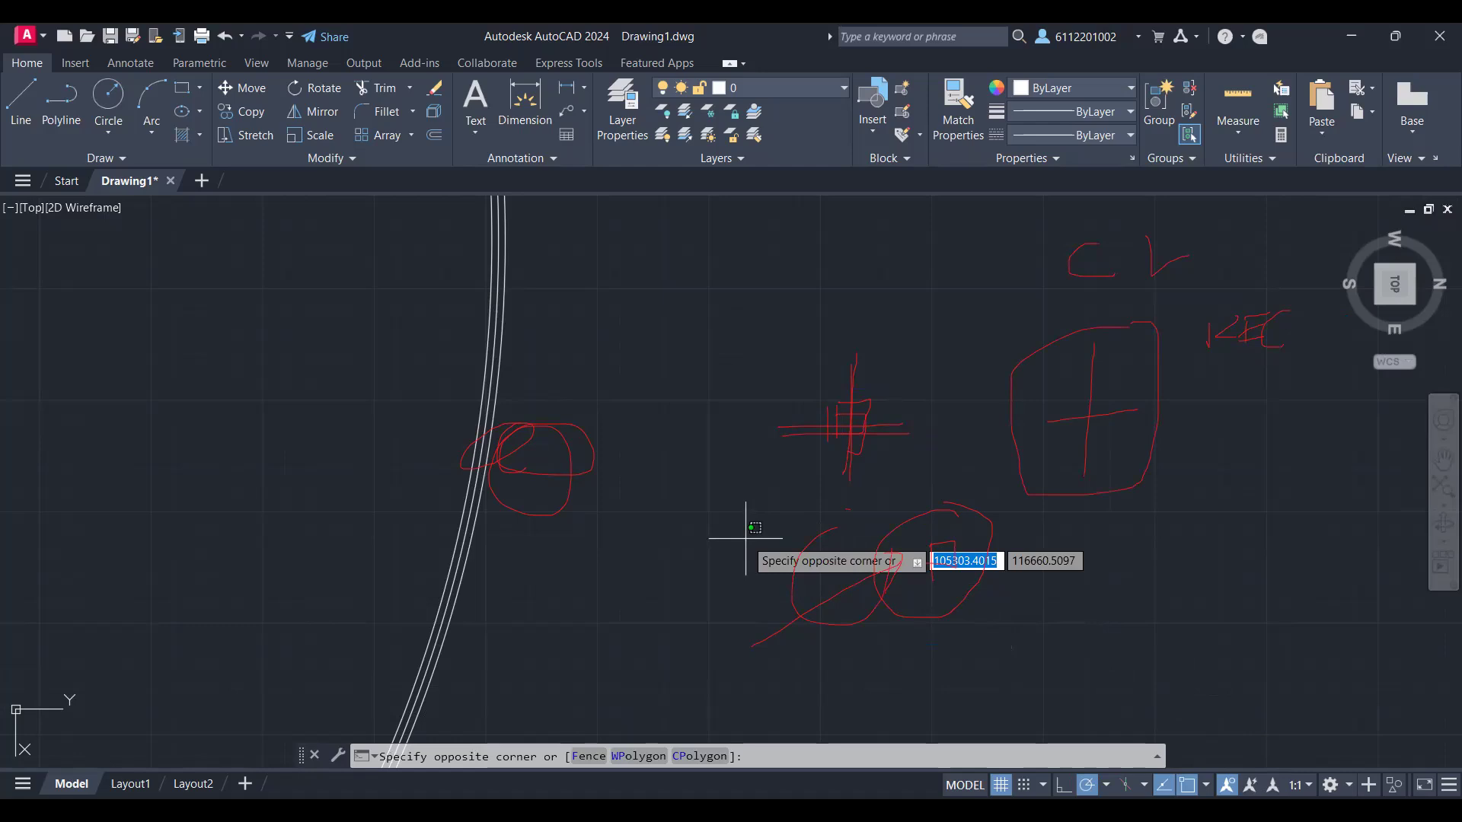
pyautogui.click(771, 522)
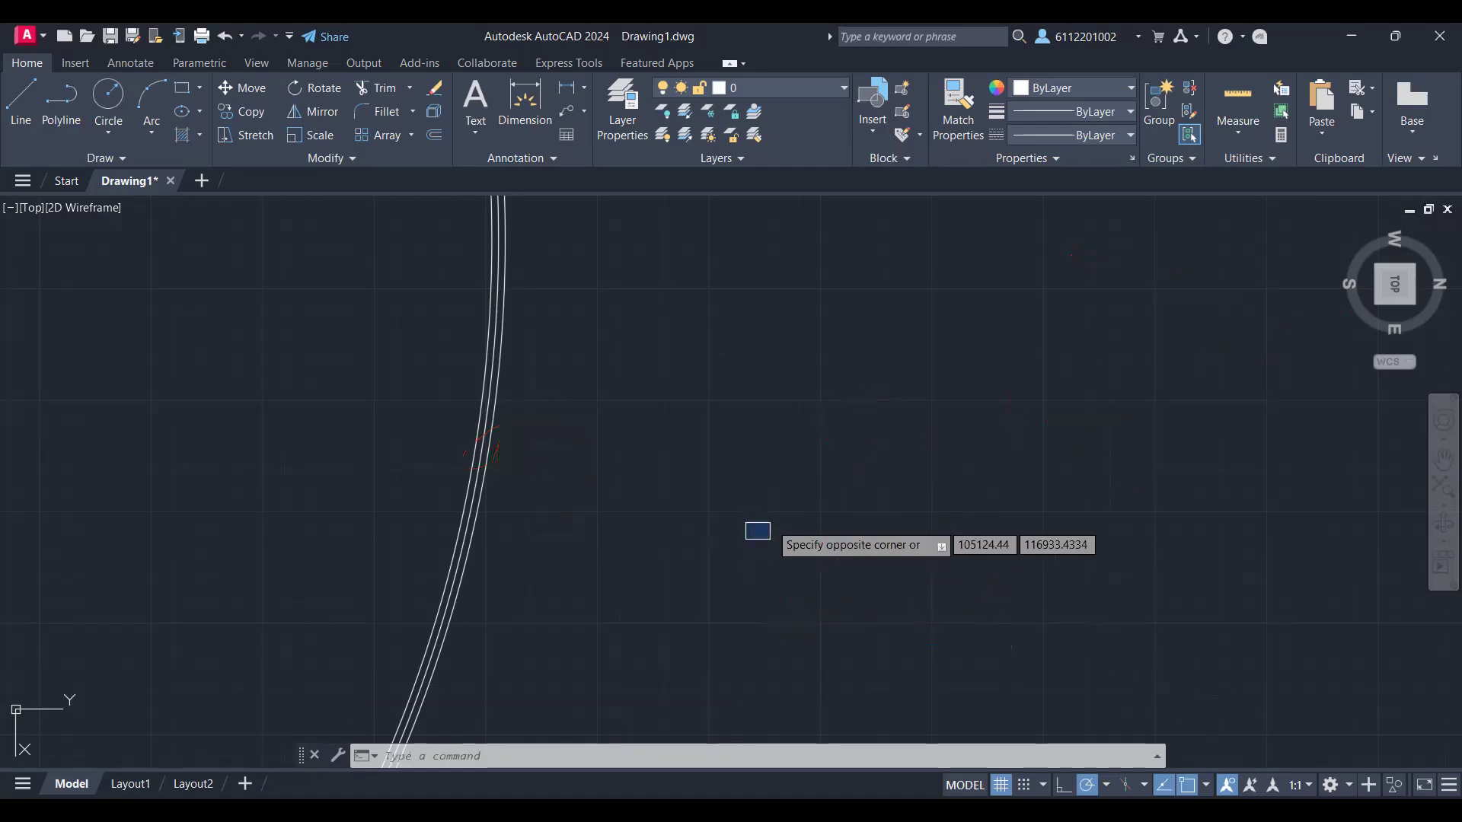
pyautogui.press('Escape')
# Step: Draw a straight radial line from the quadrant of the inner ring's outermost circle to the innermost circle of the outer ring
pyautogui.scroll(-2, 772, 508)
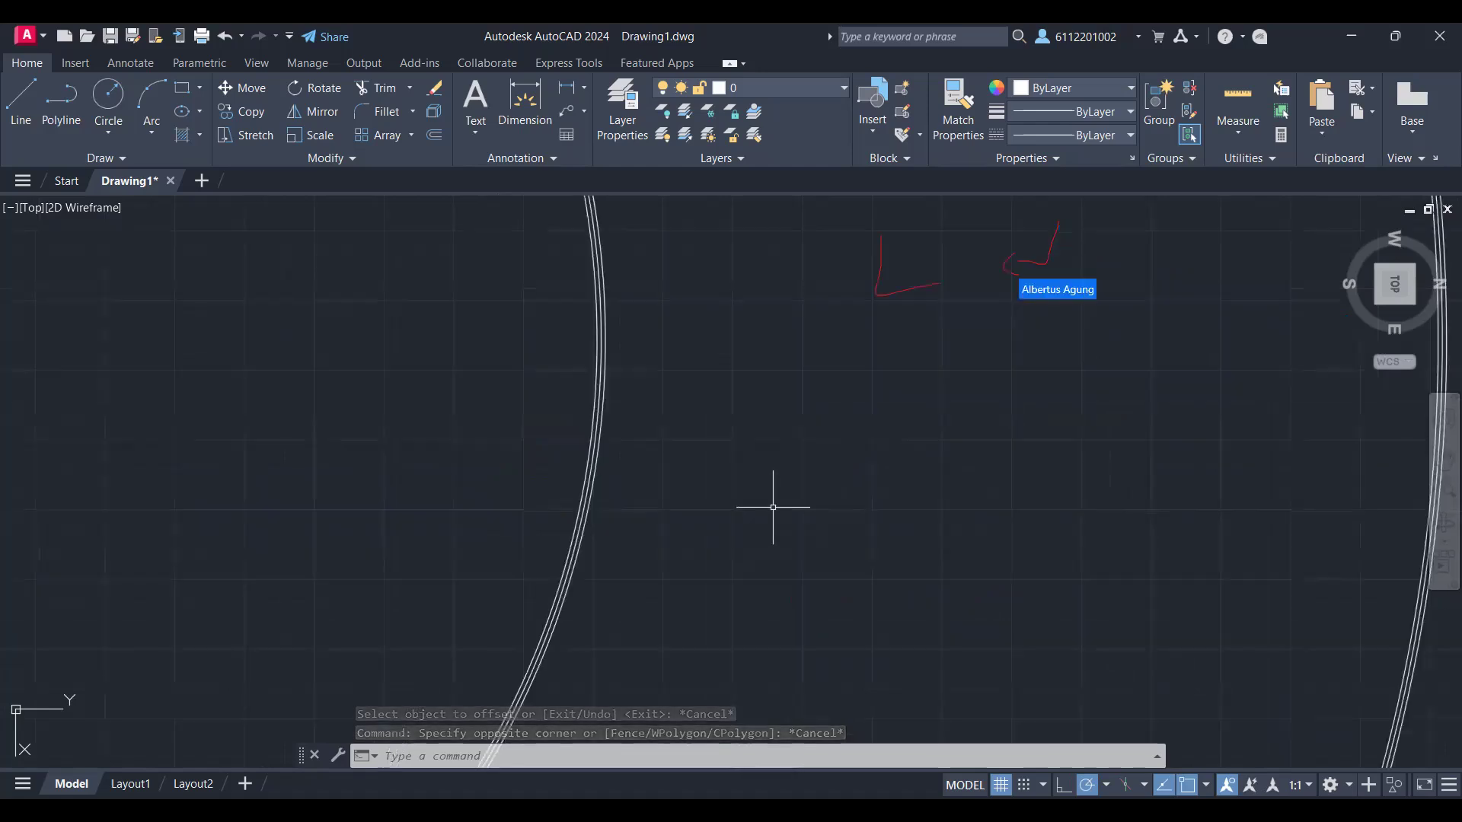
pyautogui.write('L')
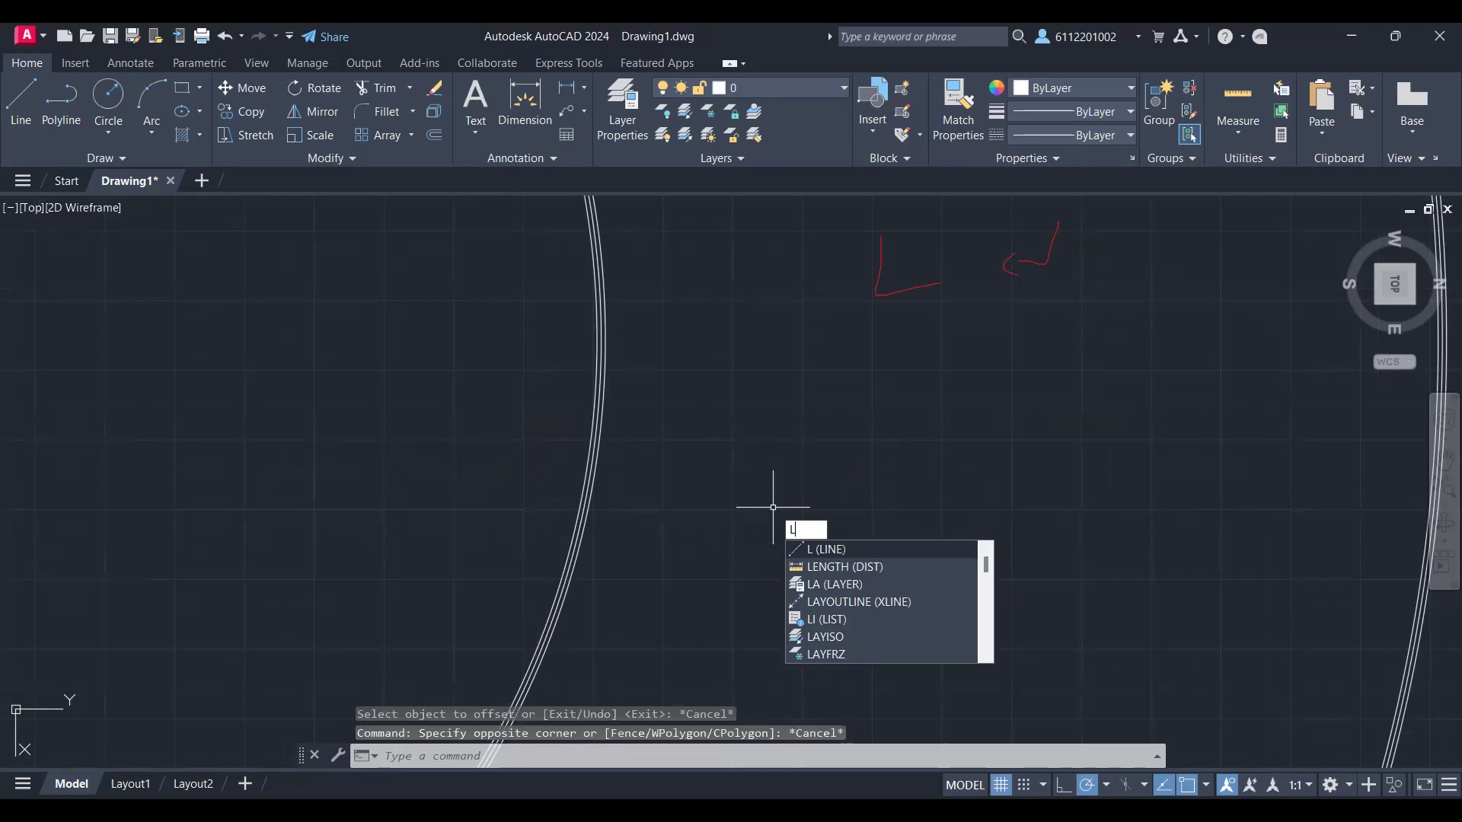
pyautogui.press('Return')
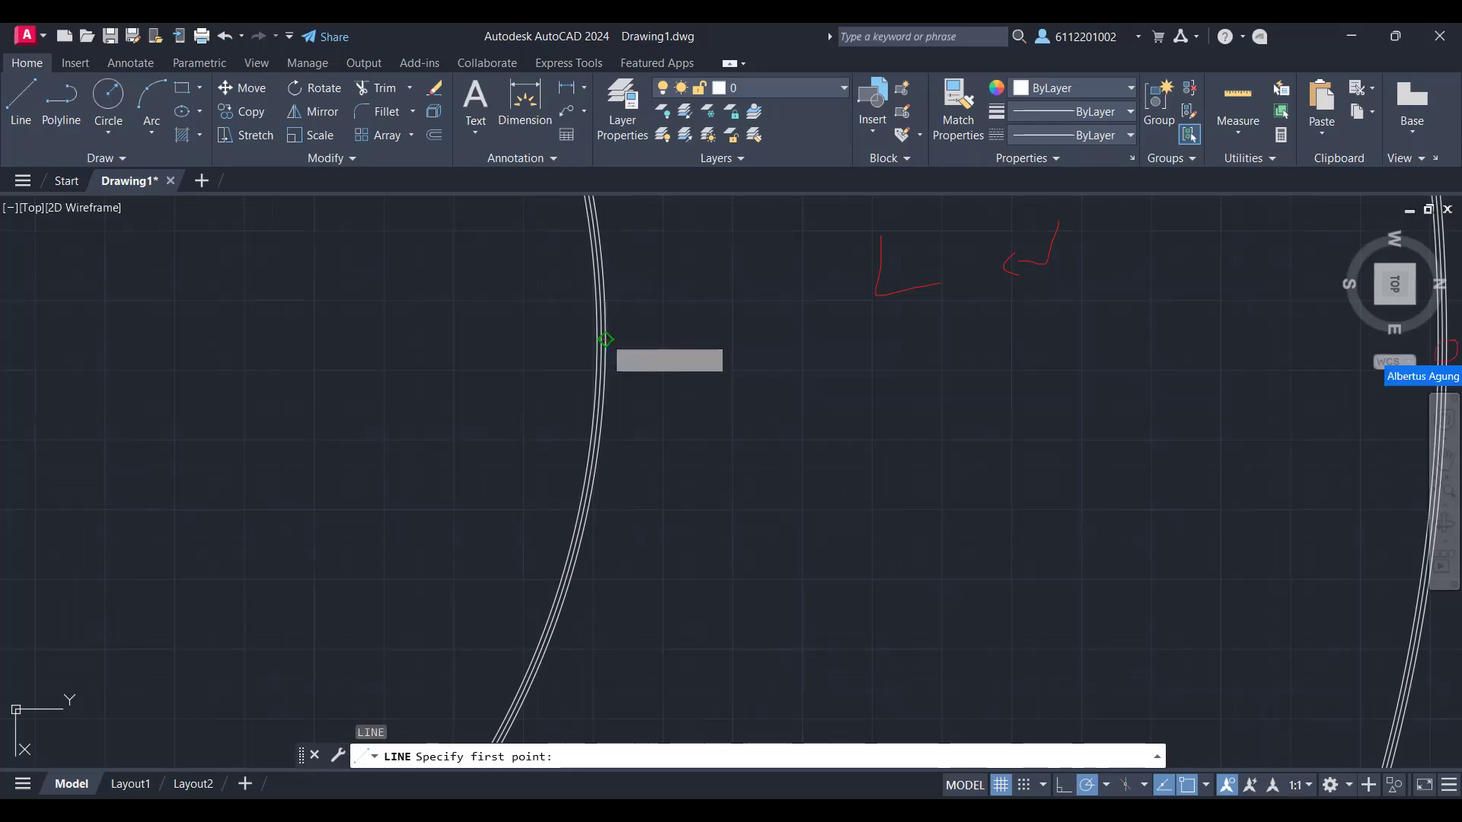
pyautogui.click(606, 339)
pyautogui.scroll(-8, 1393, 369)
pyautogui.moveTo(1393, 370); pyautogui.dragTo(989, 486, button='middle')
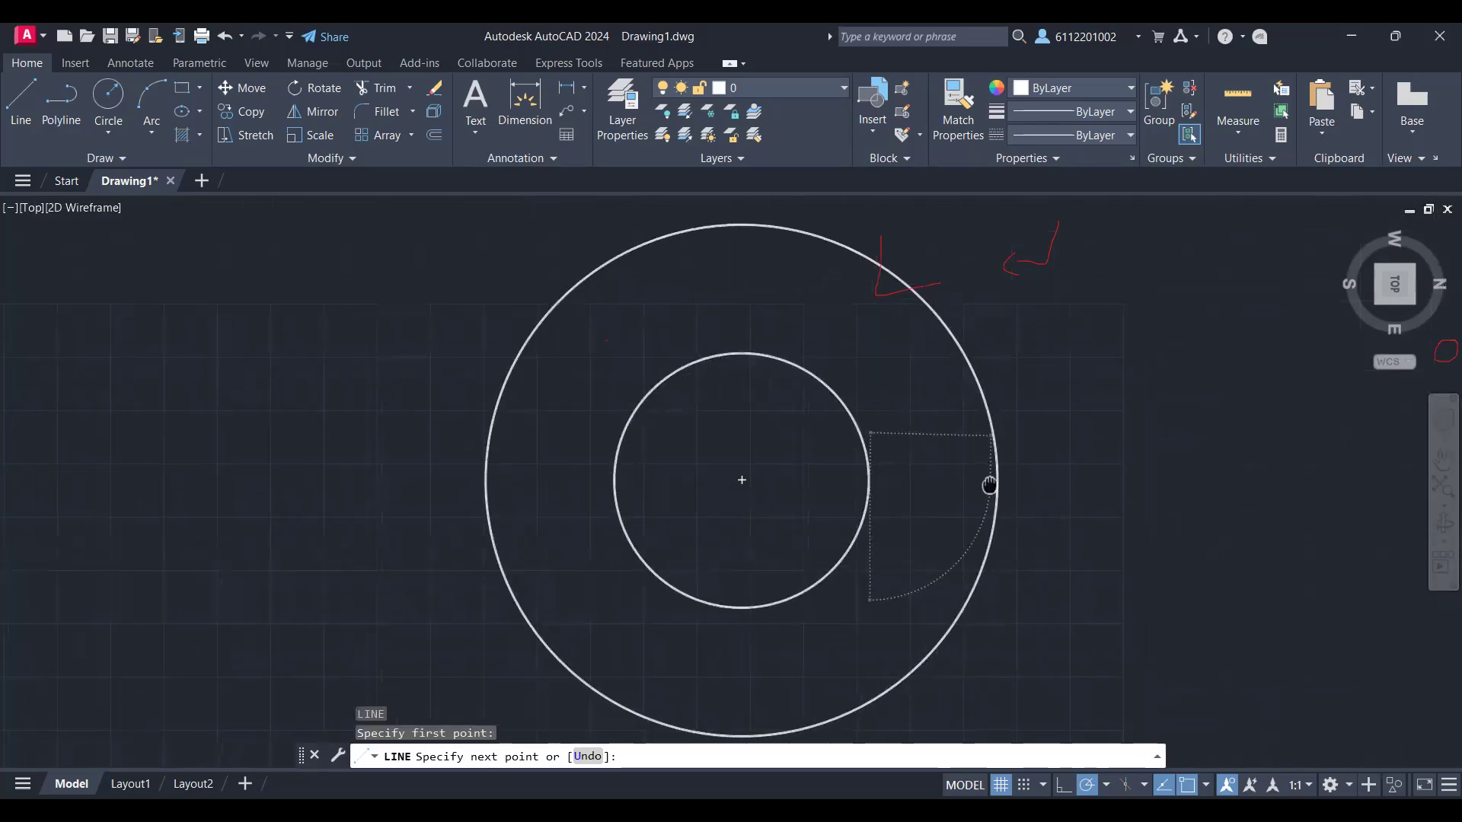
pyautogui.scroll(6, 989, 485)
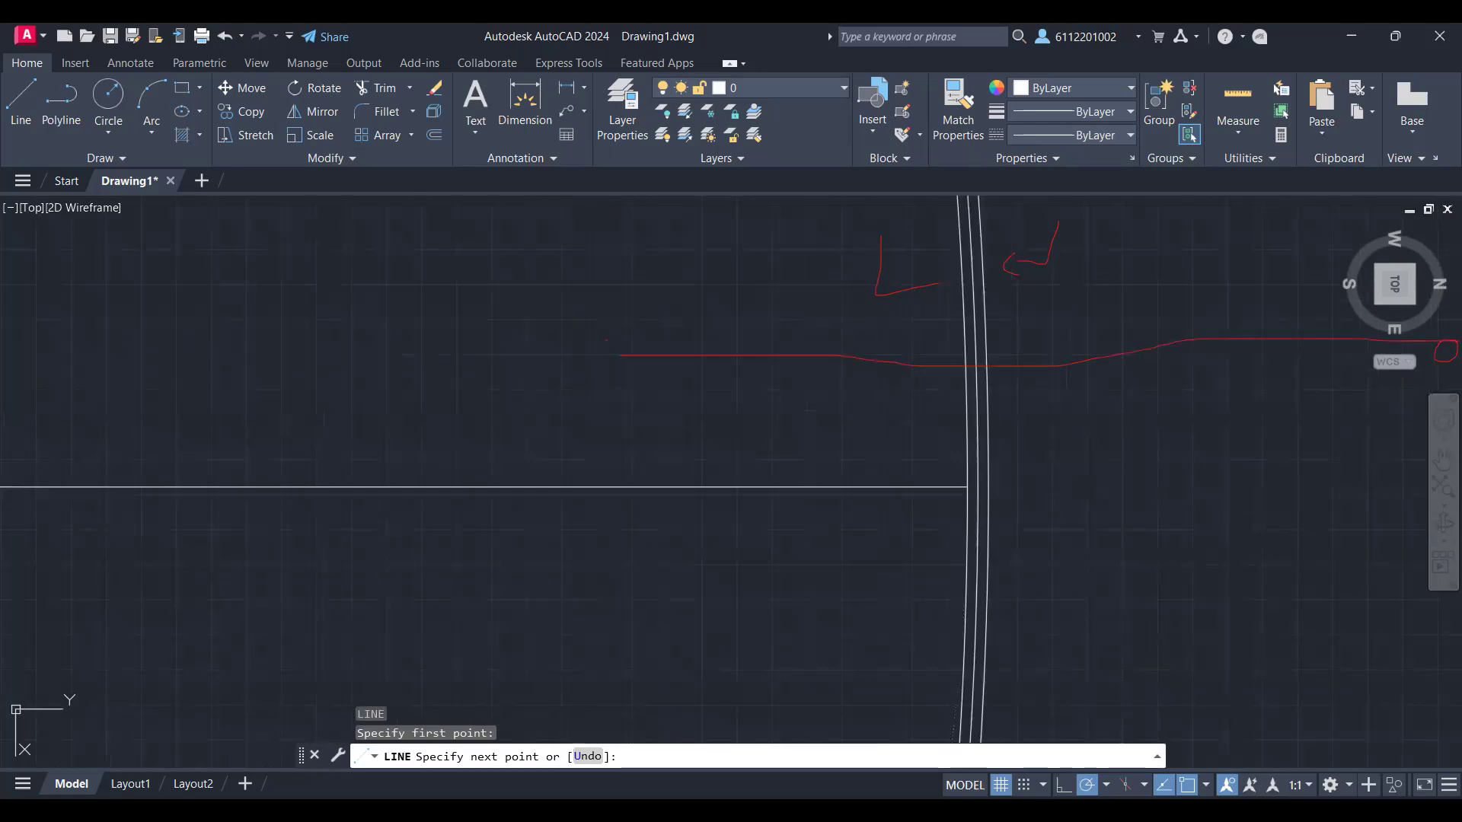
pyautogui.click(966, 487)
pyautogui.scroll(-5, 860, 624)
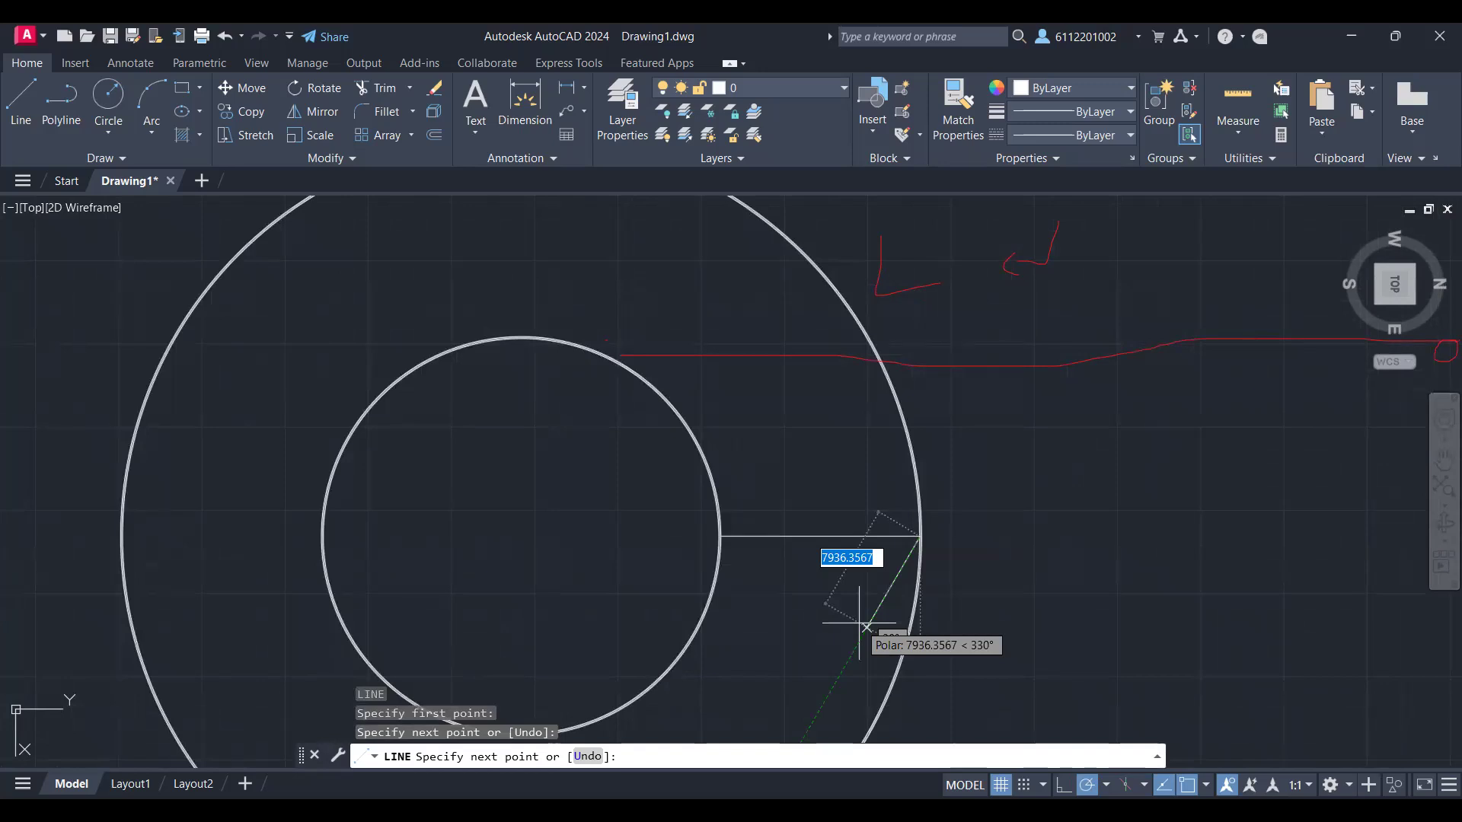
pyautogui.press('Escape')
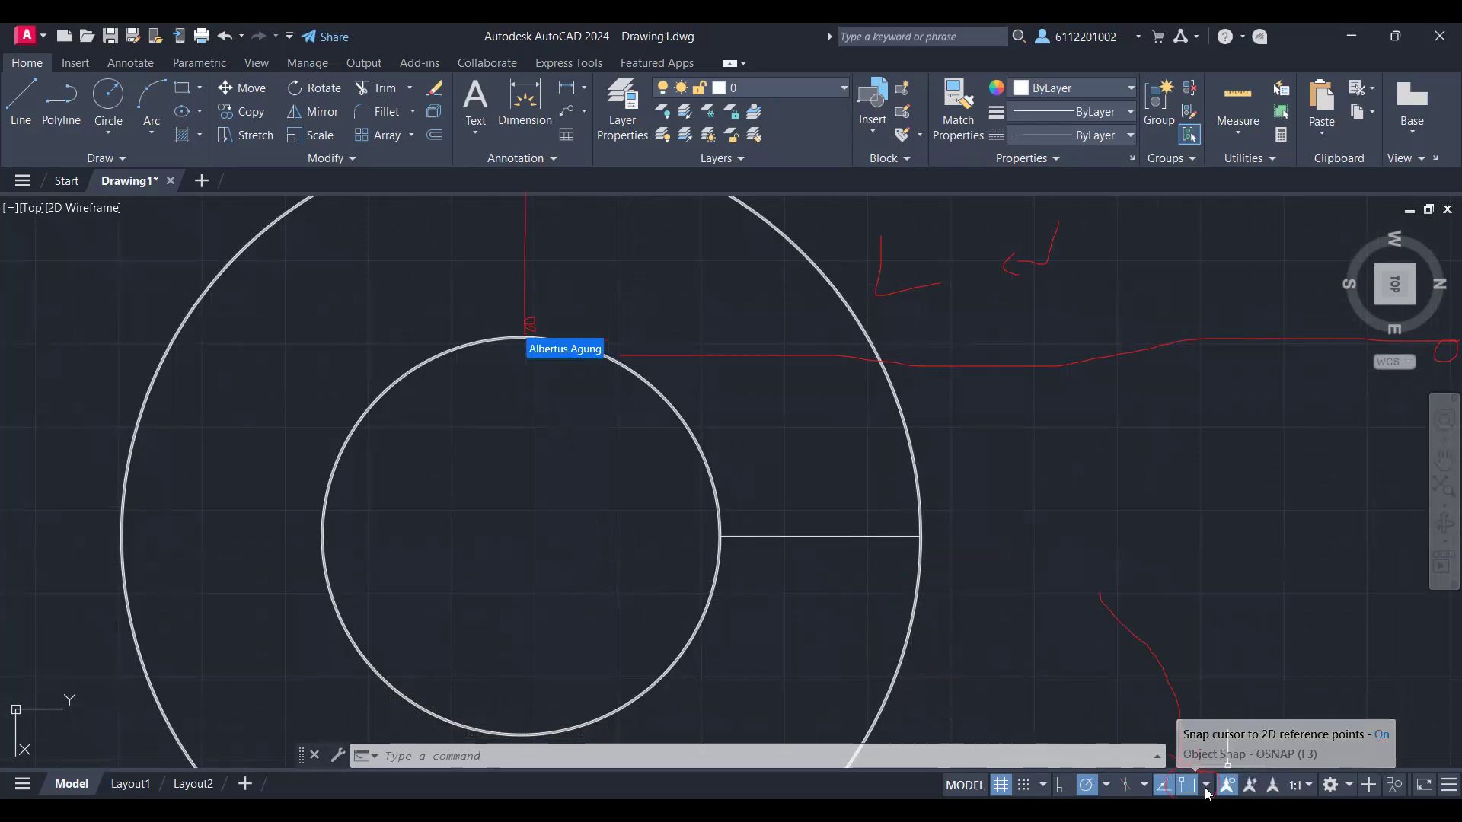
# Step: Draw a straight radial line from the inner ring's upper quadrant to the outer ring's upper quadrant, using object snaps
pyautogui.click(1206, 792)
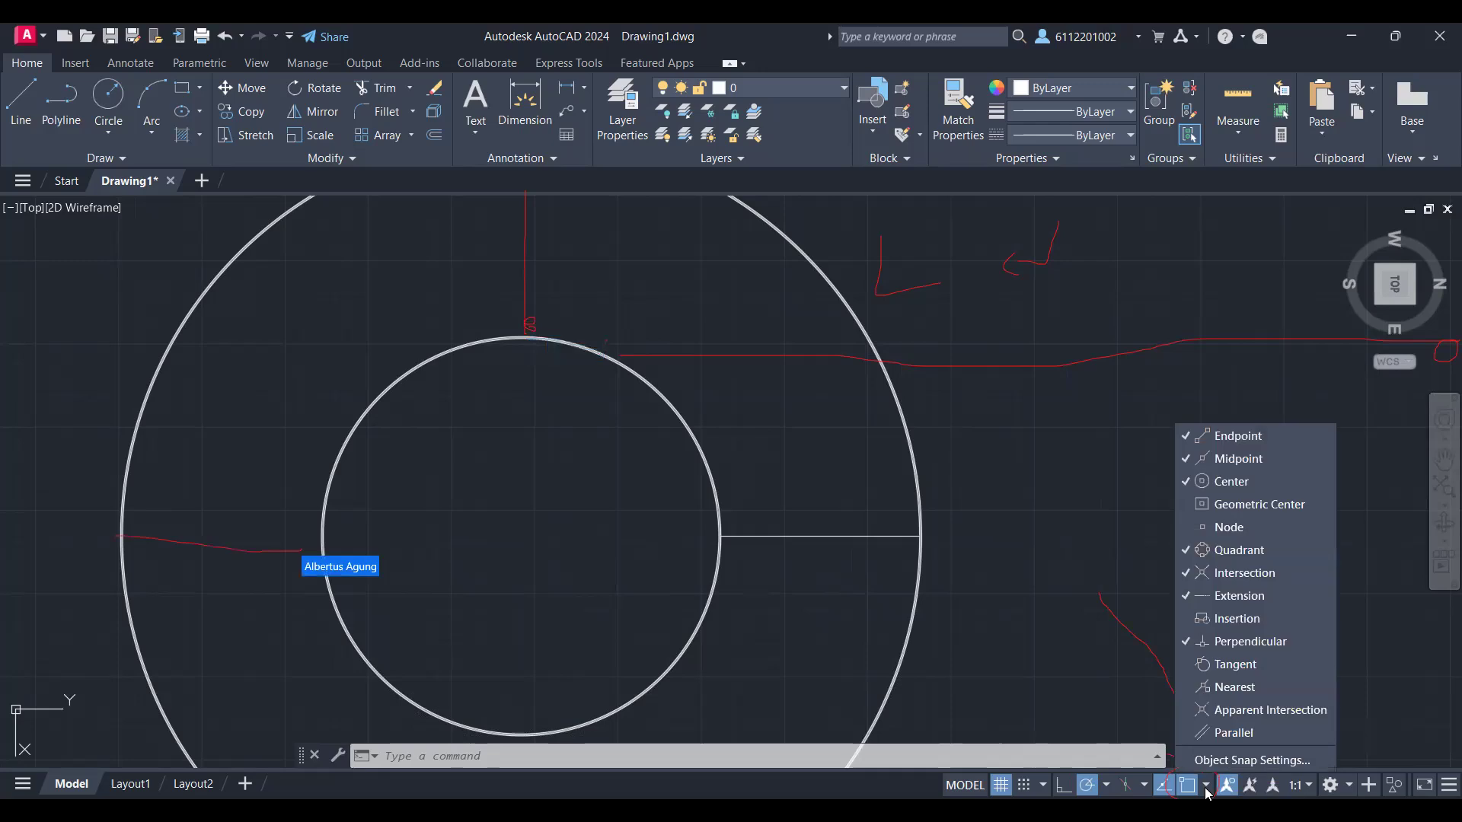
pyautogui.click(1207, 791)
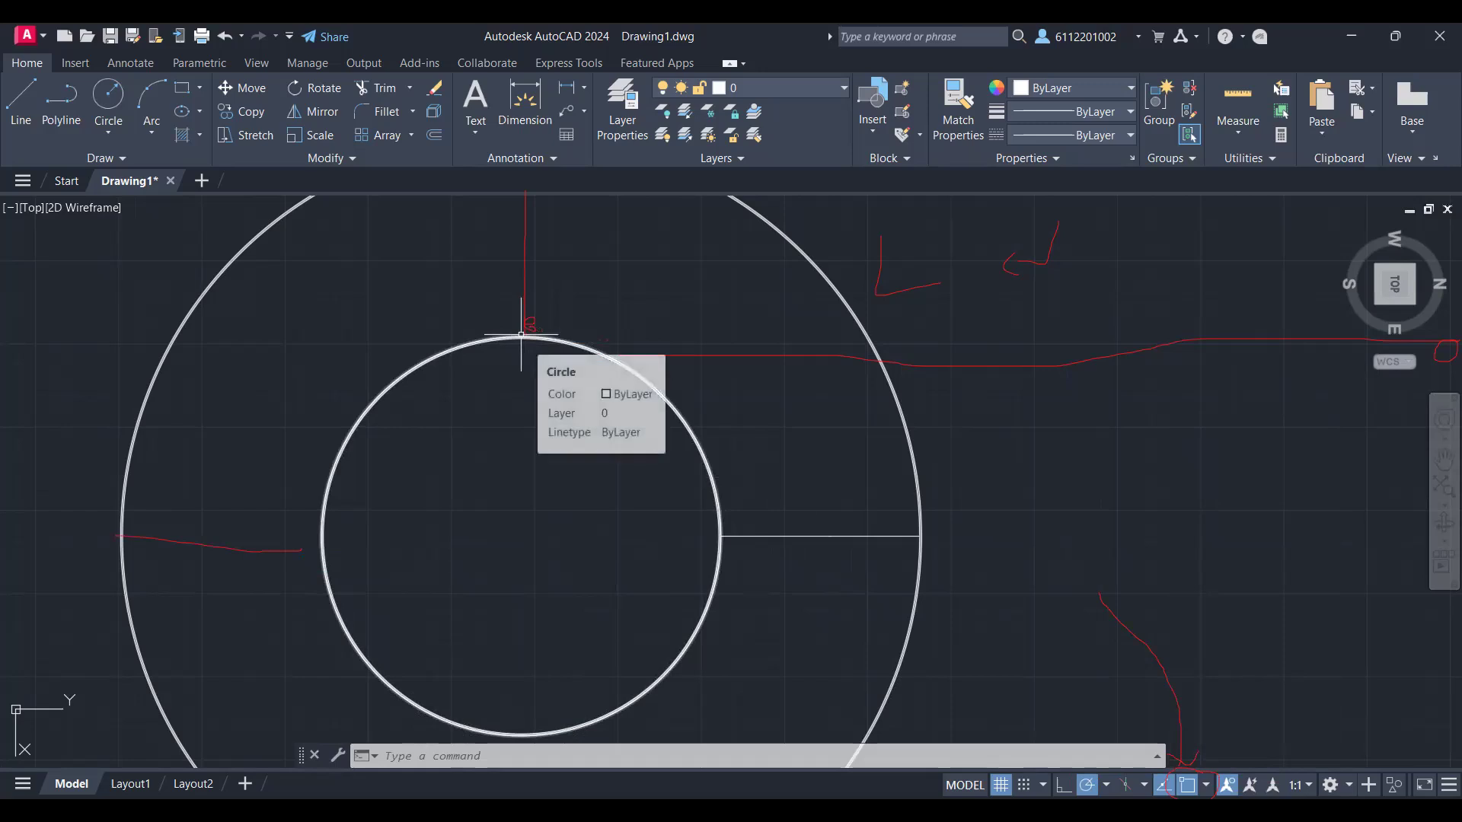
pyautogui.scroll(6, 521, 334)
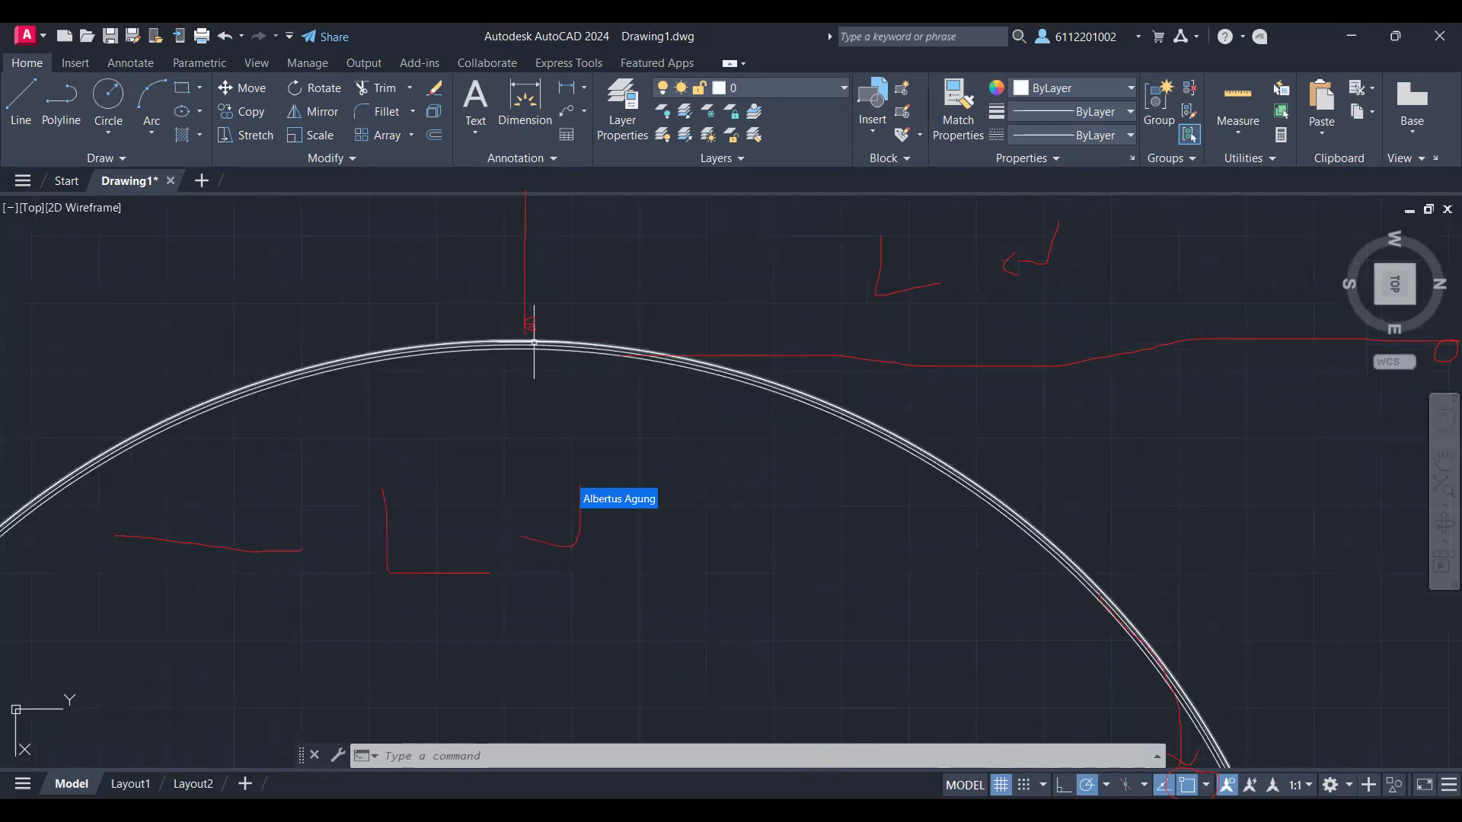
pyautogui.scroll(-8, 526, 336)
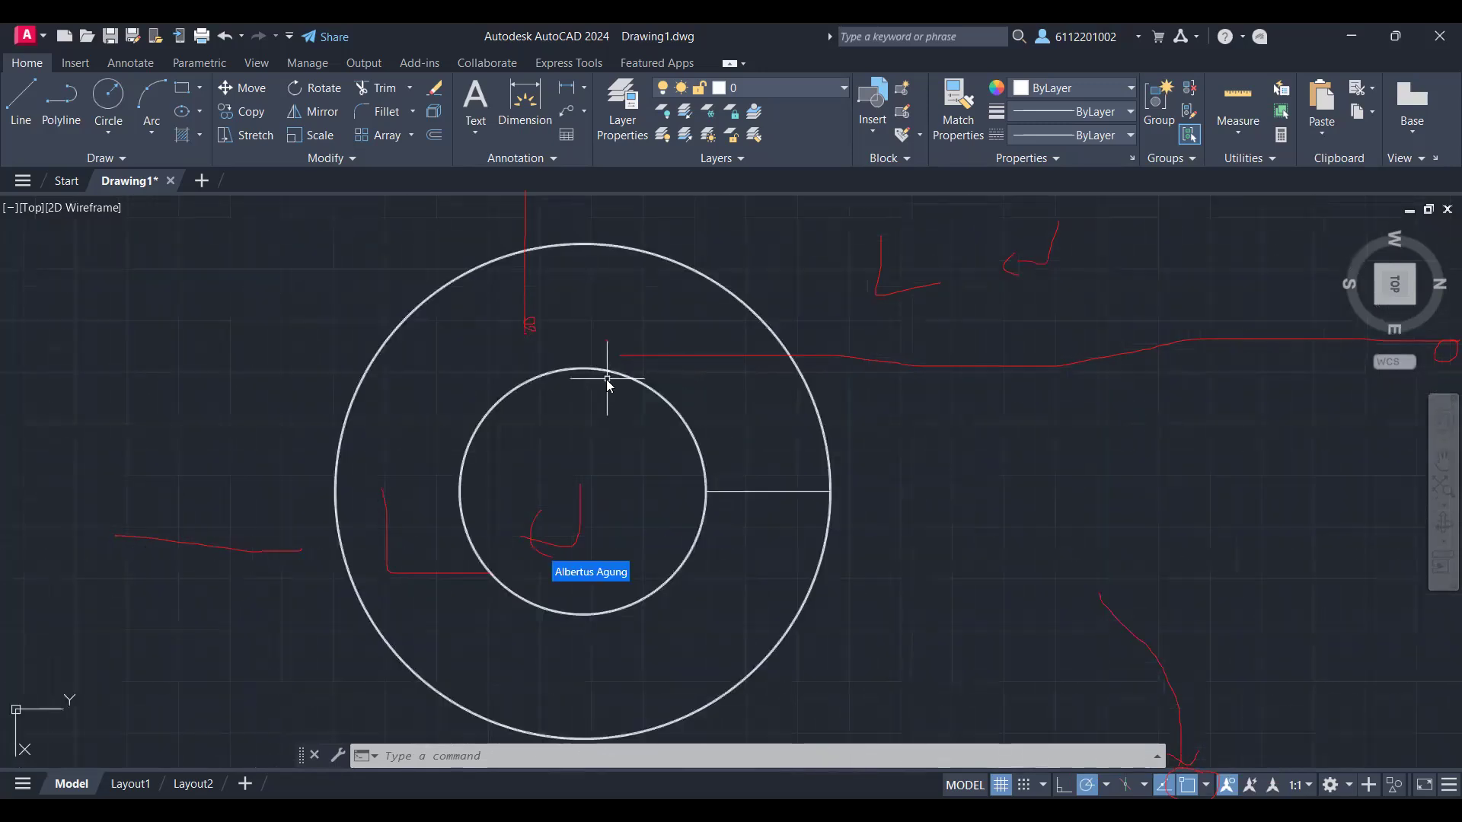
pyautogui.write('L')
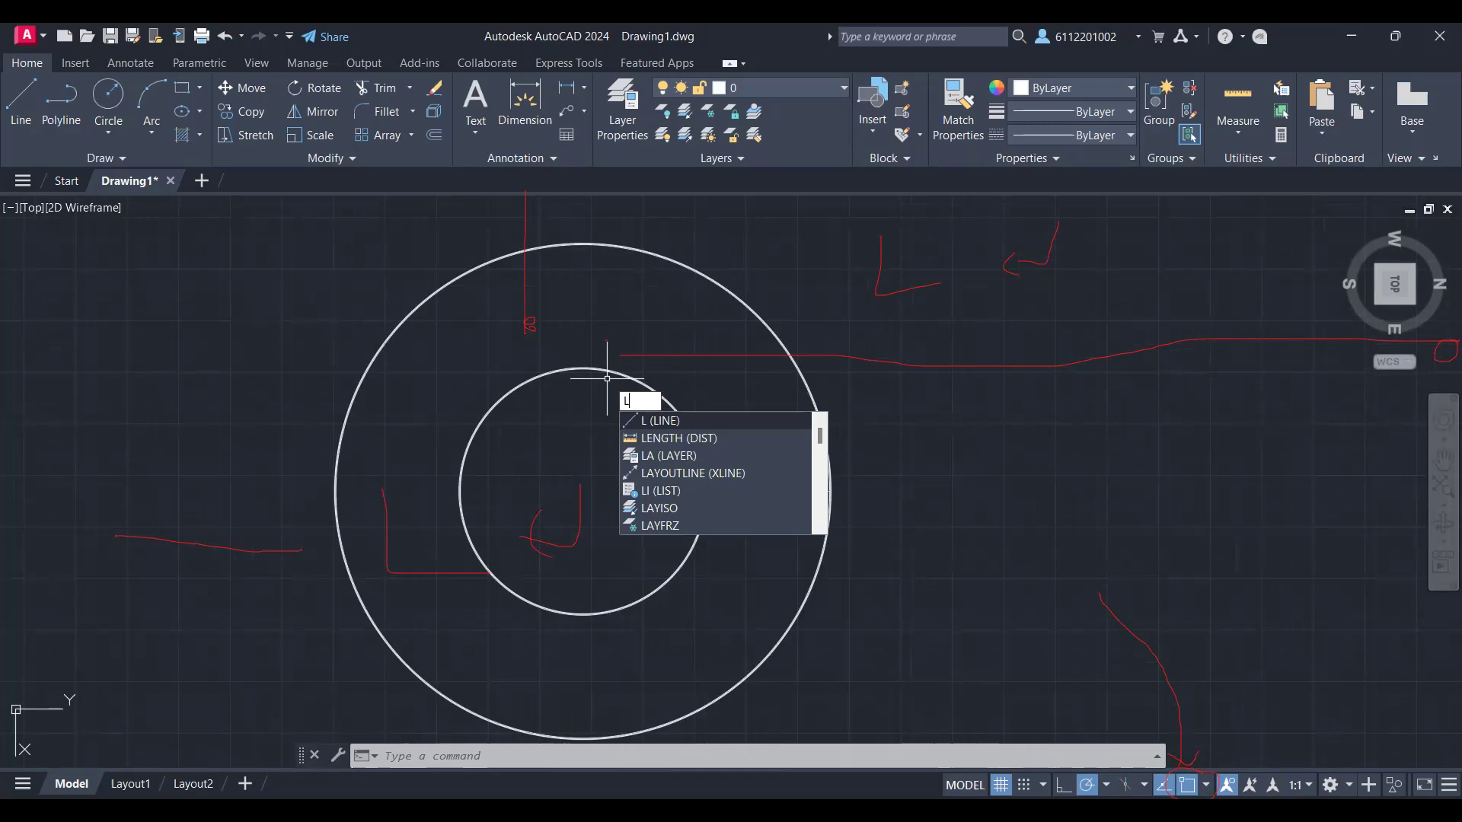
pyautogui.press('Return')
pyautogui.scroll(-2, 583, 163)
pyautogui.click(583, 290)
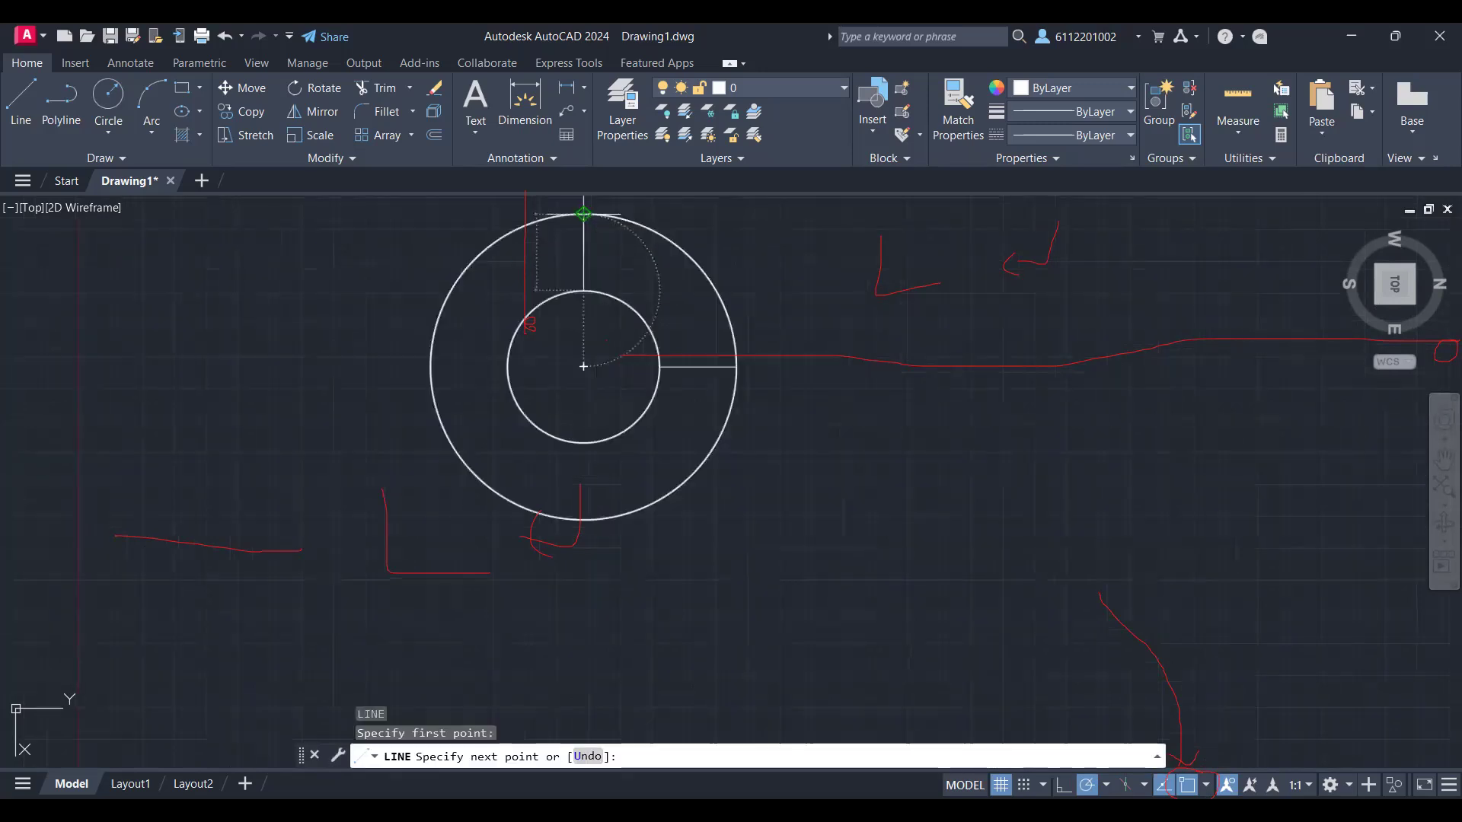
pyautogui.click(583, 214)
pyautogui.scroll(6, 638, 266)
pyautogui.moveTo(638, 266); pyautogui.dragTo(755, 554, button='middle')
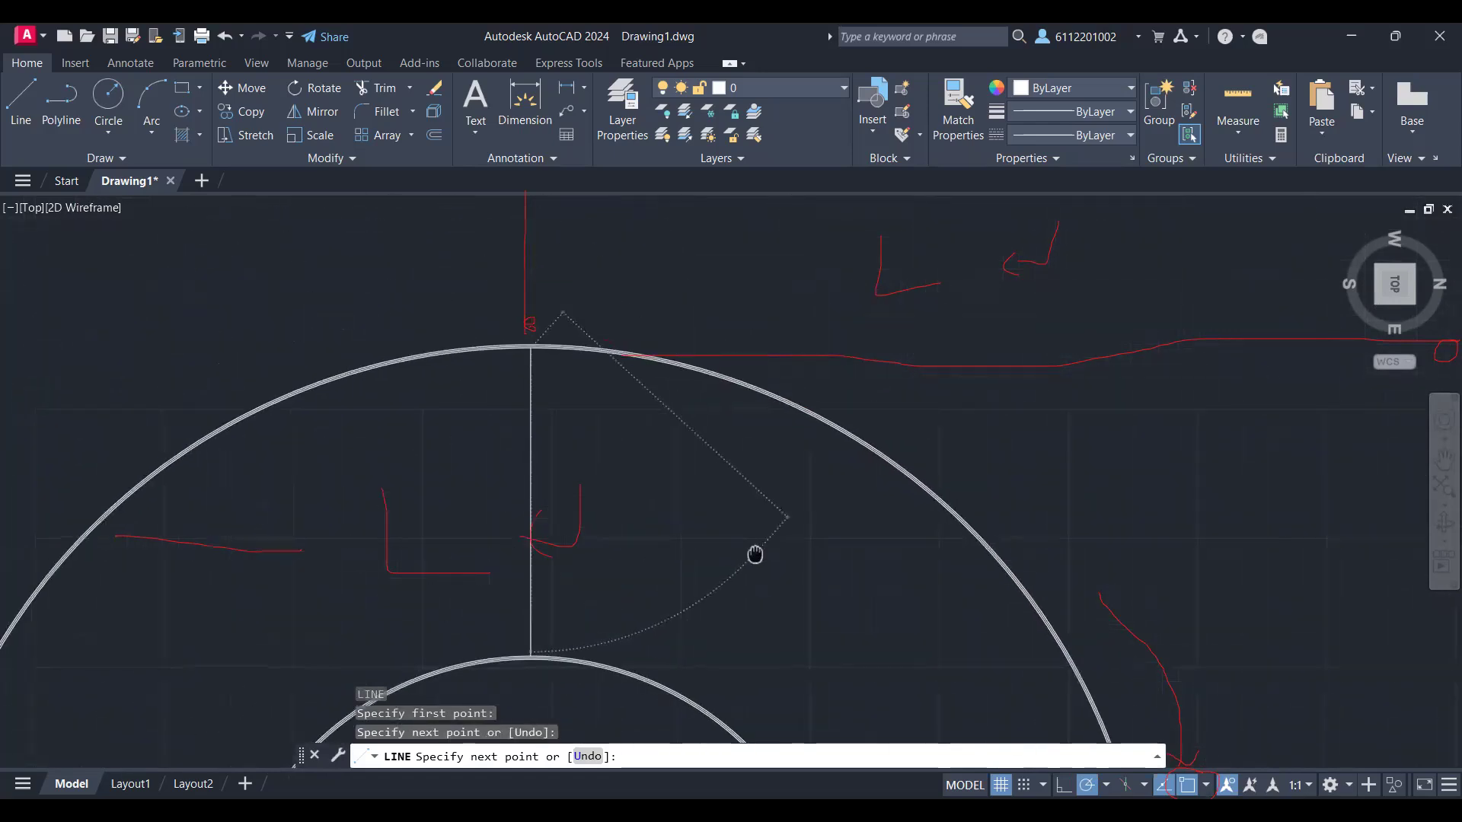
pyautogui.scroll(2, 588, 396)
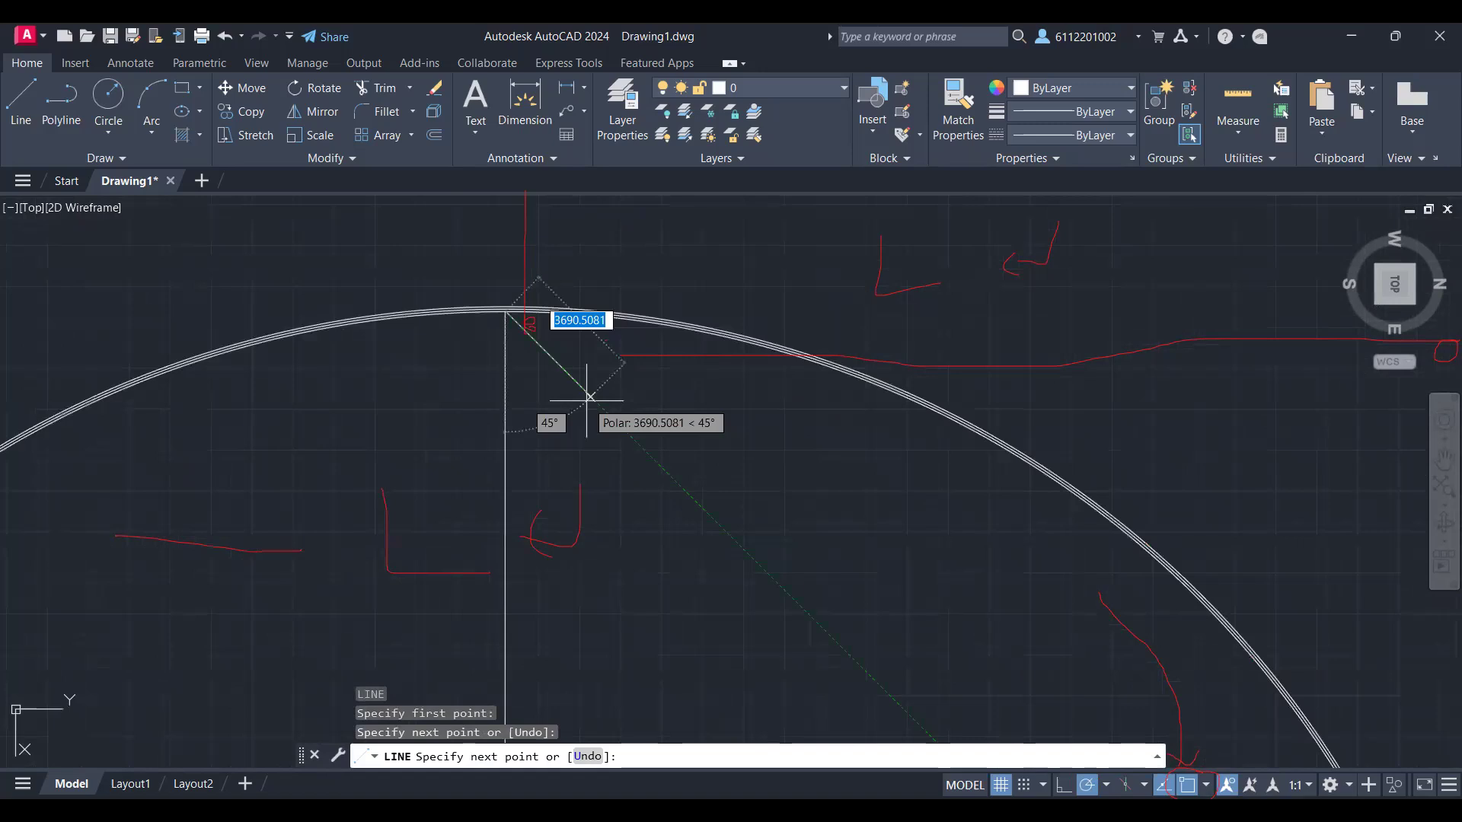
pyautogui.scroll(-5, 589, 397)
pyautogui.press('Escape')
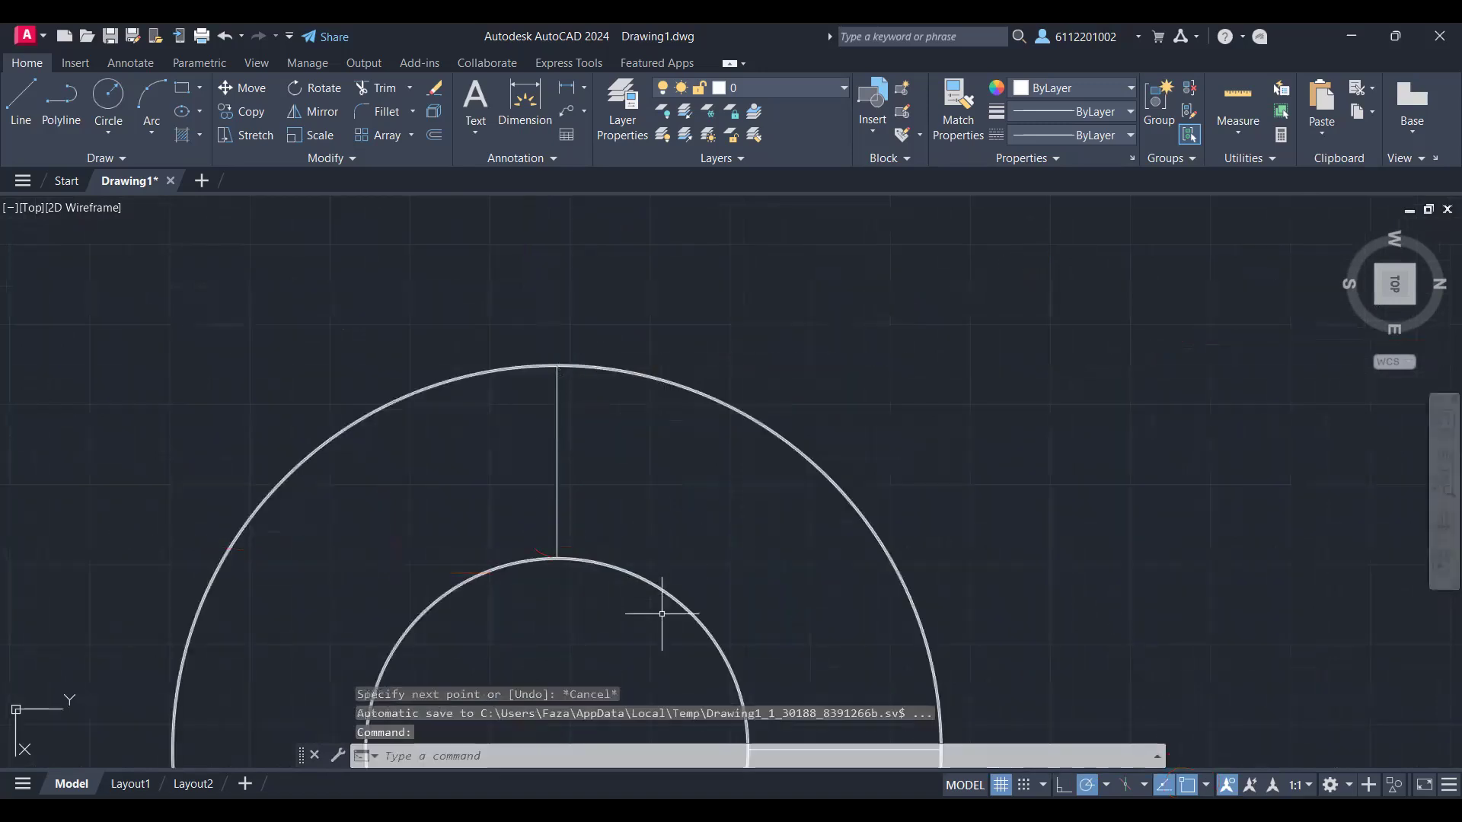
# Step: Draw a straight radial line from the inner ring's left quadrant to the outer ring's left quadrant
pyautogui.moveTo(663, 604)
pyautogui.mouseDown(button='middle')
pyautogui.moveTo(660, 626)
pyautogui.moveTo(725, 424)
pyautogui.mouseUp(button='middle')
pyautogui.scroll(5, 426, 542)
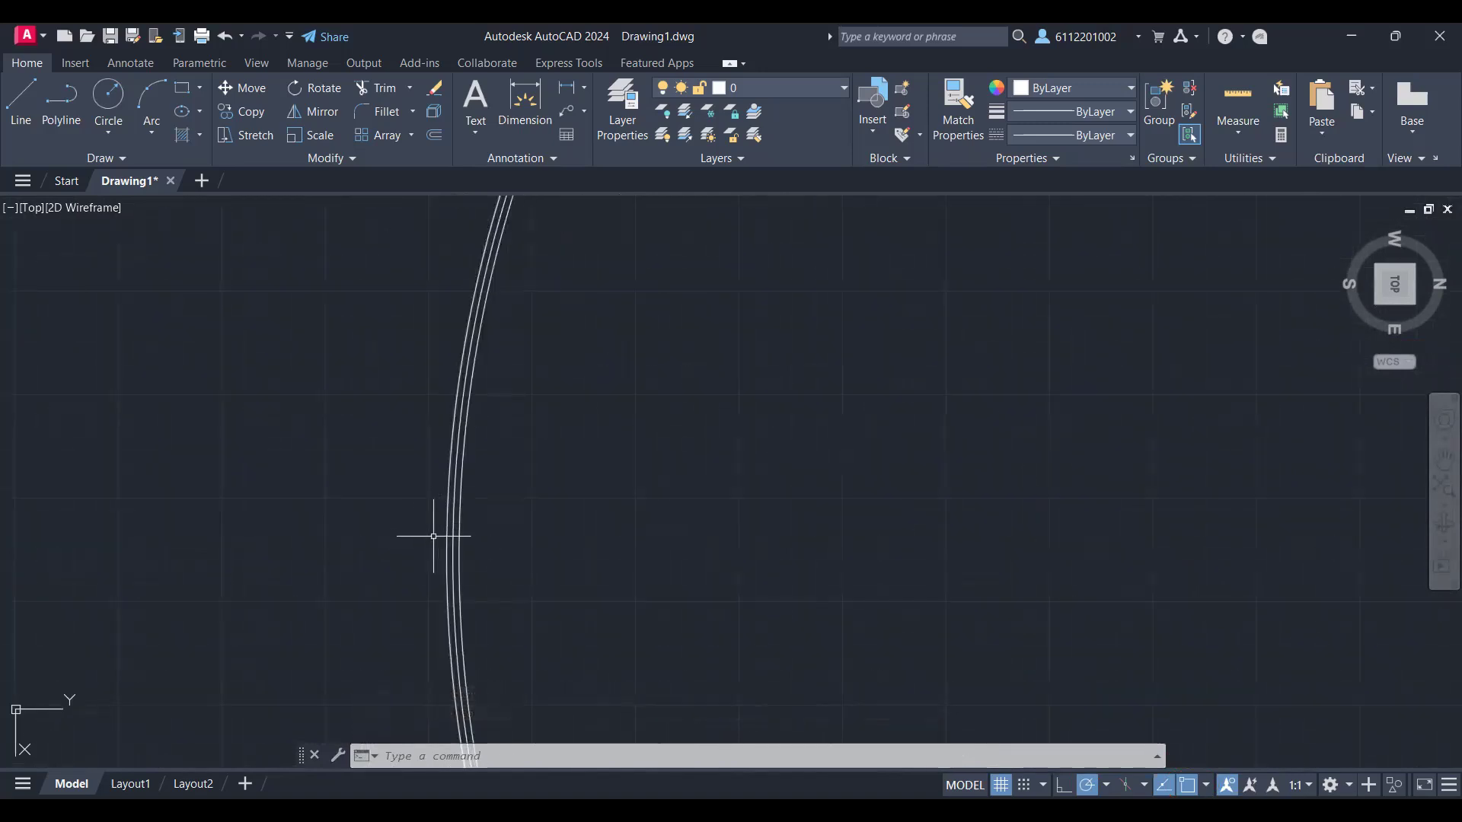
pyautogui.write('L')
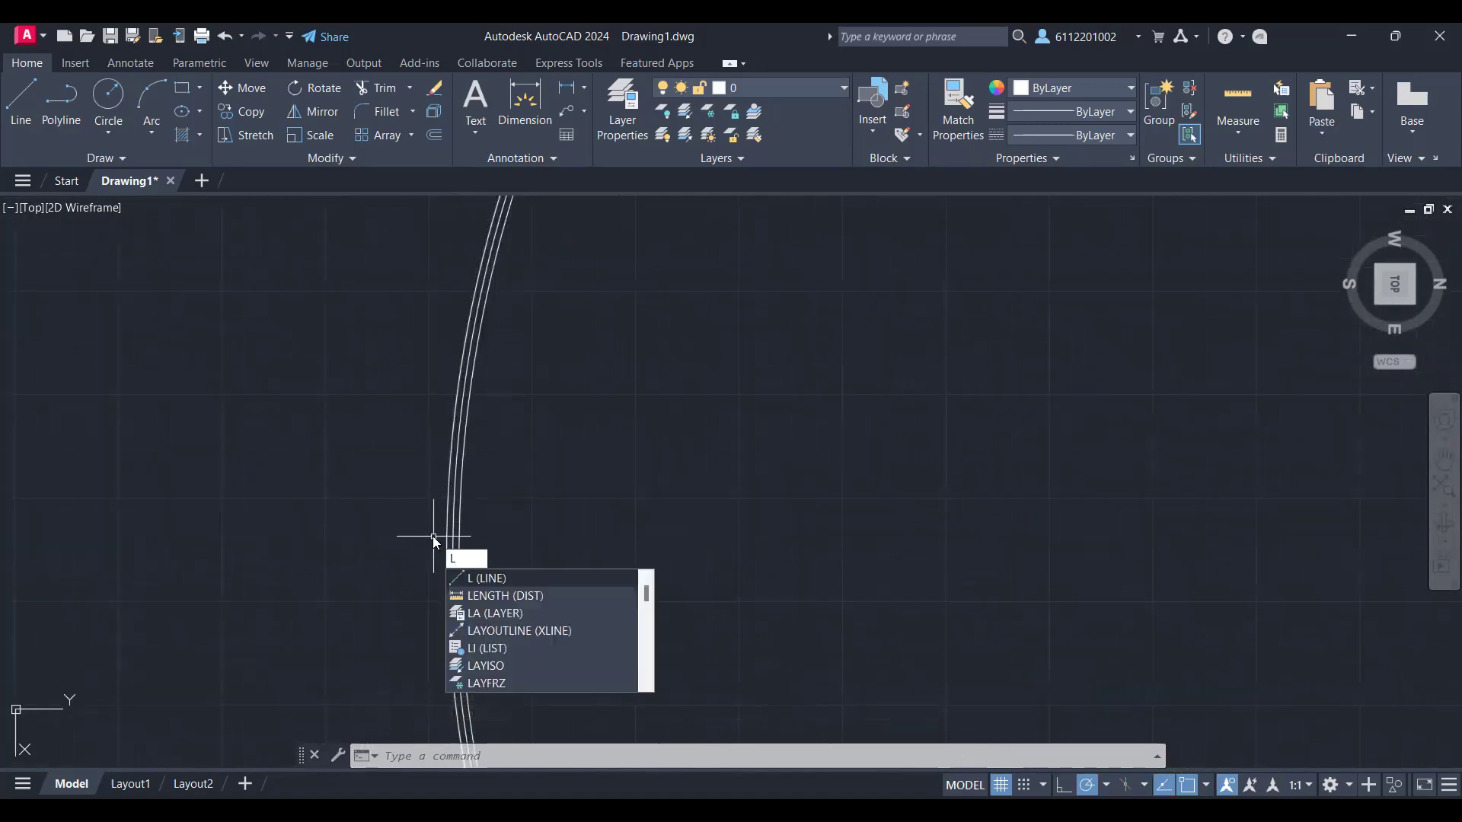
pyautogui.press('Return')
pyautogui.scroll(-5, 434, 537)
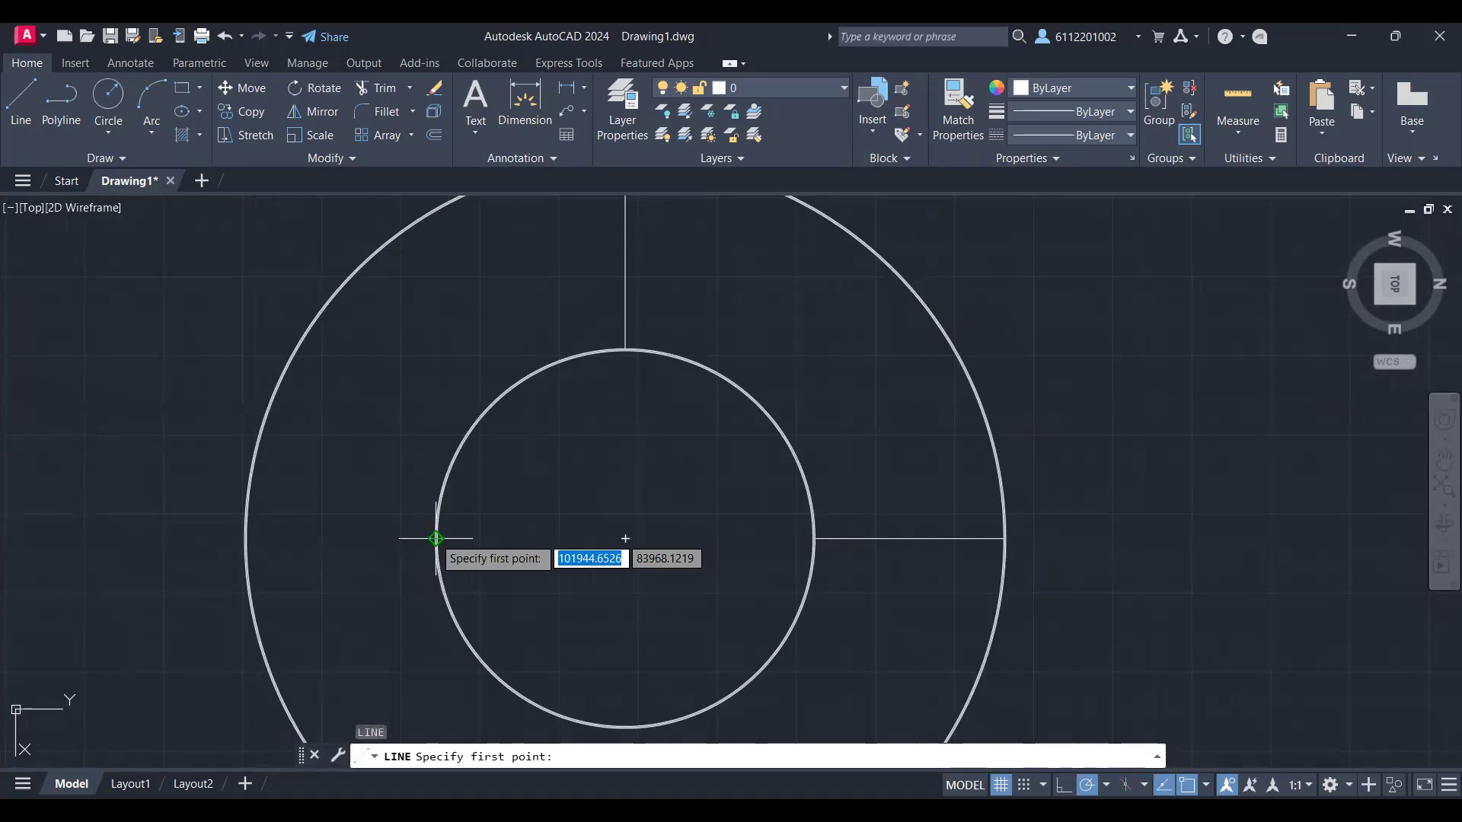
pyautogui.click(435, 538)
pyautogui.scroll(-2, 561, 589)
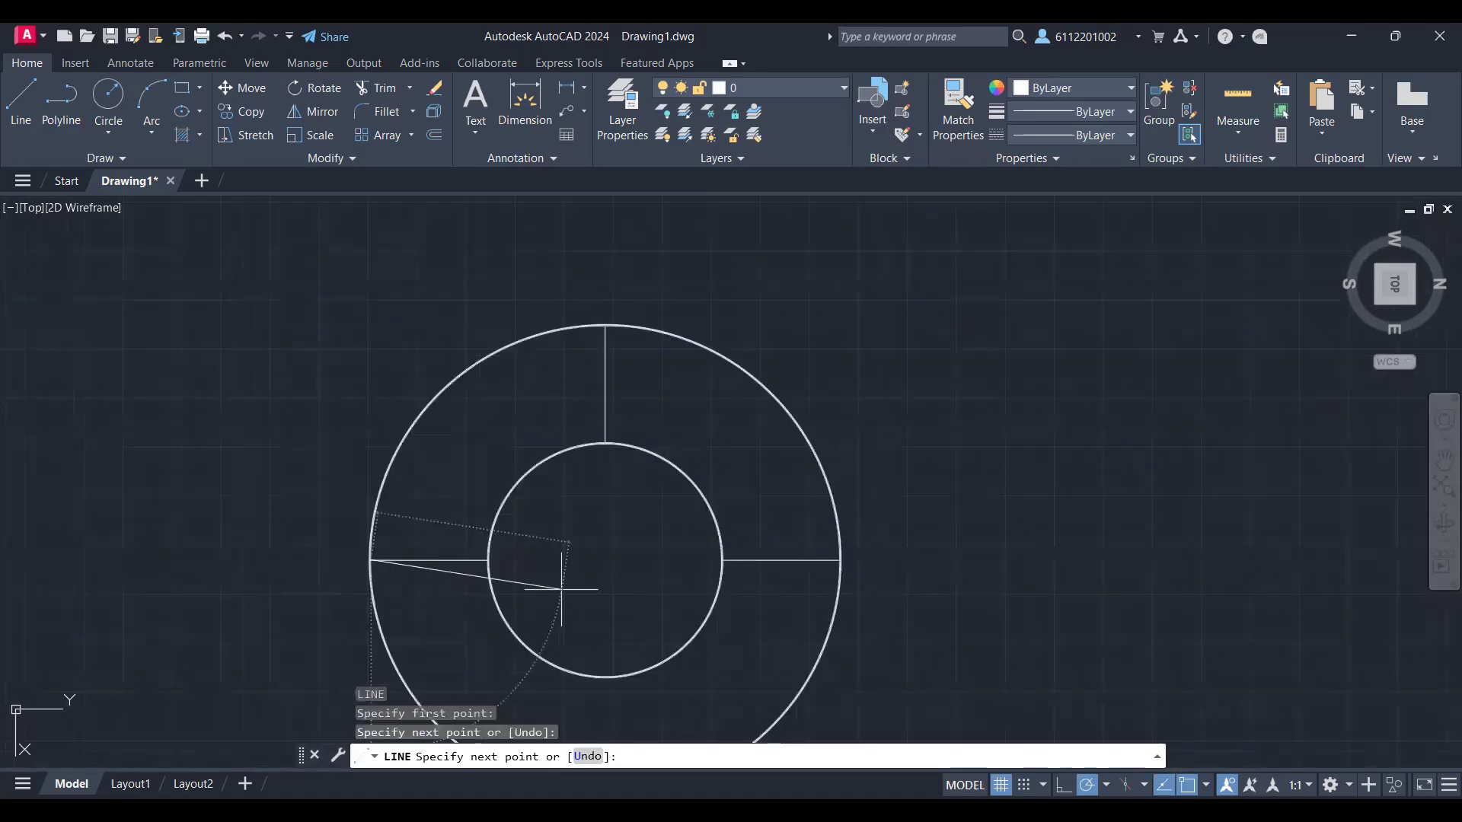
pyautogui.moveTo(561, 588); pyautogui.dragTo(562, 503, button='middle')
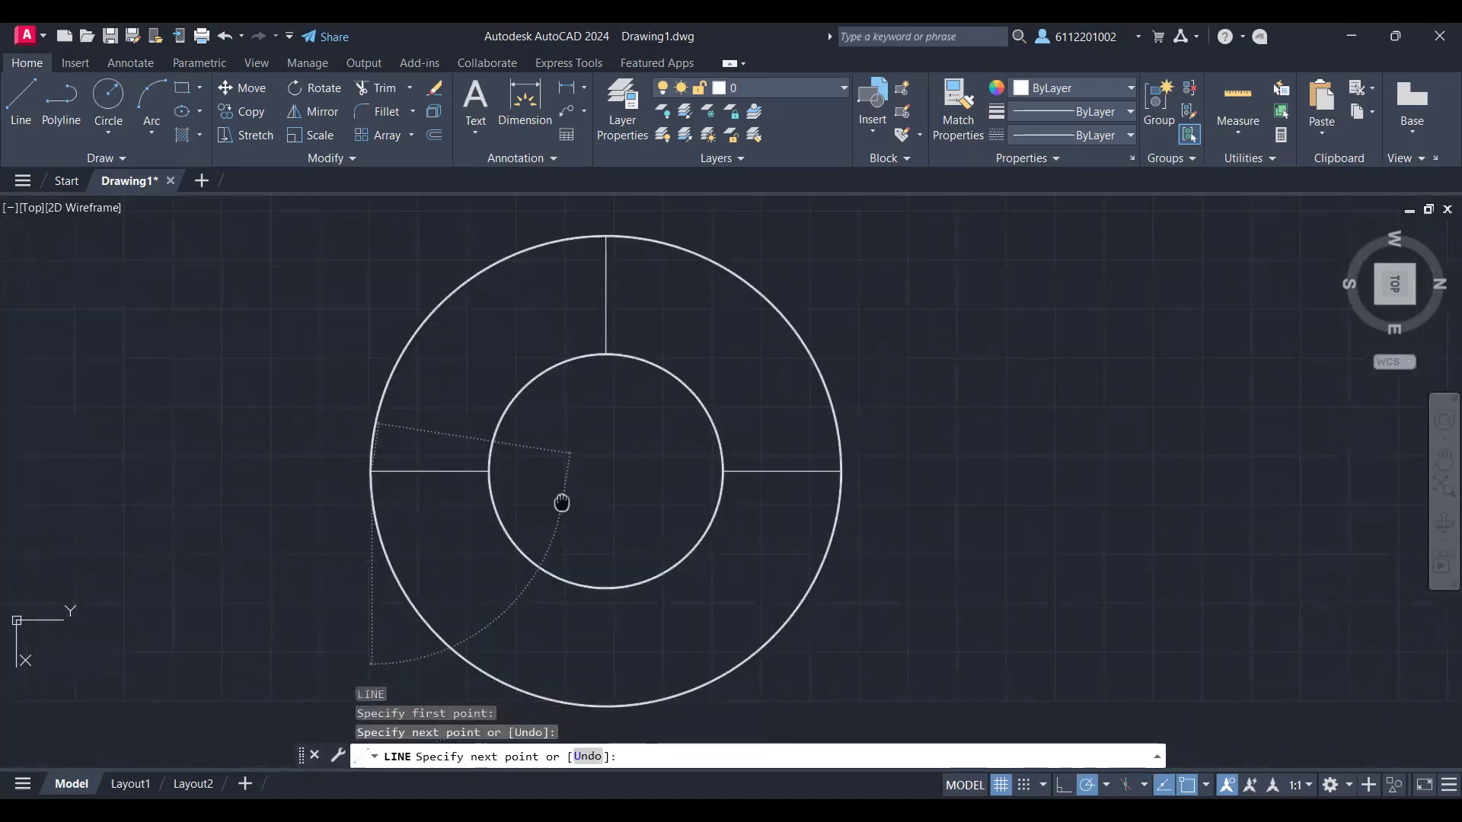
pyautogui.press('Return')
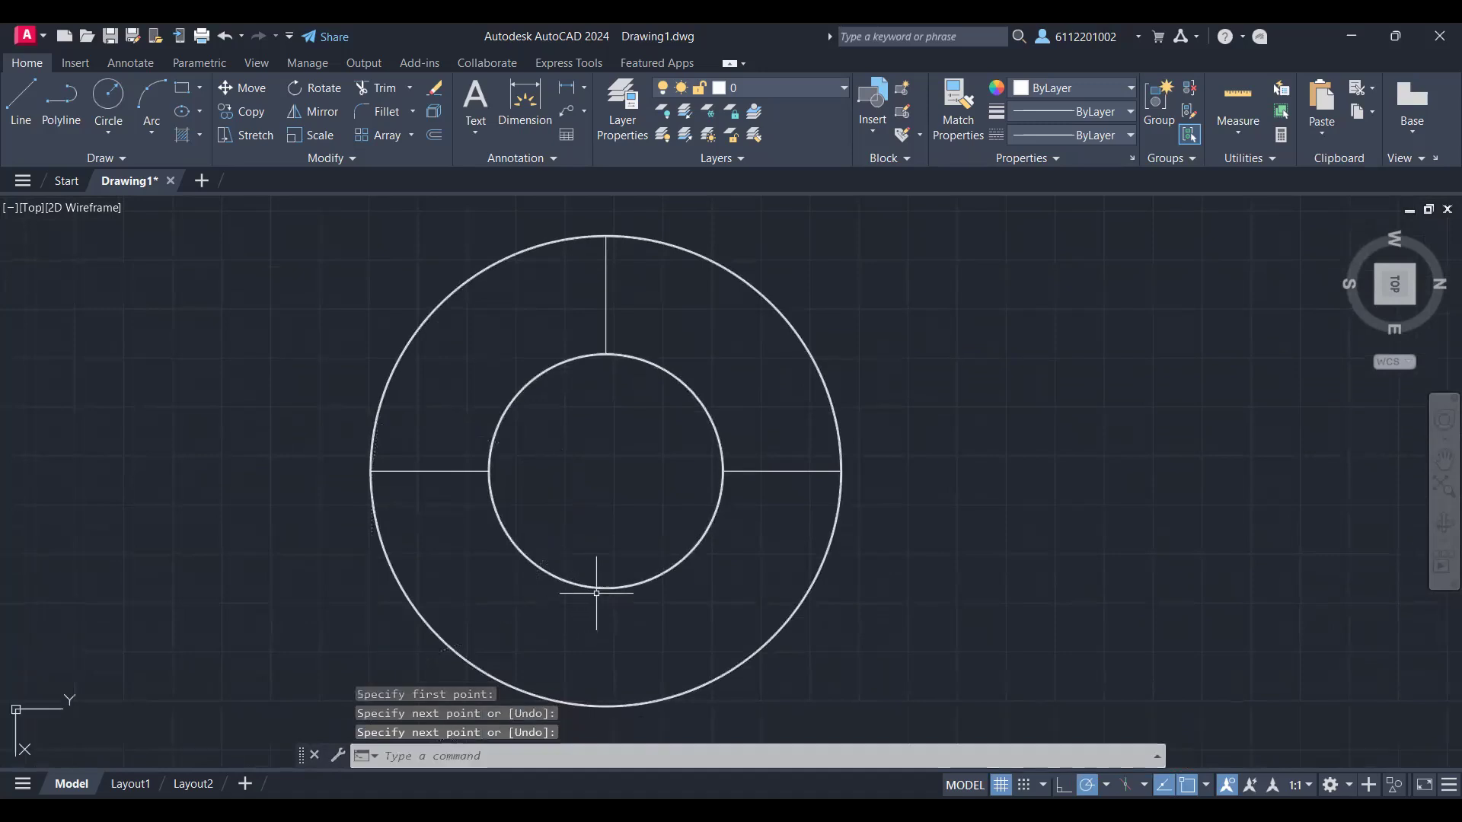
# Step: Draw the fourth radial line between the lower quadrants of the inner and outer rings
pyautogui.scroll(5, 598, 594)
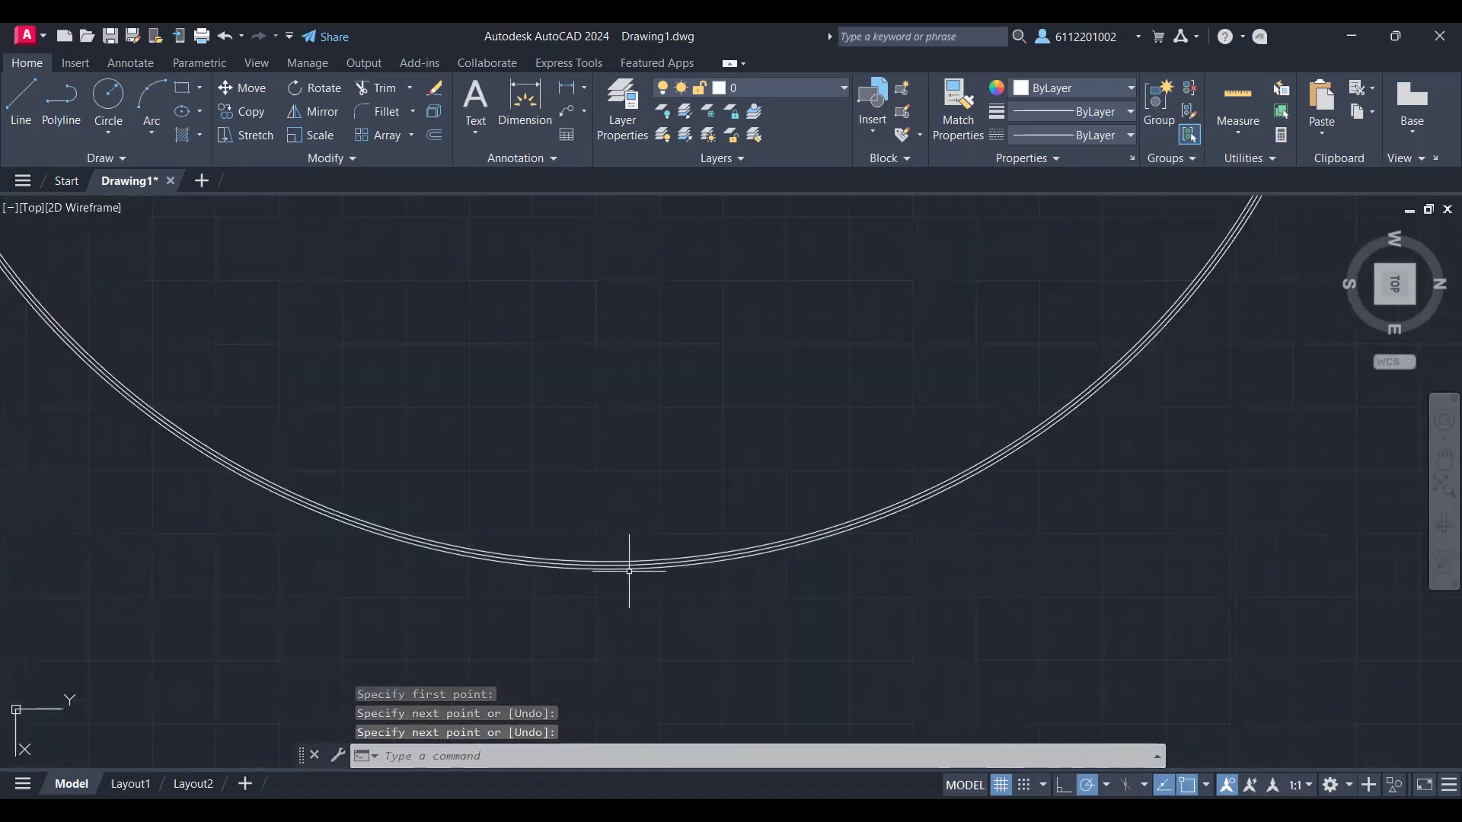
pyautogui.scroll(-5, 633, 564)
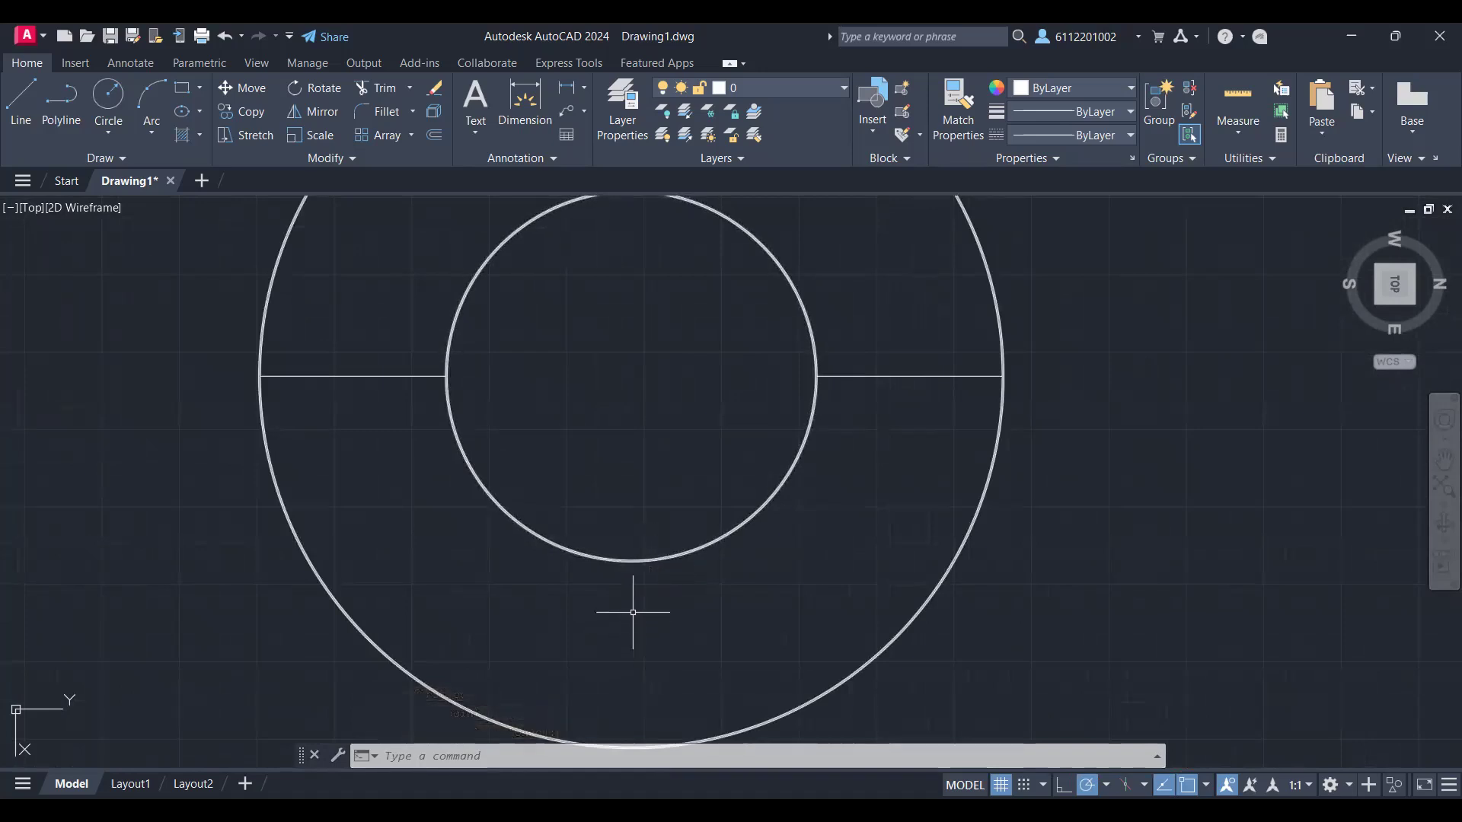
pyautogui.scroll(3, 689, 532)
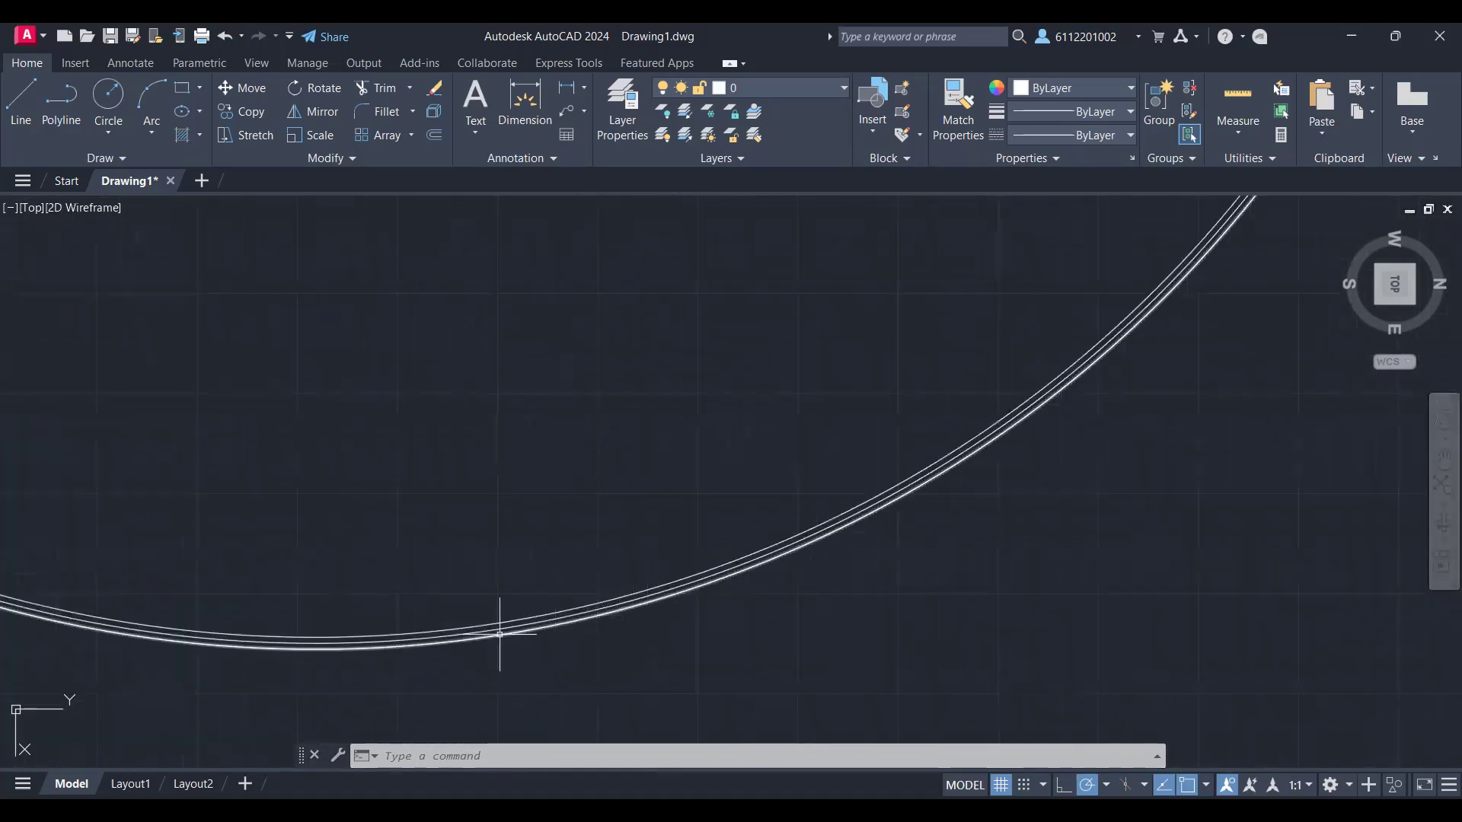
pyautogui.scroll(-3, 496, 620)
pyautogui.scroll(-3, 392, 635)
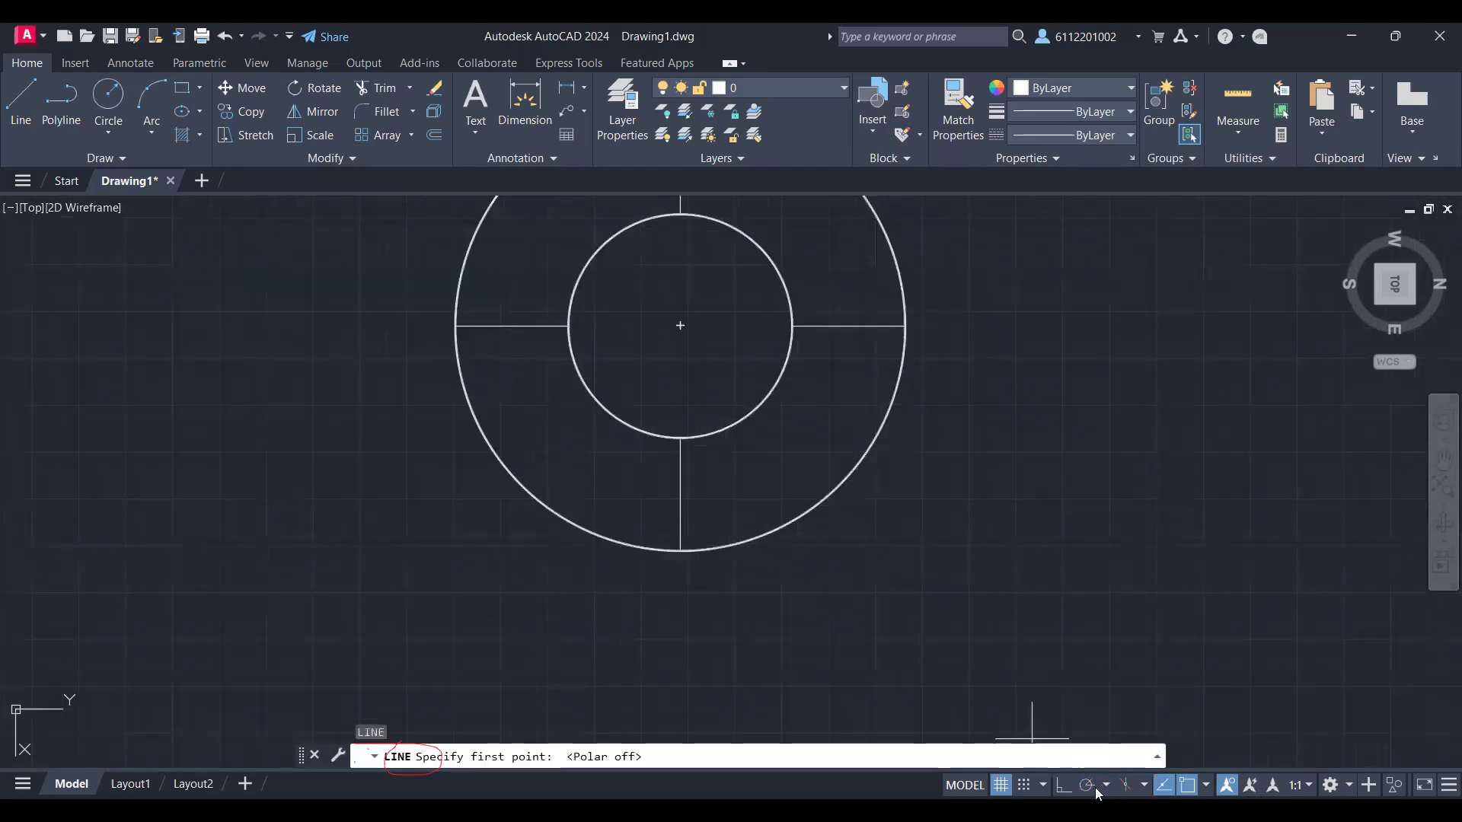
# Step: Turn polar tracking off for free-angle lines, leaving its angle increments at 15, 30, 45, 60
pyautogui.click(1106, 785)
pyautogui.click(1106, 784)
pyautogui.click(1107, 785)
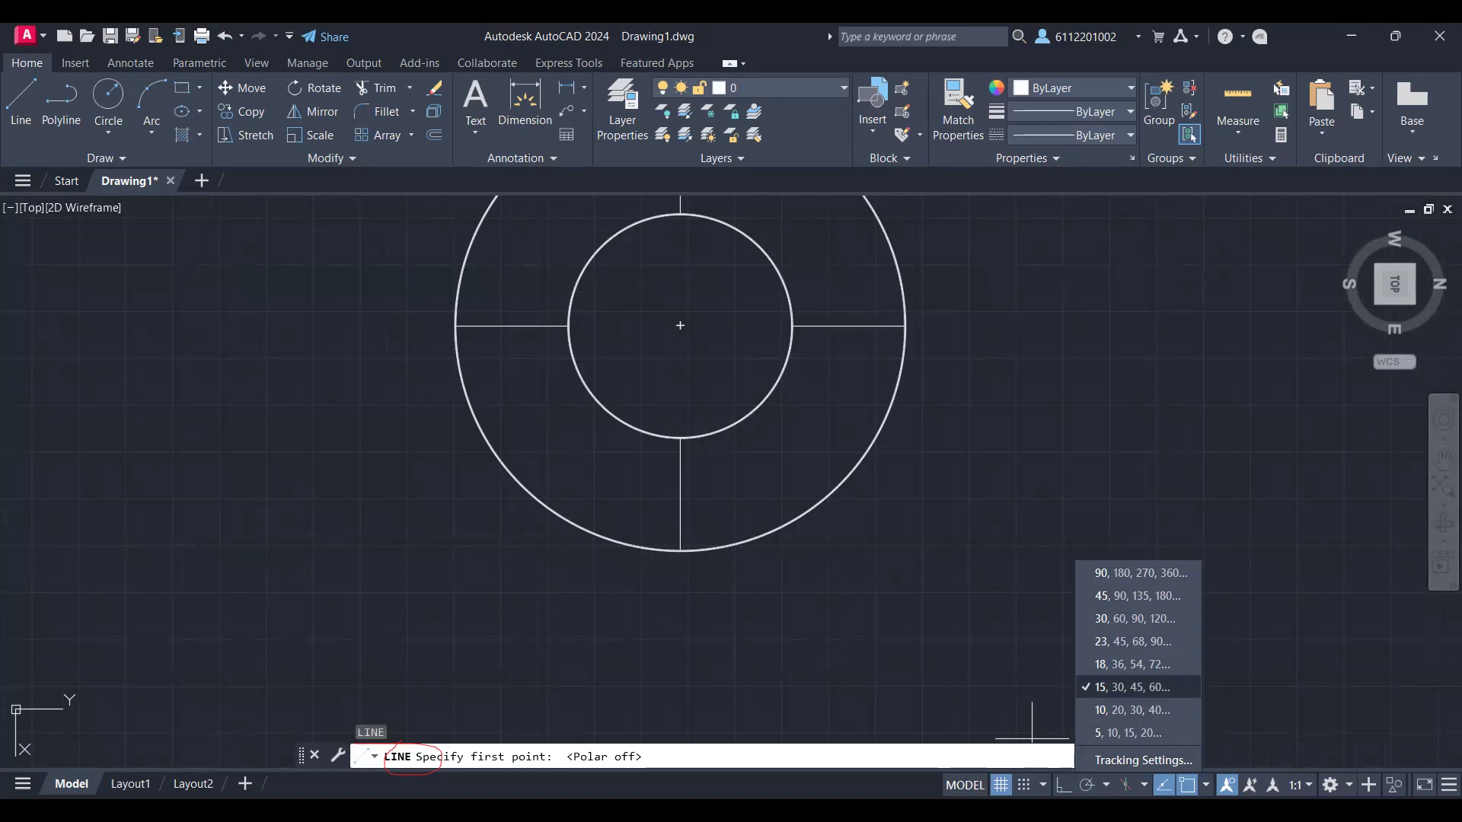
pyautogui.click(510, 293)
pyautogui.rightClick(509, 291)
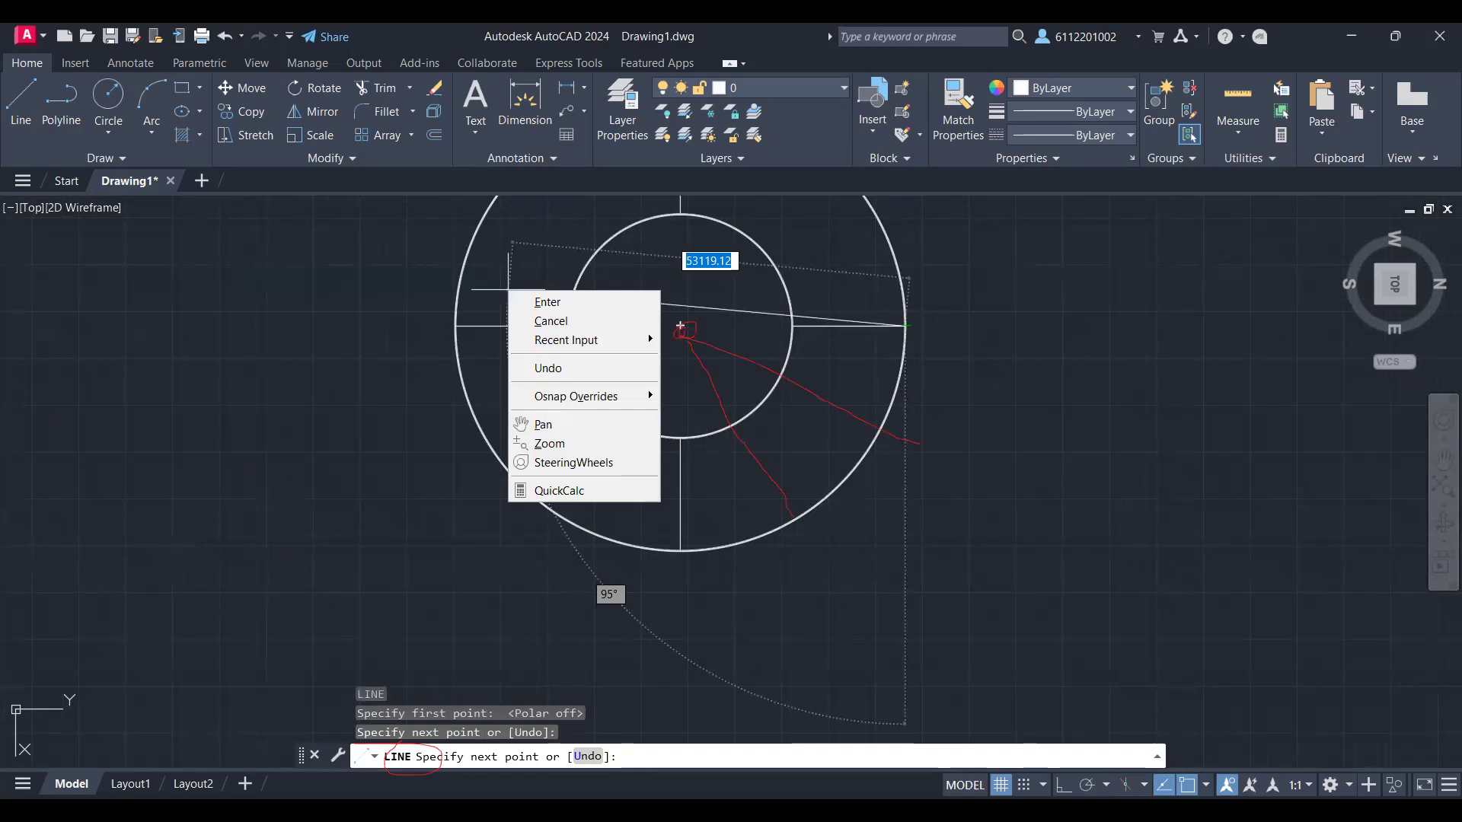
pyautogui.press('Escape')
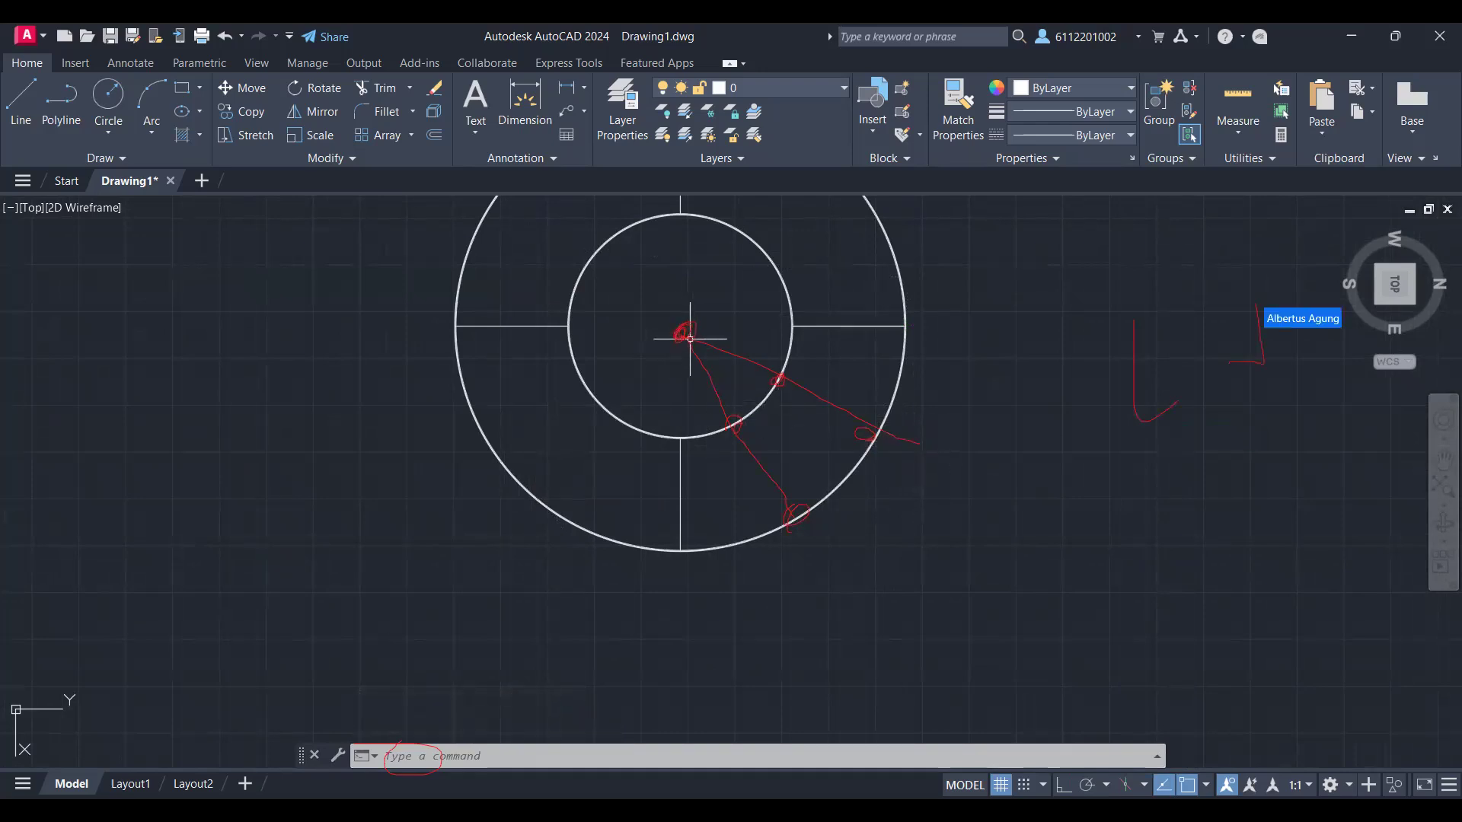
pyautogui.write('l')
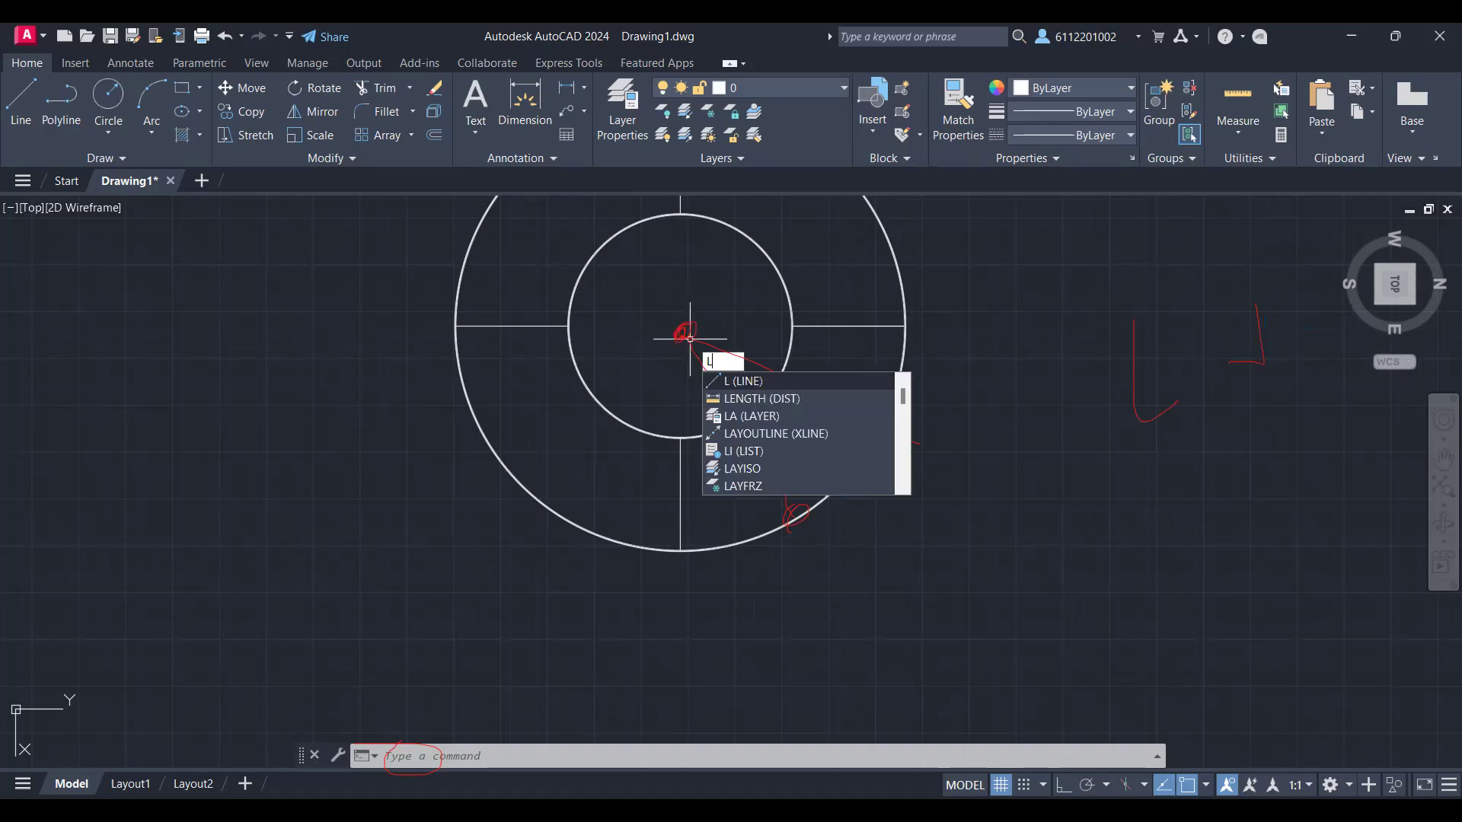
pyautogui.press('Return')
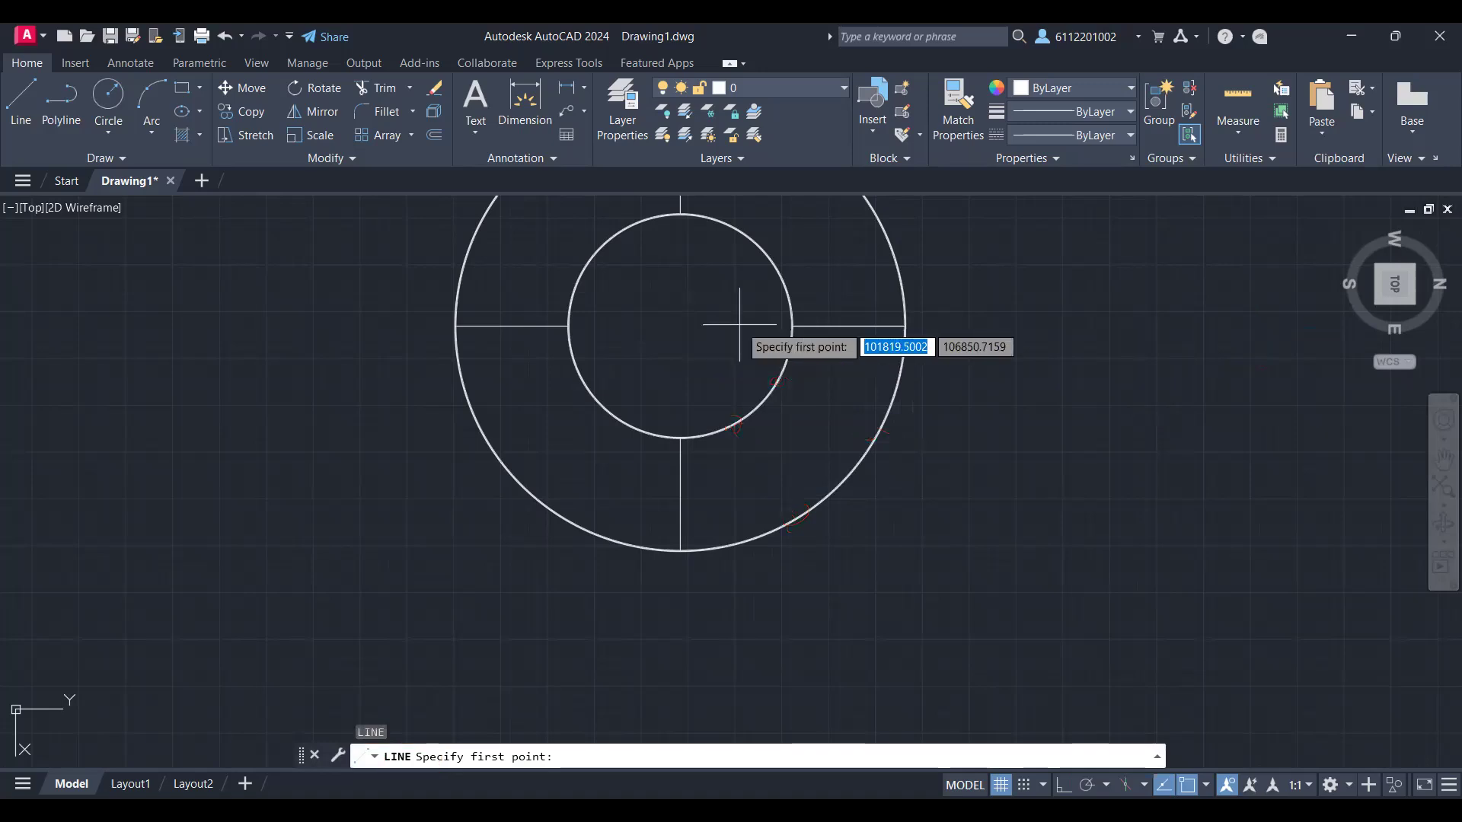
pyautogui.moveTo(739, 324)
pyautogui.mouseDown(button='middle')
pyautogui.moveTo(678, 424)
pyautogui.moveTo(683, 443)
pyautogui.mouseUp(button='middle')
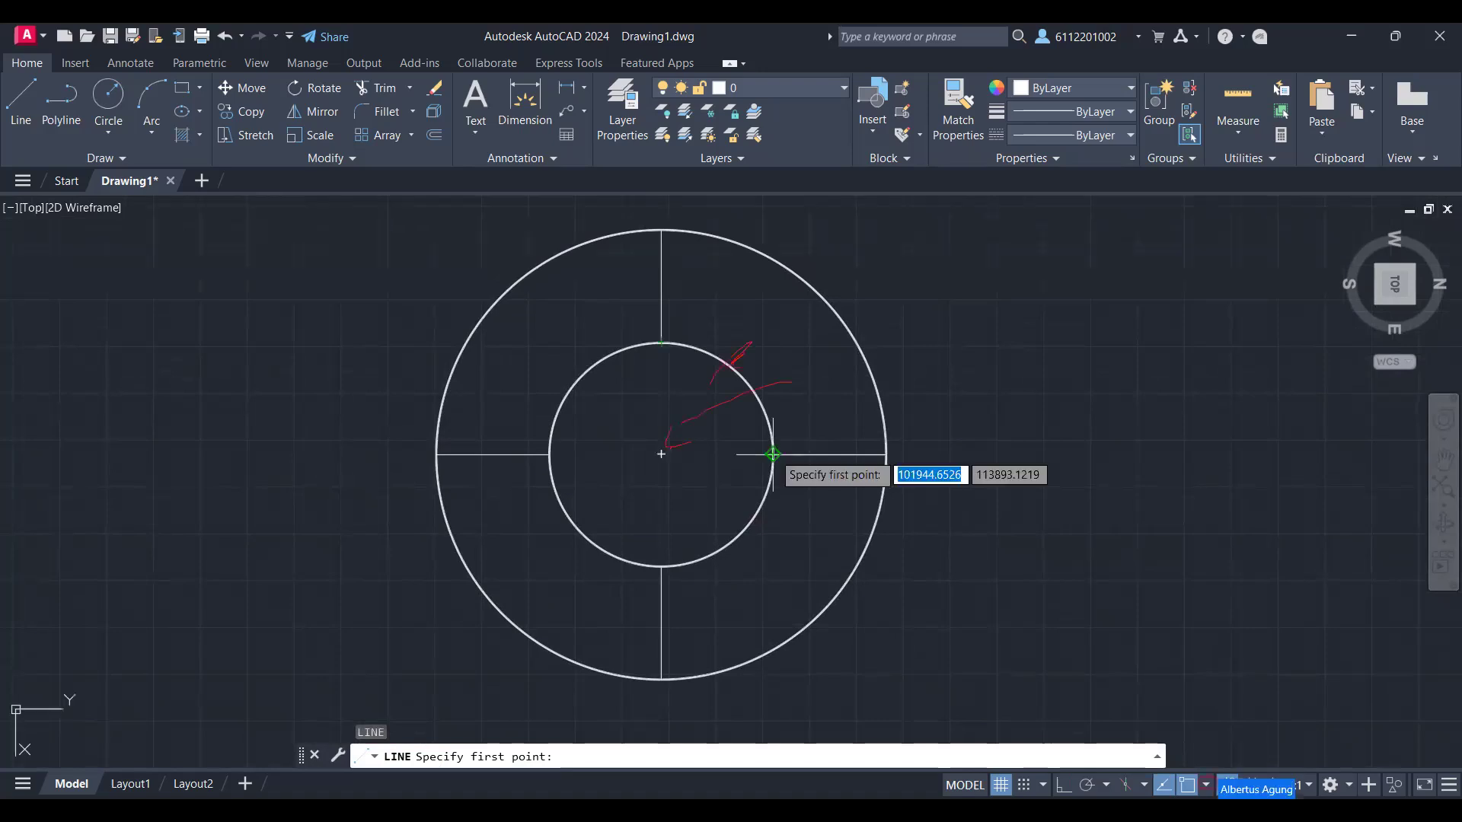
pyautogui.click(1206, 784)
pyautogui.click(1205, 784)
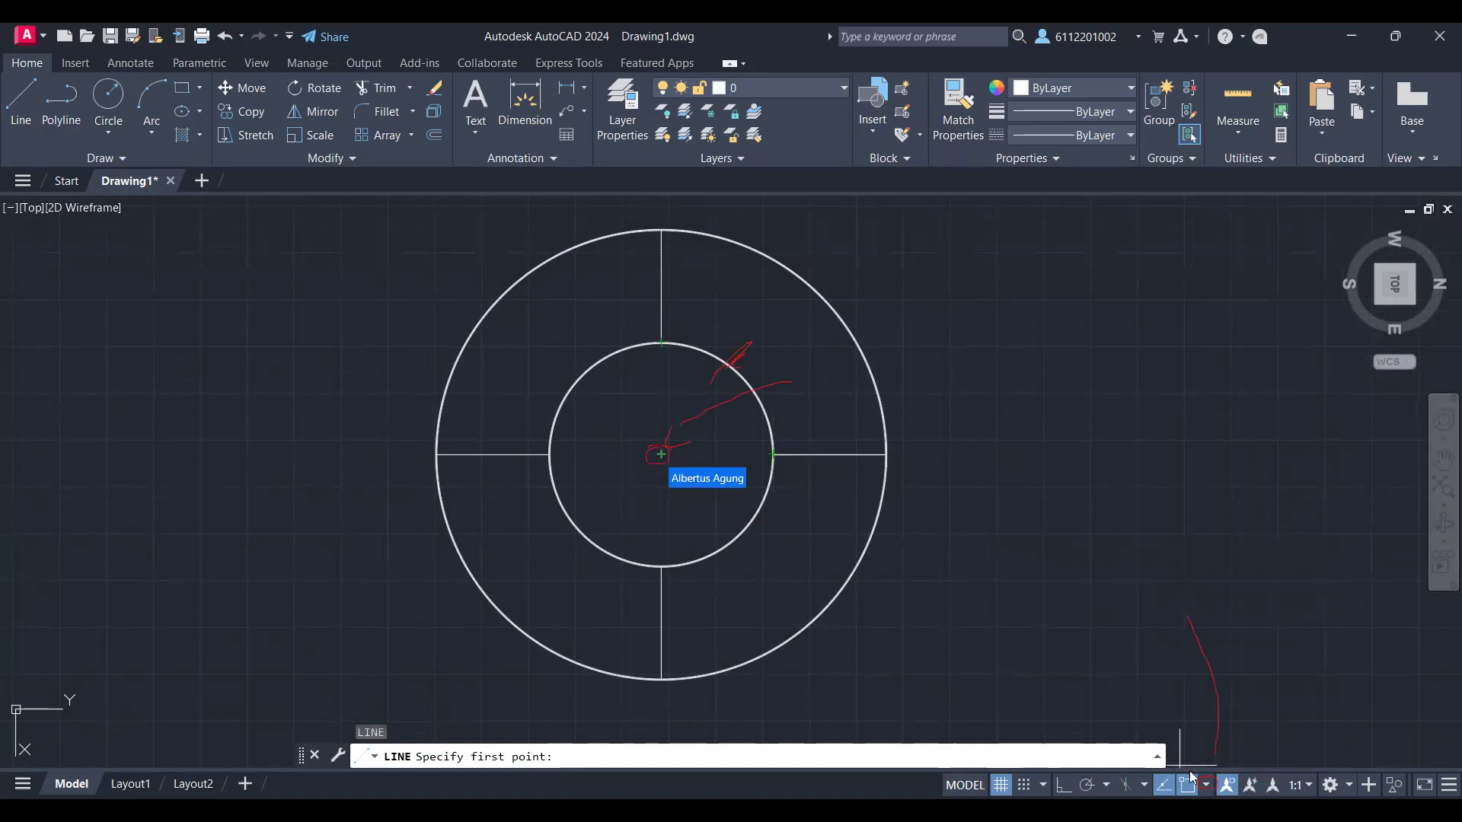
pyautogui.click(660, 454)
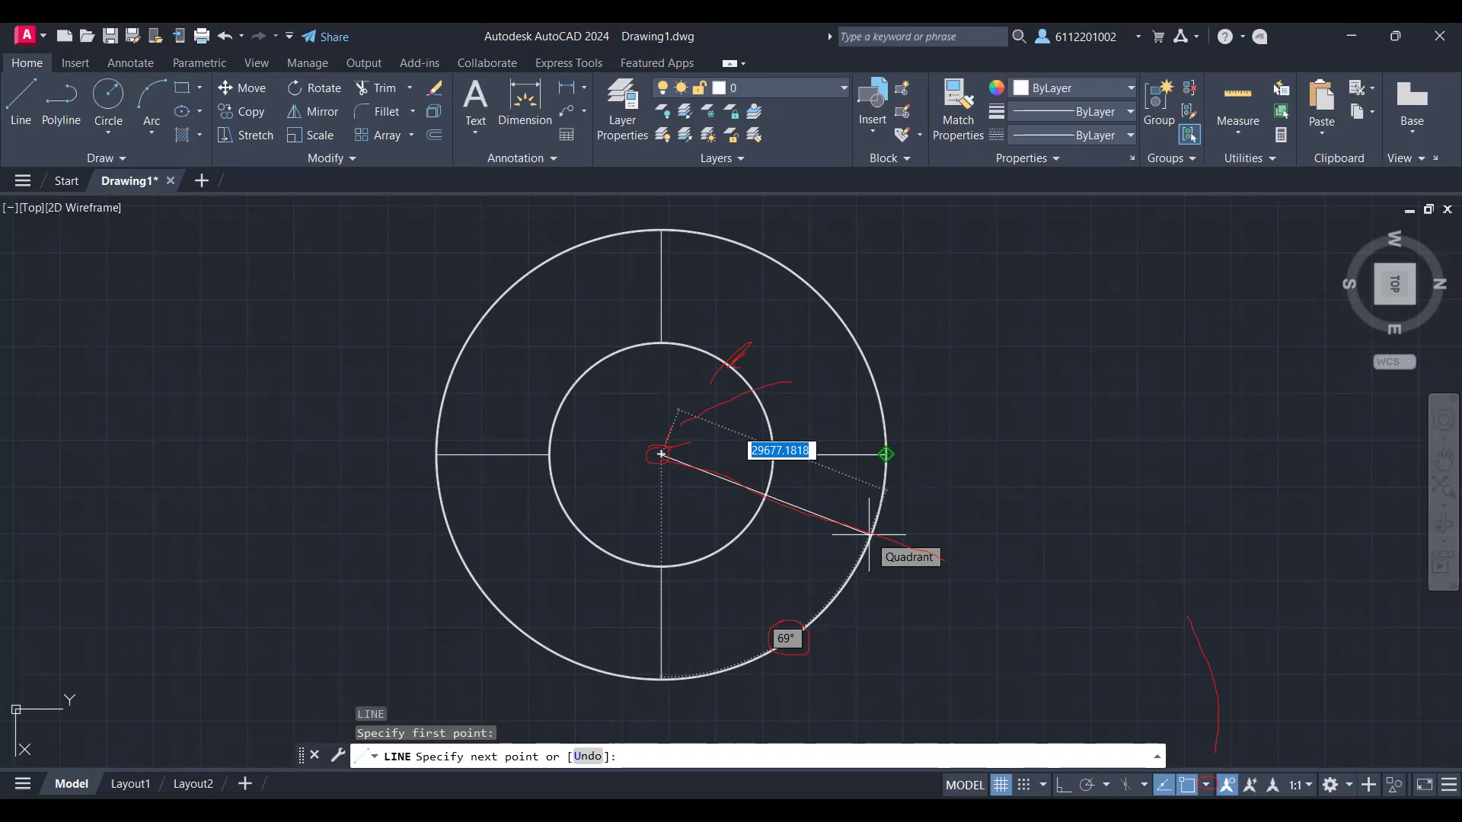
pyautogui.press('Escape')
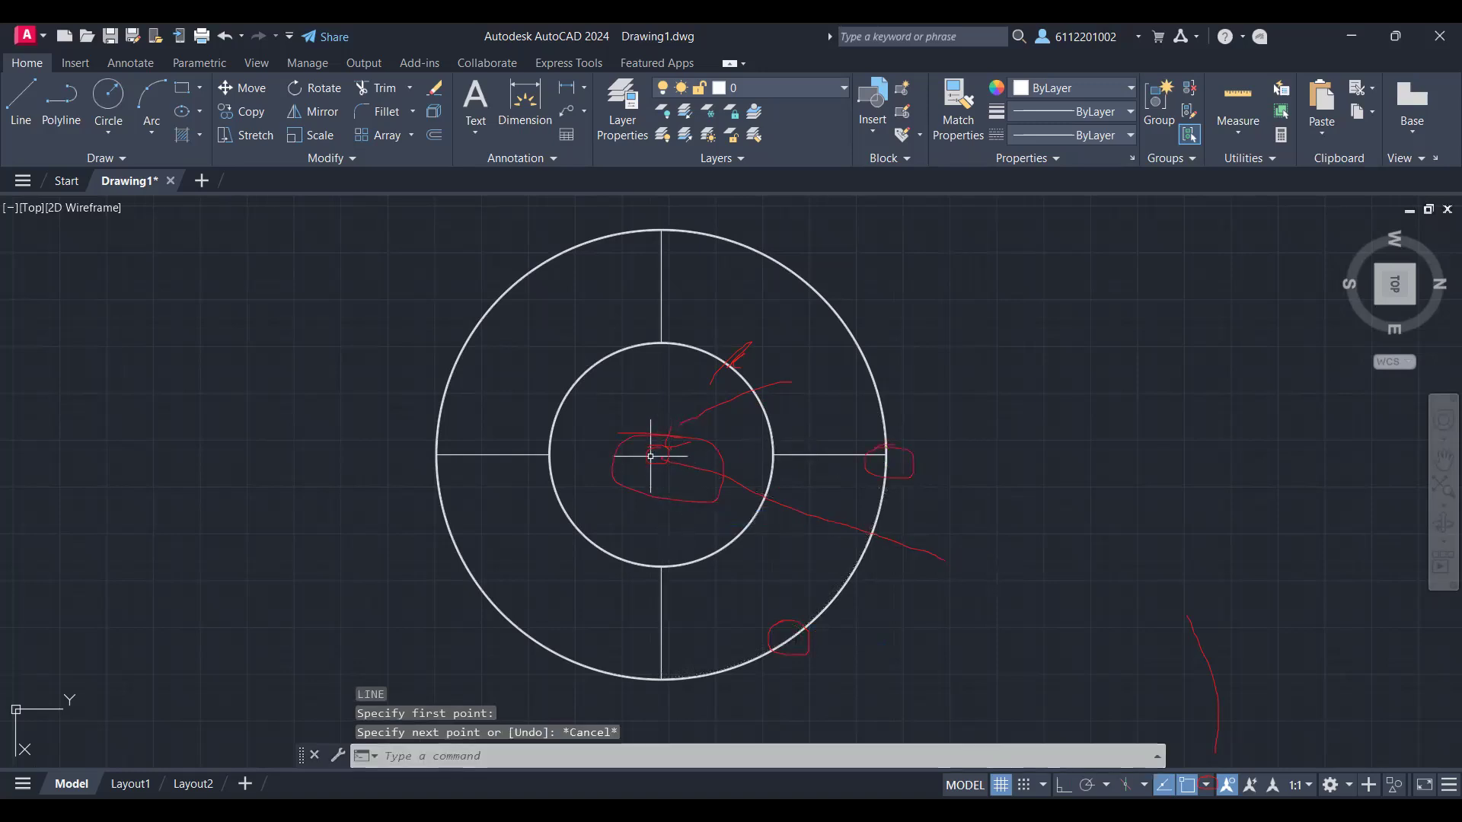
# Step: Draw a line from the rings' common centre, sloping about 30° below the right-hand radial line and ending just inside the inner ring
pyautogui.scroll(6, 651, 456)
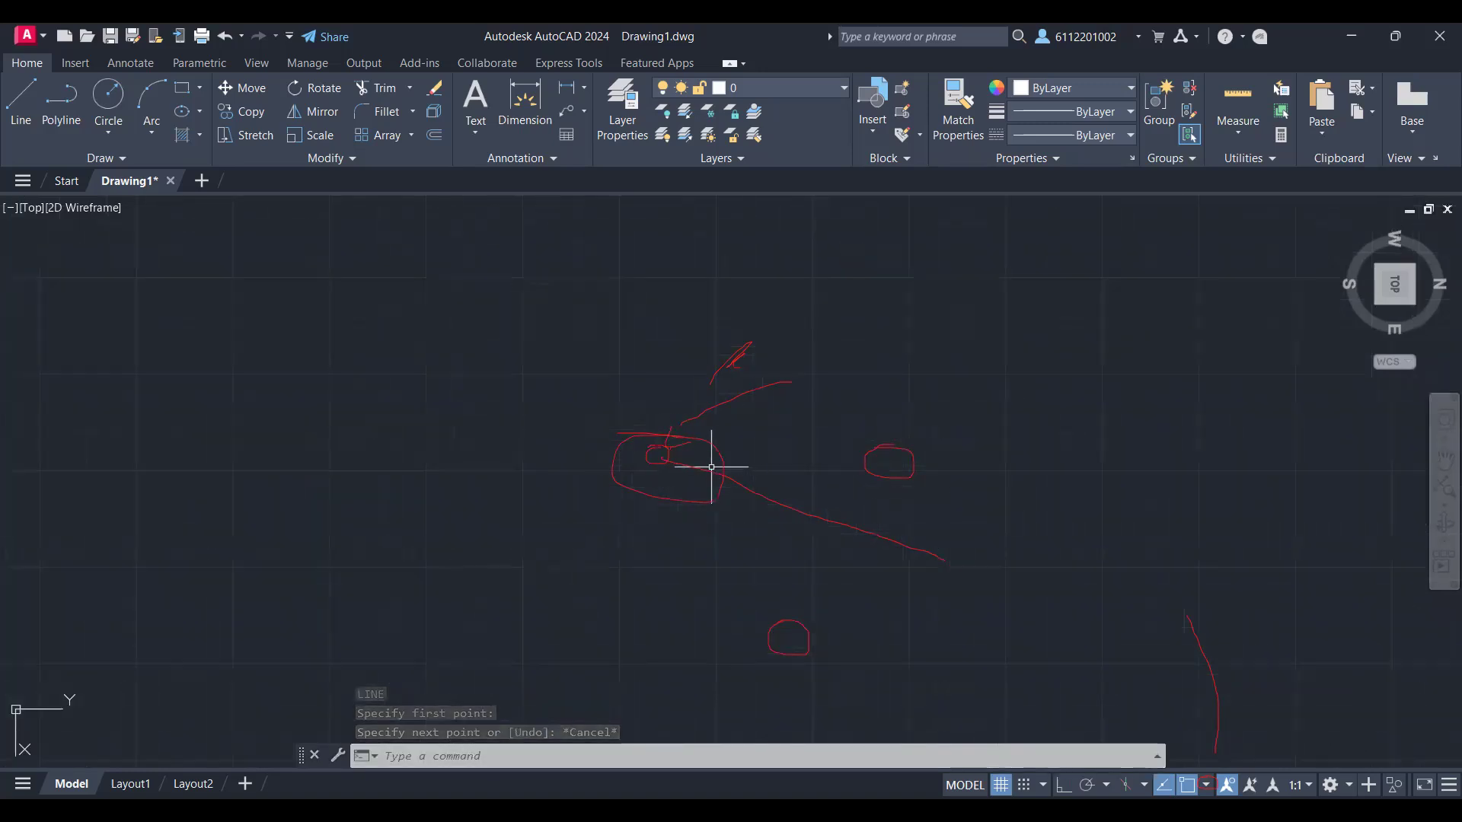
pyautogui.scroll(-5, 686, 460)
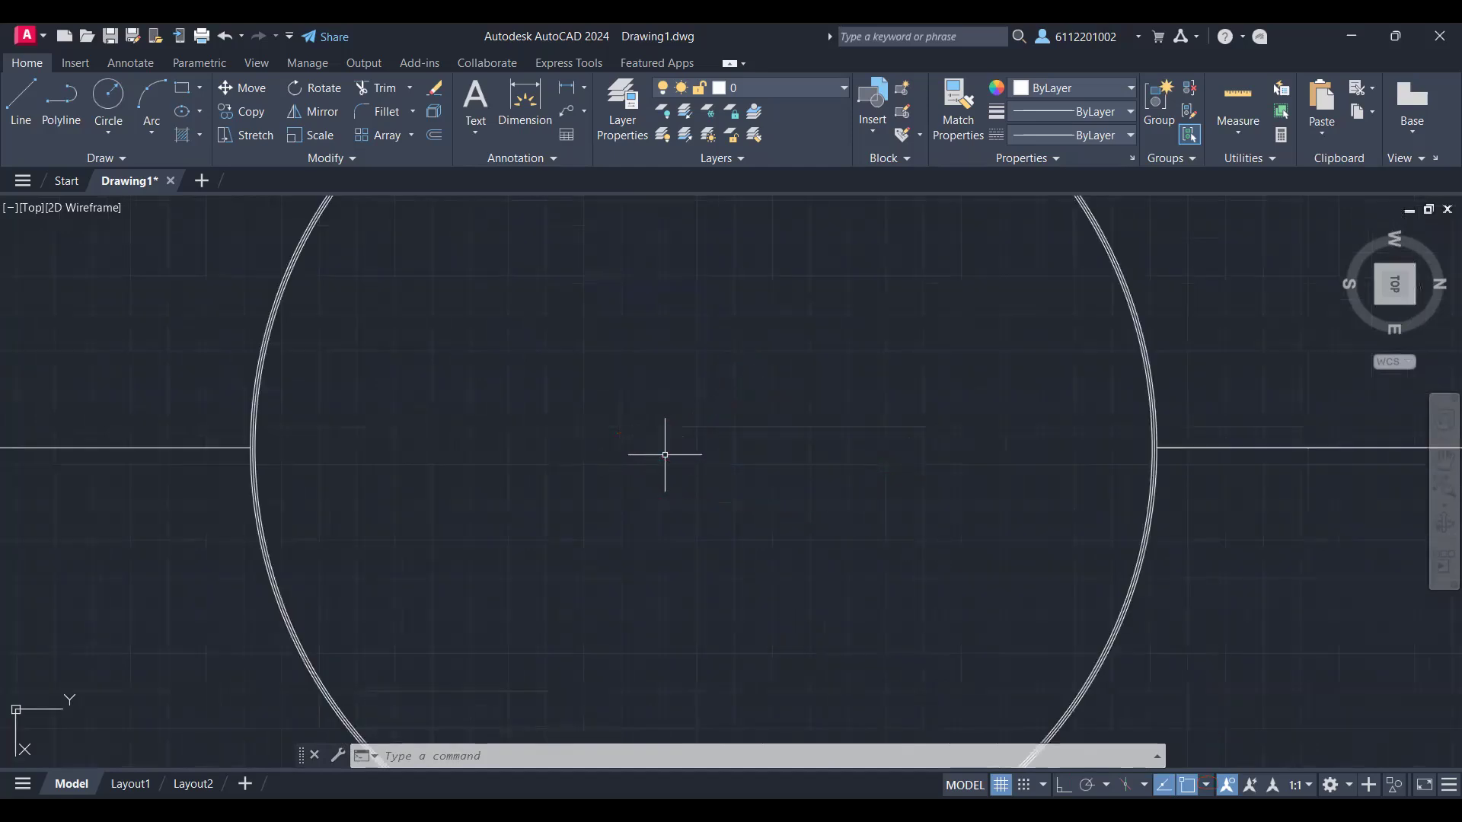
pyautogui.scroll(-2, 685, 458)
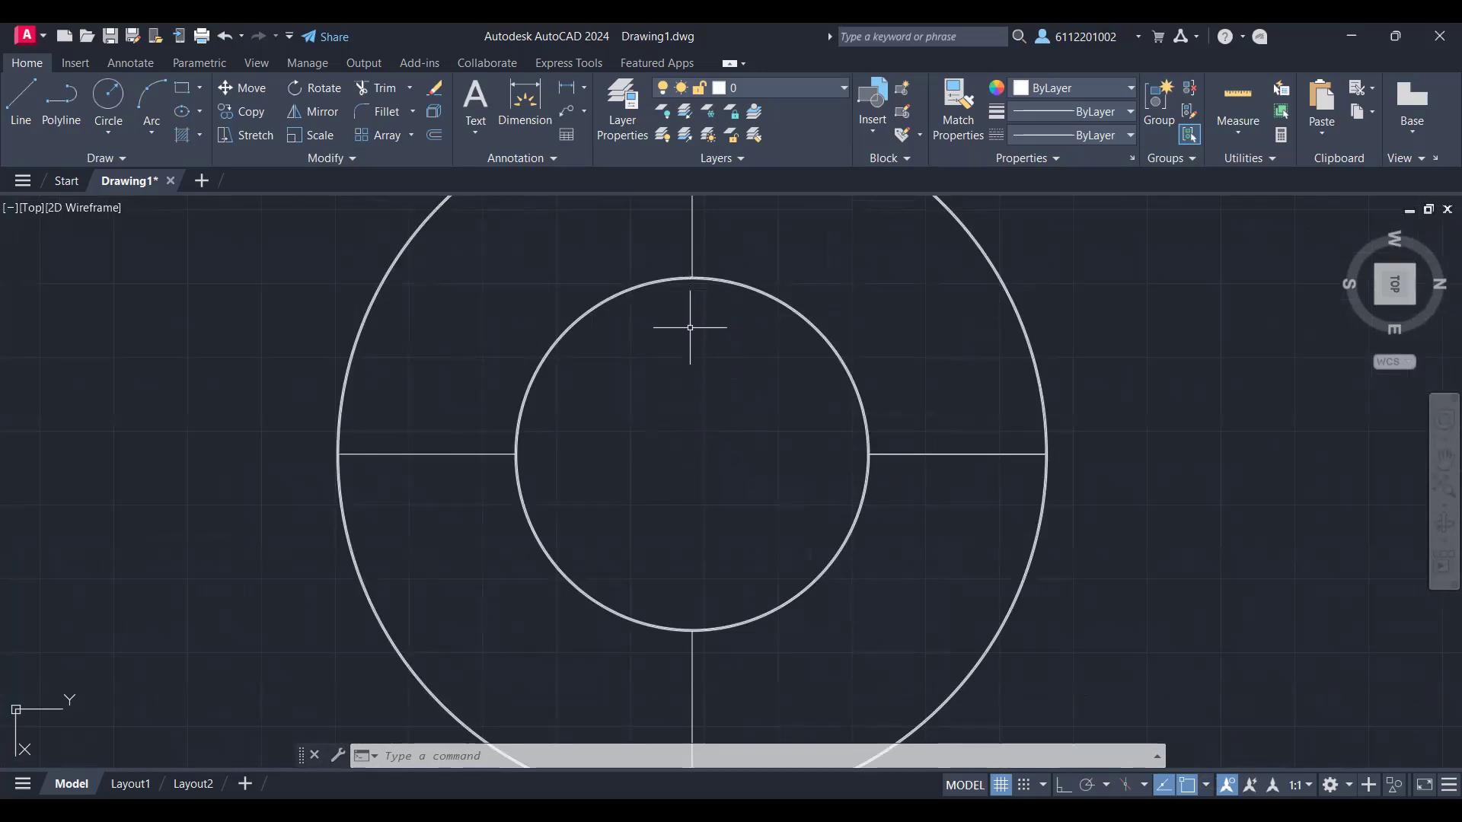
pyautogui.write('L')
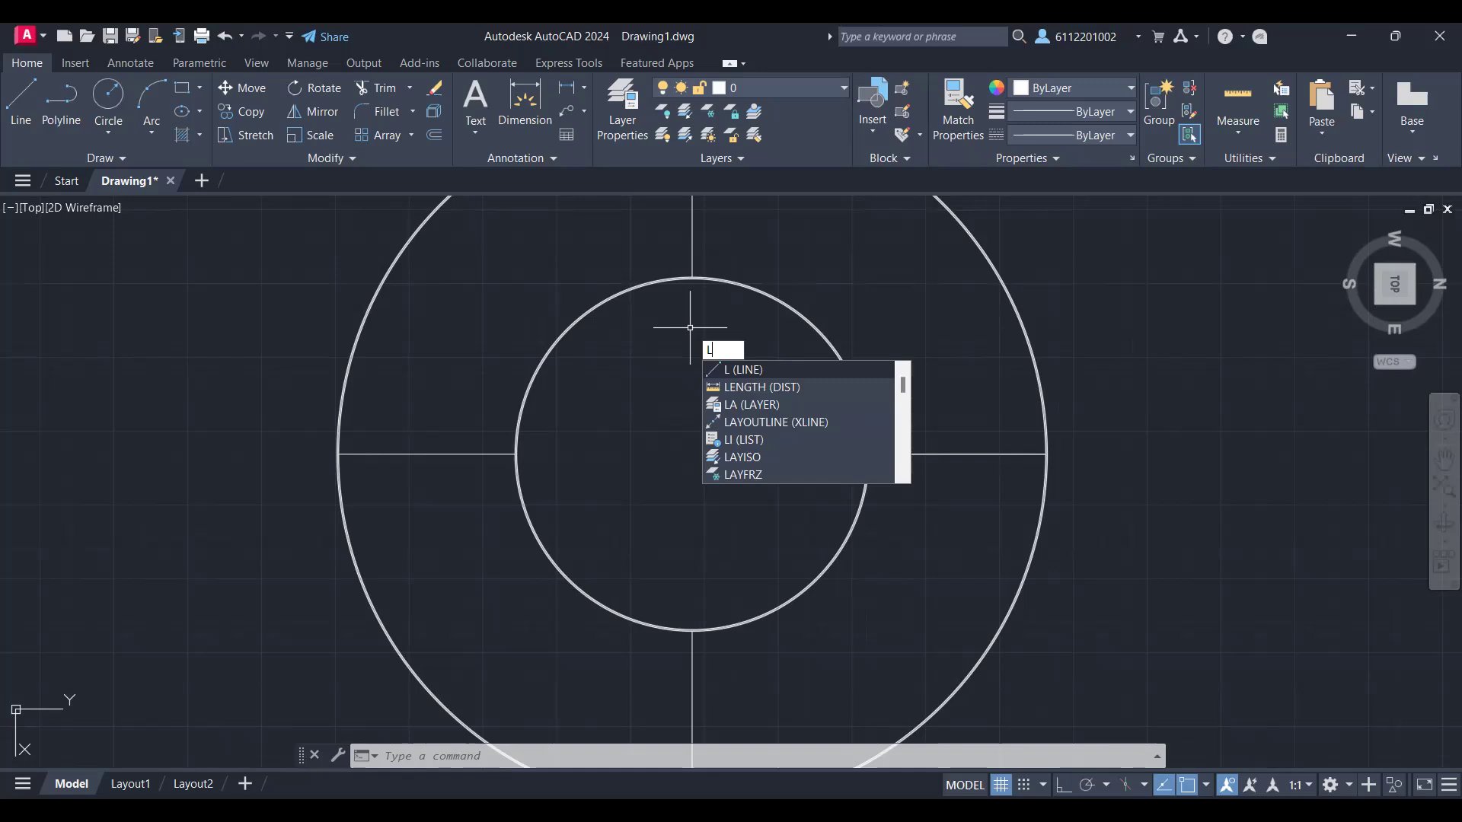
pyautogui.press('Return')
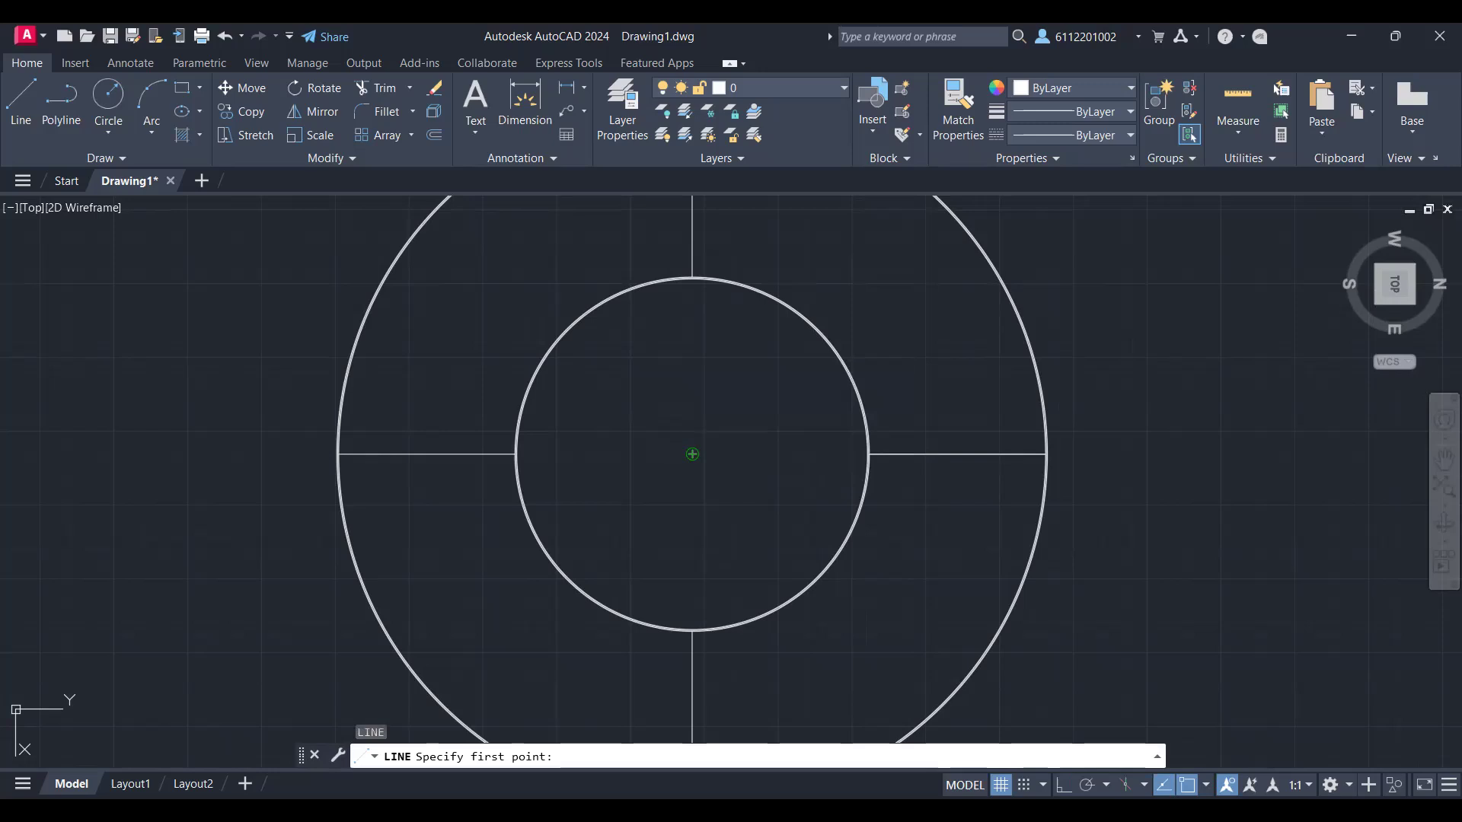
pyautogui.click(692, 454)
pyautogui.scroll(-2, 1013, 570)
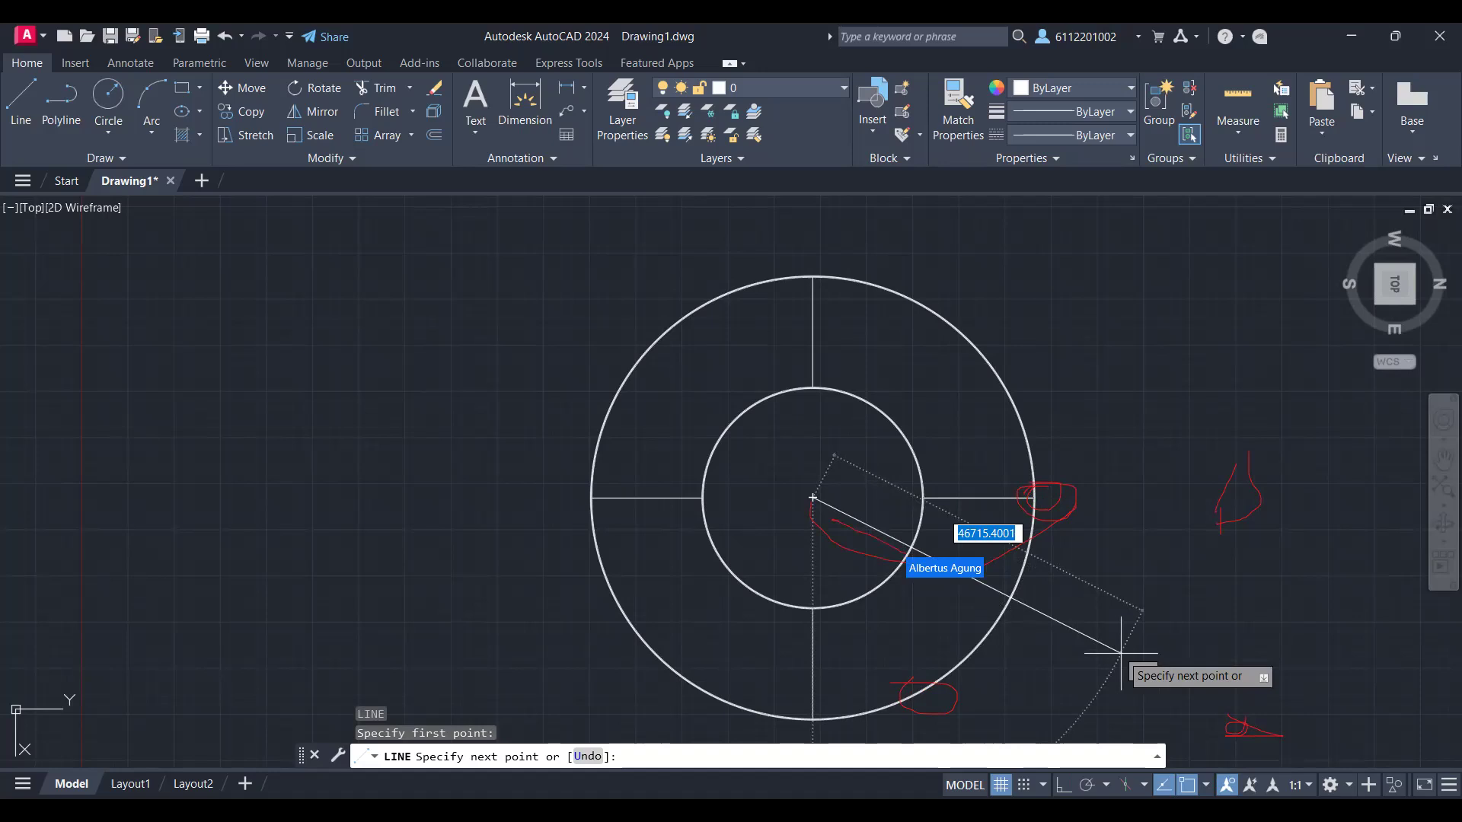
pyautogui.click(890, 543)
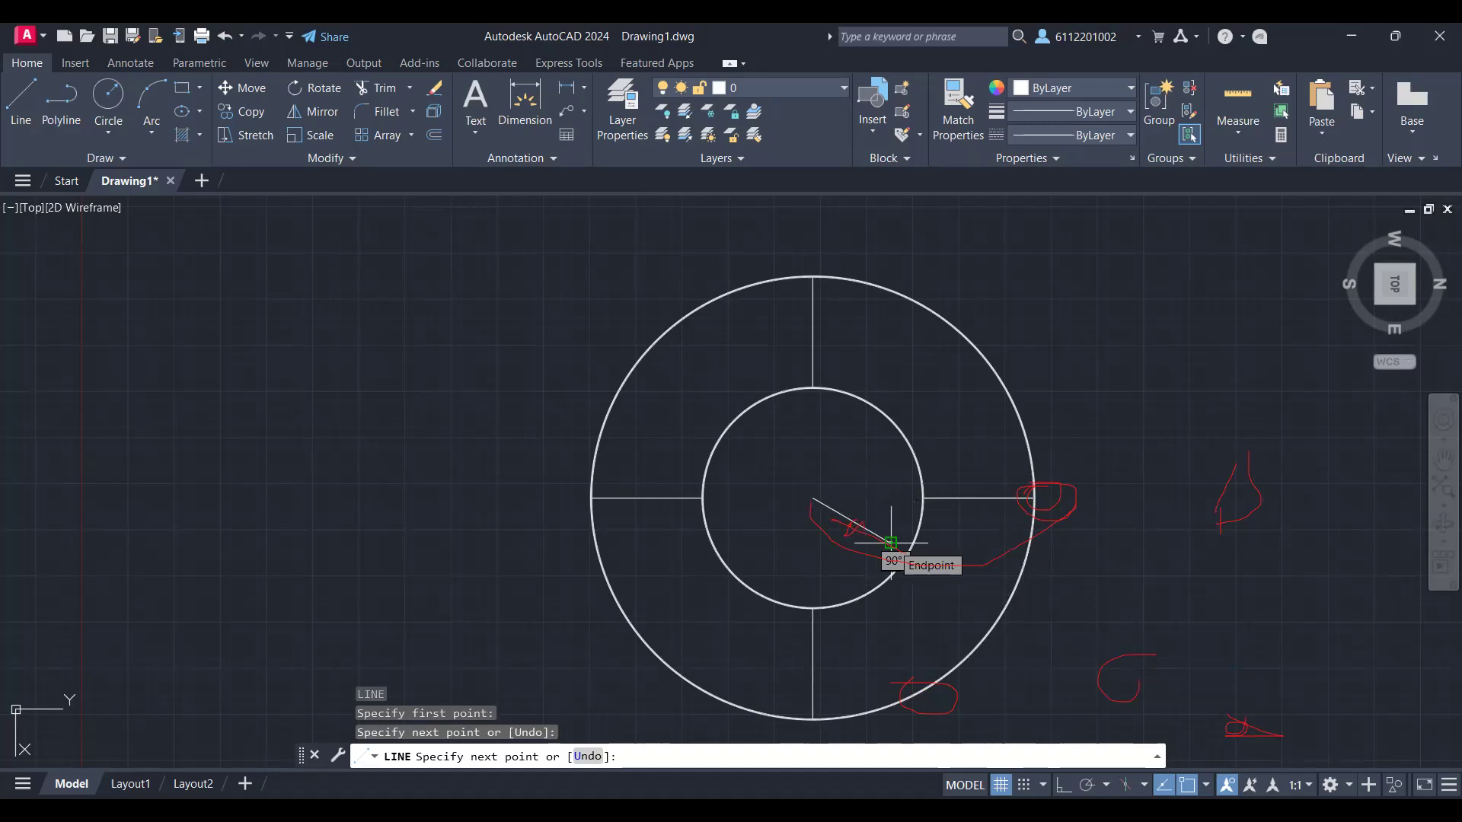
pyautogui.press('Escape')
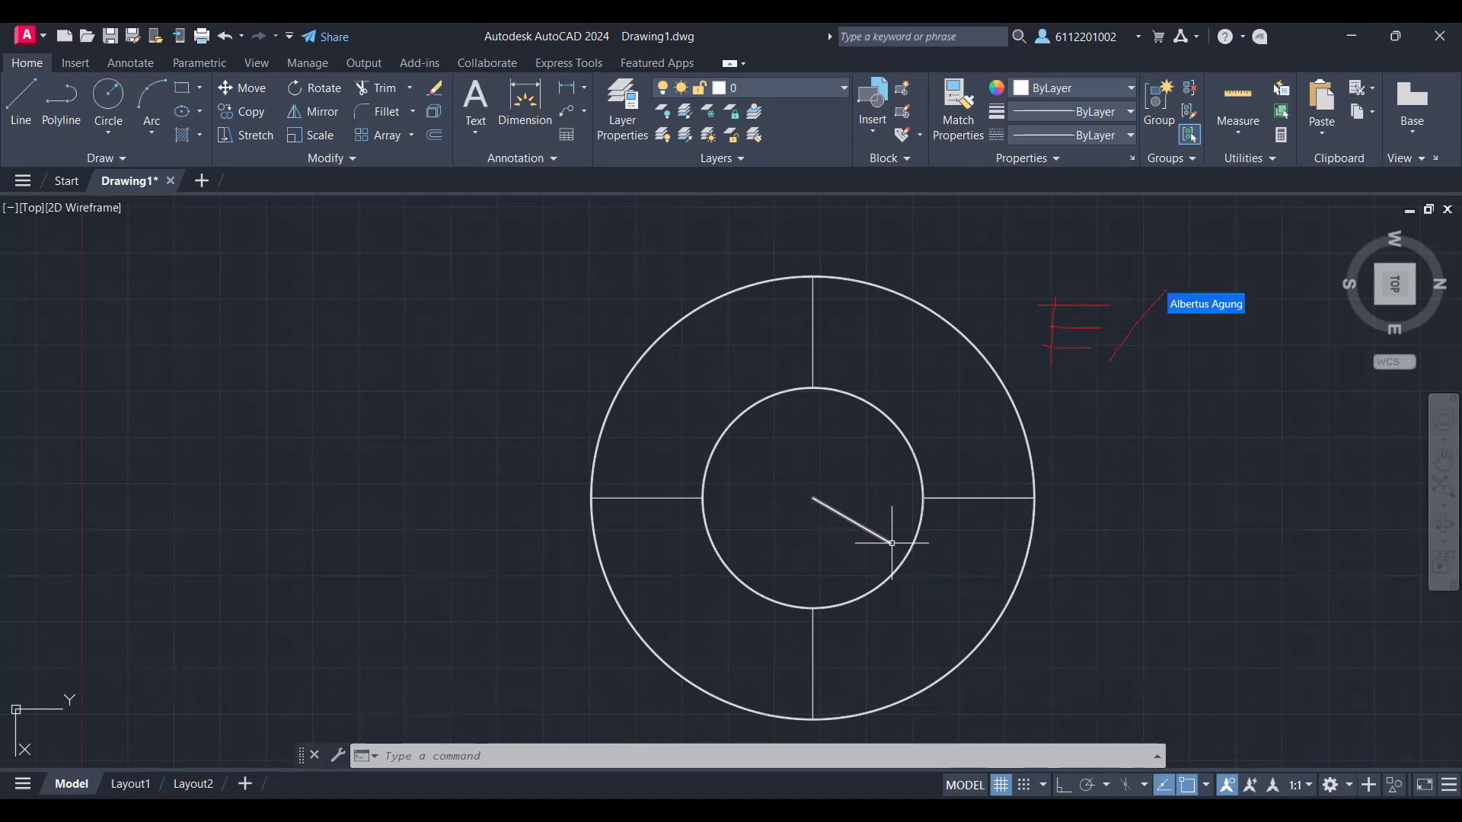
# Step: Extend the slanted line from the centre outward through the inner ring until it meets the outer ring
pyautogui.write('EX')
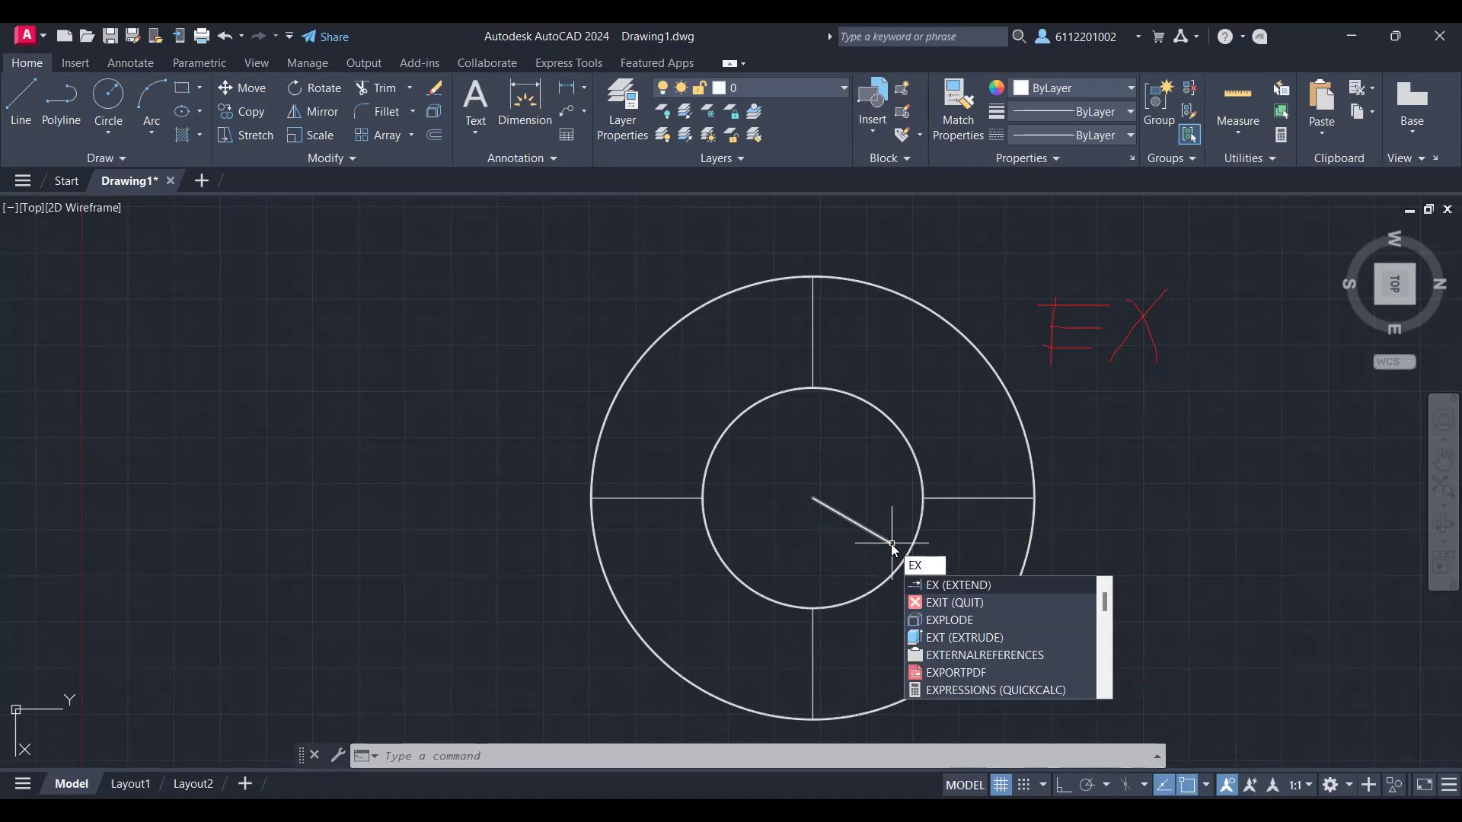
pyautogui.press('Return')
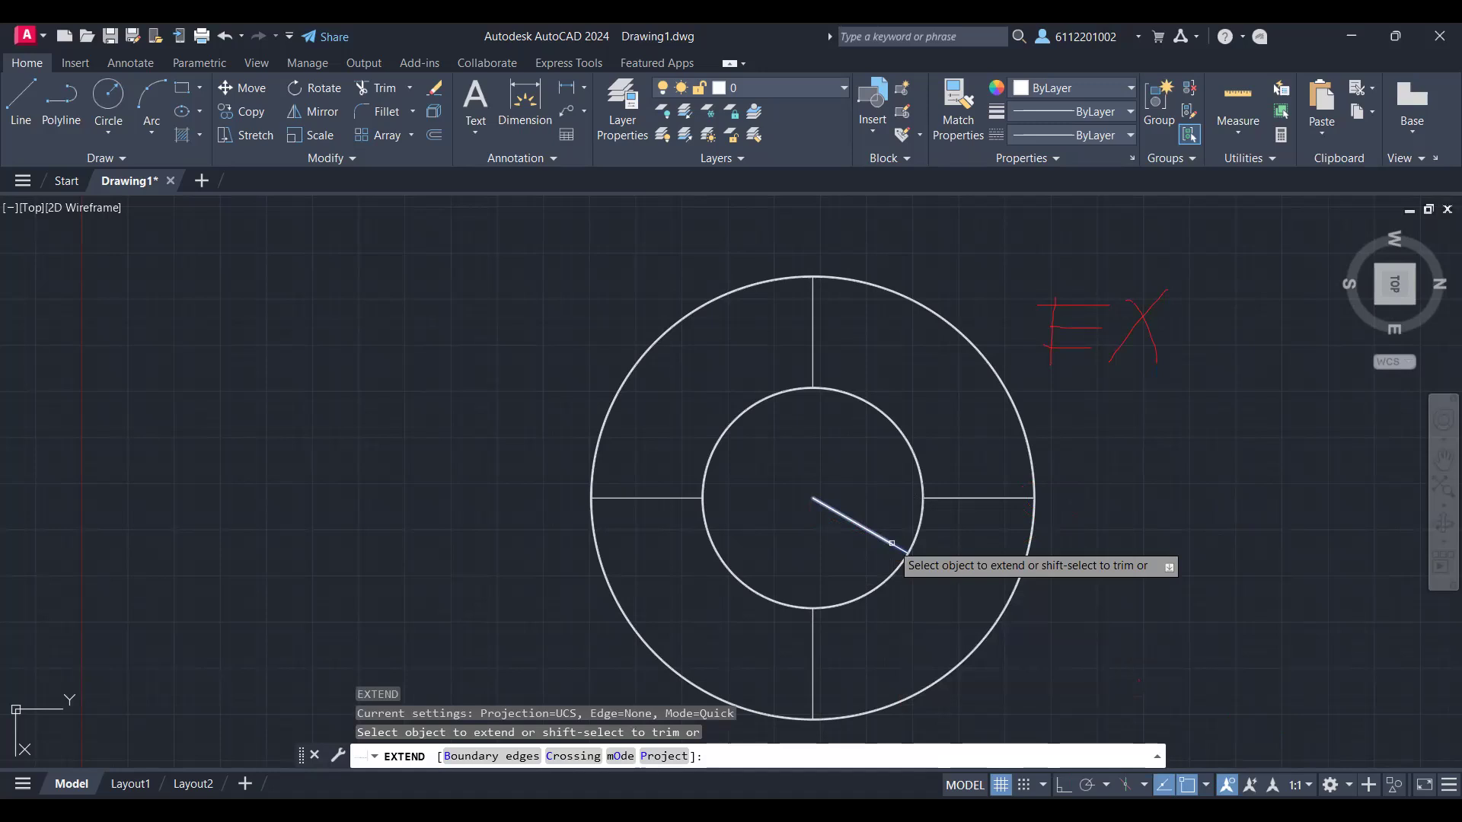
pyautogui.click(891, 543)
pyautogui.scroll(5, 1009, 599)
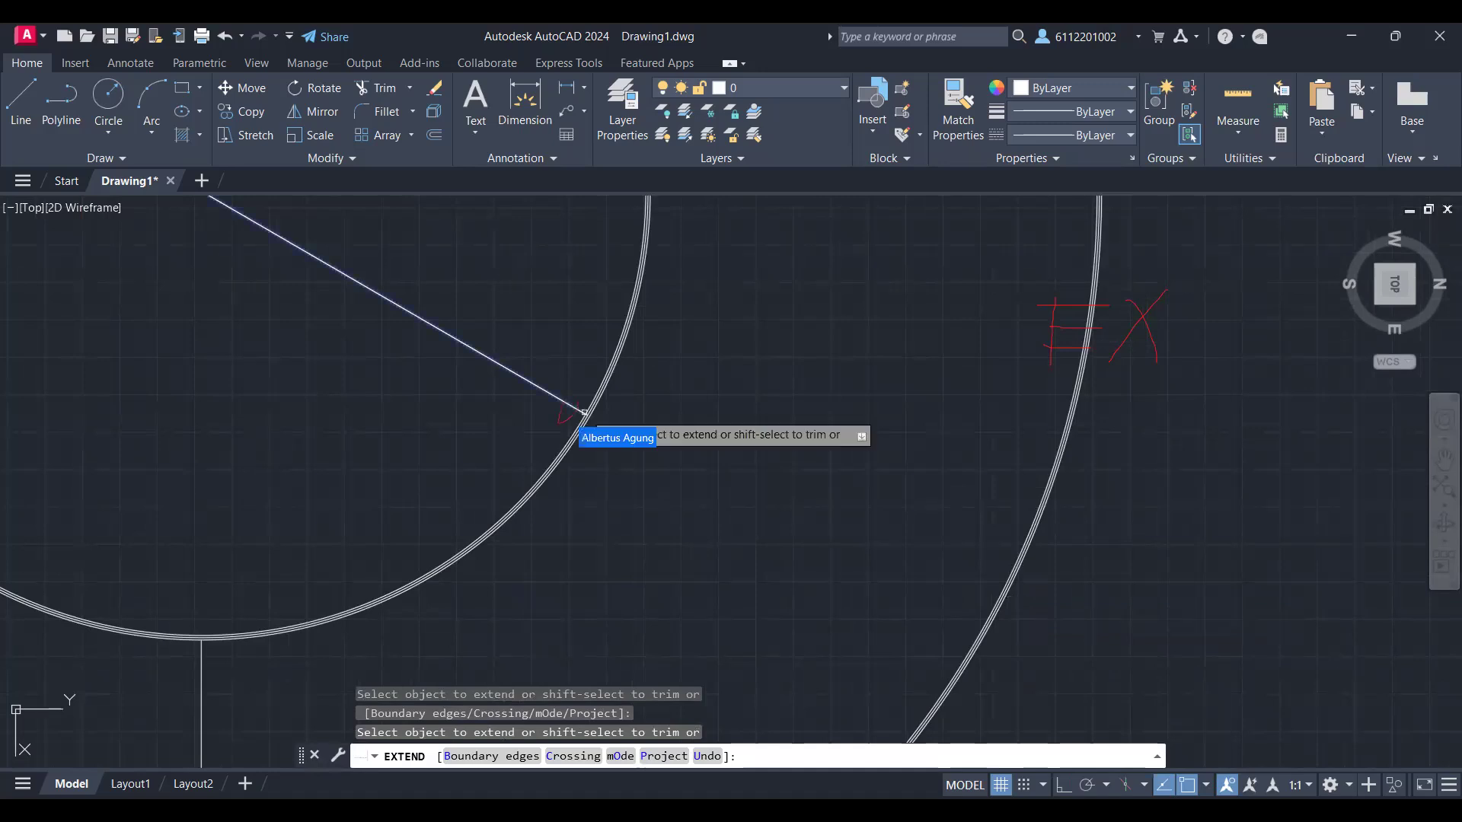
pyautogui.write('ex')
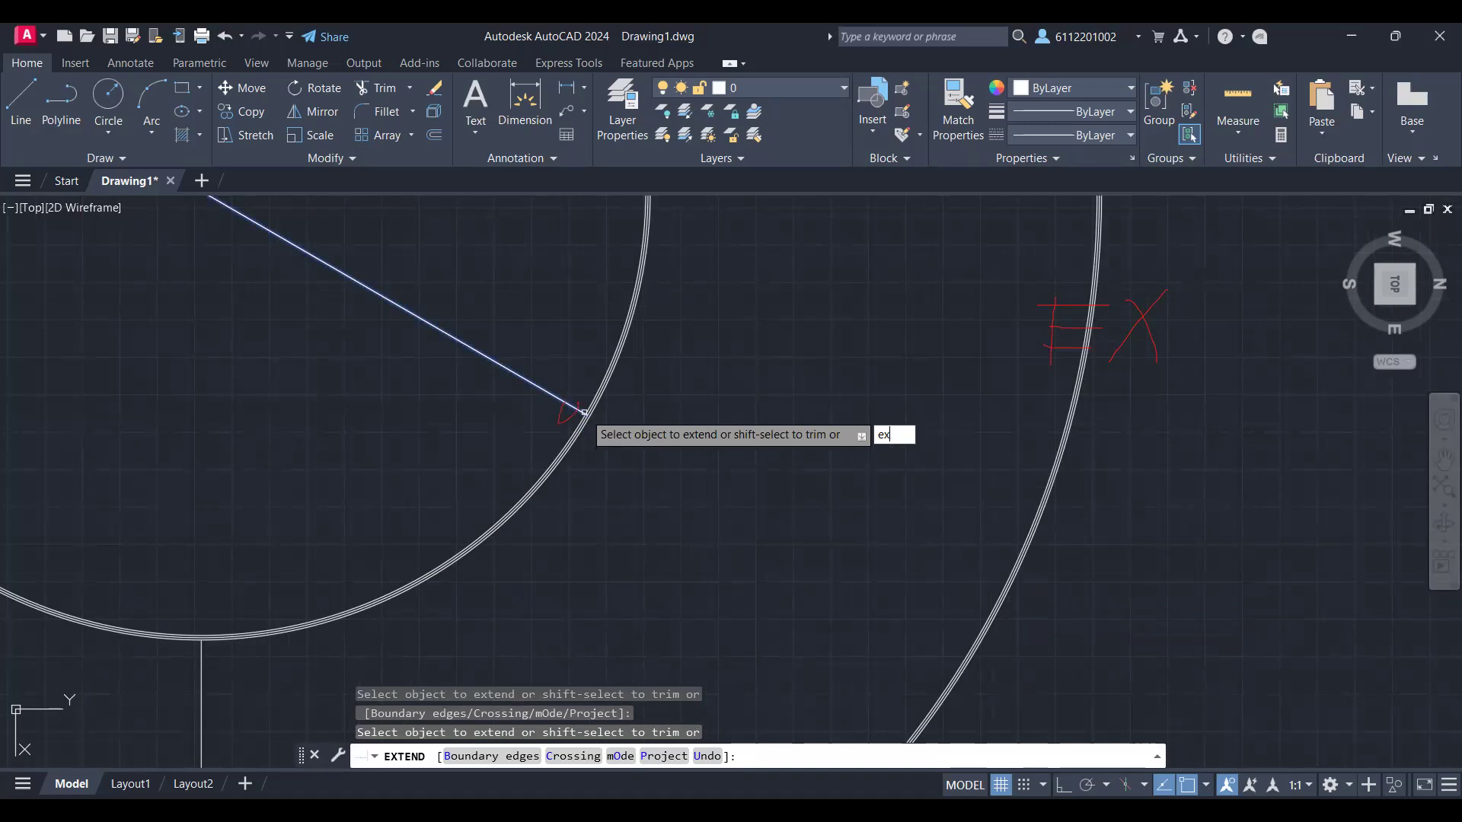
pyautogui.press('Return')
pyautogui.scroll(8, 584, 412)
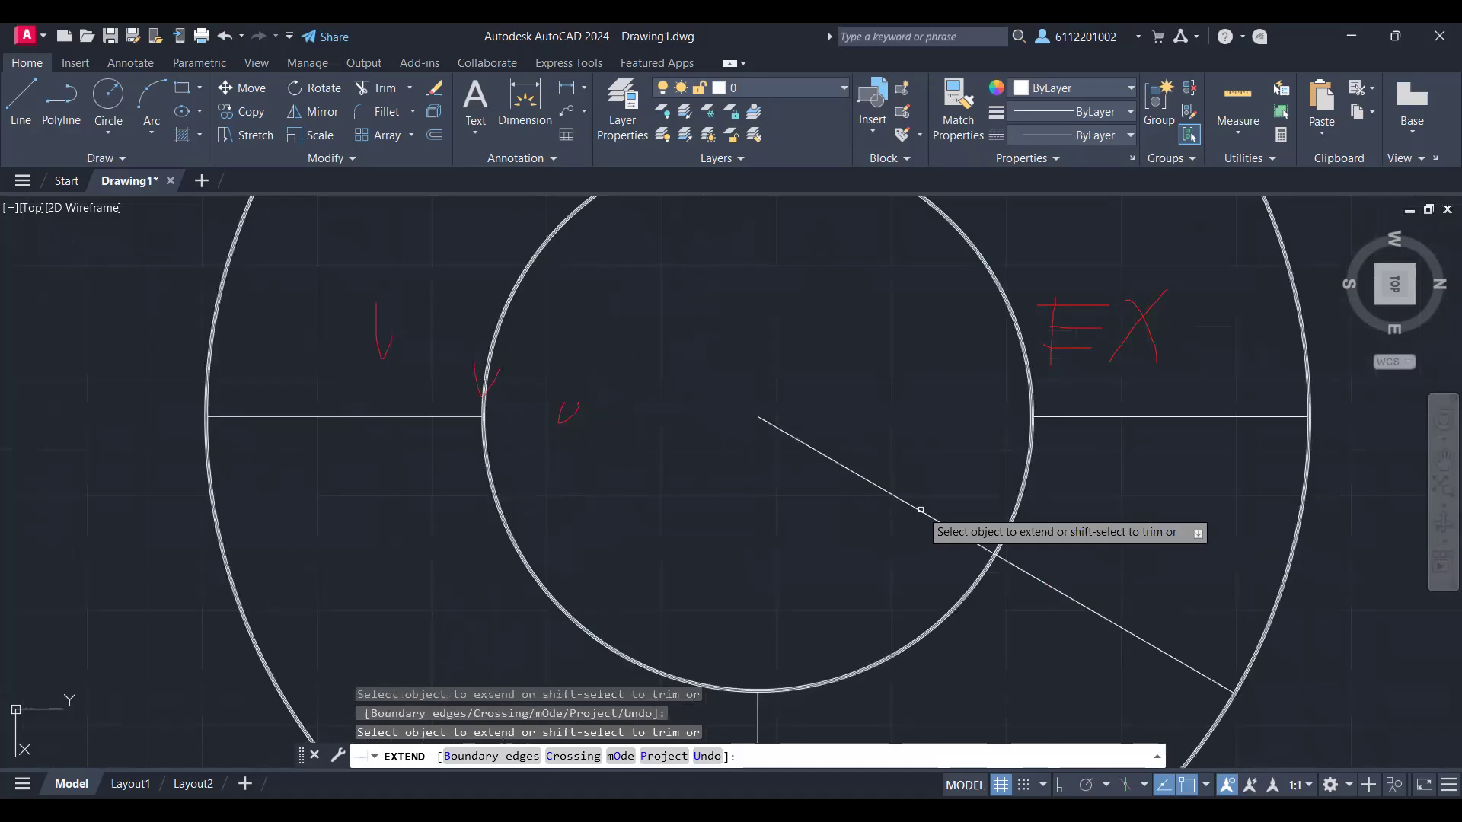
pyautogui.keyDown('shift'); pyautogui.moveTo(920, 510); pyautogui.dragTo(1168, 649, button='middle'); pyautogui.keyUp('shift')
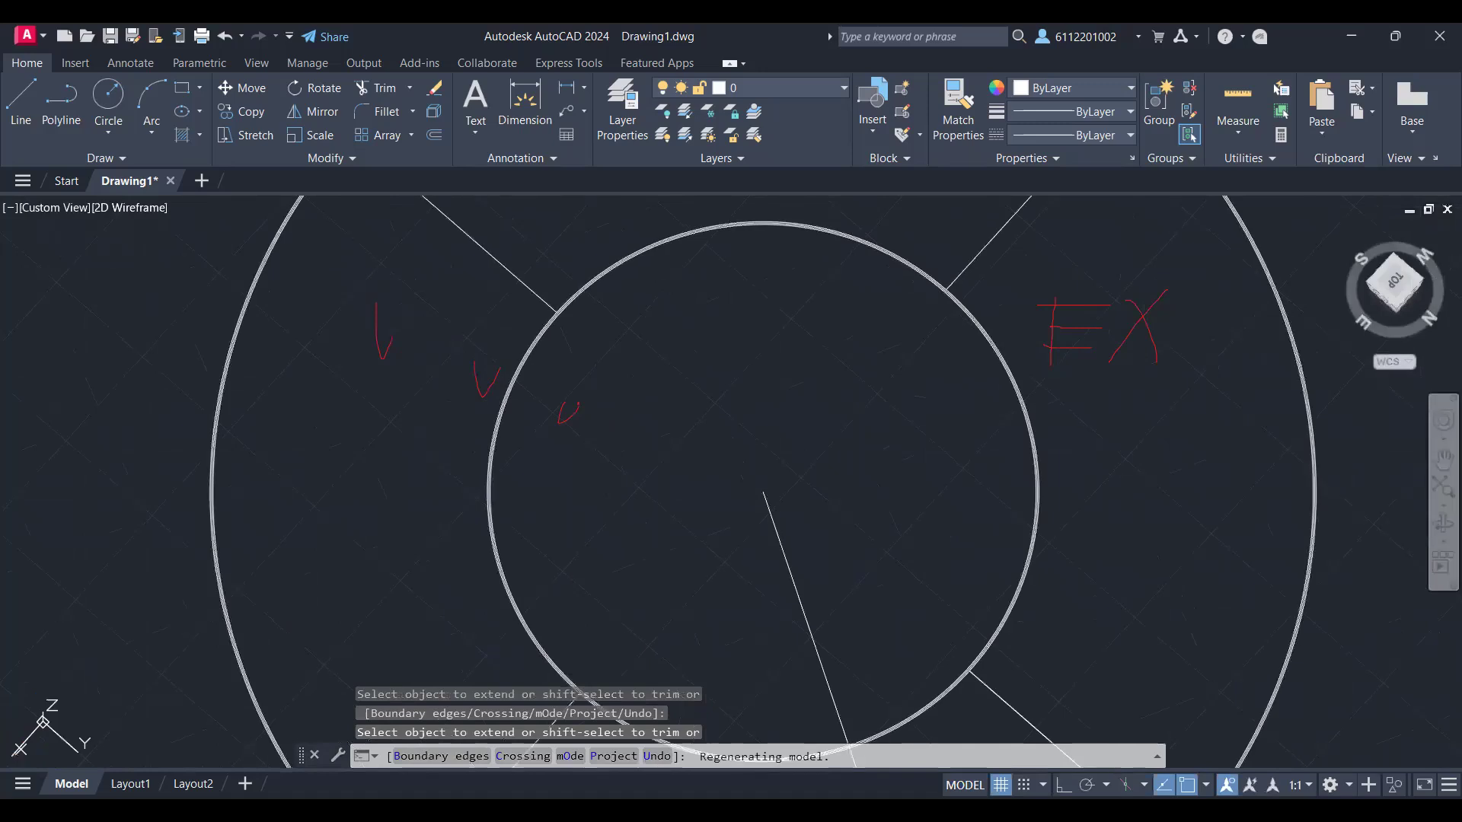
pyautogui.click(1393, 288)
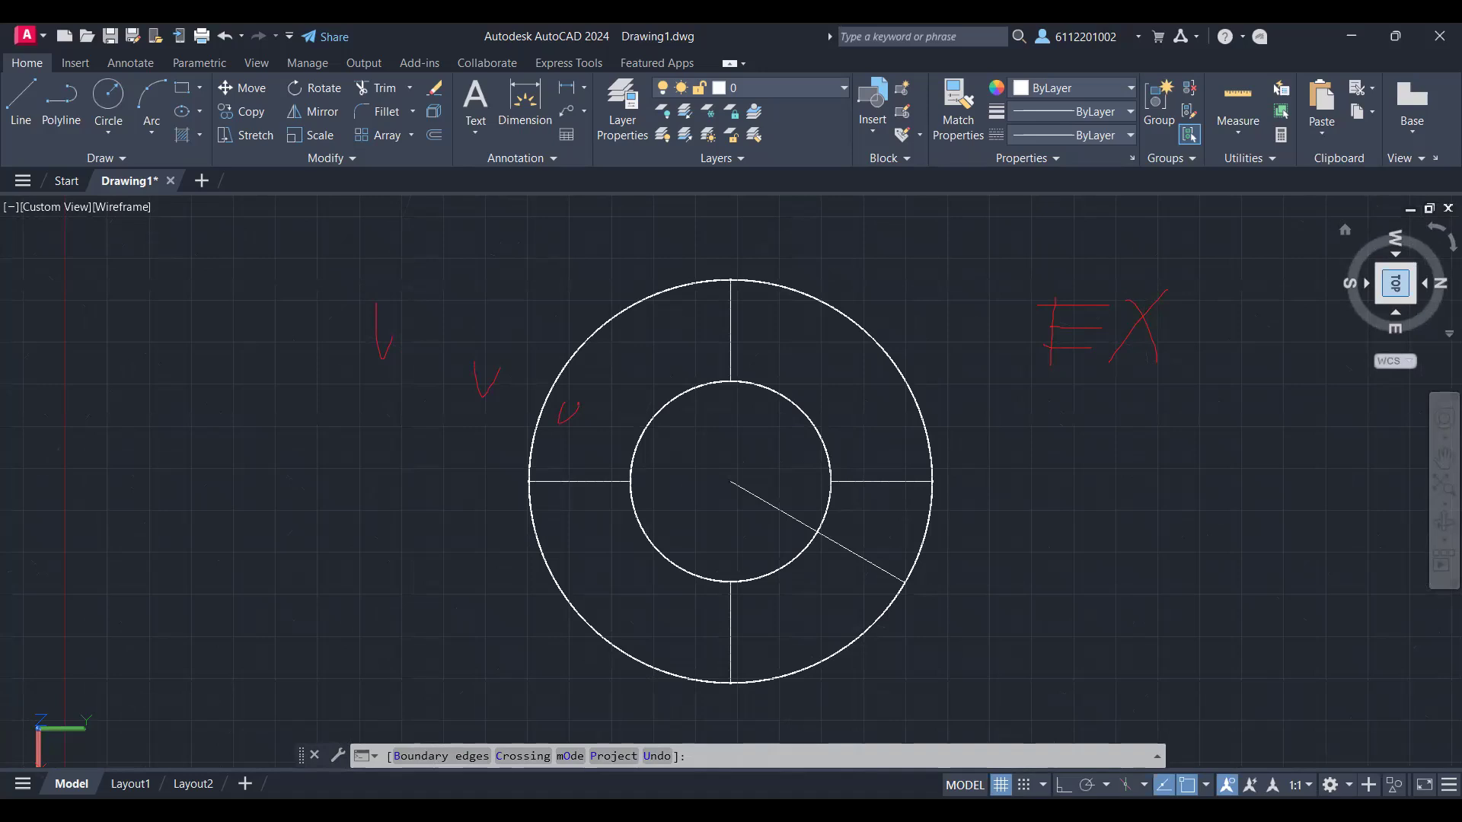
pyautogui.click(1395, 283)
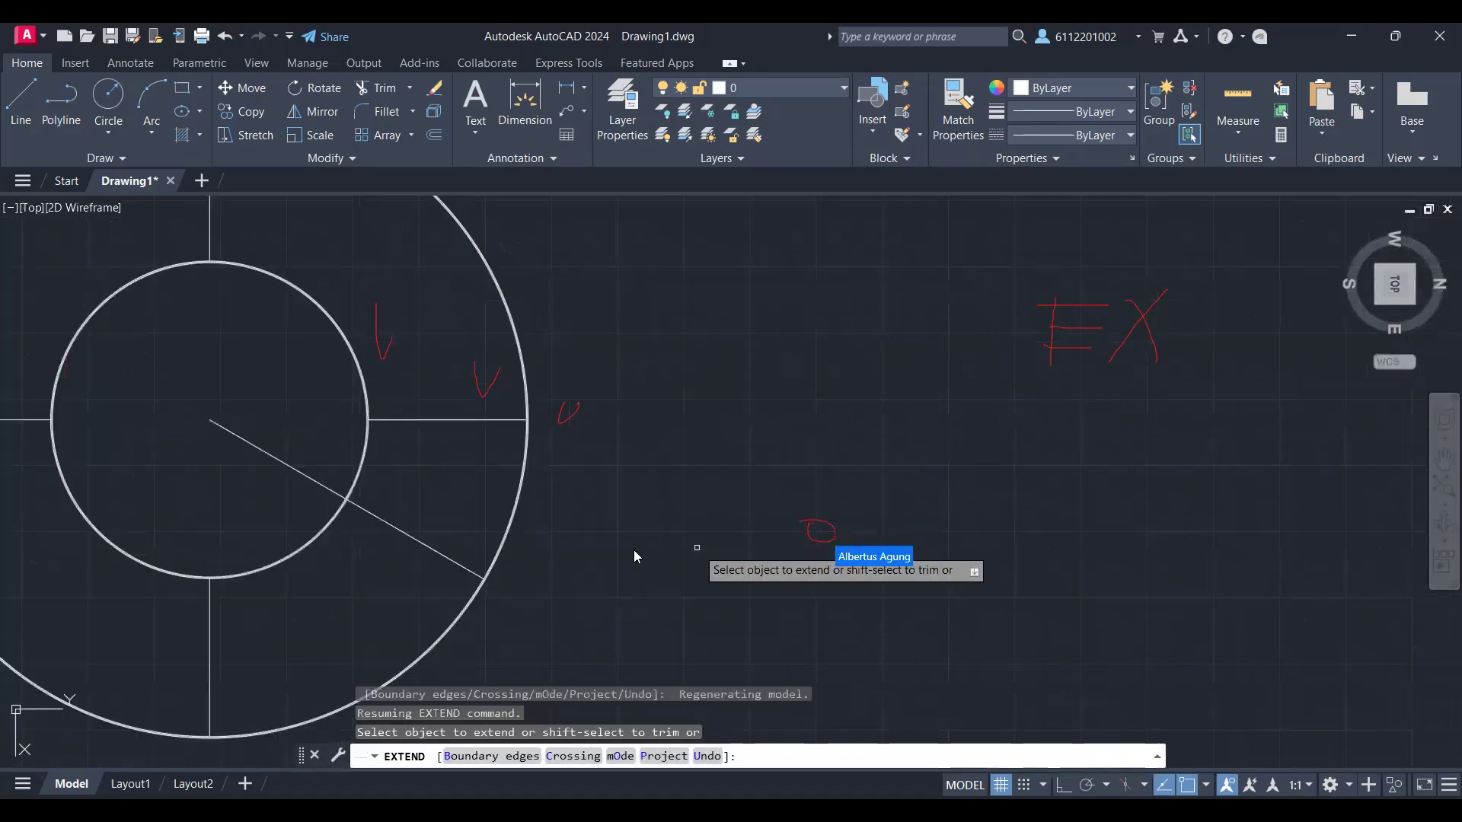
# Step: Trim away the part of the slanted line inside the inner ring, leaving only the segment between the two rings
pyautogui.write('tr')
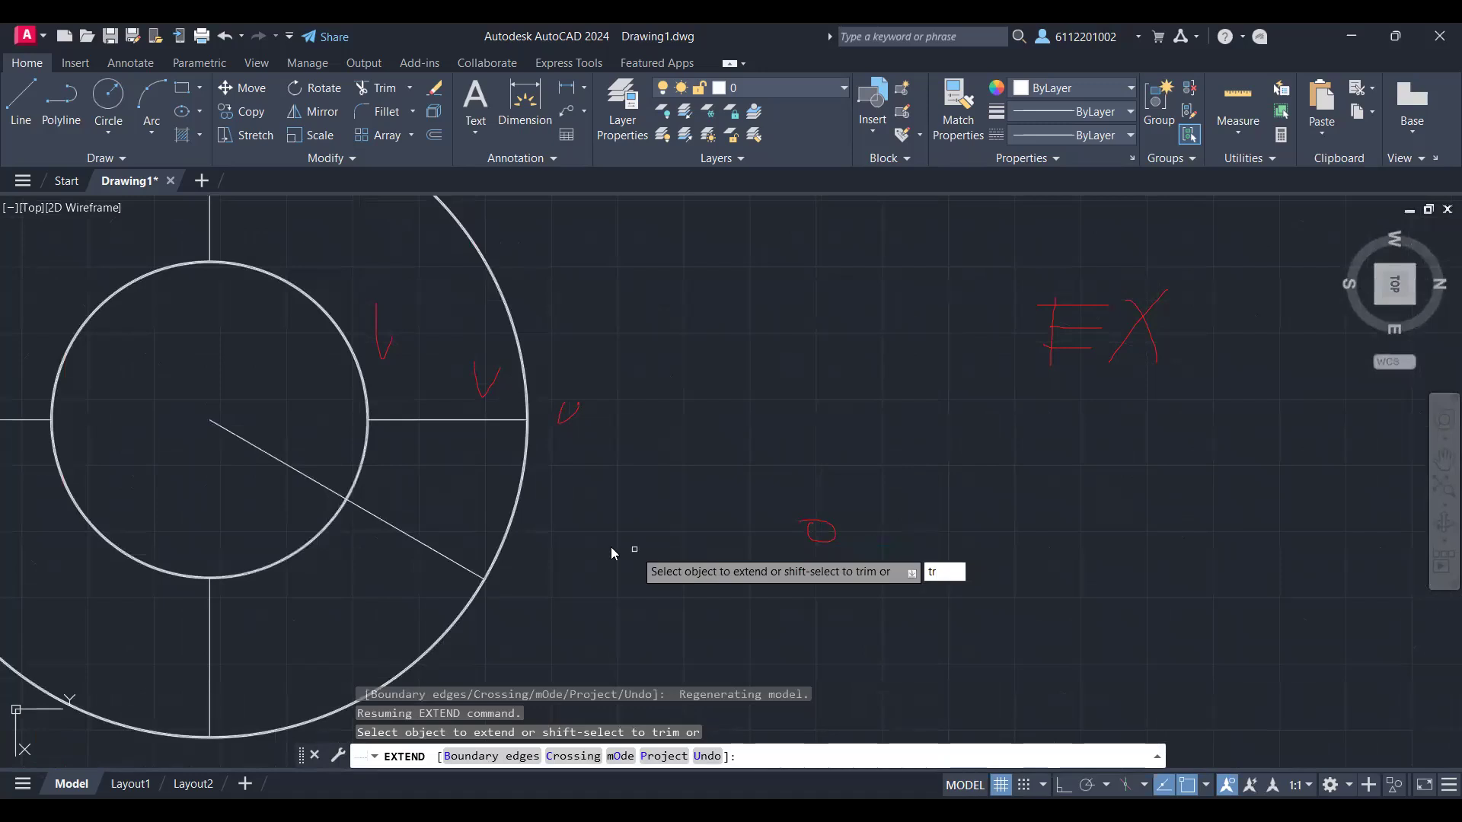
pyautogui.press('Escape')
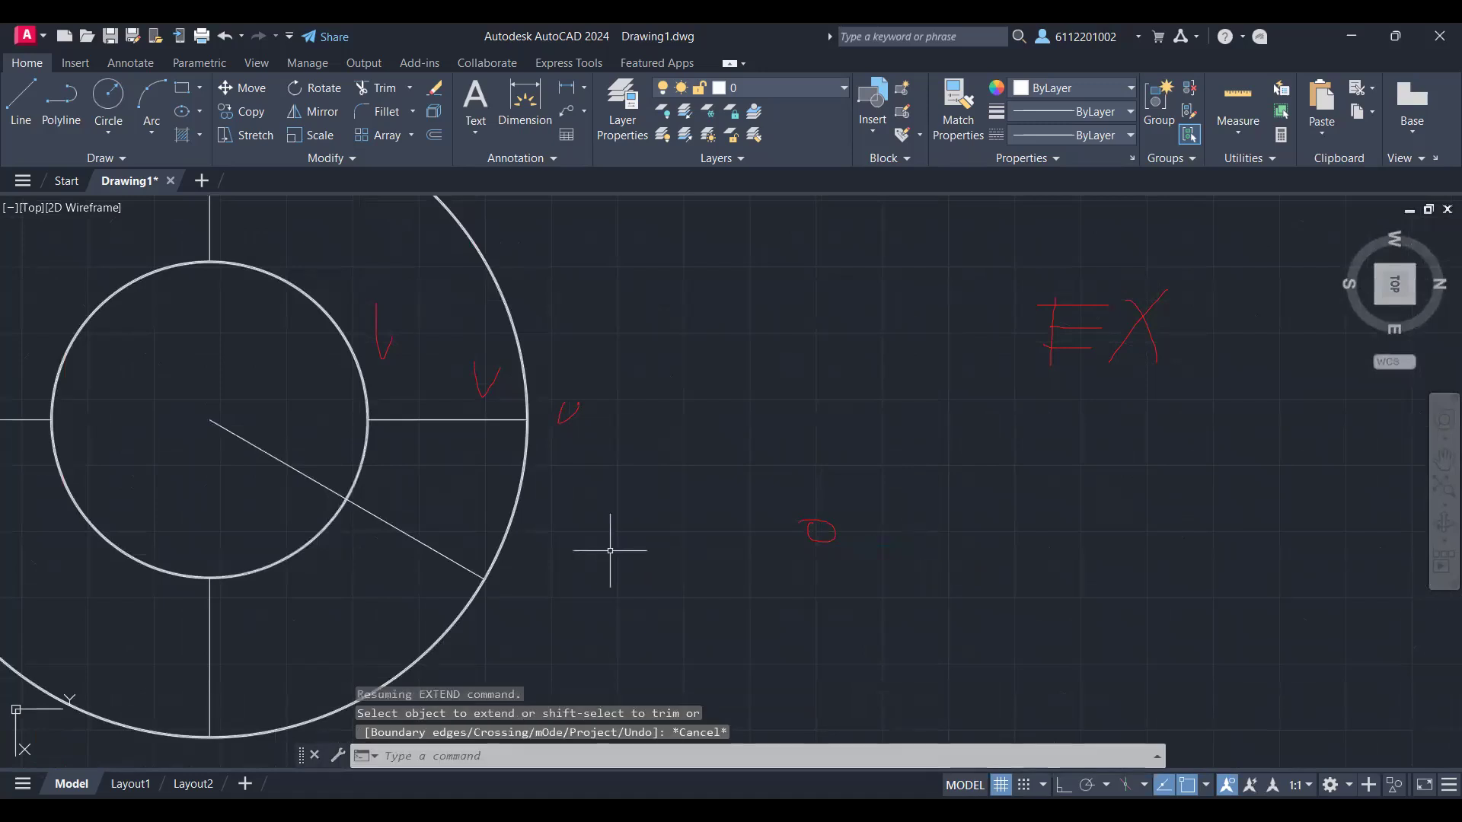
pyautogui.write('tr')
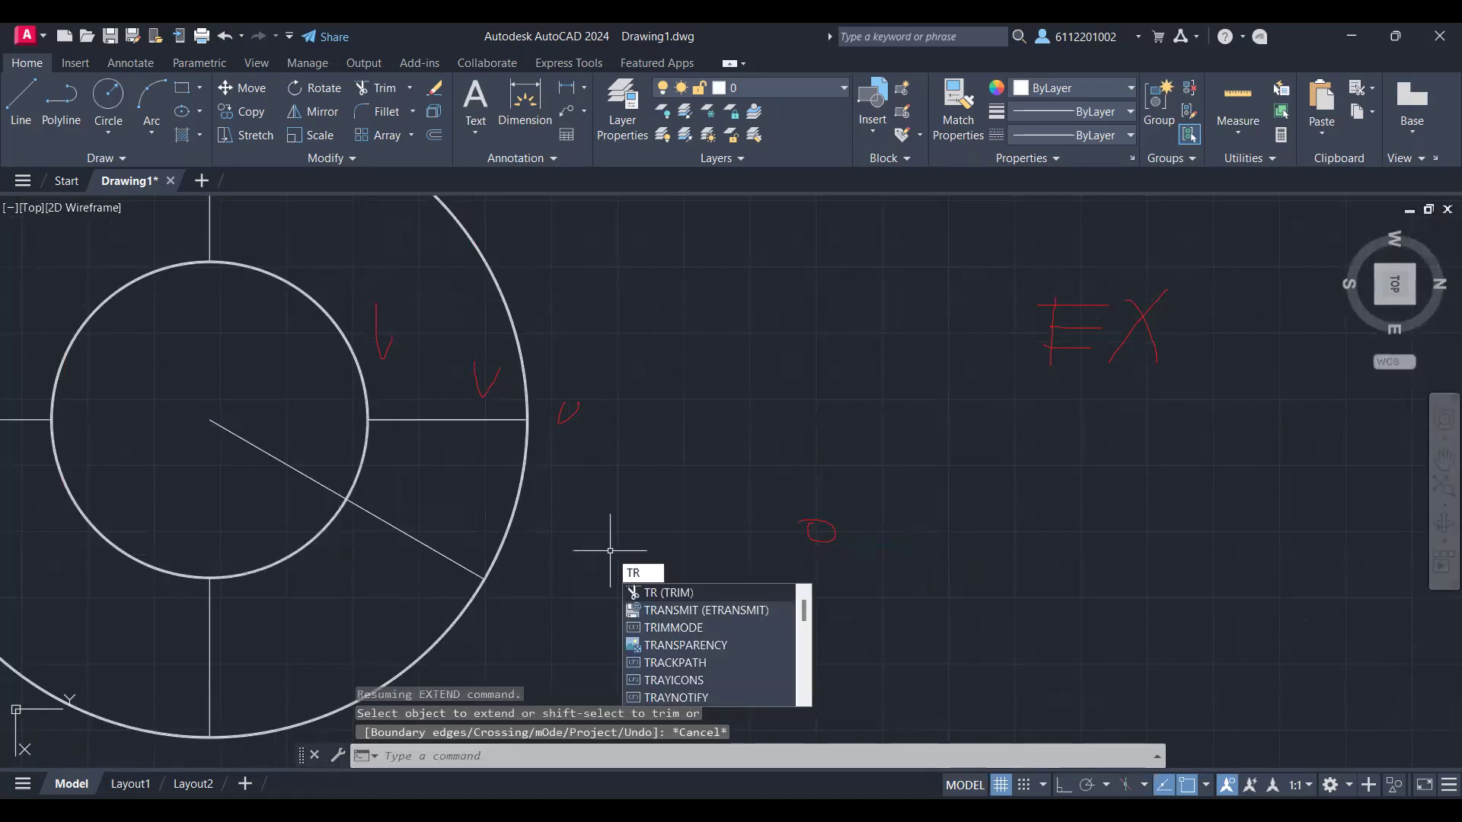
pyautogui.press('Return')
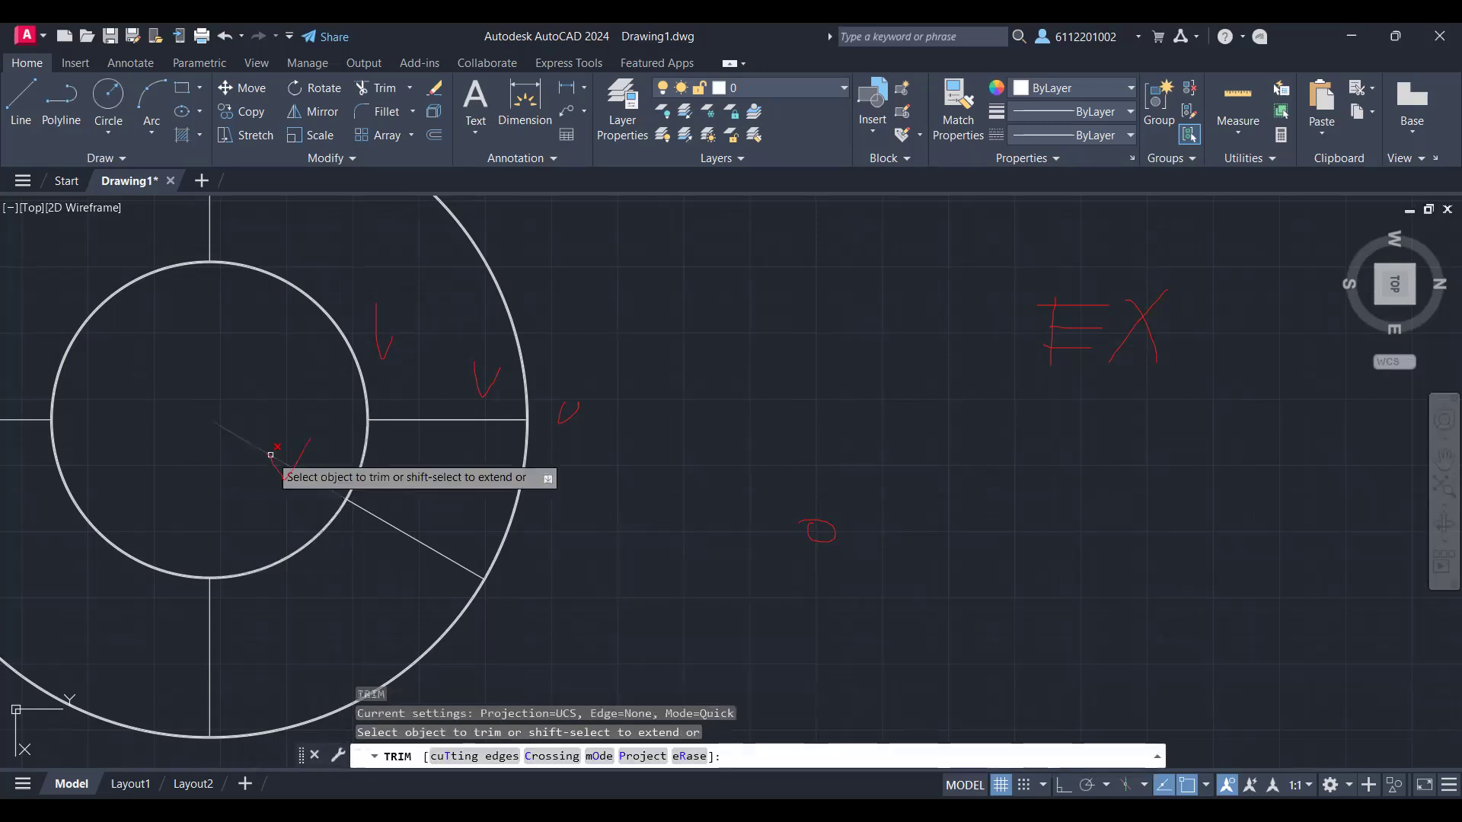
pyautogui.click(271, 455)
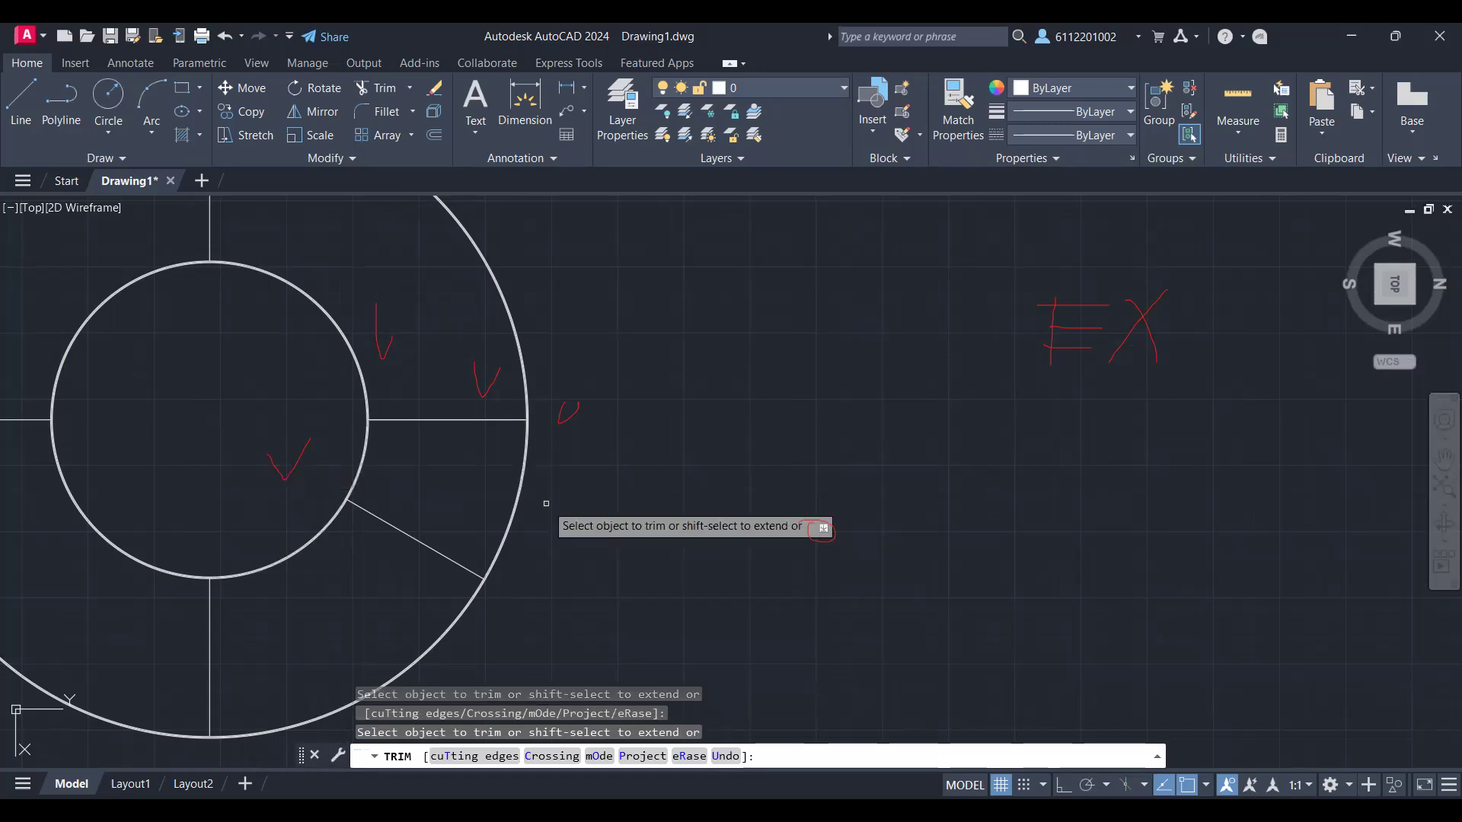
pyautogui.scroll(5, 289, 532)
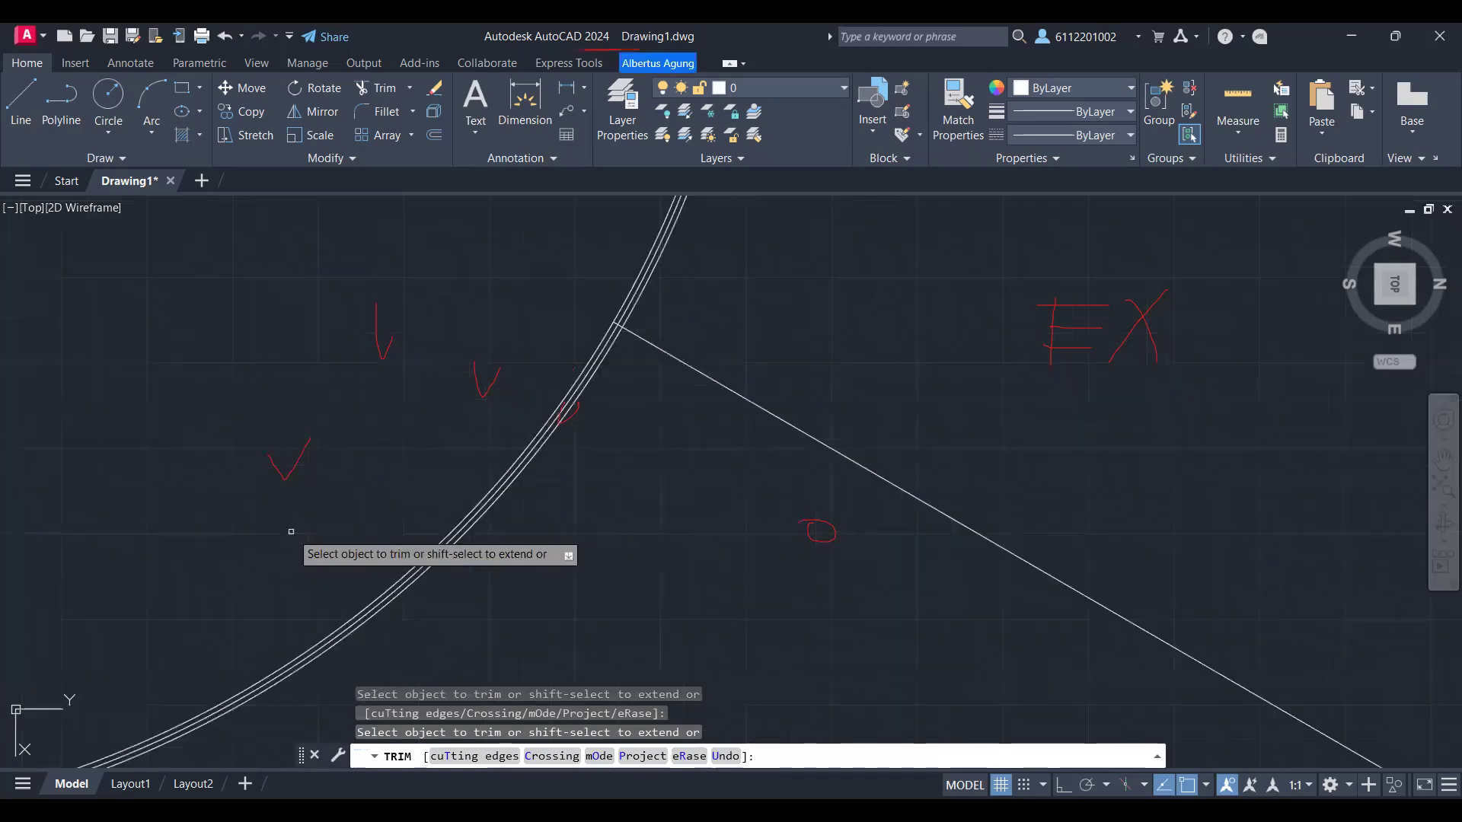
pyautogui.scroll(2, 343, 520)
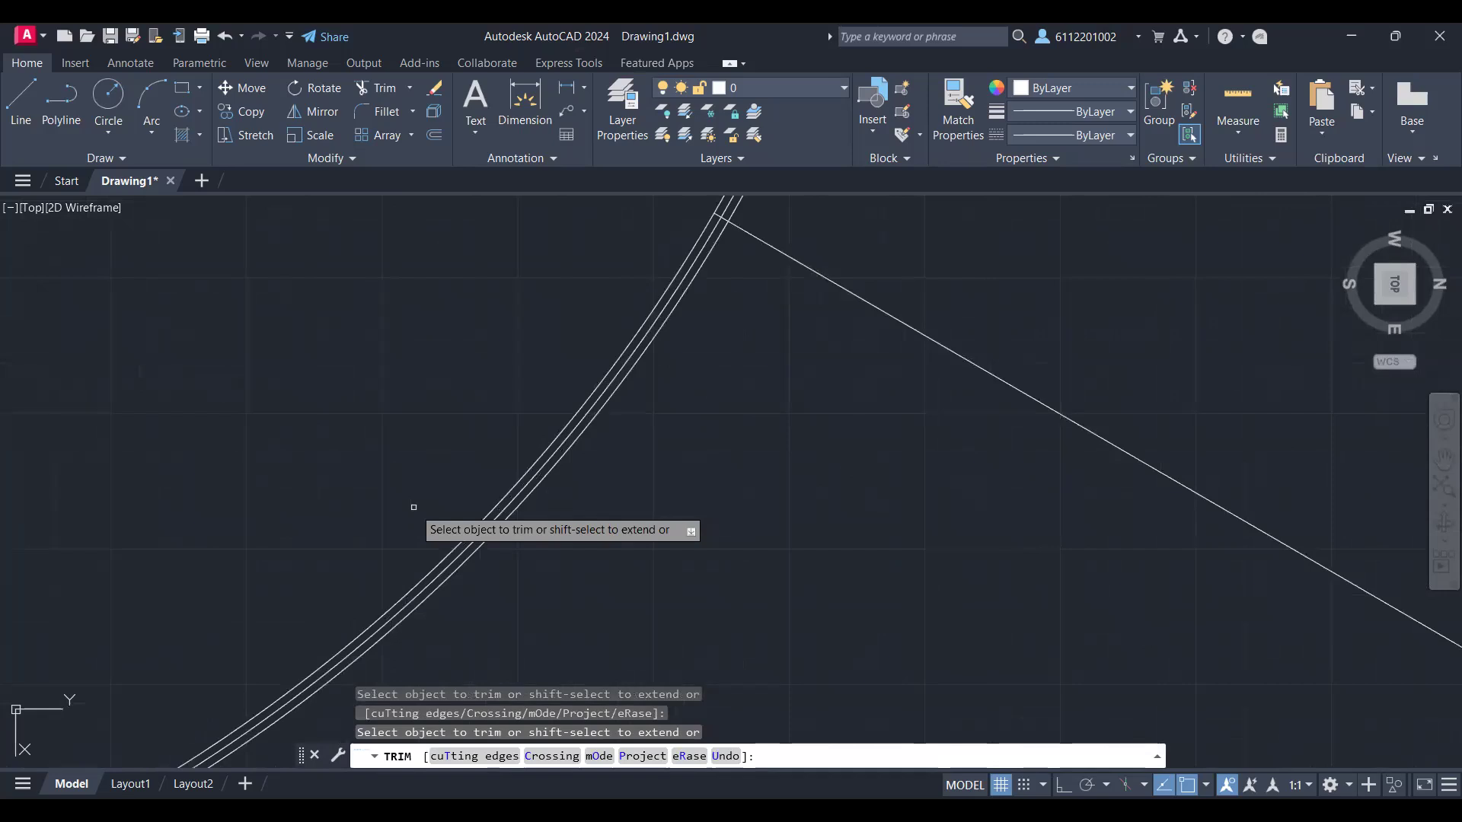
pyautogui.scroll(-5, 848, 597)
pyautogui.moveTo(848, 596); pyautogui.dragTo(762, 700, button='middle')
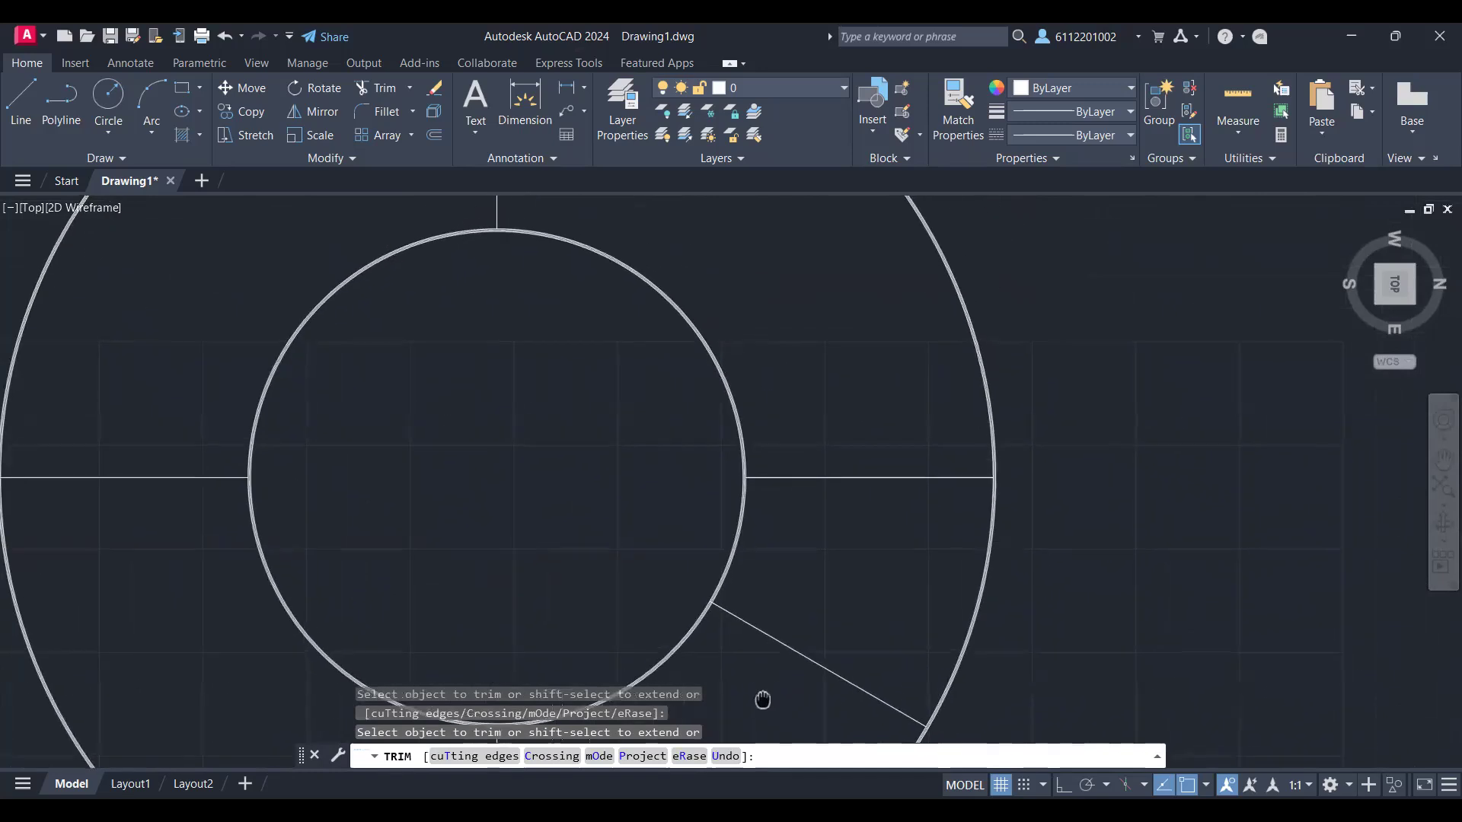
pyautogui.scroll(-2, 738, 645)
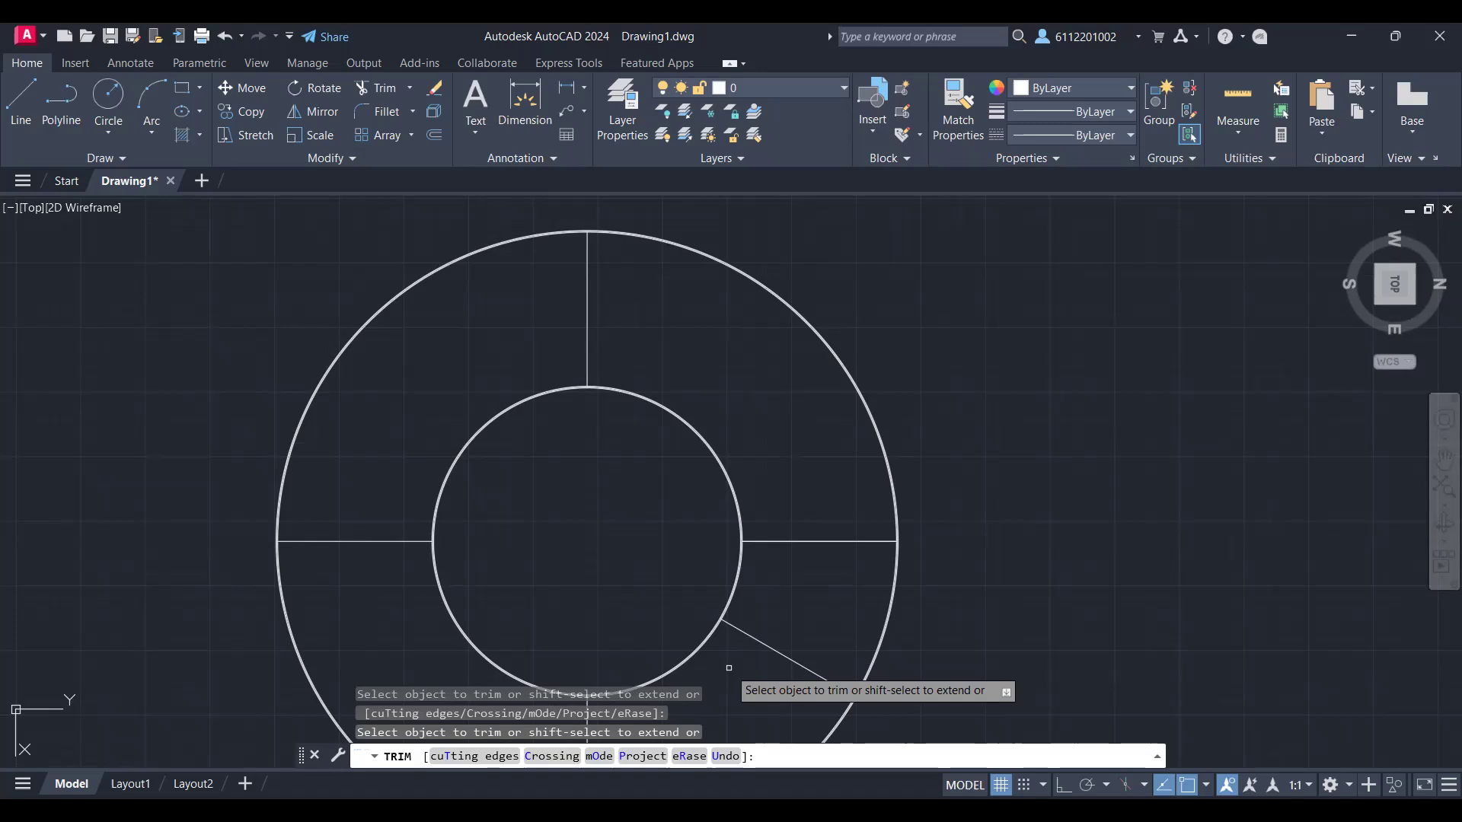
pyautogui.scroll(-2, 729, 667)
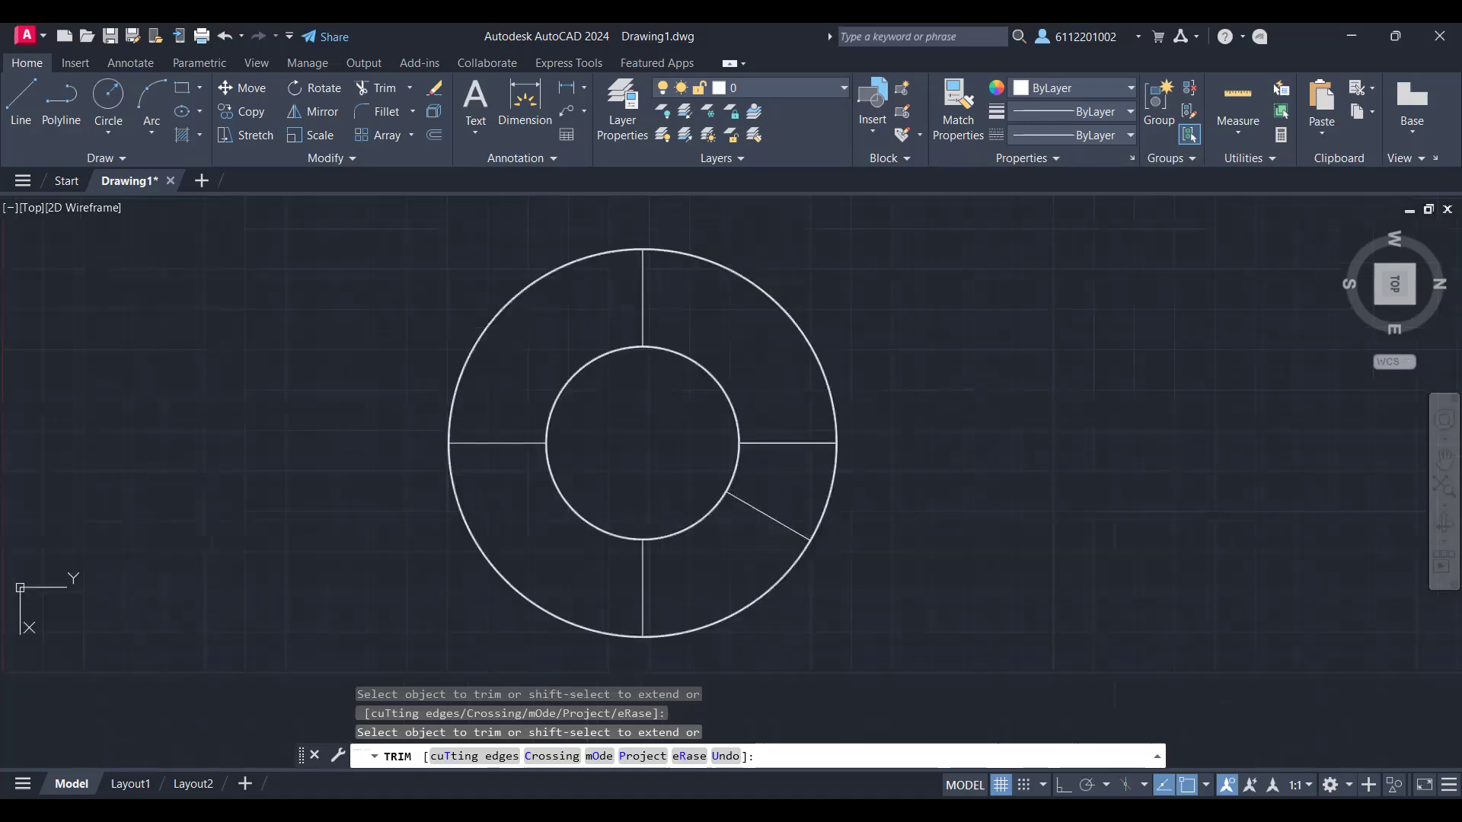
# Step: Draw a second slanted line from the rings' common centre, 30° from the lower radial line, ending just beyond the inner ring
pyautogui.scroll(4, 725, 513)
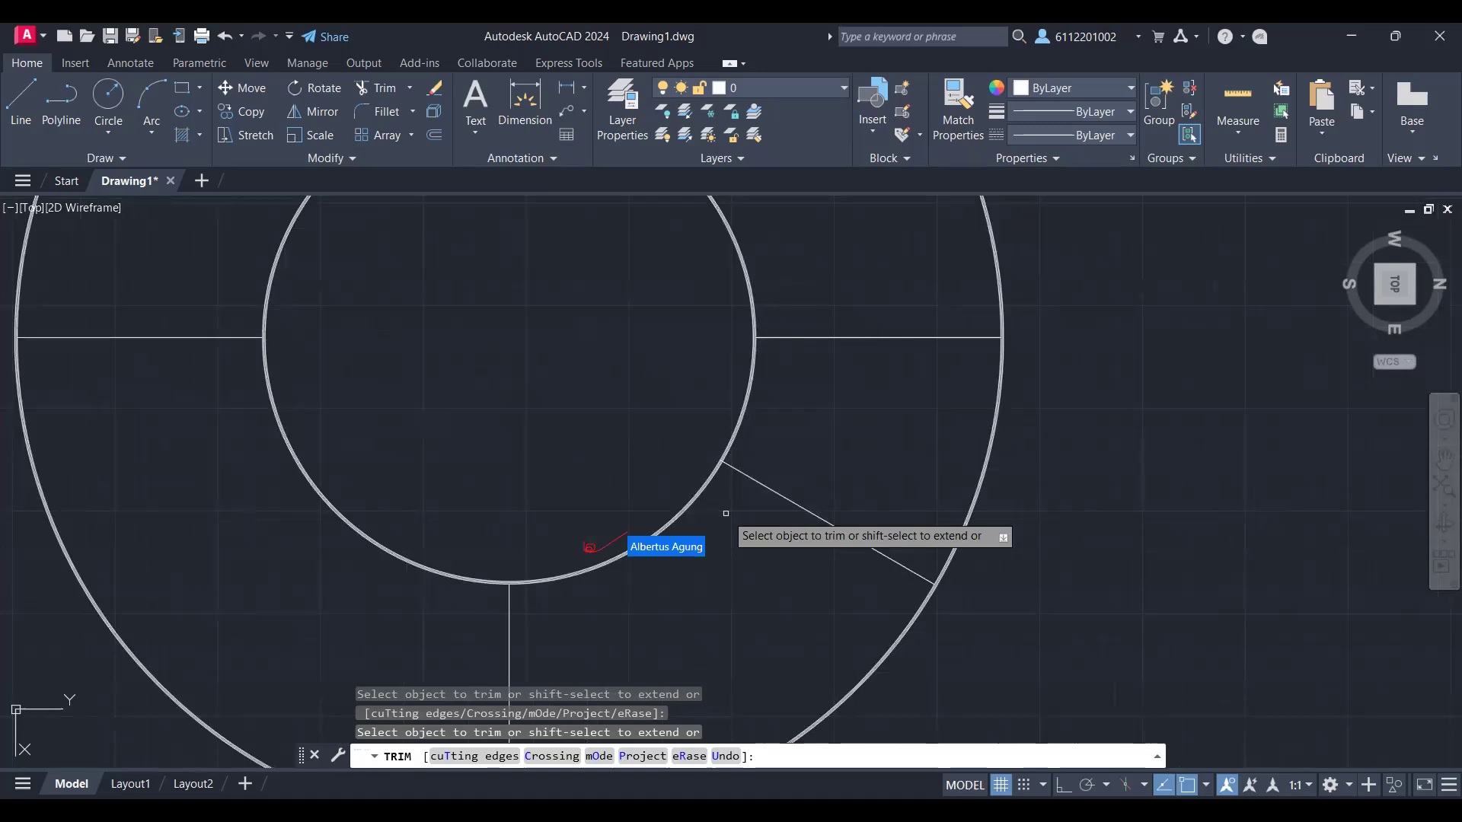
pyautogui.write('l')
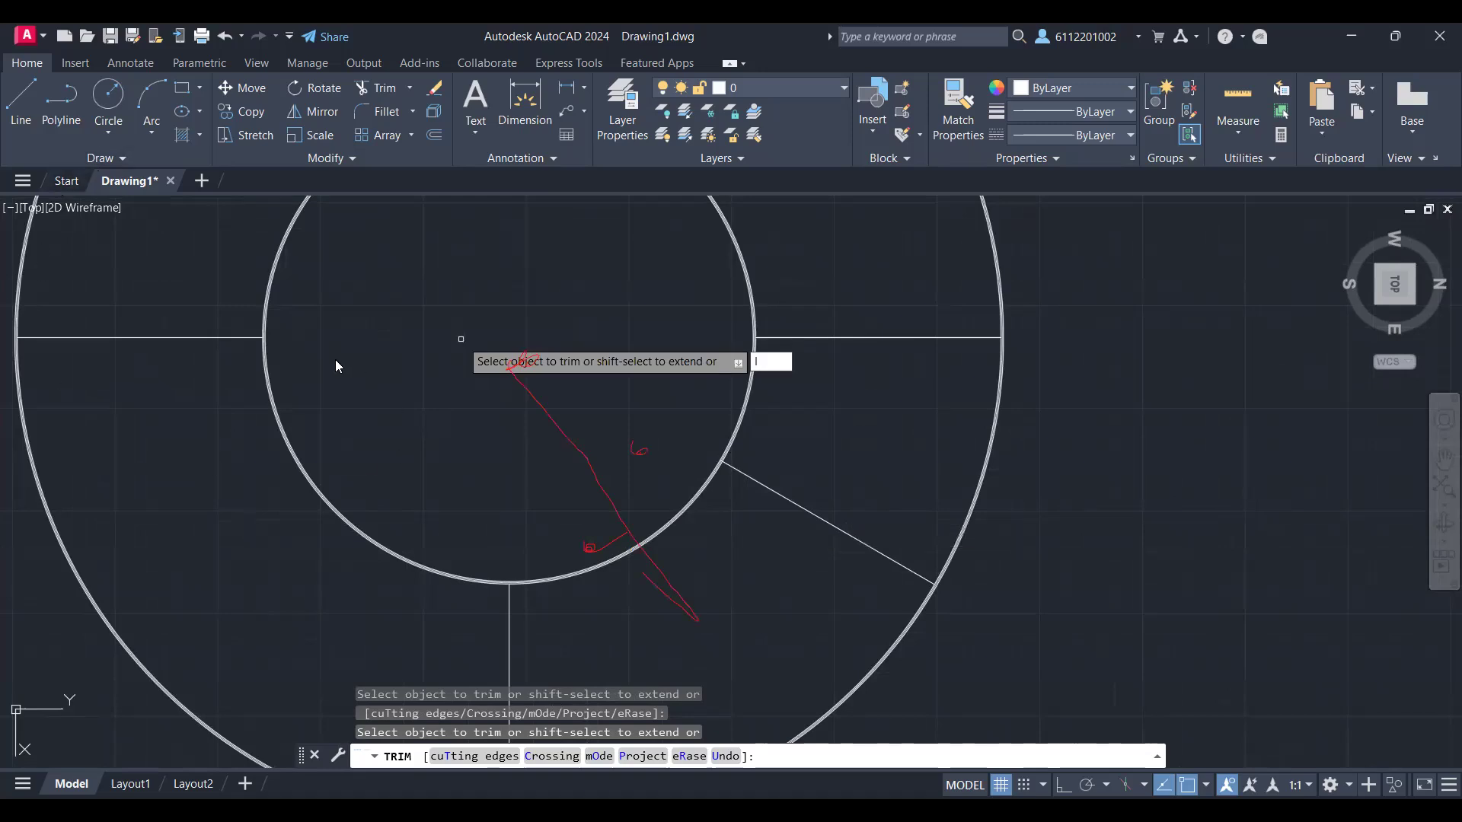
pyautogui.press('Escape')
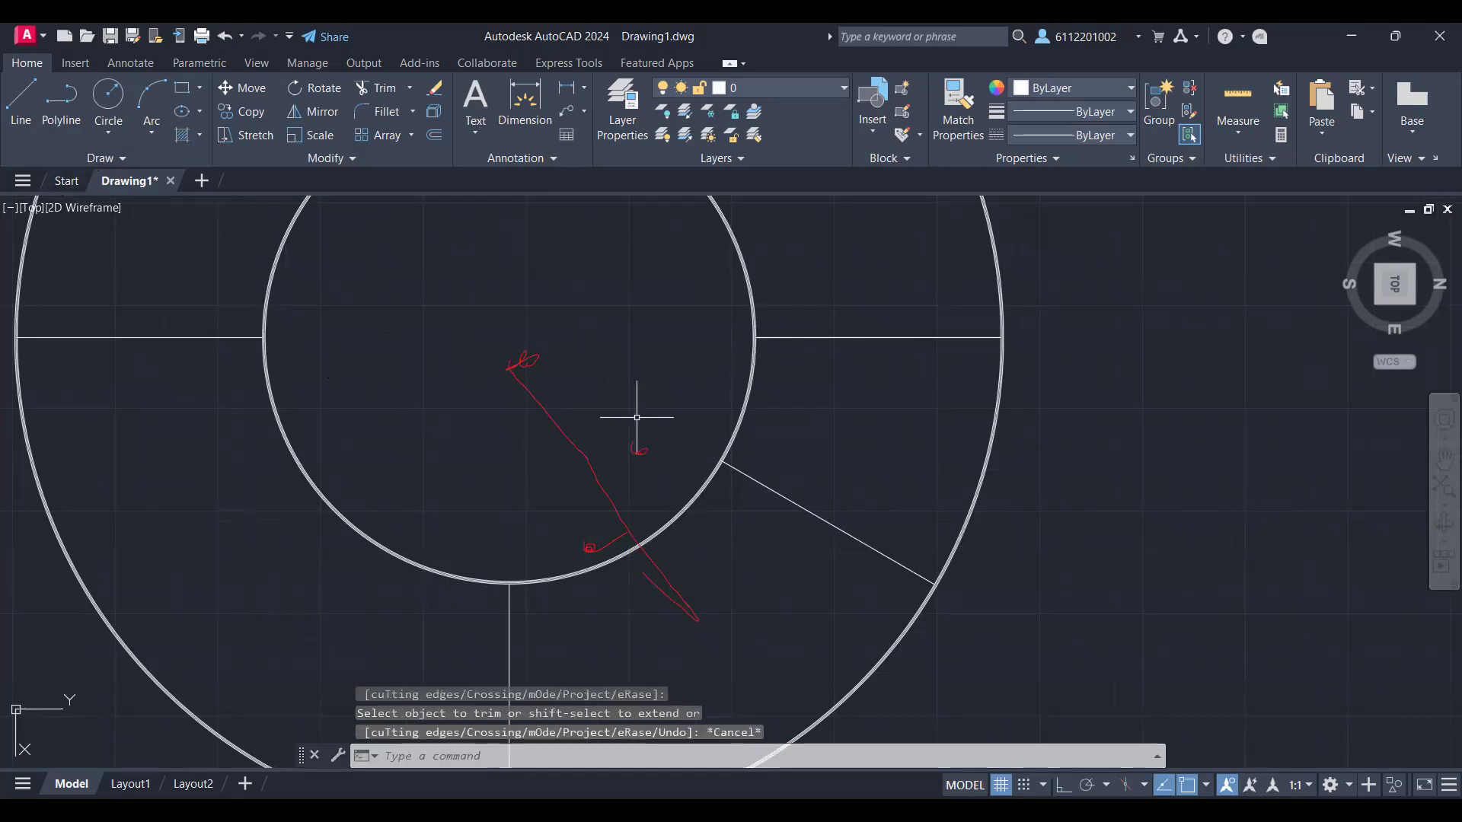
pyautogui.write('l')
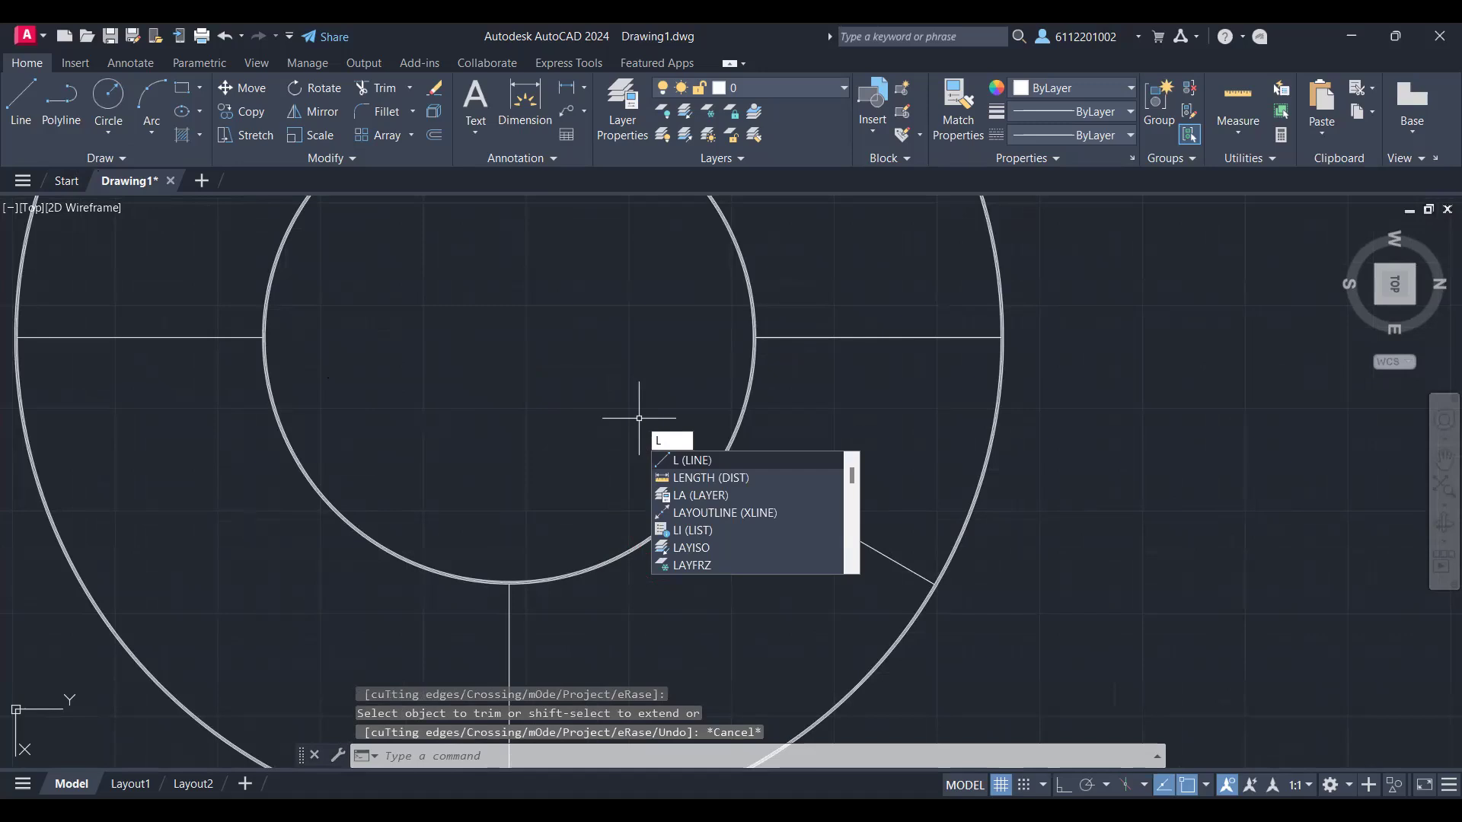
pyautogui.press('Return')
pyautogui.click(510, 337)
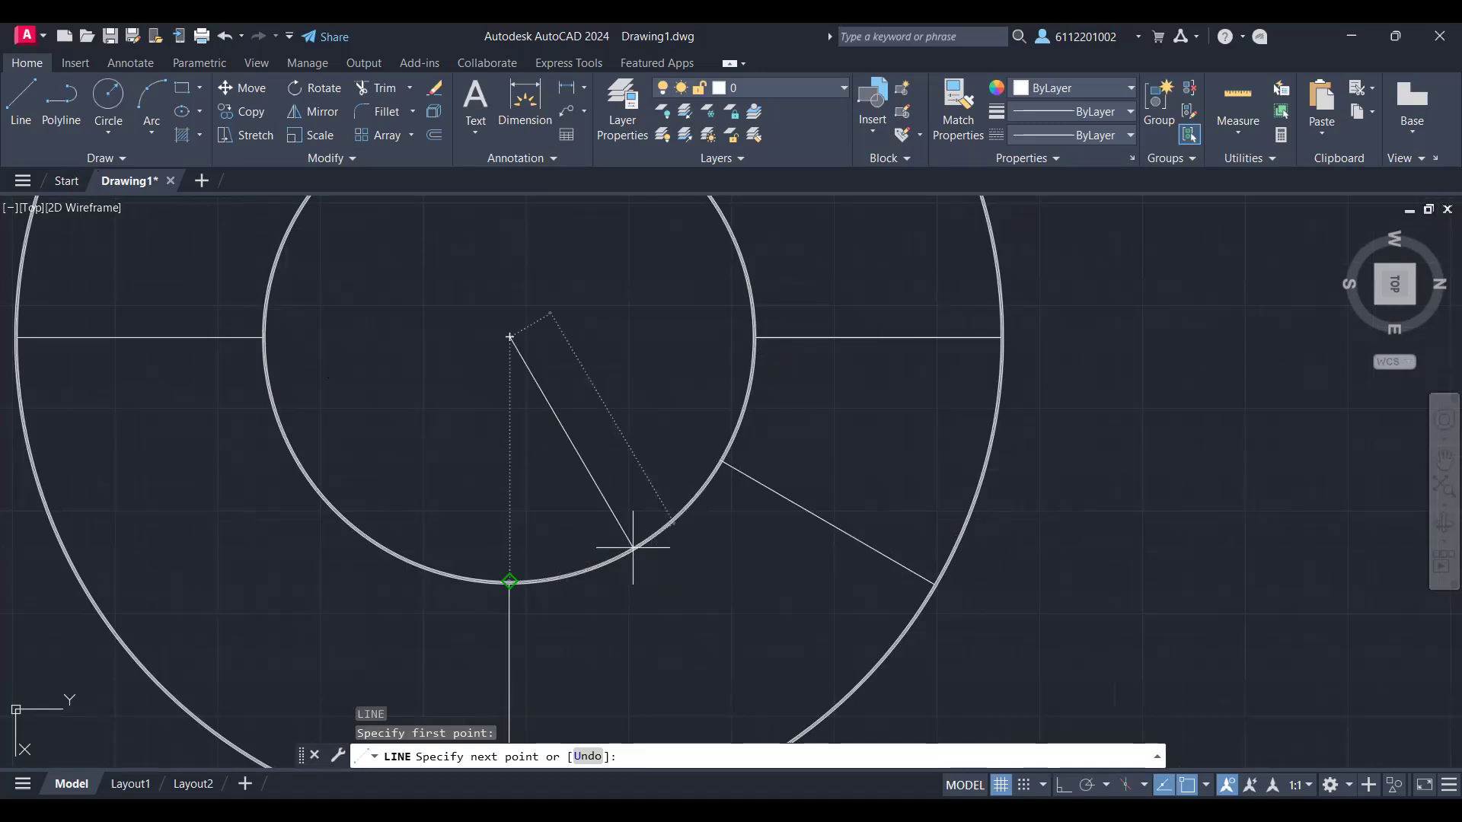
pyautogui.click(632, 546)
pyautogui.hotkey('ctrl', 'z')
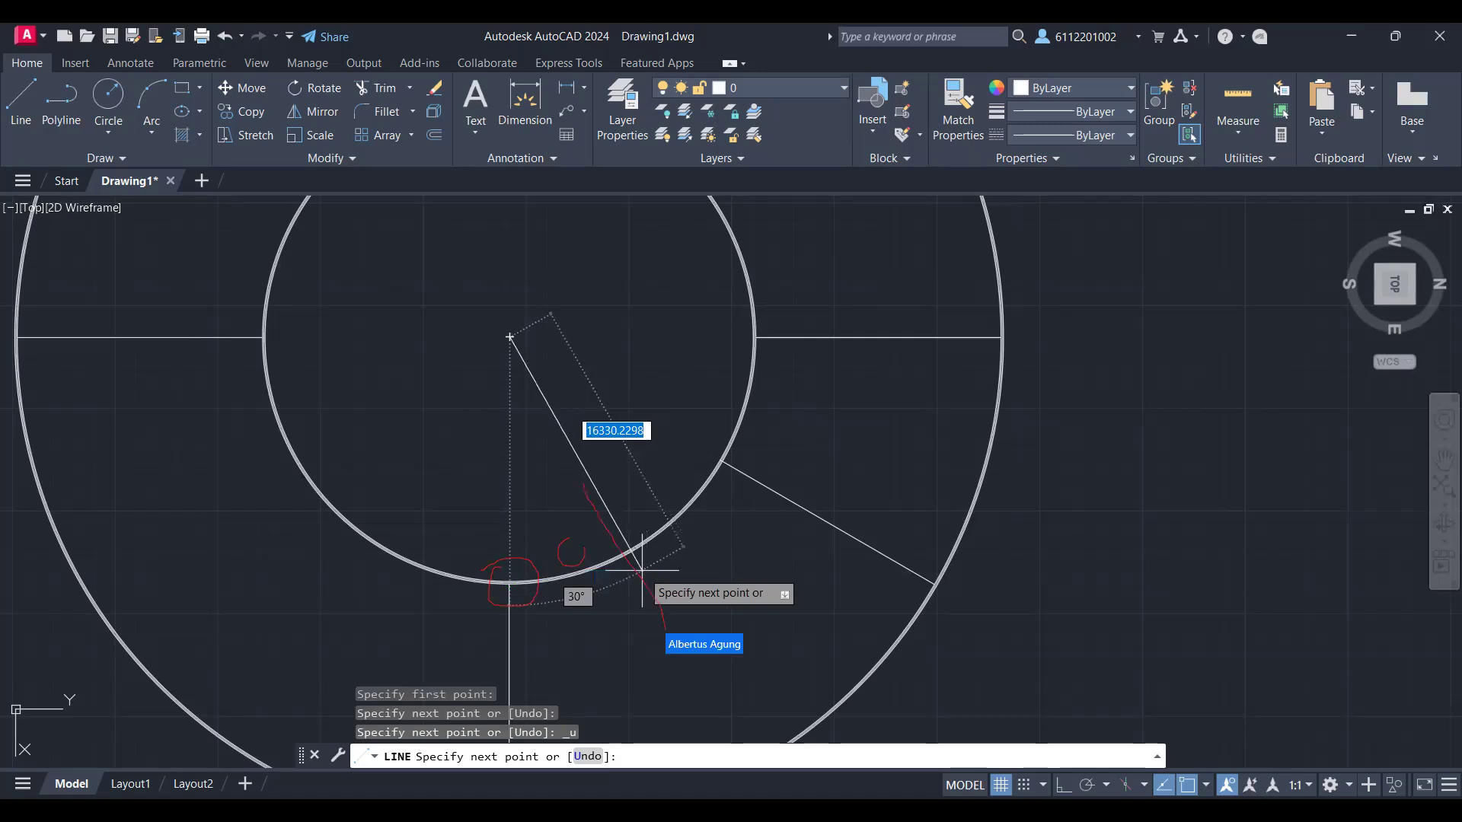
pyautogui.click(660, 593)
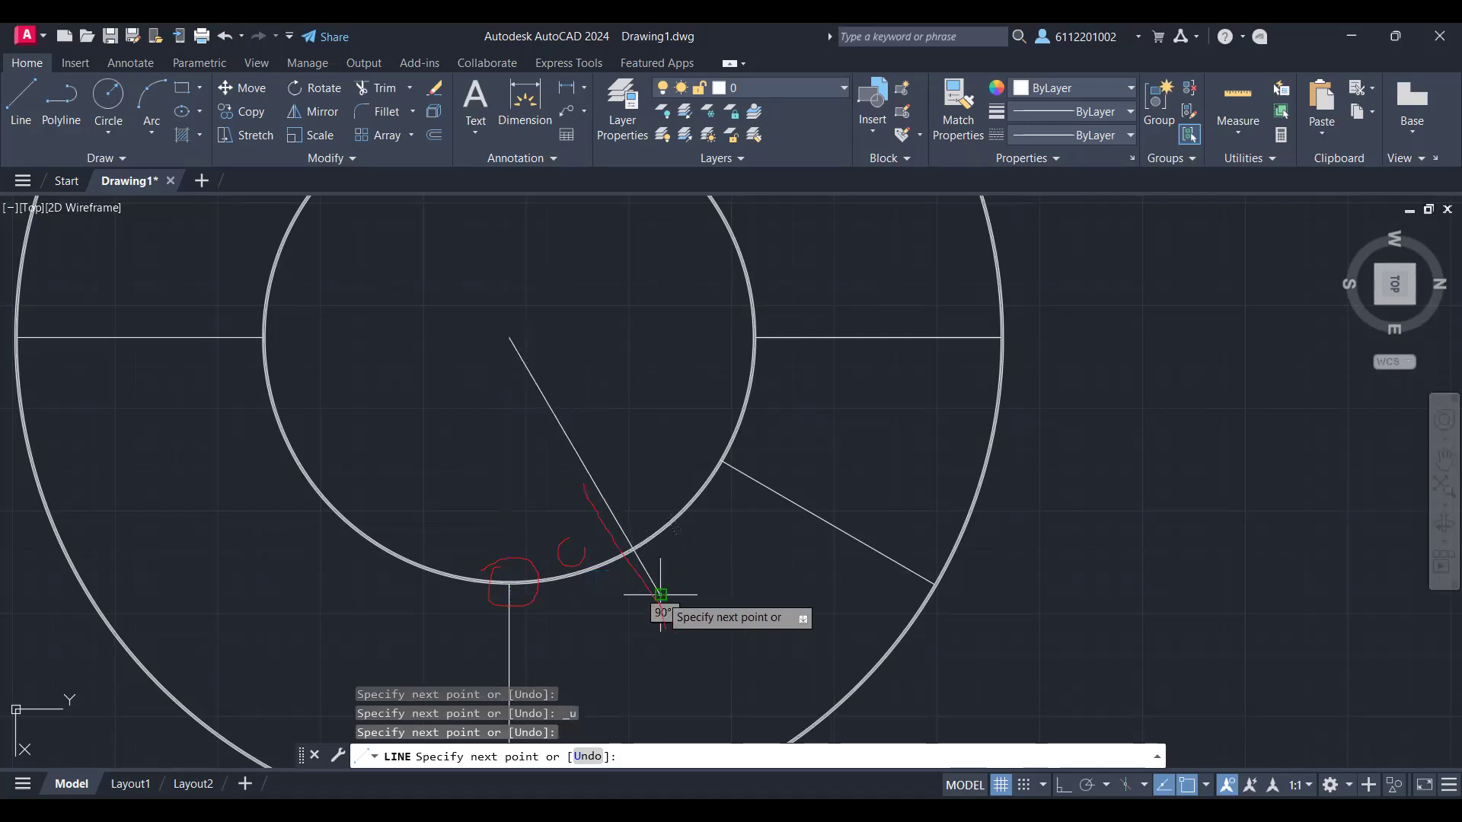
# Step: Turn on polar tracking, then trim away the part of the second slanted line that lies inside the inner ring
pyautogui.click(1090, 786)
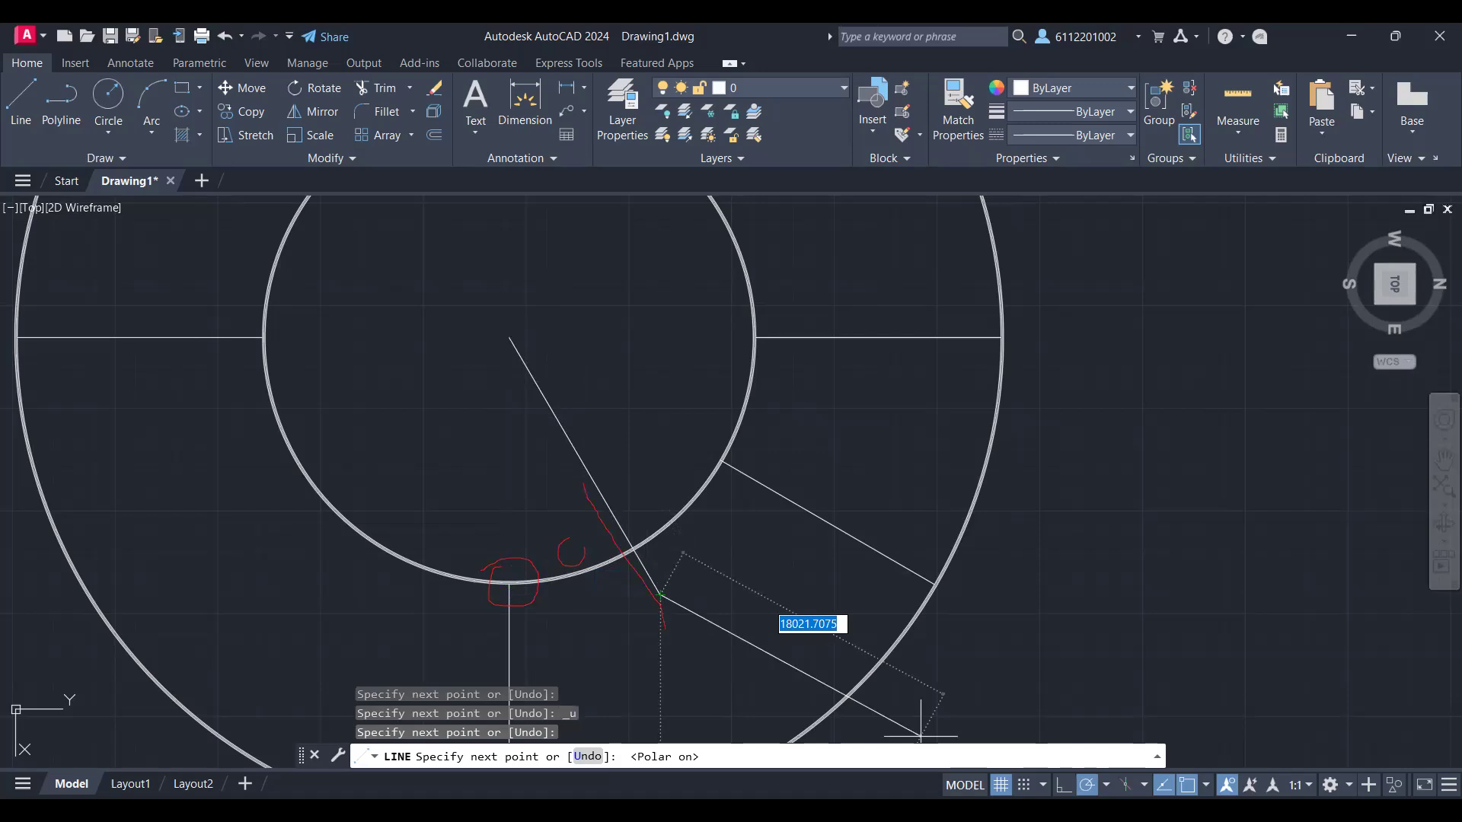
pyautogui.write('t')
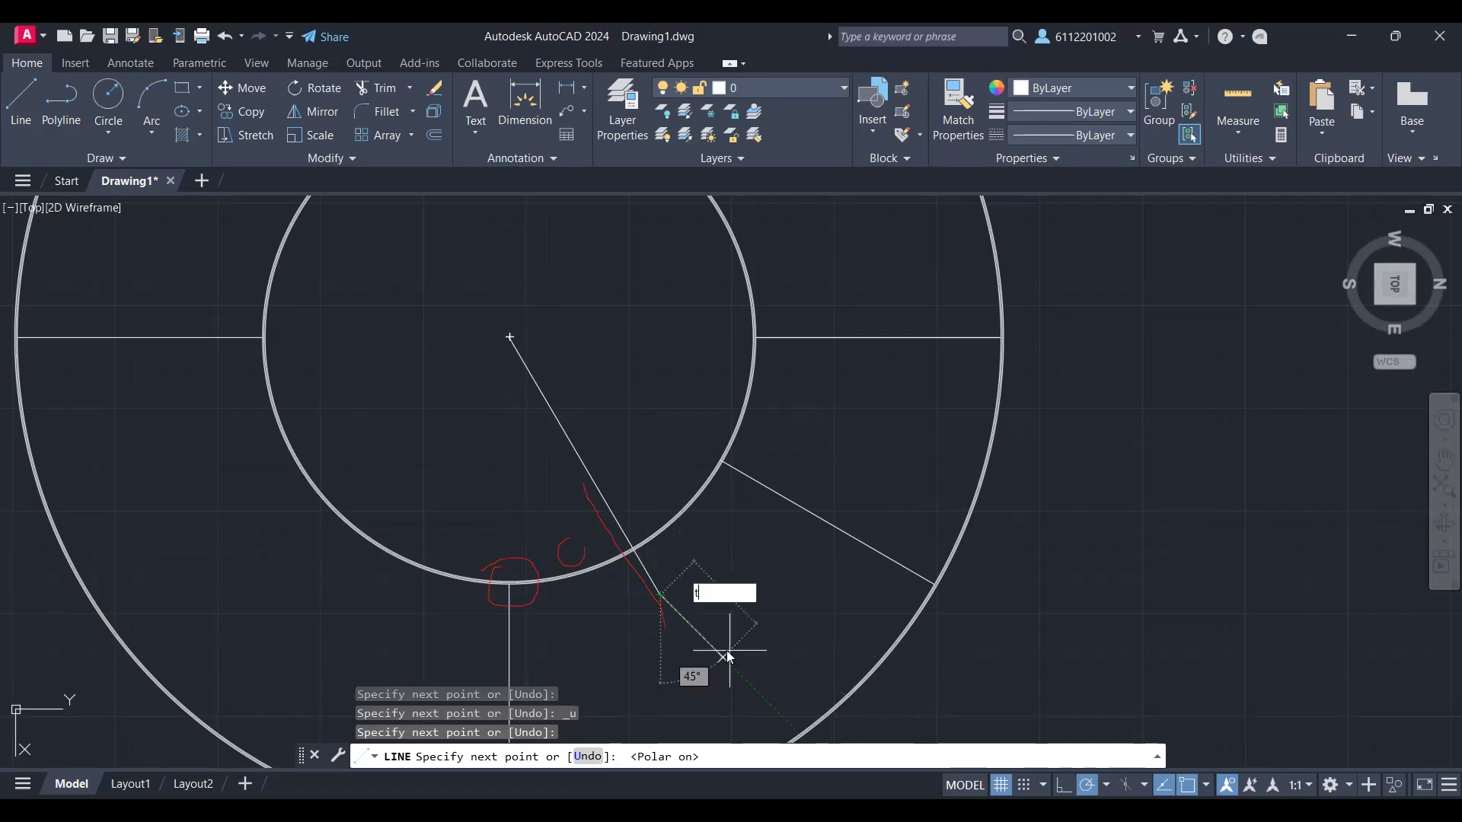
pyautogui.press('Escape')
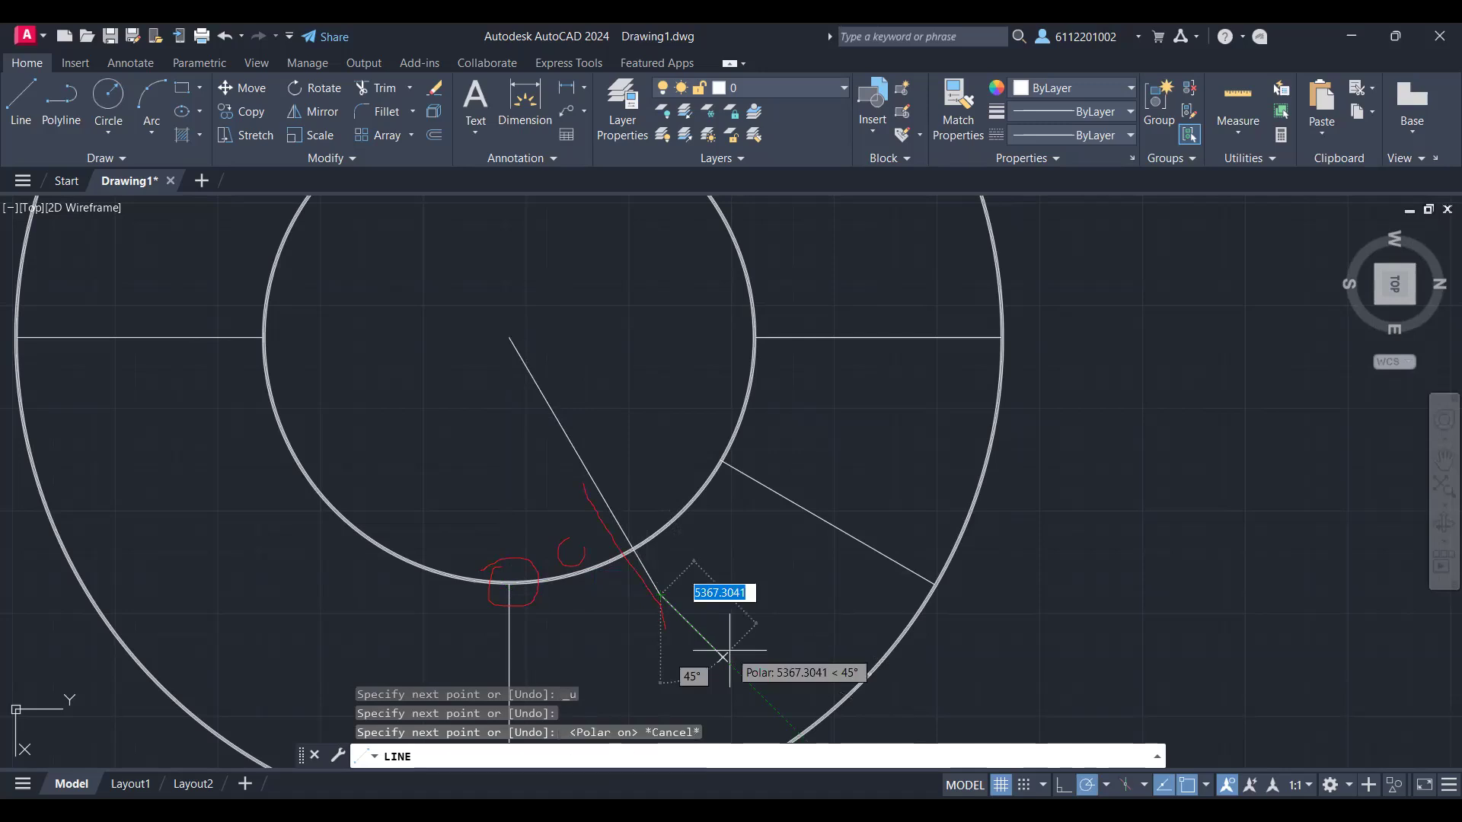
pyautogui.press('Escape')
pyautogui.write('TR')
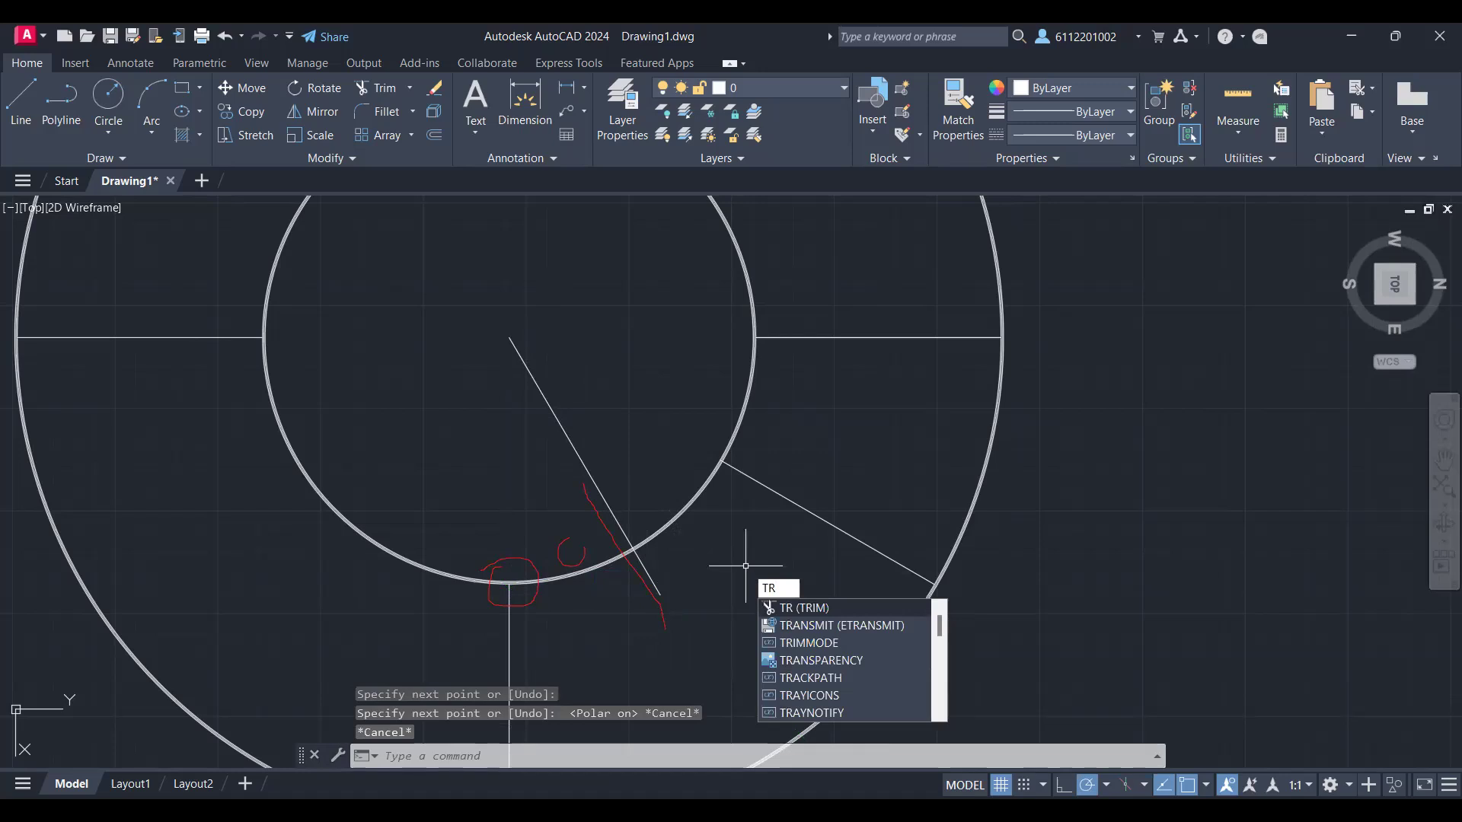
pyautogui.press('Return')
pyautogui.click(603, 499)
pyautogui.press('Escape')
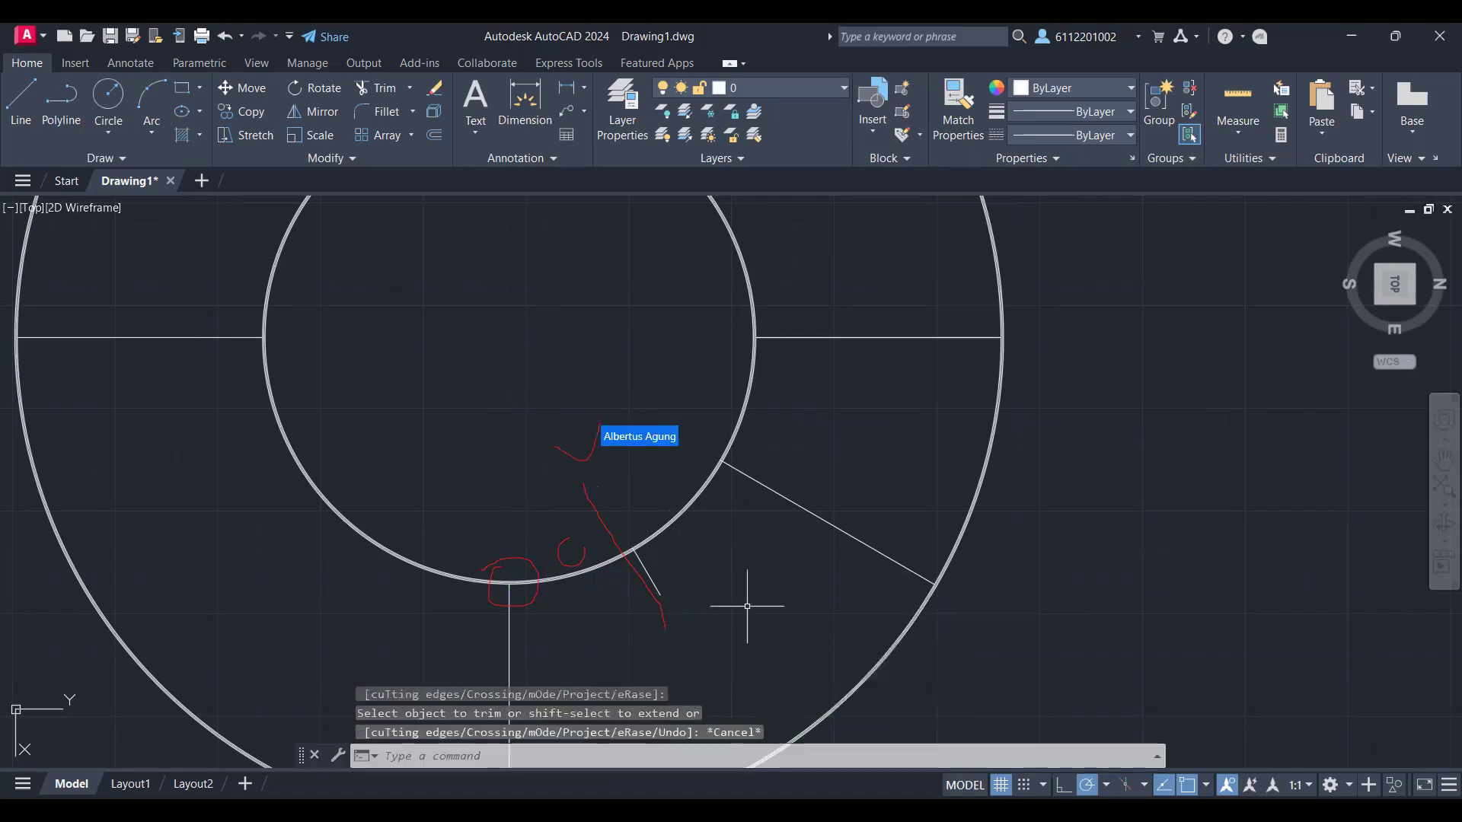
# Step: Extend the remaining stub of the second slanted line outward until it meets the outer ring
pyautogui.write('EX')
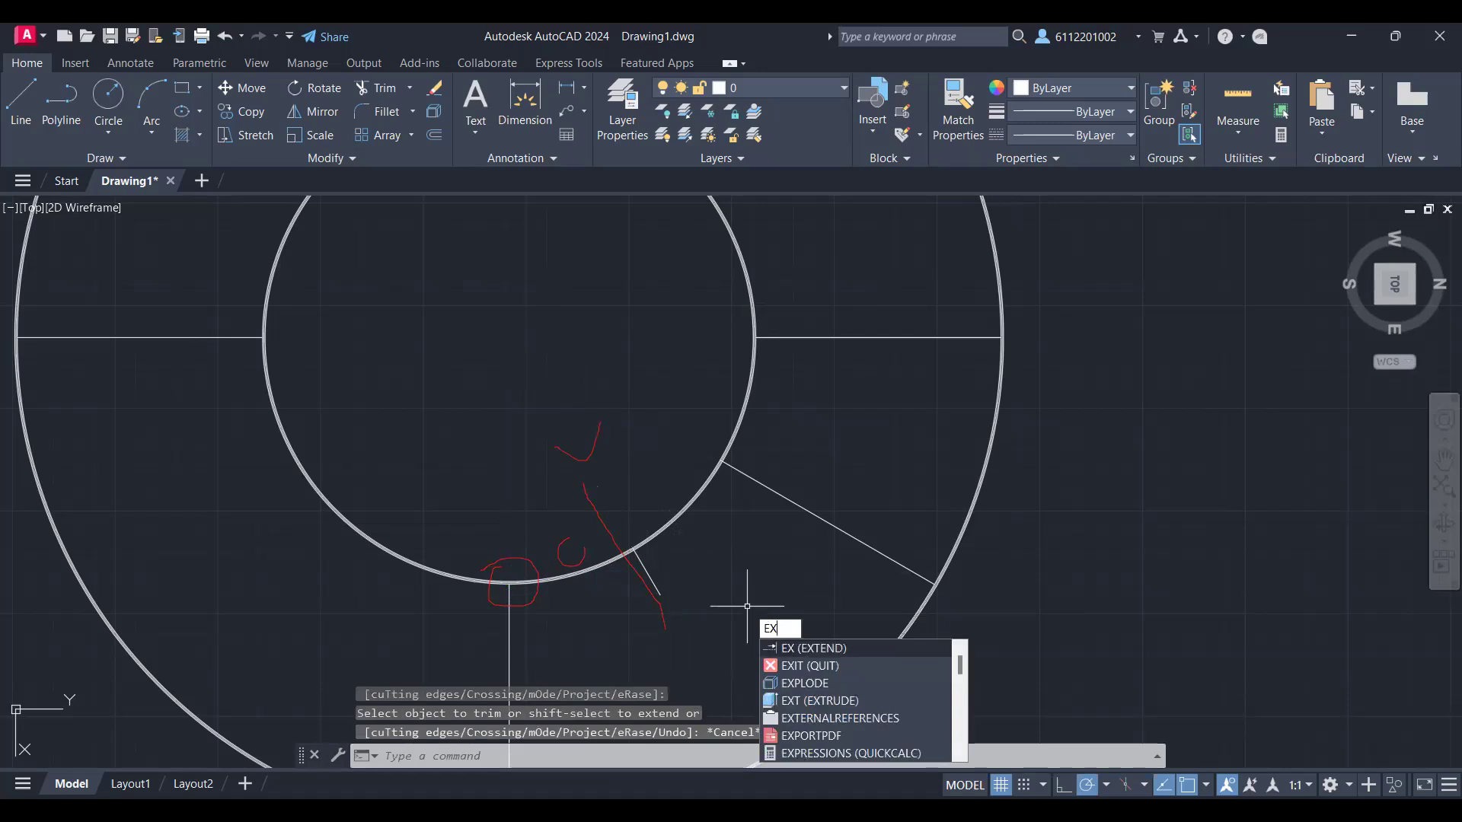
pyautogui.press('Return')
pyautogui.scroll(-2, 746, 606)
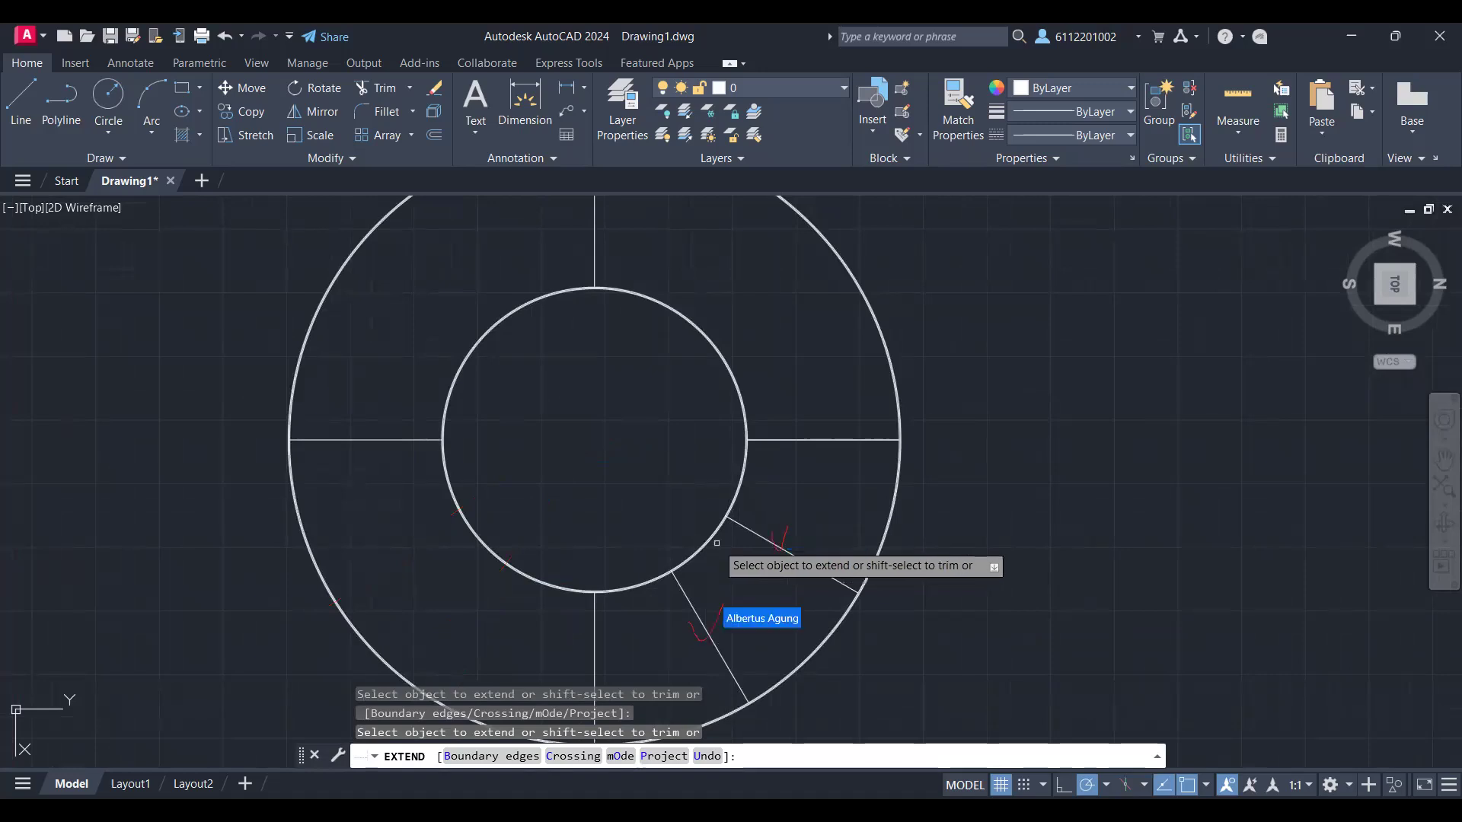
pyautogui.press('Escape')
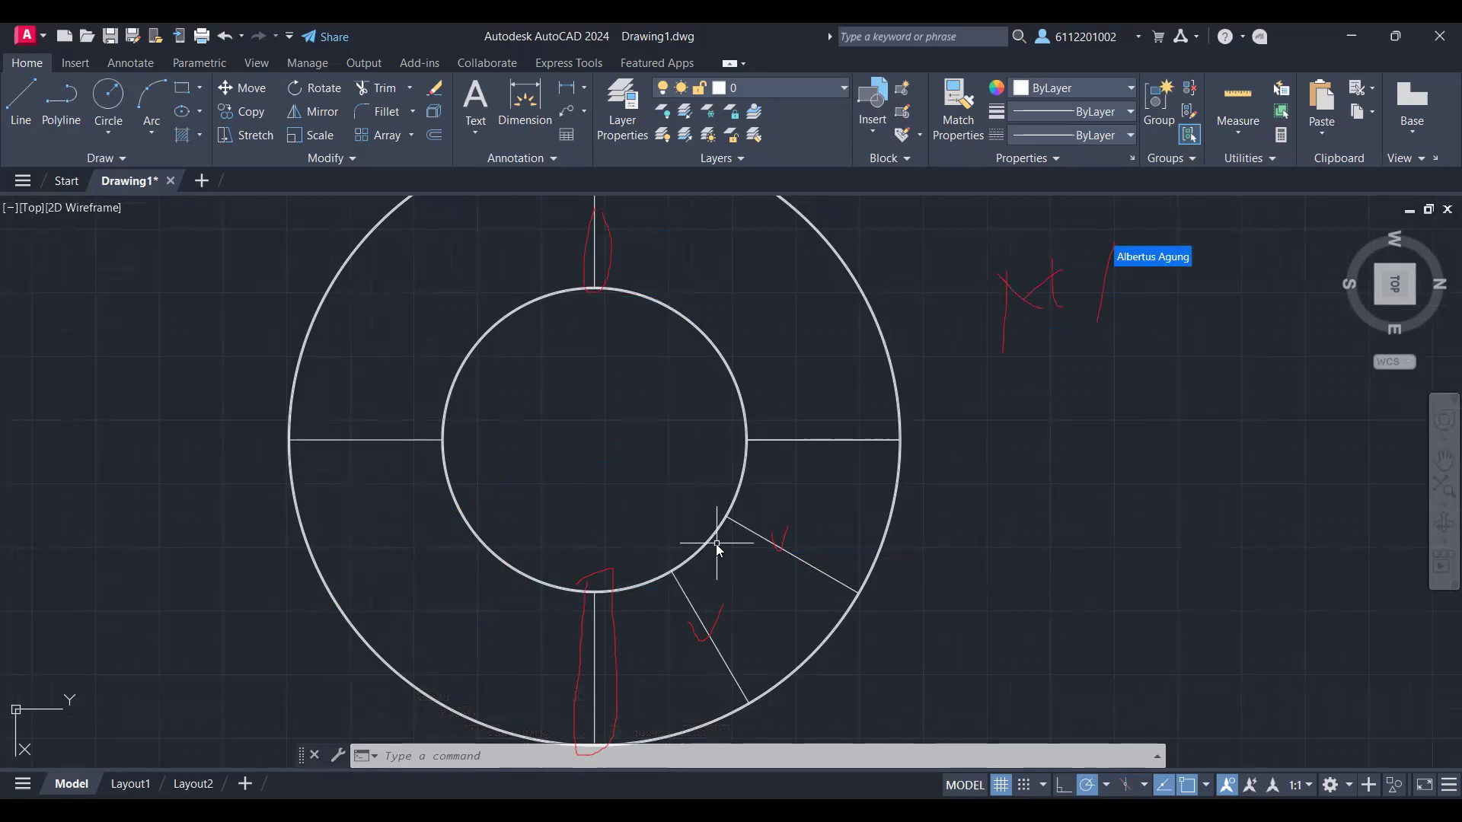
# Step: Mirror the two slanted lines of the lower-right quadrant across the lower vertical radial line, keeping the source lines
pyautogui.write('mi')
pyautogui.press('Return')
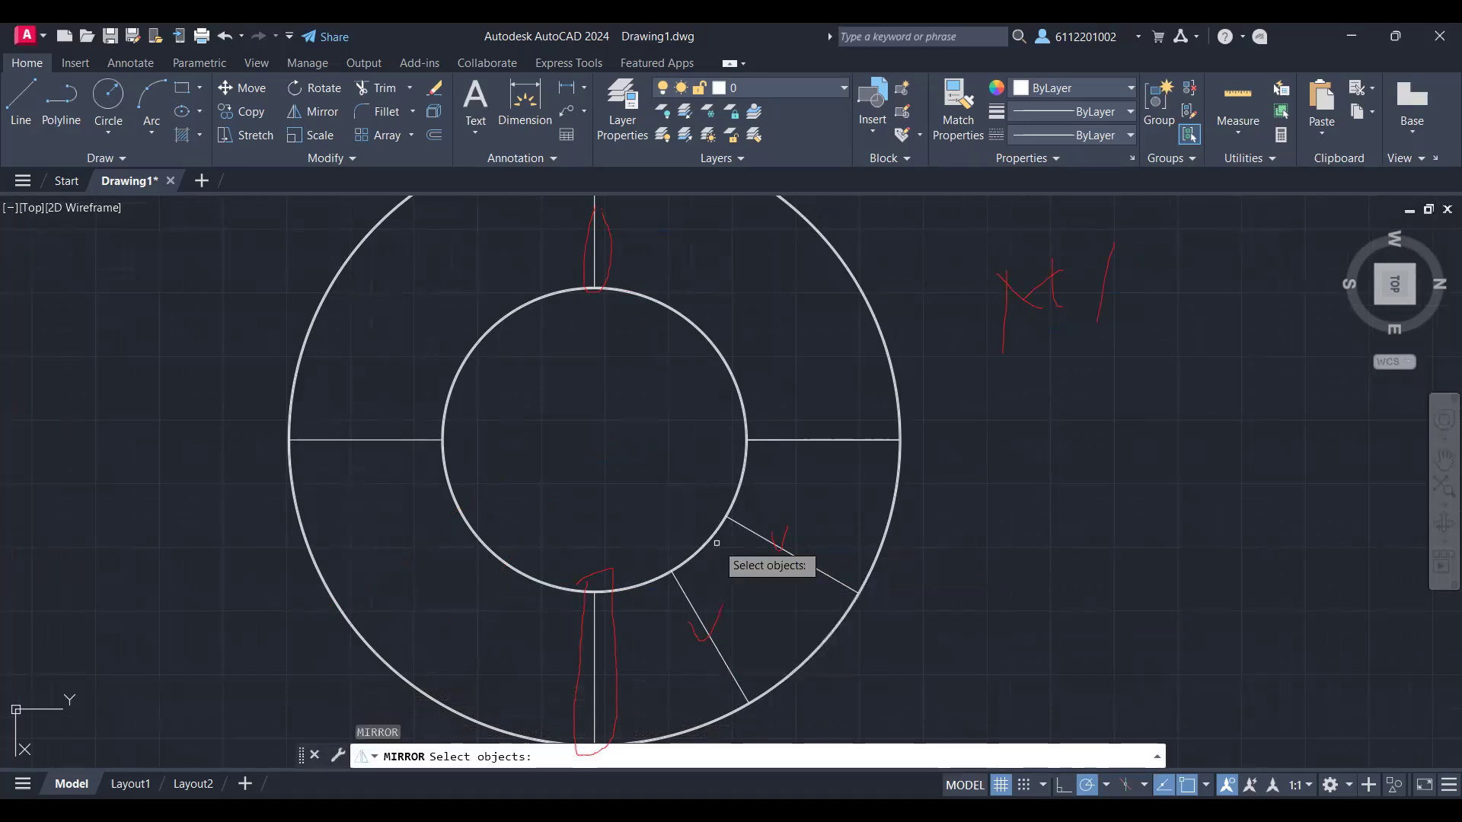
pyautogui.moveTo(678, 607)
pyautogui.mouseDown()
pyautogui.moveTo(773, 529)
pyautogui.moveTo(685, 624)
pyautogui.moveTo(689, 609)
pyautogui.mouseUp()
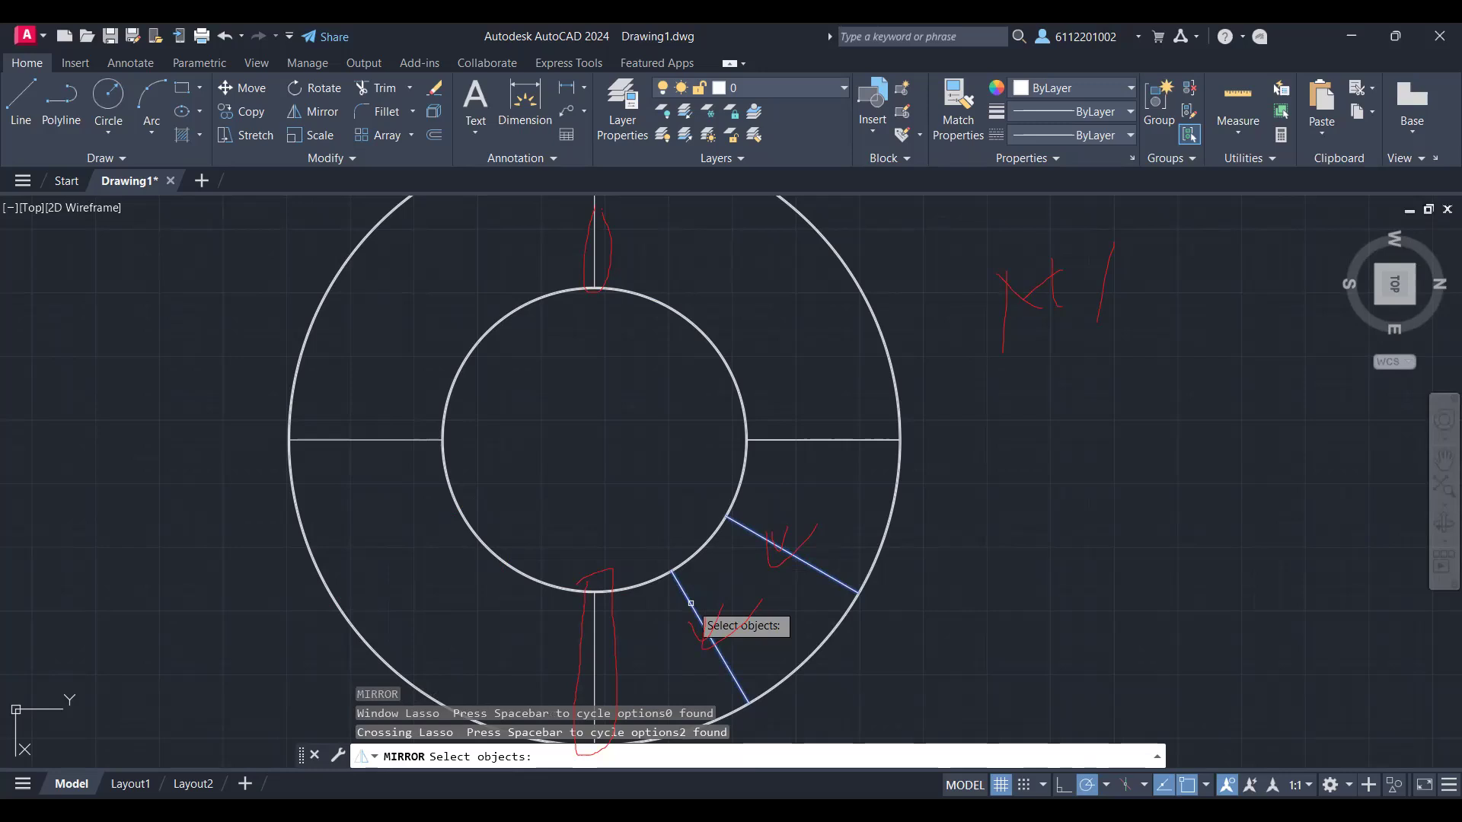
pyautogui.press('Return')
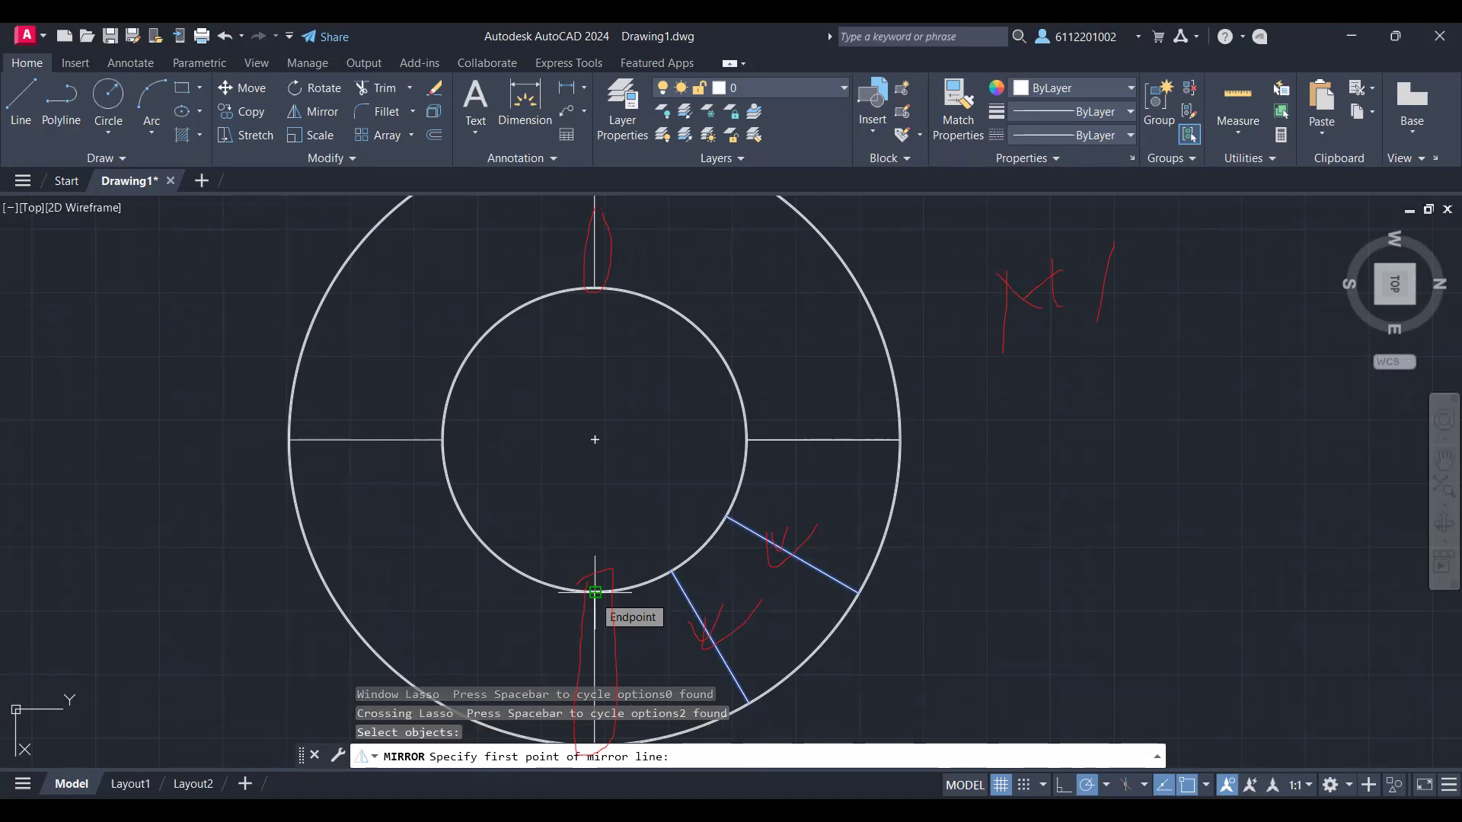
pyautogui.click(595, 592)
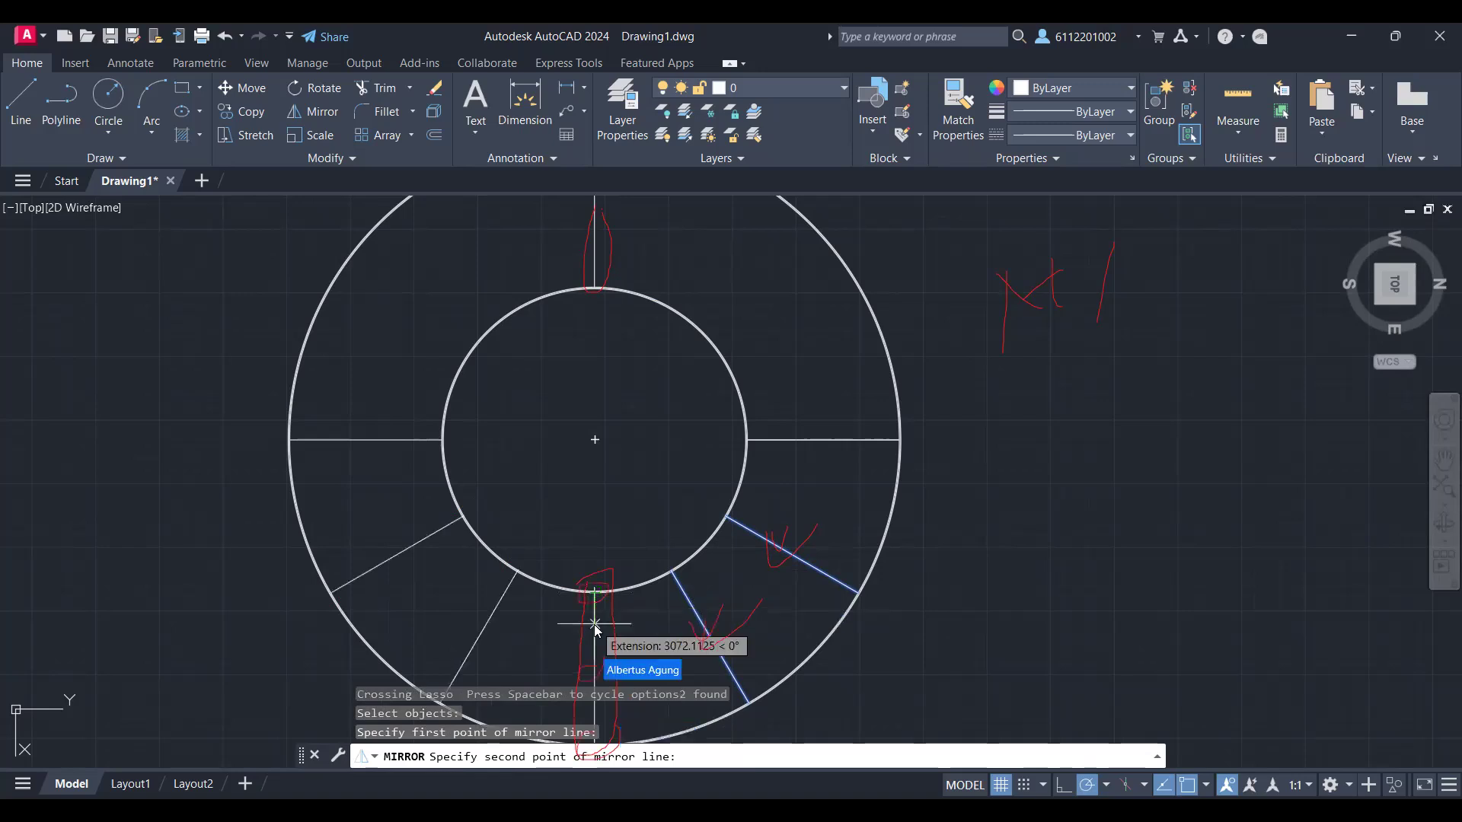
pyautogui.click(594, 626)
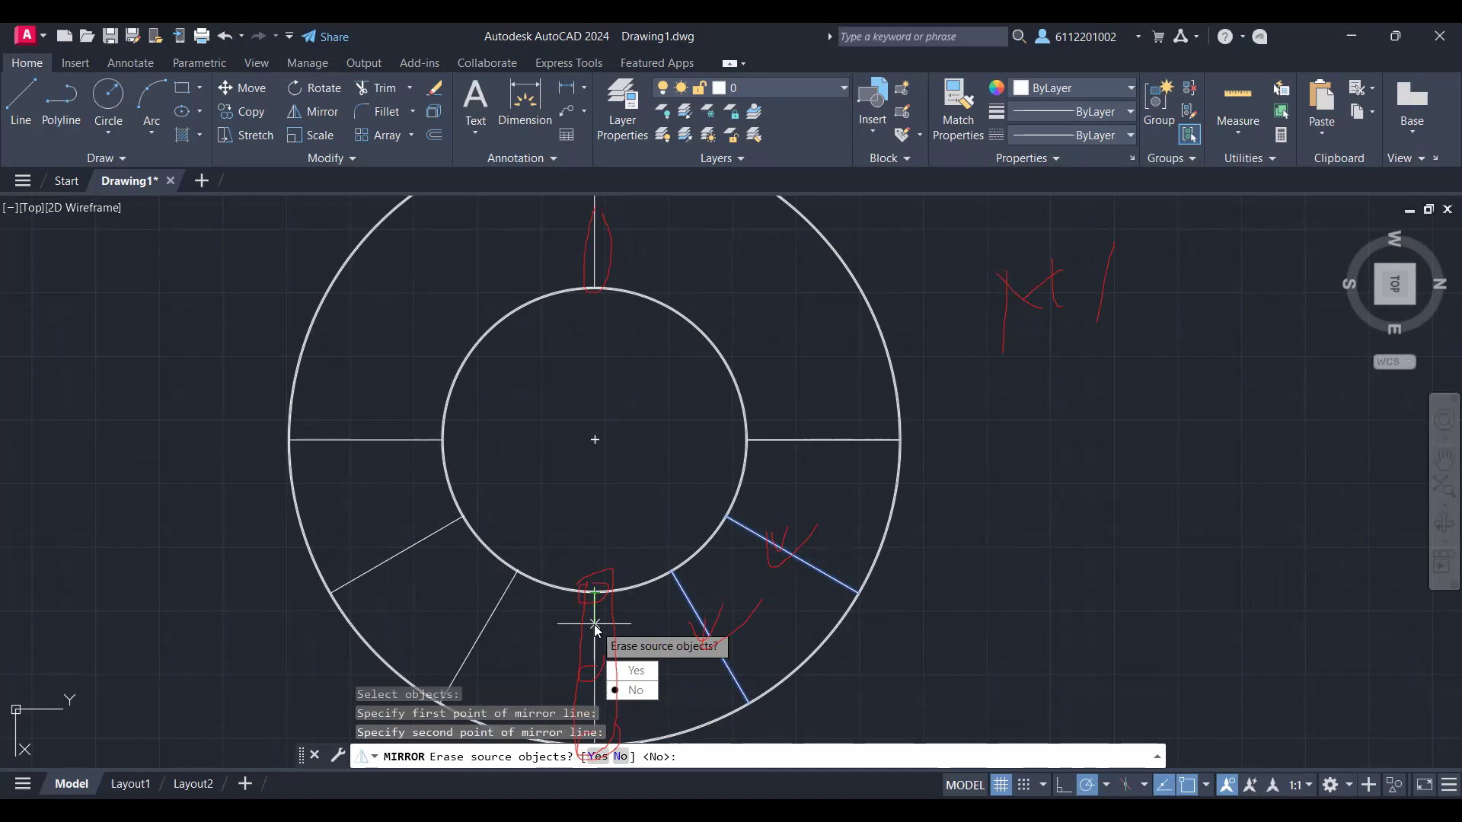
pyautogui.write('n')
pyautogui.press('Return')
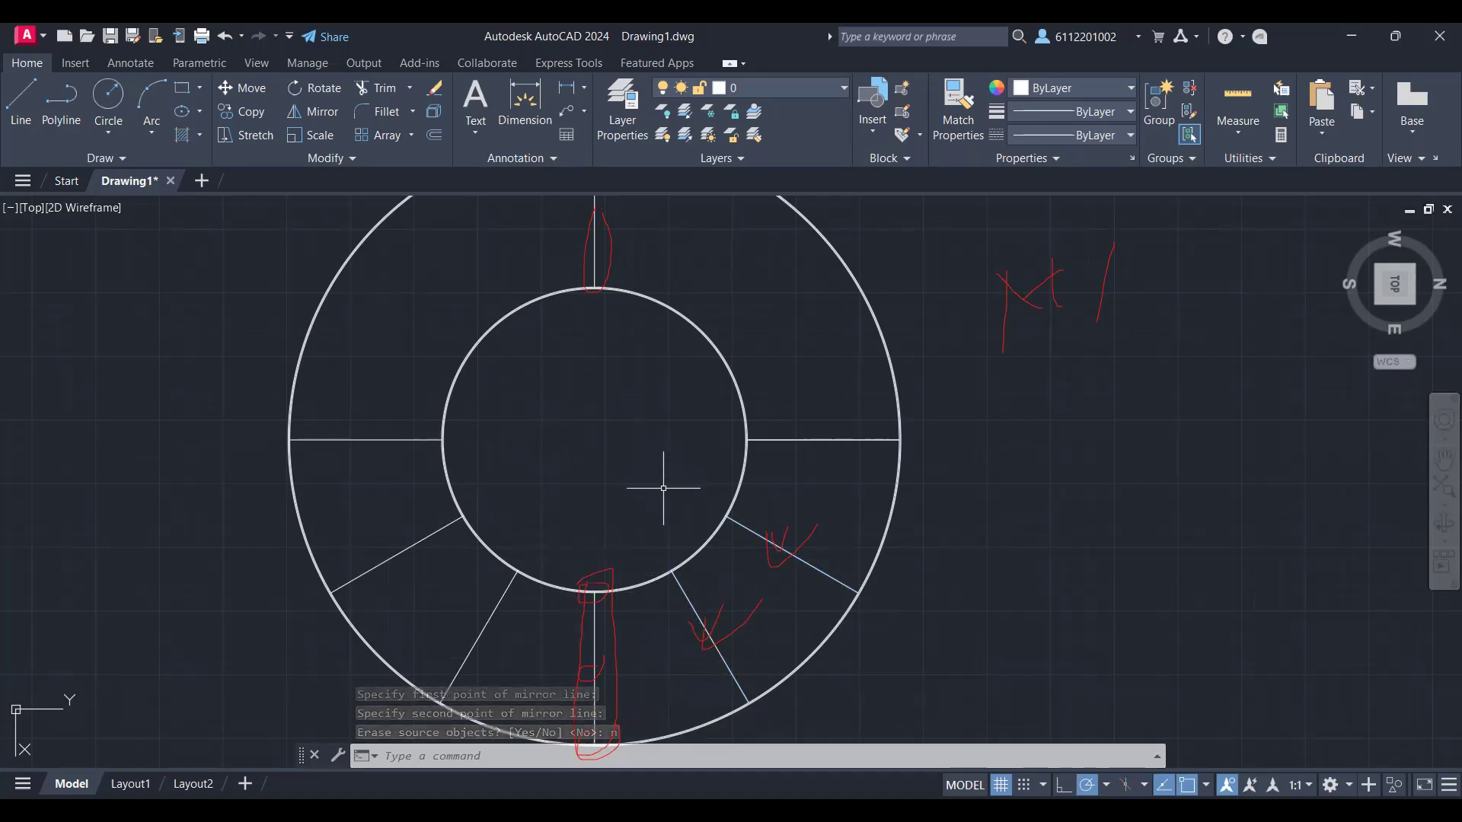
# Step: Mirror the two slanted lines of the lower-left quadrant across the left horizontal radial line, keeping the source lines
pyautogui.moveTo(490, 629)
pyautogui.mouseDown()
pyautogui.moveTo(408, 571)
pyautogui.moveTo(385, 515)
pyautogui.mouseUp()
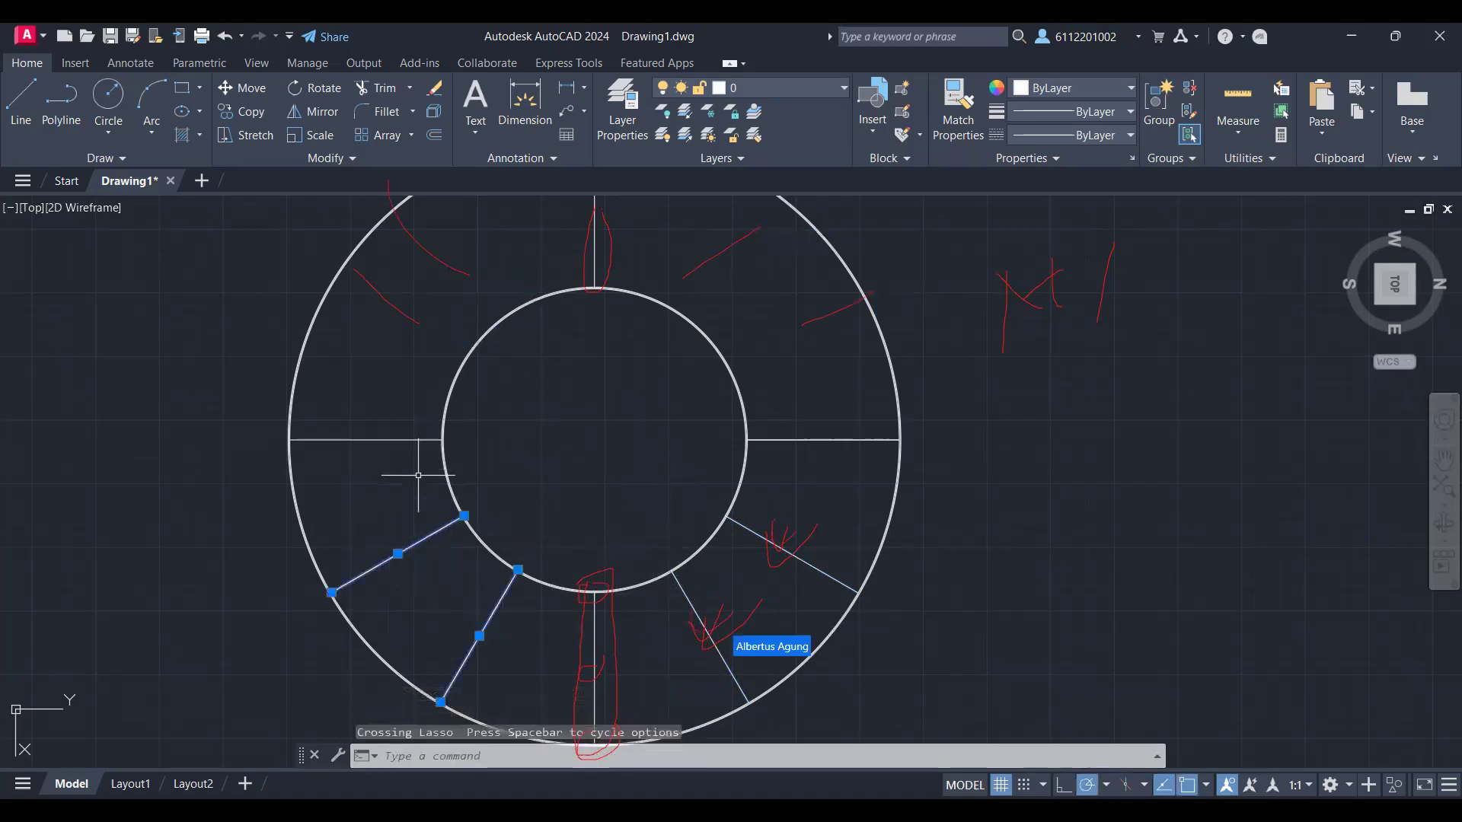
pyautogui.press('Escape')
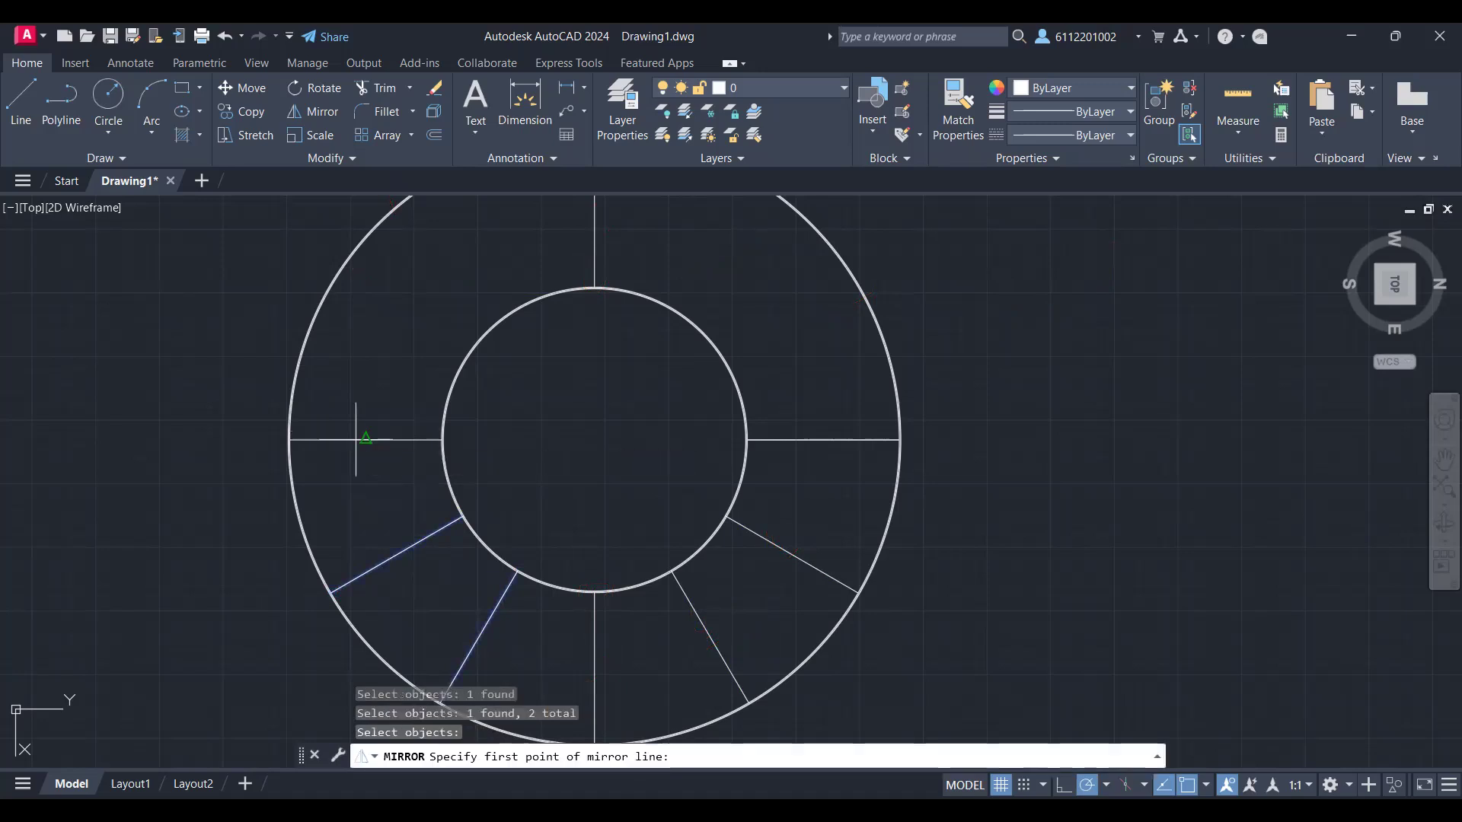
pyautogui.click(365, 439)
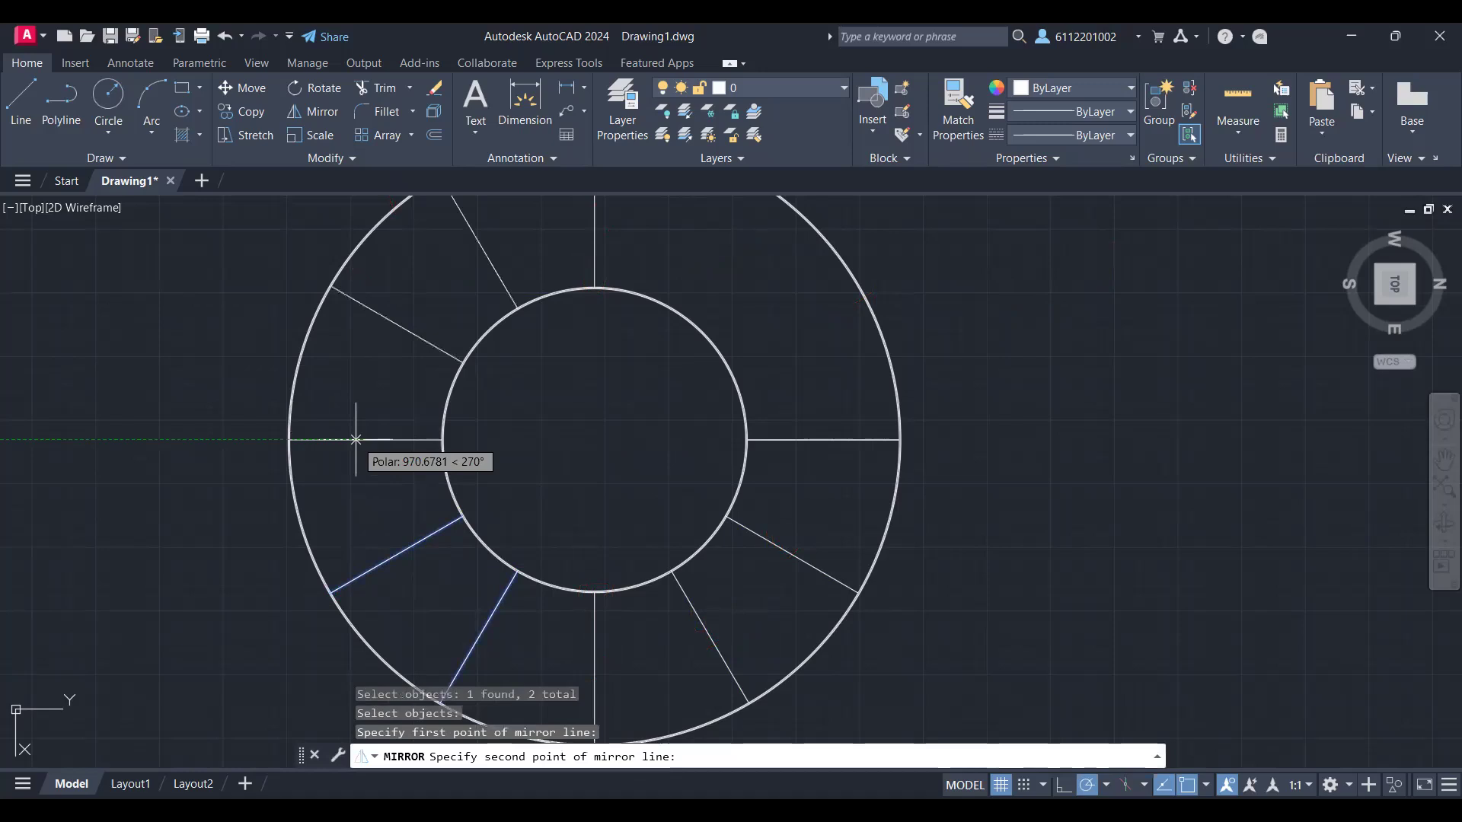
pyautogui.click(410, 440)
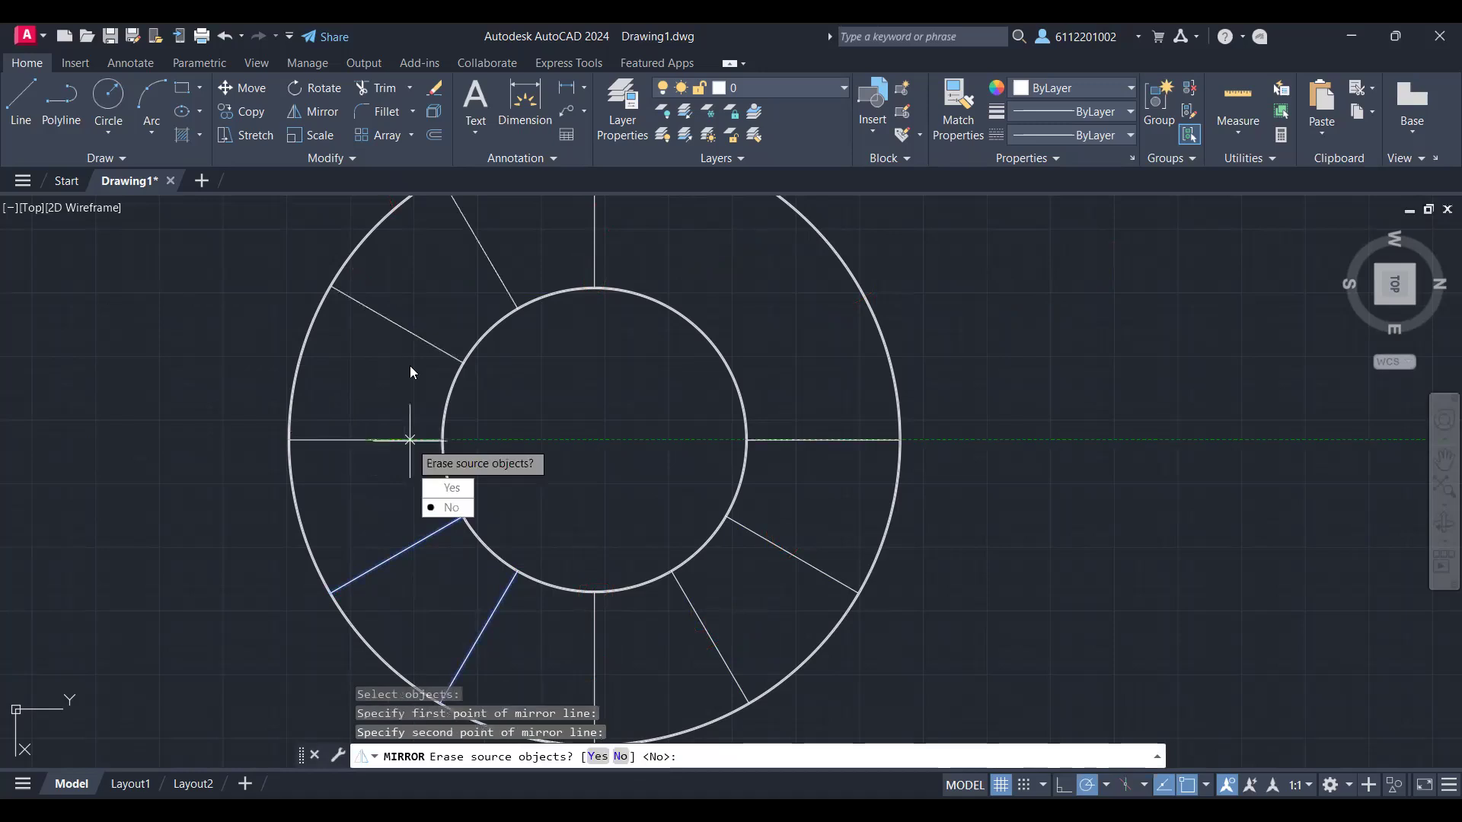
pyautogui.write('n')
pyautogui.press('Return')
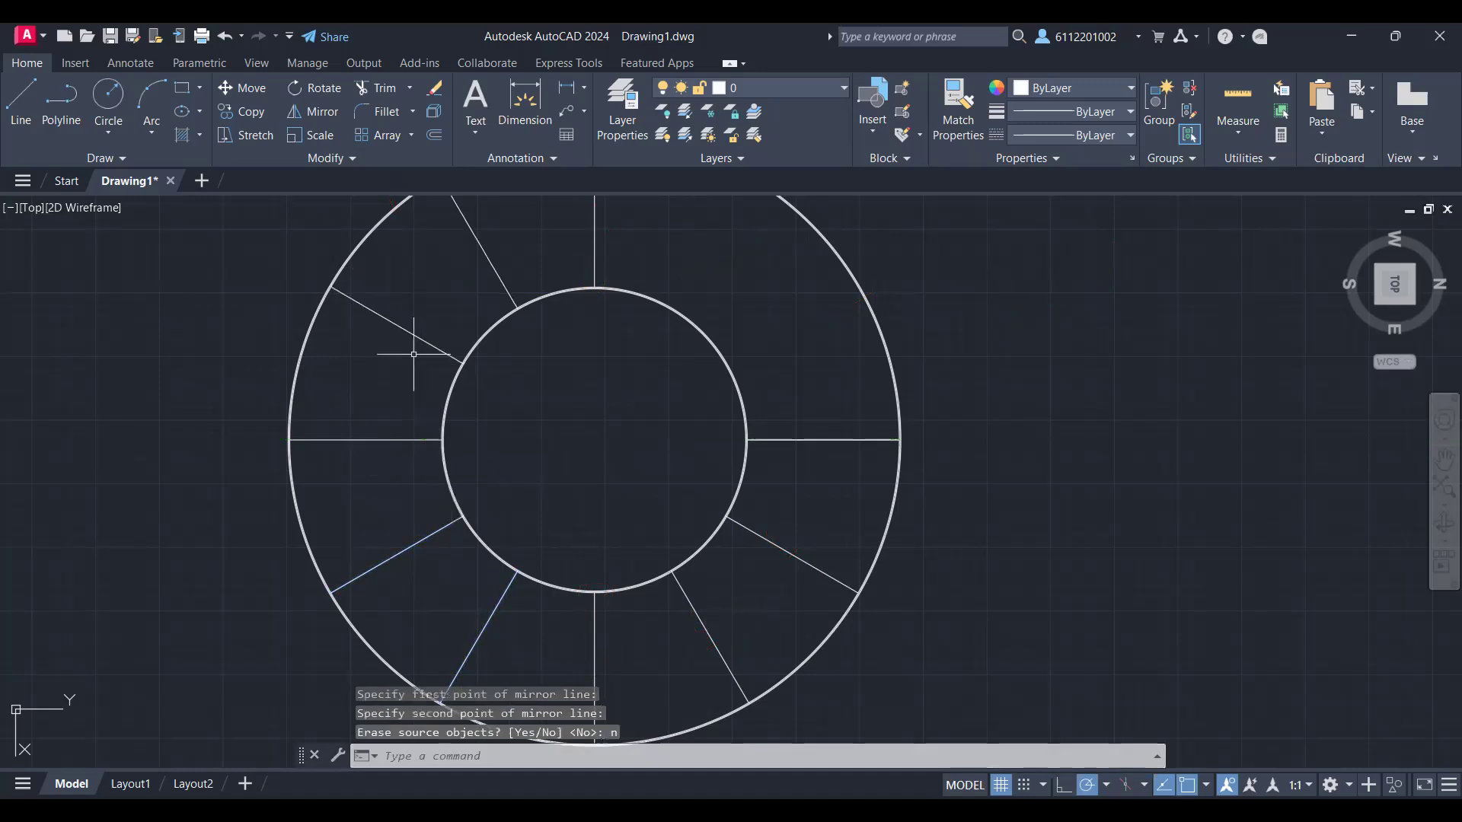
# Step: Mirror all four slanted lines of the plan's left half across the vertical centre axis, keeping the source lines
pyautogui.scroll(-2, 413, 354)
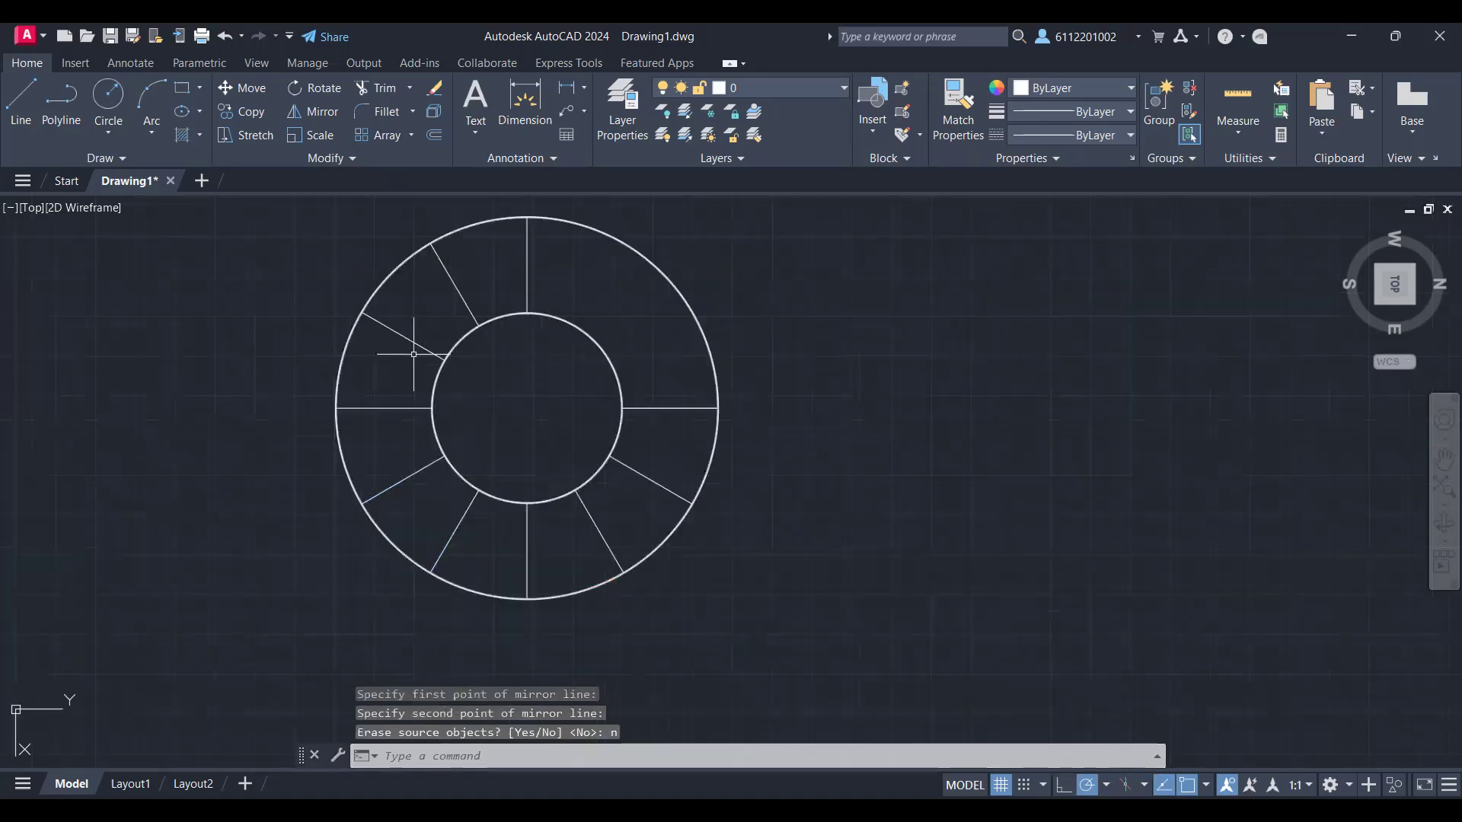
pyautogui.write('MI')
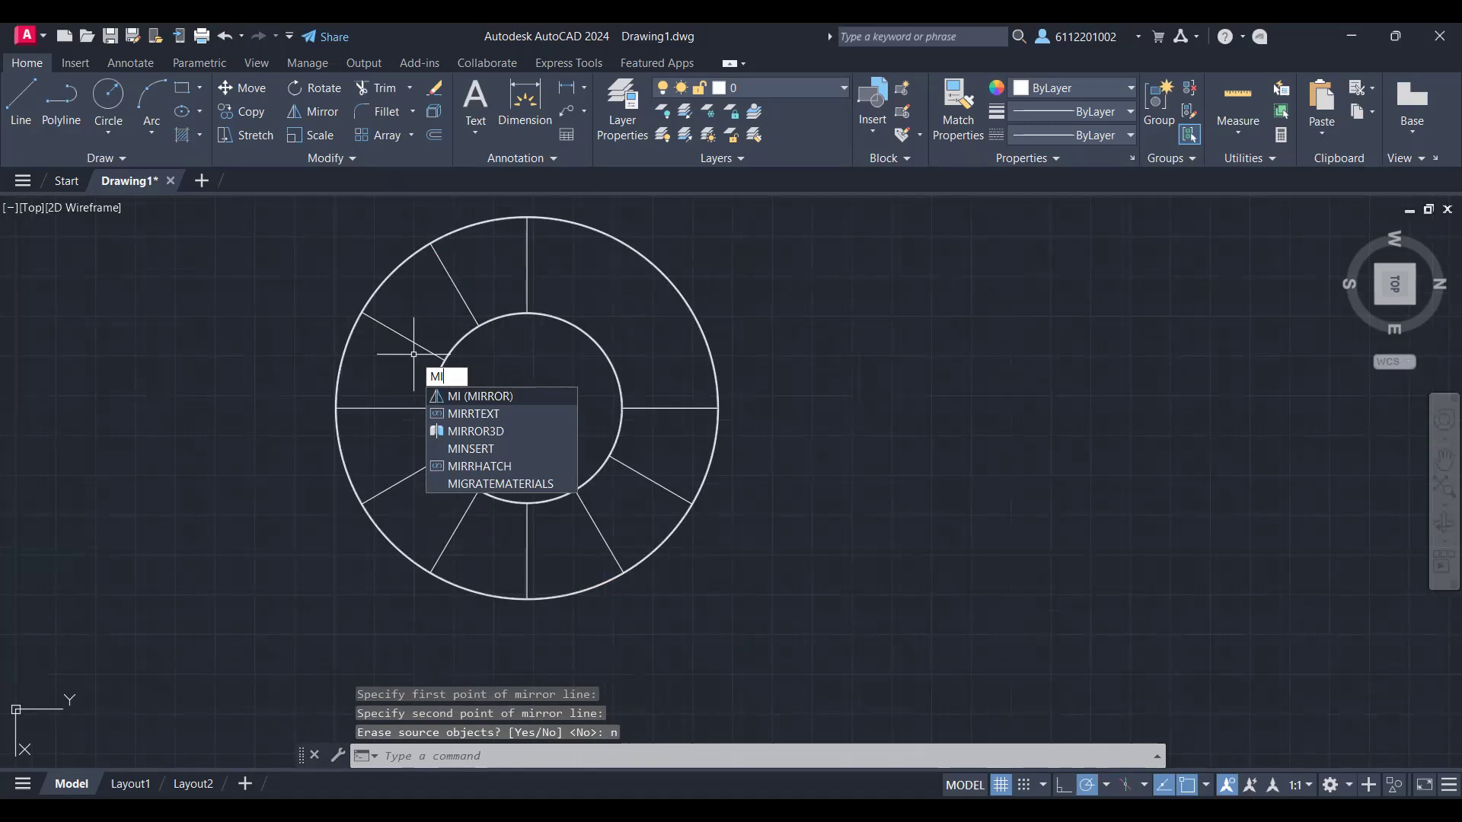
pyautogui.press('Return')
pyautogui.click(454, 283)
pyautogui.click(404, 337)
pyautogui.click(403, 480)
pyautogui.click(445, 547)
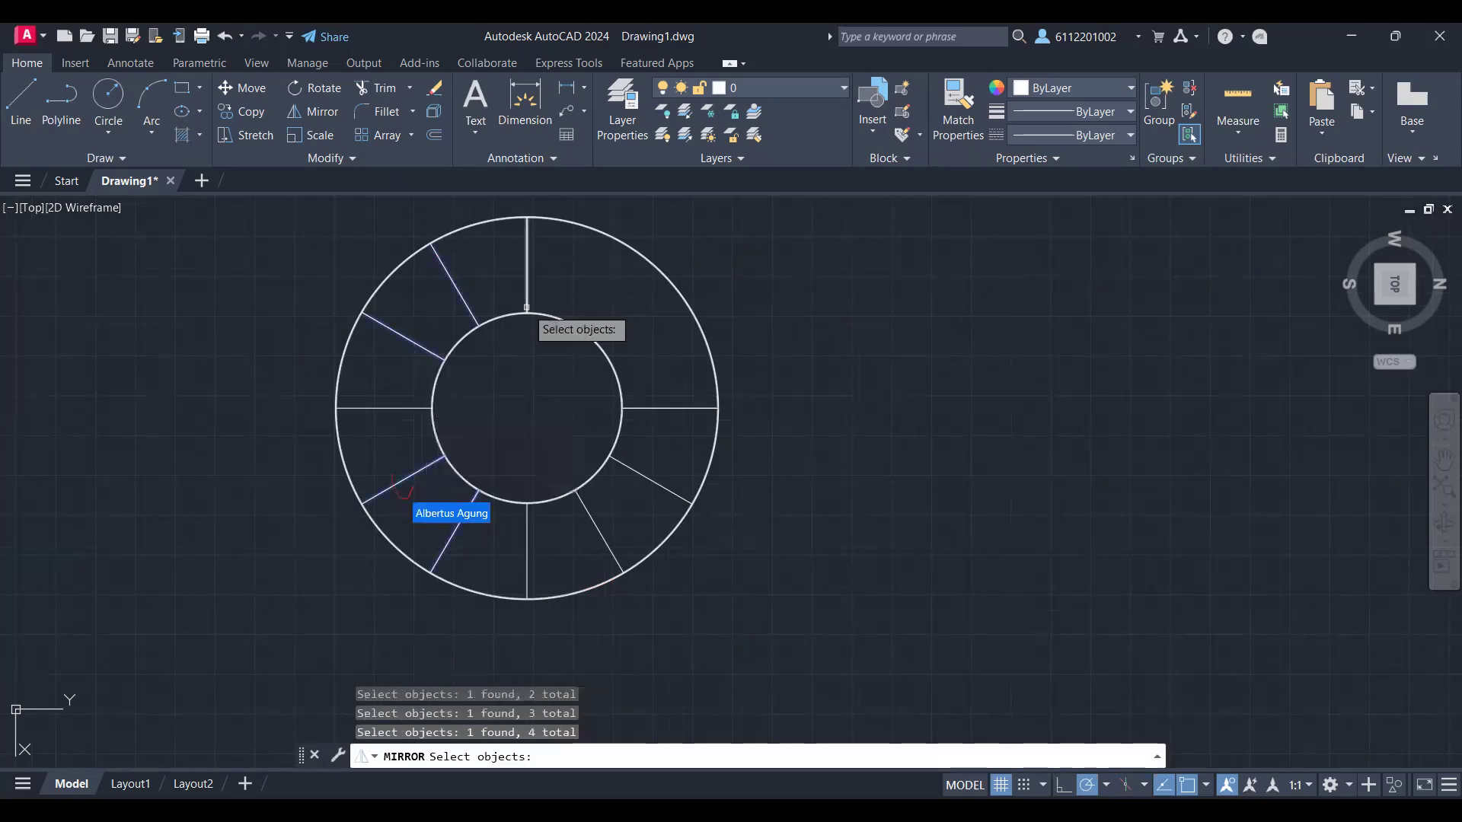
pyautogui.press('Return')
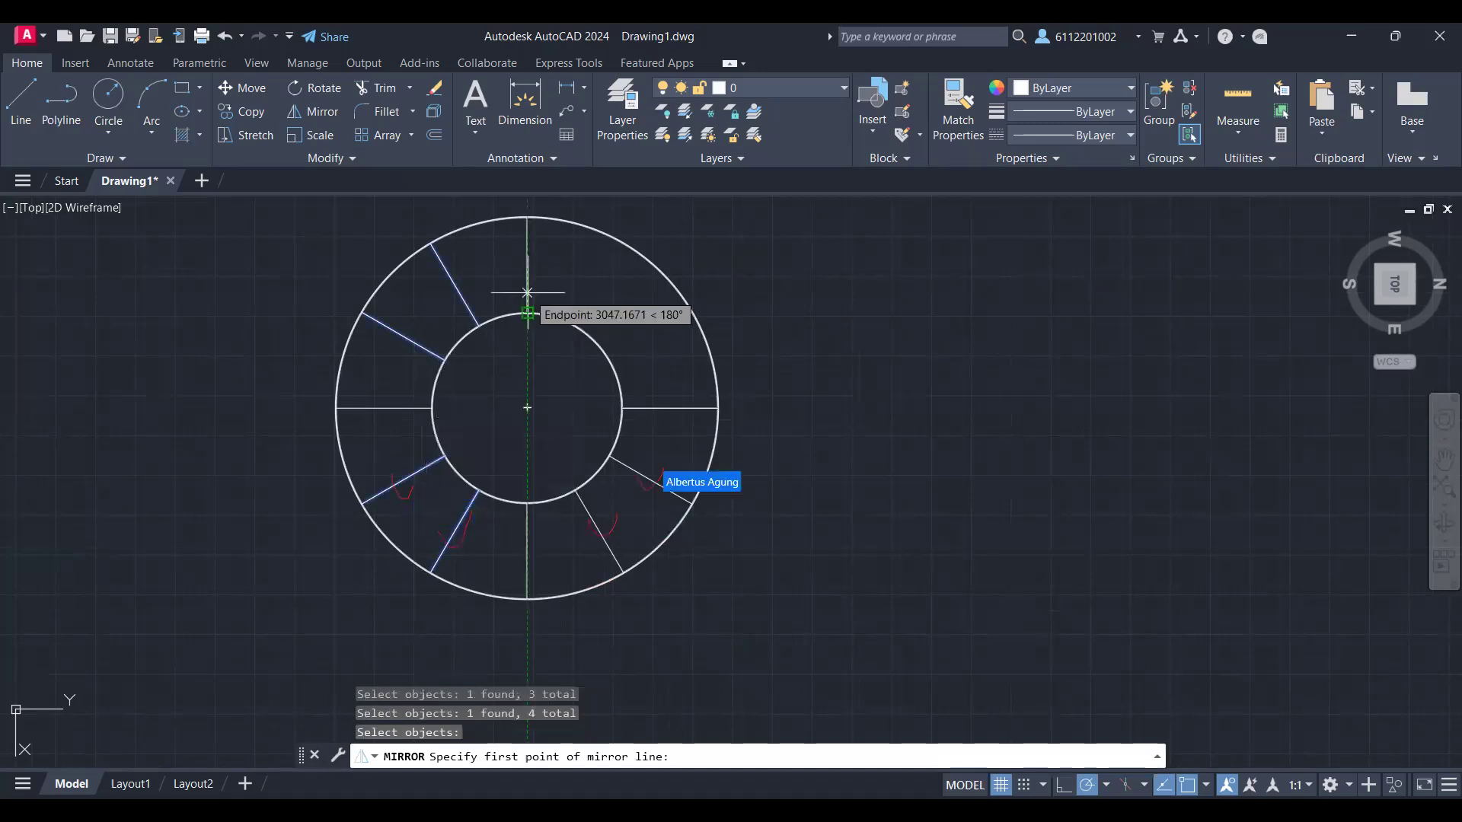
pyautogui.press('Return')
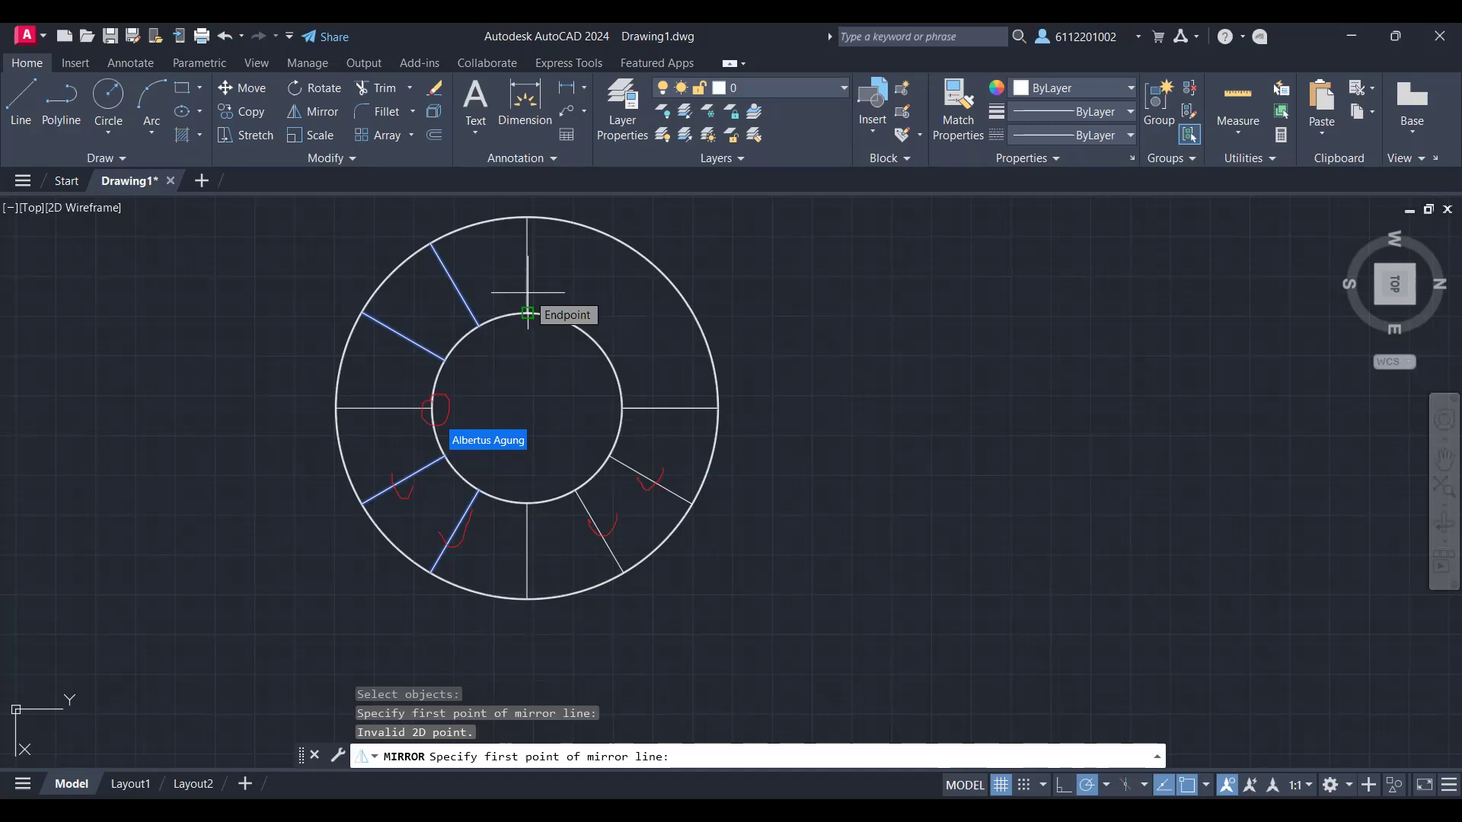
pyautogui.click(526, 312)
pyautogui.click(527, 437)
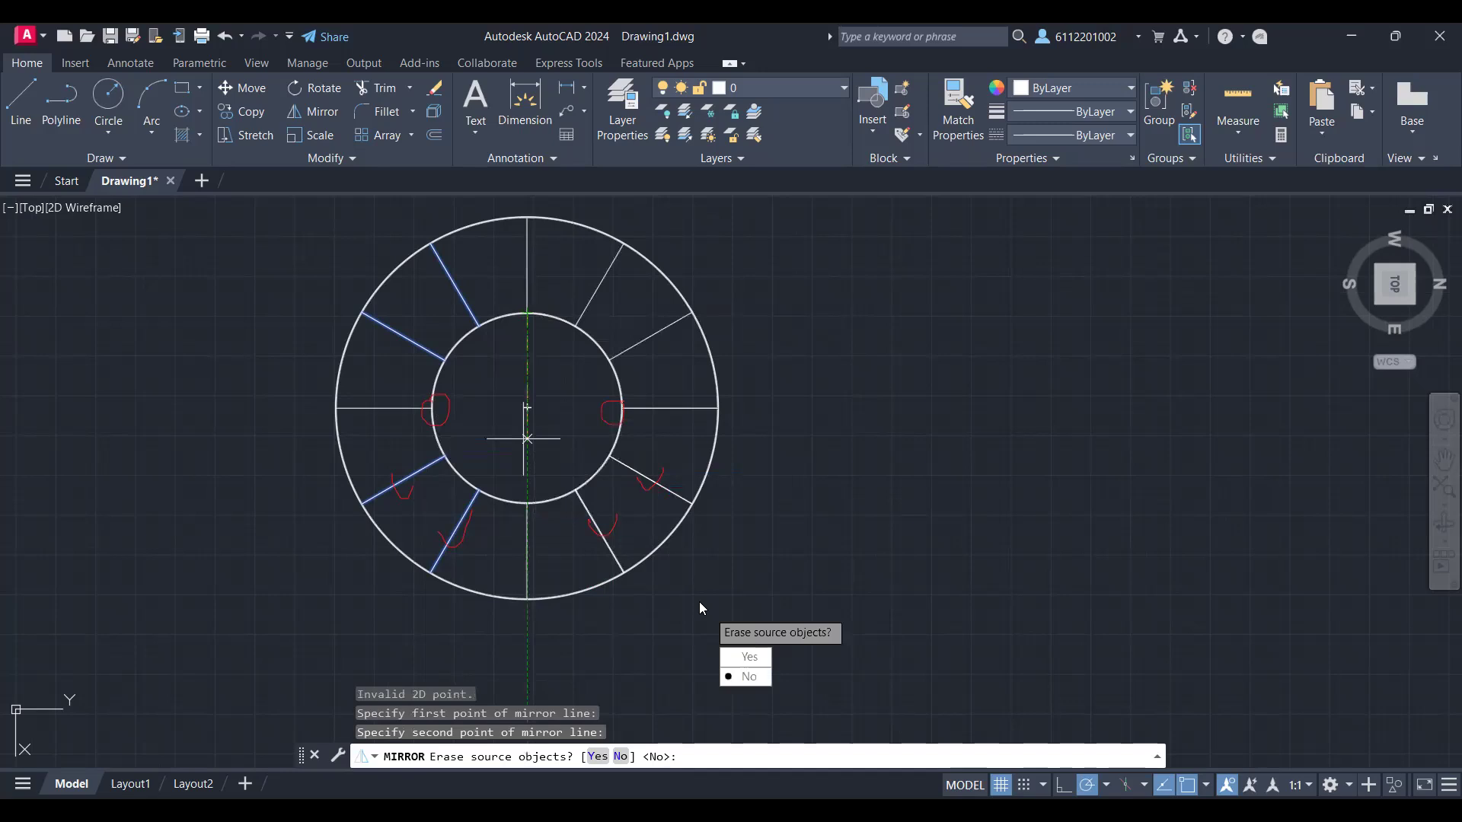
pyautogui.write('n')
pyautogui.press('Return')
pyautogui.scroll(4, 646, 529)
pyautogui.scroll(-4, 647, 530)
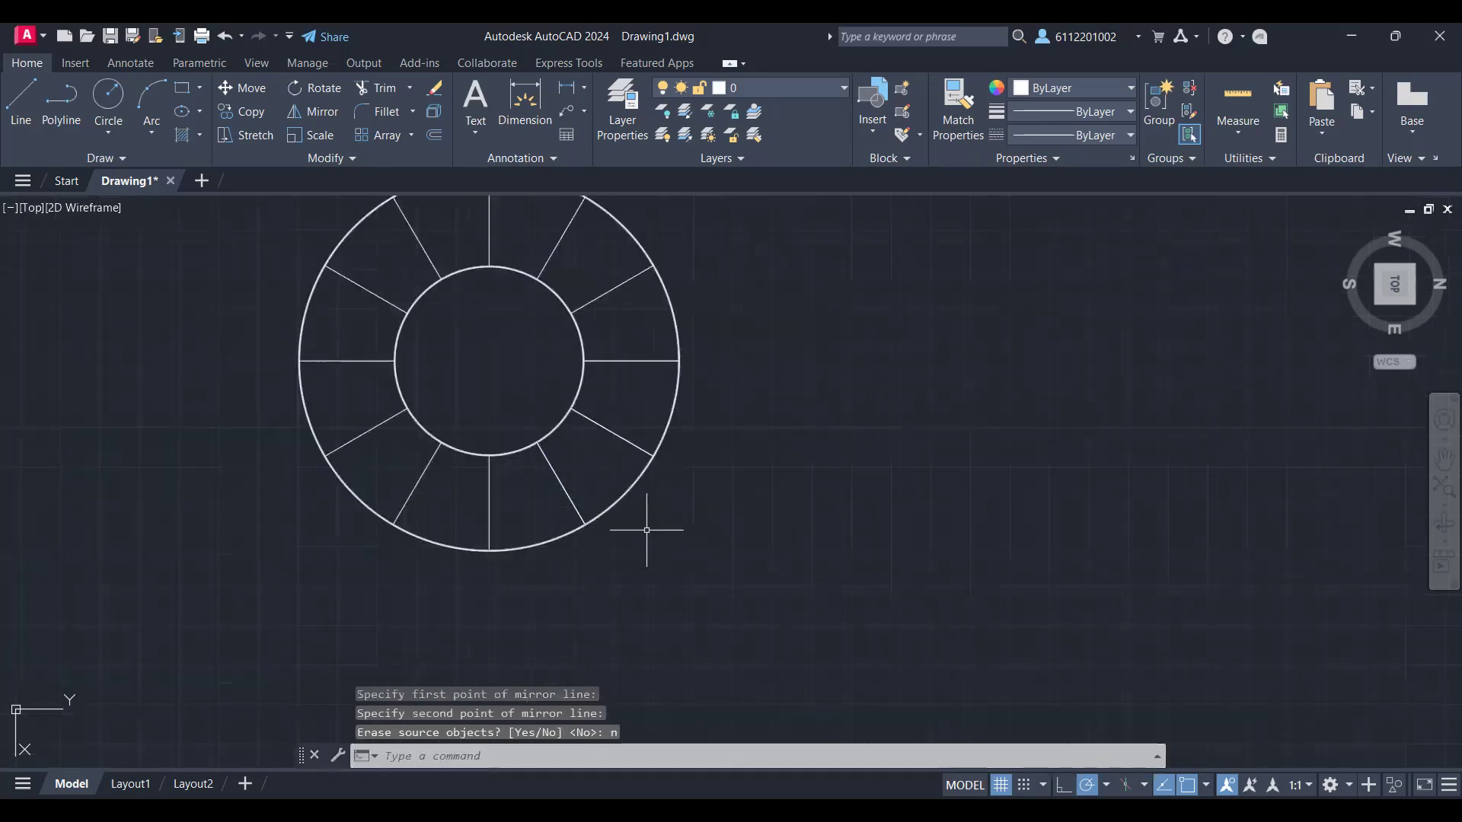
pyautogui.scroll(2, 473, 427)
pyautogui.scroll(-2, 472, 428)
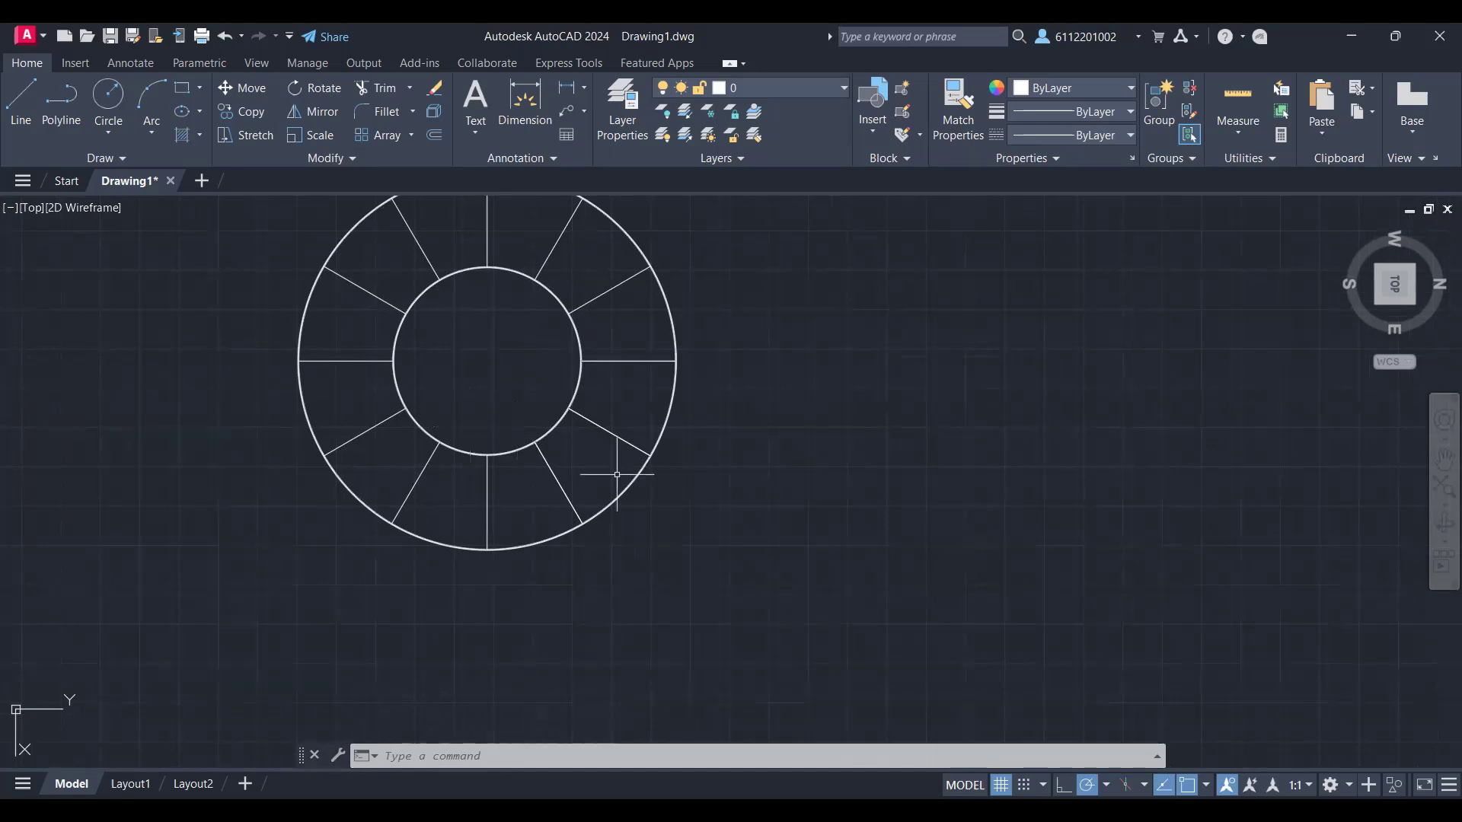
pyautogui.moveTo(611, 540)
pyautogui.mouseDown(button='middle')
pyautogui.moveTo(646, 662)
pyautogui.moveTo(695, 717)
pyautogui.mouseUp(button='middle')
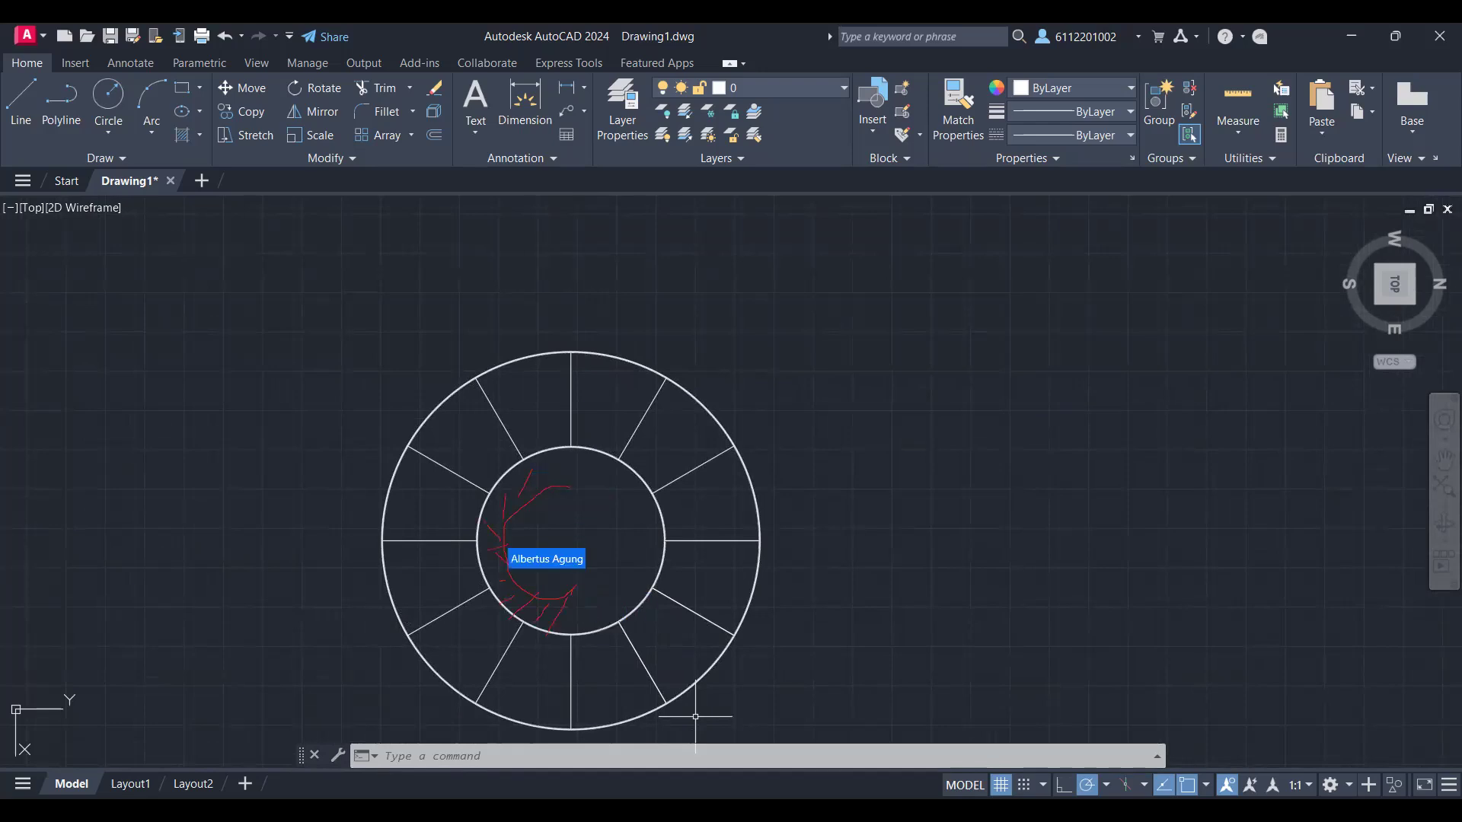
pyautogui.scroll(4, 481, 655)
pyautogui.scroll(-4, 481, 656)
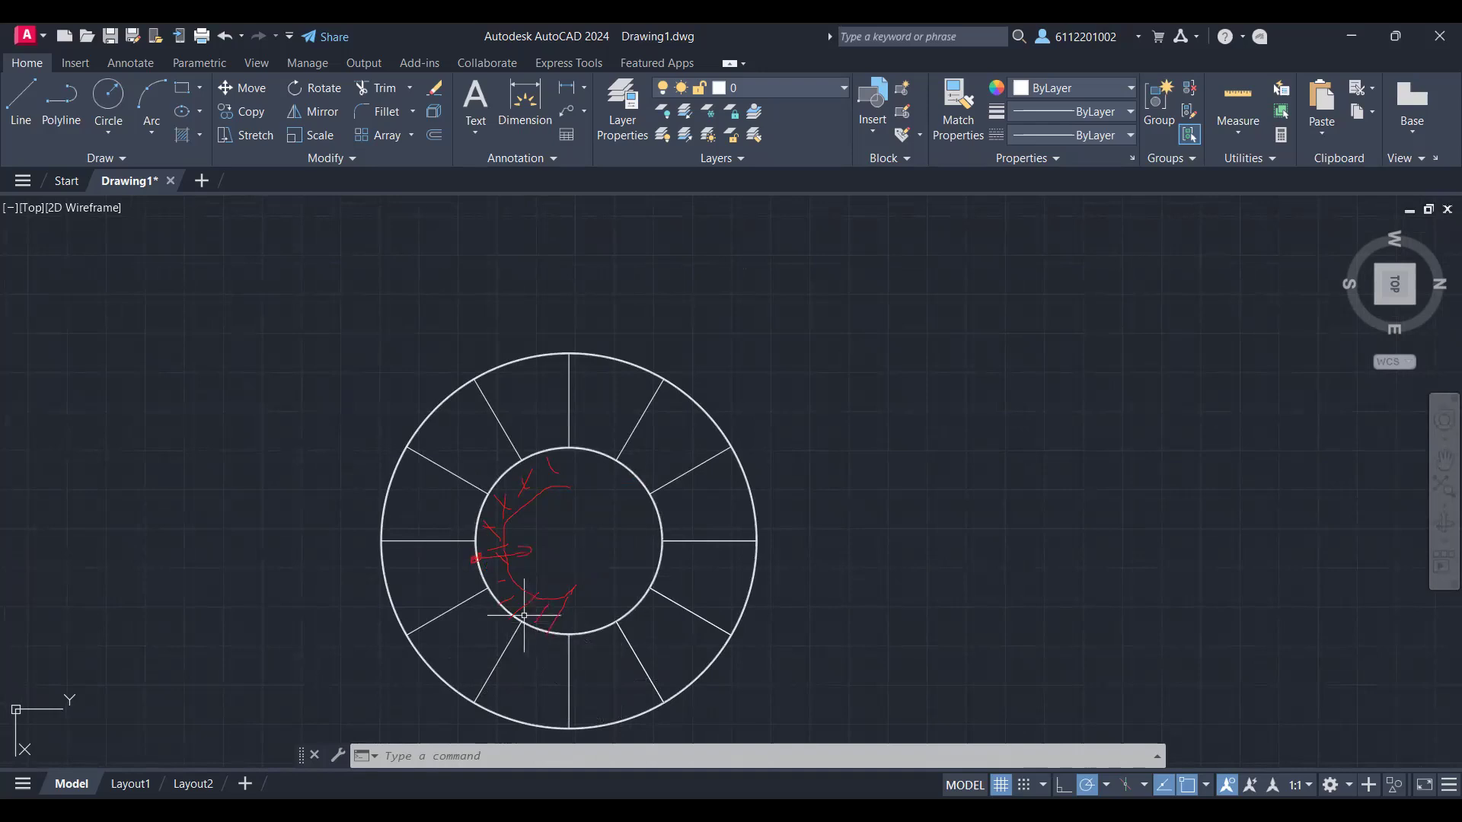
pyautogui.write('Of')
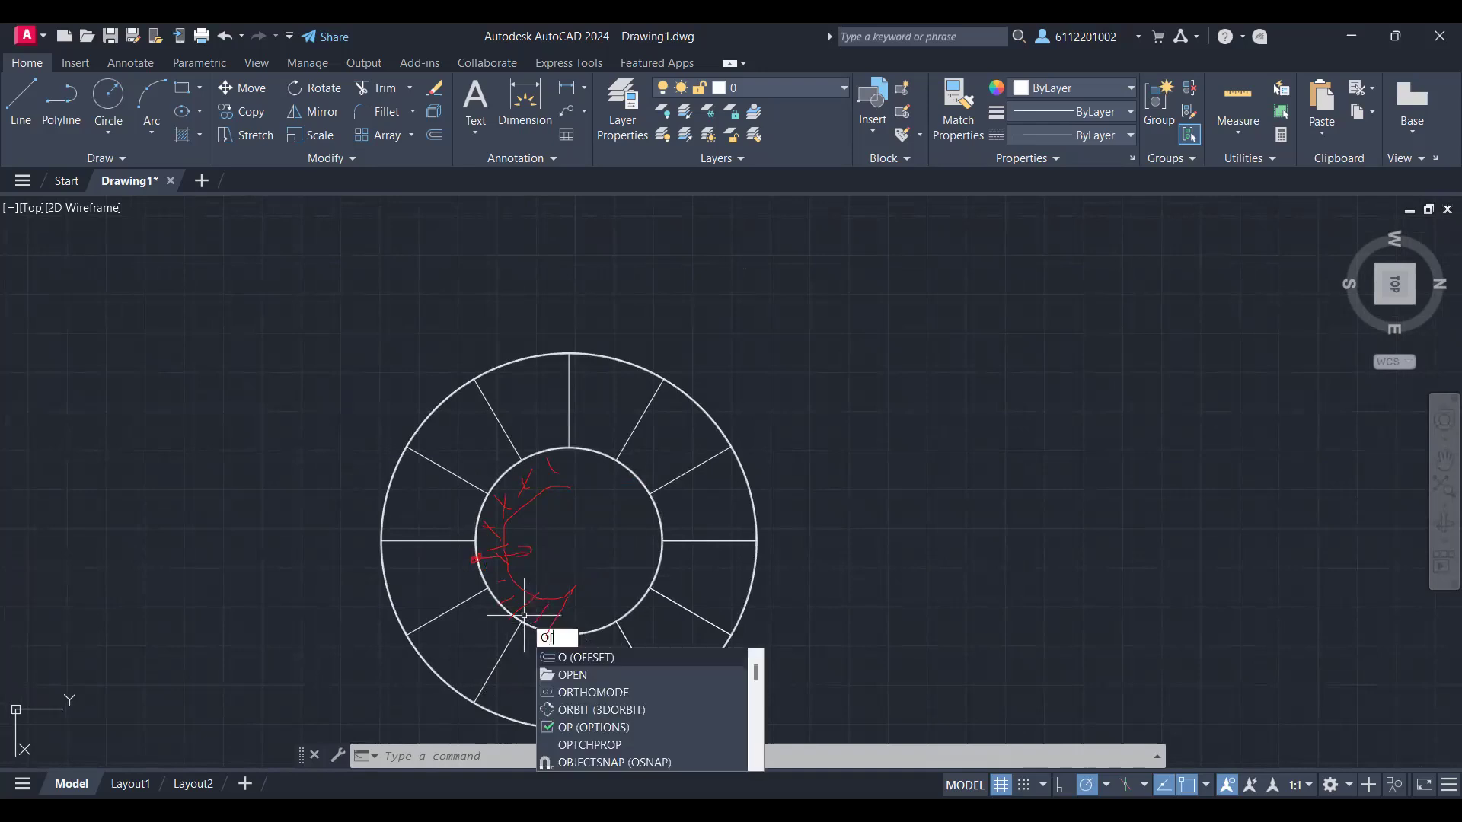
pyautogui.press('Return')
pyautogui.scroll(4, 524, 615)
pyautogui.scroll(4, 523, 615)
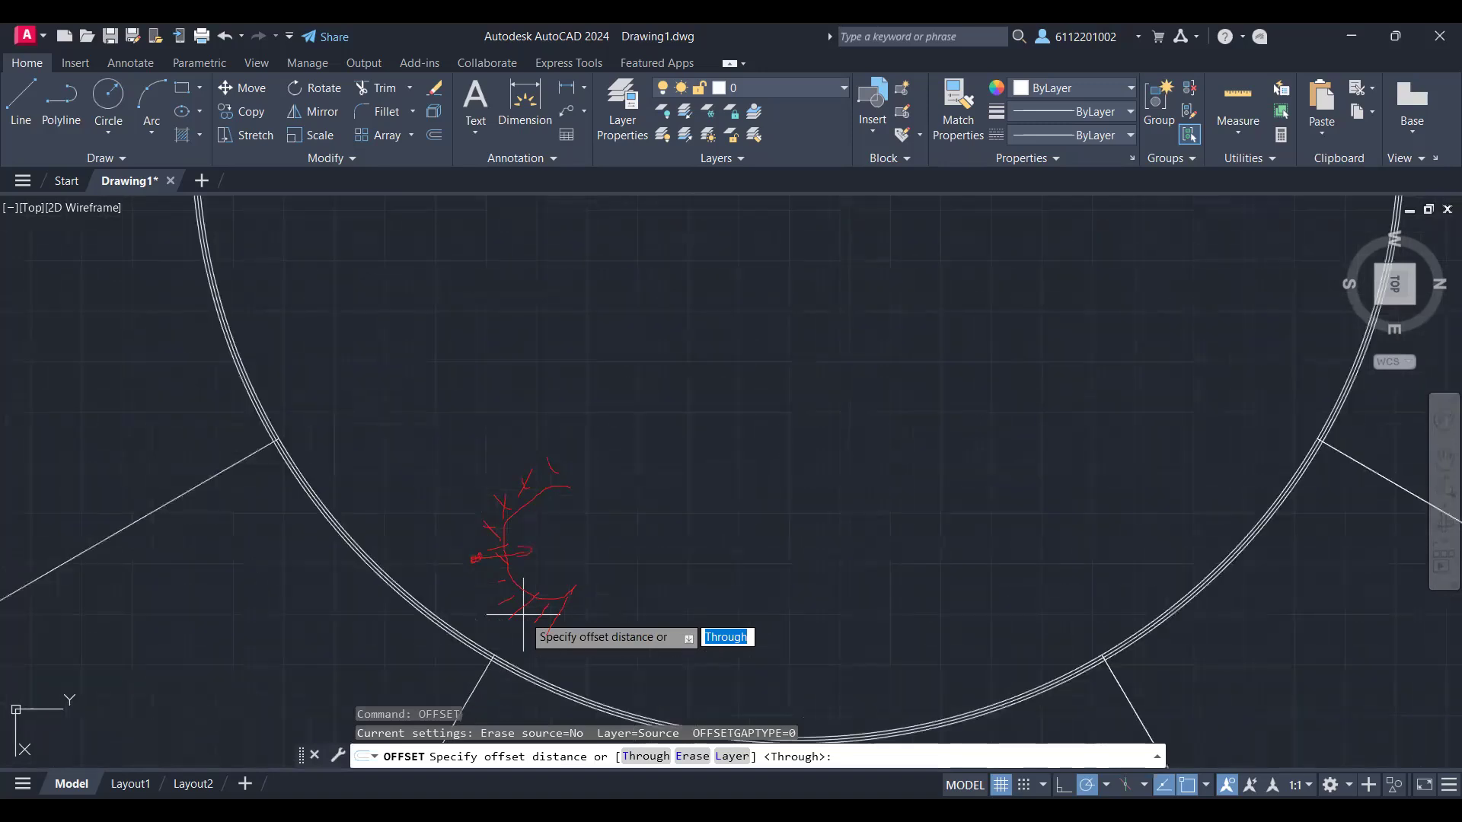
pyautogui.scroll(2, 524, 615)
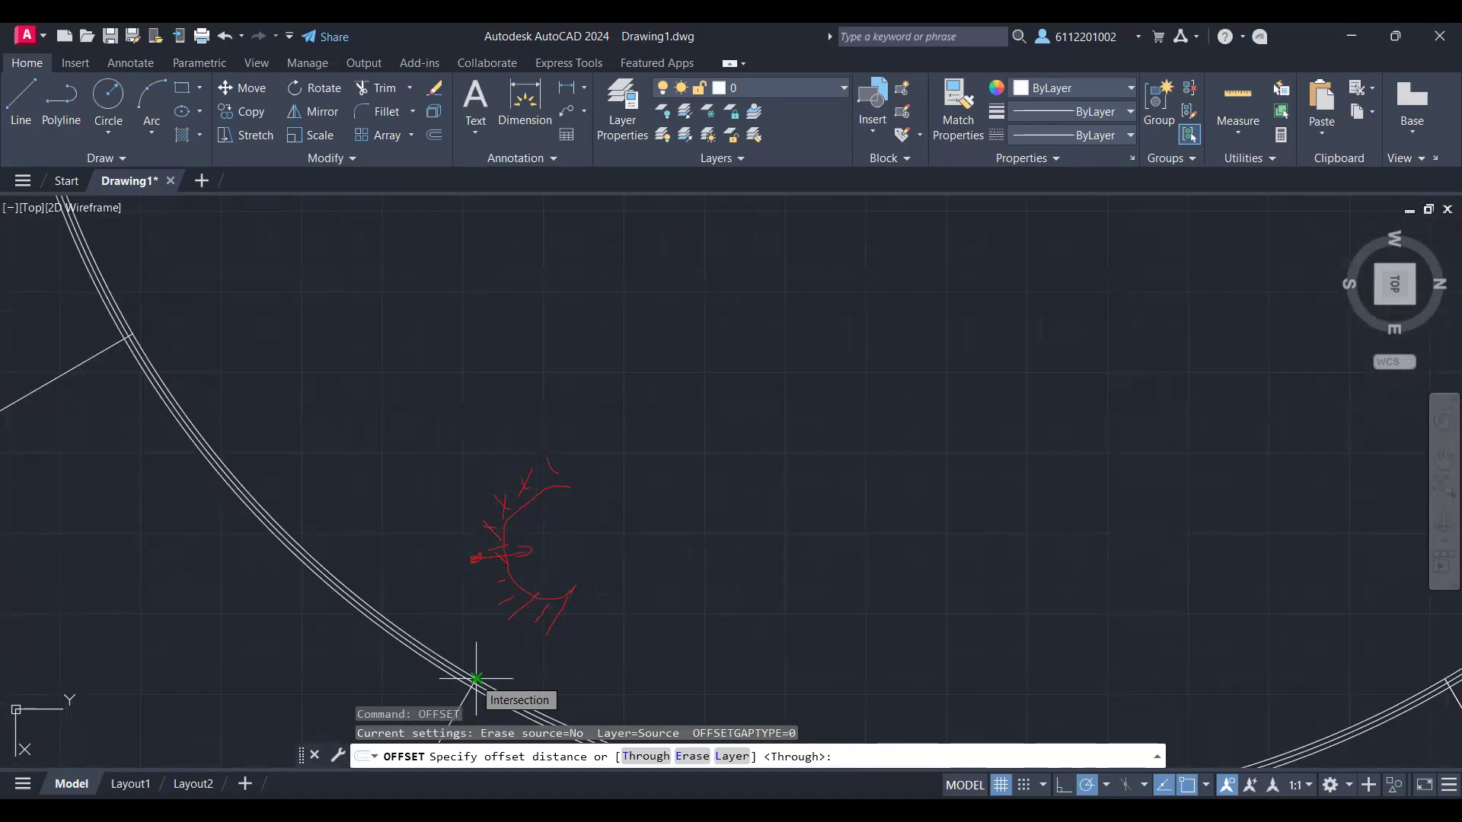
pyautogui.scroll(2, 468, 669)
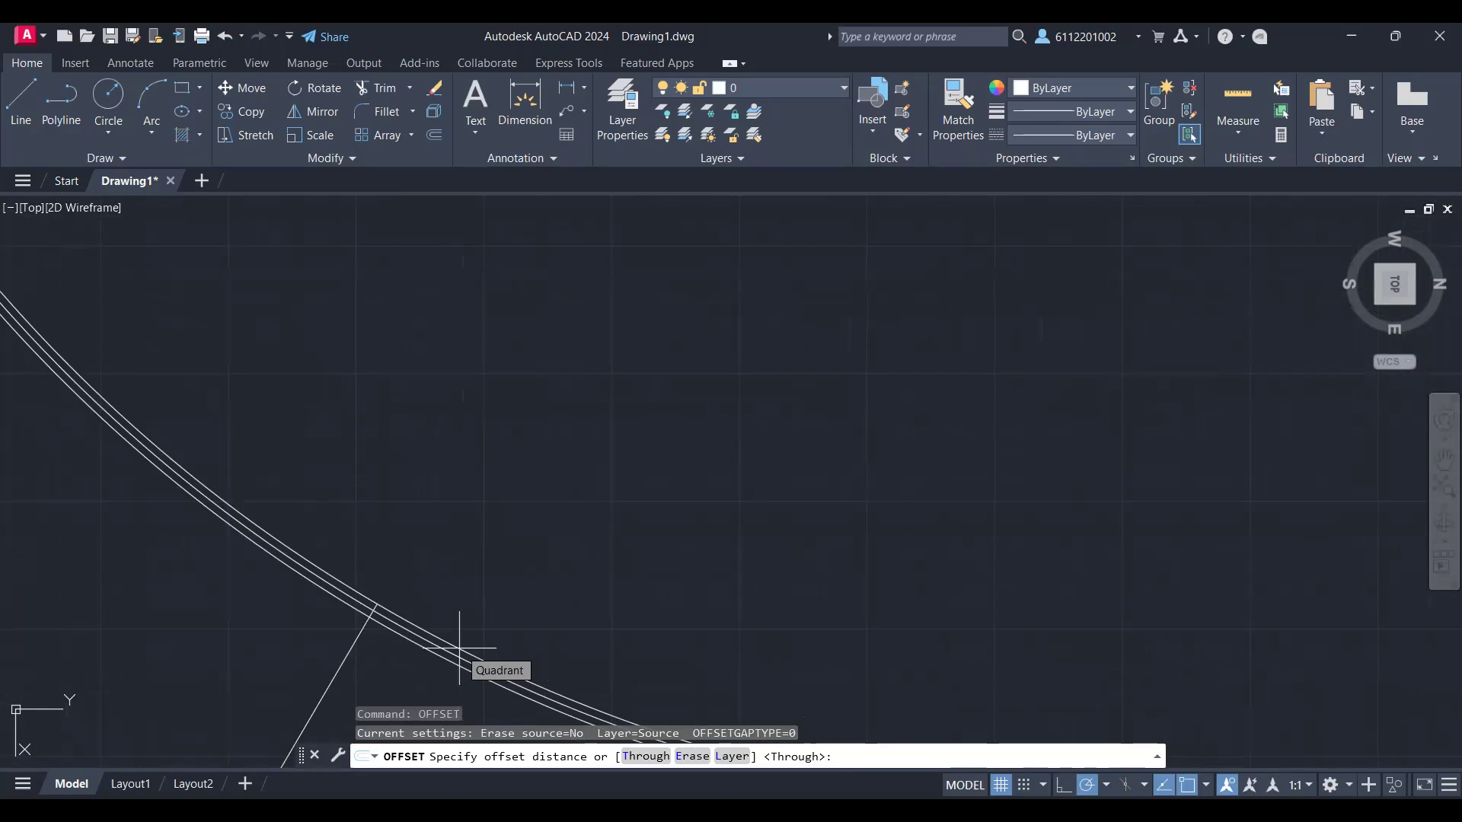
pyautogui.click(459, 648)
pyautogui.moveTo(1022, 650); pyautogui.dragTo(982, 405, button='middle')
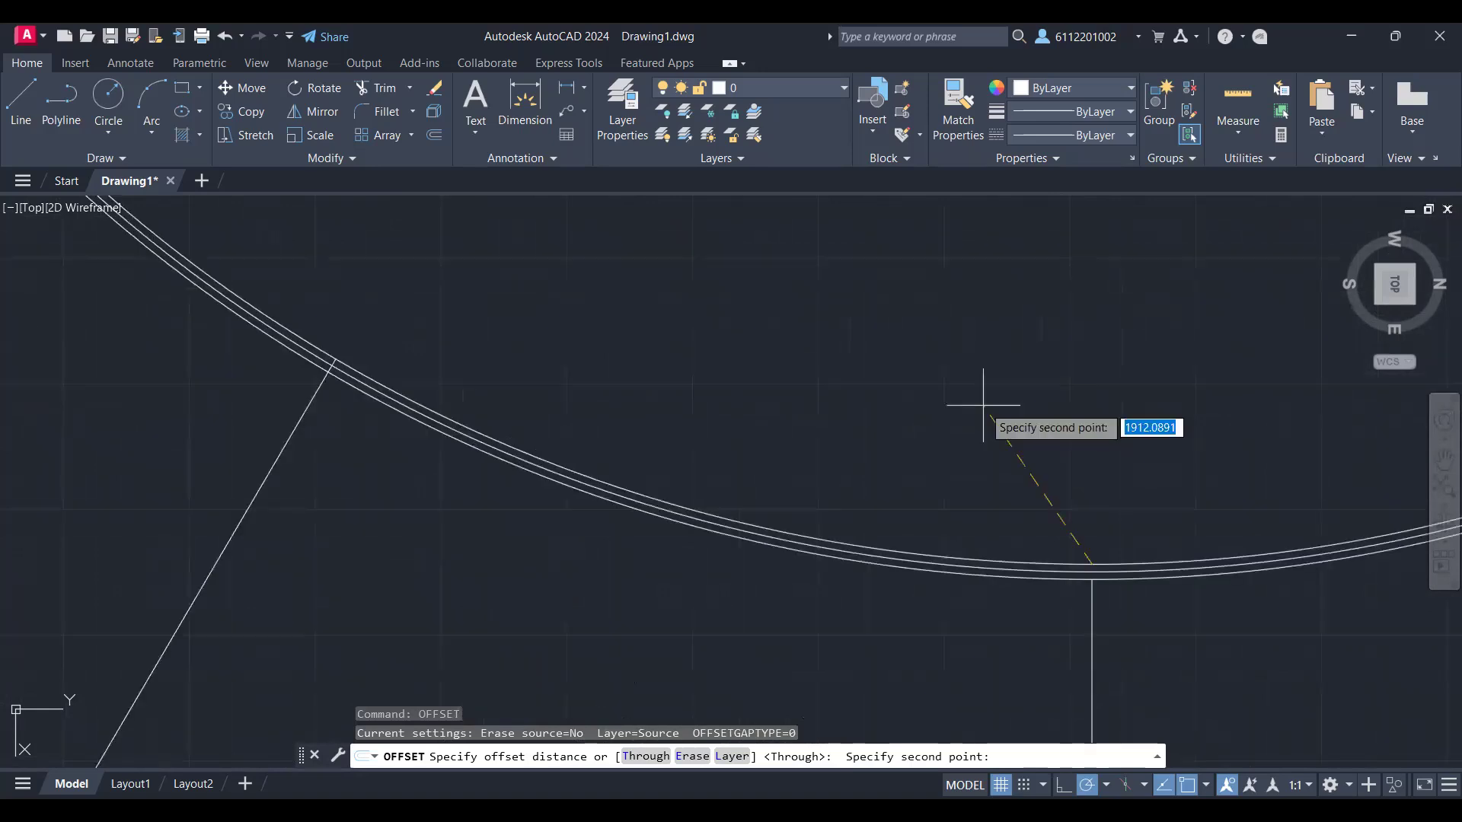
pyautogui.press('Escape')
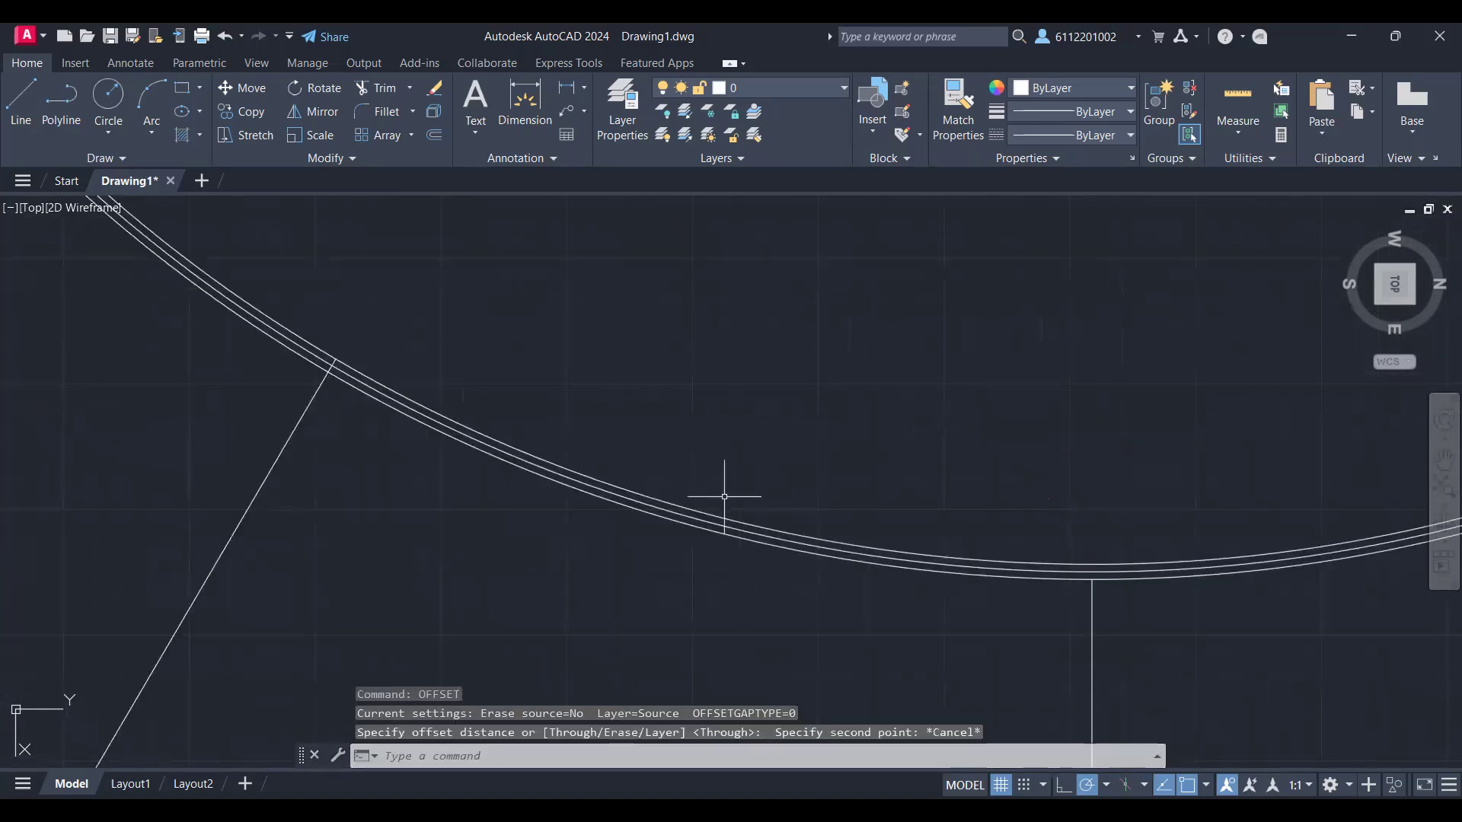
# Step: Try to offset the inner wall ring's innermost circle inward by 120, and undo that offset
pyautogui.click(672, 503)
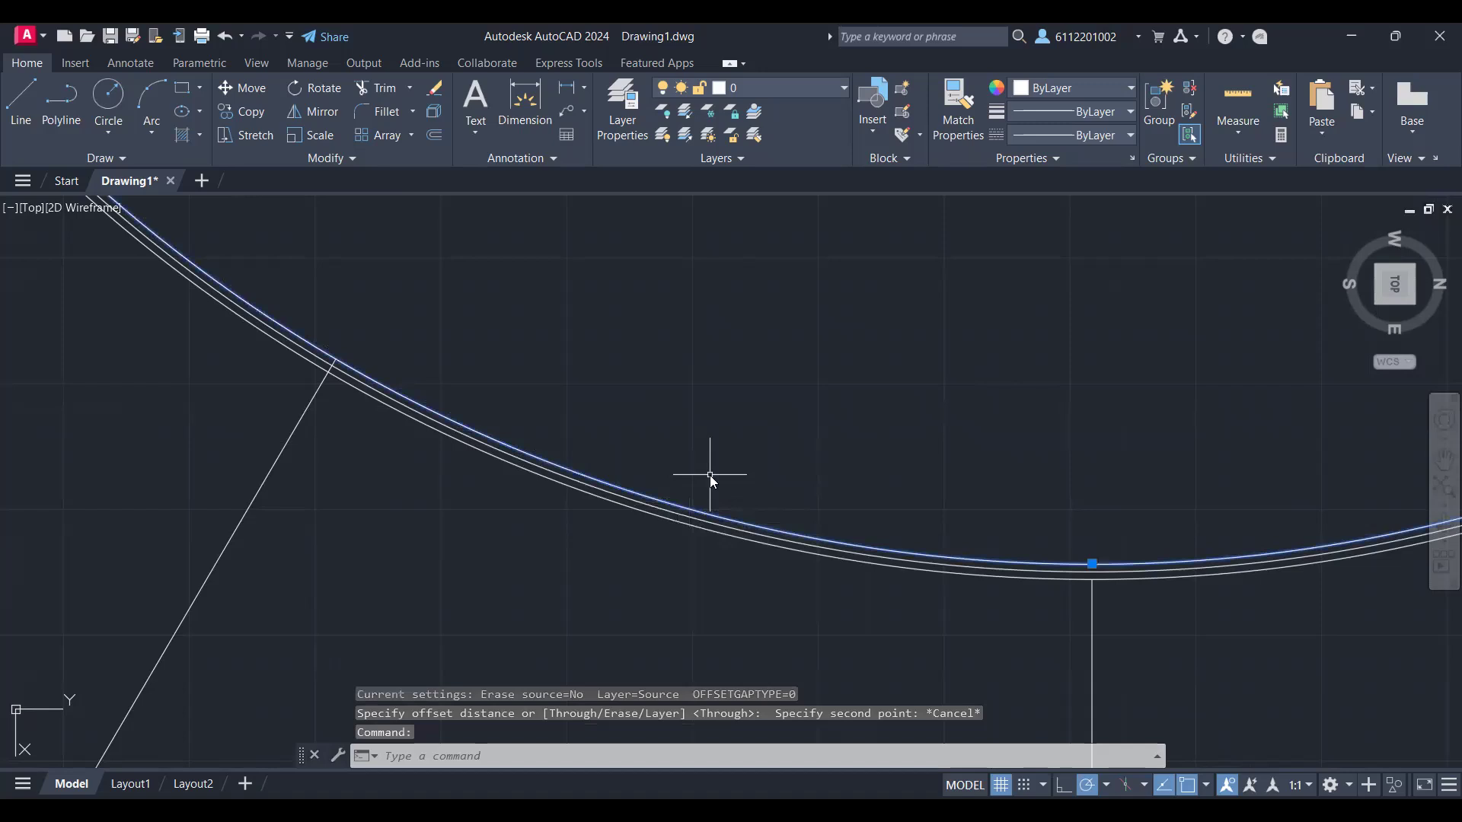
pyautogui.write('OF')
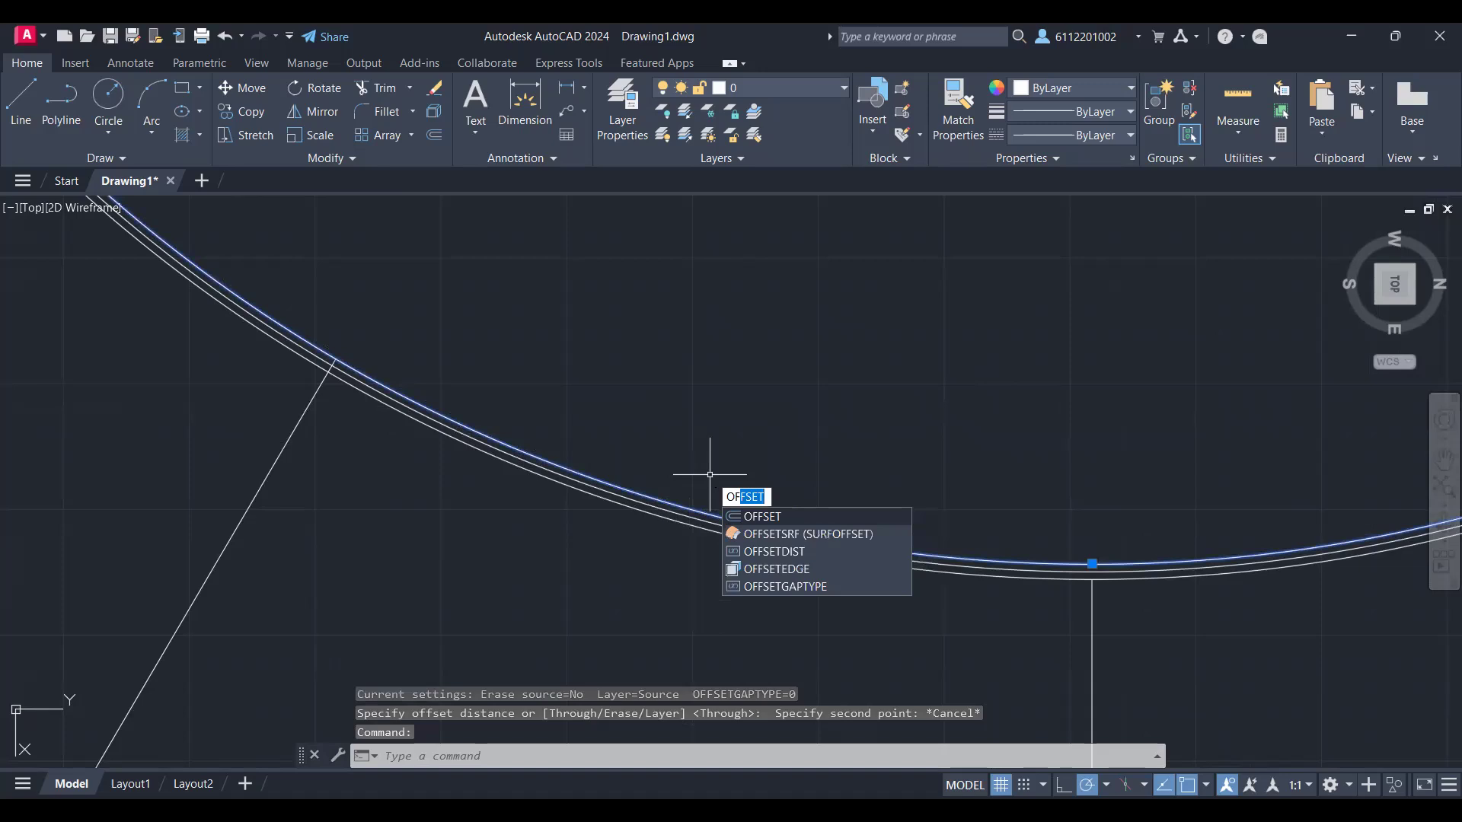
pyautogui.press('Return')
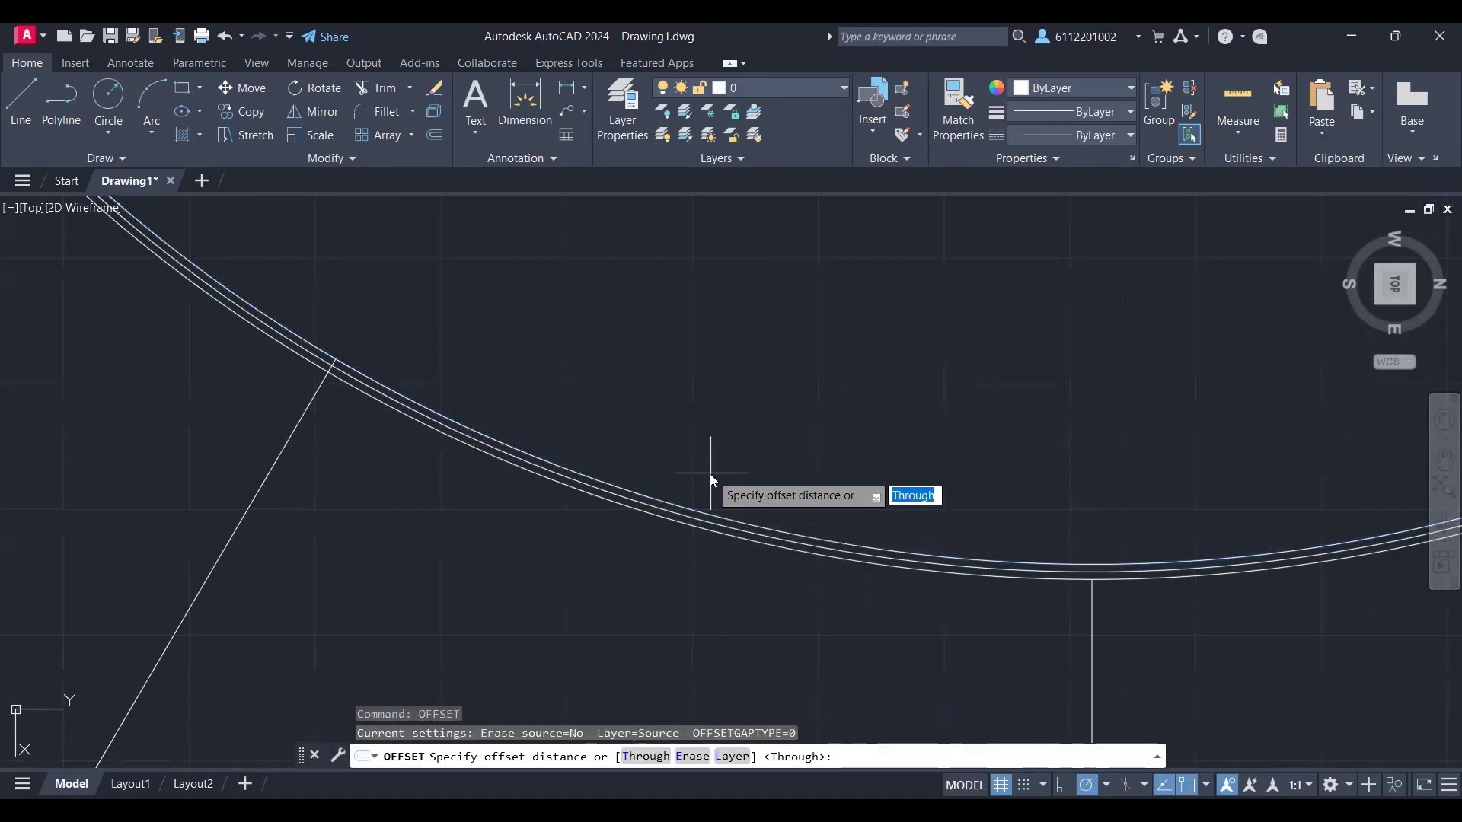
pyautogui.write('15')
pyautogui.press('BackSpace')
pyautogui.write('20')
pyautogui.press('Return')
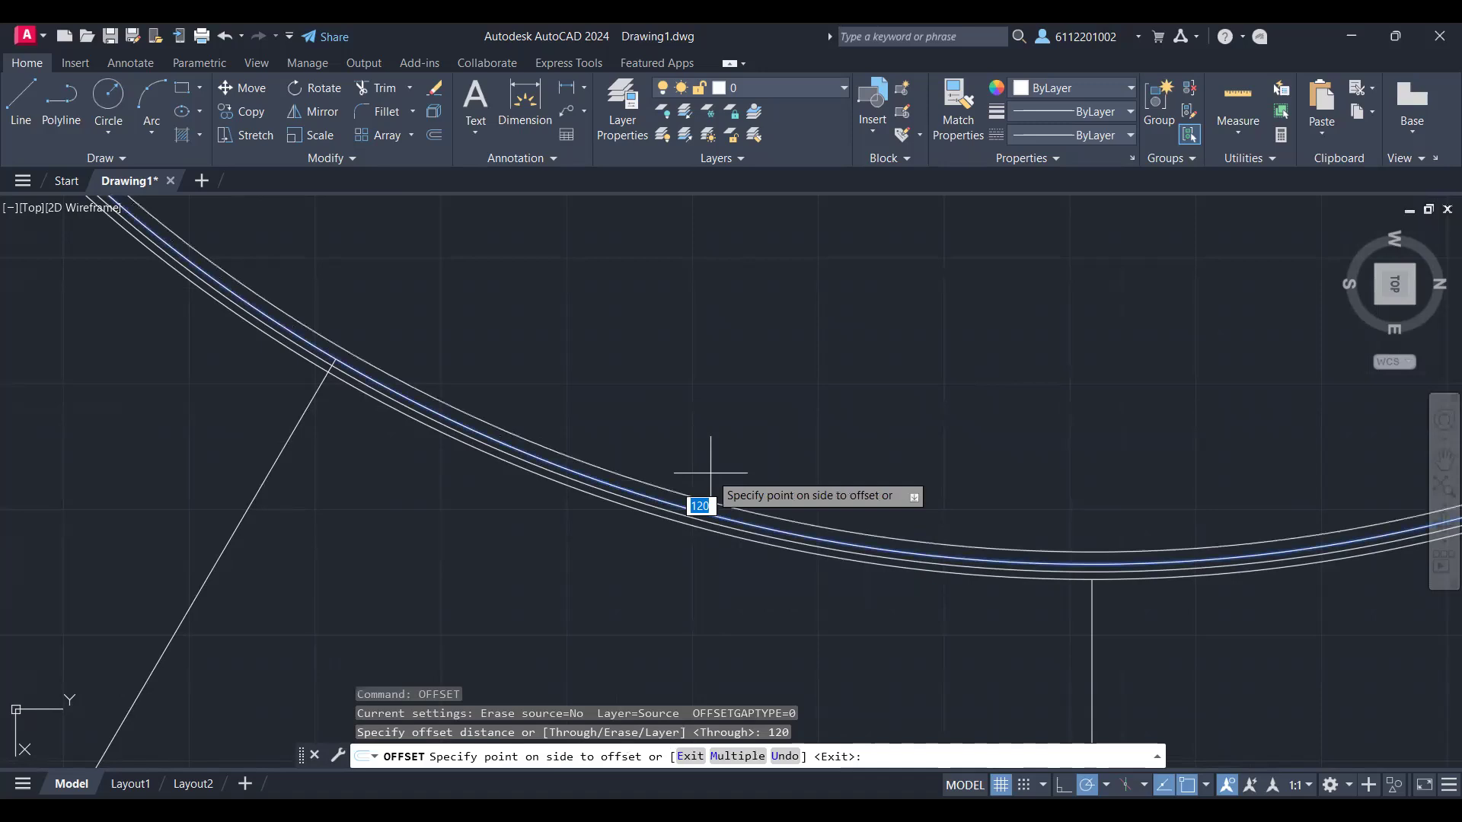
pyautogui.click(711, 473)
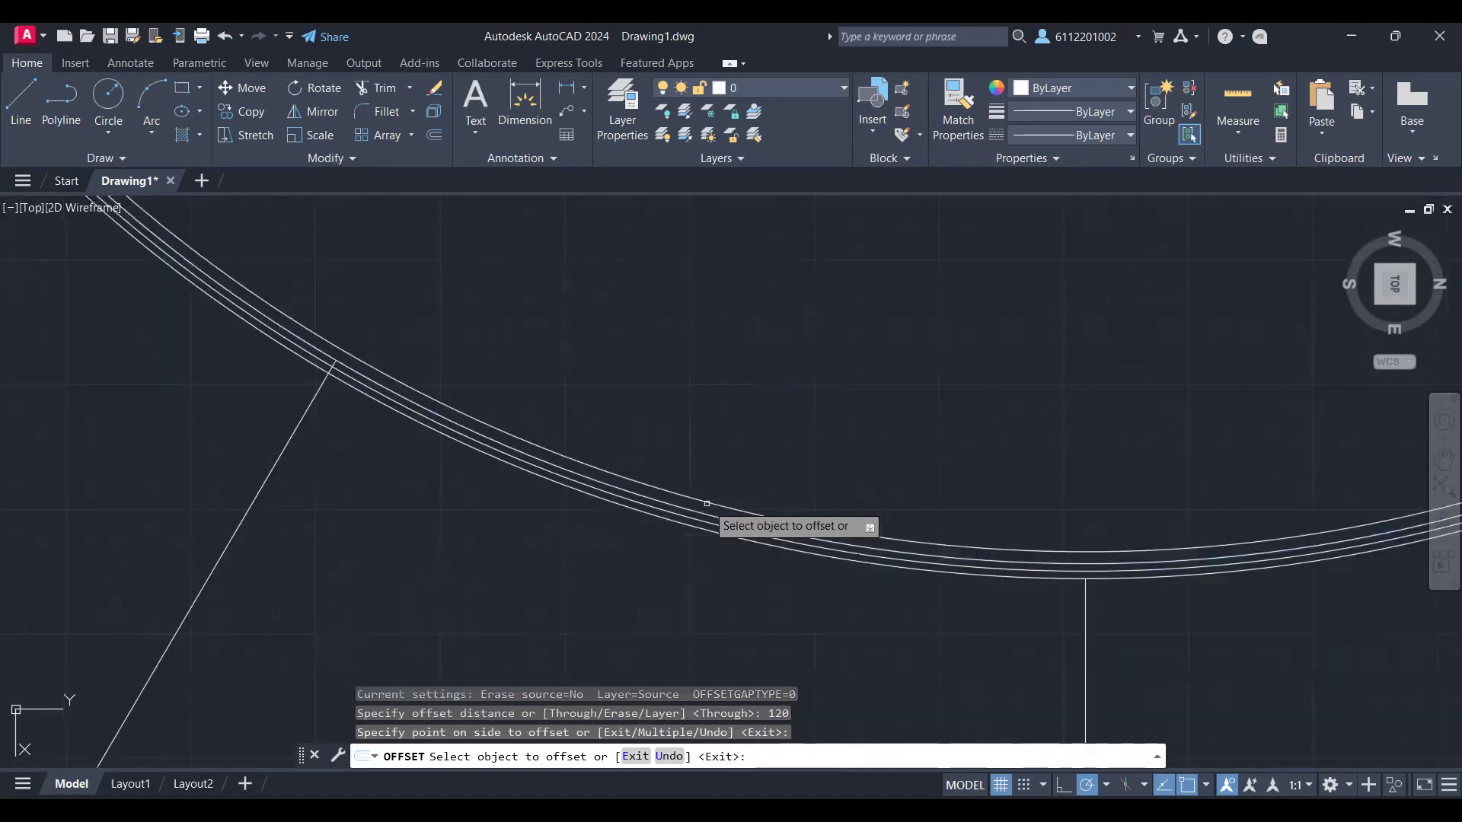
pyautogui.hotkey('ctrl', 'z')
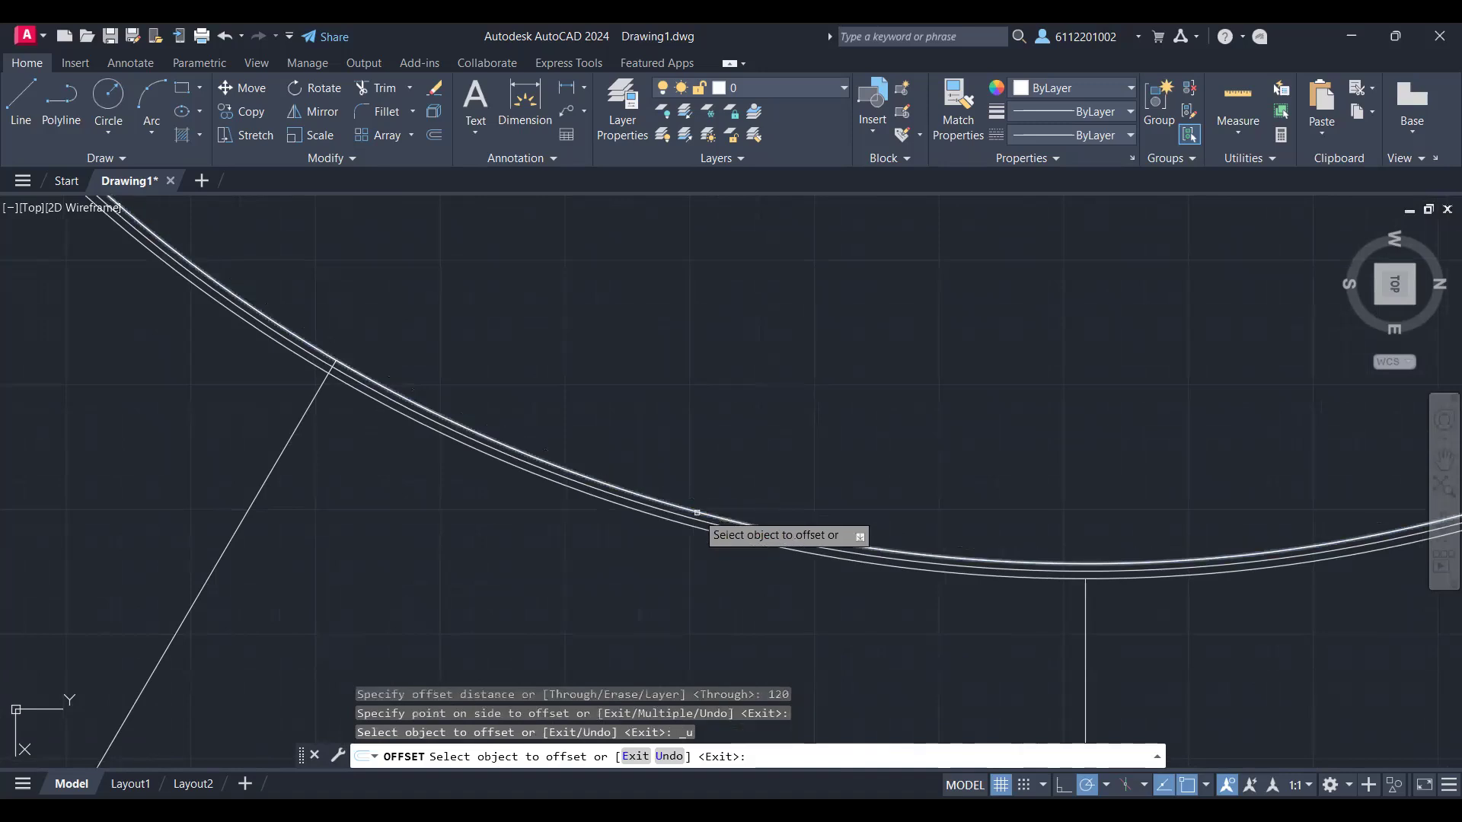
# Step: Offset the inner wall ring's innermost circle inward by 1500 toward the plan's centre
pyautogui.click(696, 512)
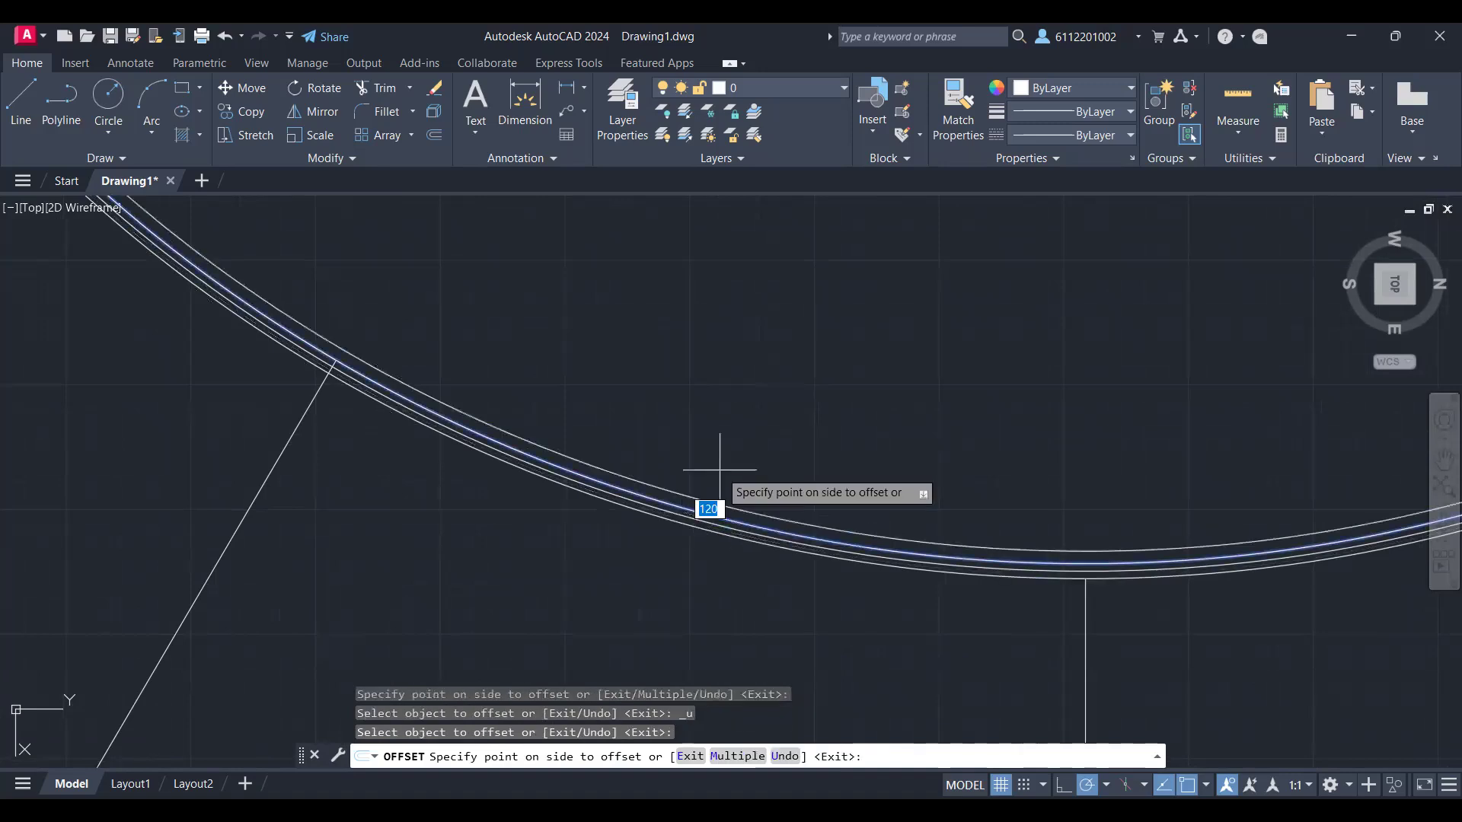
pyautogui.write('1500')
pyautogui.press('Return')
pyautogui.scroll(-10, 733, 464)
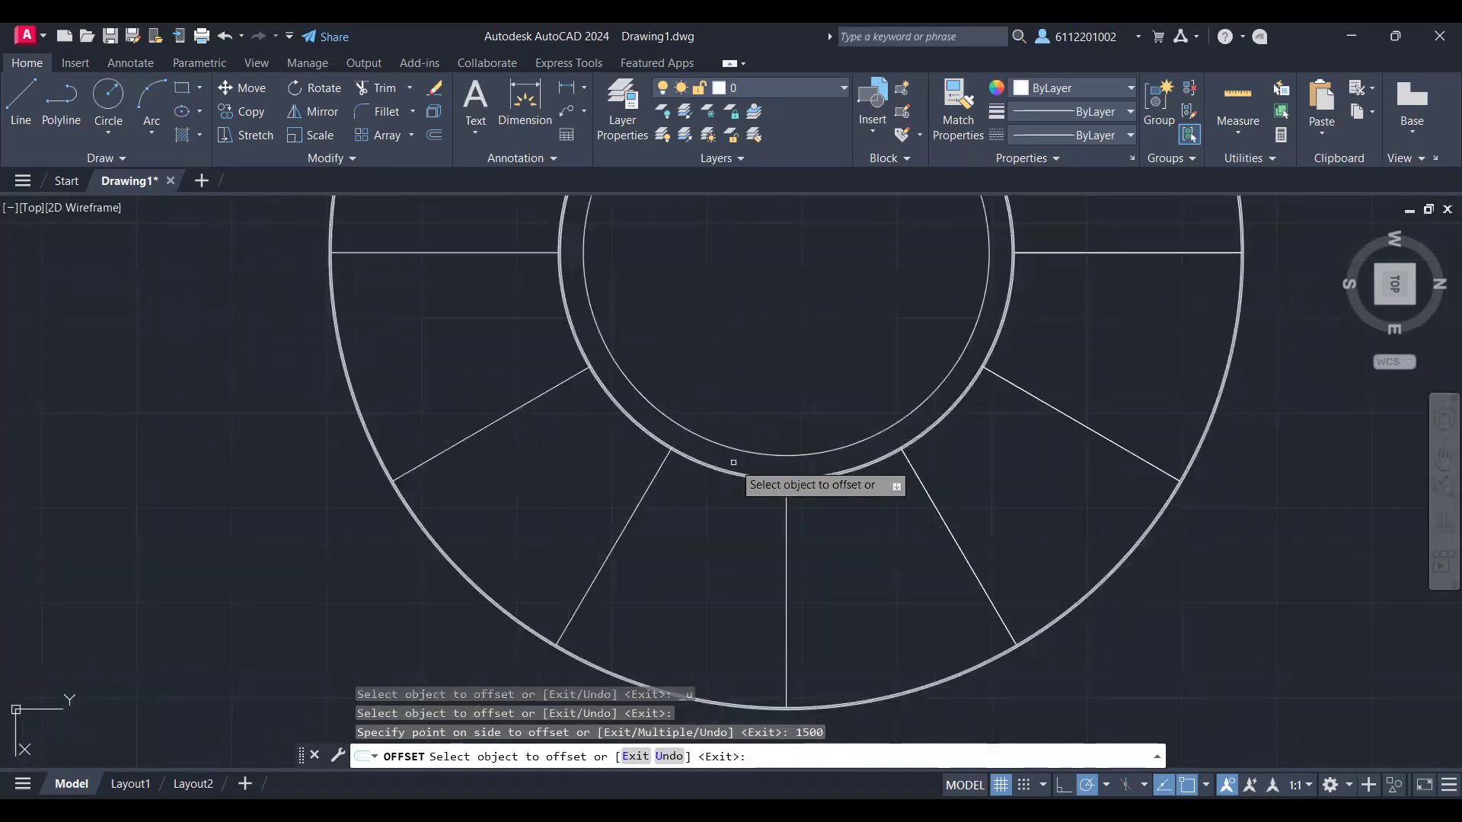
pyautogui.scroll(-2, 733, 462)
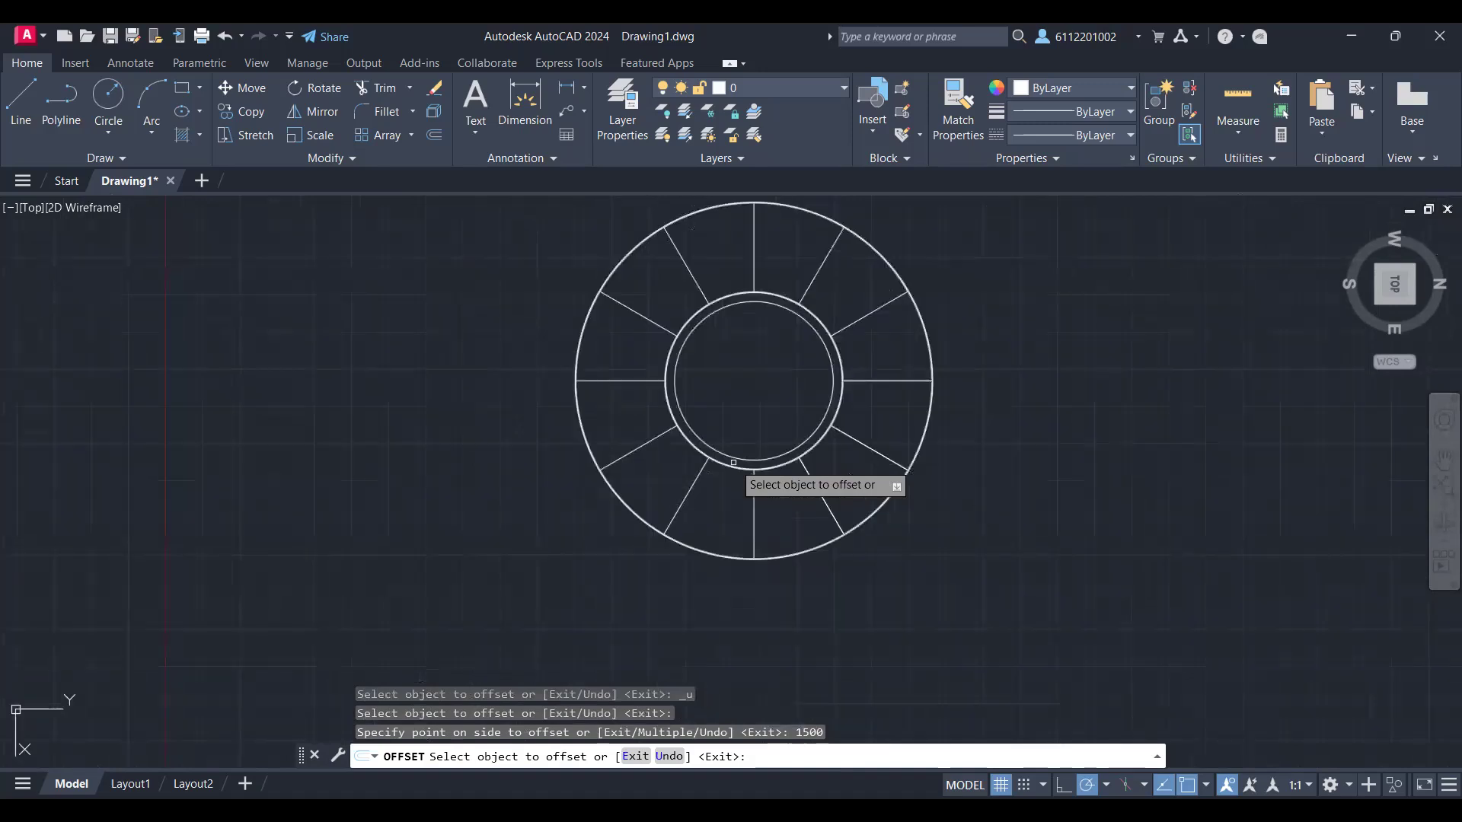
pyautogui.scroll(6, 733, 462)
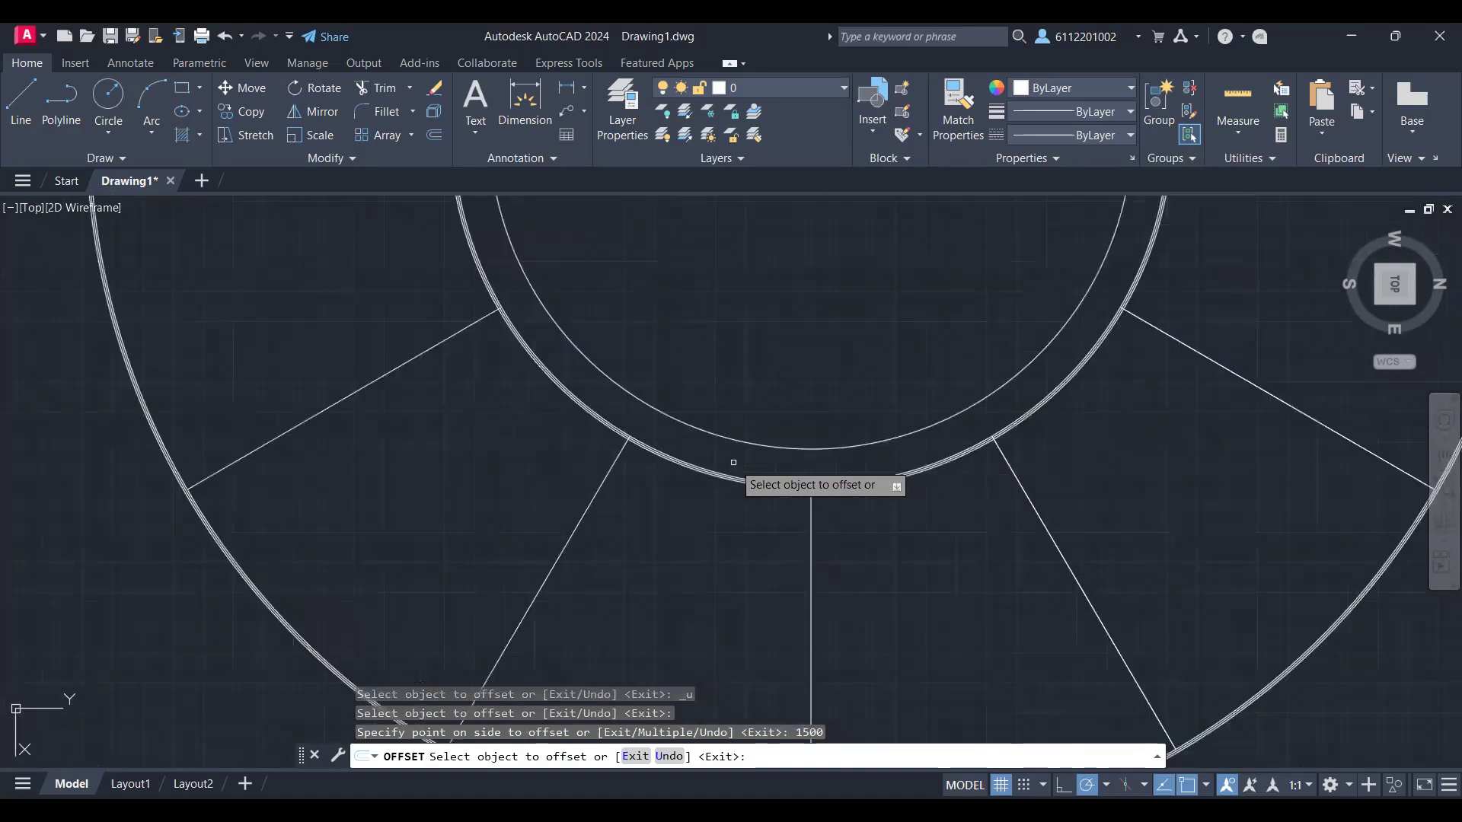
pyautogui.scroll(-2, 733, 462)
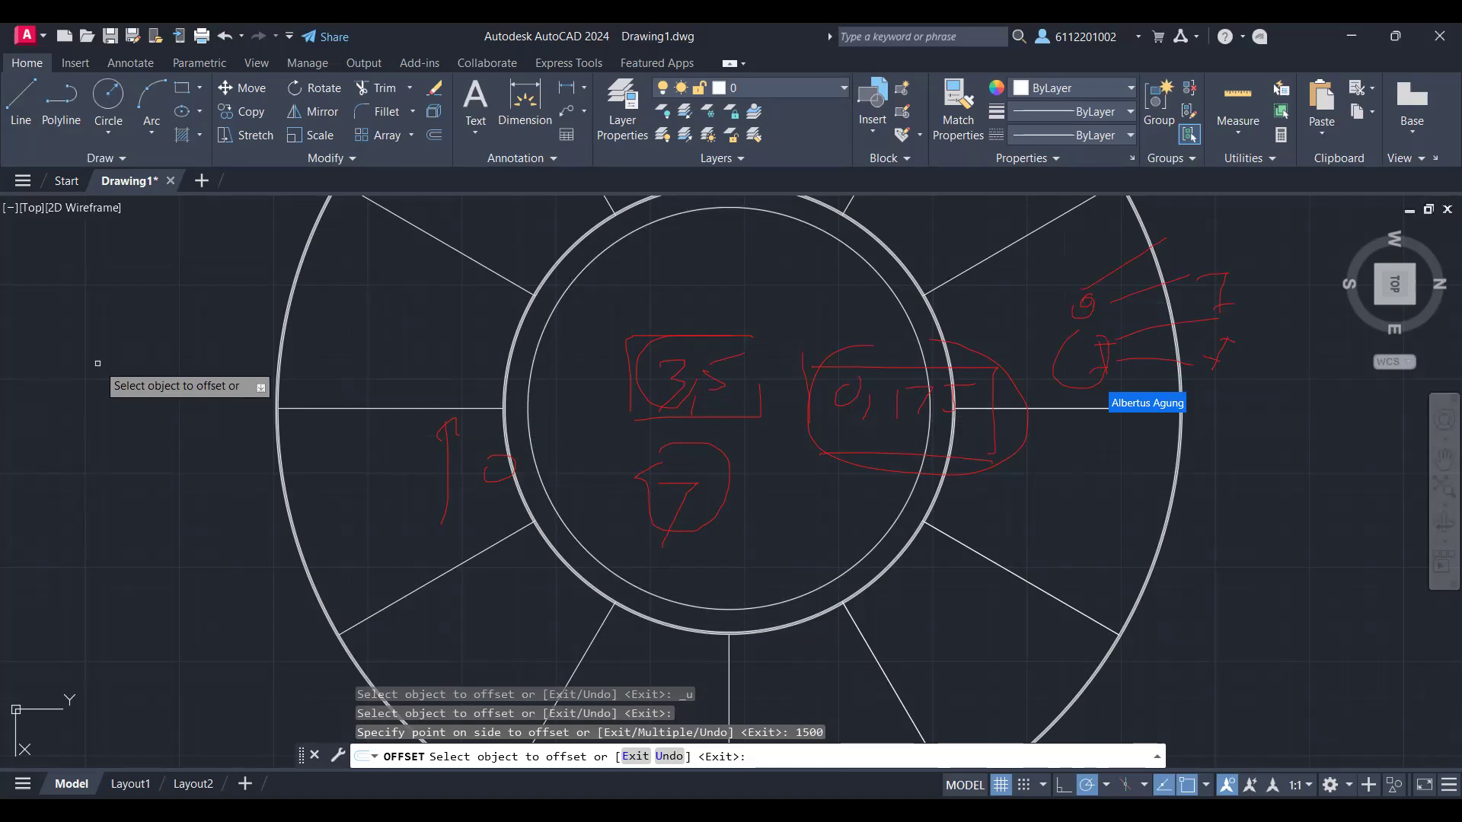
pyautogui.click(711, 609)
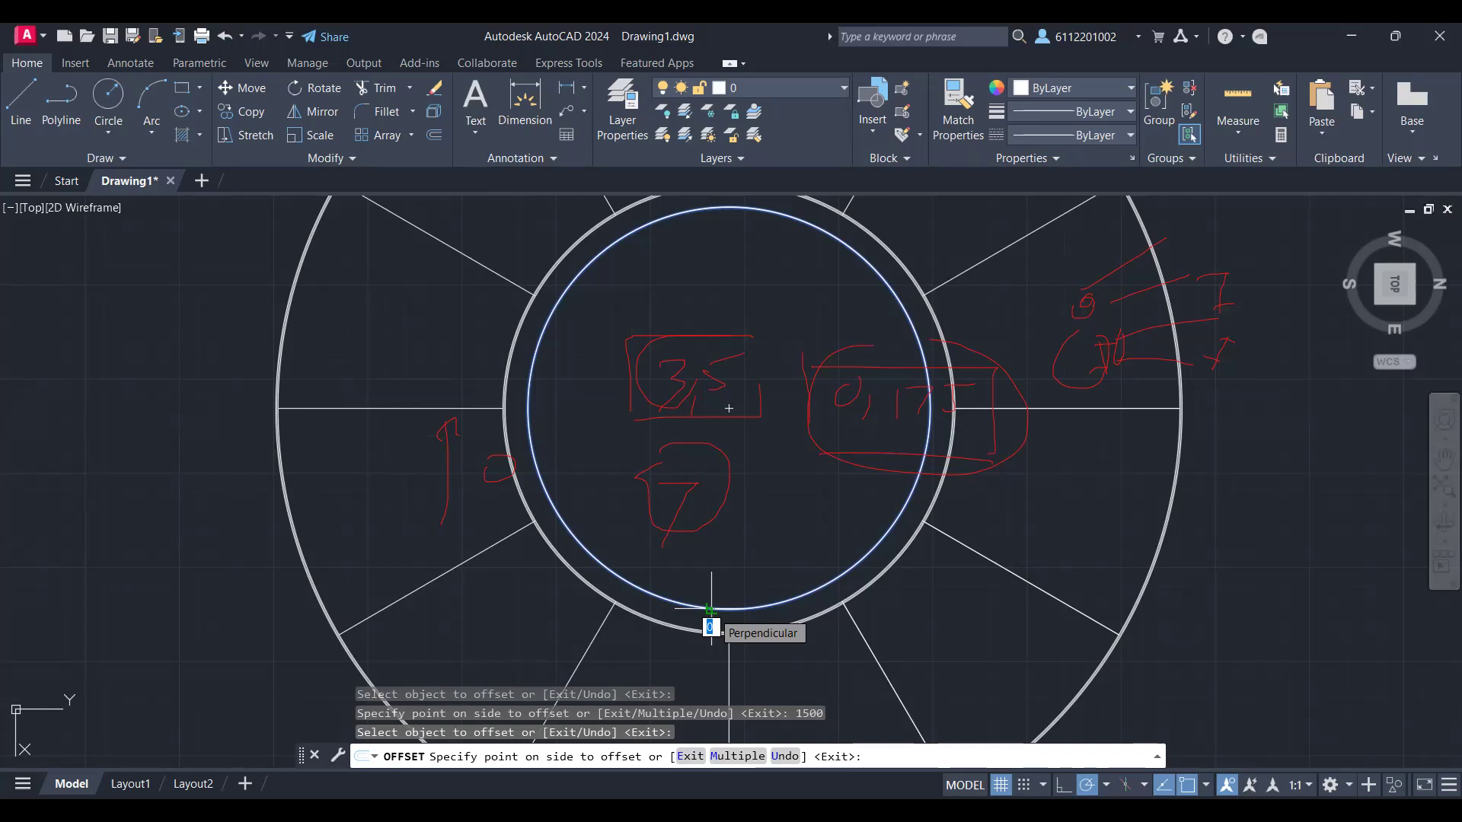
pyautogui.press('Escape')
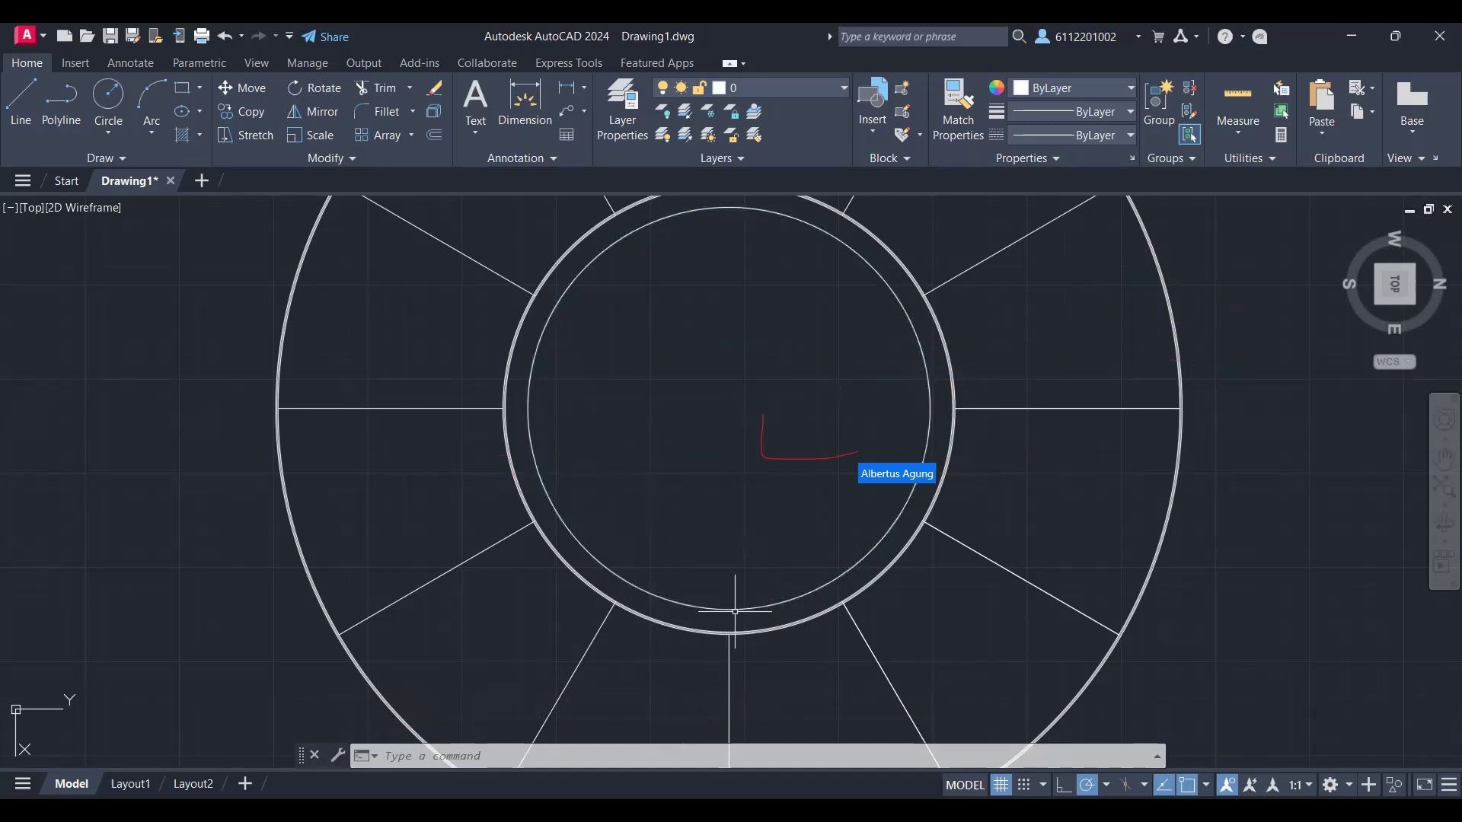
# Step: Draw a short vertical line in line with the lower vertical radial line, joining the inner wall ring to the new inner circle
pyautogui.write('L')
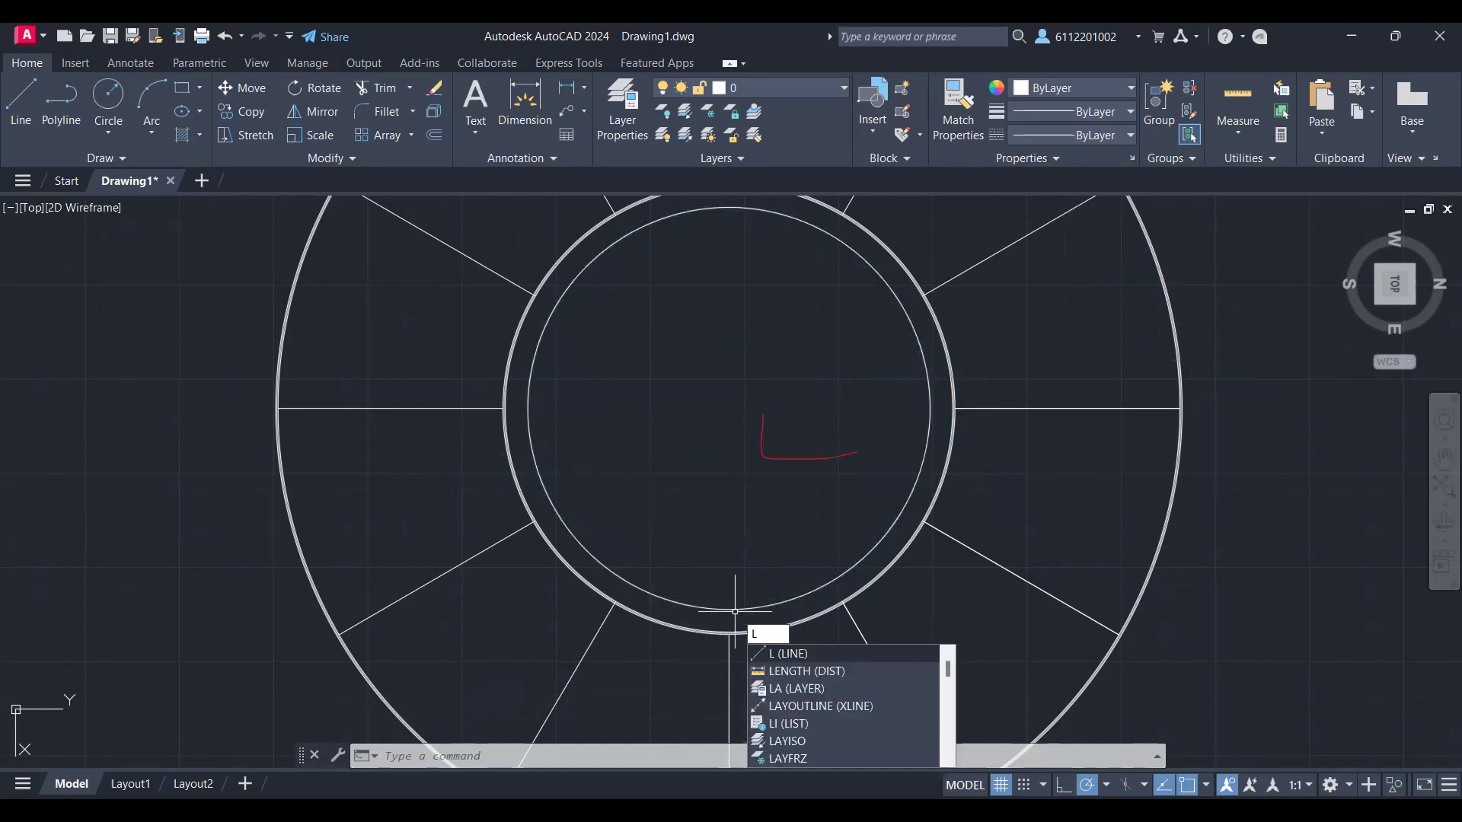
pyautogui.press('Return')
pyautogui.click(729, 632)
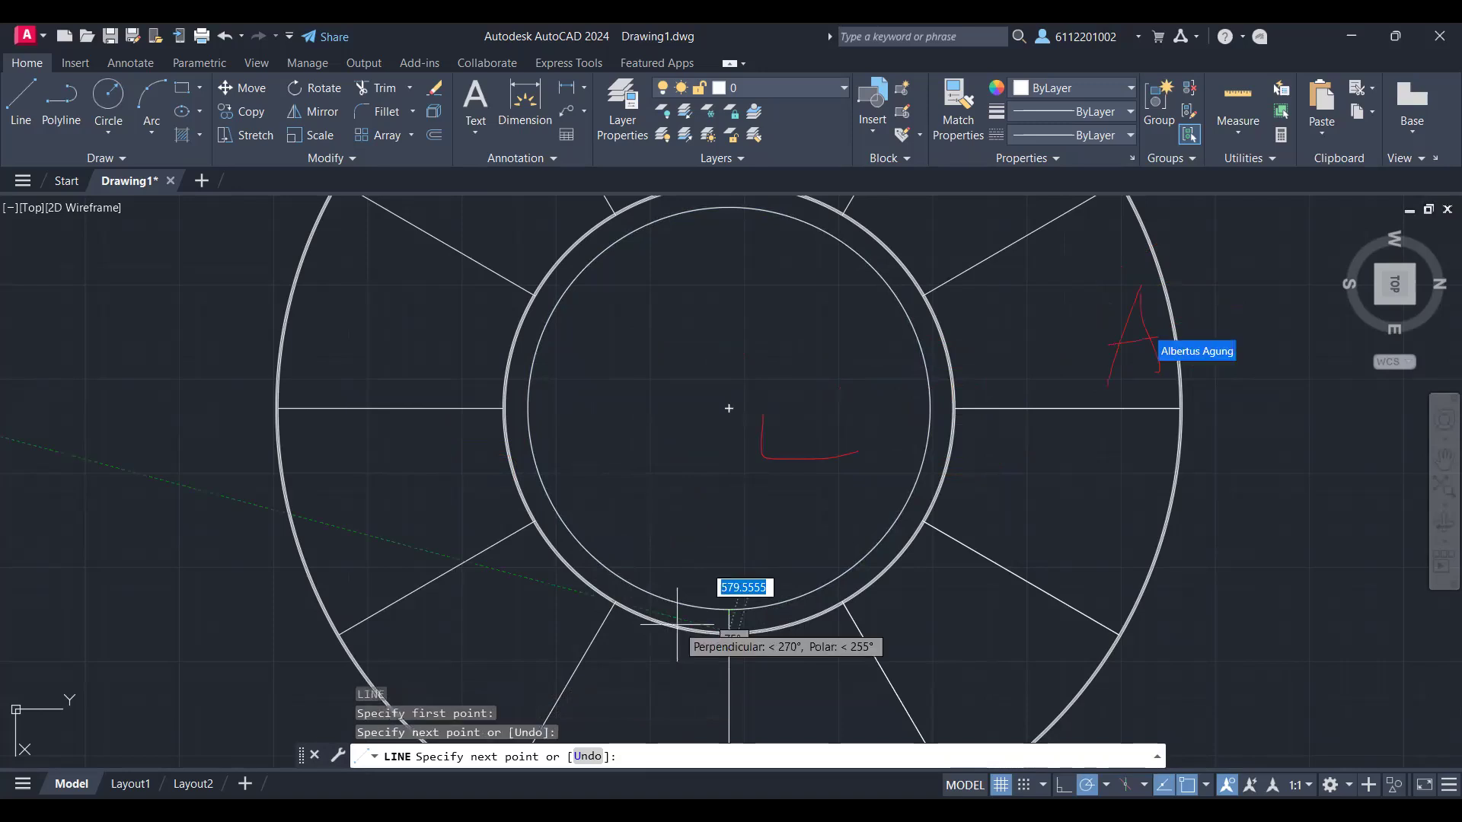
pyautogui.write('a')
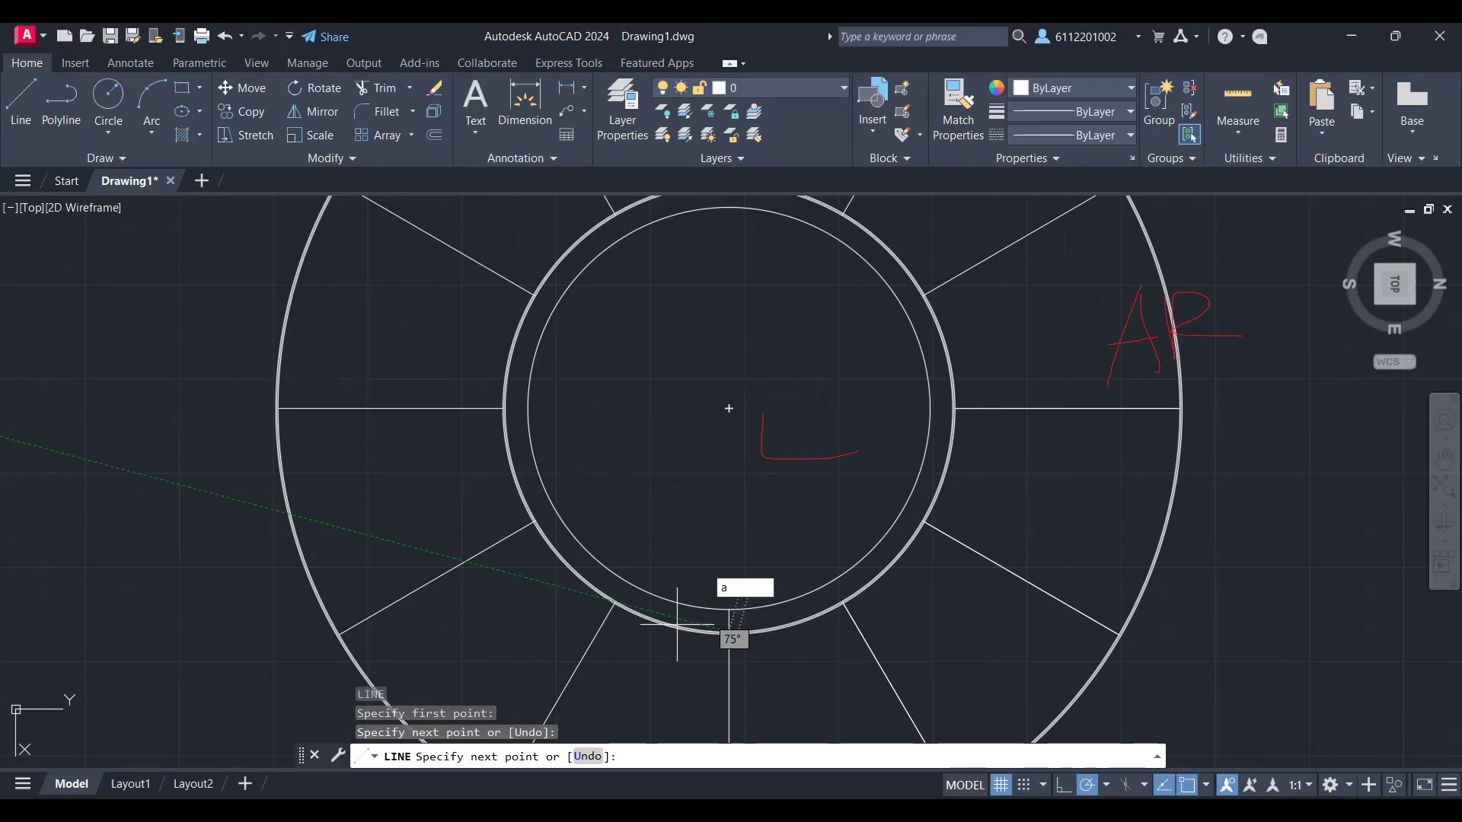
pyautogui.press('Escape')
pyautogui.press('Escape')
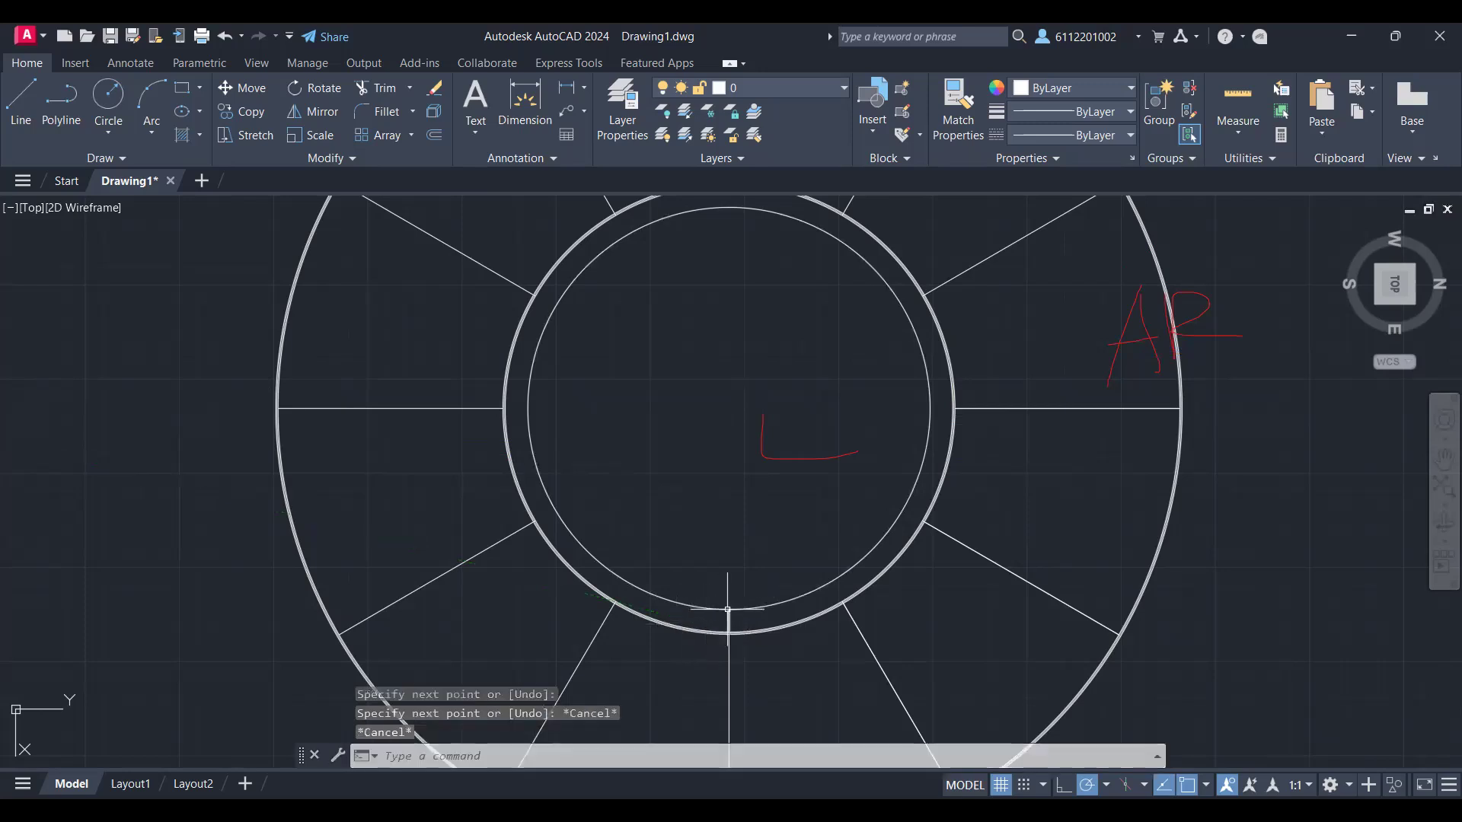
# Step: Try a polar array of the short vertical line centred on its endpoint at the innermost circle
pyautogui.scroll(6, 728, 622)
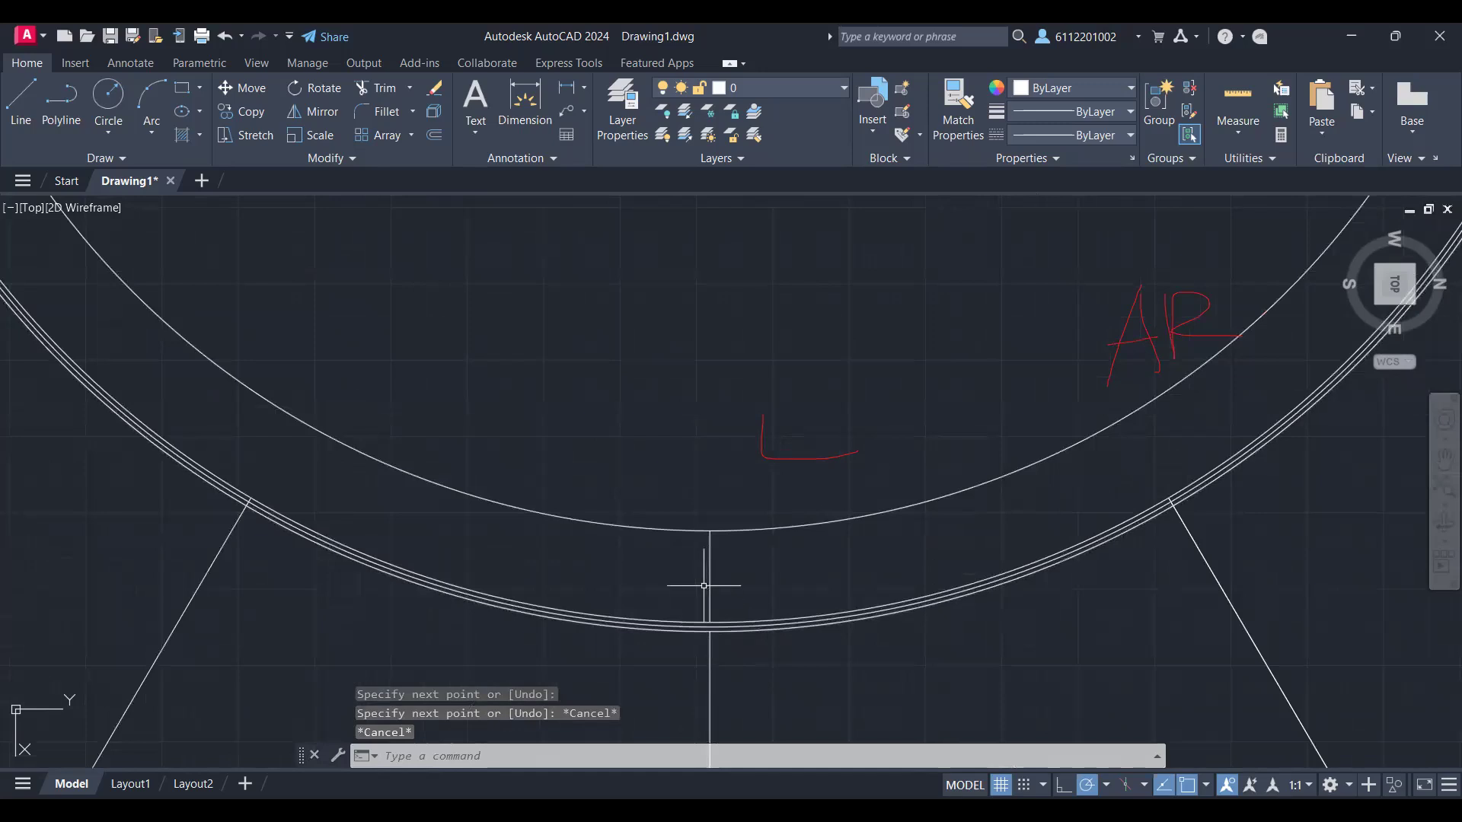
pyautogui.click(709, 538)
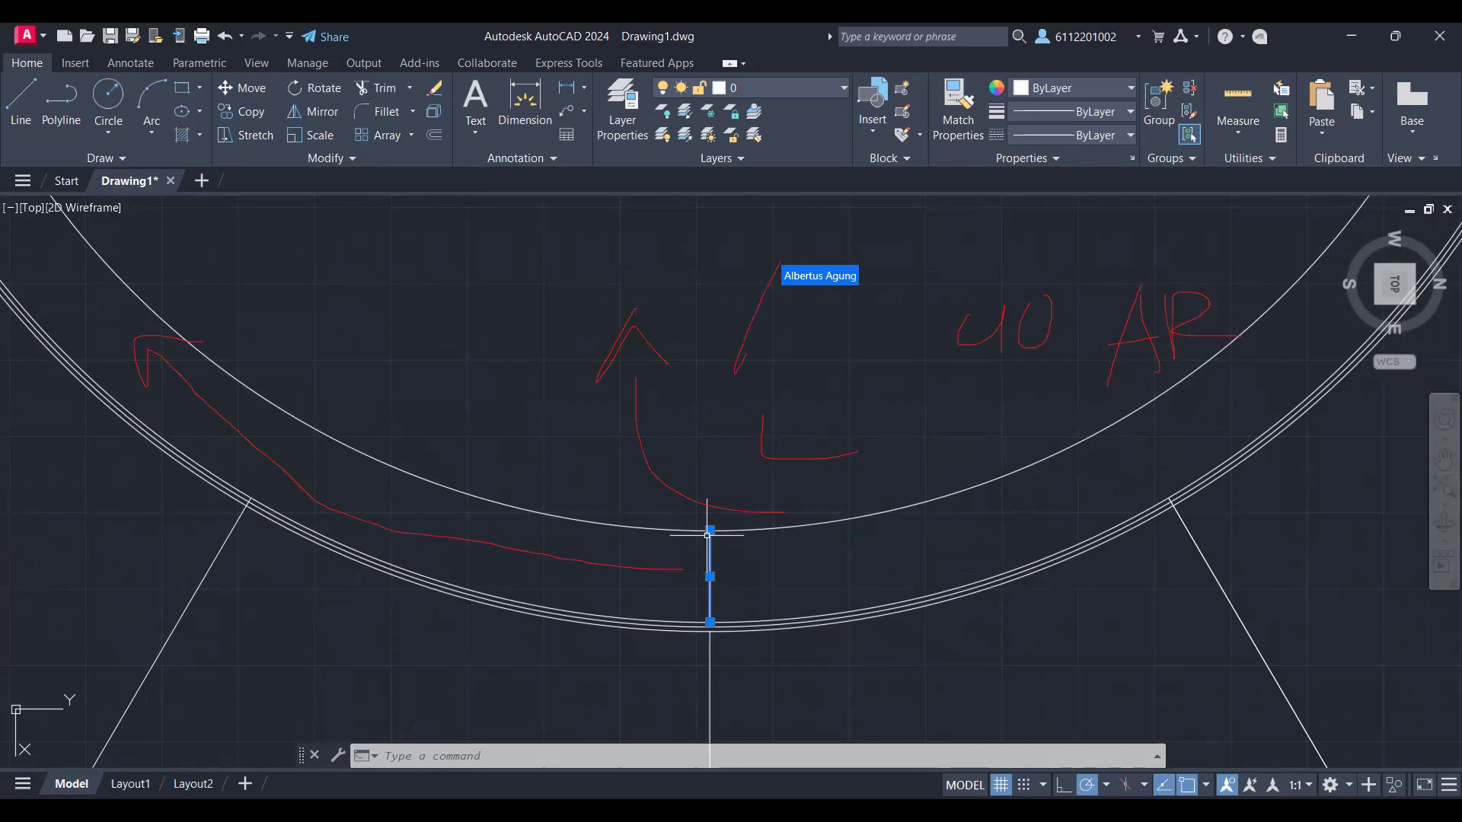
pyautogui.write('AR')
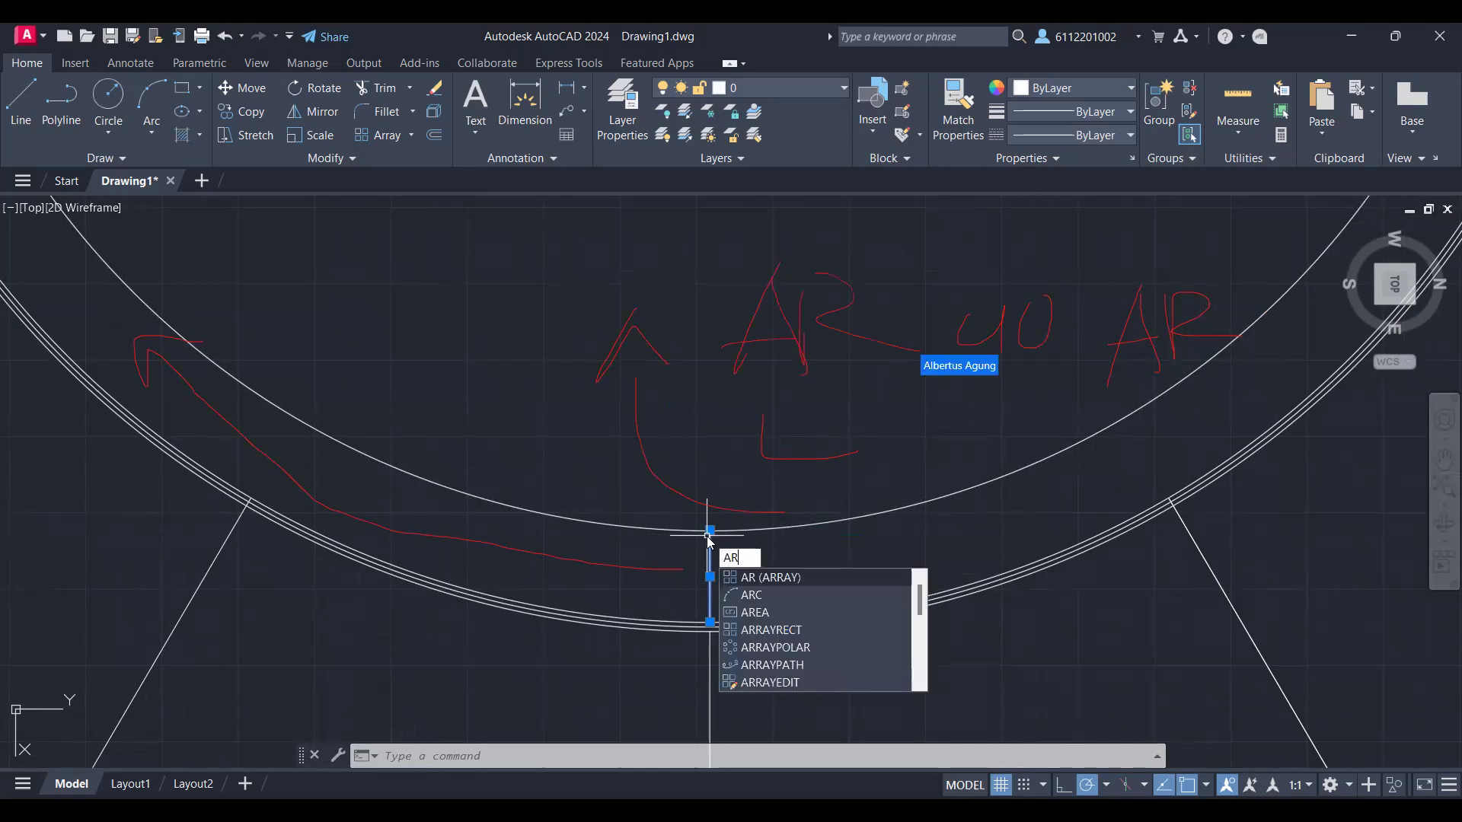
pyautogui.press('Return')
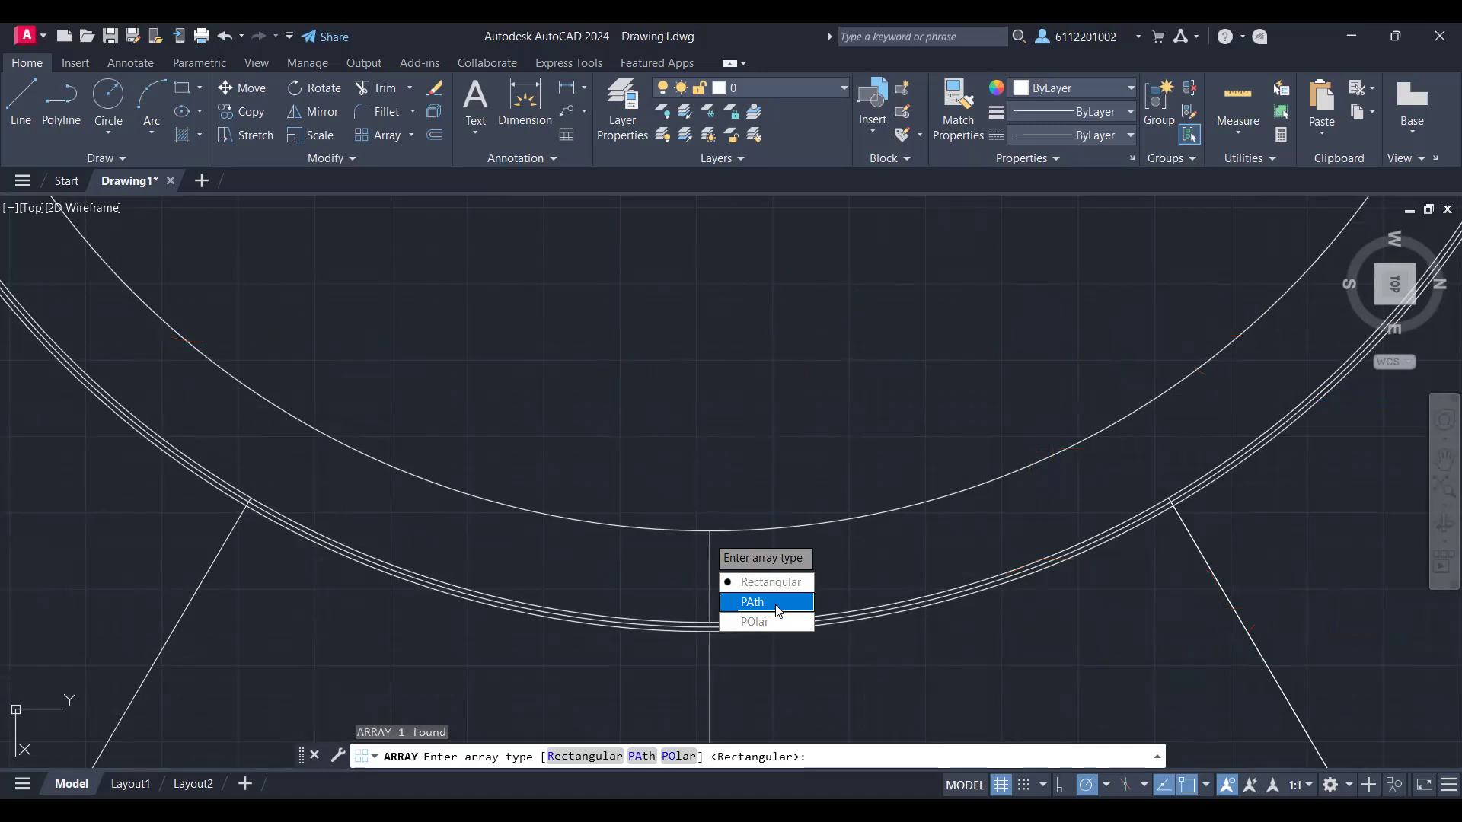
pyautogui.write('p')
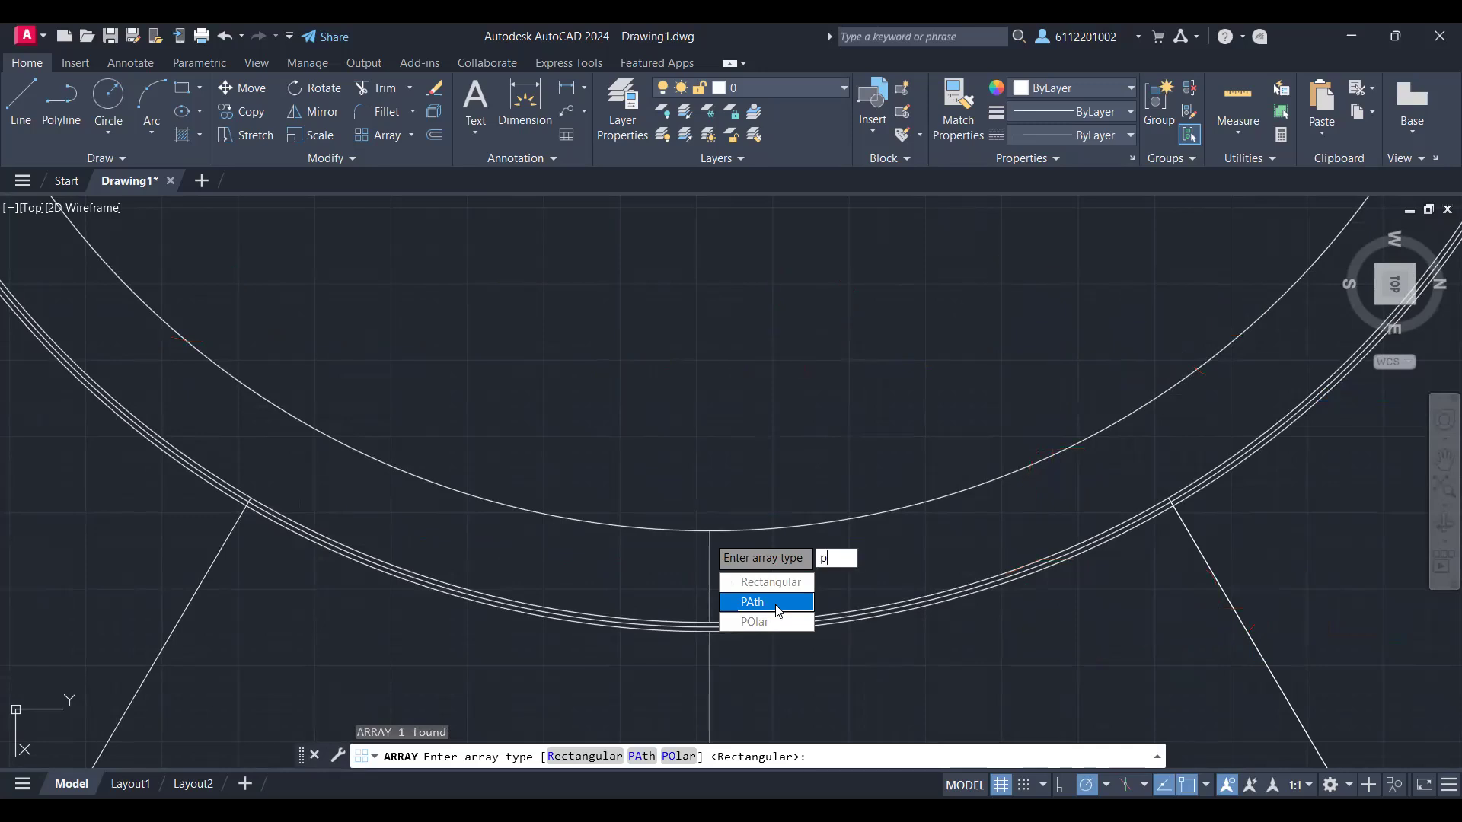
pyautogui.write('o')
pyautogui.press('Return')
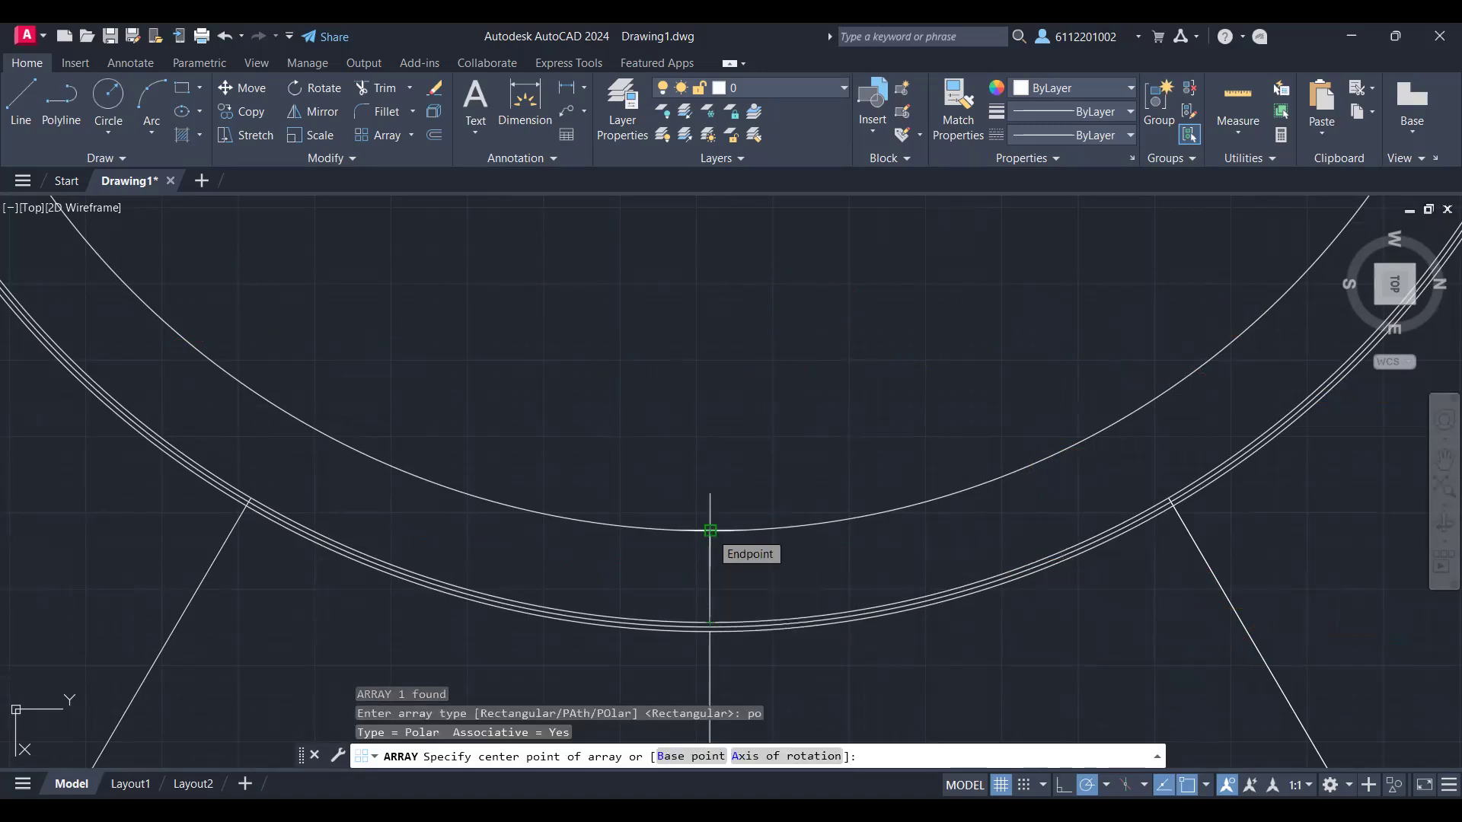
pyautogui.press('Return')
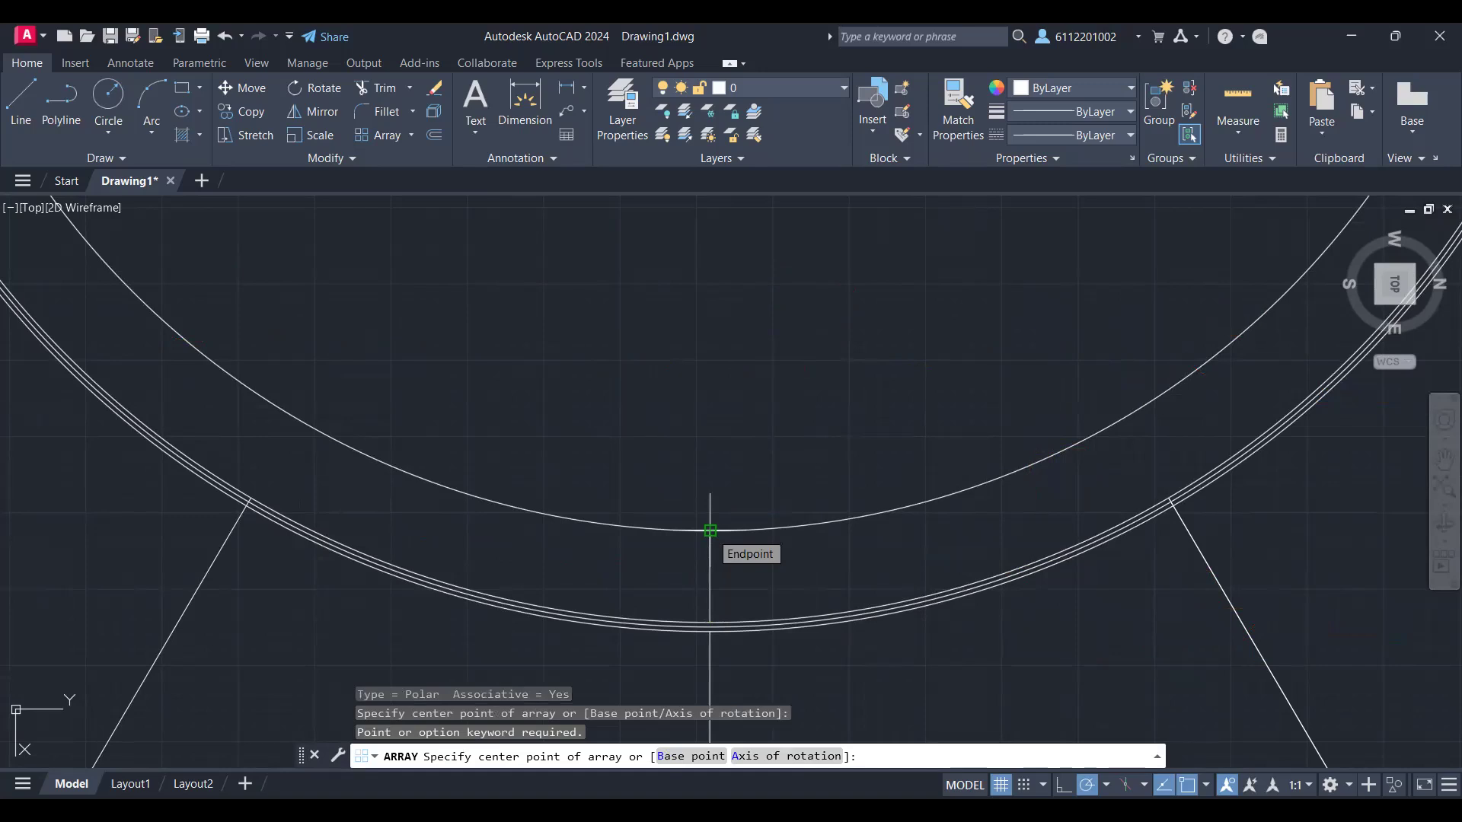
pyautogui.click(709, 531)
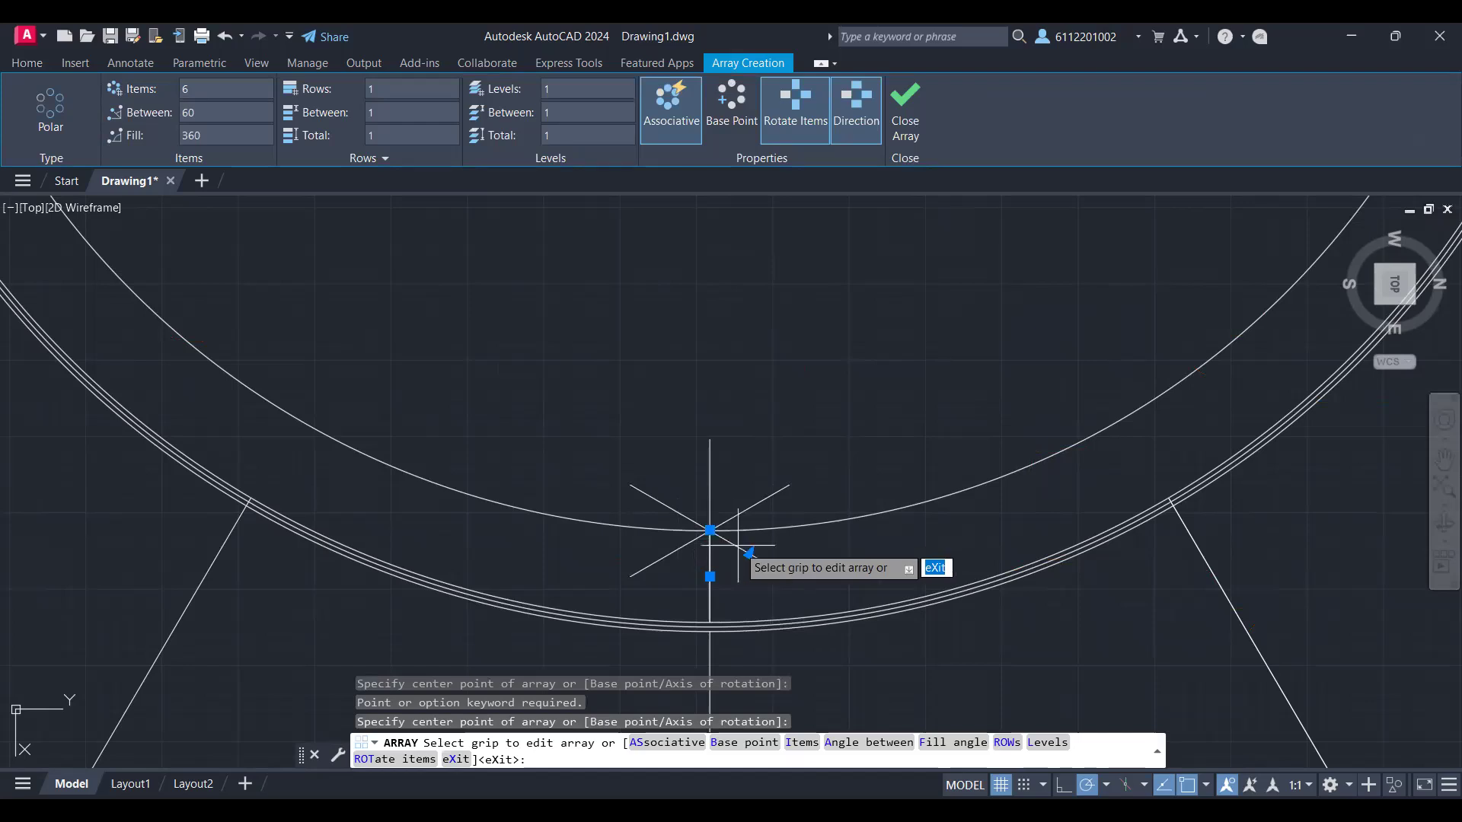
pyautogui.press('Escape')
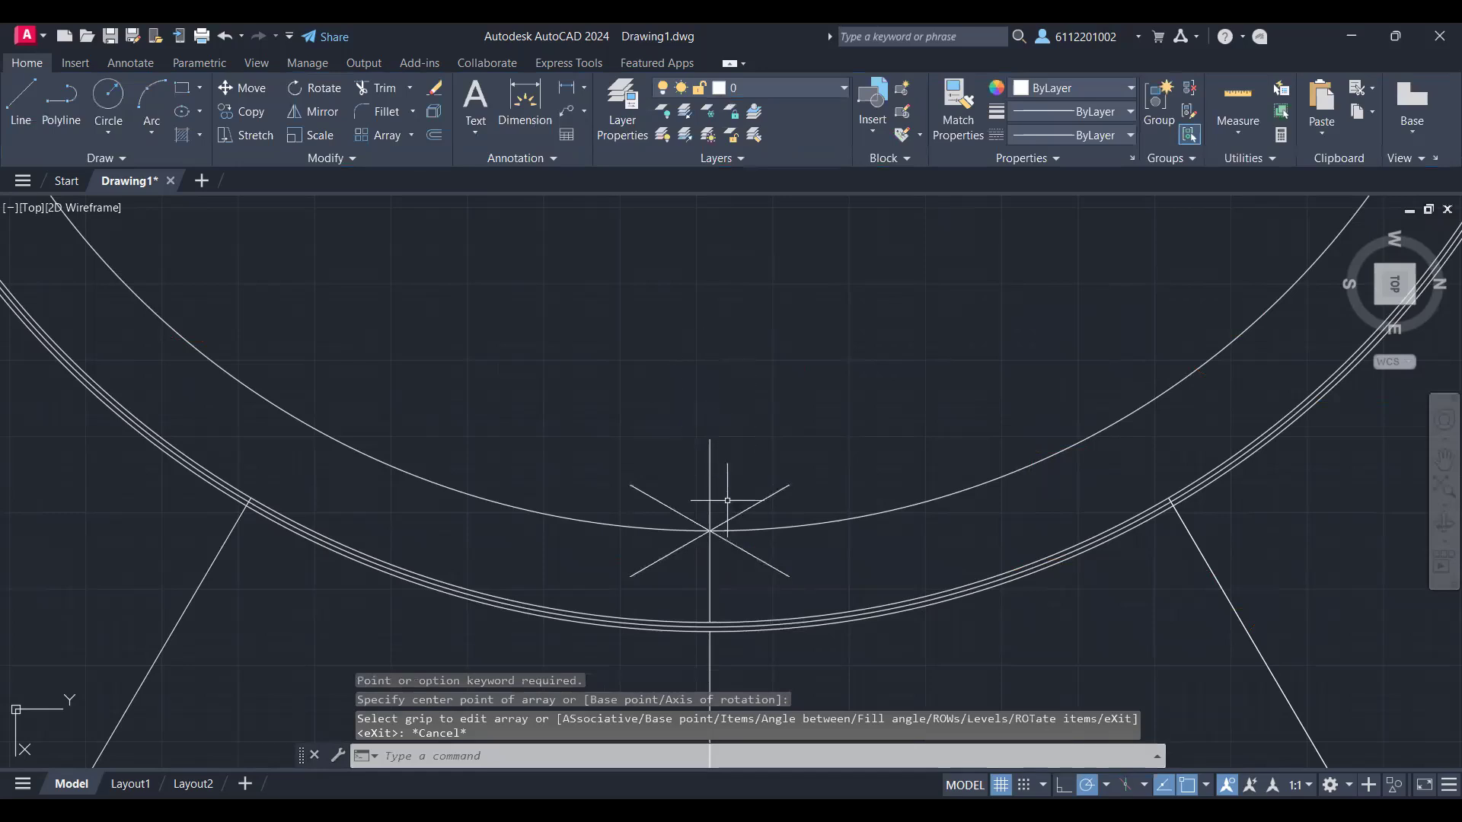
# Step: Undo the polar array of the short vertical line
pyautogui.scroll(-7, 691, 239)
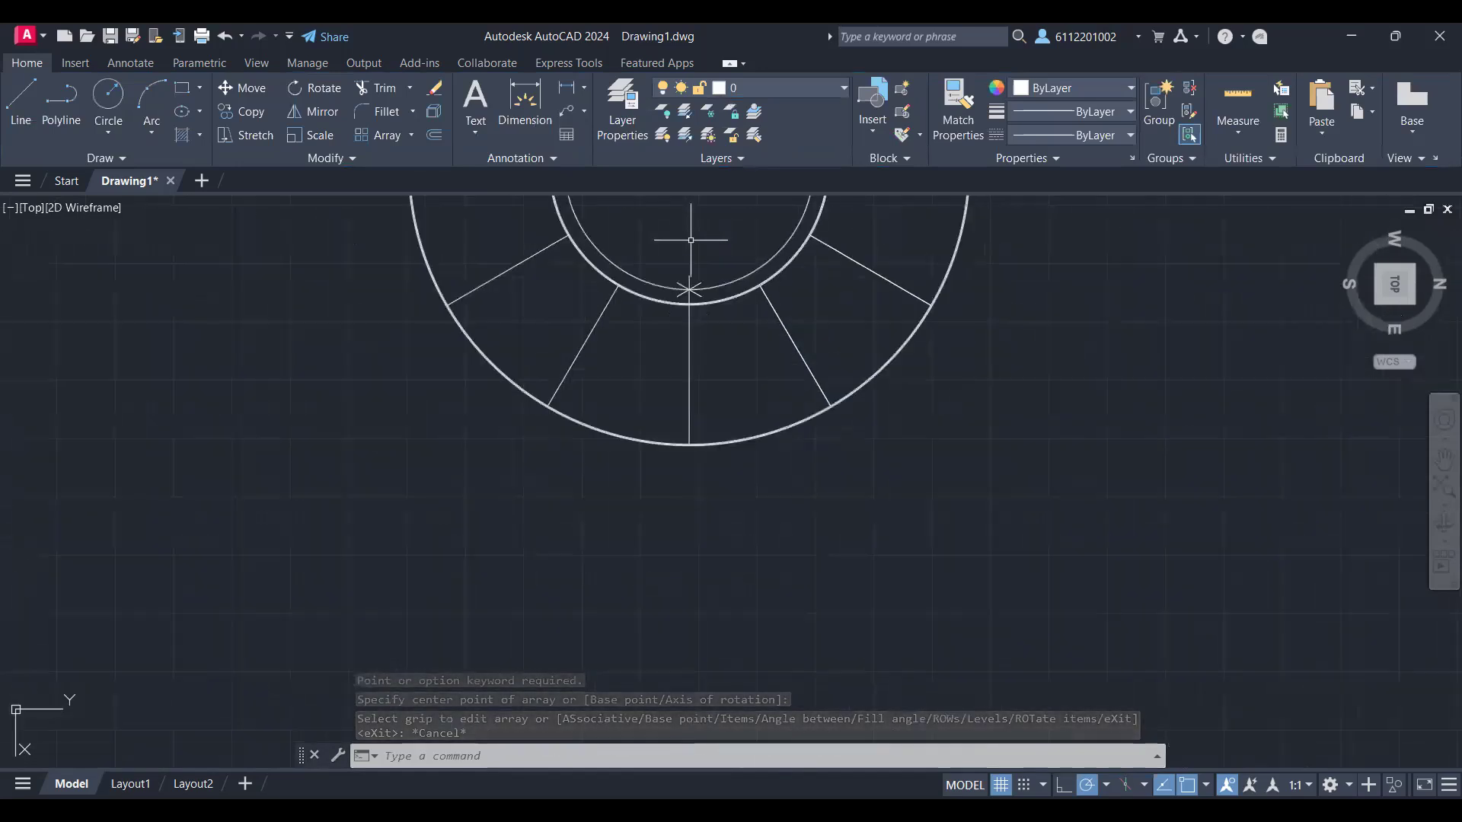
pyautogui.scroll(2, 691, 240)
pyautogui.scroll(3, 662, 405)
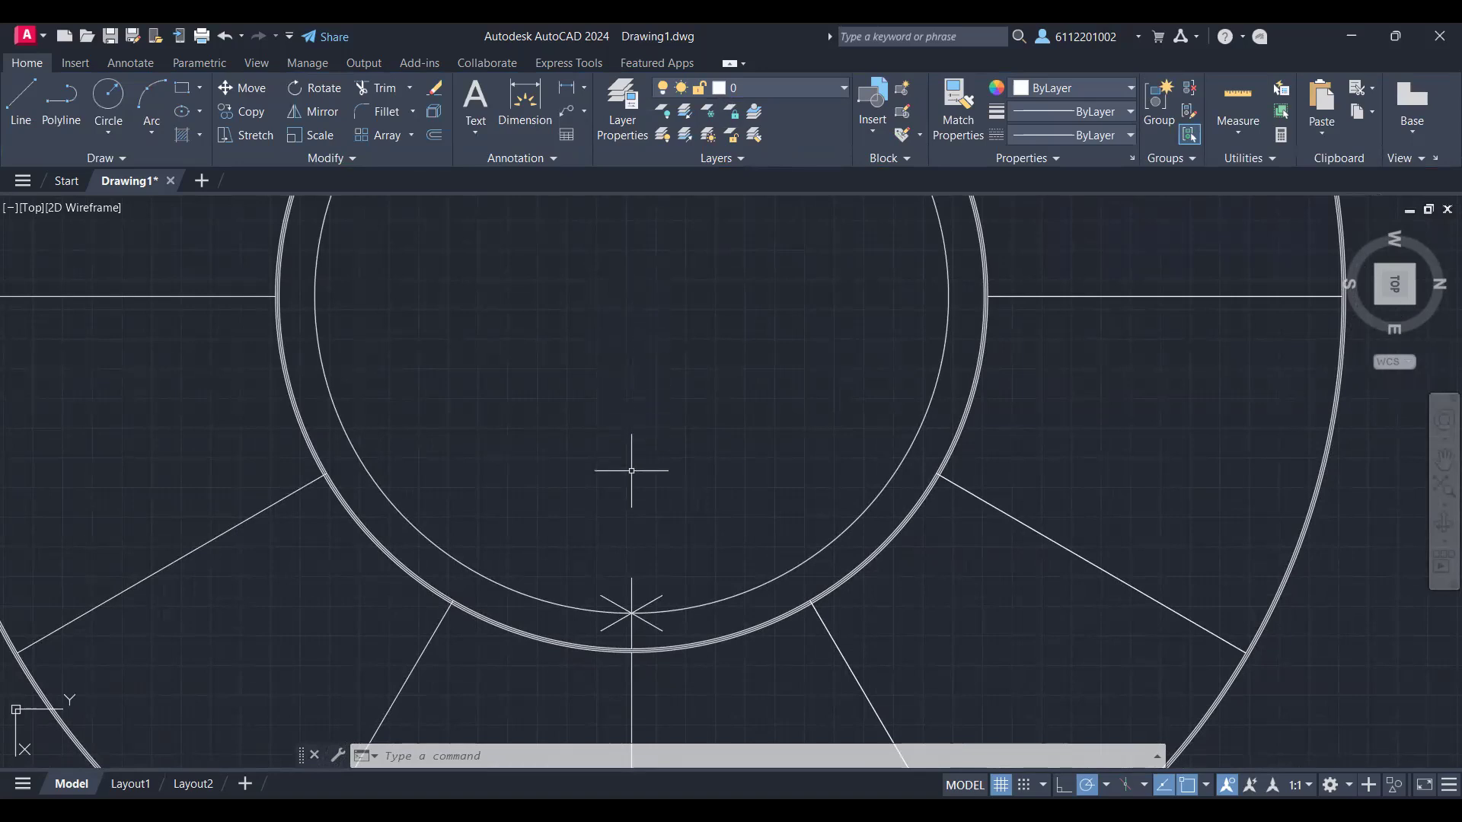
pyautogui.scroll(5, 631, 602)
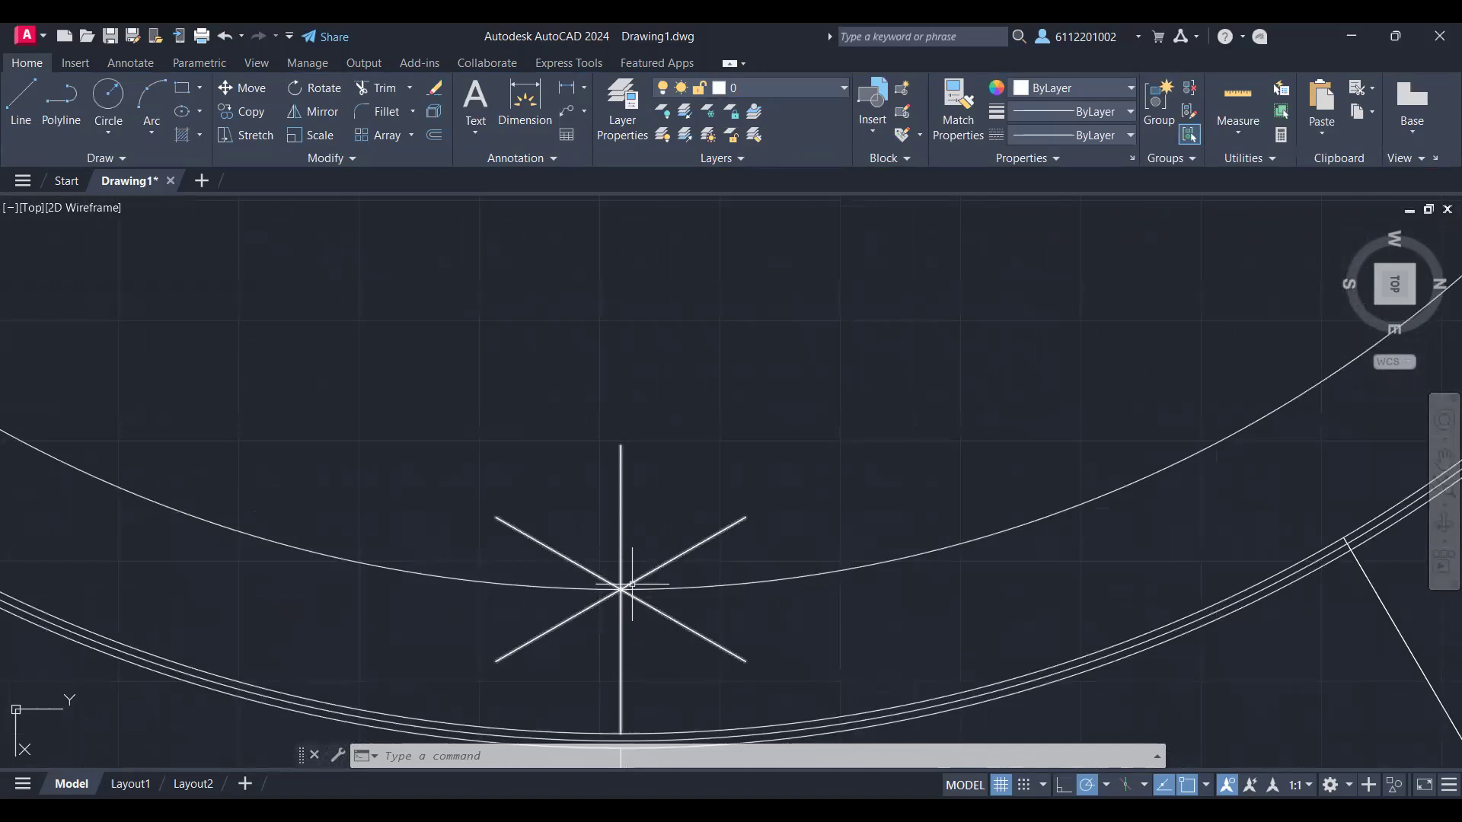
pyautogui.hotkey('ctrl', 'z')
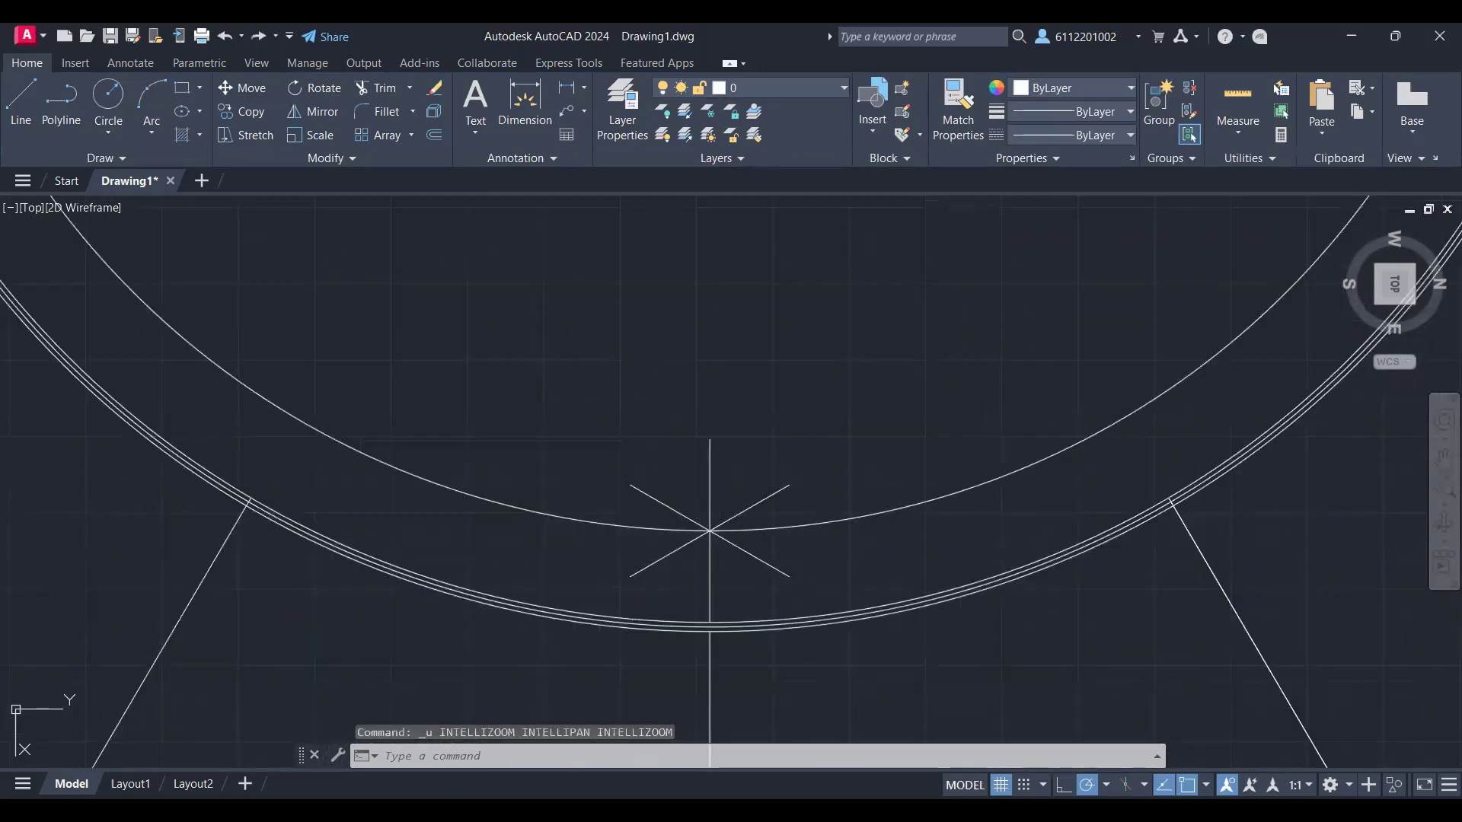
pyautogui.hotkey('ctrl', 'z')
# Step: Create a polar array of the short vertical line between the inner wall ring and innermost circle, centred on the plan's centre
pyautogui.write('AR')
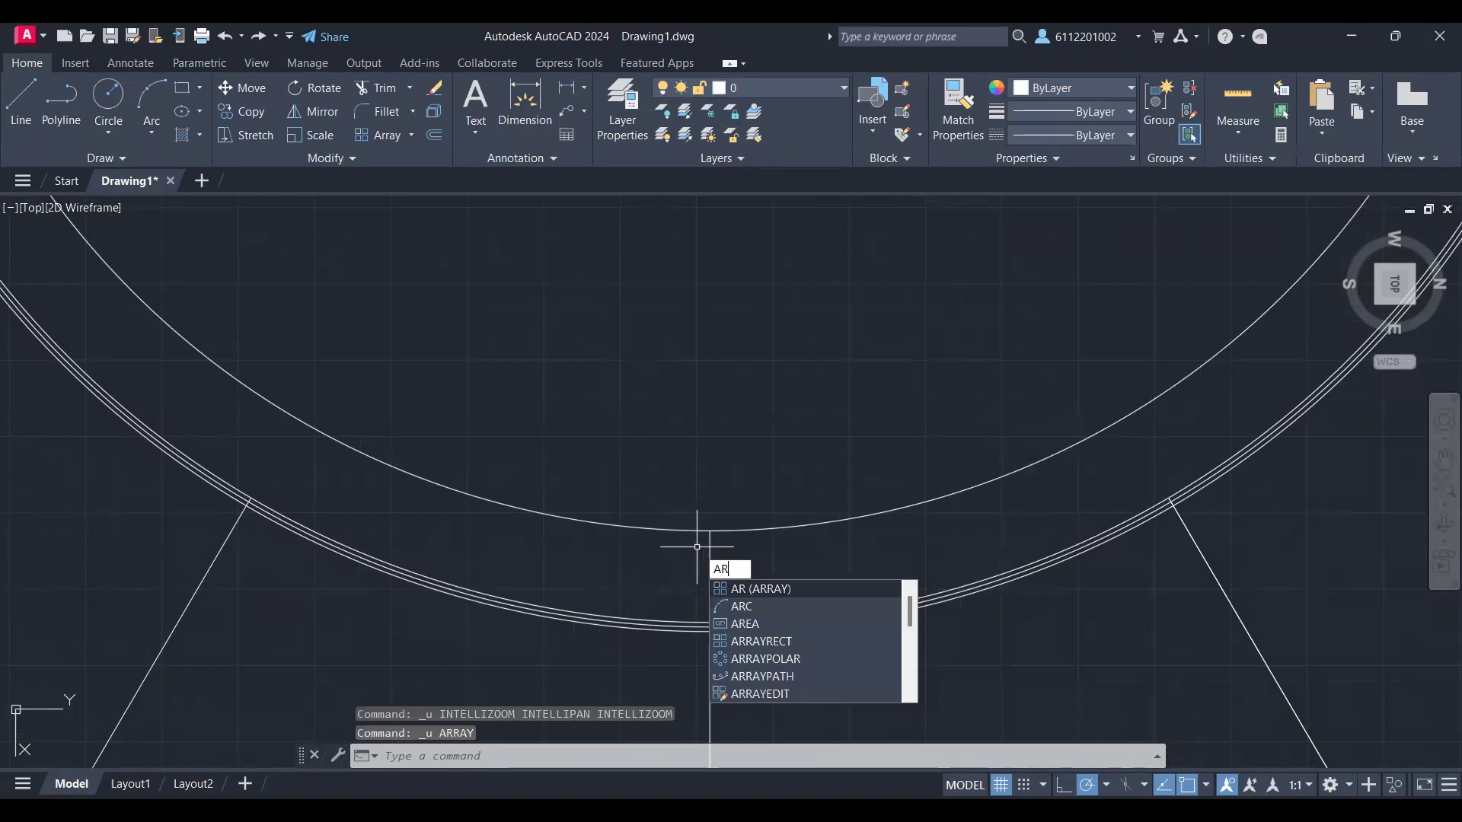
pyautogui.press('Return')
pyautogui.click(710, 586)
pyautogui.scroll(-2, 711, 372)
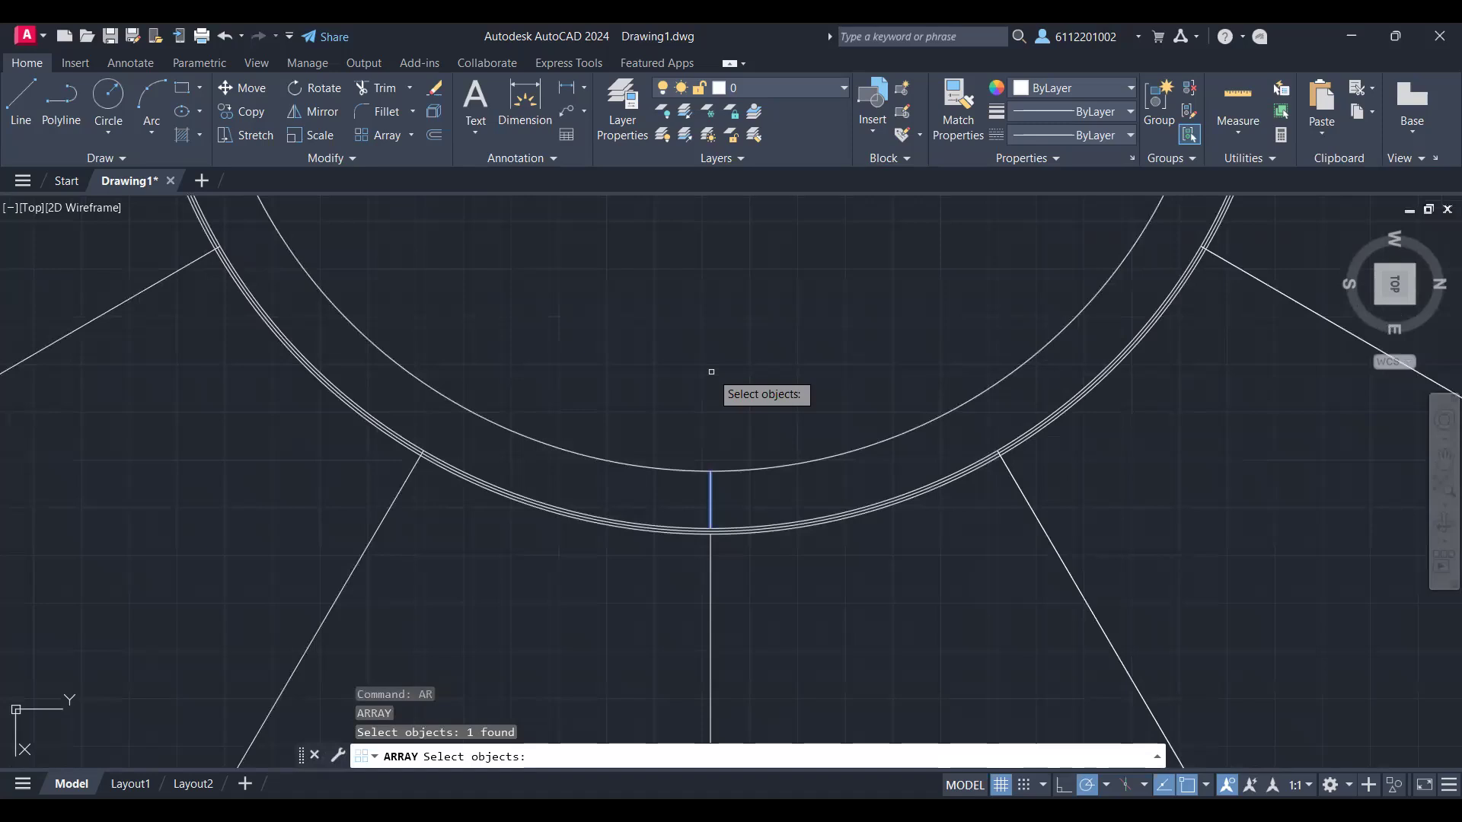
pyautogui.scroll(4, 737, 467)
pyautogui.scroll(-4, 737, 467)
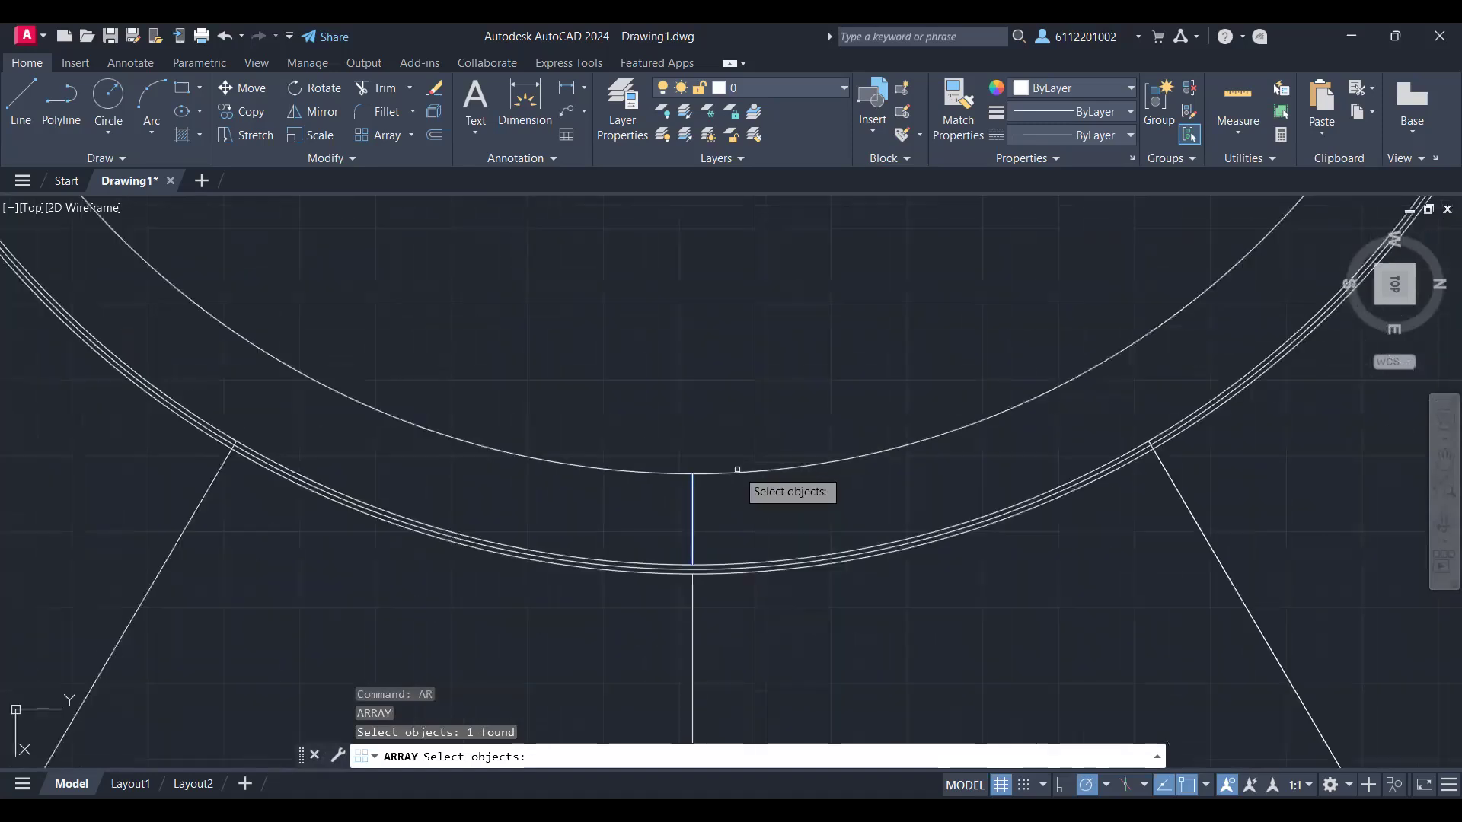
pyautogui.moveTo(703, 413); pyautogui.dragTo(686, 523, button='middle')
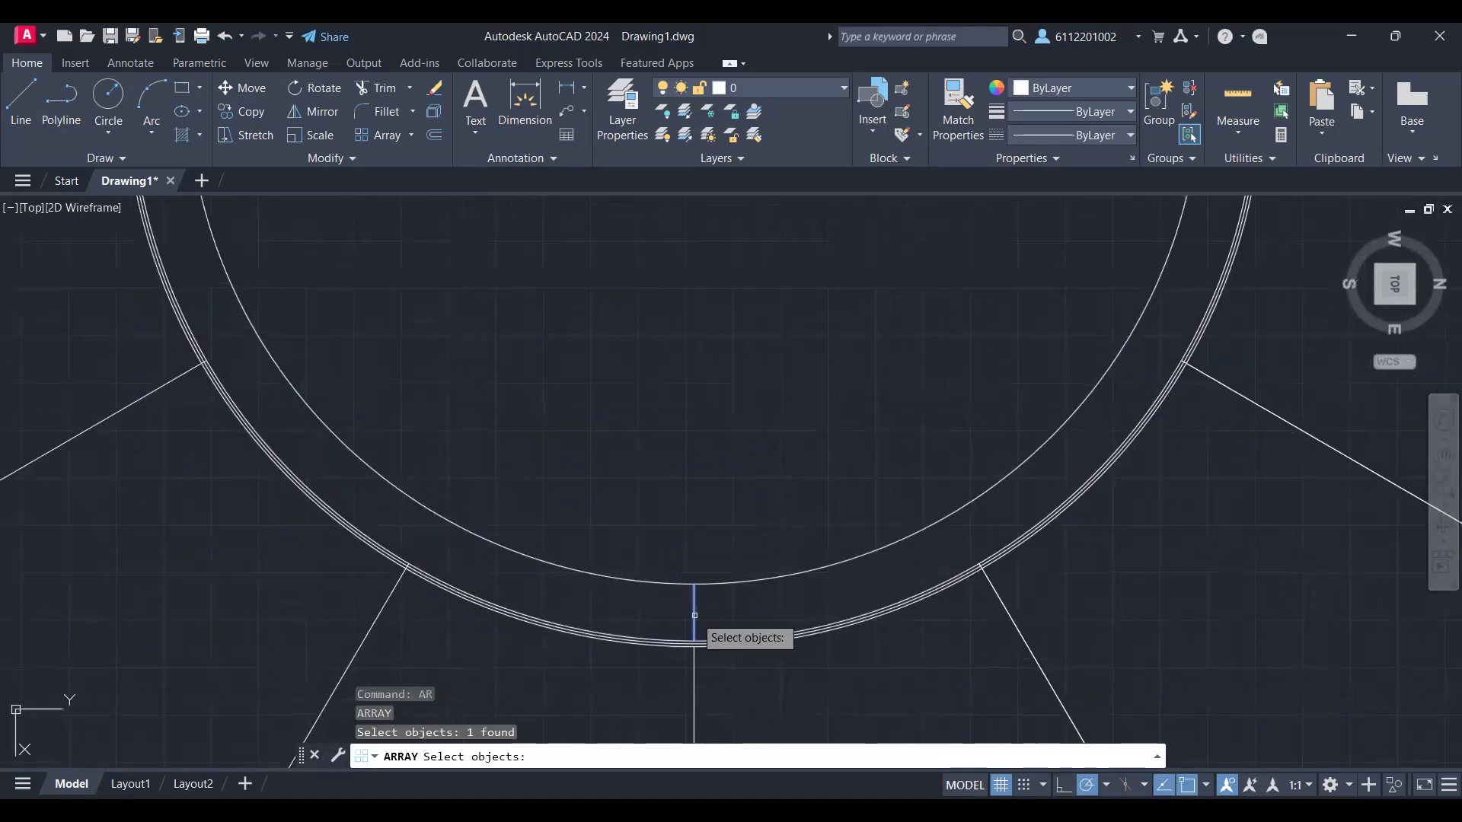
pyautogui.press('Return')
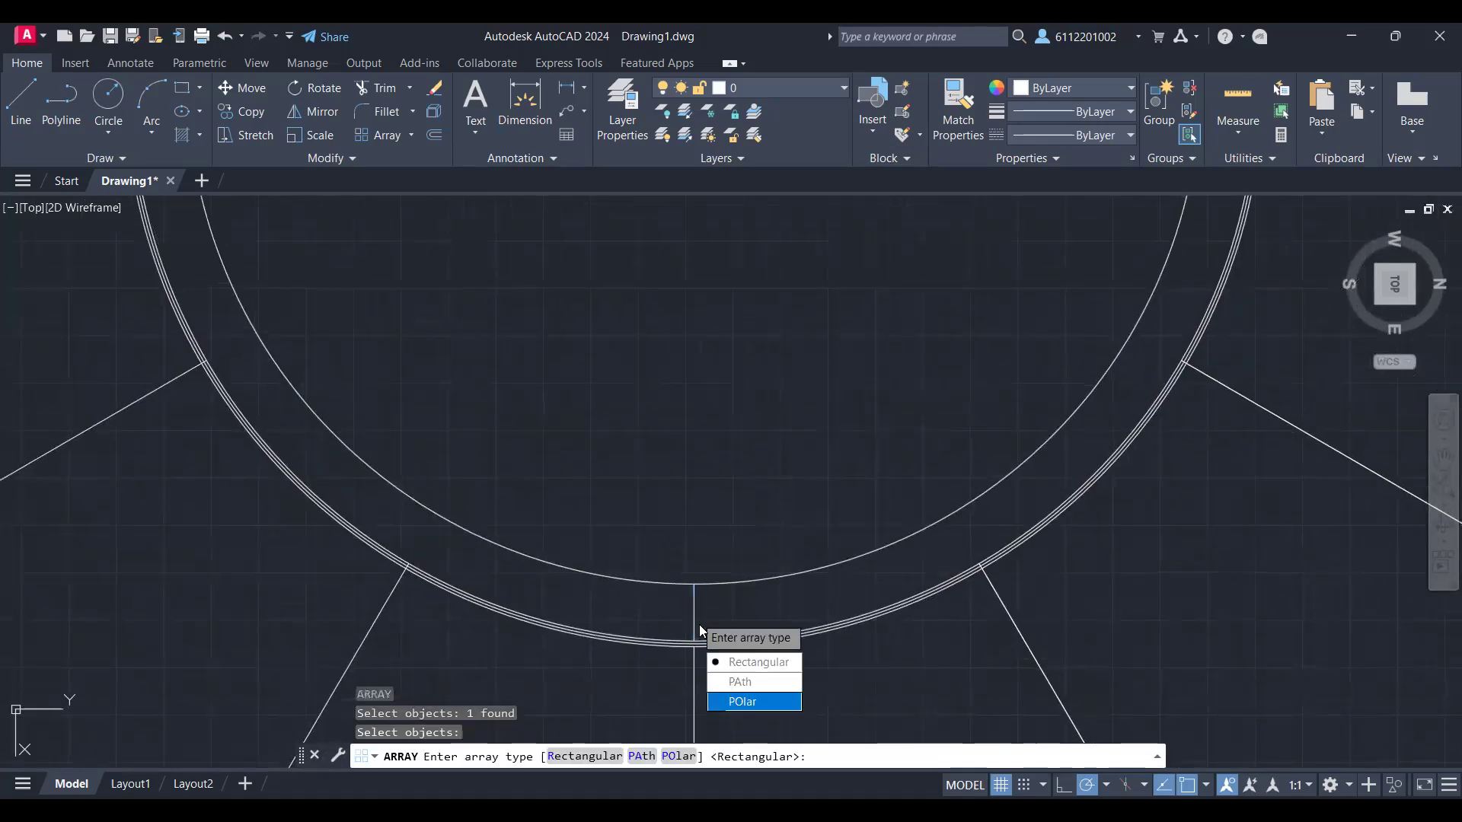
pyautogui.write('po')
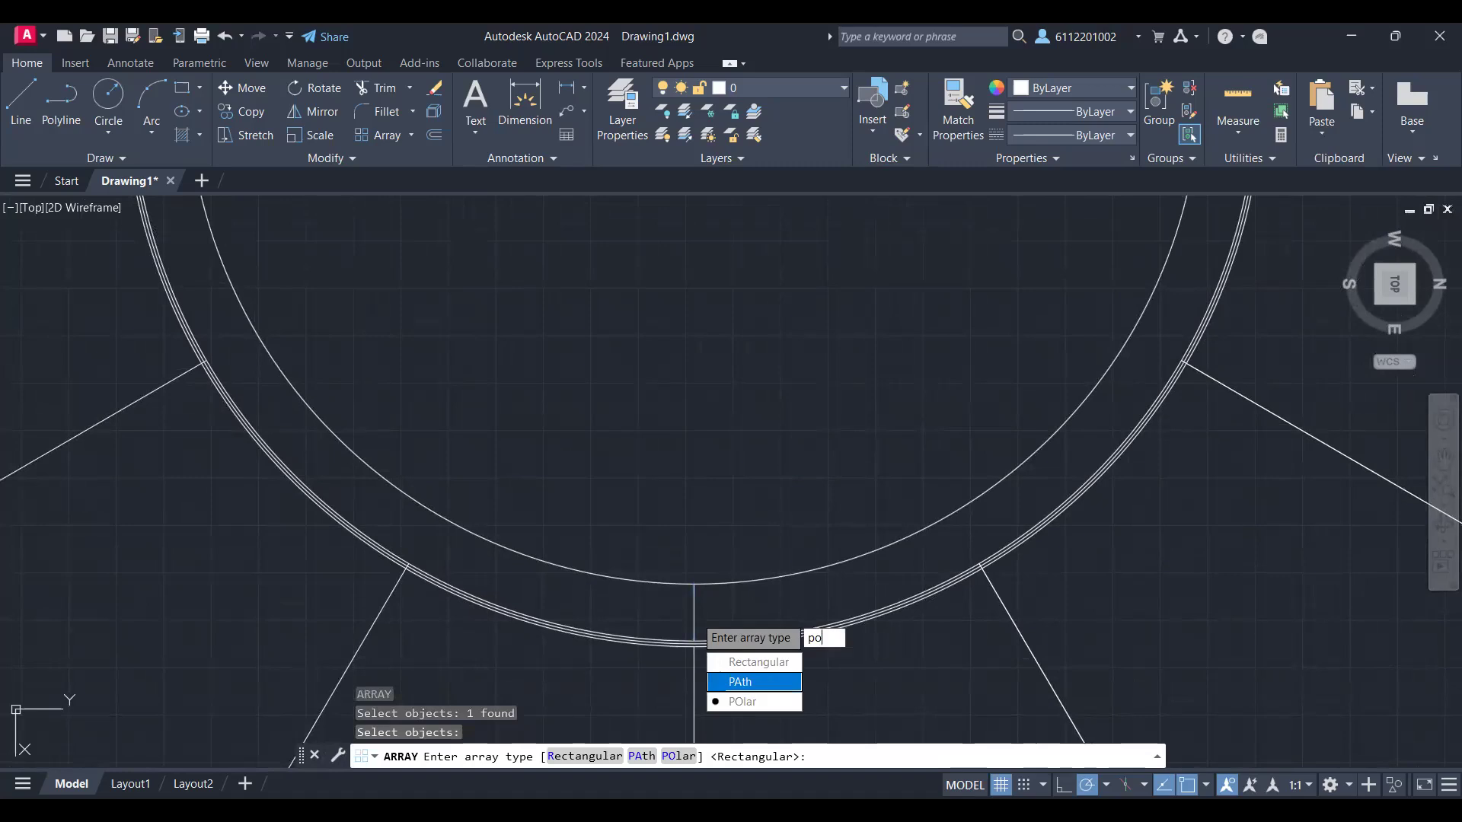
pyautogui.press('Return')
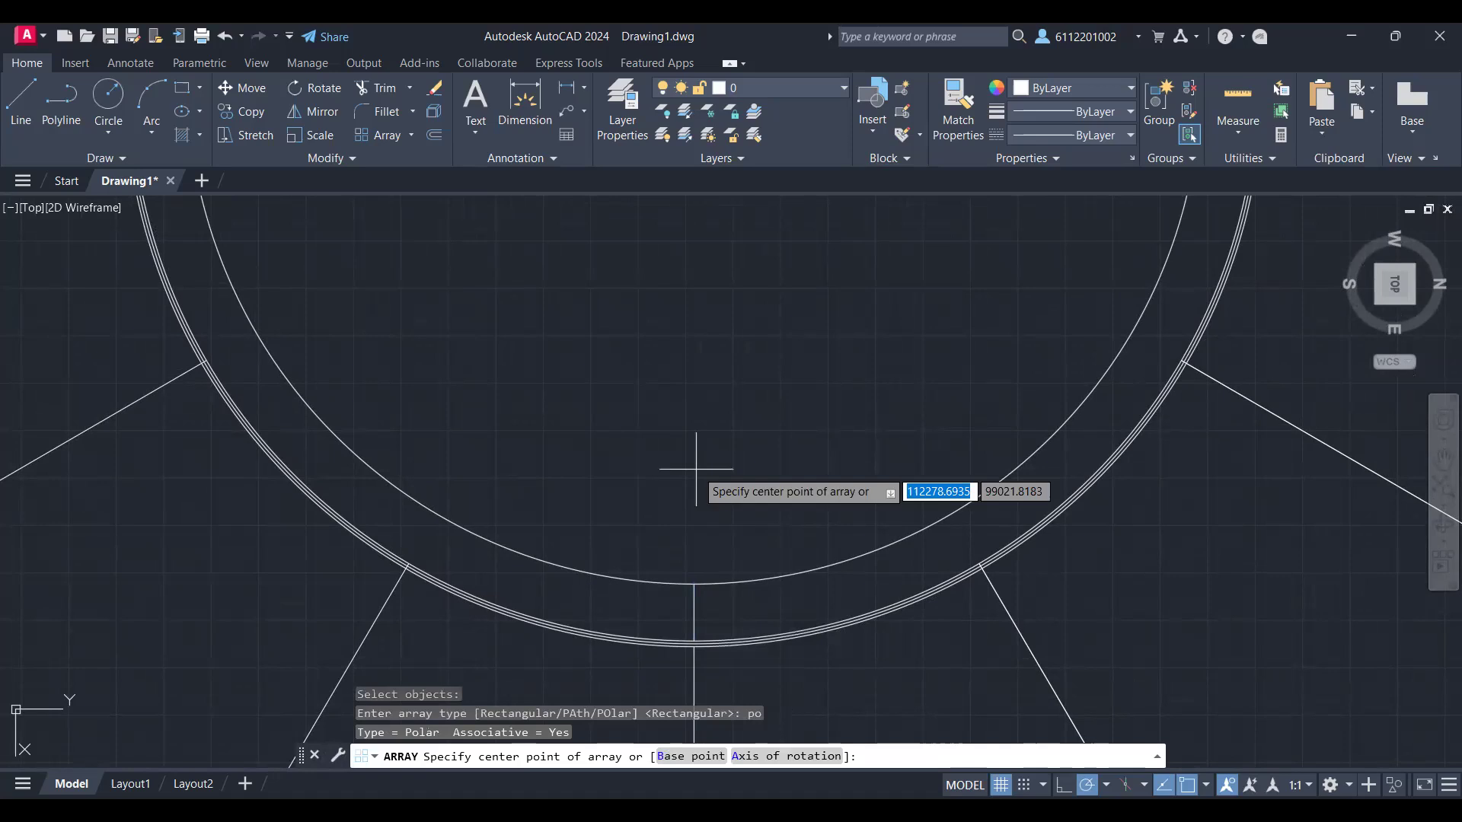
pyautogui.scroll(-4, 695, 469)
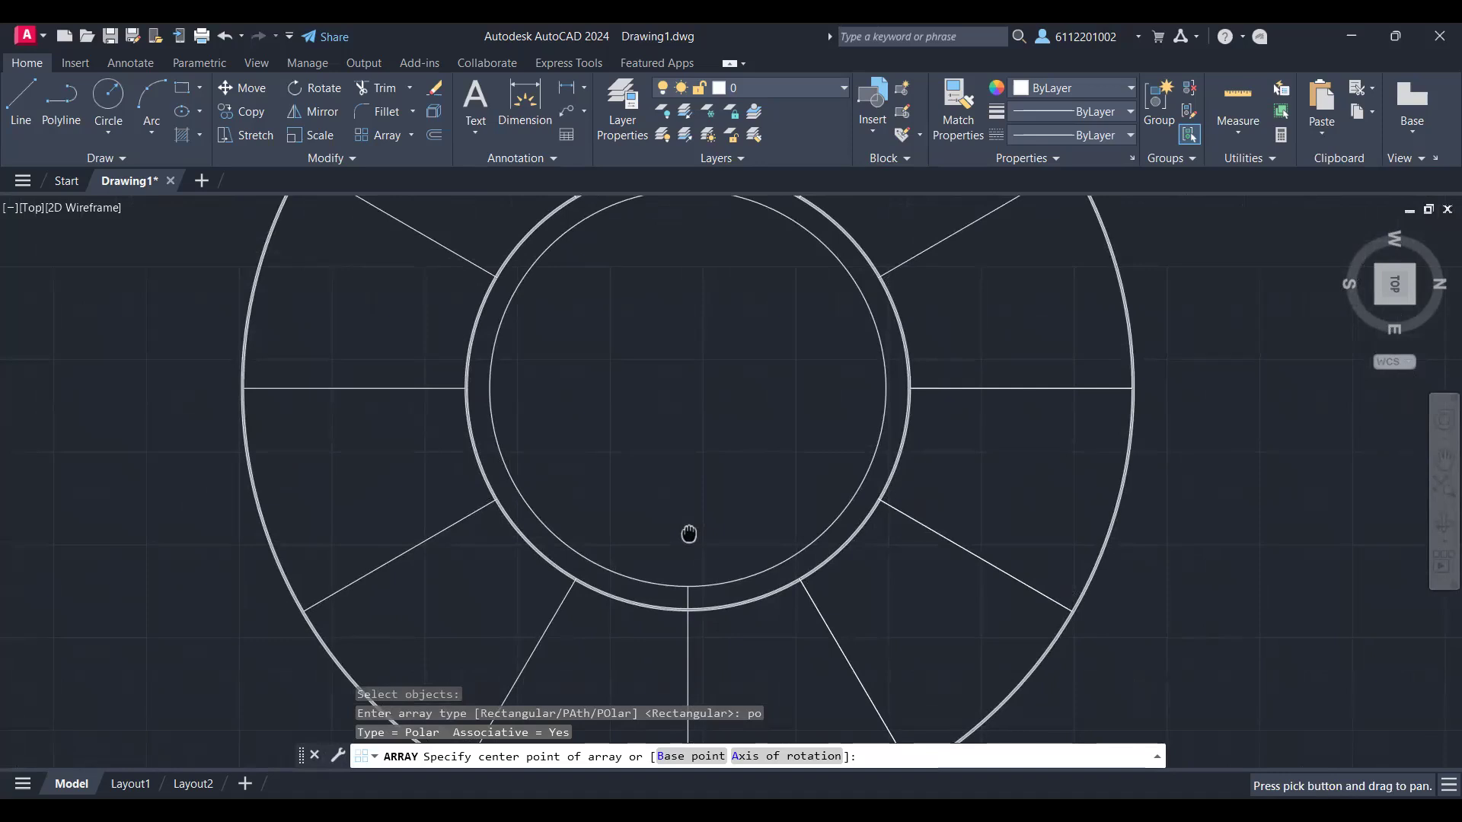
pyautogui.press('Escape')
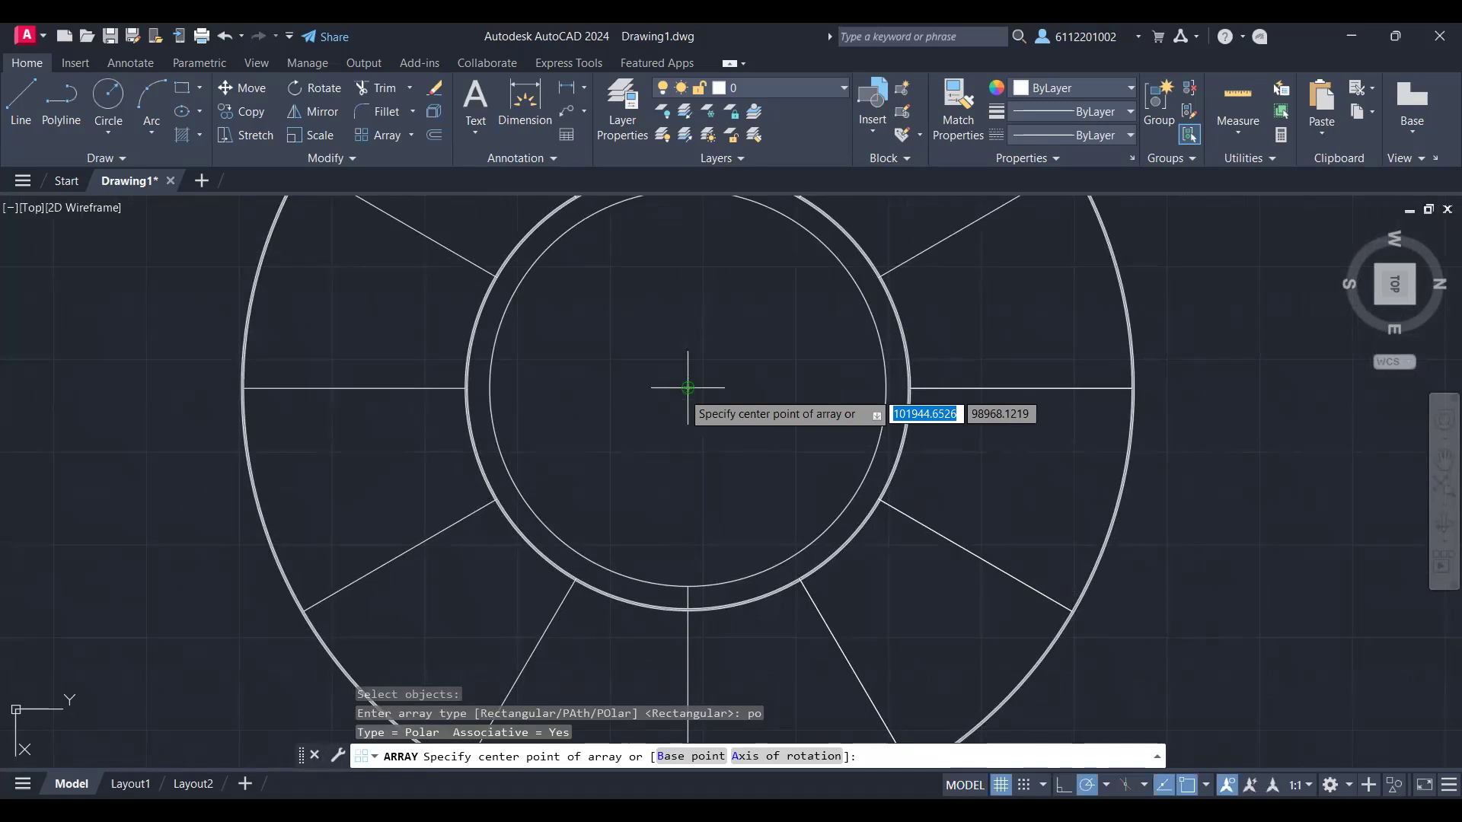
pyautogui.click(687, 388)
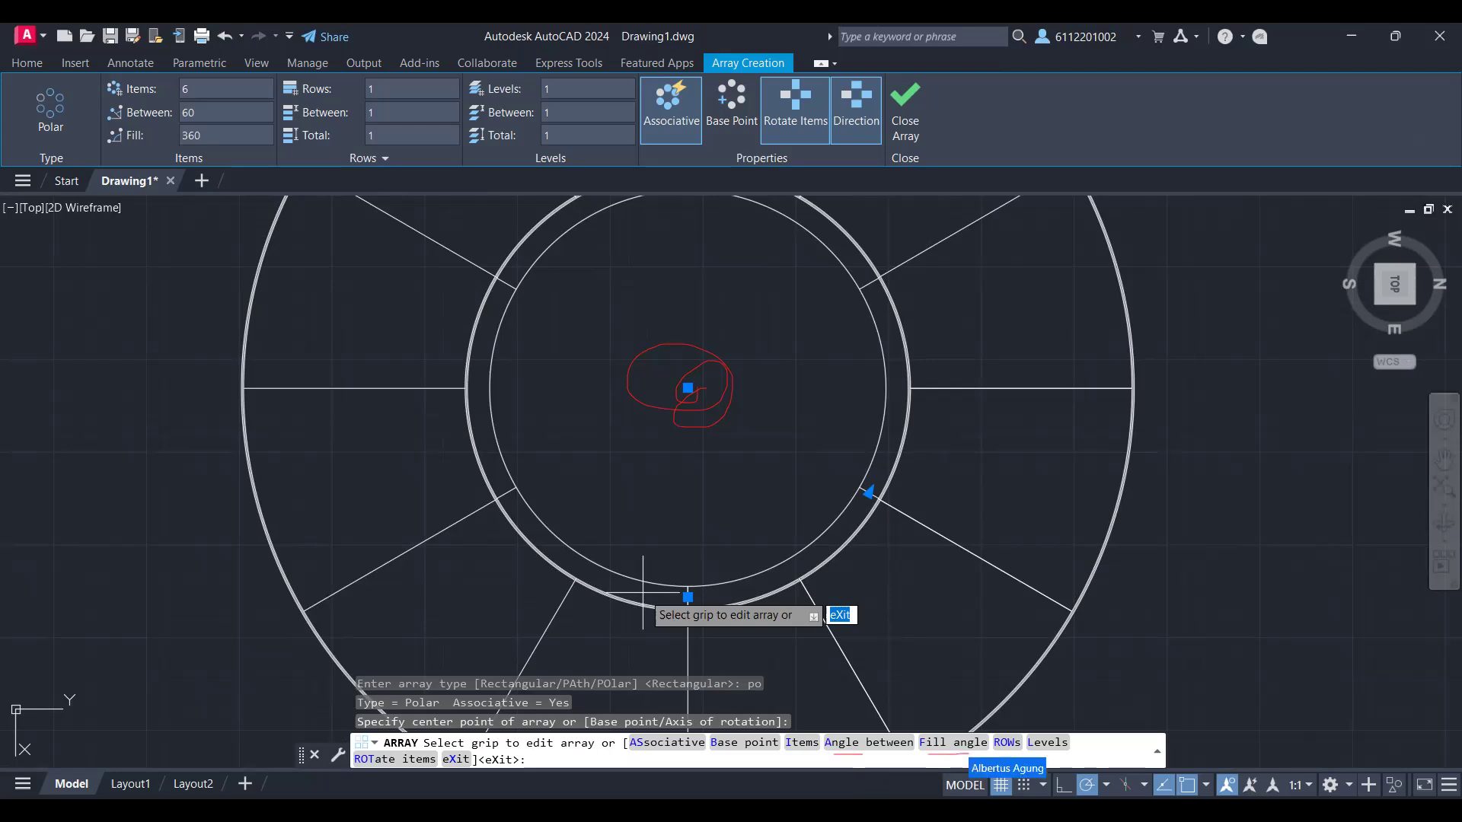
# Step: Set the angle between the polar array's items to 2 degrees
pyautogui.write('f')
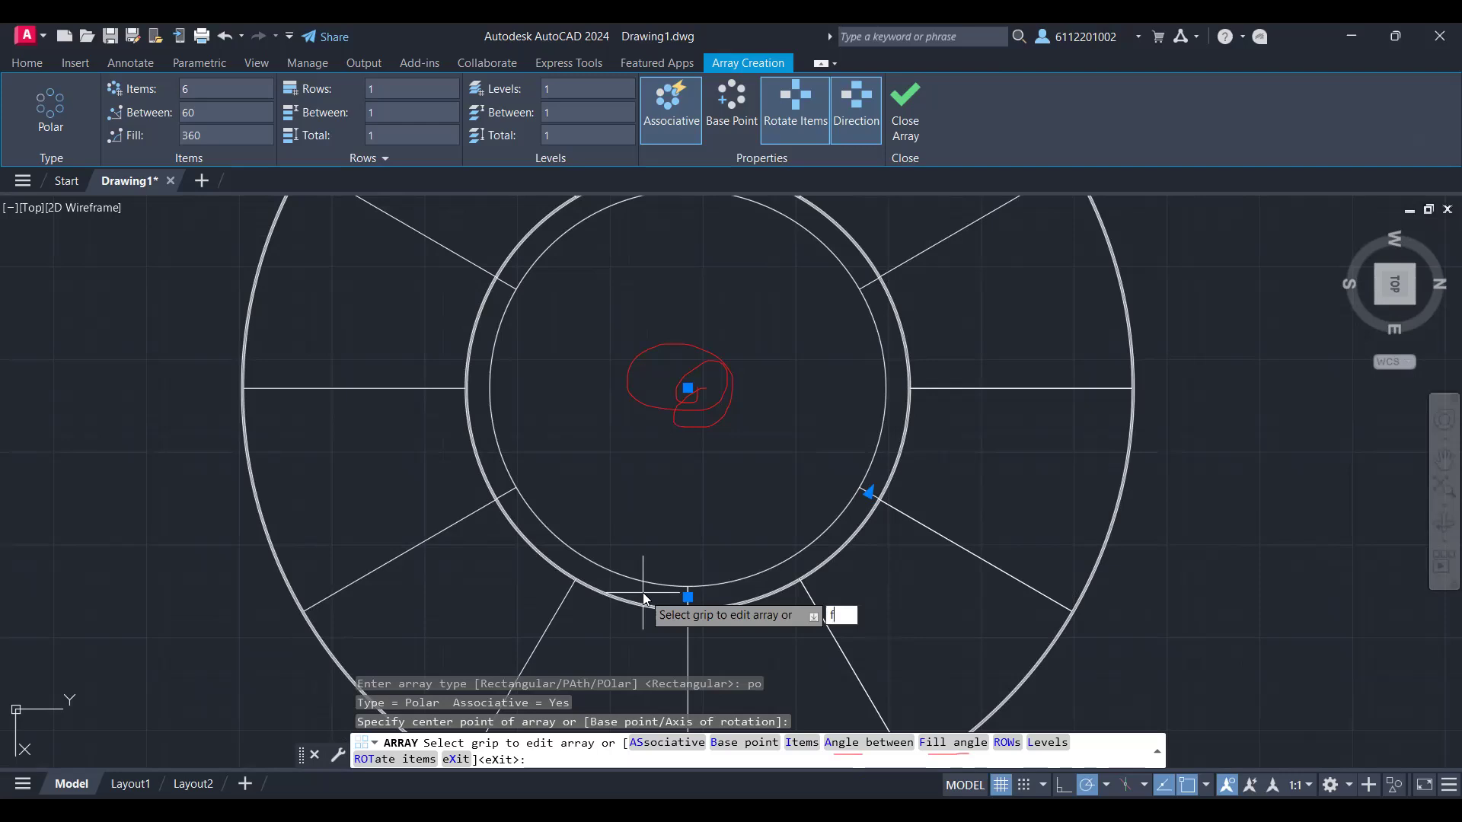
pyautogui.press('BackSpace')
pyautogui.write('a')
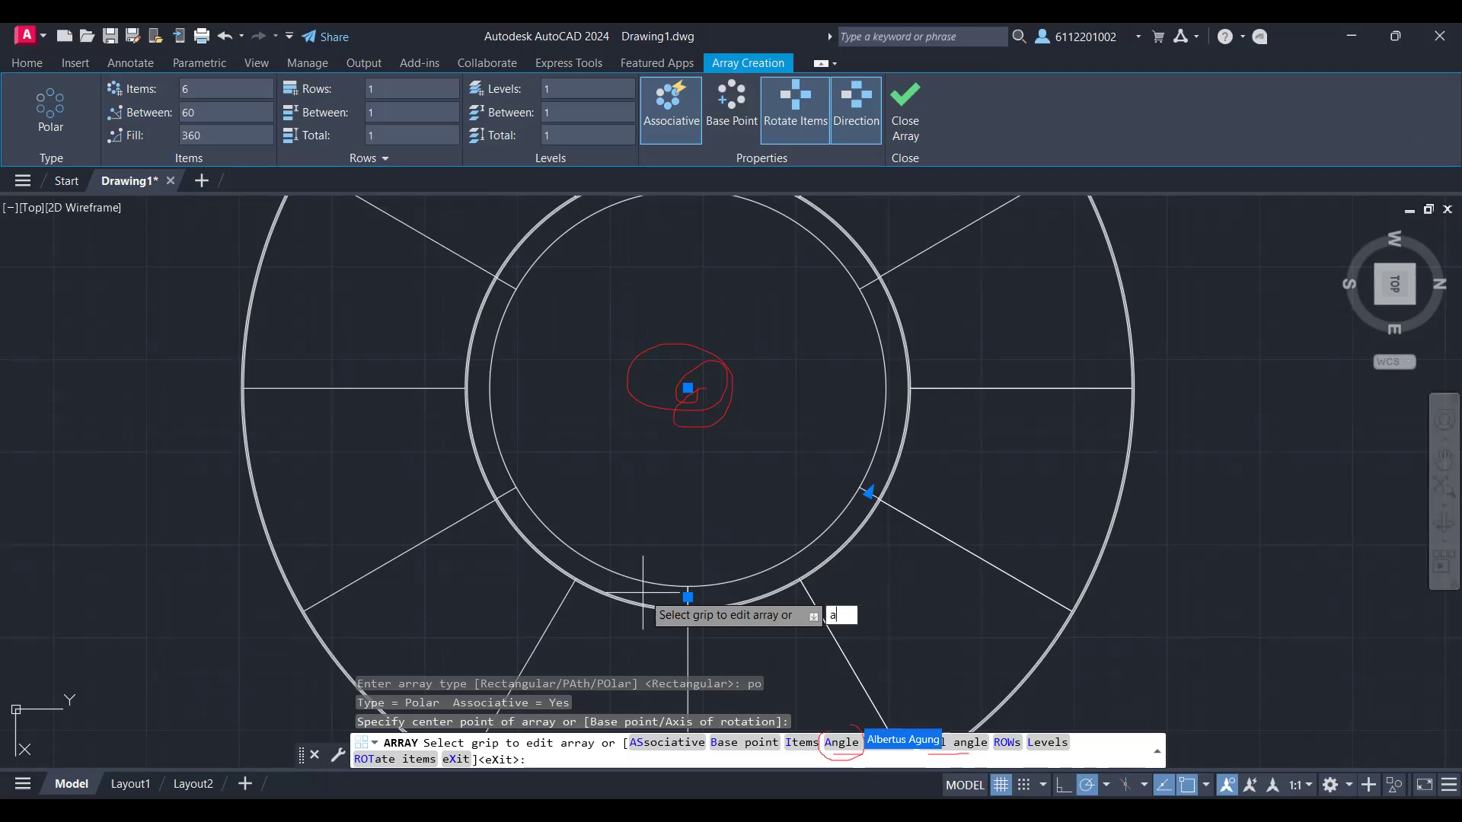
pyautogui.press('Return')
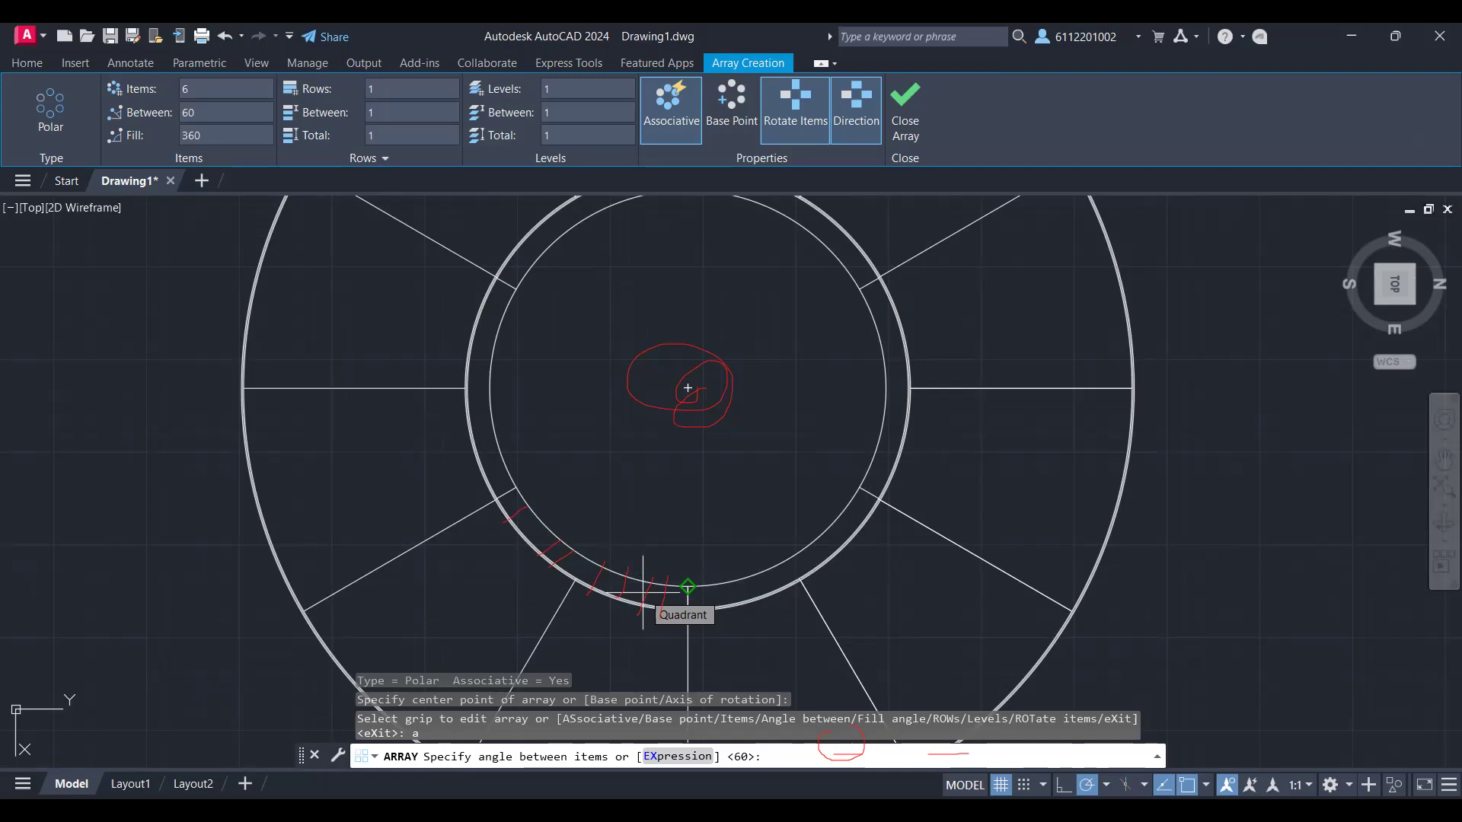
pyautogui.write('2')
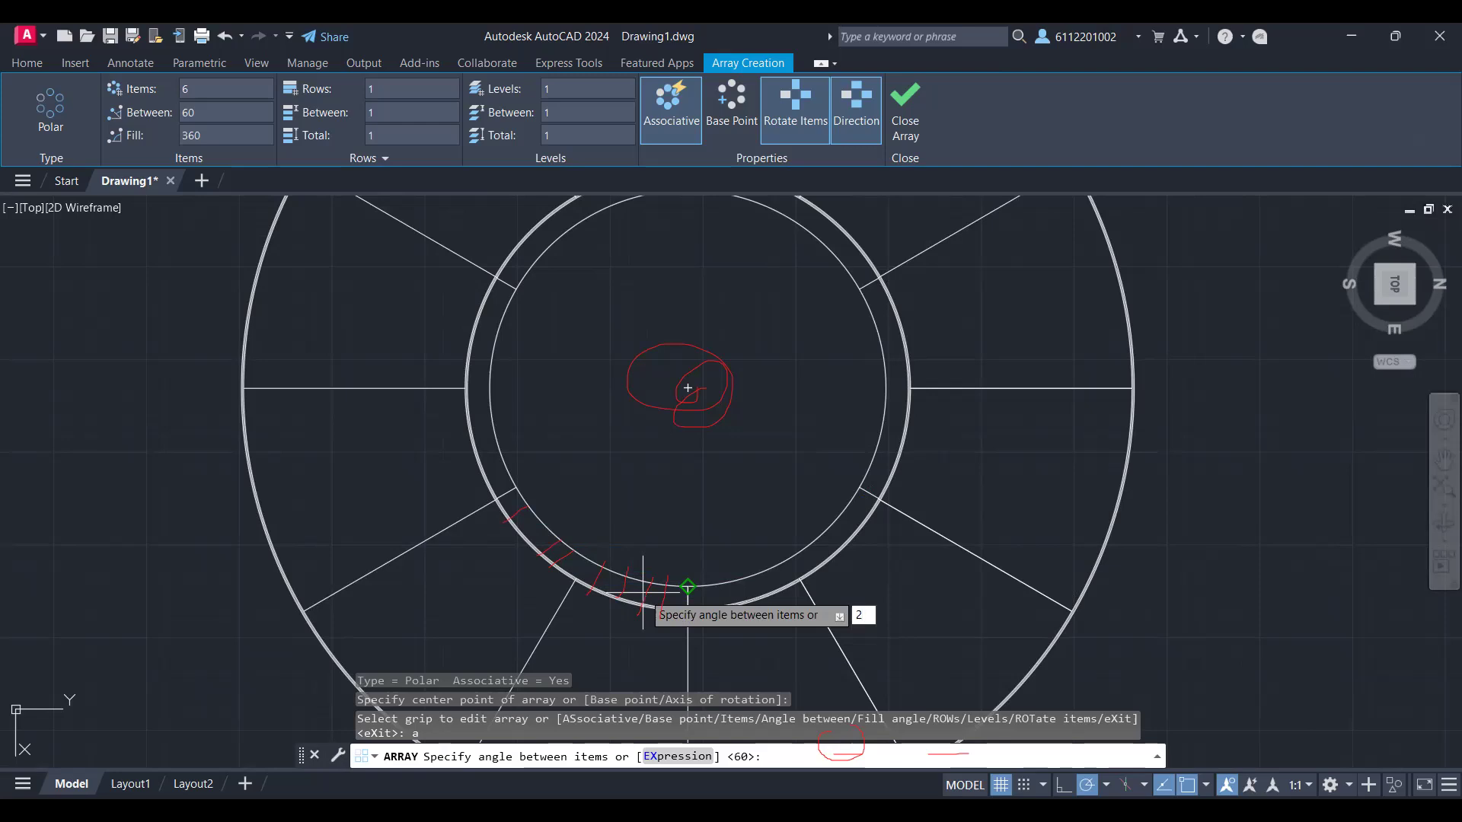
pyautogui.press('Return')
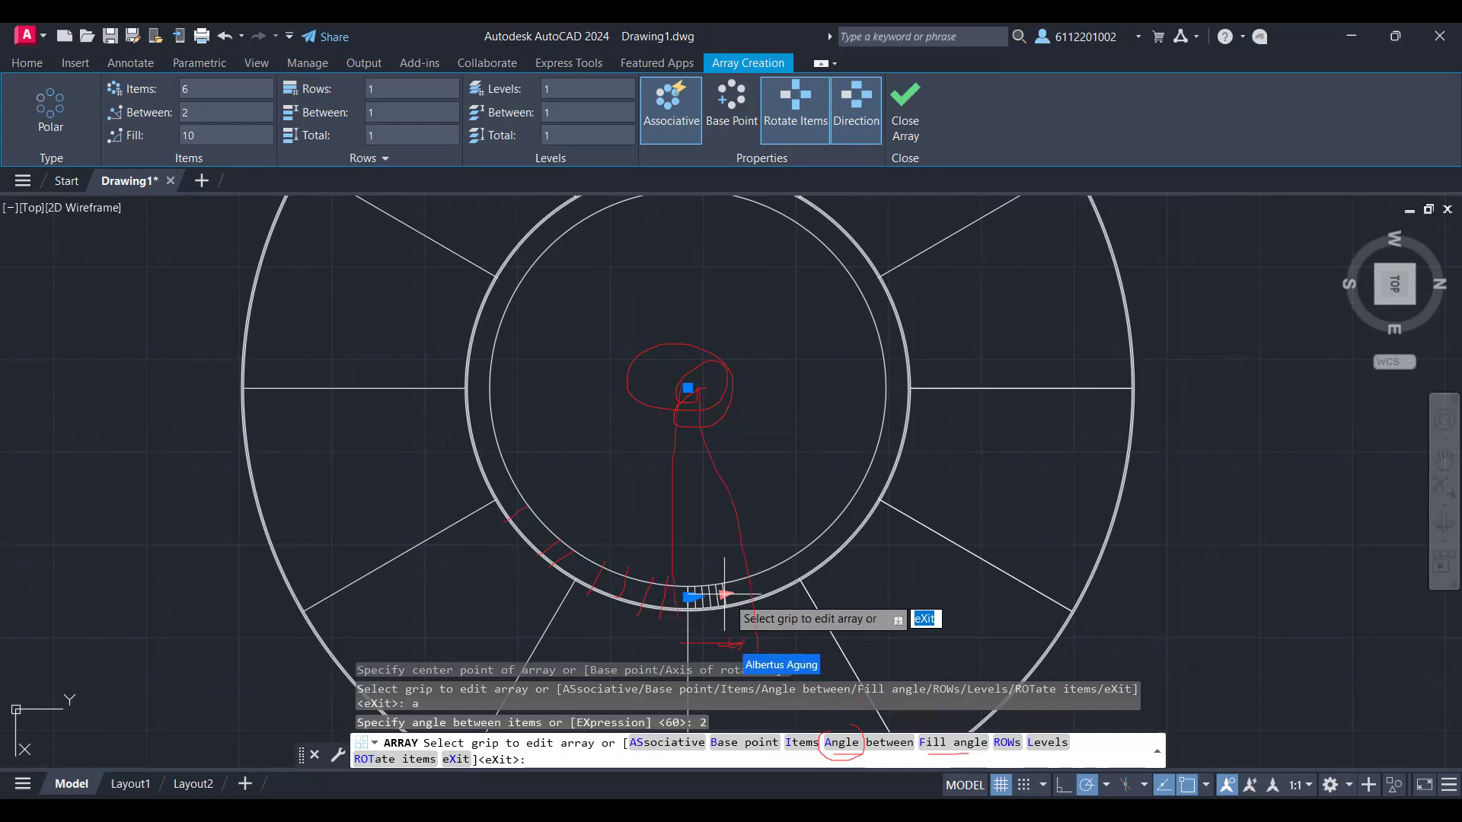
pyautogui.scroll(3, 724, 593)
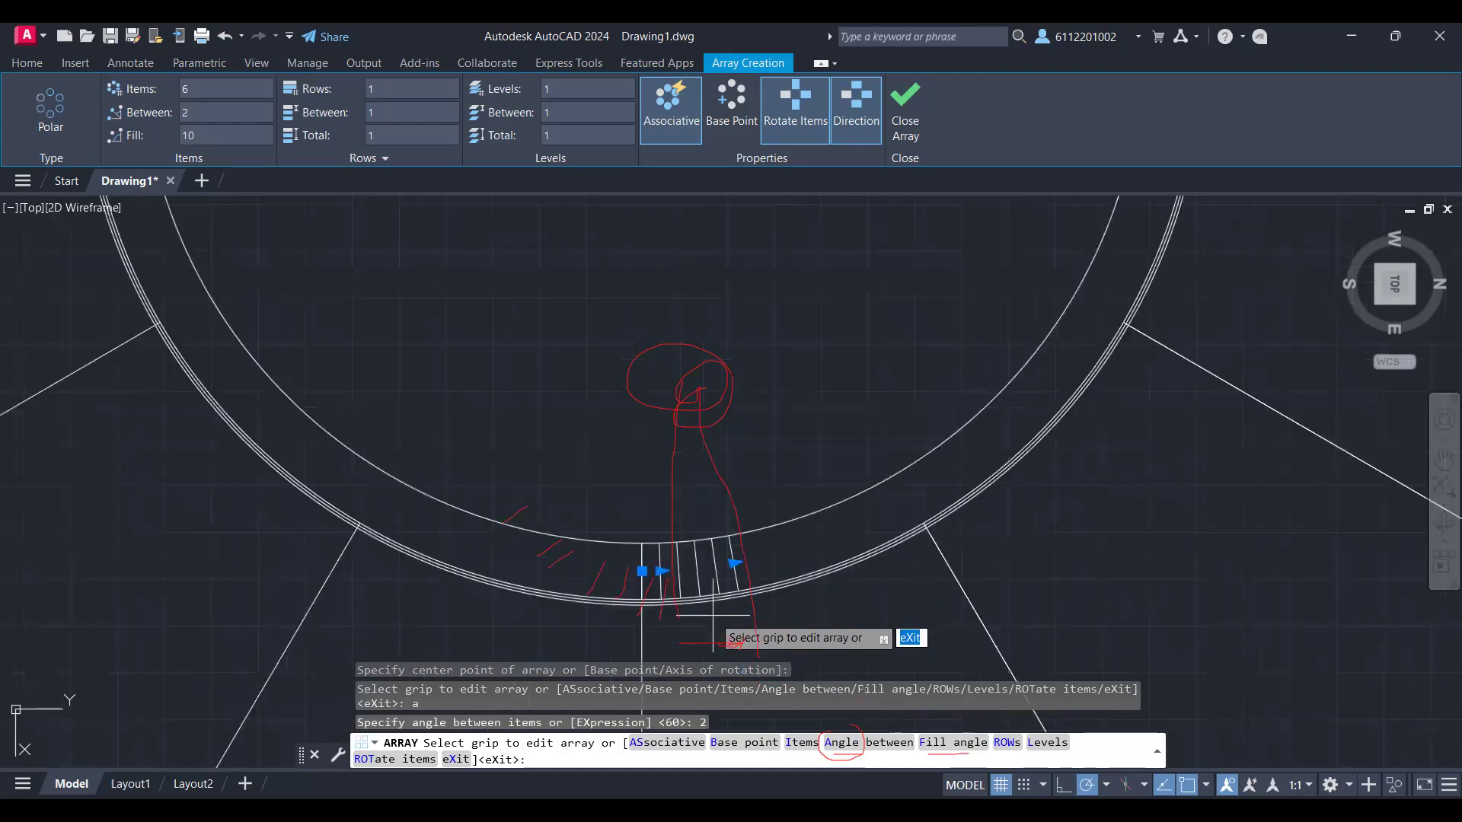
pyautogui.scroll(-3, 713, 615)
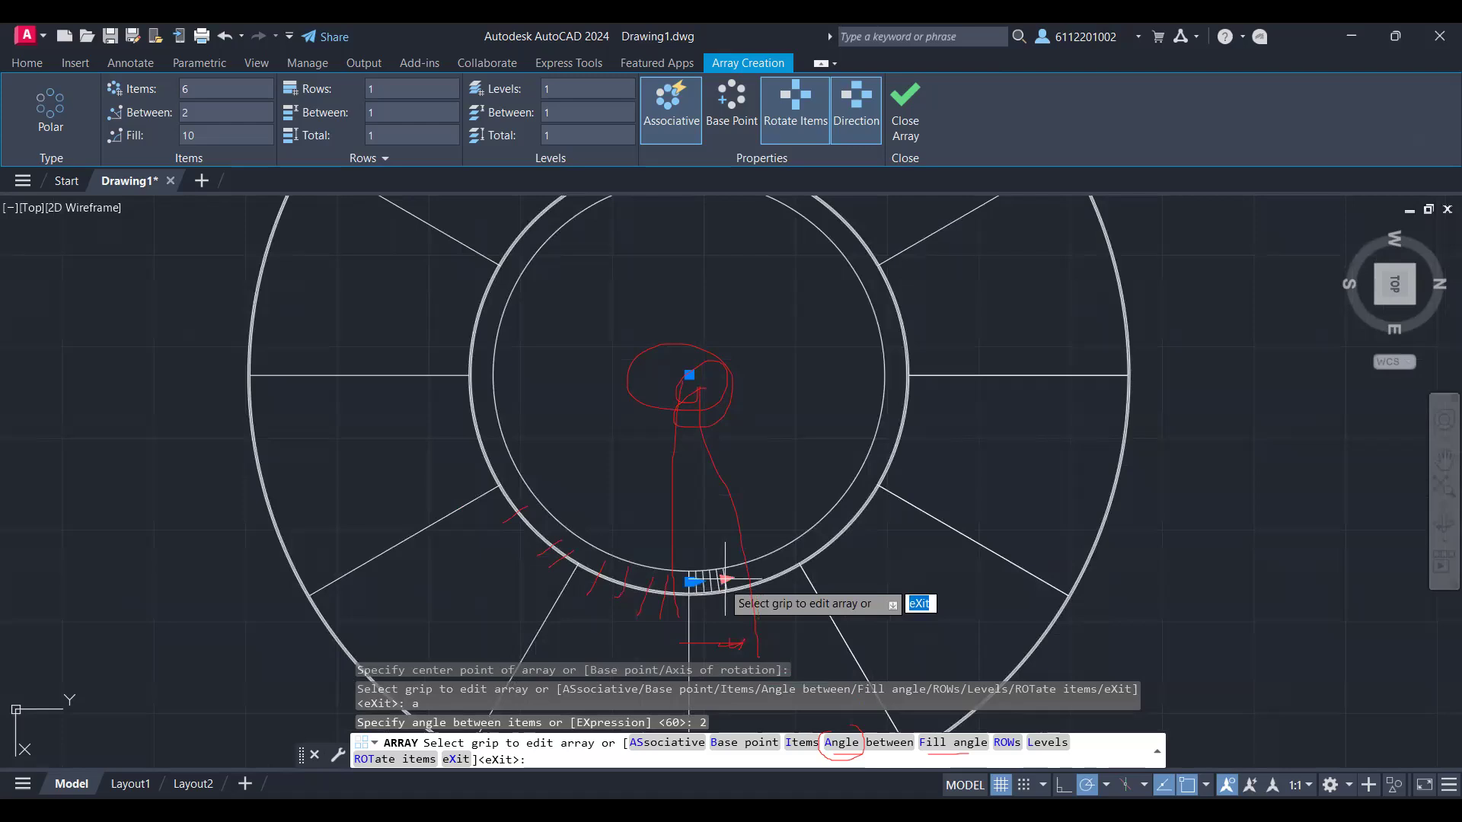
# Step: Set the polar array's item count to 40 and finish the array
pyautogui.click(725, 579)
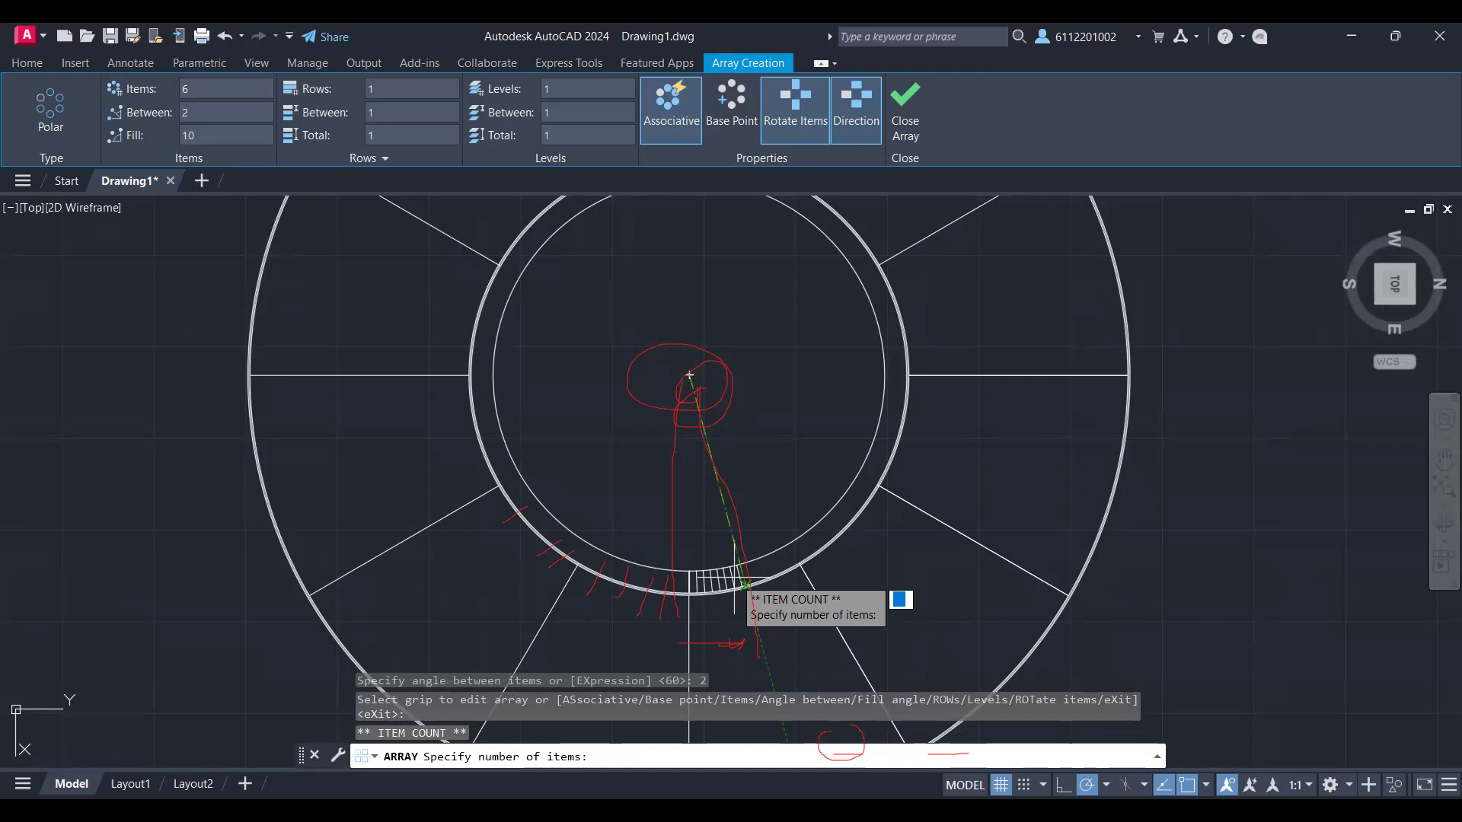
pyautogui.write('40')
pyautogui.press('Return')
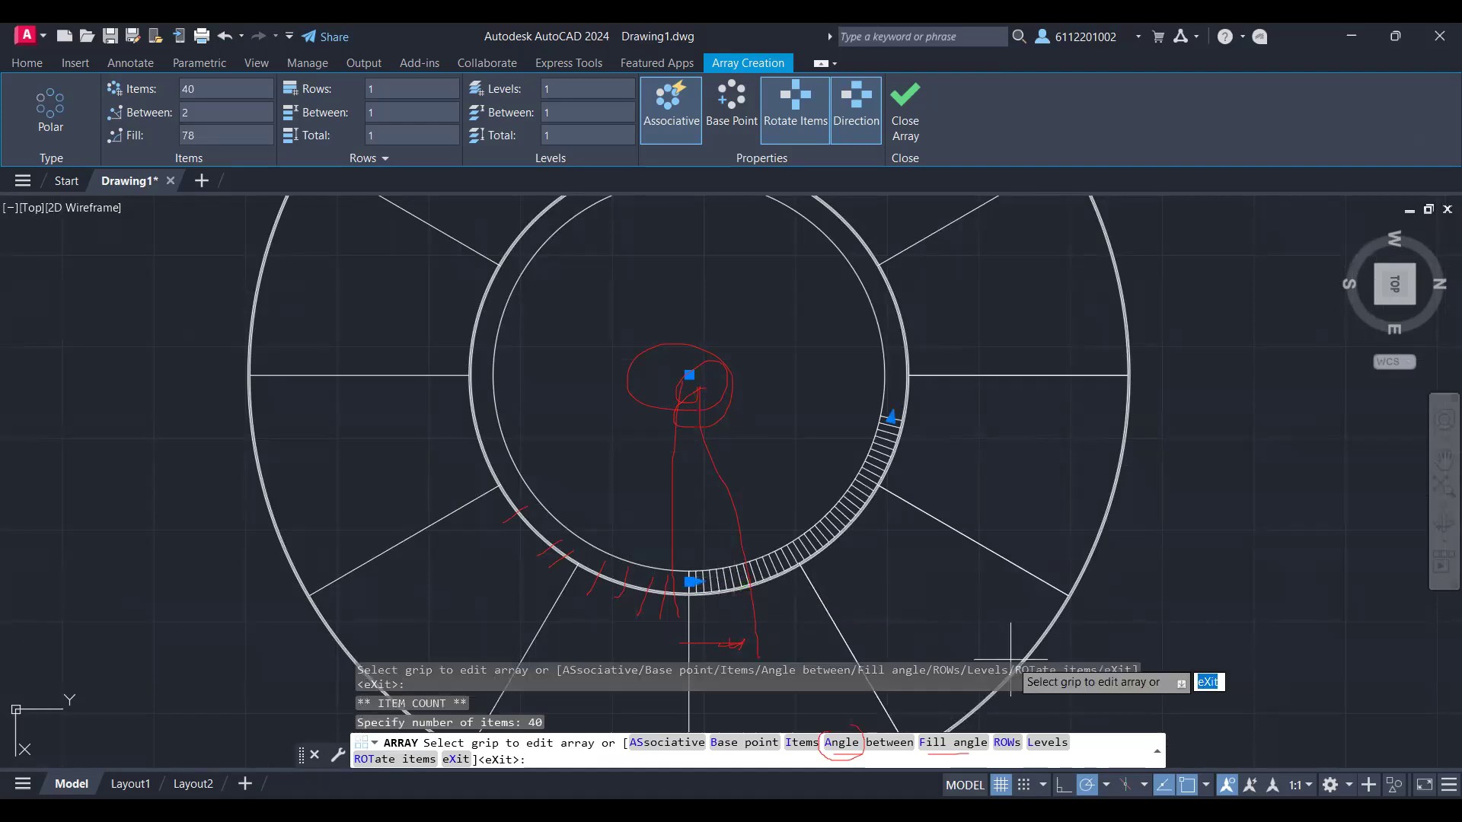
pyautogui.scroll(2, 879, 580)
pyautogui.scroll(-2, 884, 577)
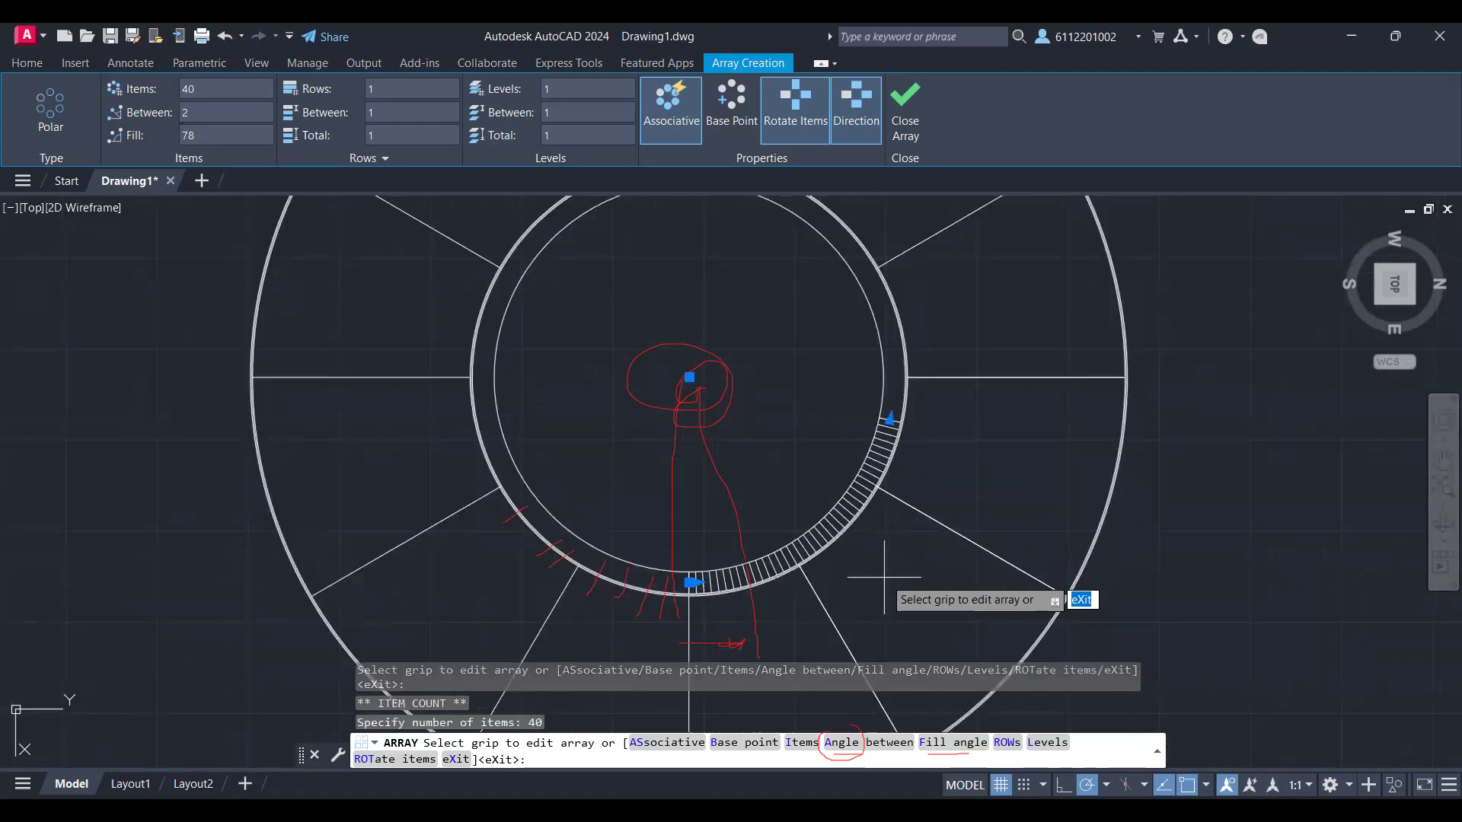
pyautogui.press('Return')
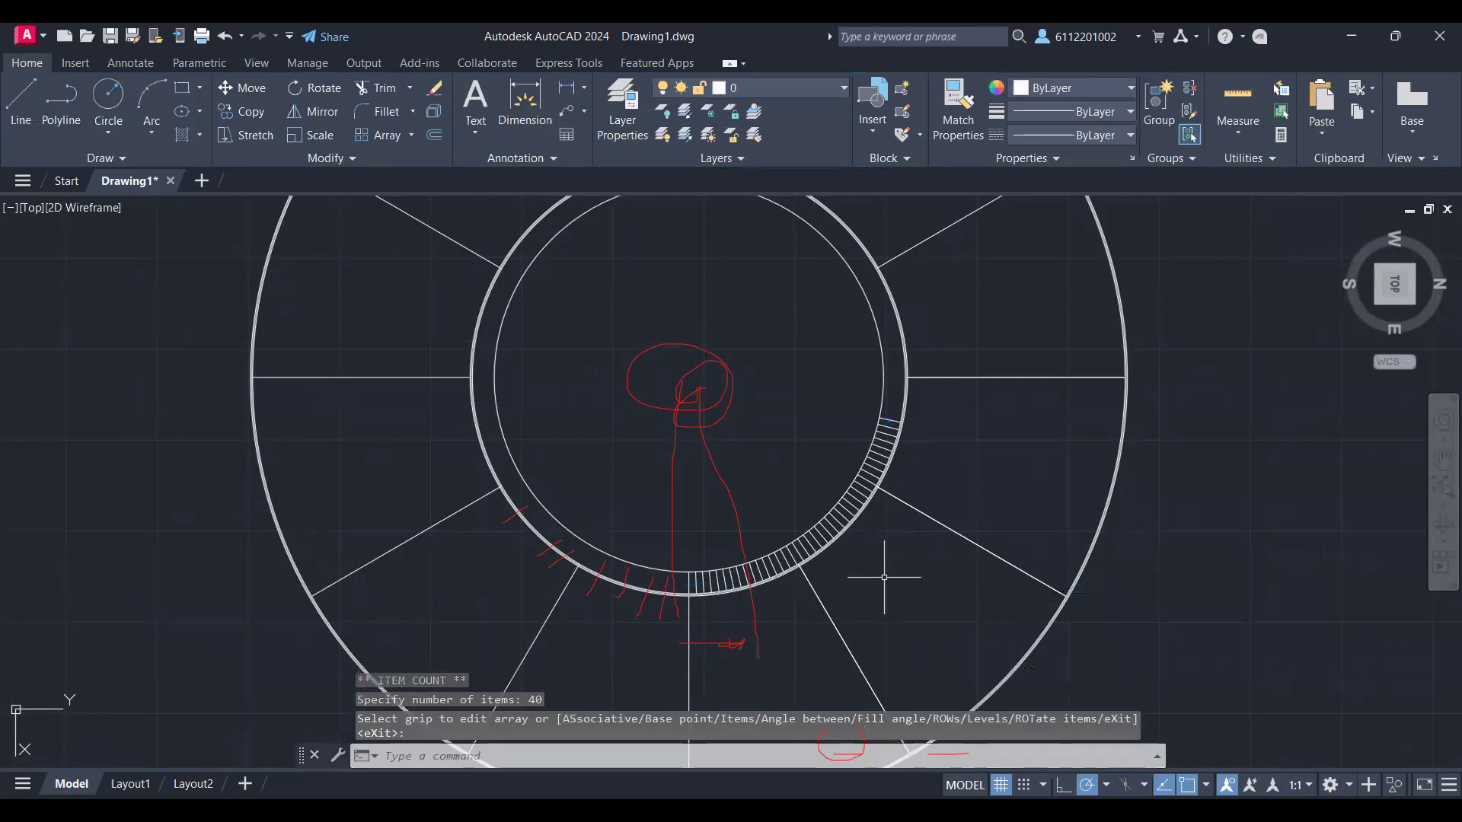
# Step: Dimension the spacing between the first two arrayed lines at their endpoints on the innermost circle
pyautogui.scroll(-1, 767, 399)
pyautogui.scroll(1, 766, 402)
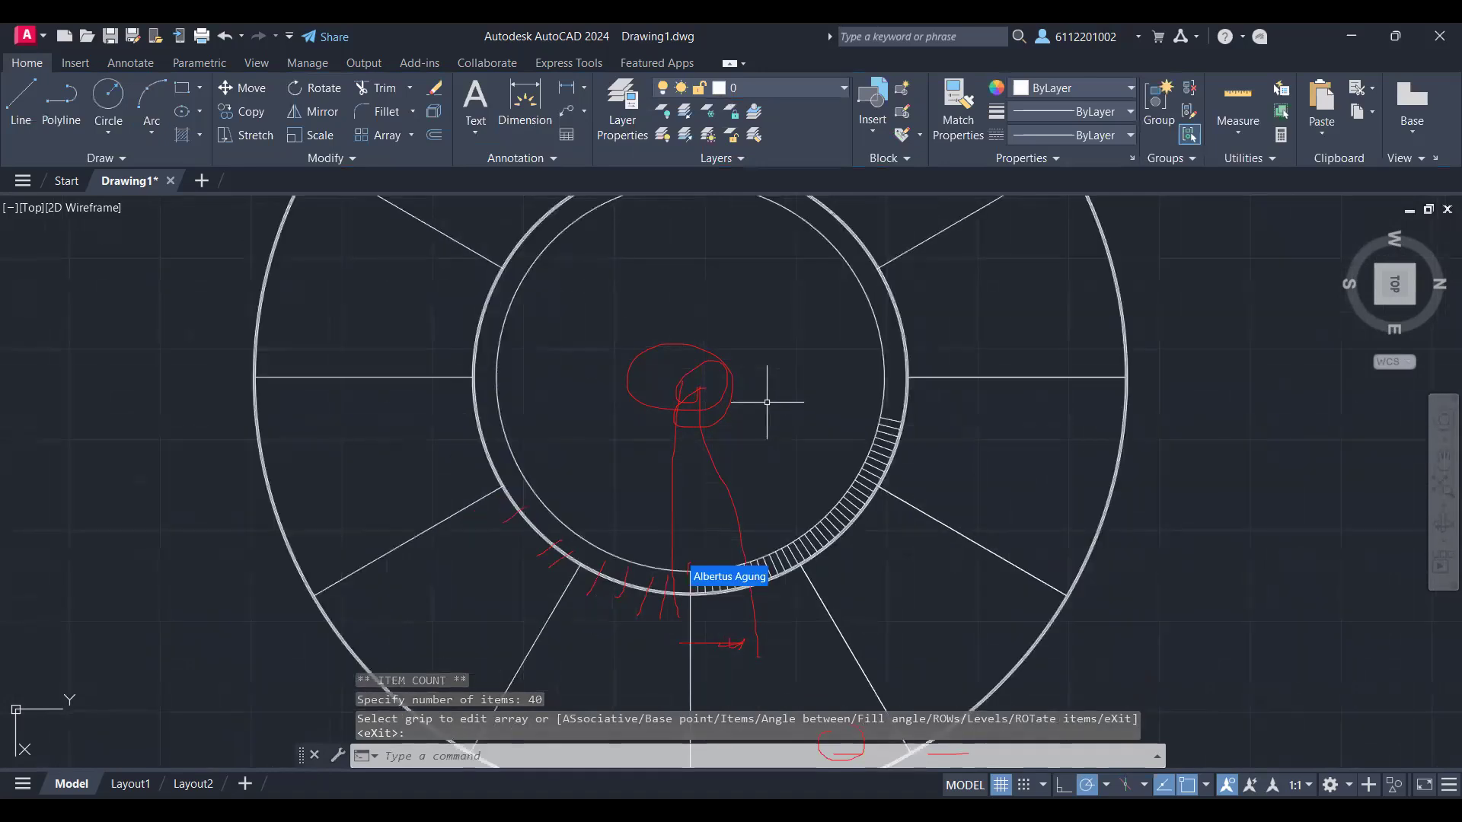
pyautogui.scroll(2, 791, 496)
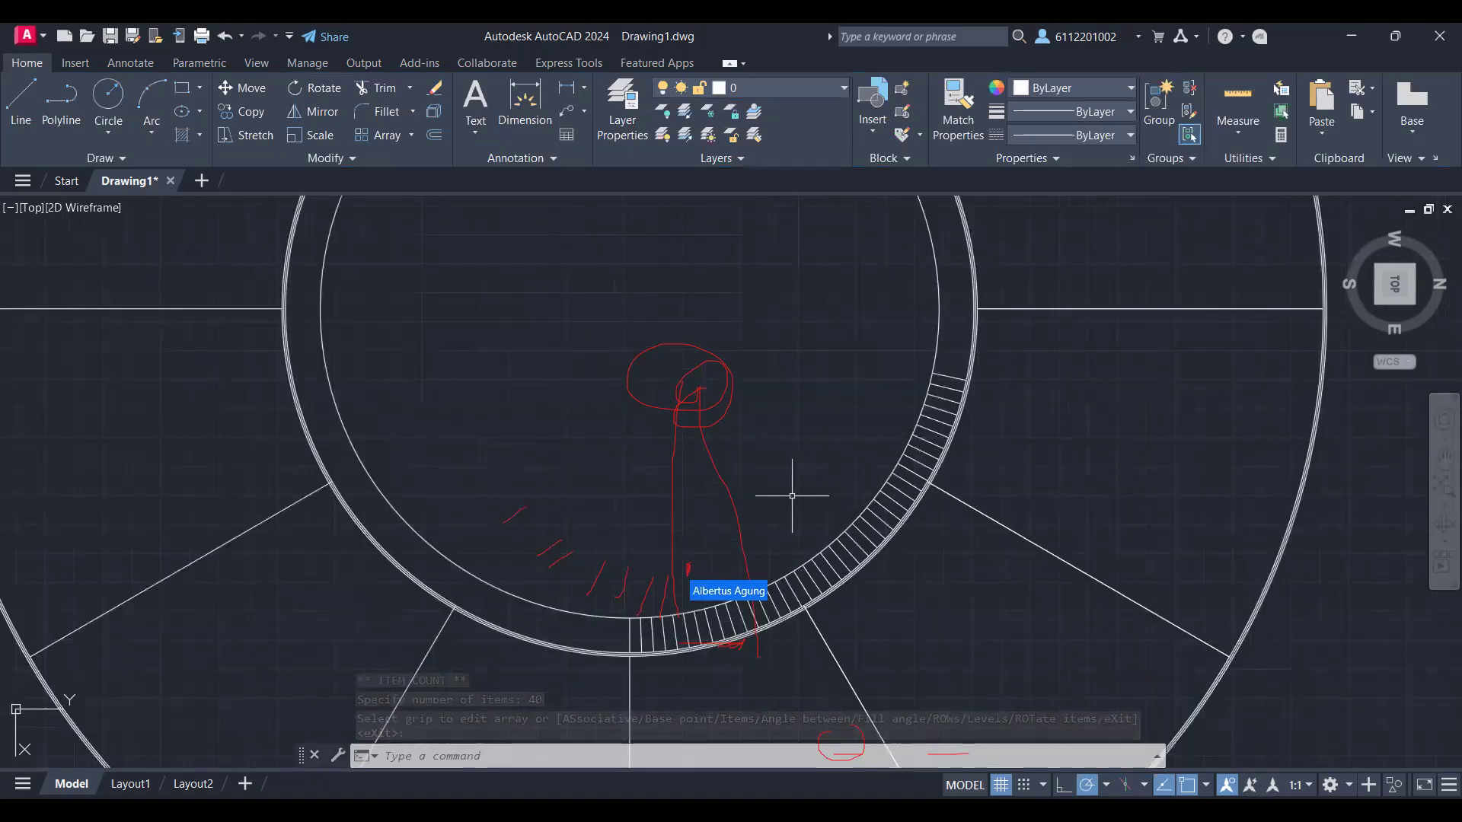
pyautogui.scroll(-2, 792, 495)
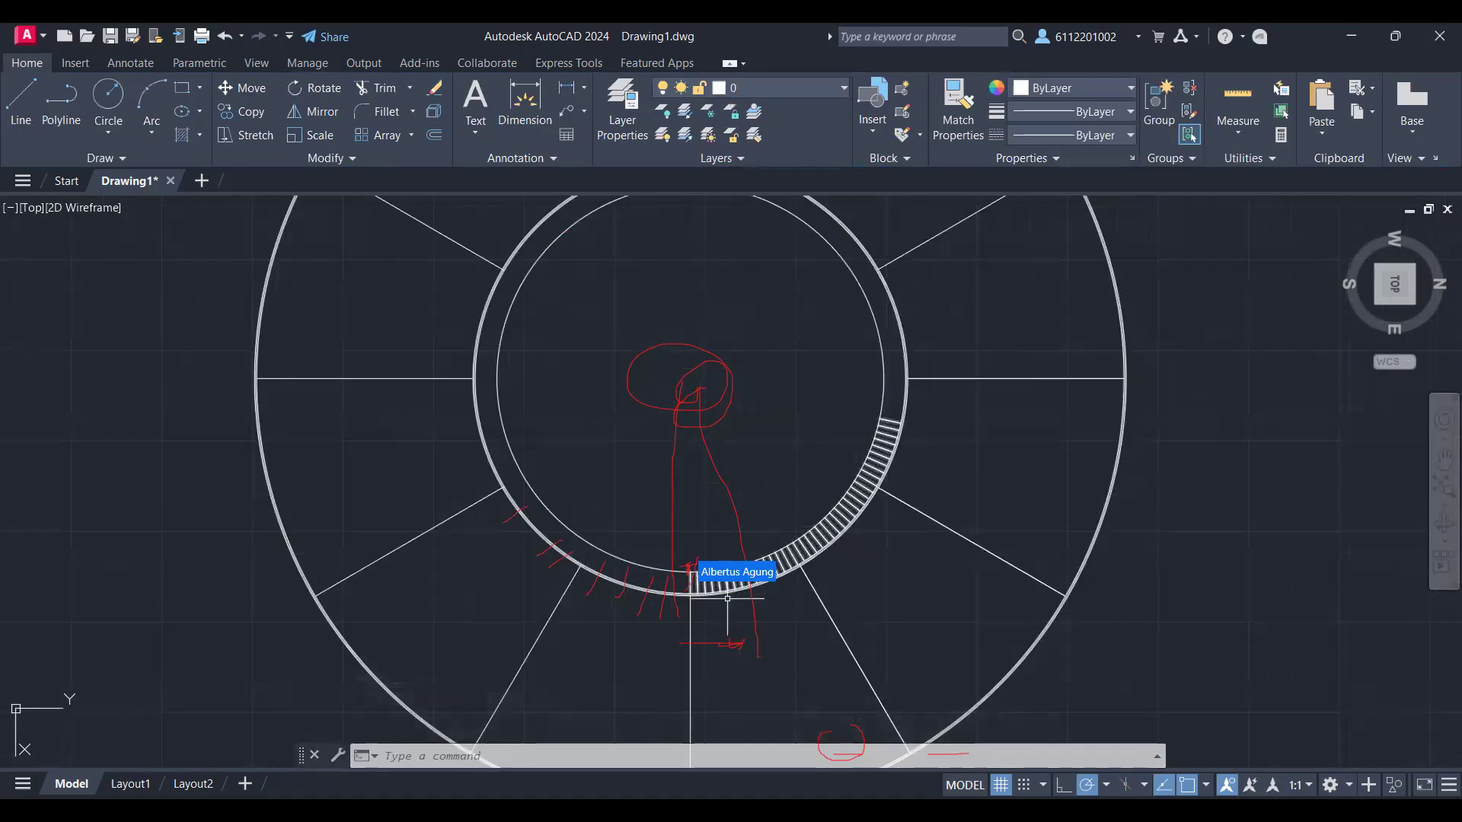
pyautogui.scroll(6, 727, 599)
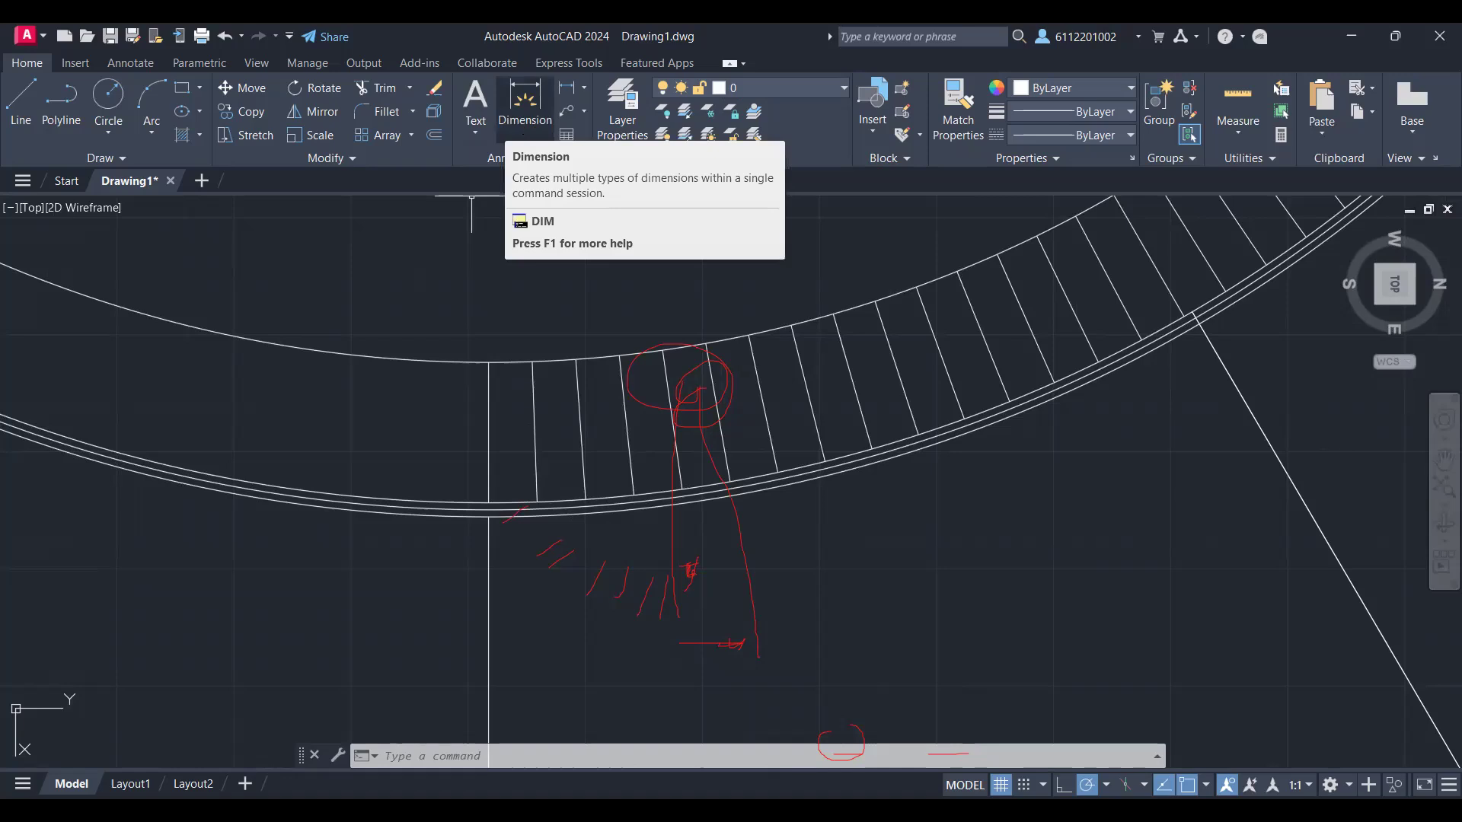
pyautogui.click(524, 103)
pyautogui.click(532, 361)
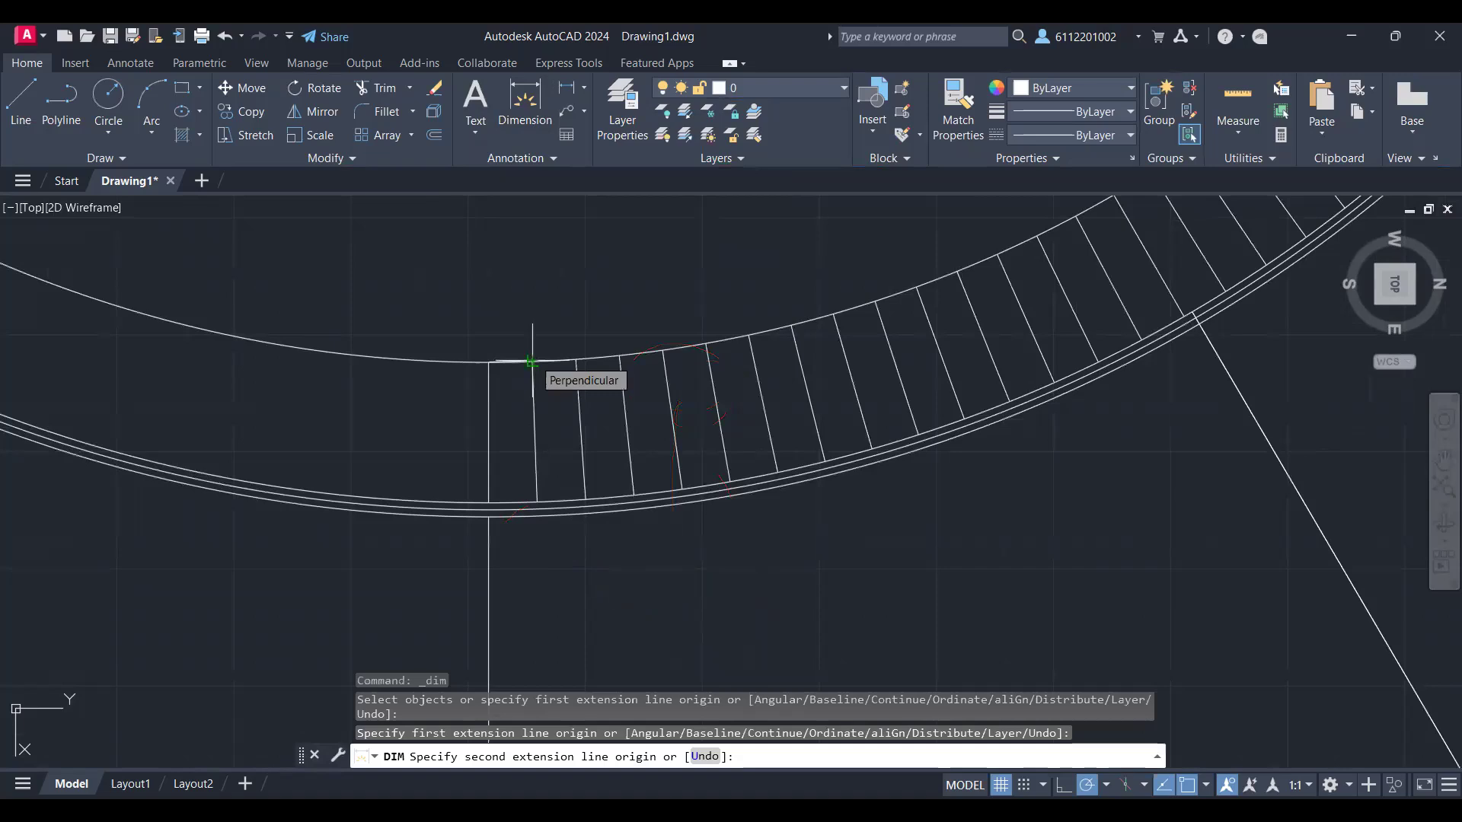
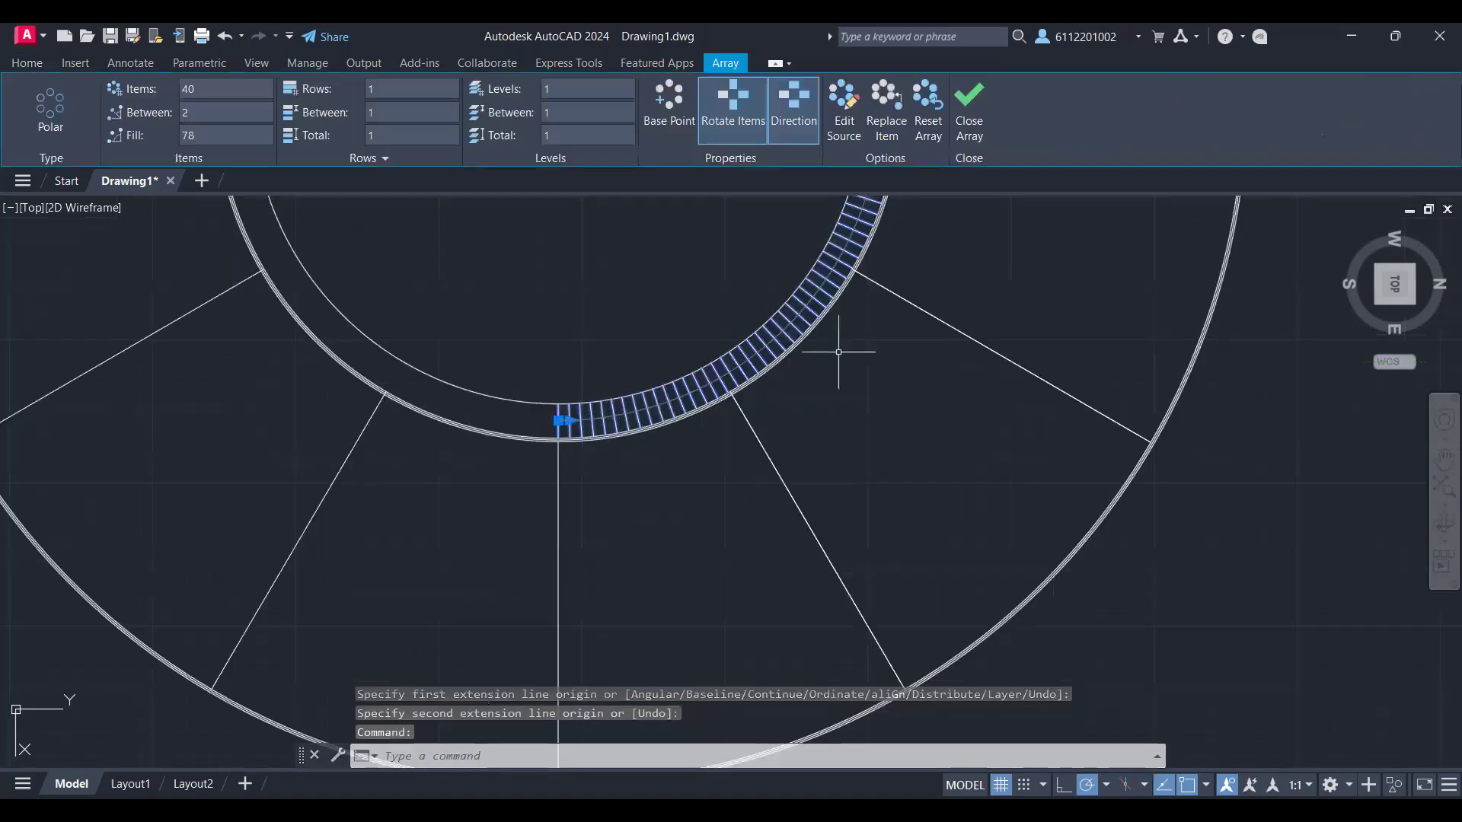
# Step: Try to set the angle between the polar array's items to 1,5 degrees
pyautogui.moveTo(929, 353); pyautogui.dragTo(815, 537, button='middle')
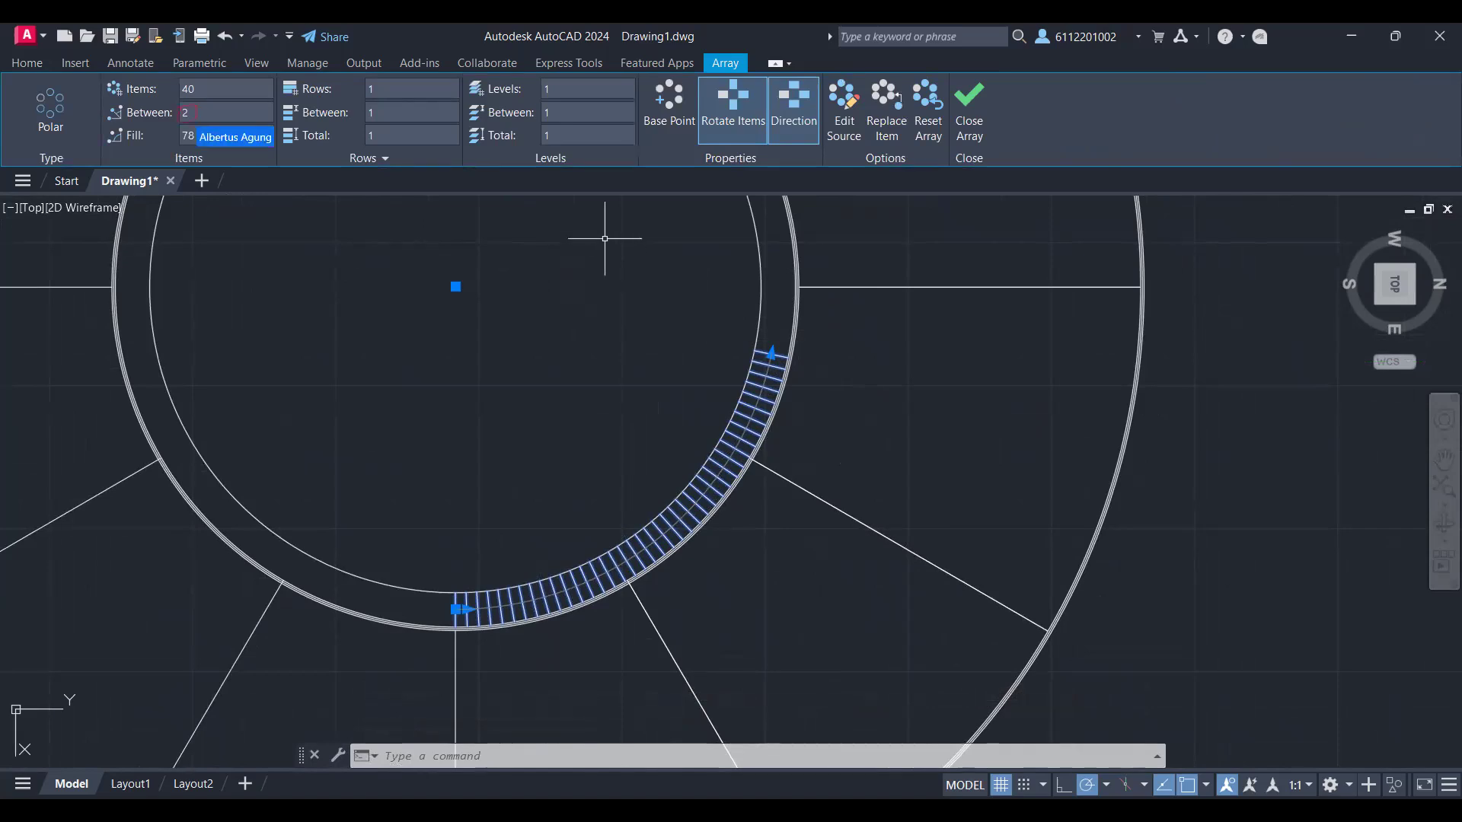
pyautogui.click(203, 113)
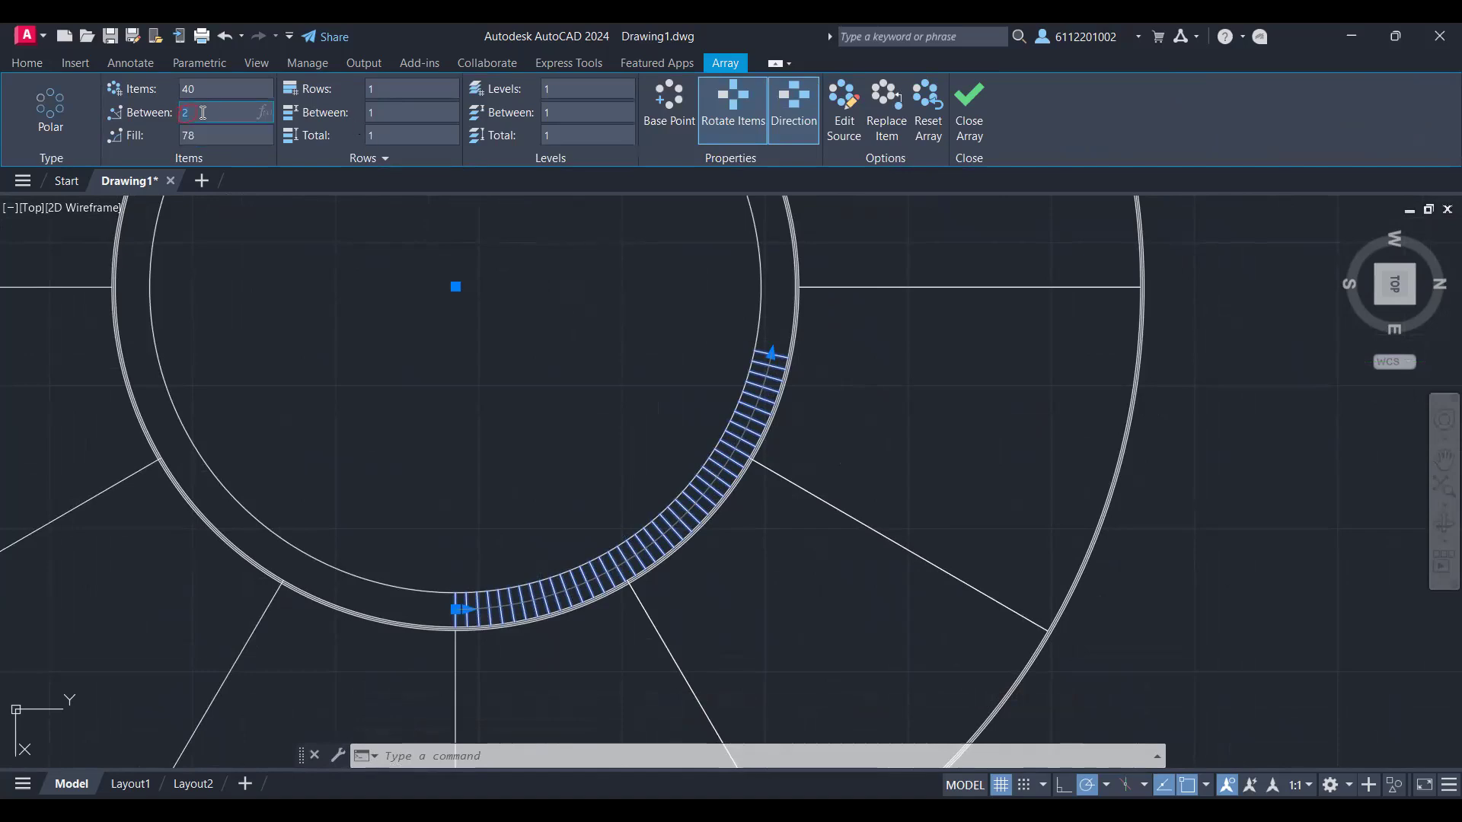
pyautogui.write('1,5')
pyautogui.press('Return')
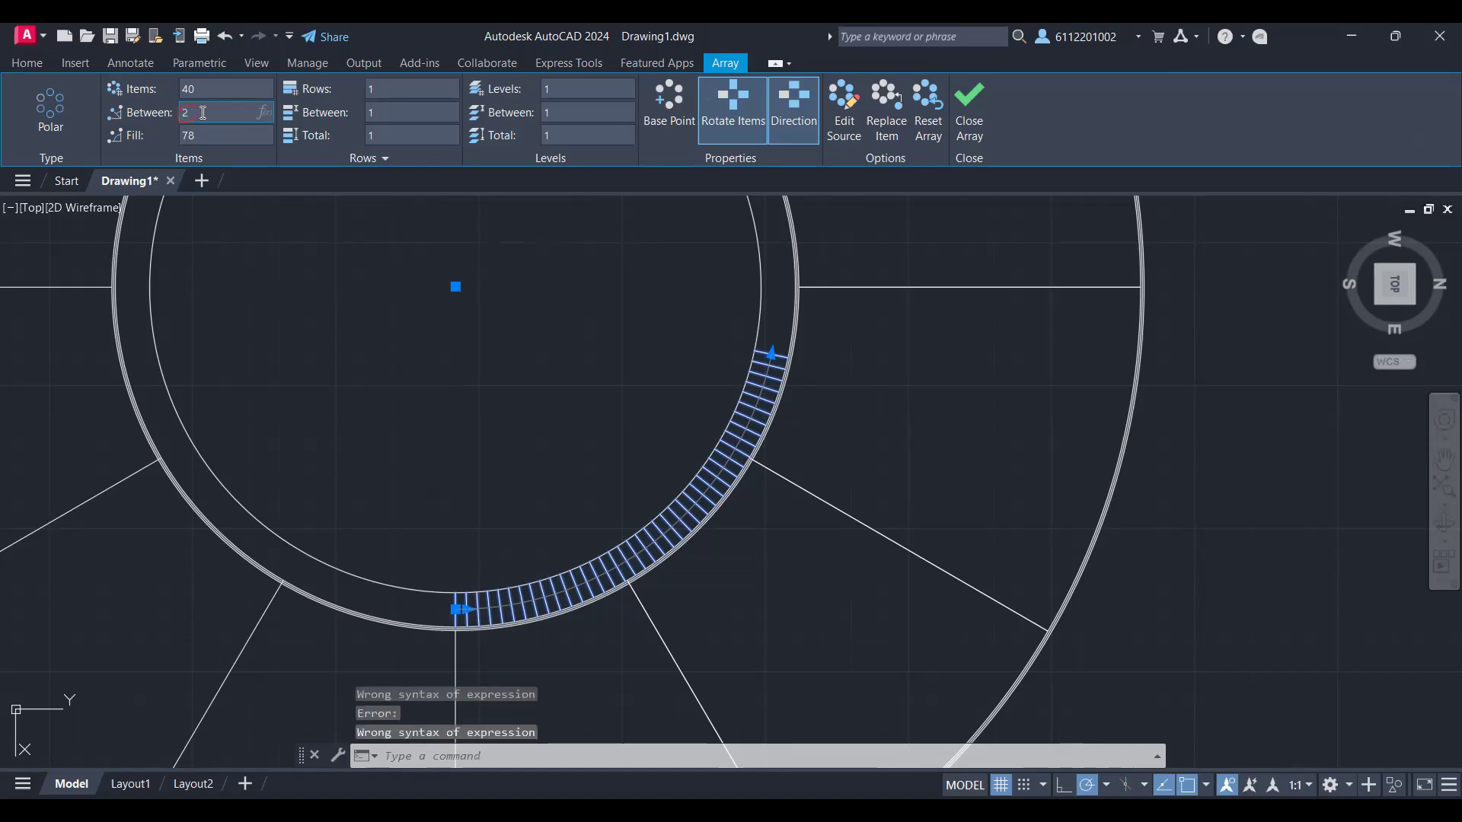
pyautogui.write('1')
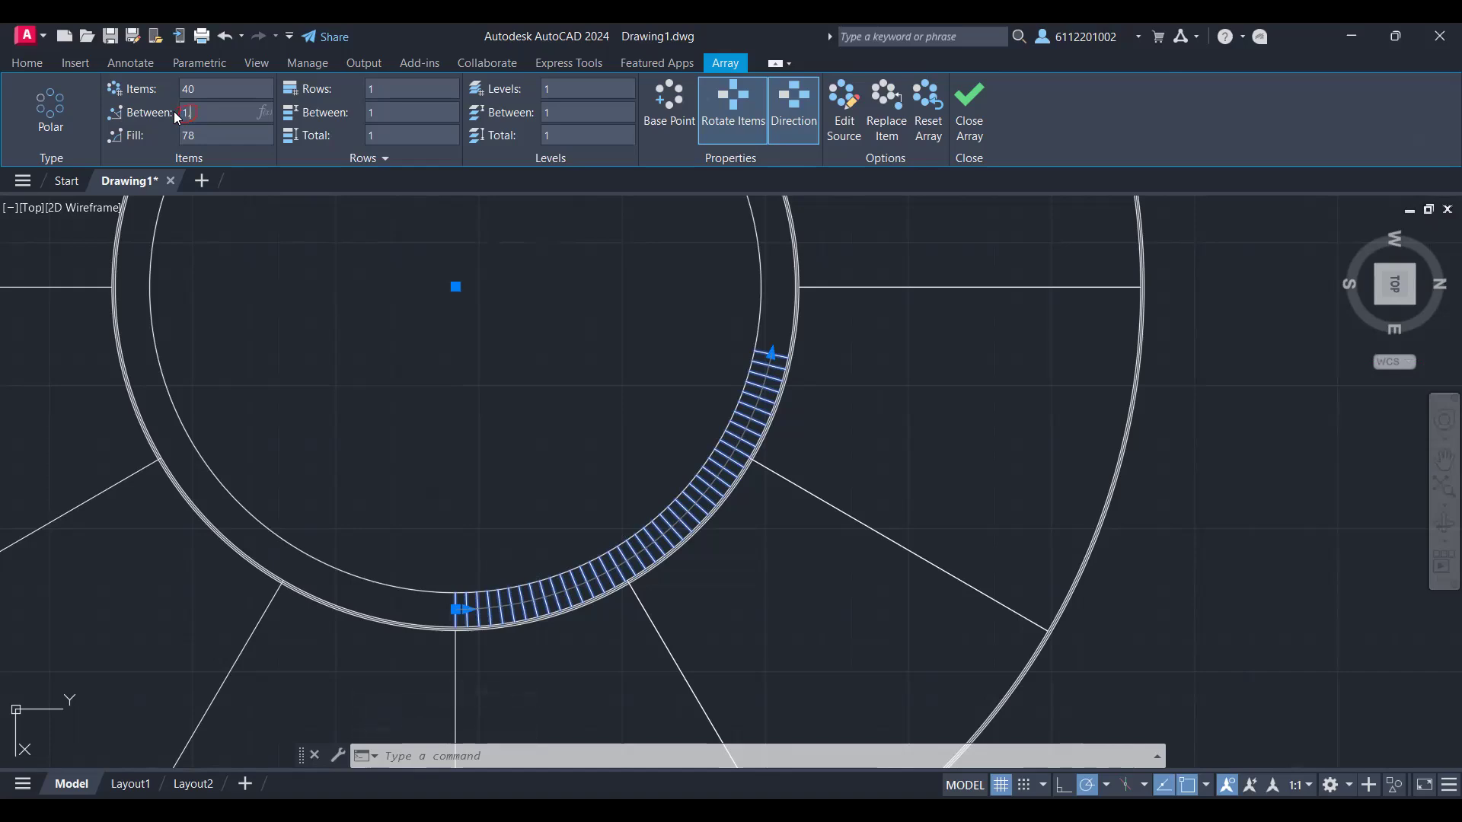
pyautogui.press('BackSpace')
pyautogui.press('BackSpace')
# Step: Set the polar array of short lines to 10 items with 2 degrees between them and finish editing it
pyautogui.scroll(-4, 563, 364)
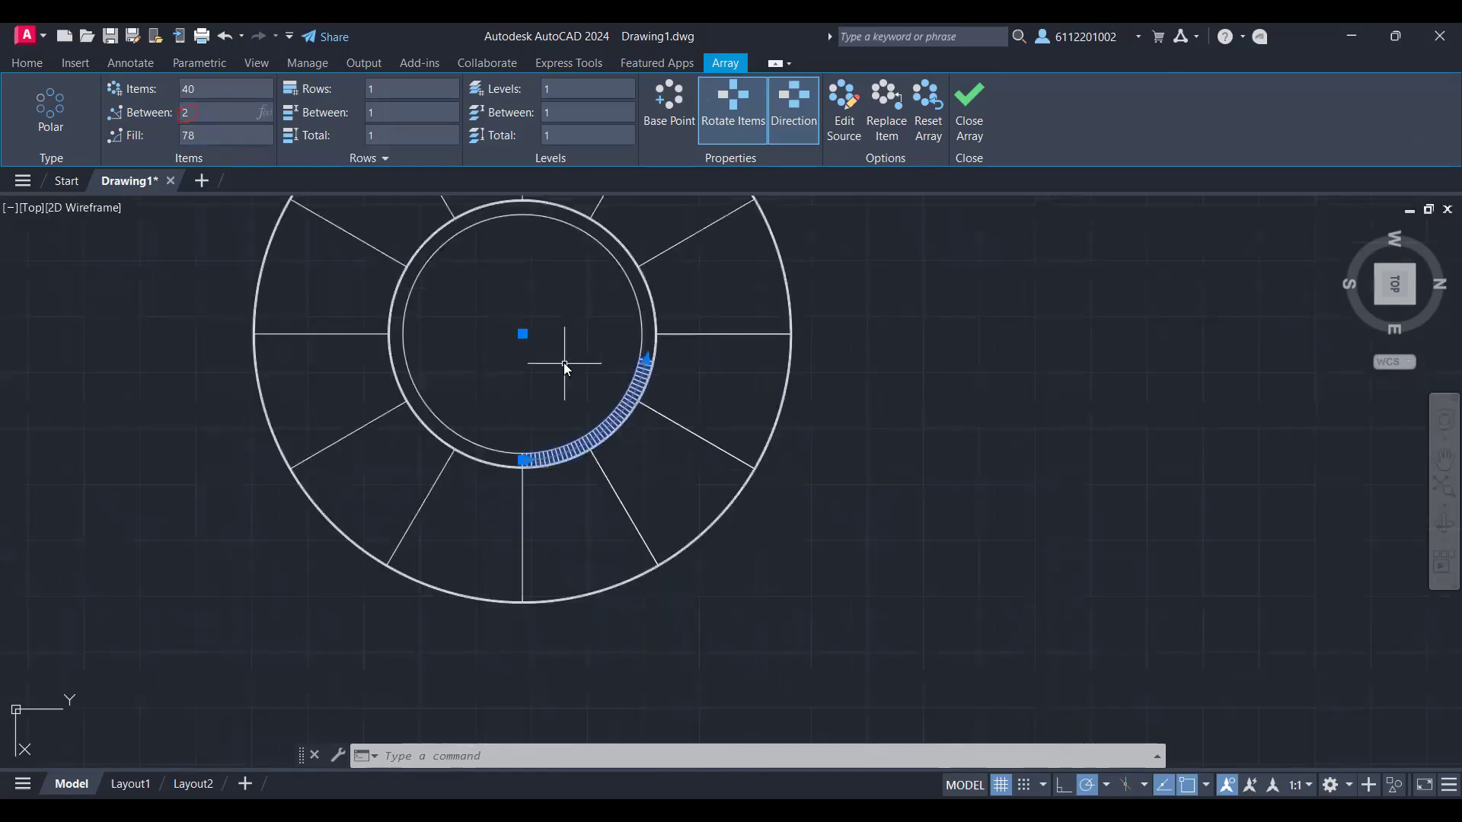
pyautogui.scroll(2, 563, 362)
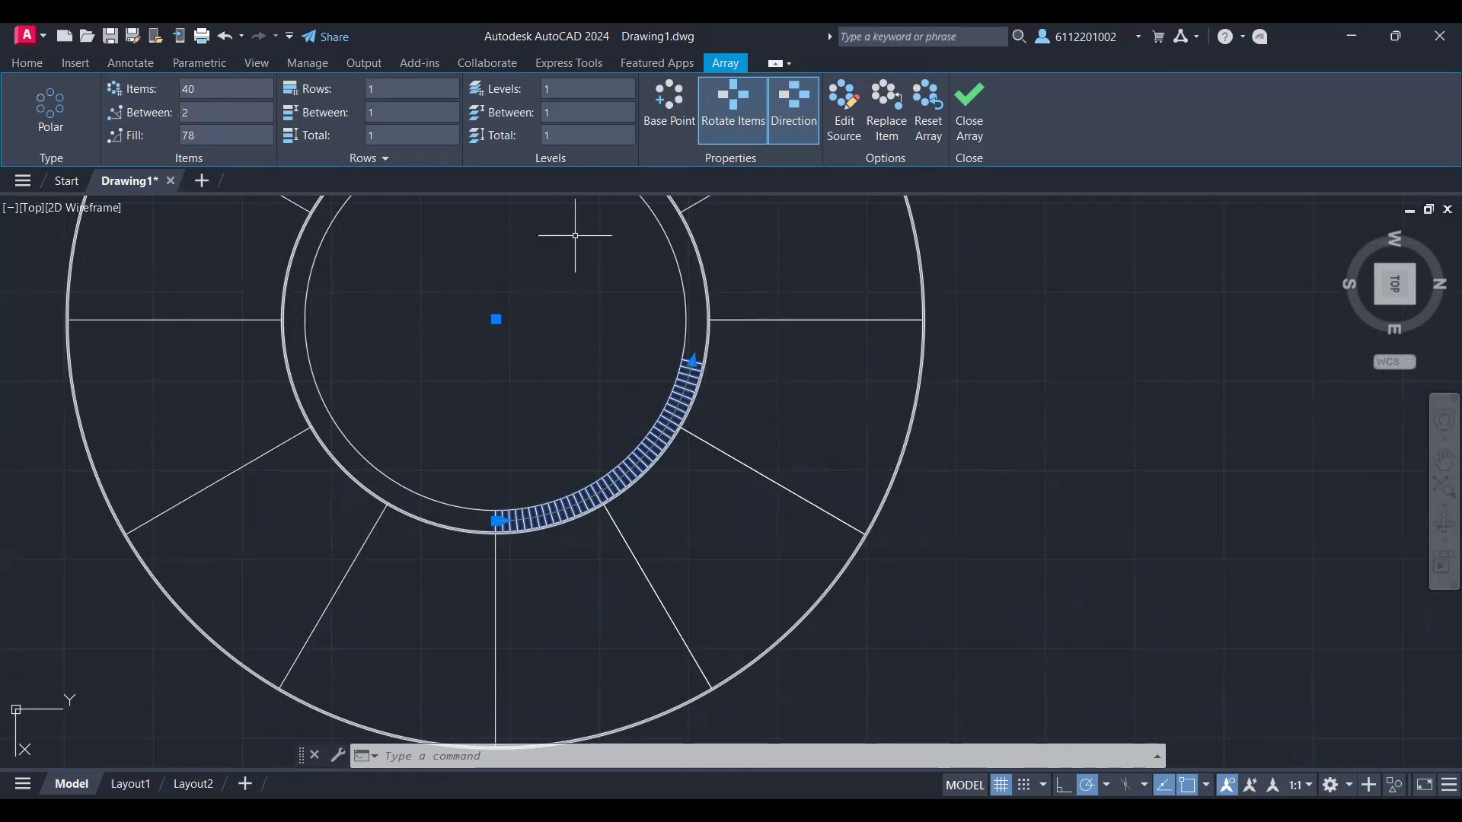
pyautogui.scroll(4, 575, 432)
pyautogui.scroll(-2, 576, 432)
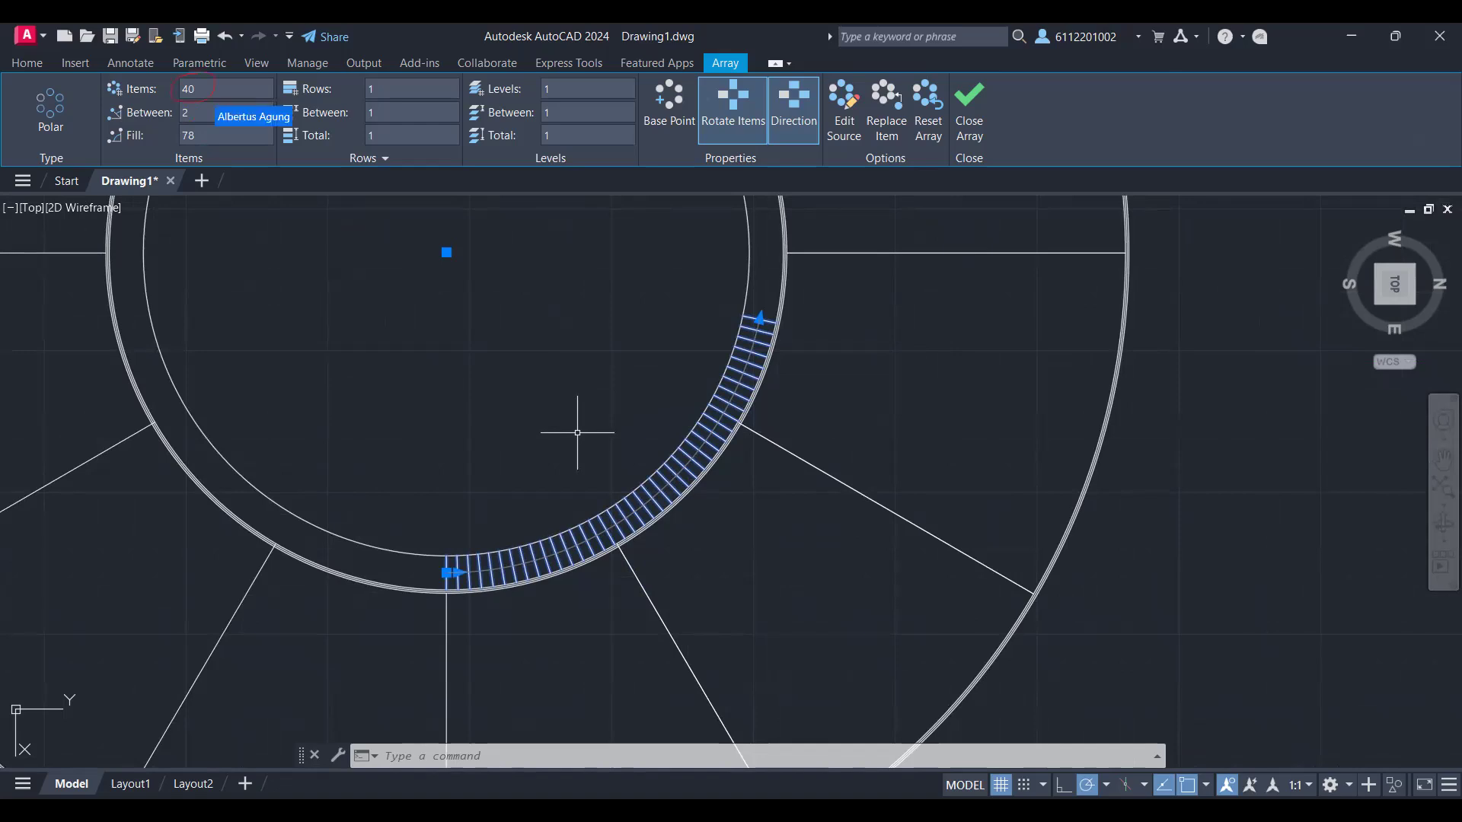
pyautogui.click(214, 89)
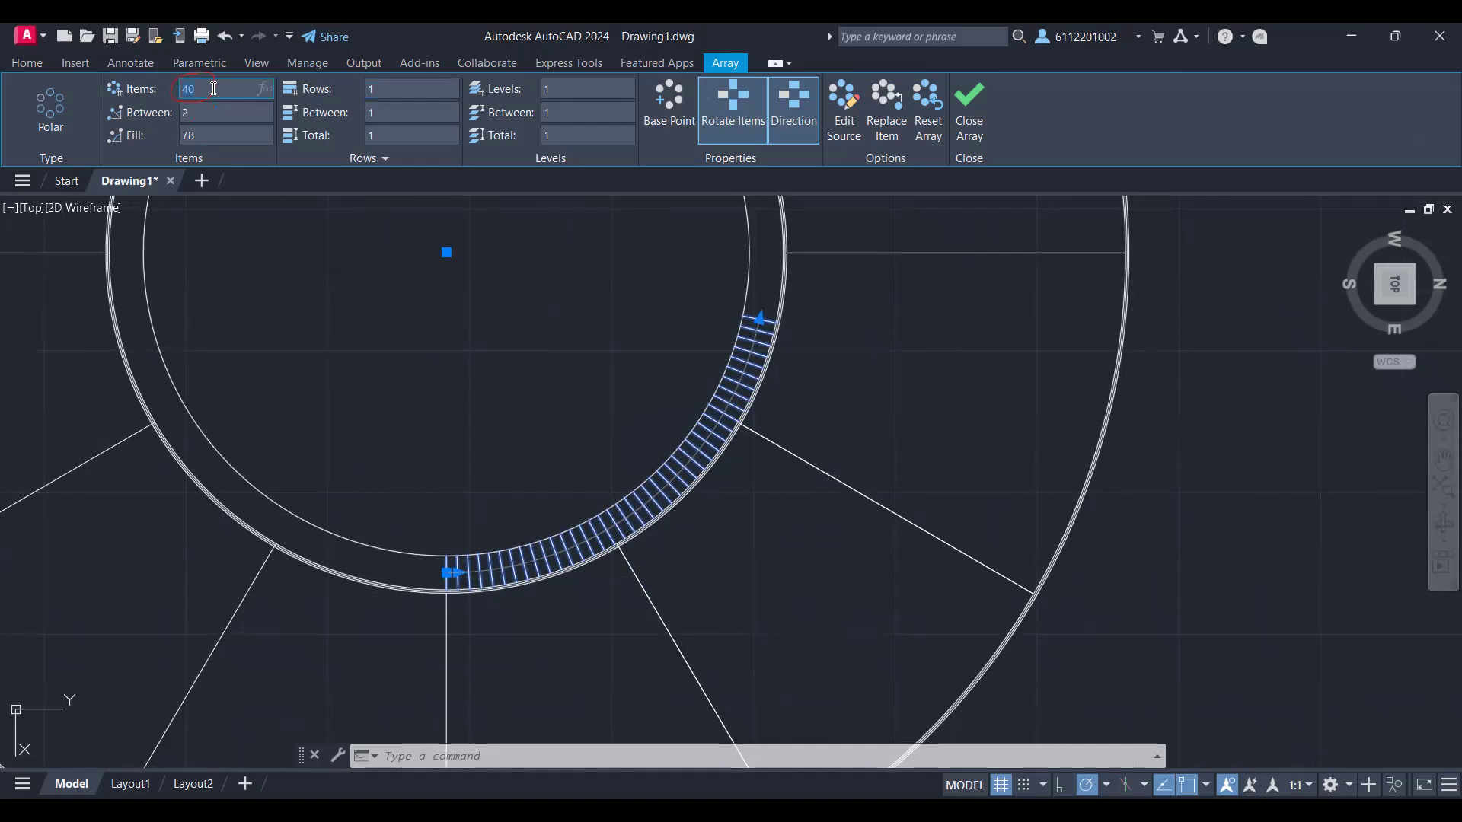
pyautogui.write('10')
pyautogui.press('Return')
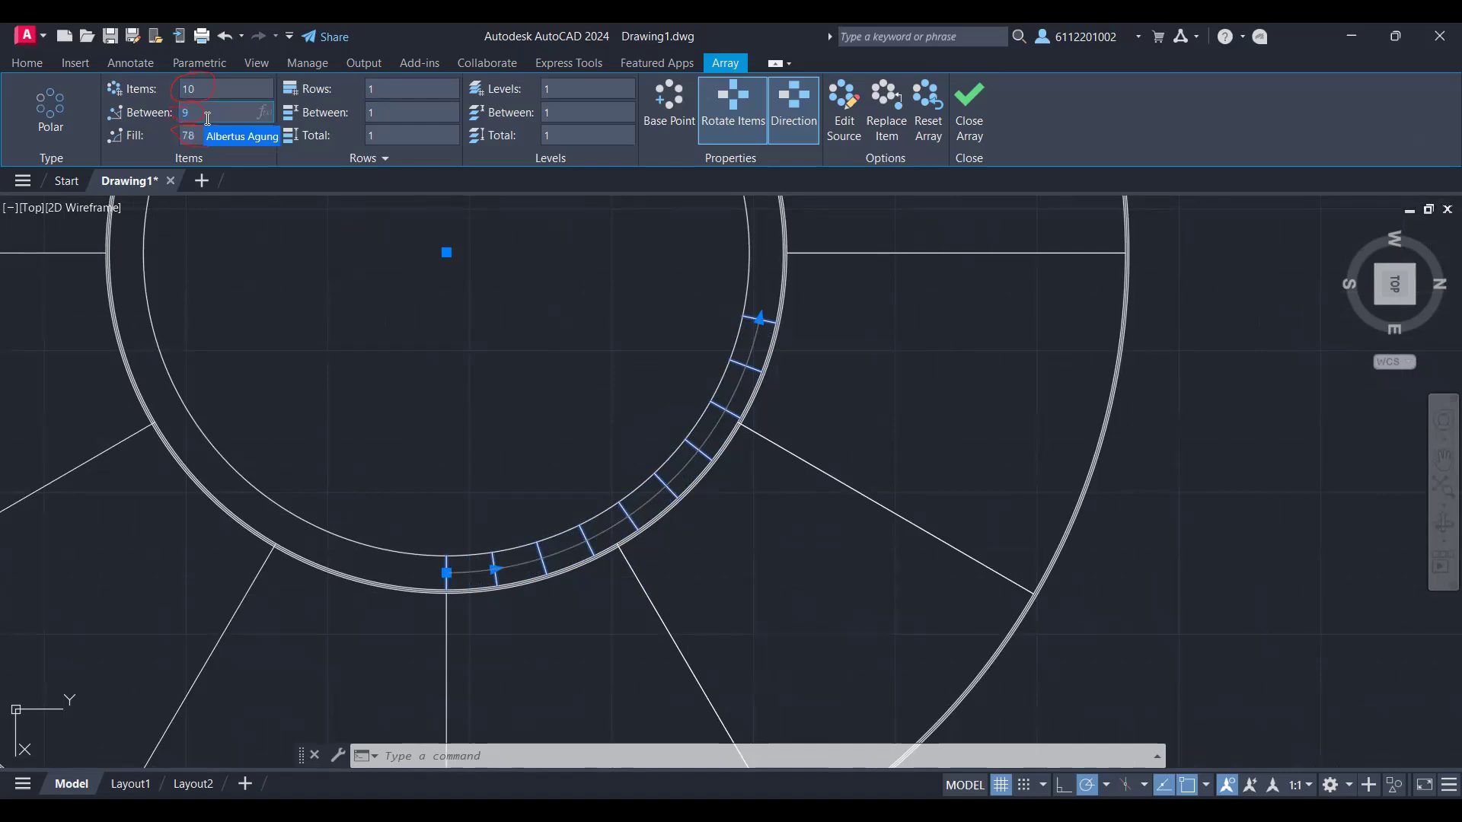
pyautogui.click(207, 118)
pyautogui.write('2')
pyautogui.press('Return')
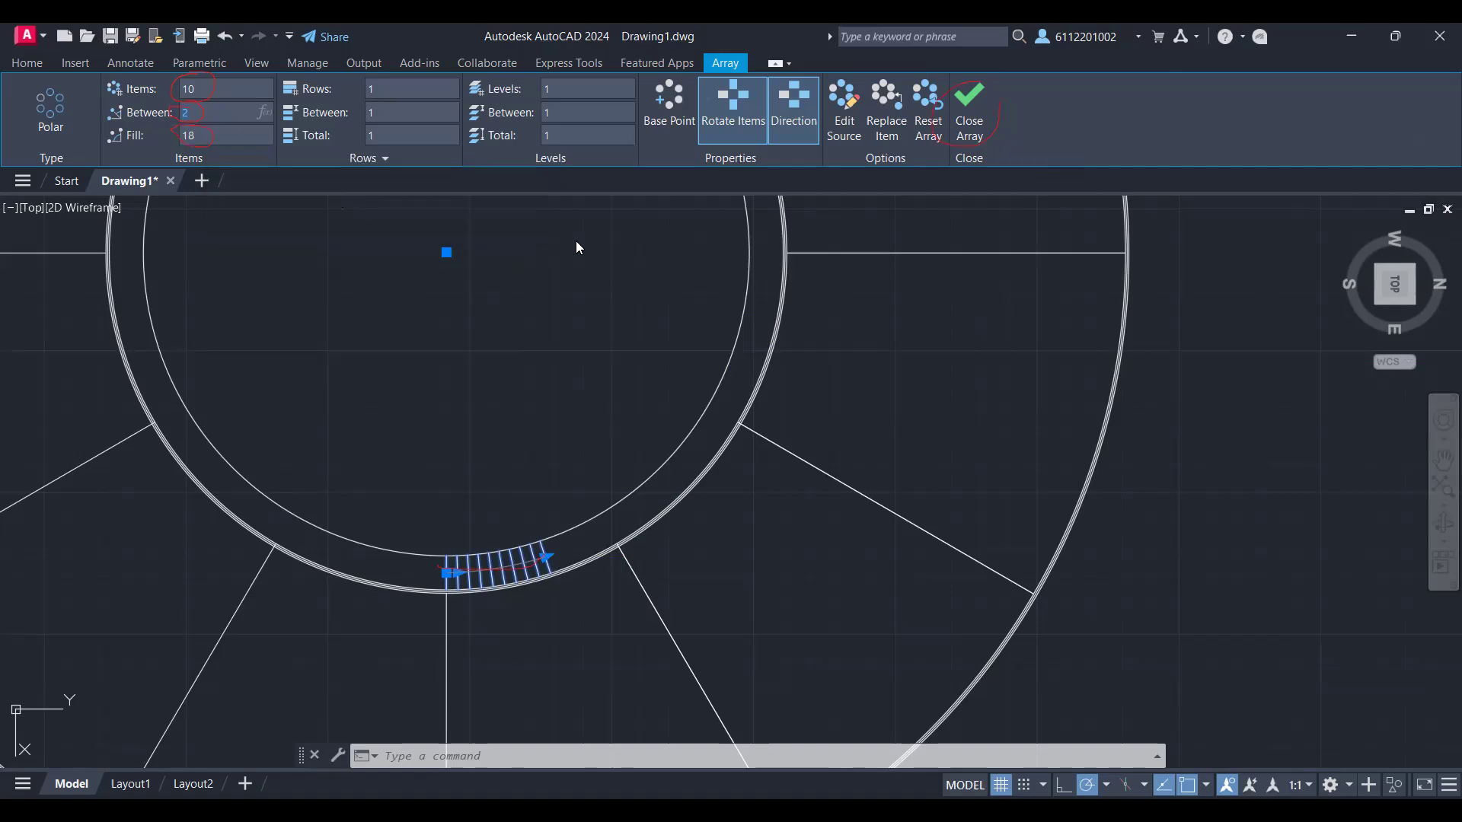
pyautogui.click(975, 108)
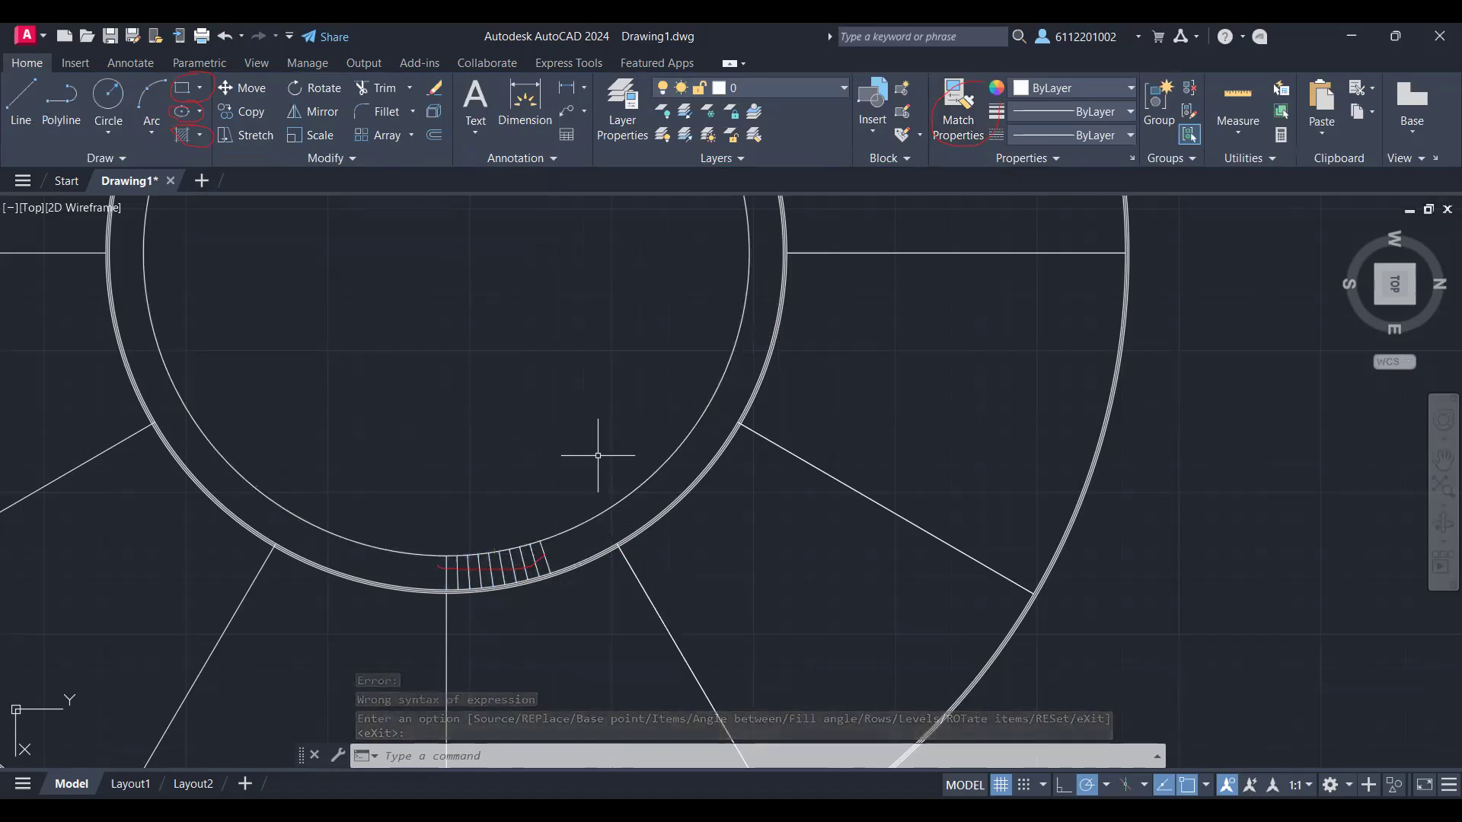
# Step: Create a polar array of the ten-line group, centred on the plan's centre
pyautogui.write('AR')
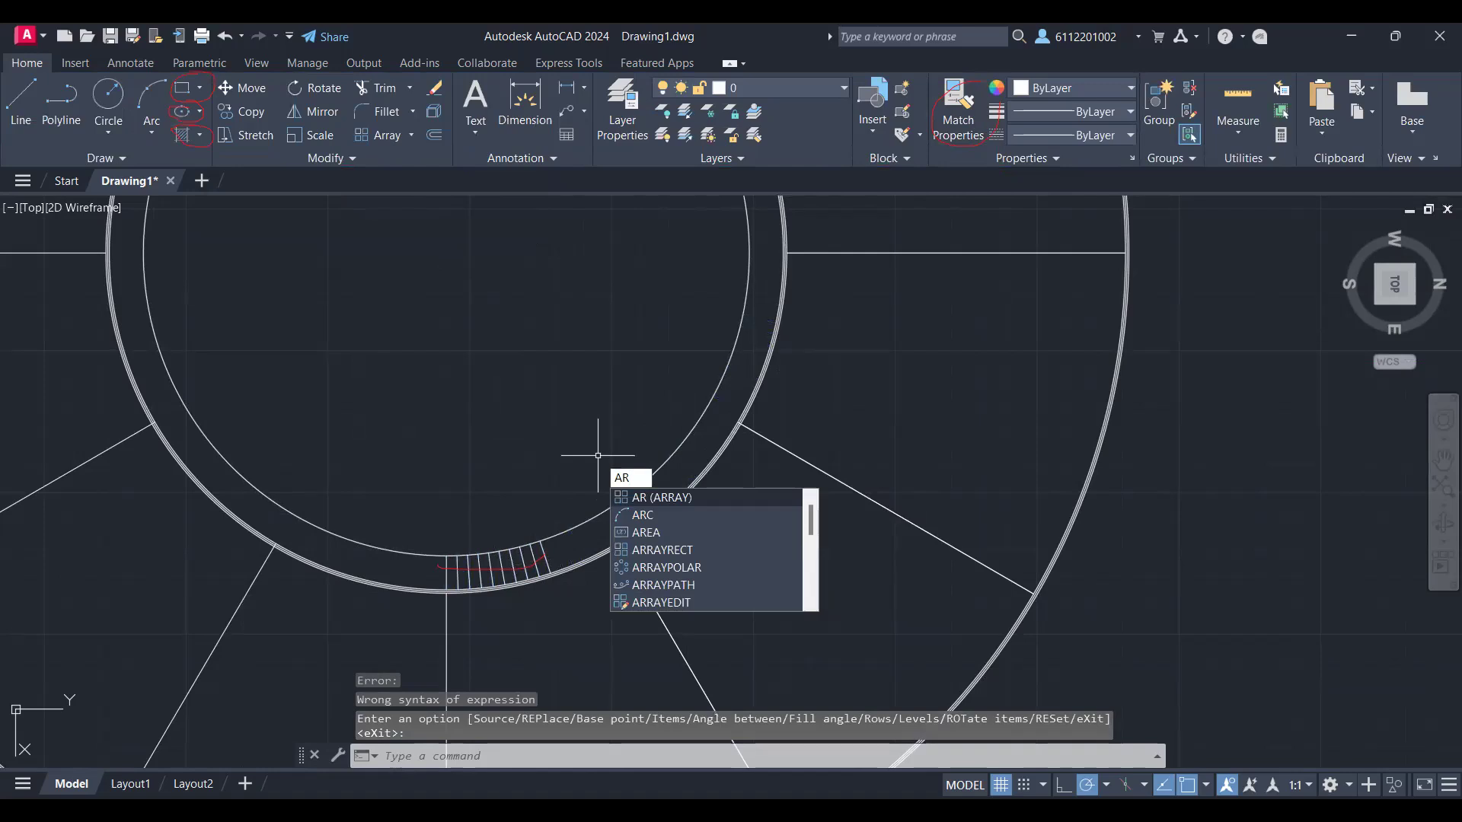
pyautogui.press('Return')
pyautogui.click(546, 560)
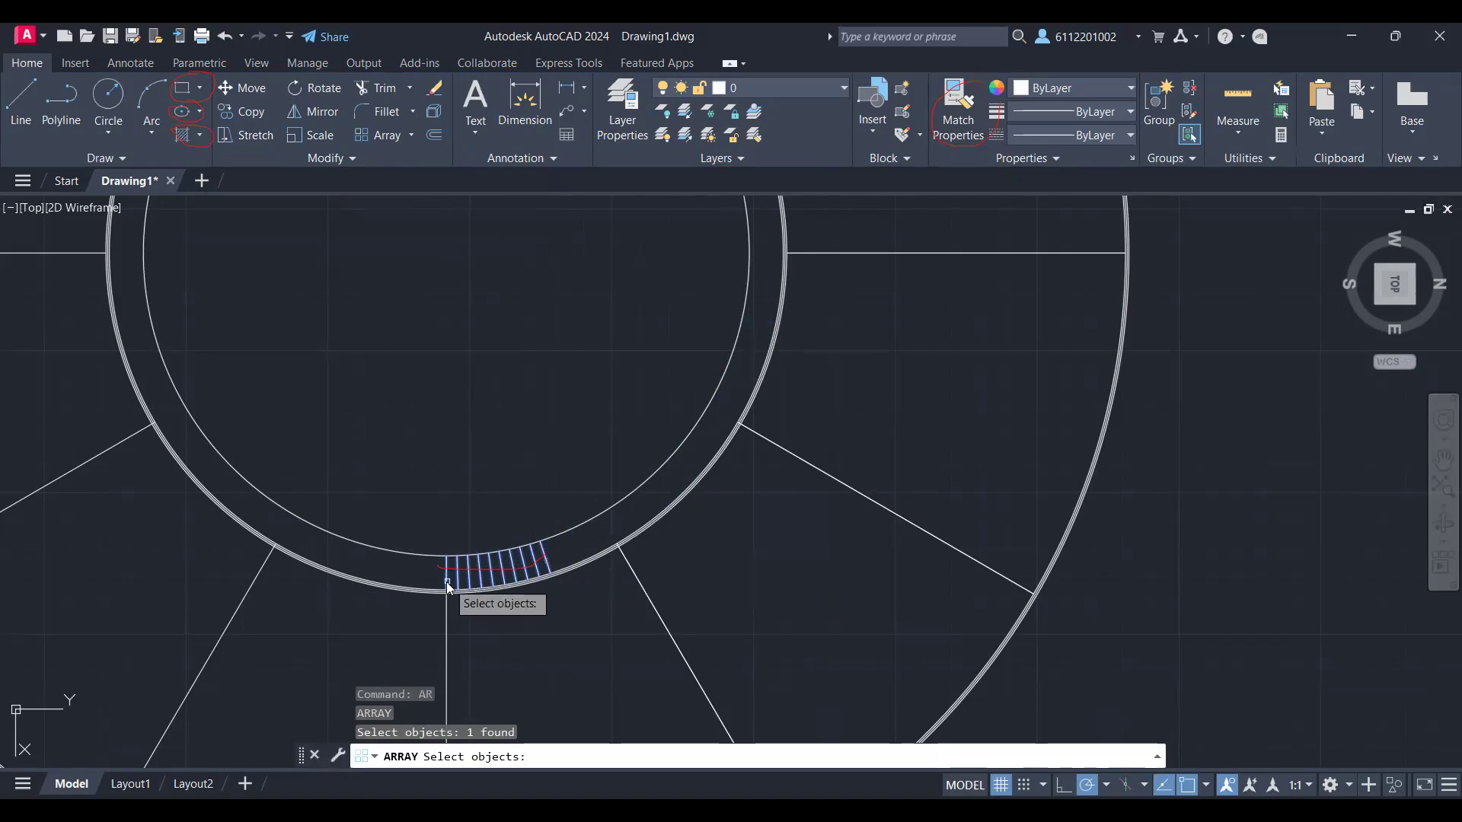
pyautogui.press('Return')
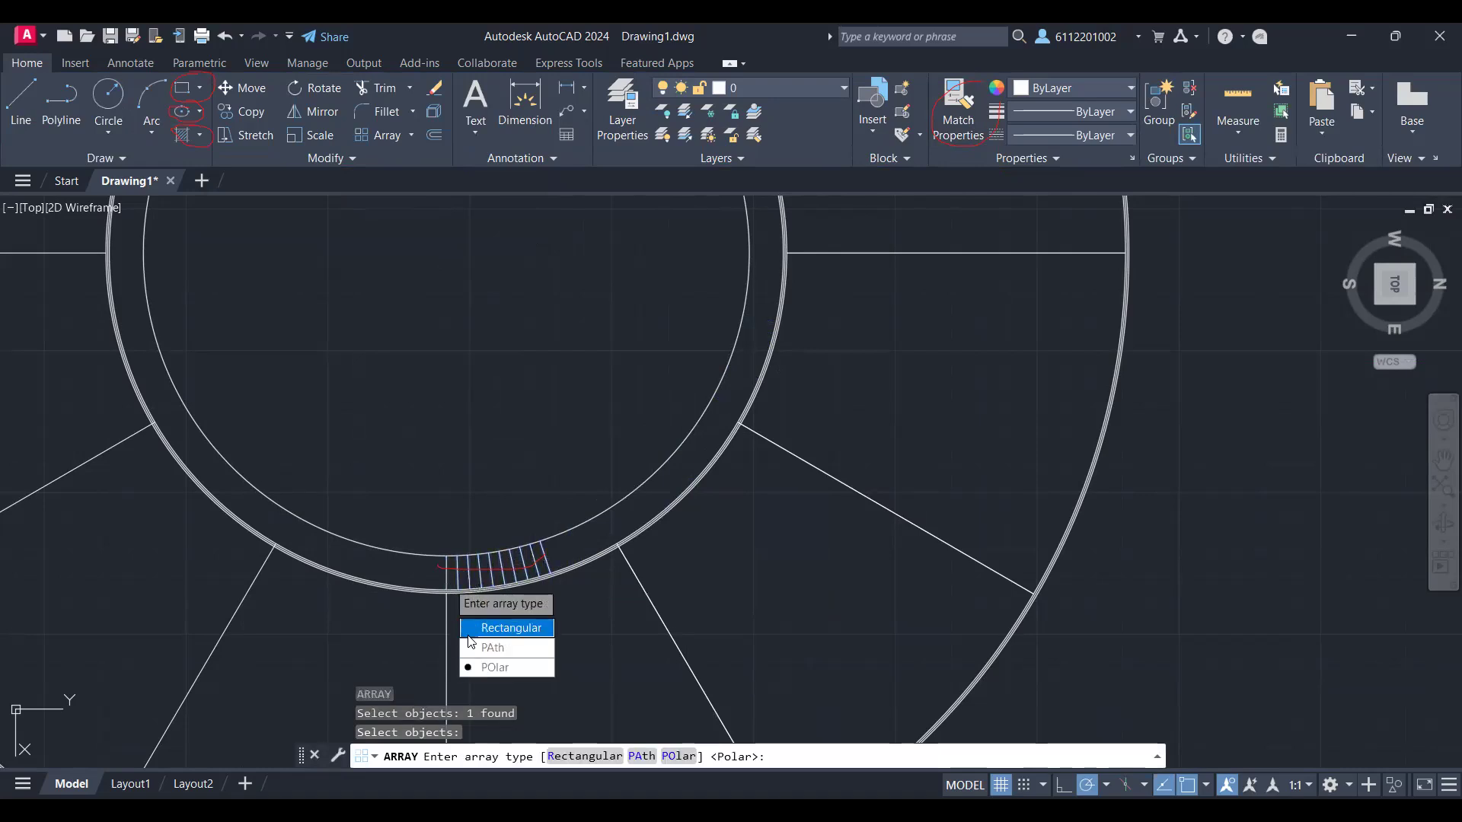
pyautogui.write('po')
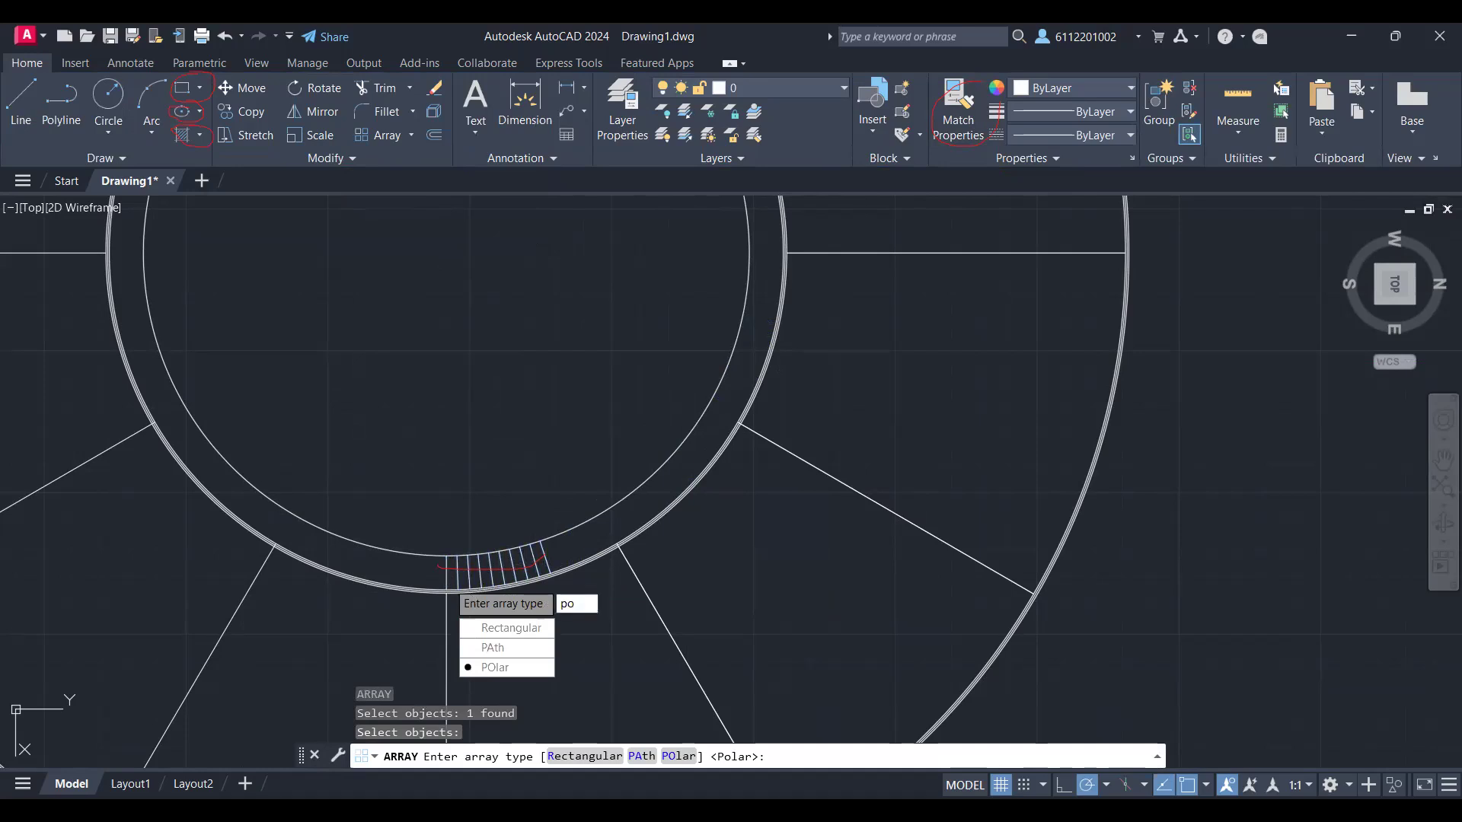
pyautogui.press('Return')
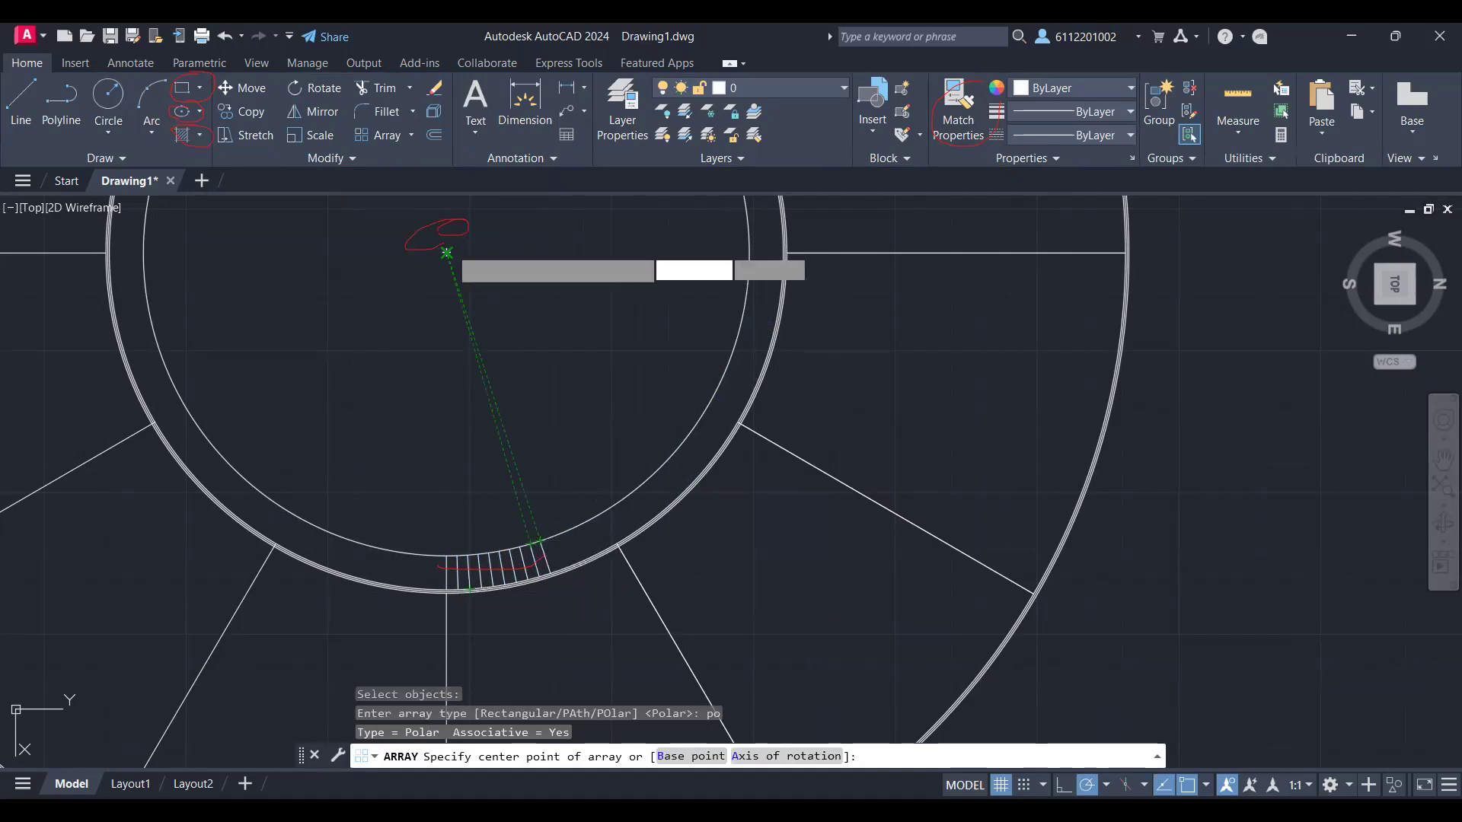
pyautogui.click(446, 252)
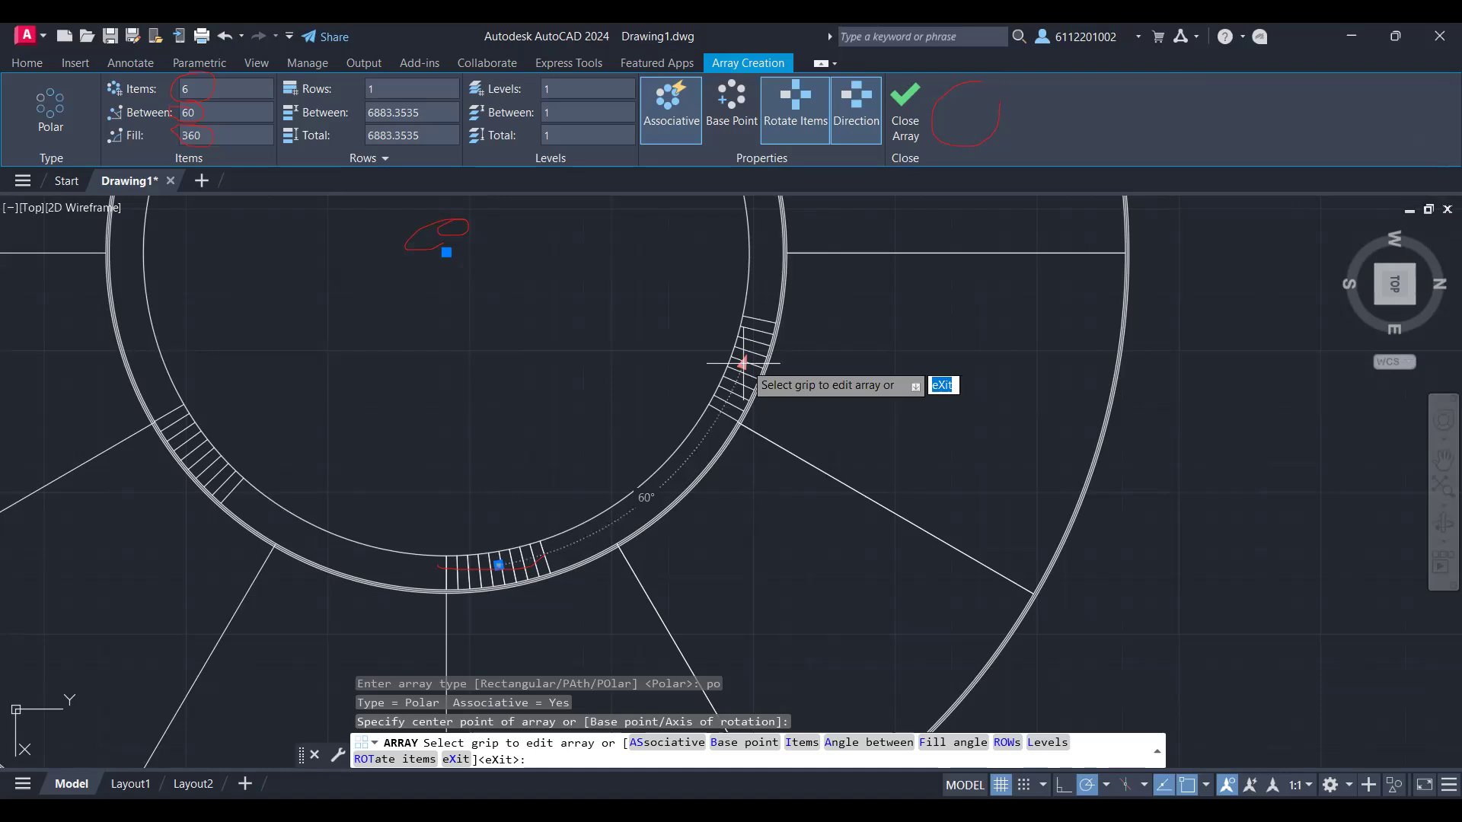
# Step: Set the new polar array to 4 items with an angle of 20 degrees between them
pyautogui.scroll(-3, 743, 363)
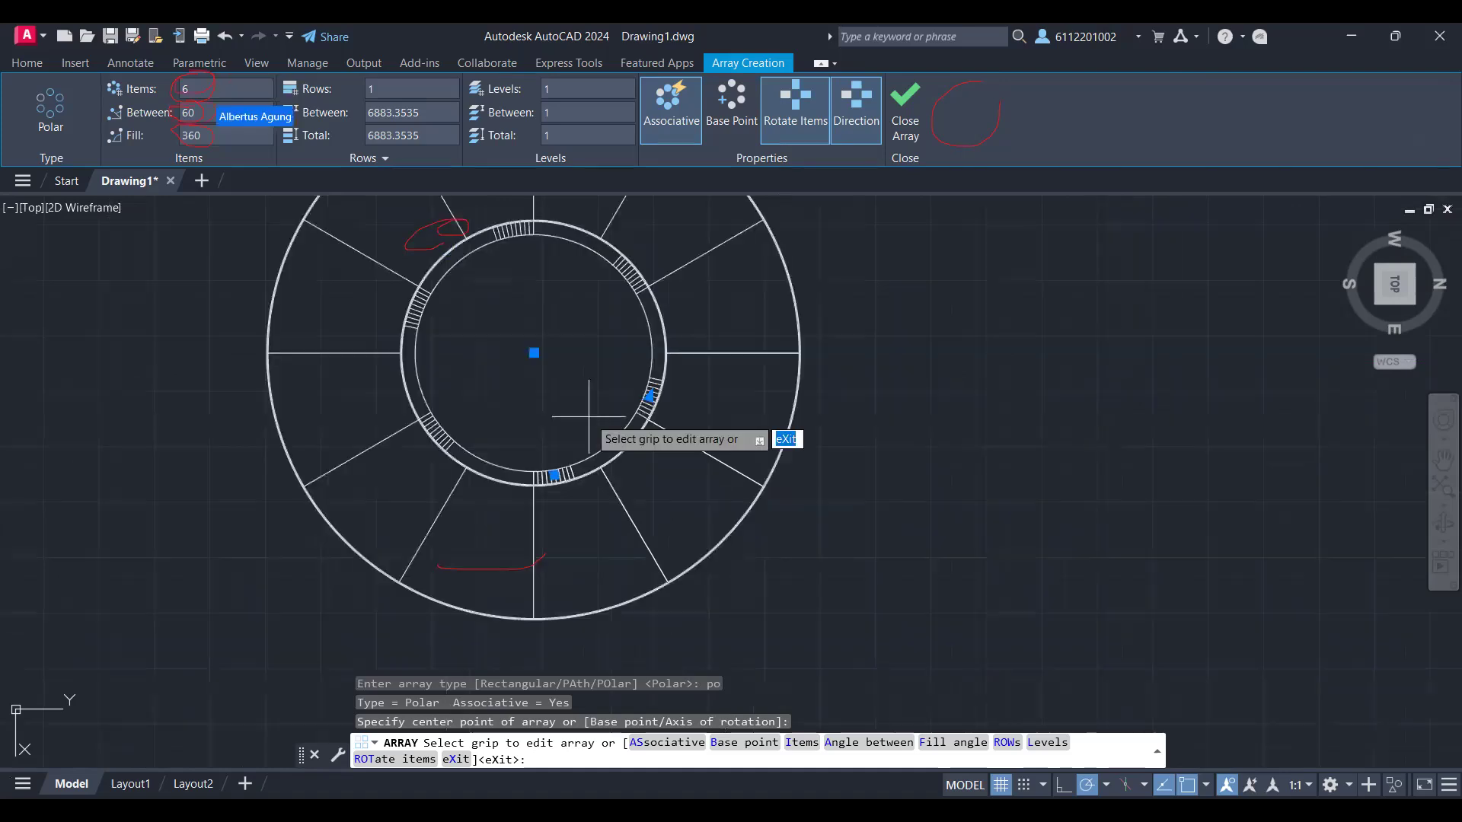
pyautogui.click(214, 89)
pyautogui.write('4')
pyautogui.press('Return')
pyautogui.click(218, 113)
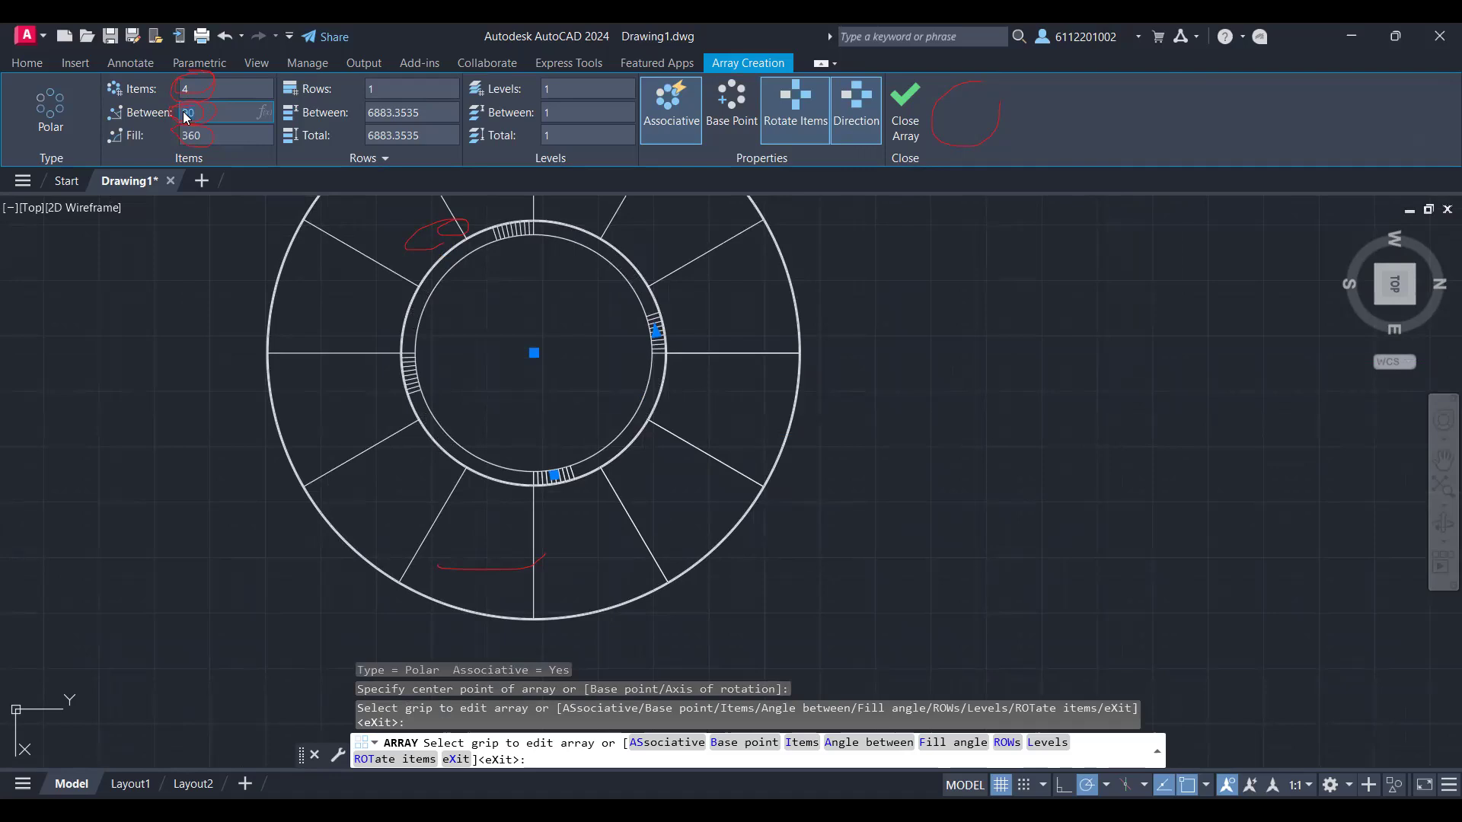
pyautogui.write('3')
pyautogui.write('0')
pyautogui.press('Return')
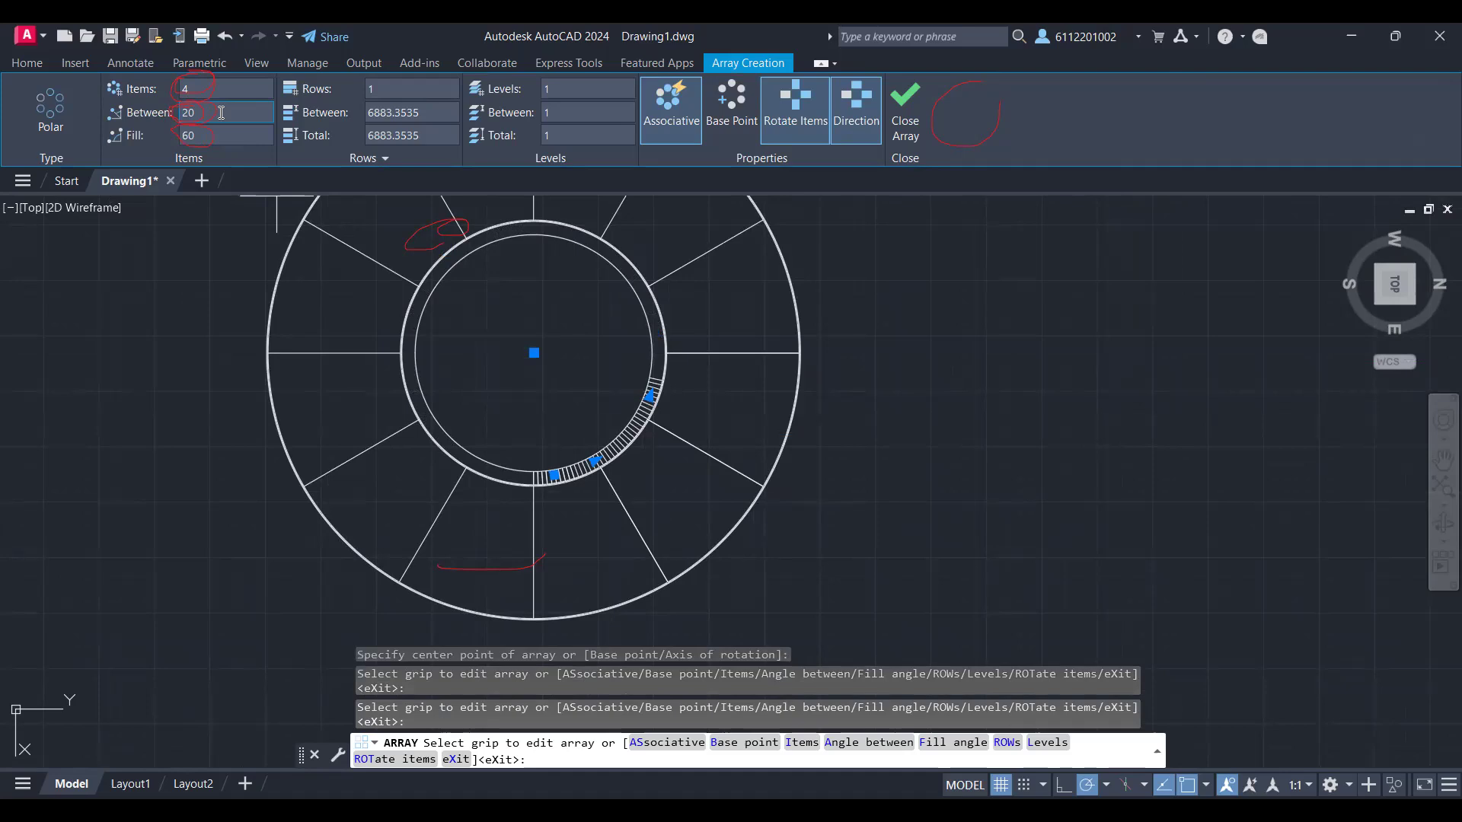
# Step: Set the angle between the four line groups to 30 degrees
pyautogui.scroll(2, 221, 112)
pyautogui.press('BackSpace')
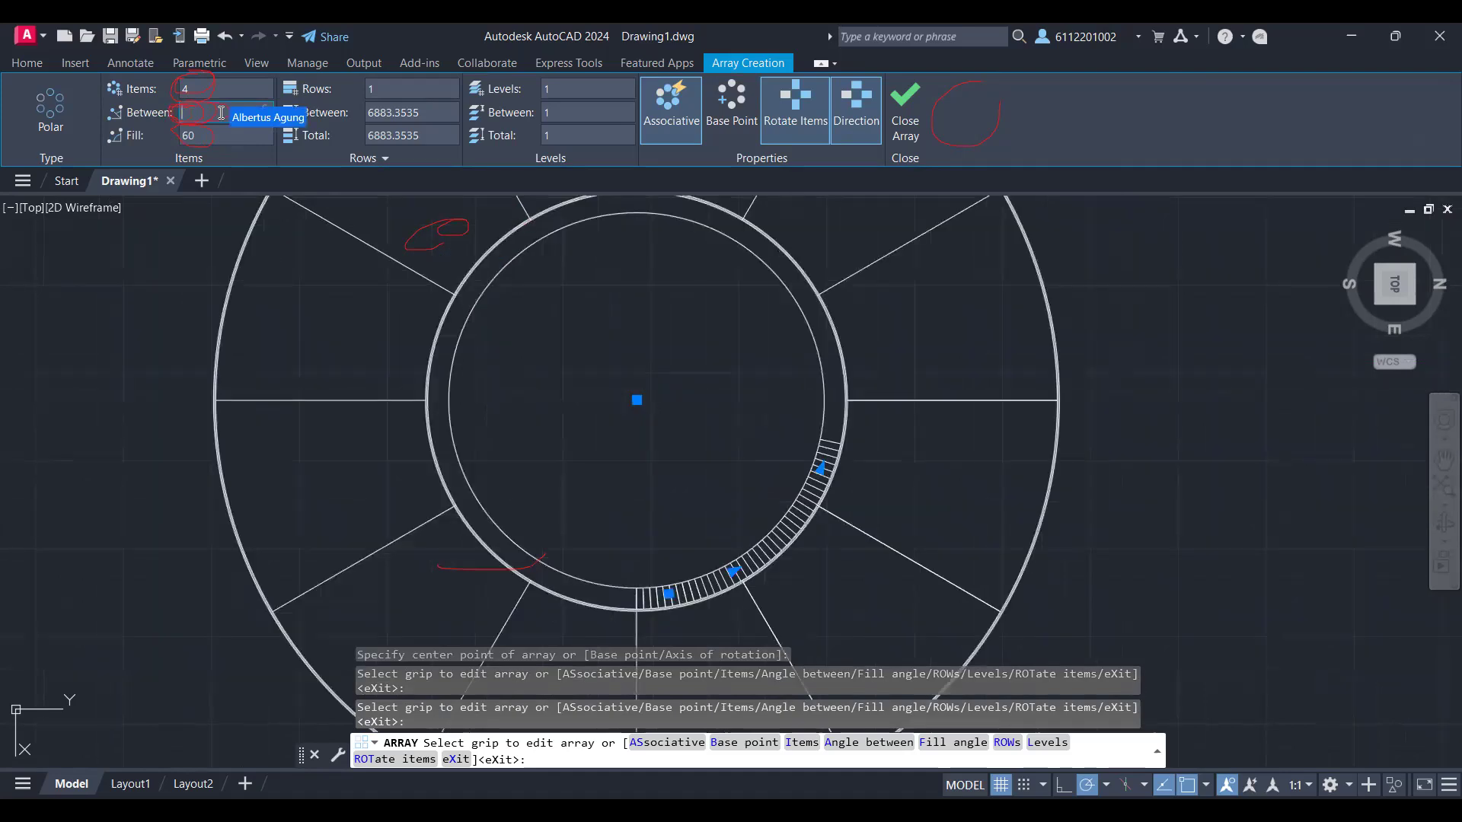
pyautogui.write('30')
pyautogui.press('Return')
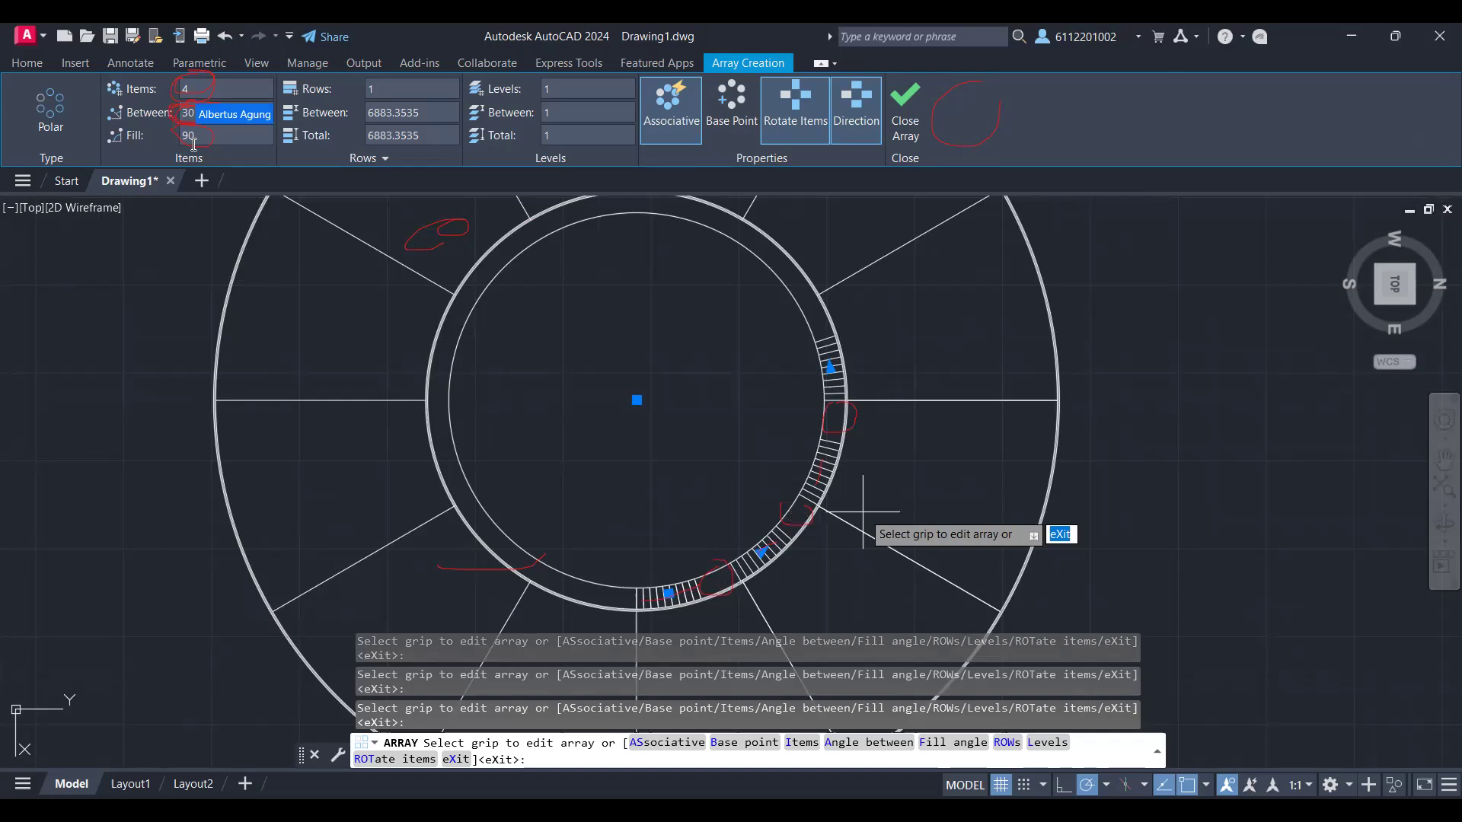
# Step: Set the angle between the four line groups to 25 degrees and finish the array
pyautogui.click(211, 118)
pyautogui.write('25')
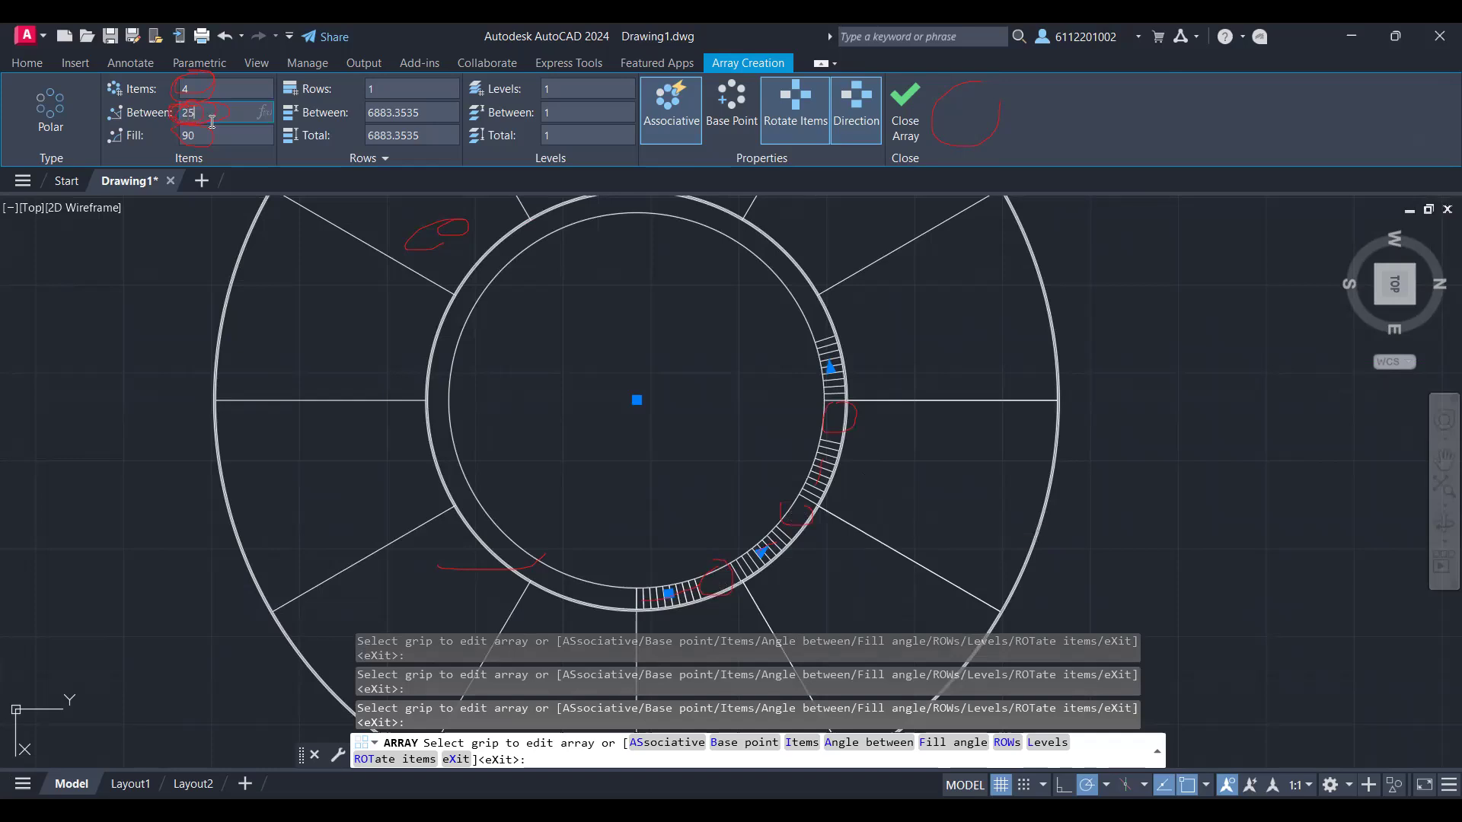
pyautogui.press('Return')
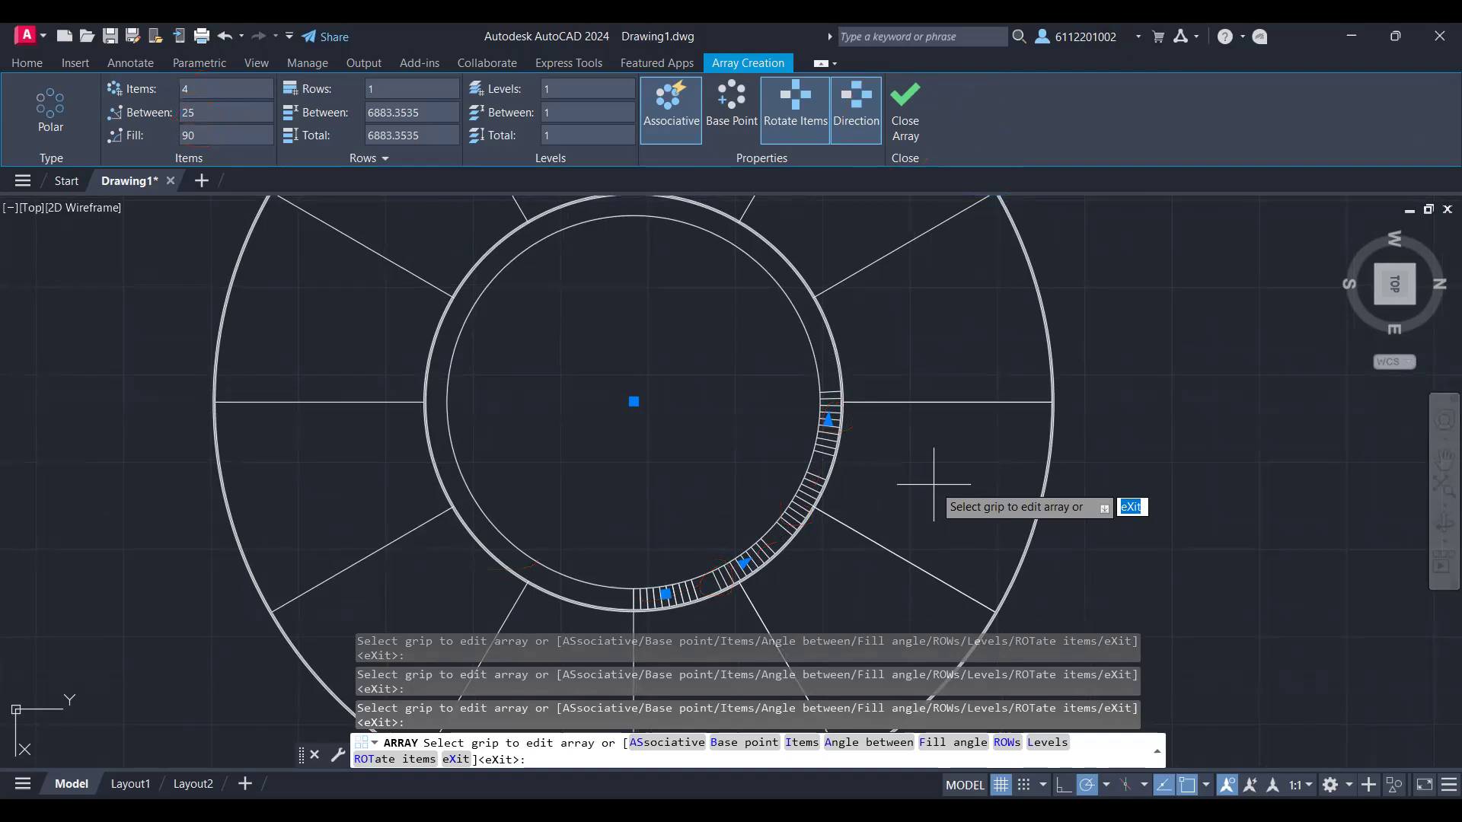
pyautogui.click(905, 107)
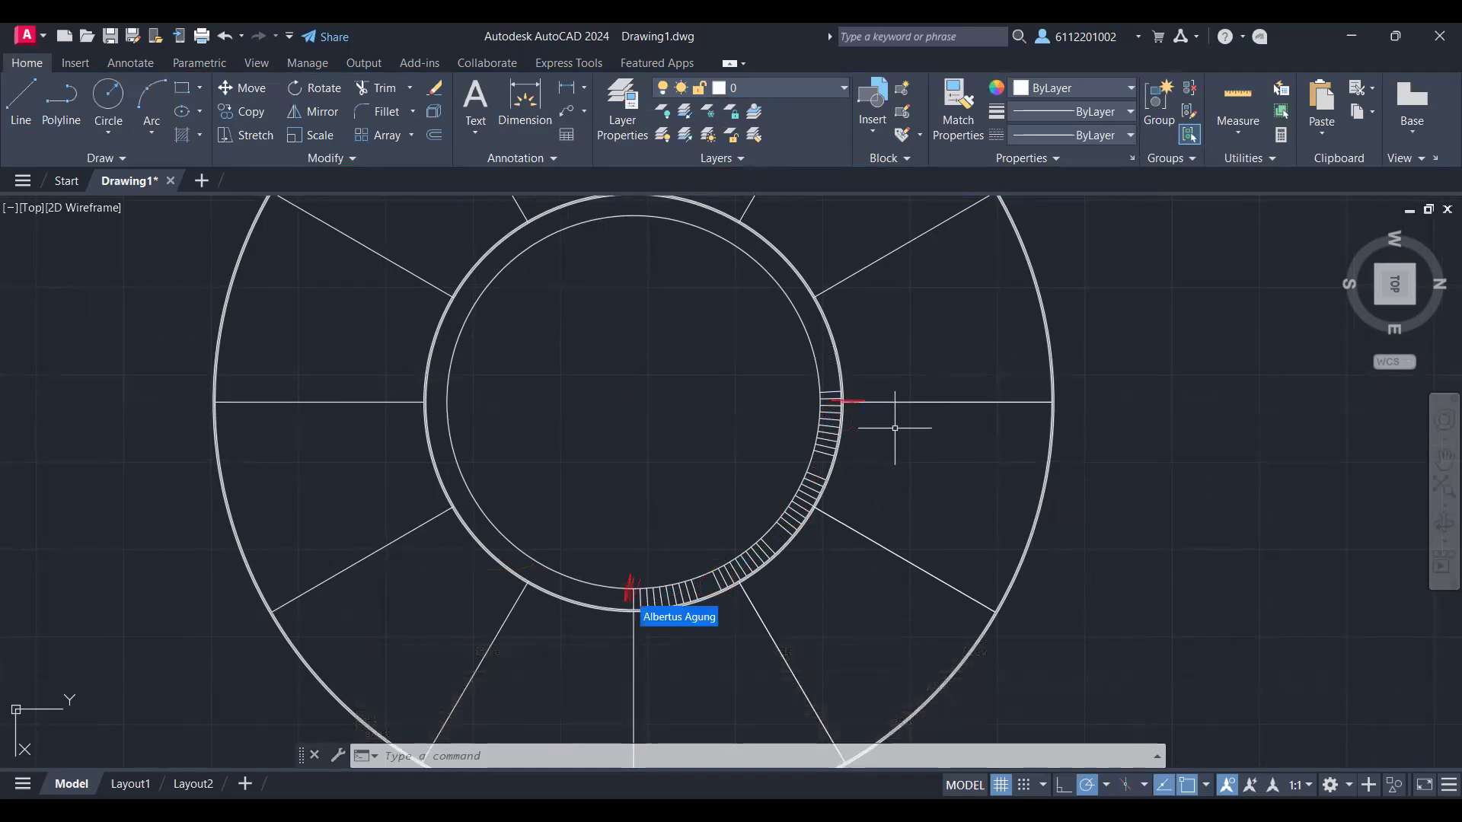
# Step: Edit the array of four line groups, trying 22 and 23 degrees as the angle between them
pyautogui.click(841, 404)
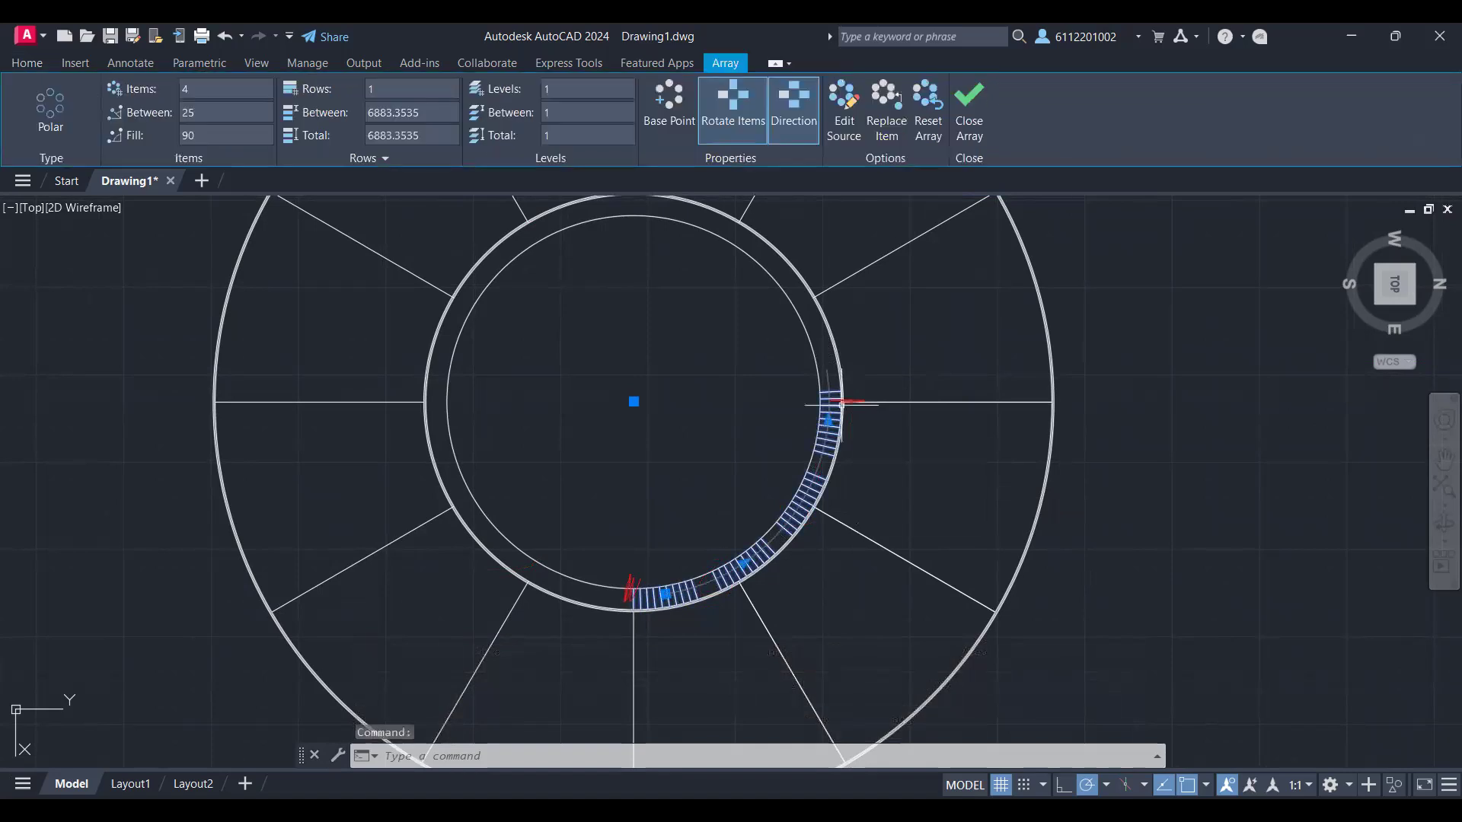
pyautogui.click(204, 116)
pyautogui.write('22')
pyautogui.press('Return')
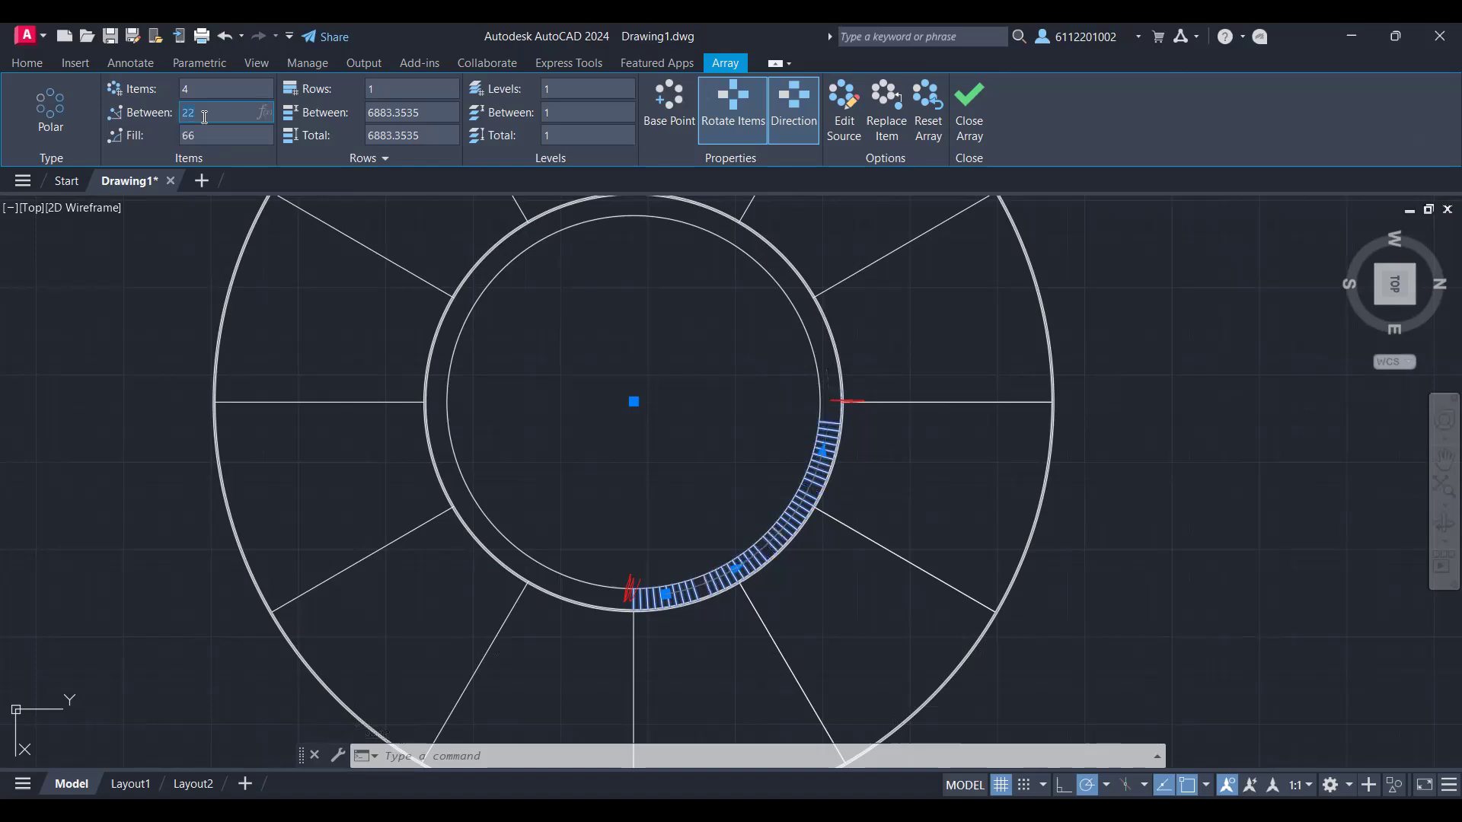
pyautogui.write('23')
pyautogui.press('Return')
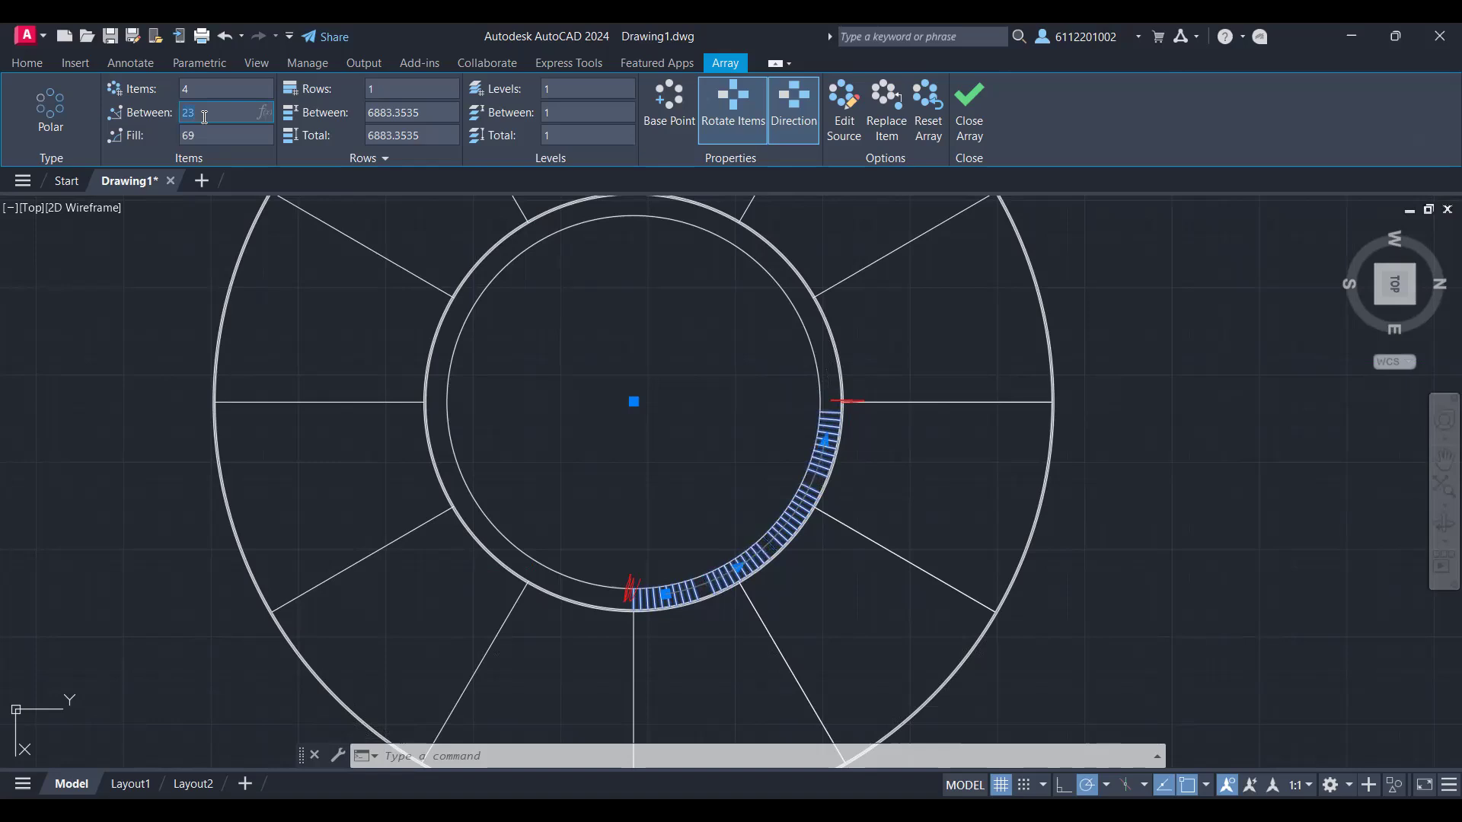
# Step: Set the angle between the four line groups to 24 degrees and close the array
pyautogui.write('4')
pyautogui.press('Return')
pyautogui.press('BackSpace')
pyautogui.write('24')
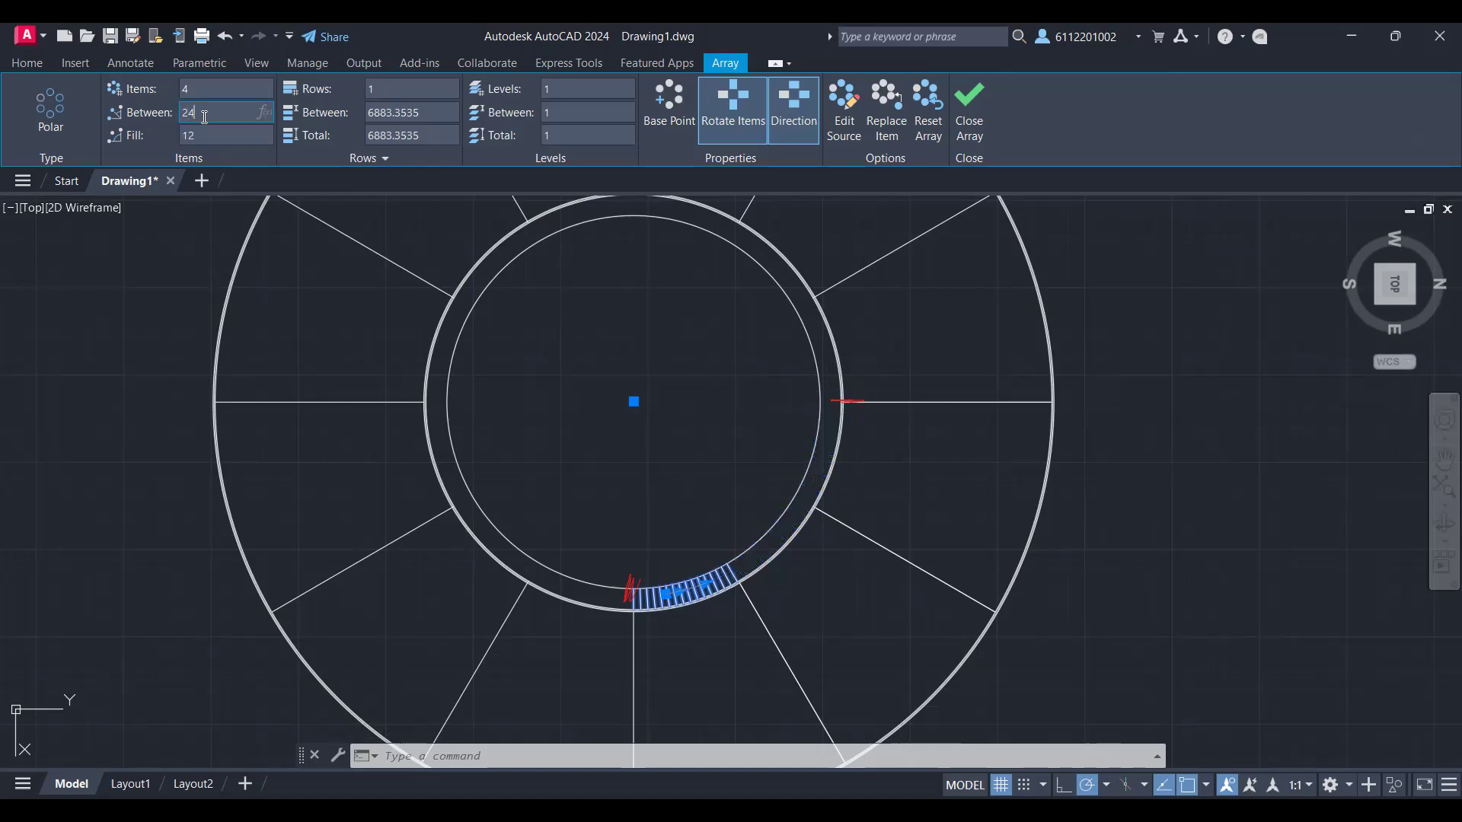
pyautogui.press('Return')
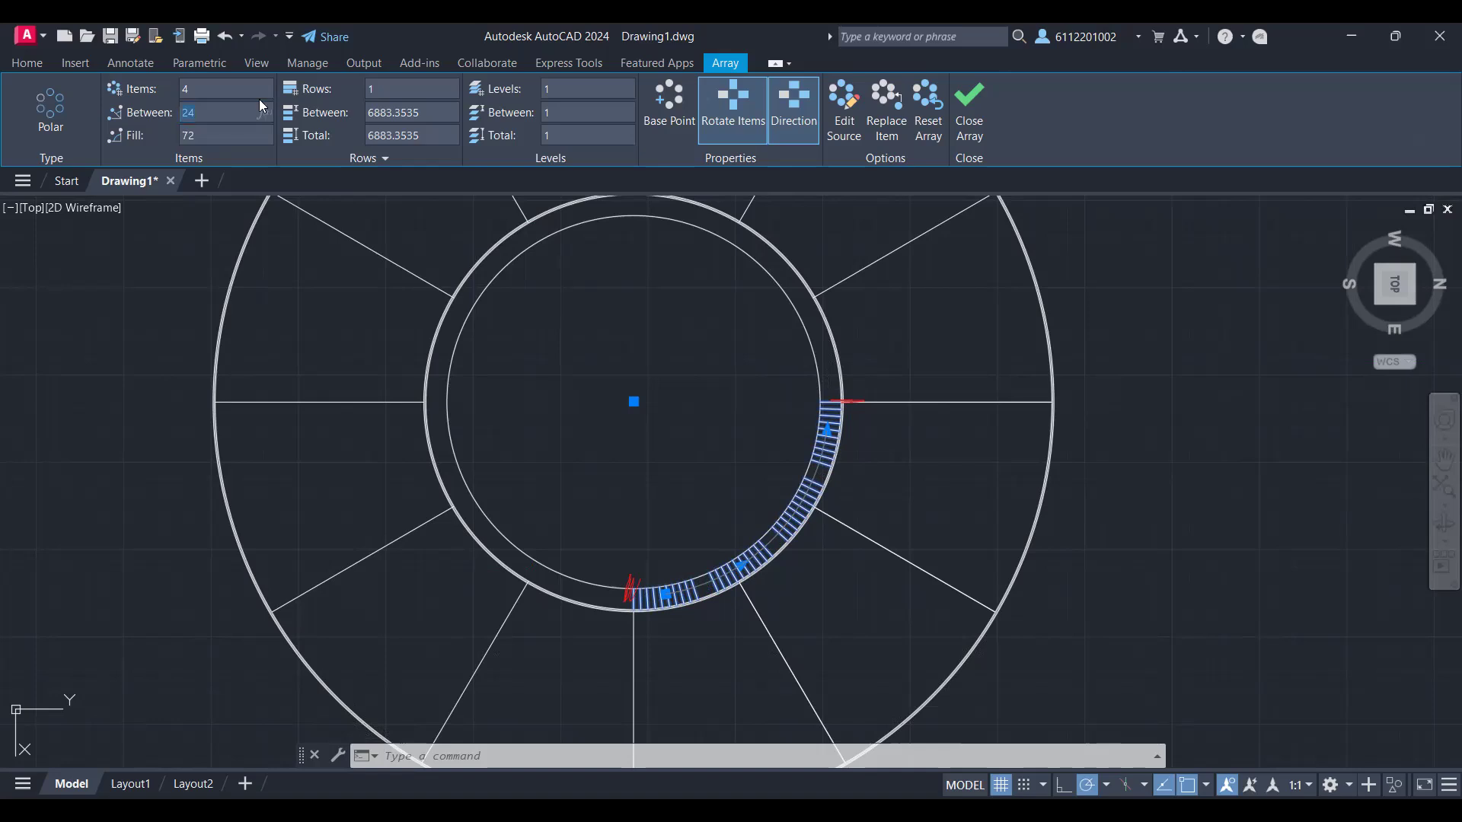
pyautogui.click(969, 113)
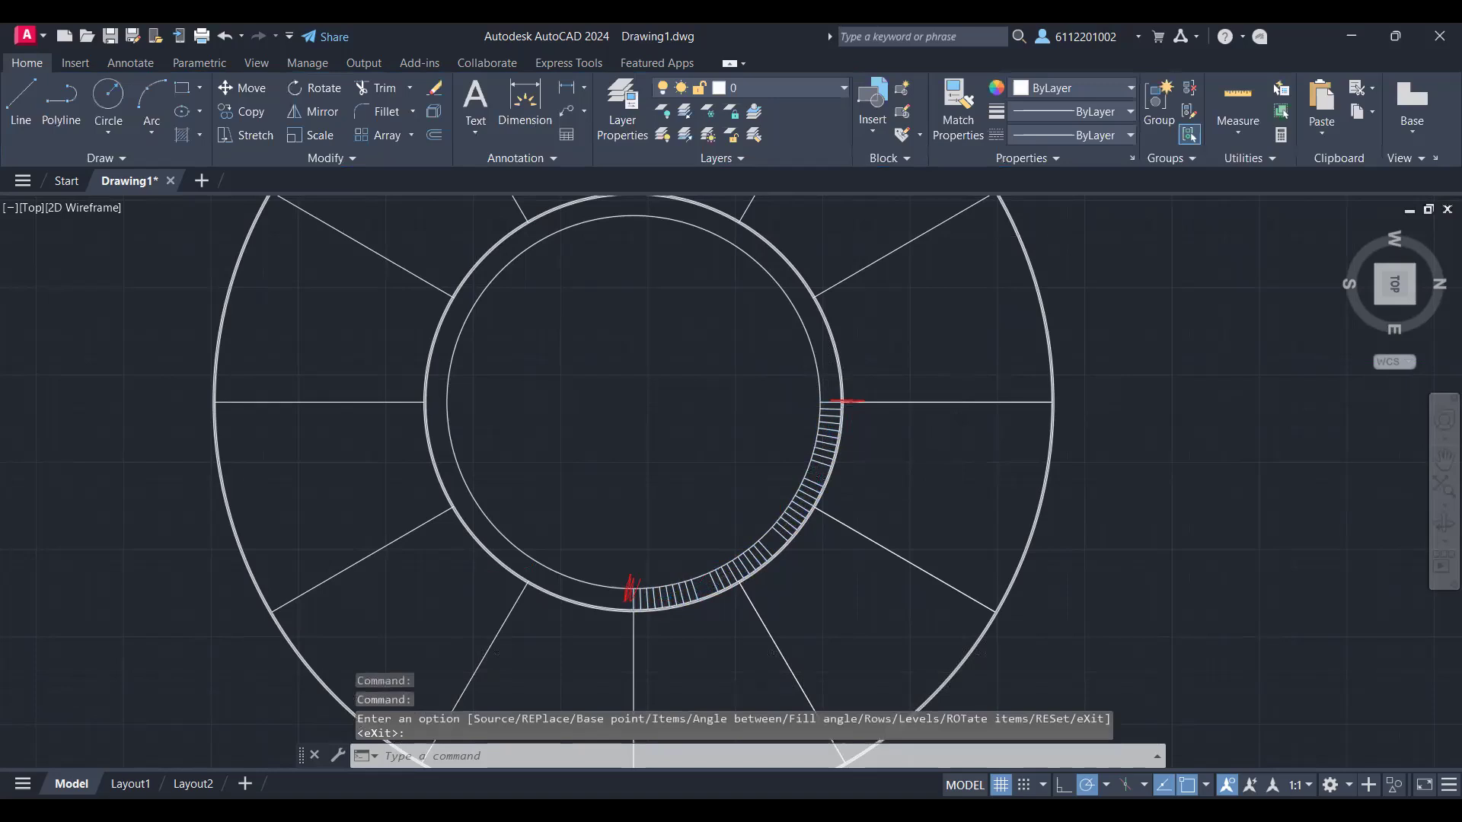
pyautogui.scroll(4, 955, 450)
pyautogui.scroll(2, 955, 450)
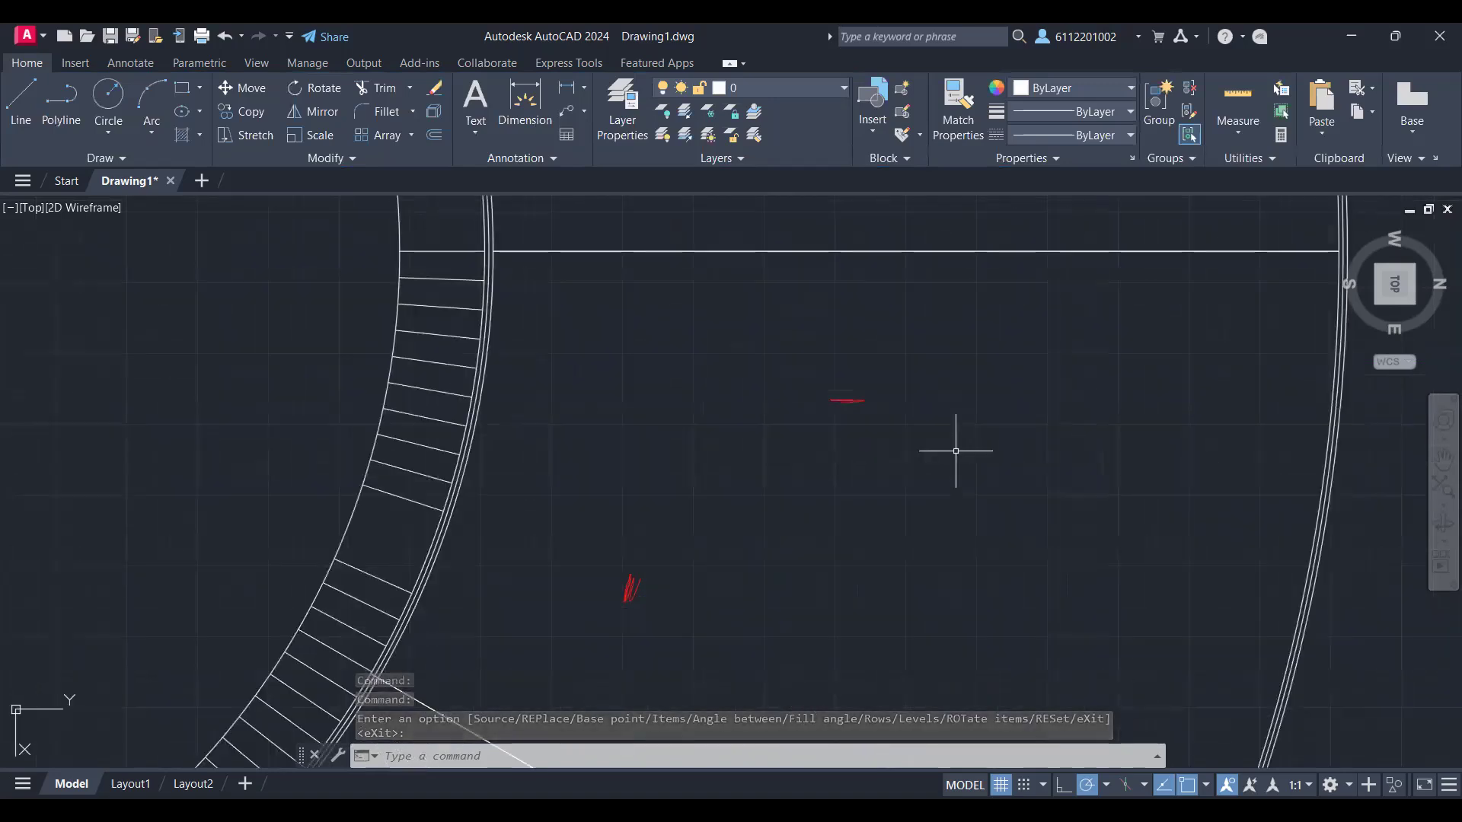
pyautogui.scroll(-6, 955, 450)
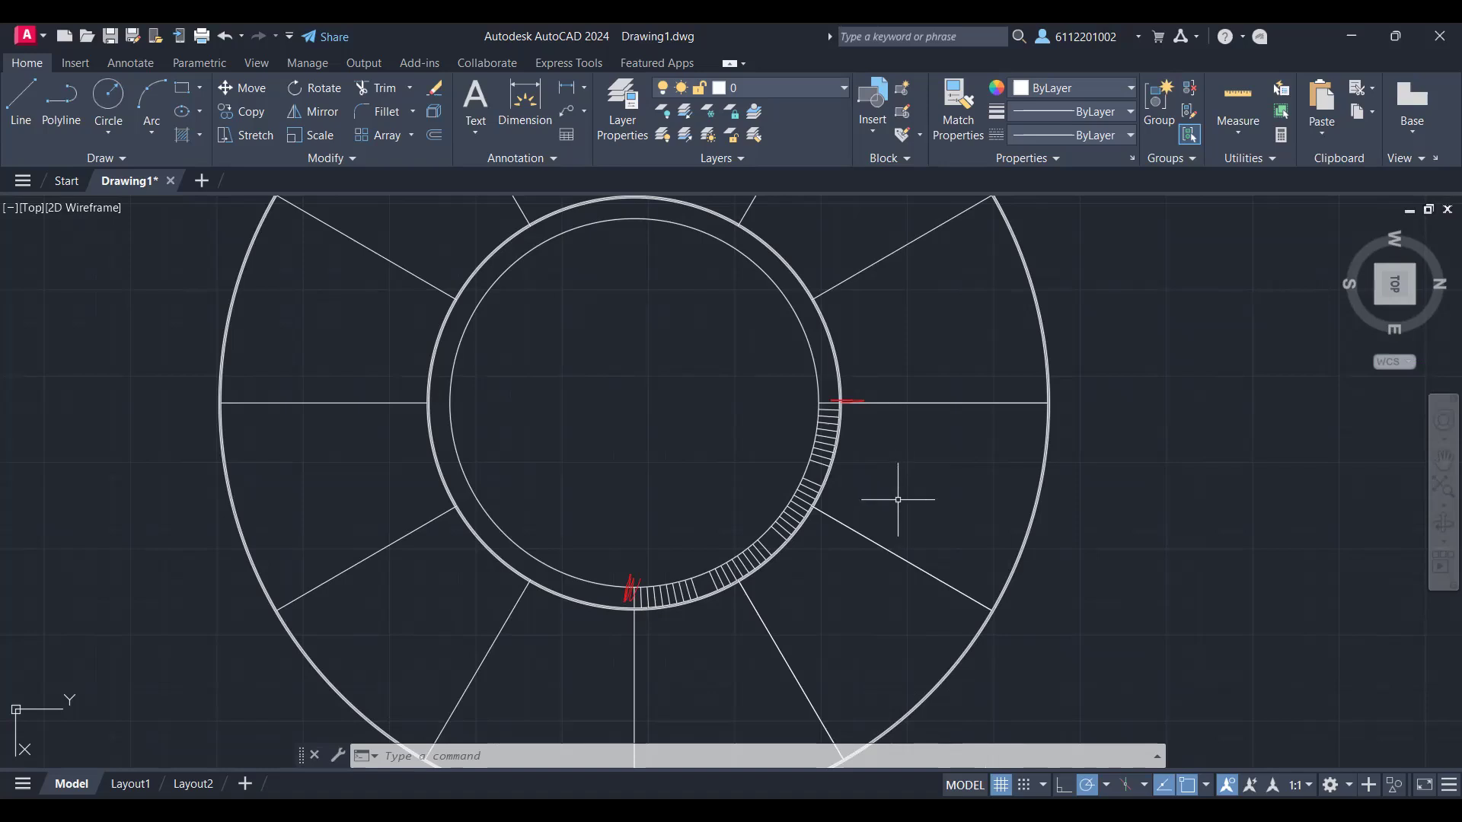
pyautogui.scroll(5, 826, 453)
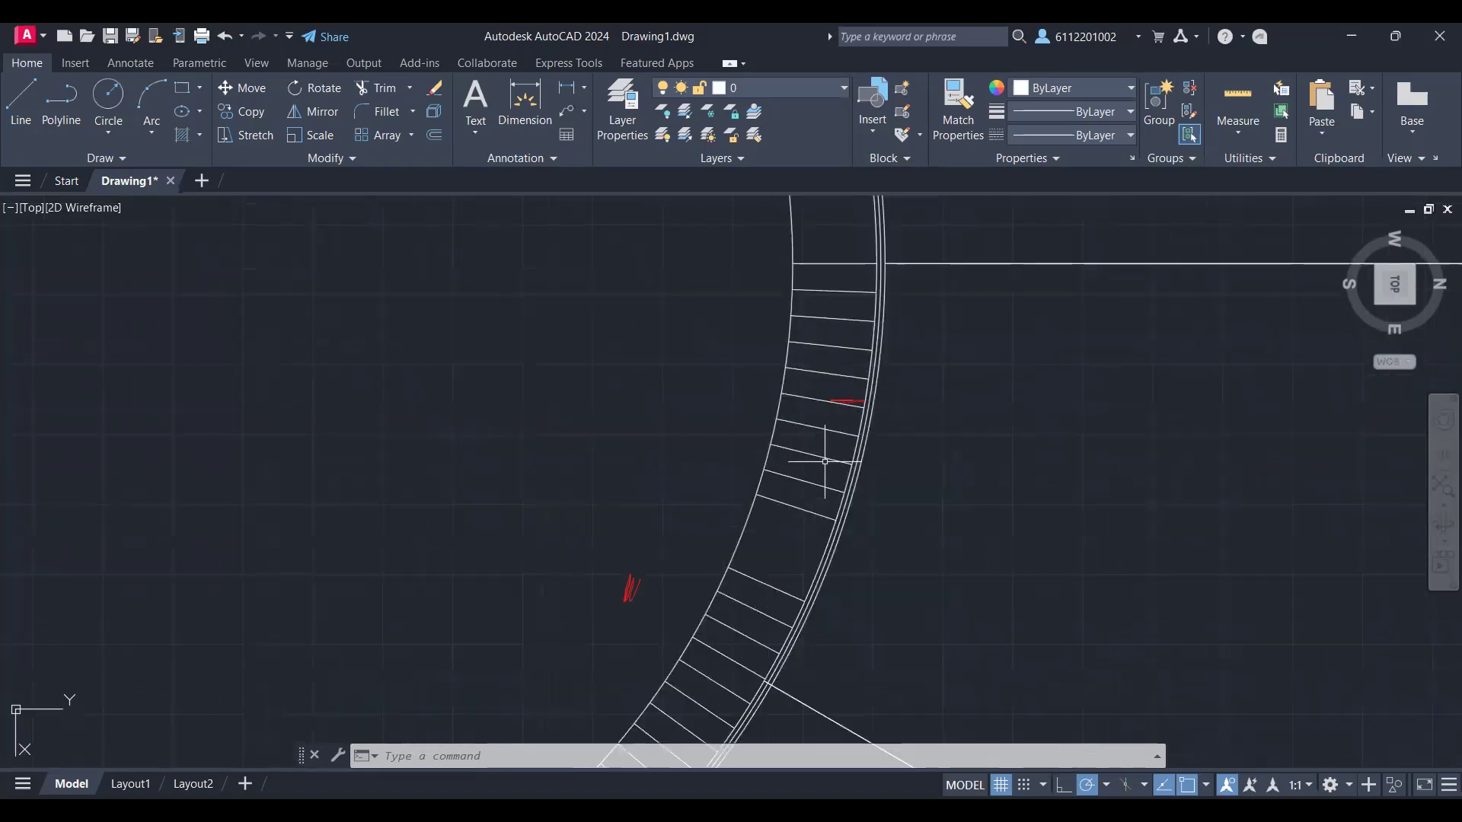
pyautogui.scroll(-5, 824, 462)
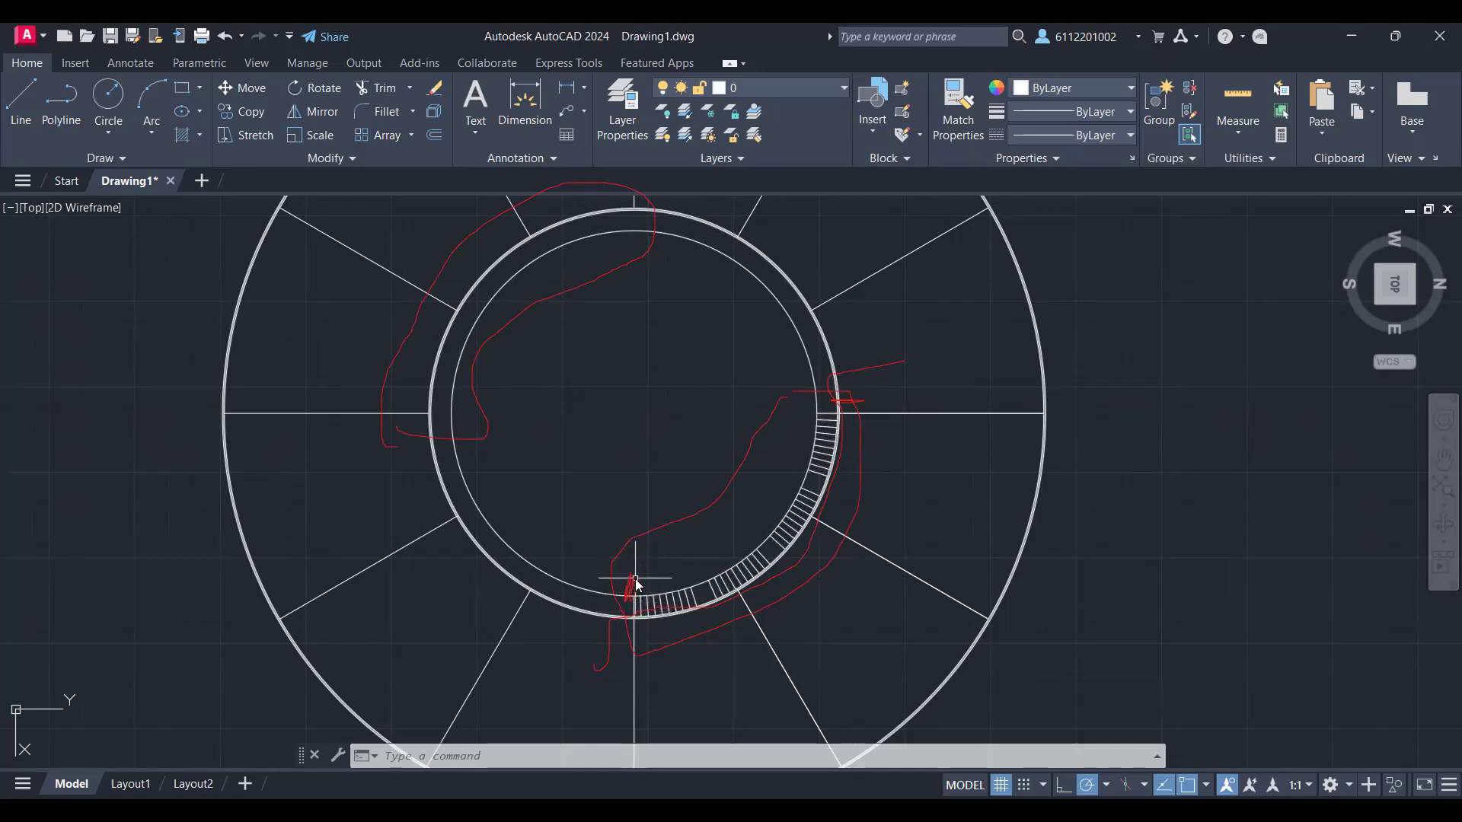
# Step: Draw a two-segment diagonal line across the innermost circle, running through its centre from the lower-left arc to the upper-right arc
pyautogui.write('MI')
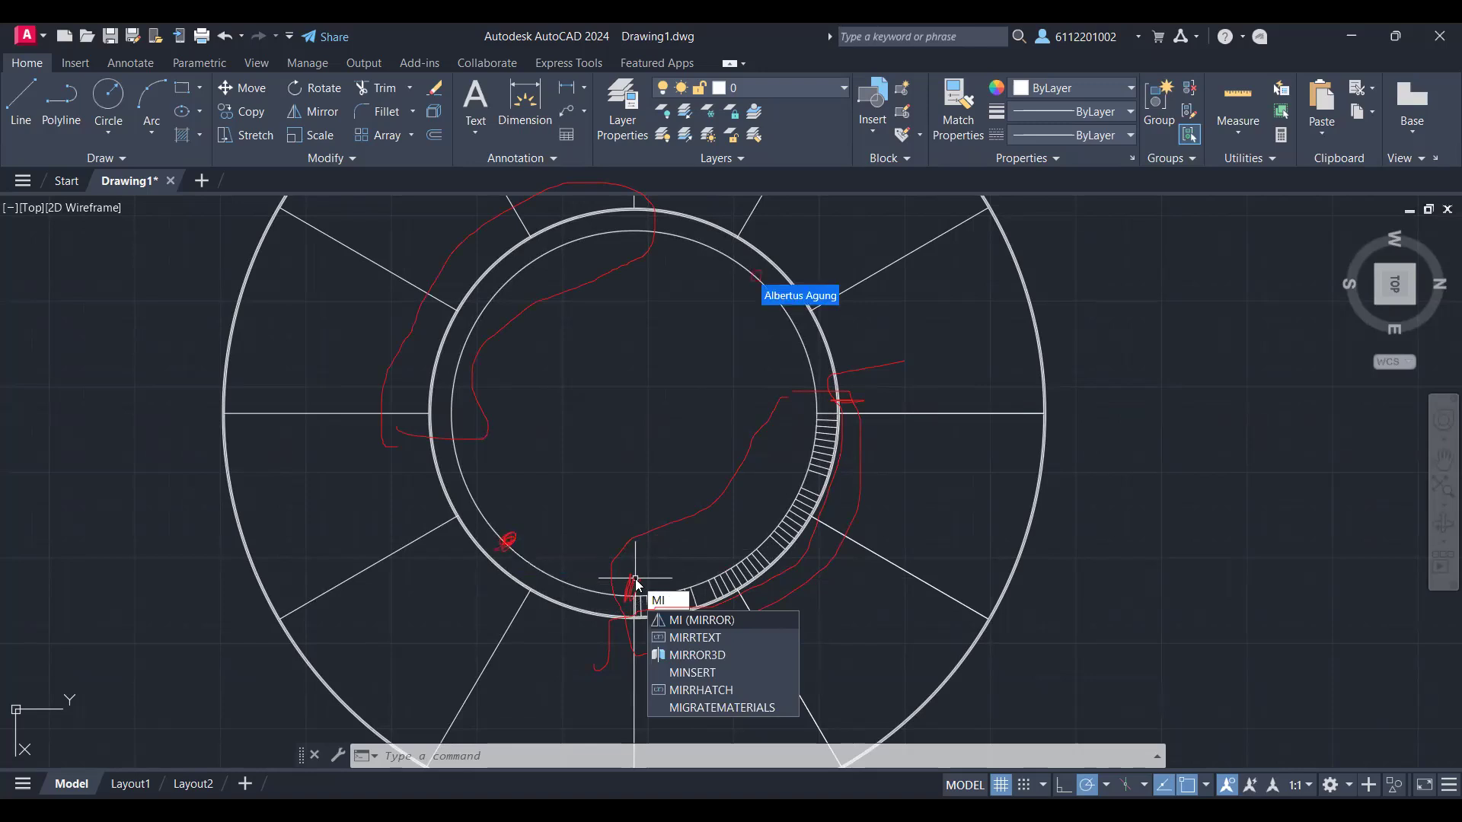
pyautogui.write('L')
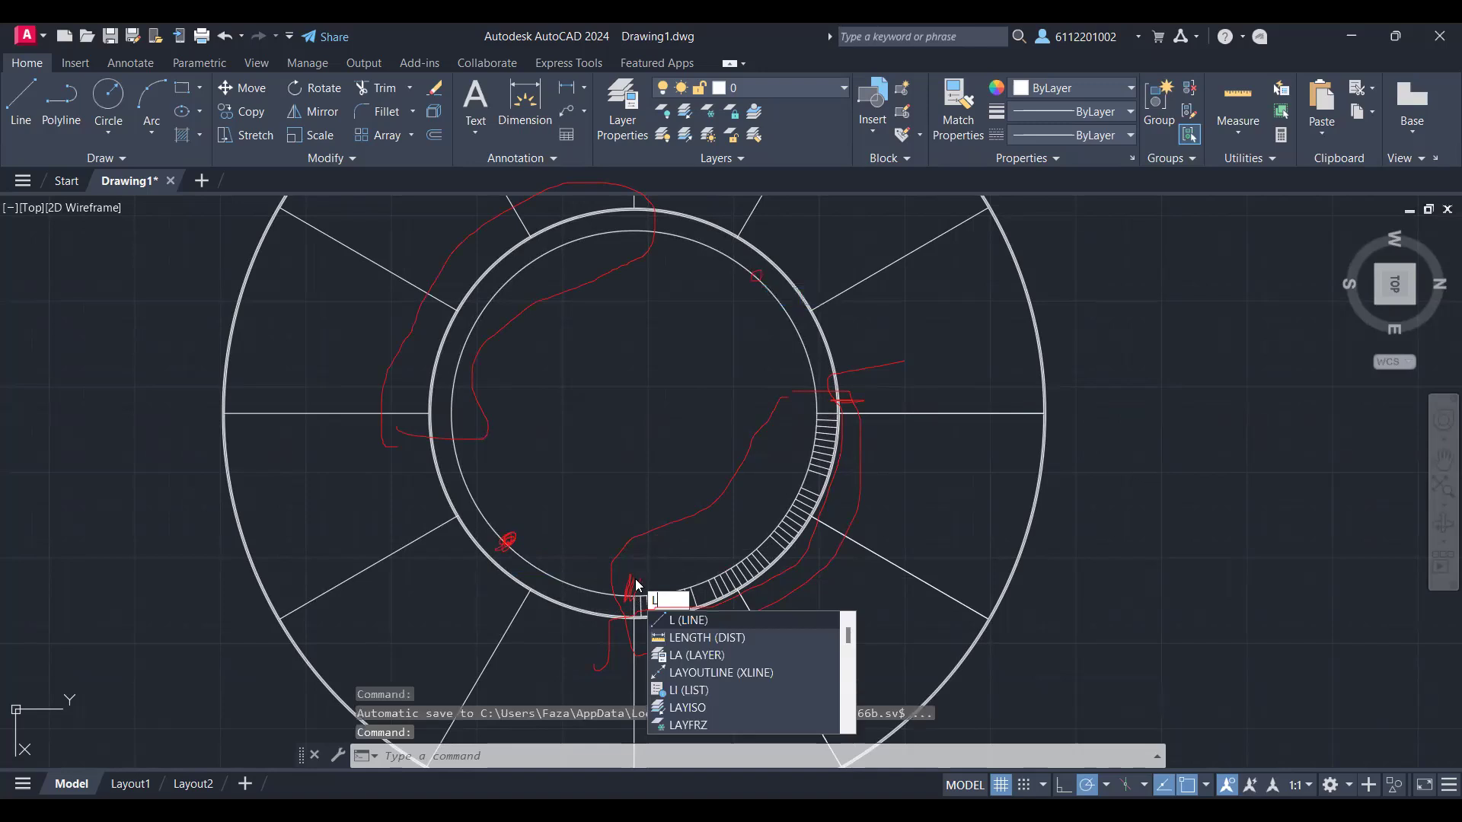
pyautogui.press('Return')
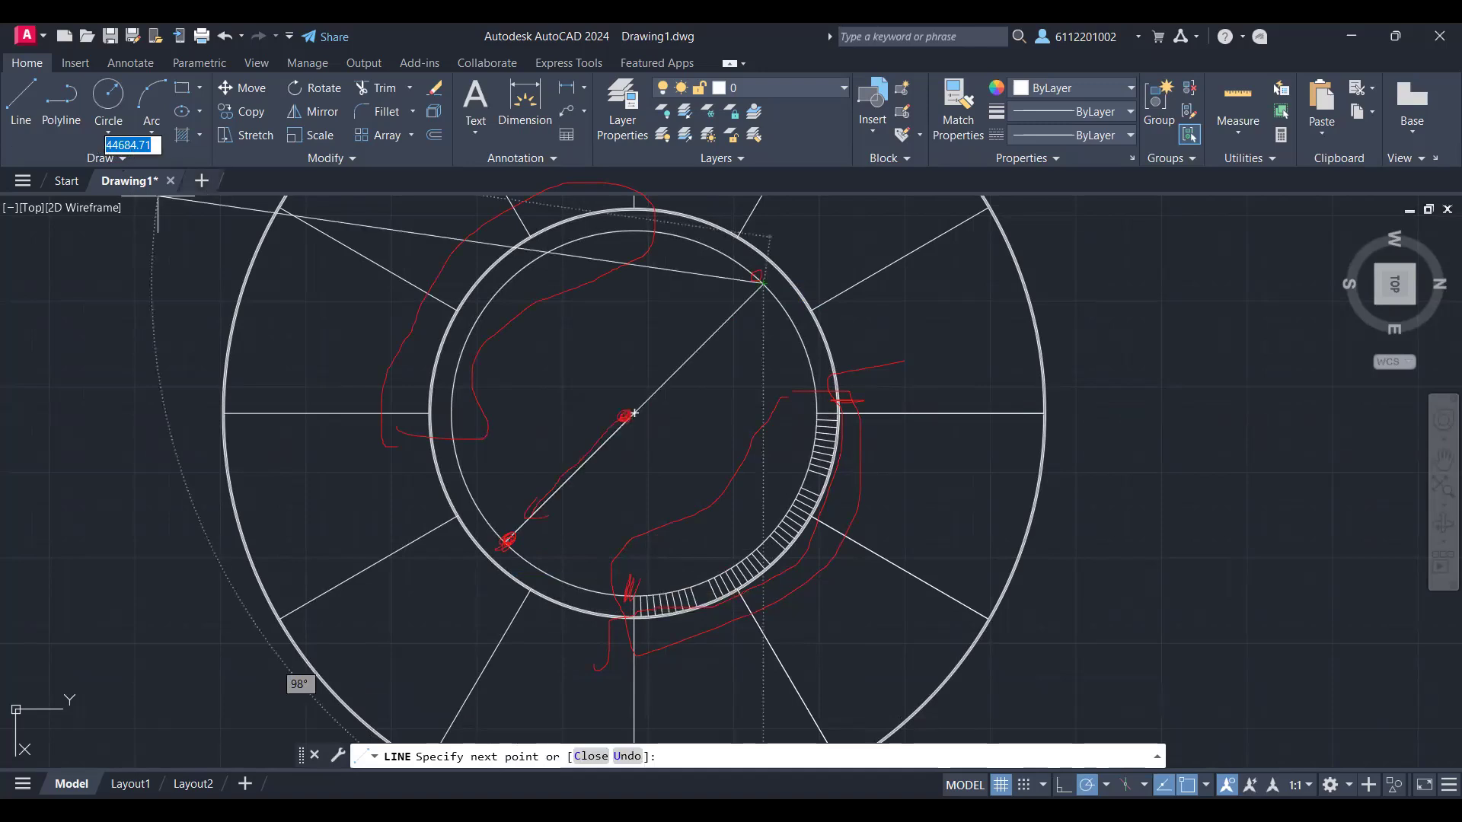
pyautogui.press('Escape')
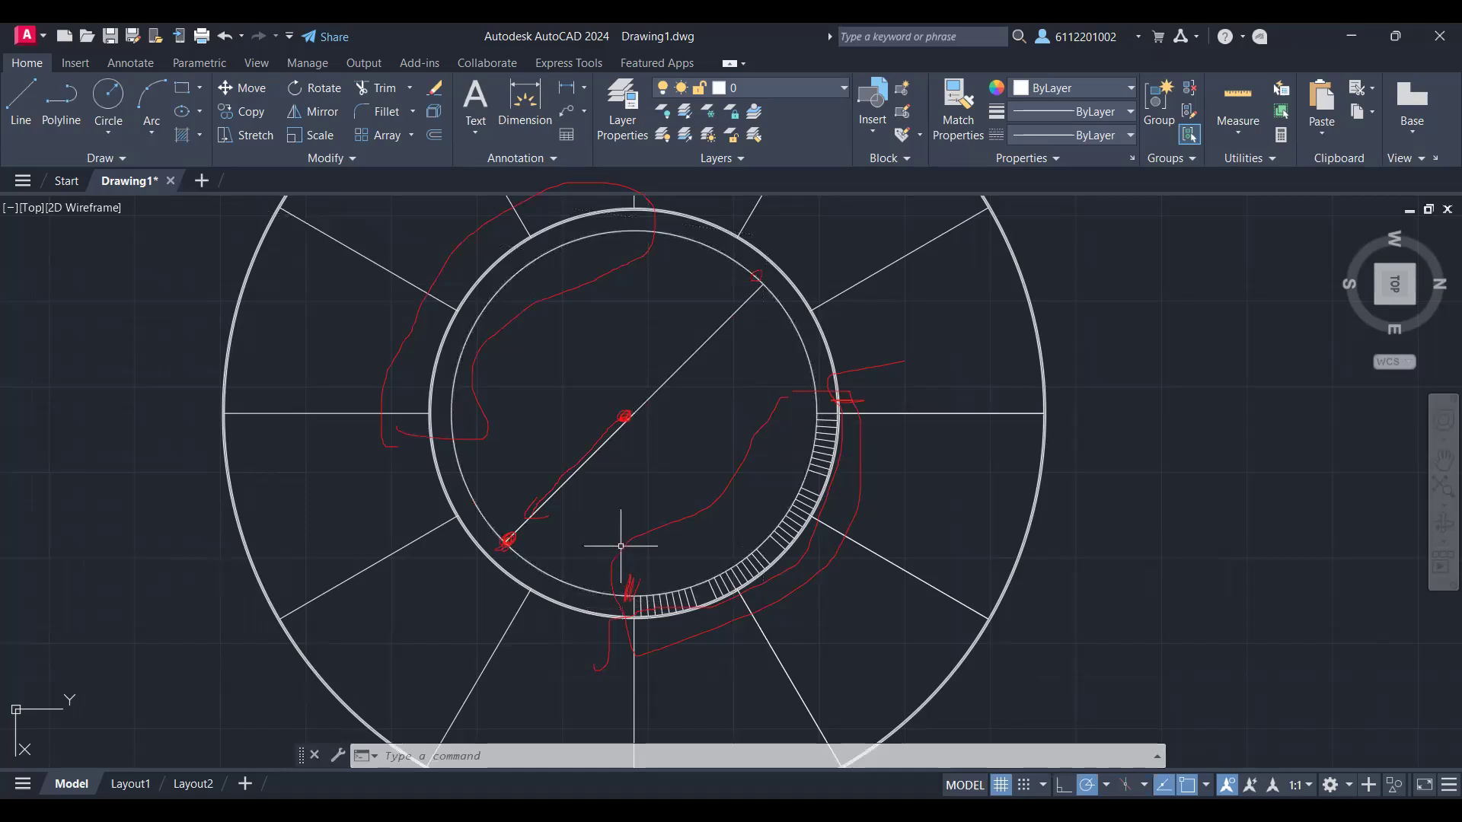
# Step: Mirror the four inner-band line groups about the diagonal line onto the opposite side of the ring, keeping the source objects
pyautogui.write('mi')
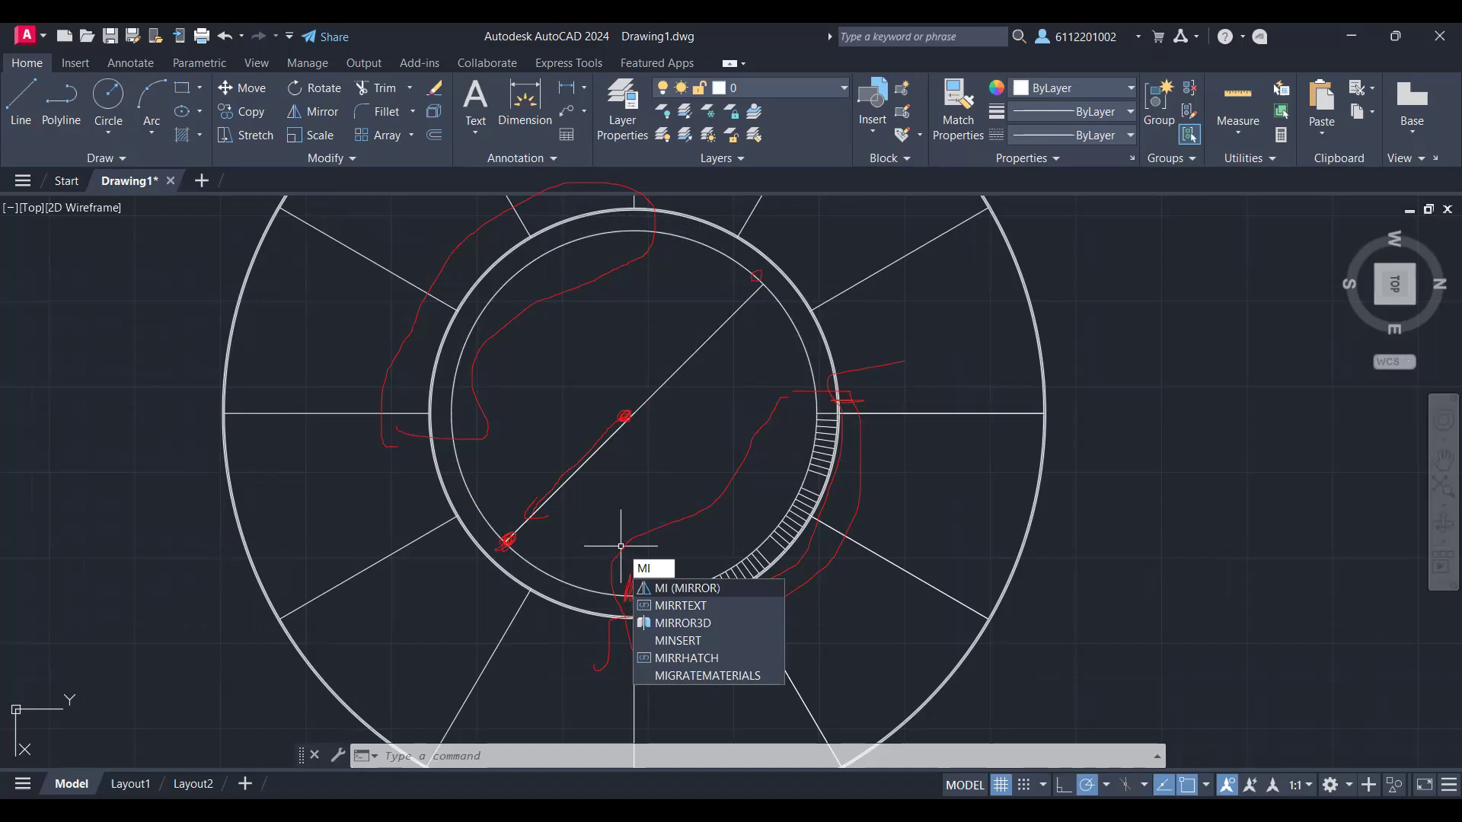
pyautogui.press('Return')
pyautogui.click(636, 555)
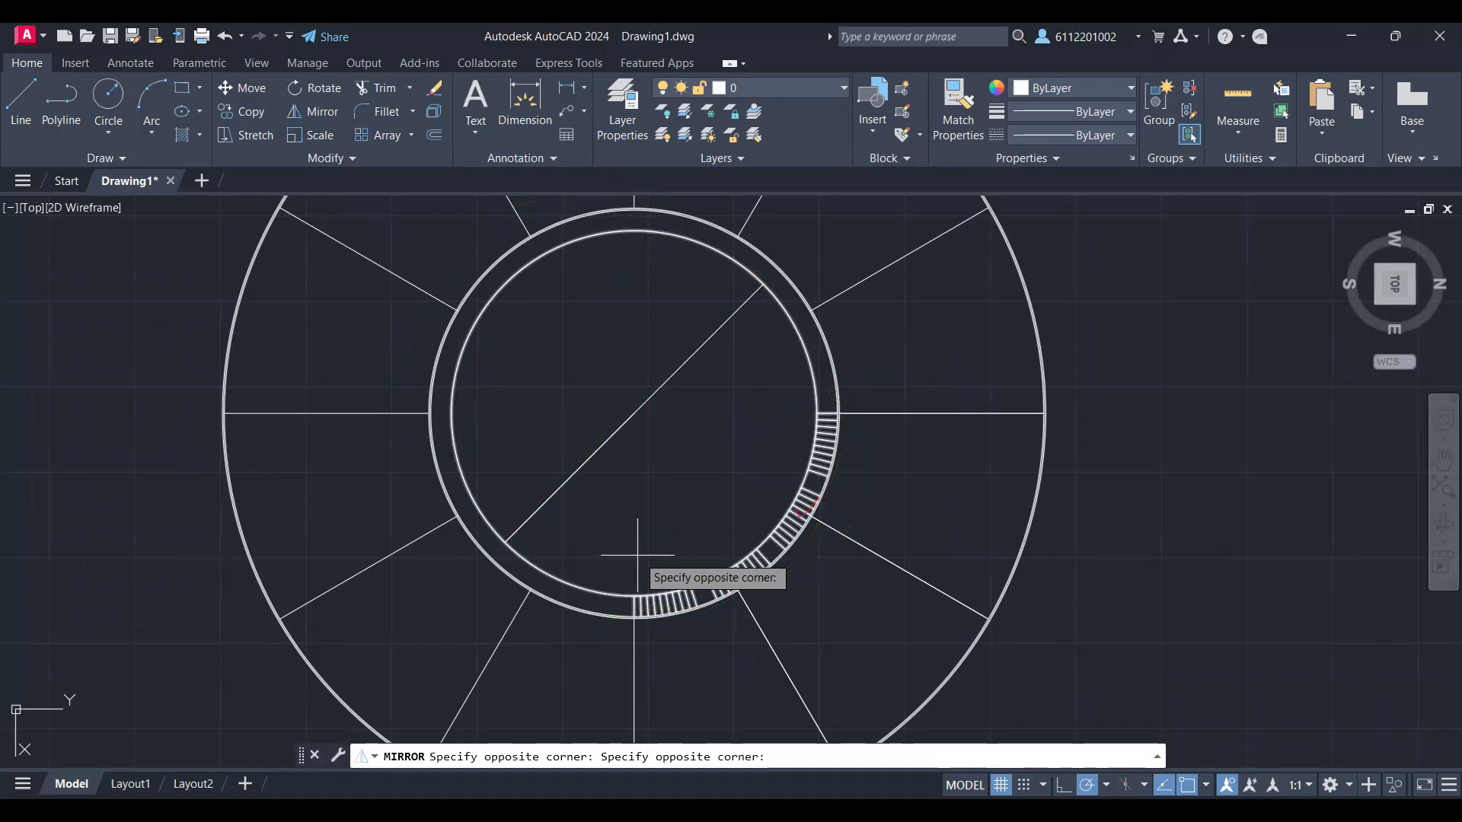
pyautogui.click(601, 559)
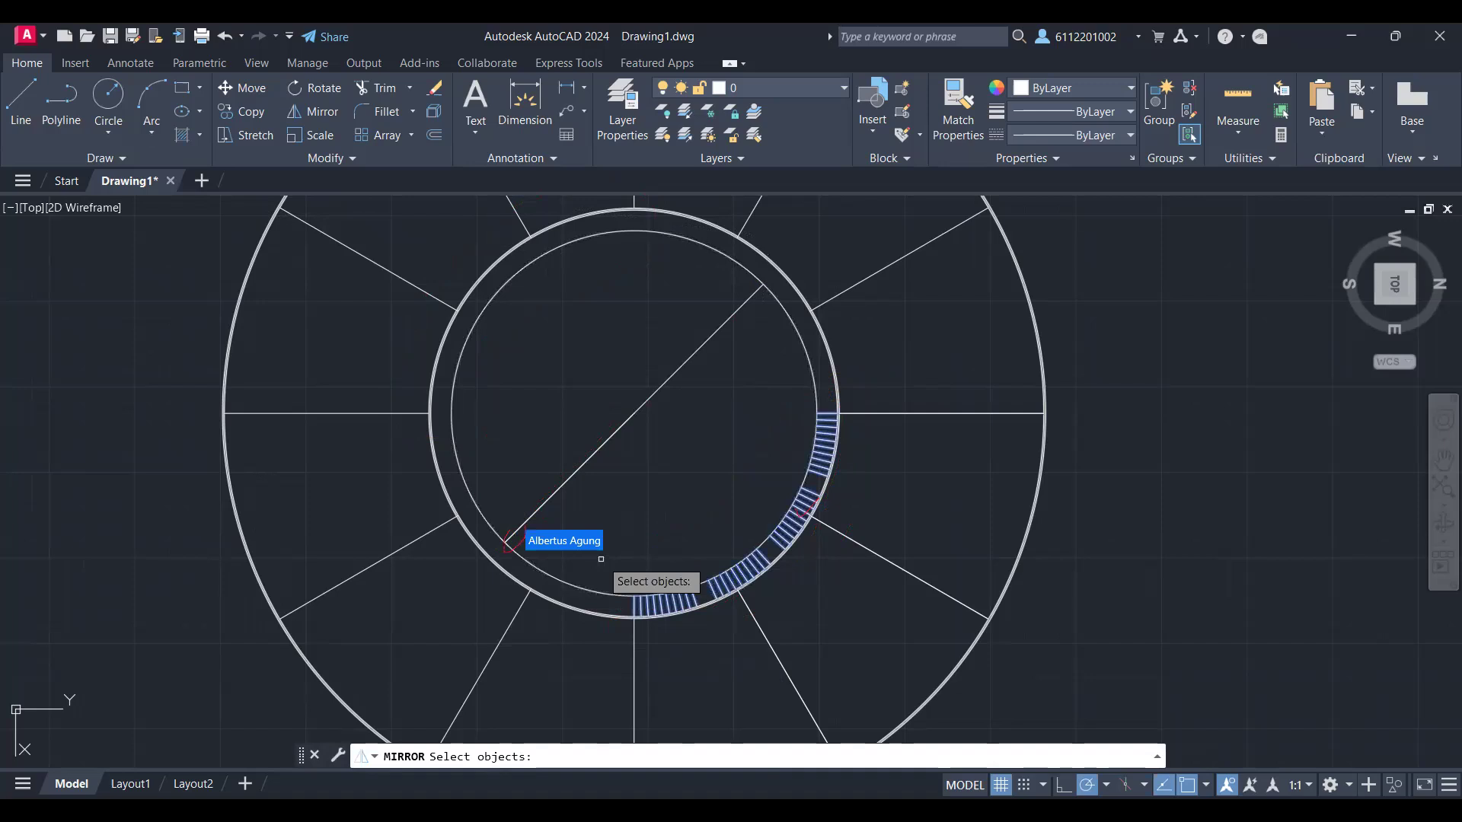
pyautogui.press('Return')
pyautogui.click(505, 541)
pyautogui.click(690, 345)
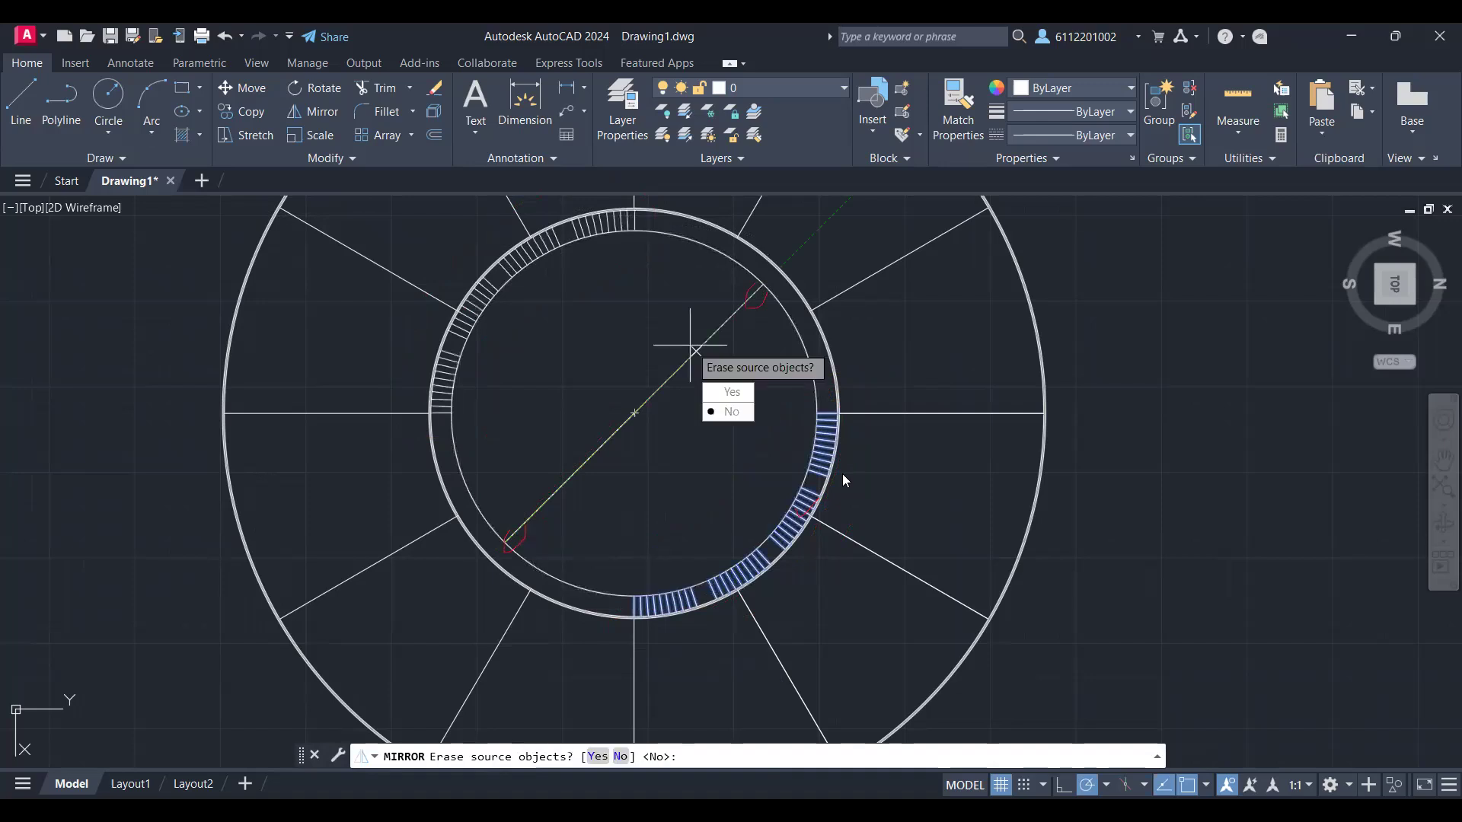
pyautogui.press('Return')
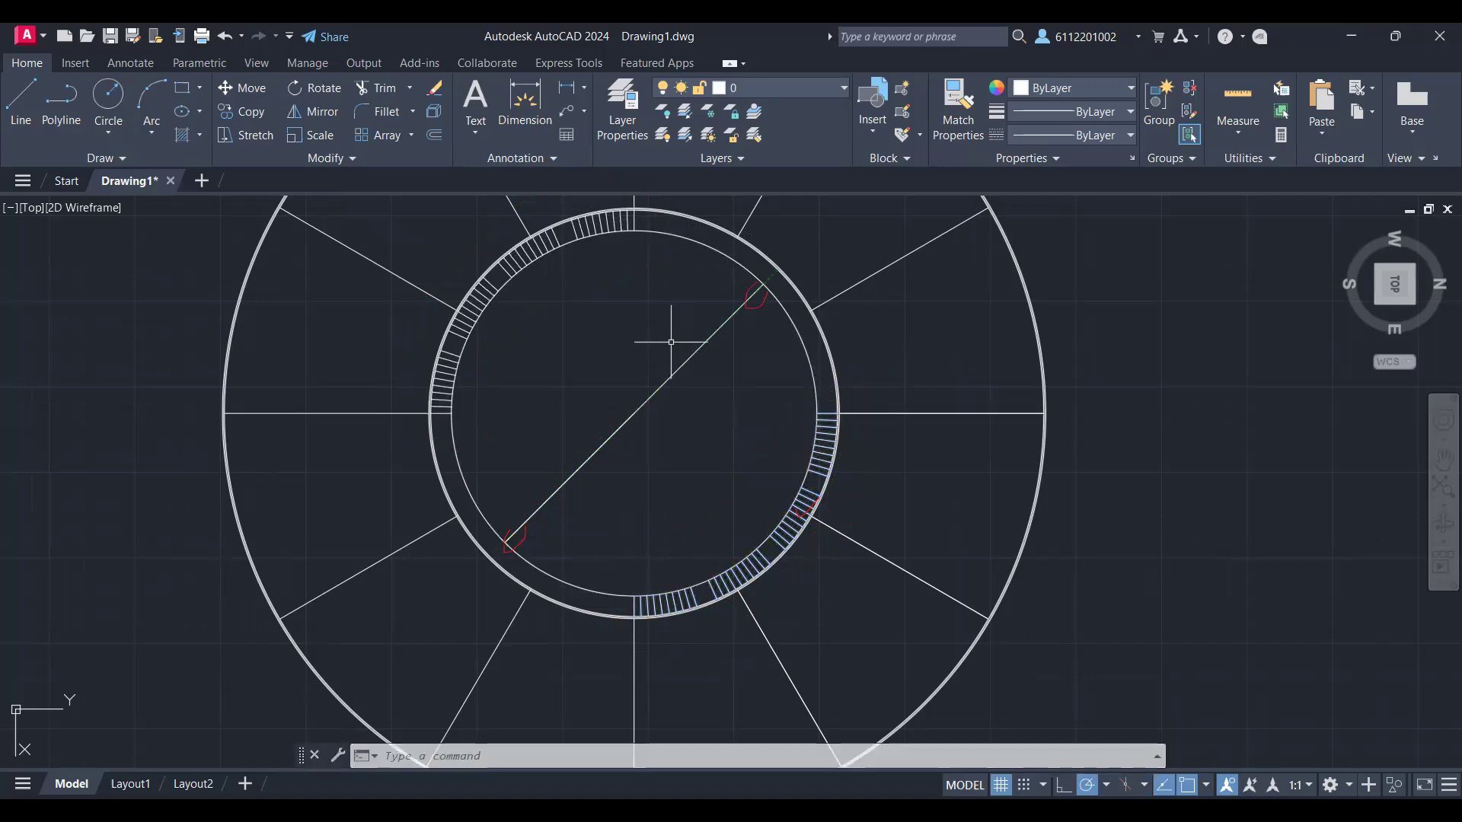
# Step: Erase both halves of the diagonal line inside the innermost circle
pyautogui.write('DELETE')
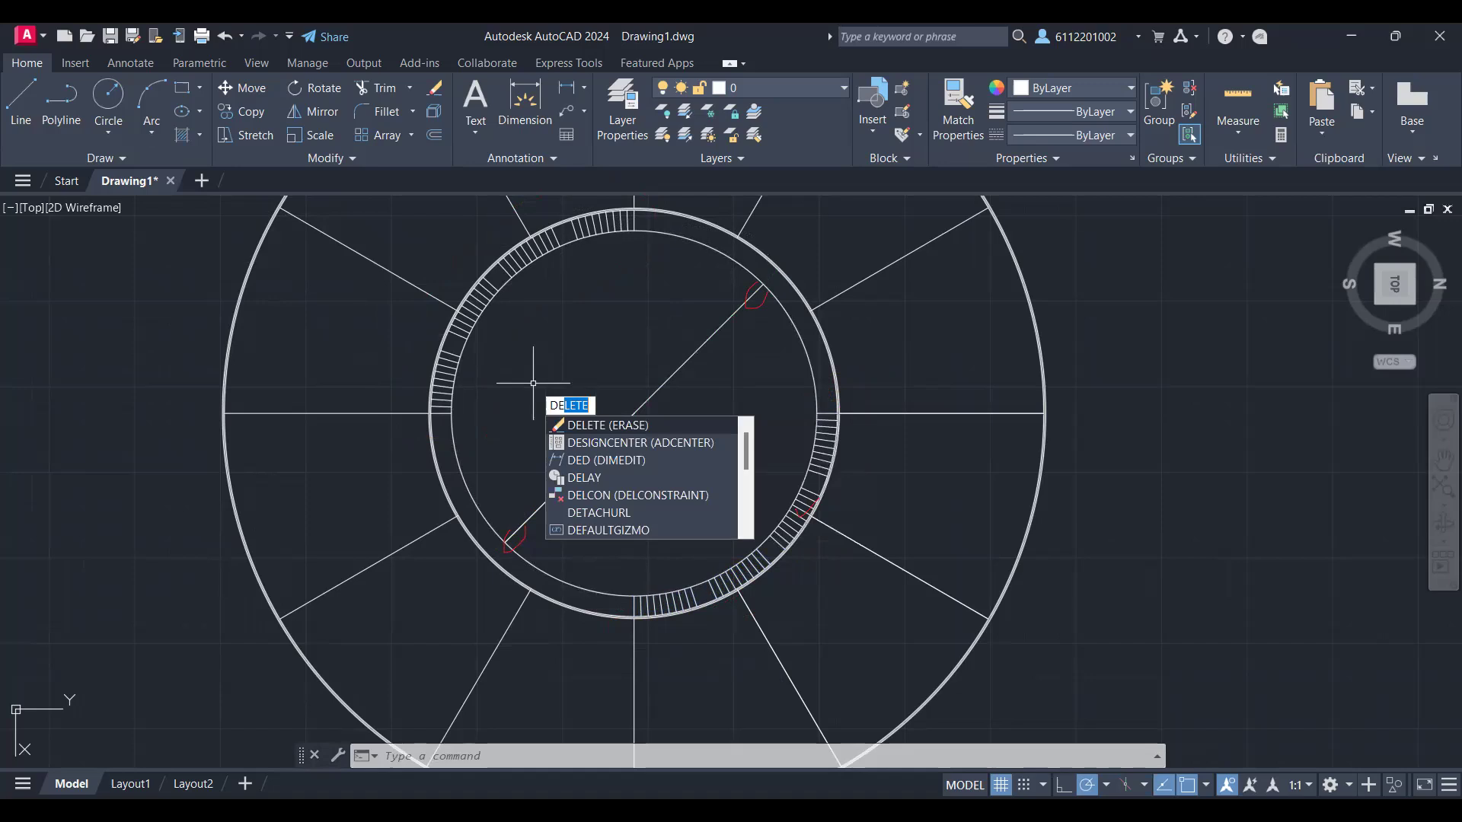
pyautogui.press('Return')
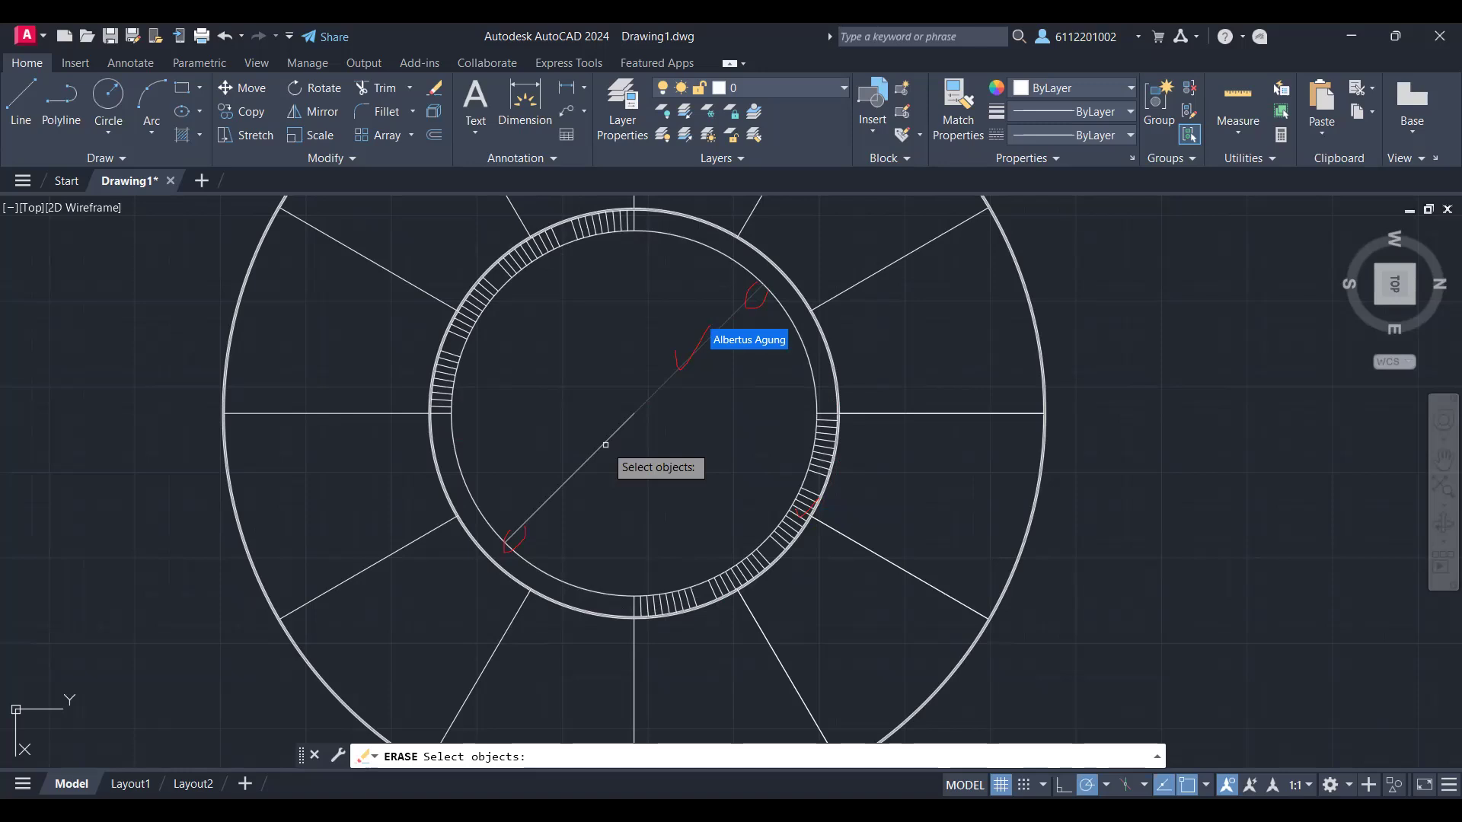
pyautogui.click(605, 444)
pyautogui.press('Return')
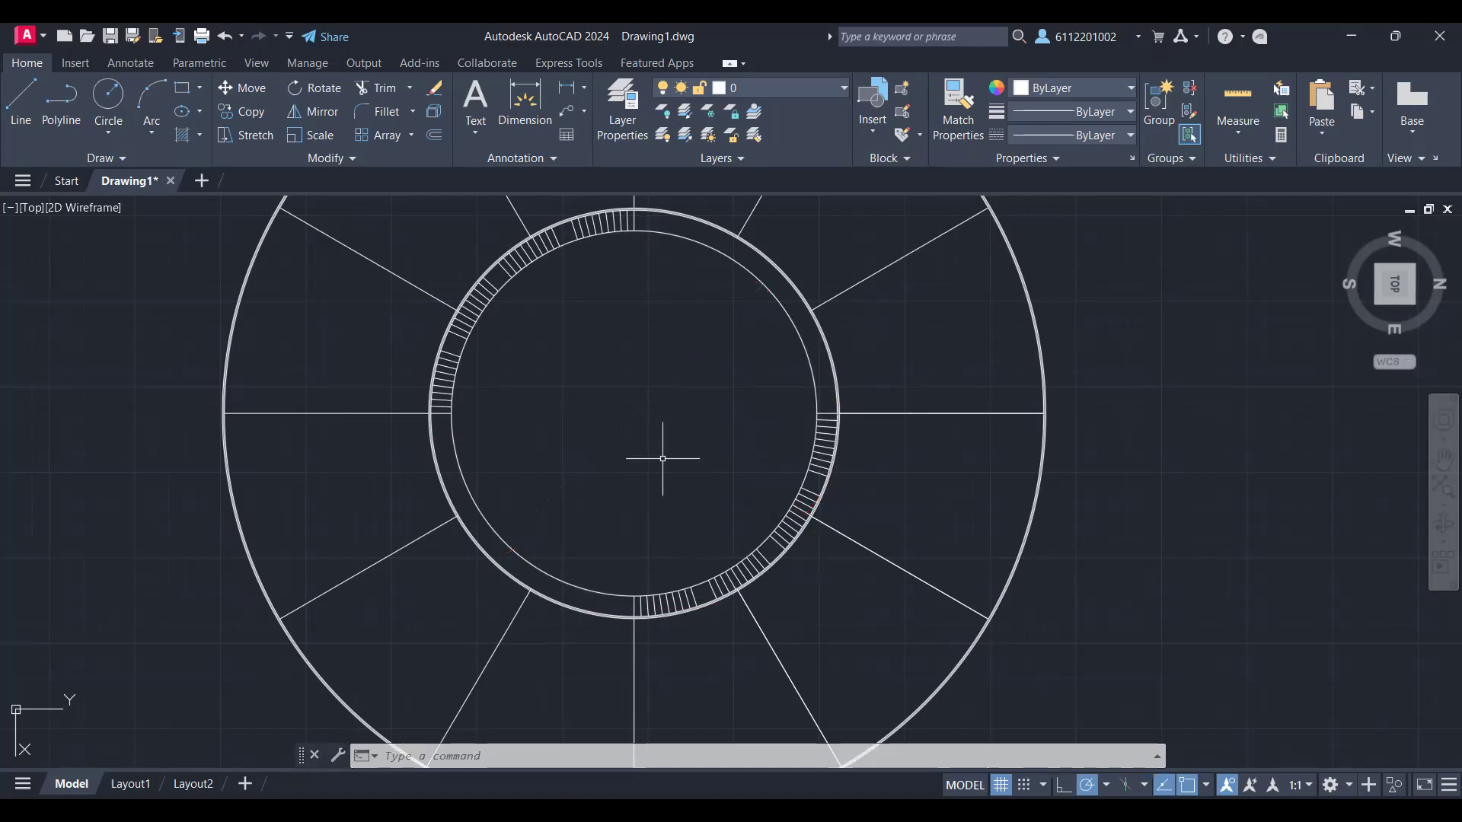
pyautogui.scroll(-5, 662, 458)
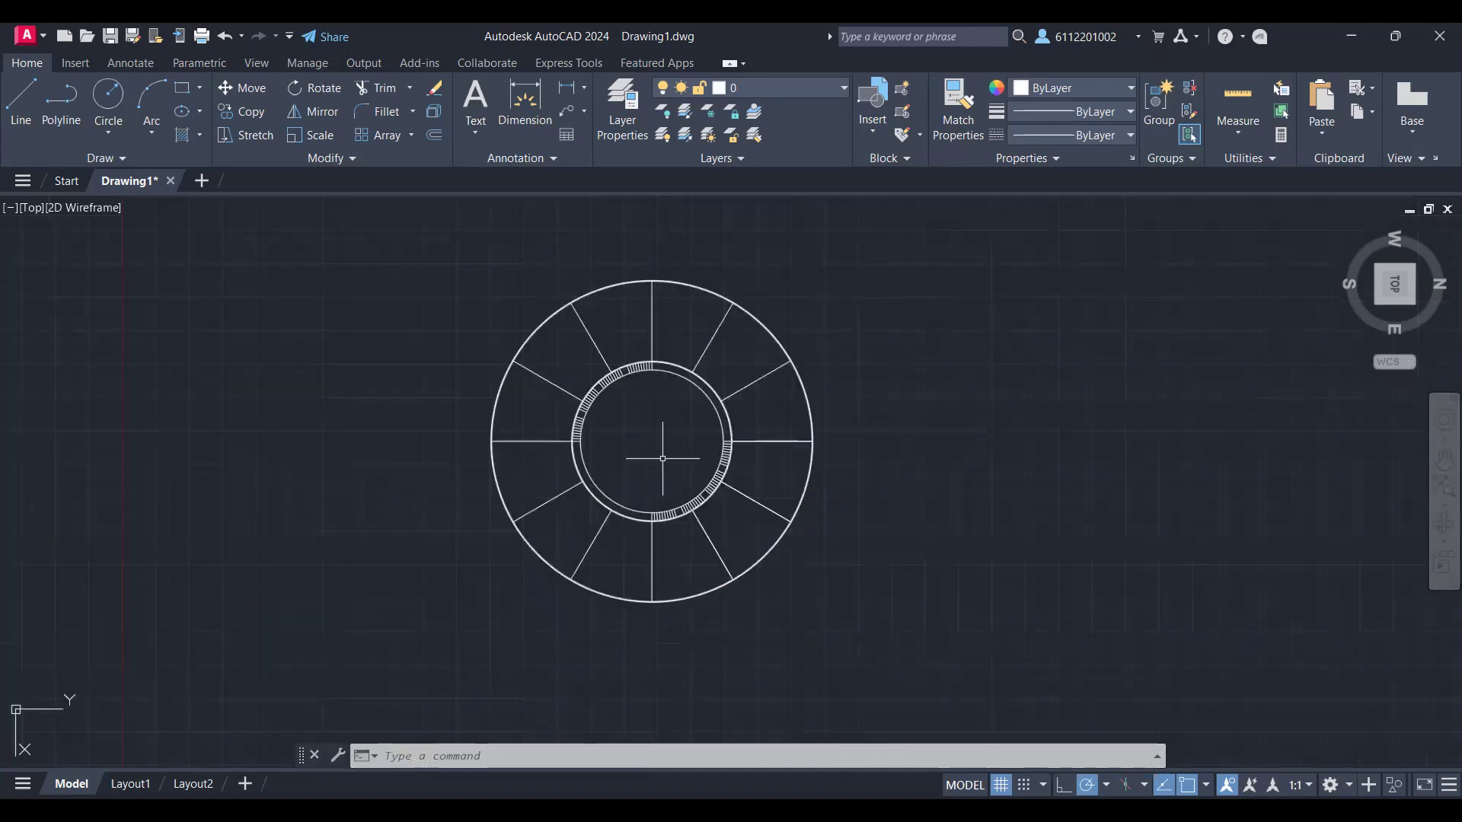
pyautogui.scroll(2, 662, 458)
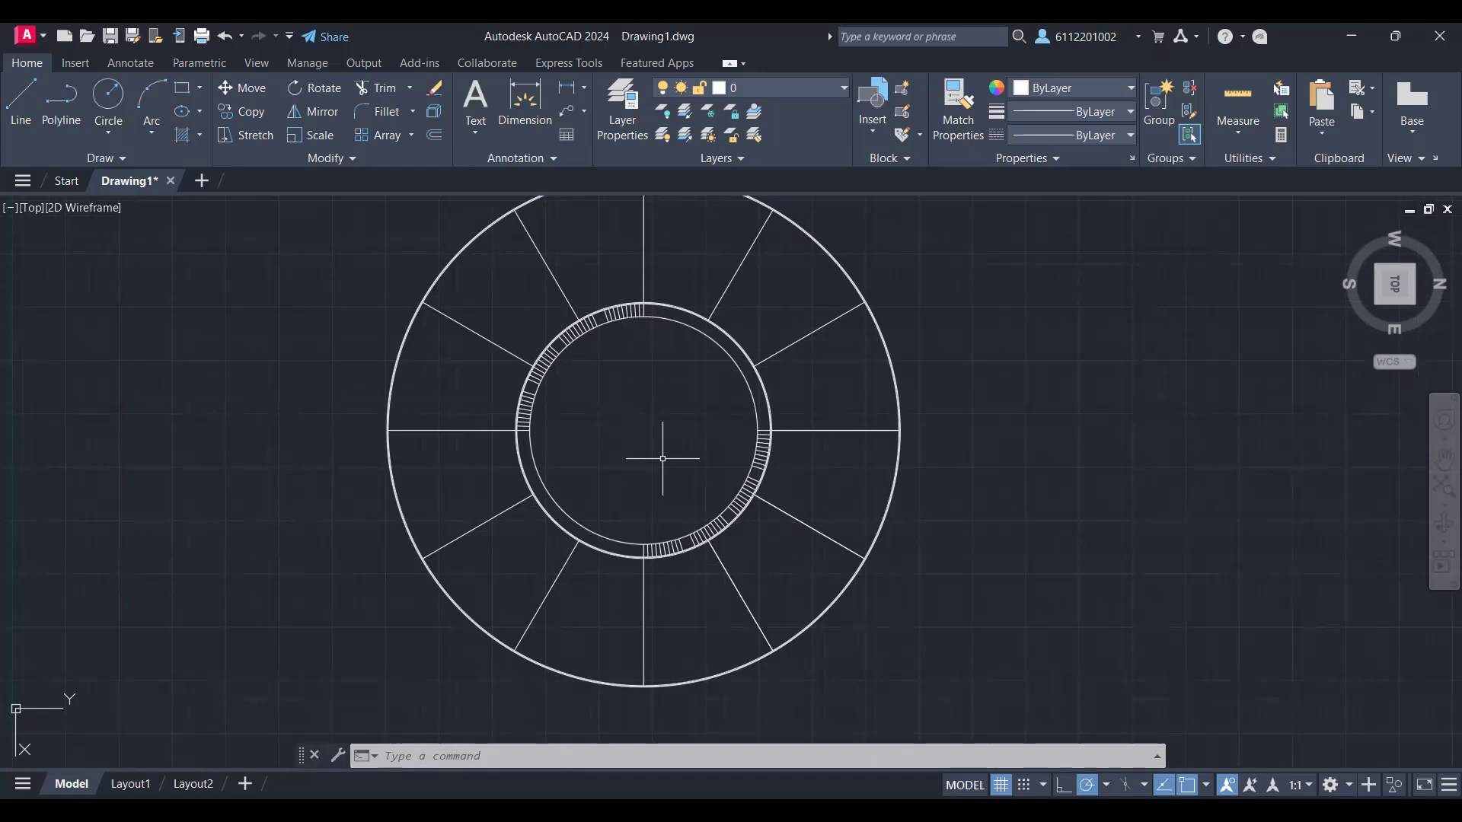
pyautogui.scroll(-2, 662, 458)
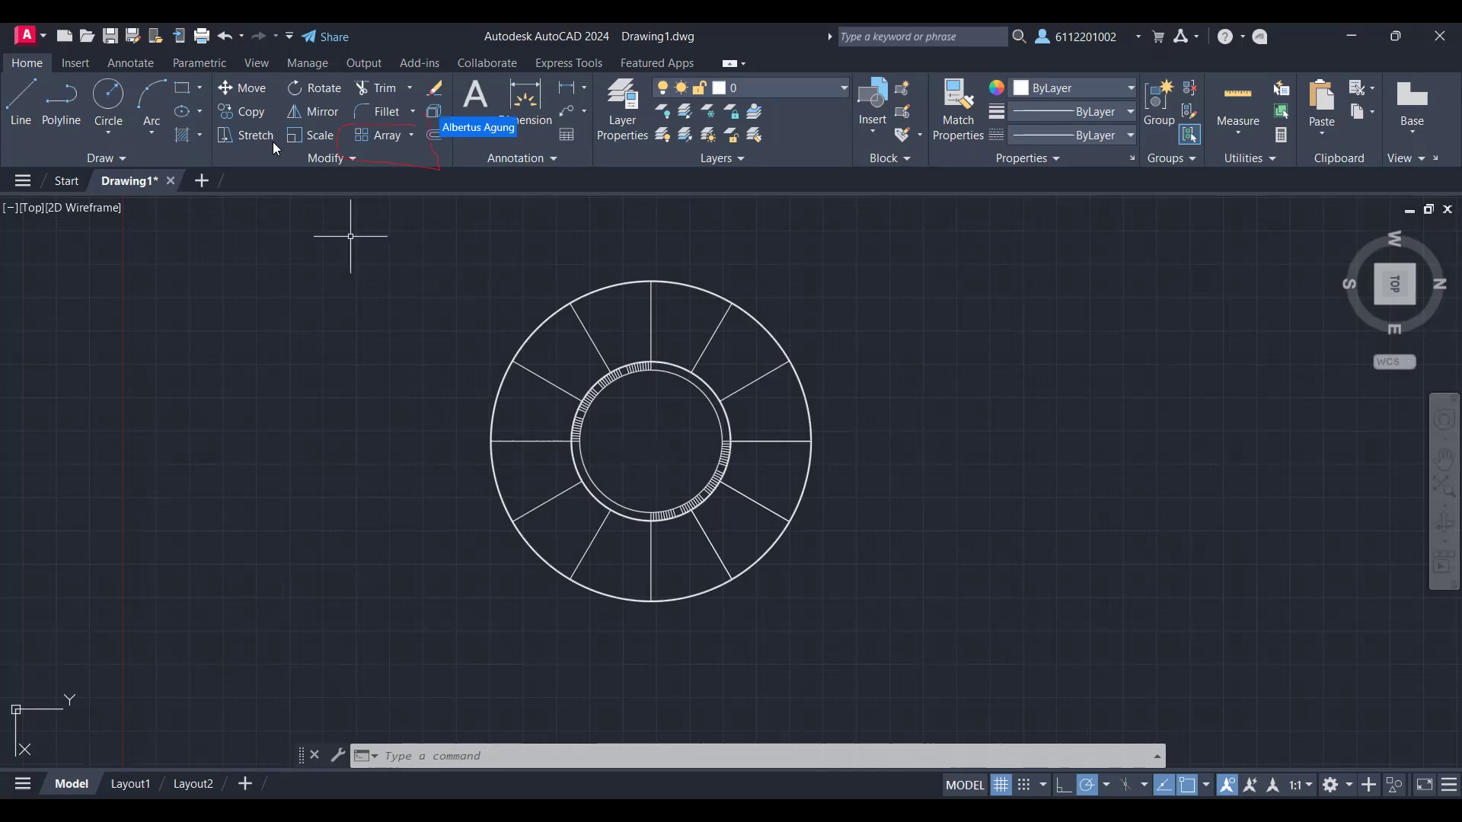
pyautogui.click(392, 140)
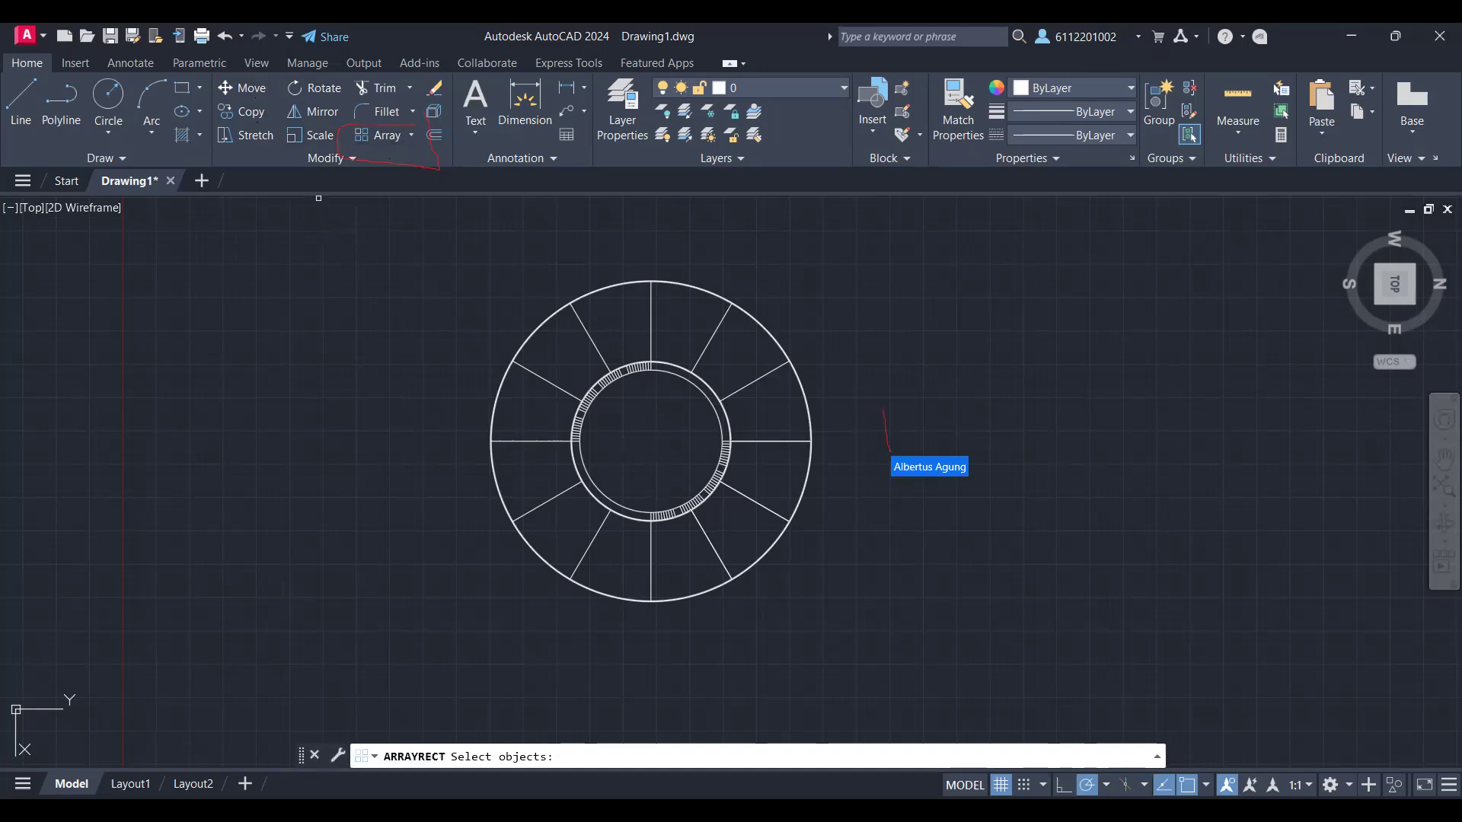
pyautogui.click(879, 410)
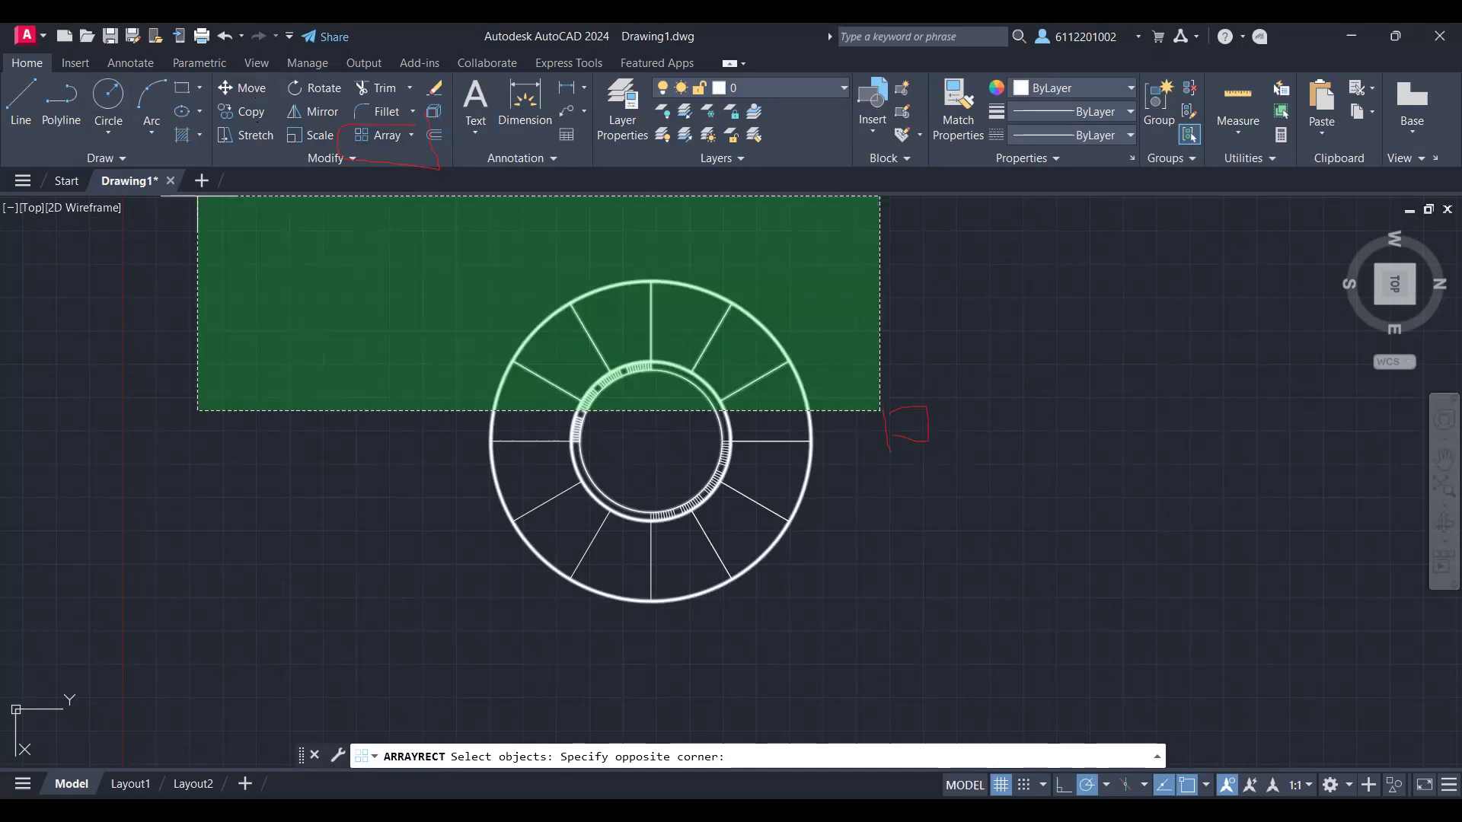
pyautogui.press('Escape')
pyautogui.press('Escape')
# Step: Draw a 1000 by 1000 rectangle in the empty area beside the circular plan
pyautogui.write('RE')
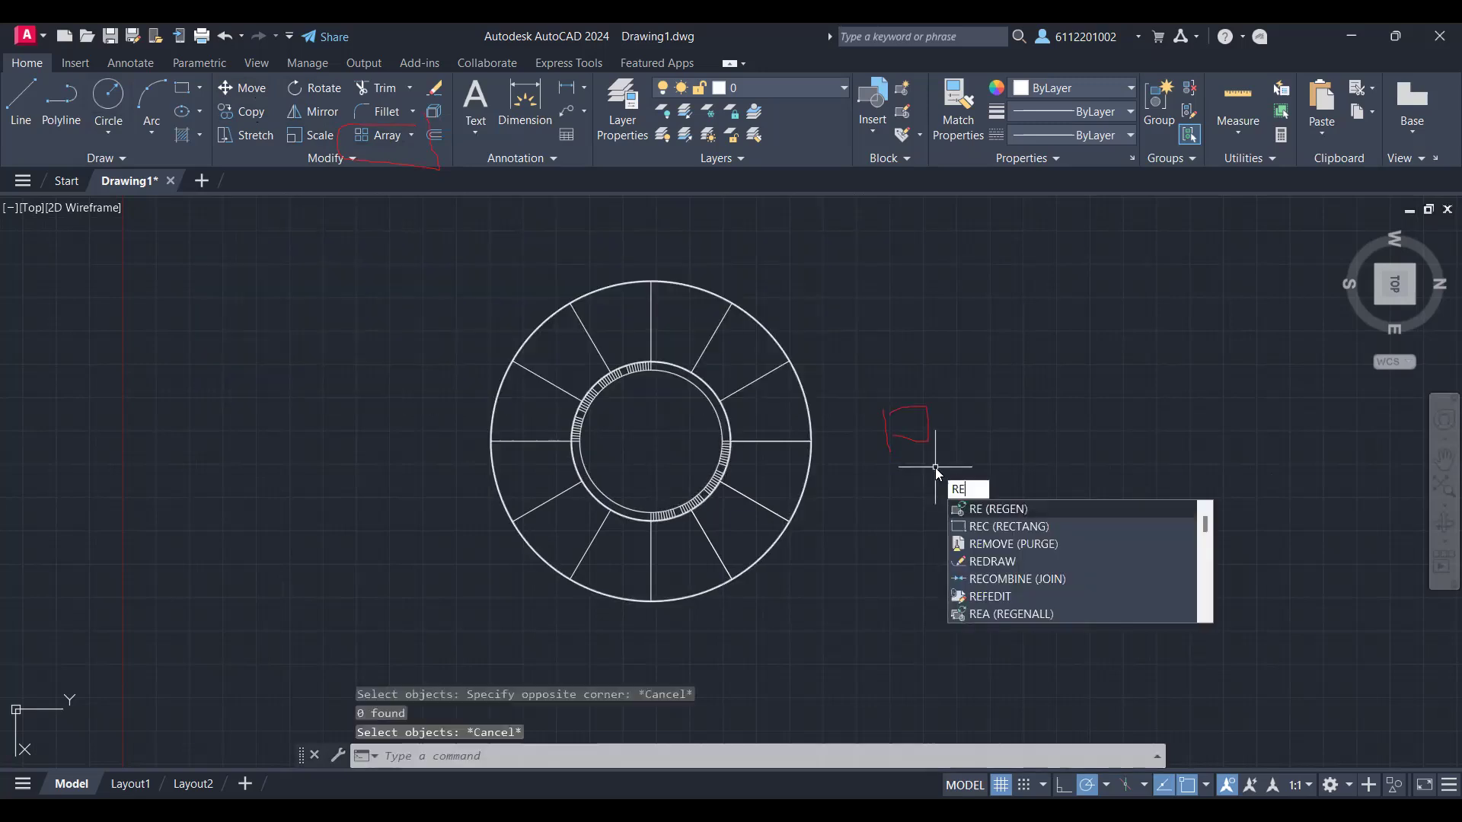
pyautogui.write('C')
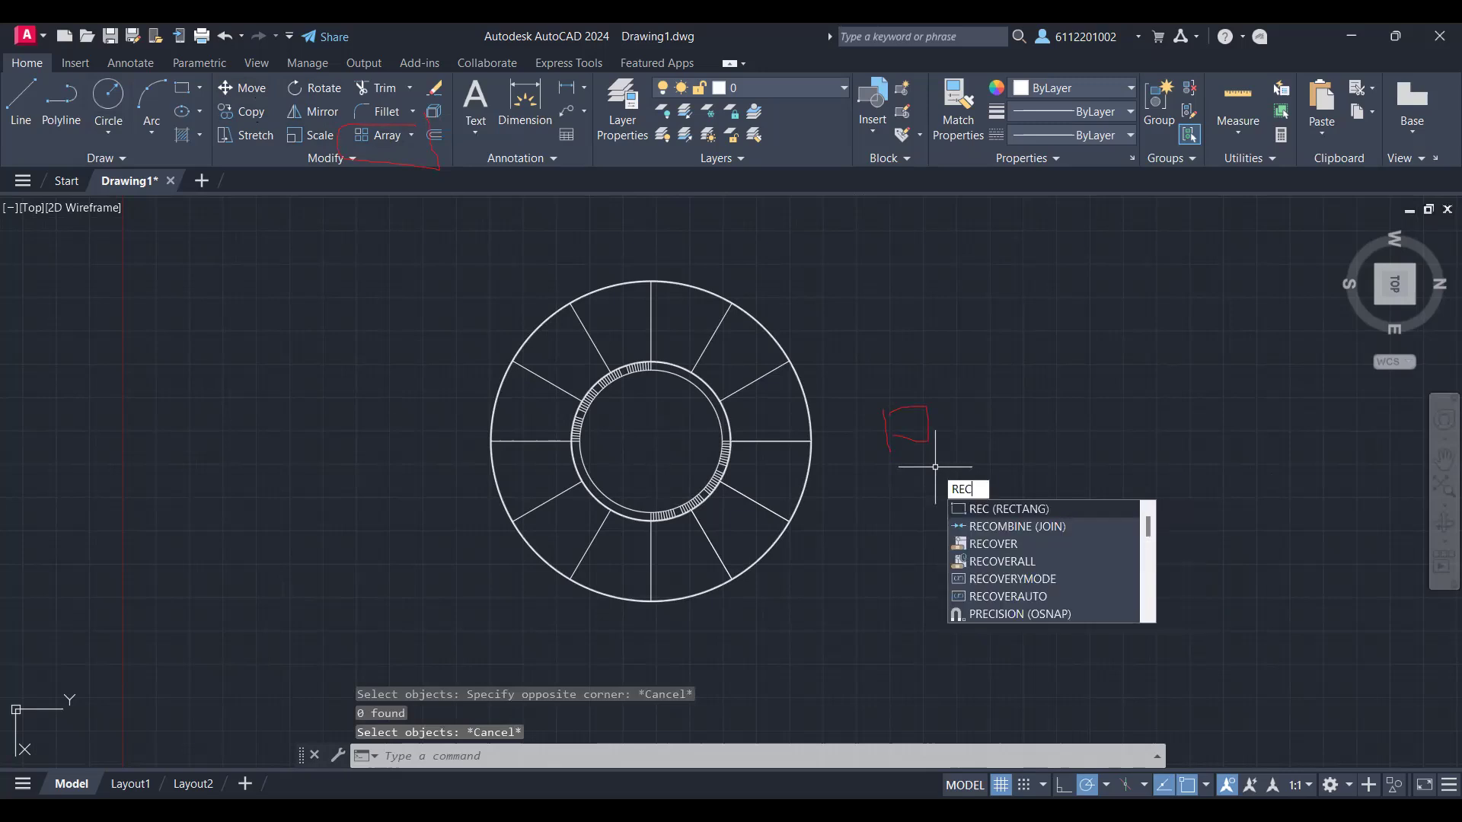
pyautogui.press('Return')
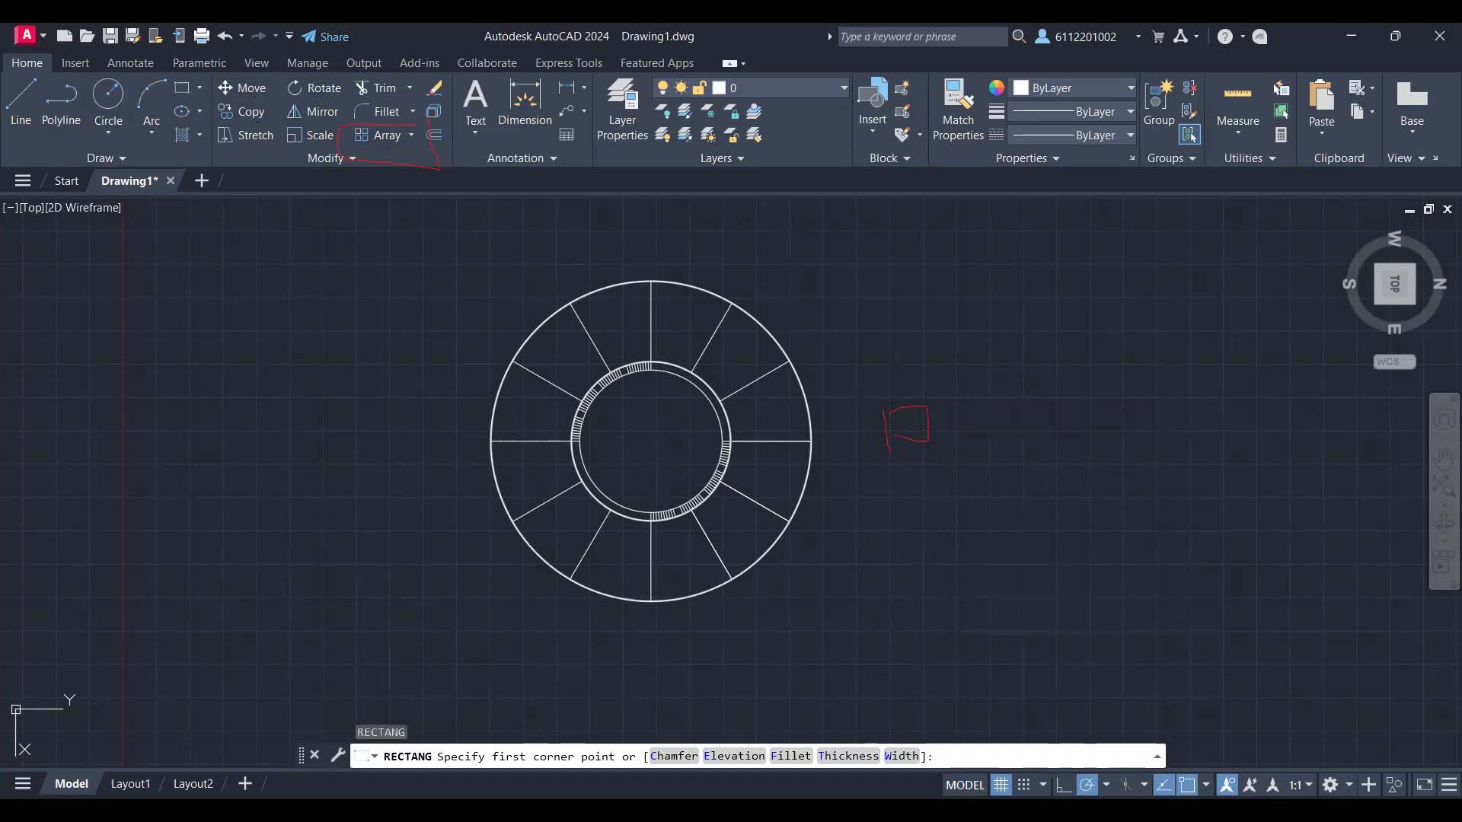
pyautogui.click(890, 398)
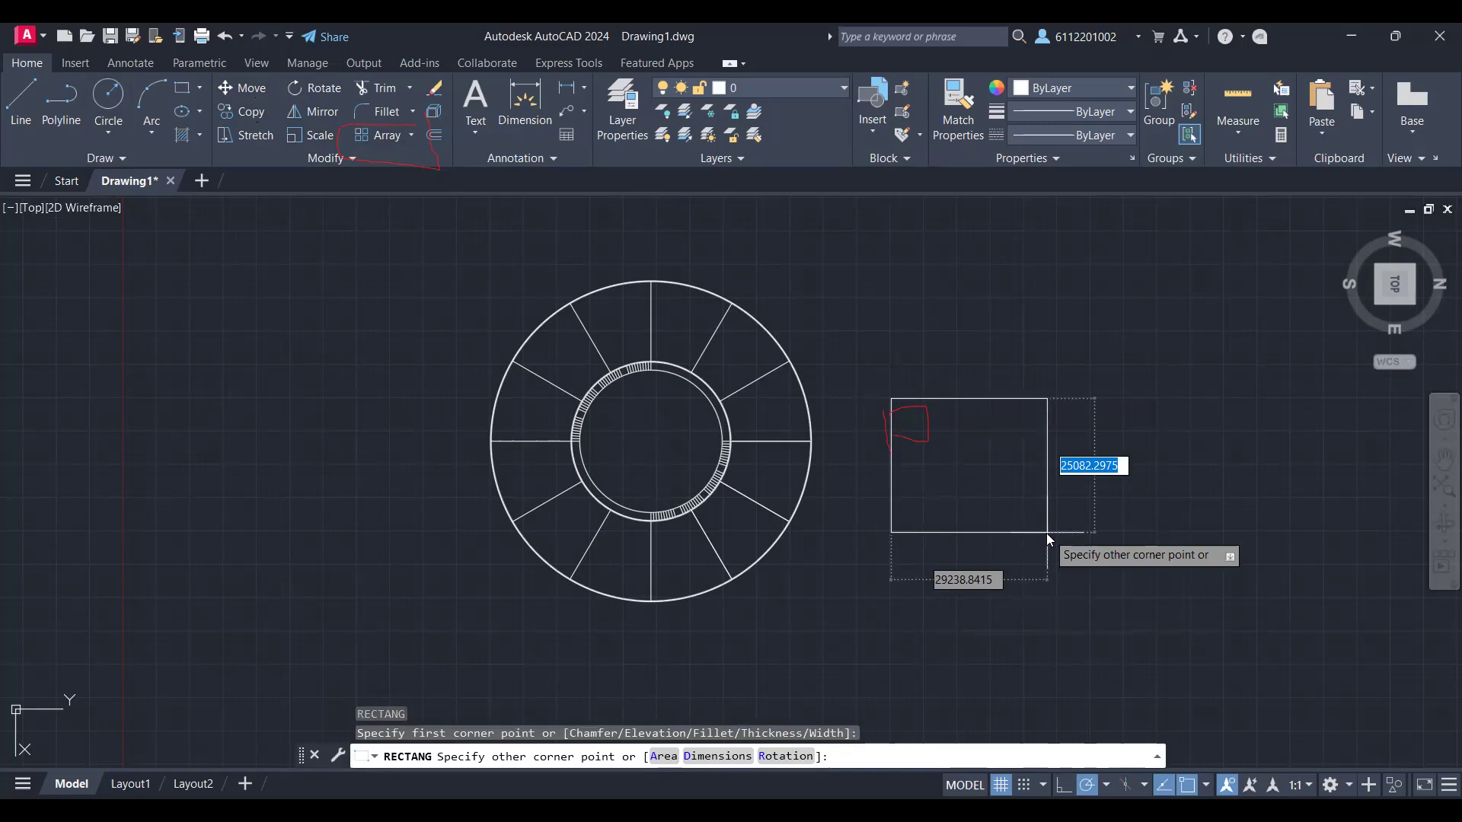
pyautogui.write('2')
pyautogui.press('BackSpace')
pyautogui.write('1000')
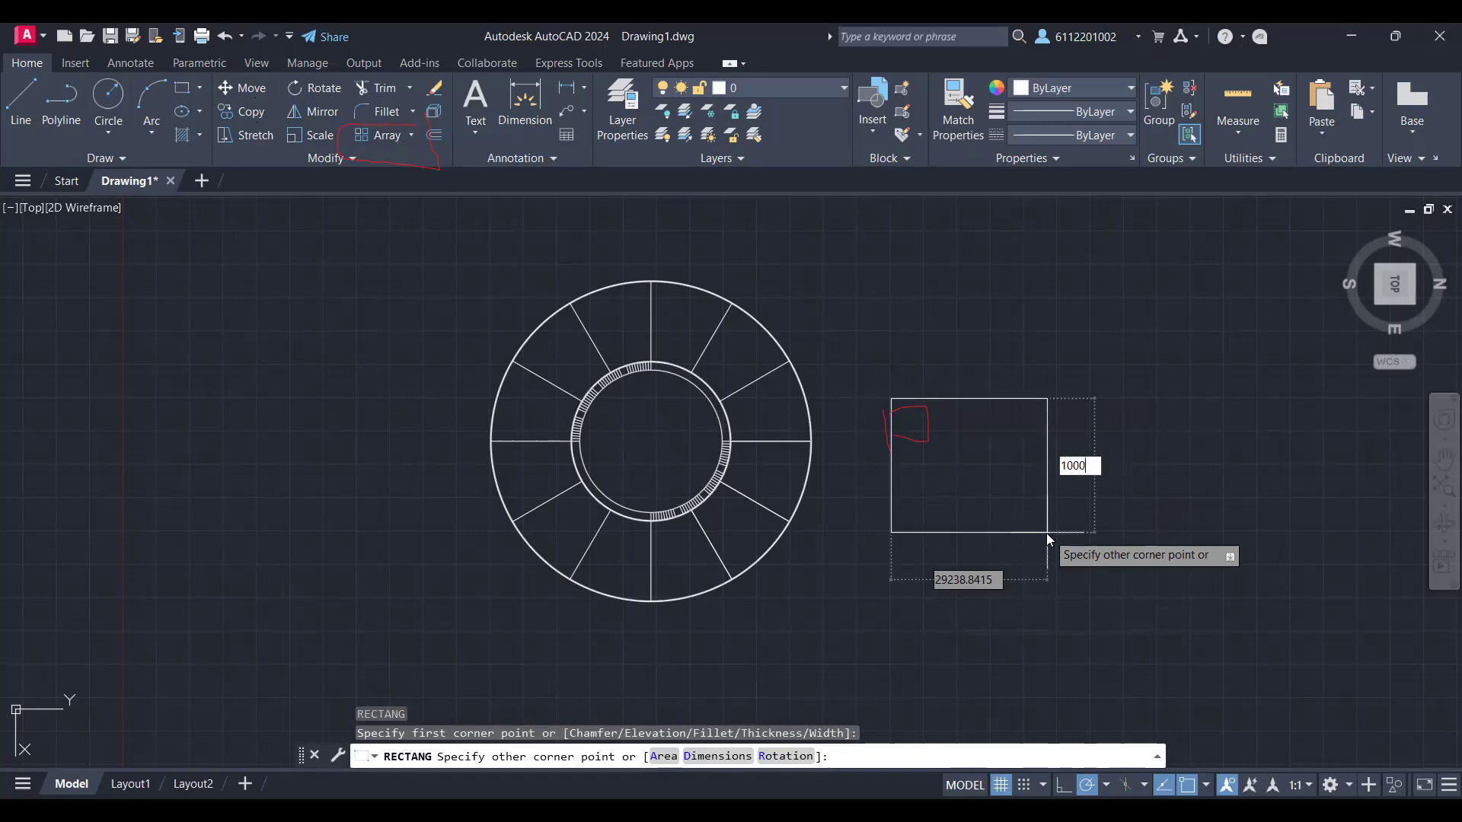
pyautogui.press('Tab')
pyautogui.write('1000')
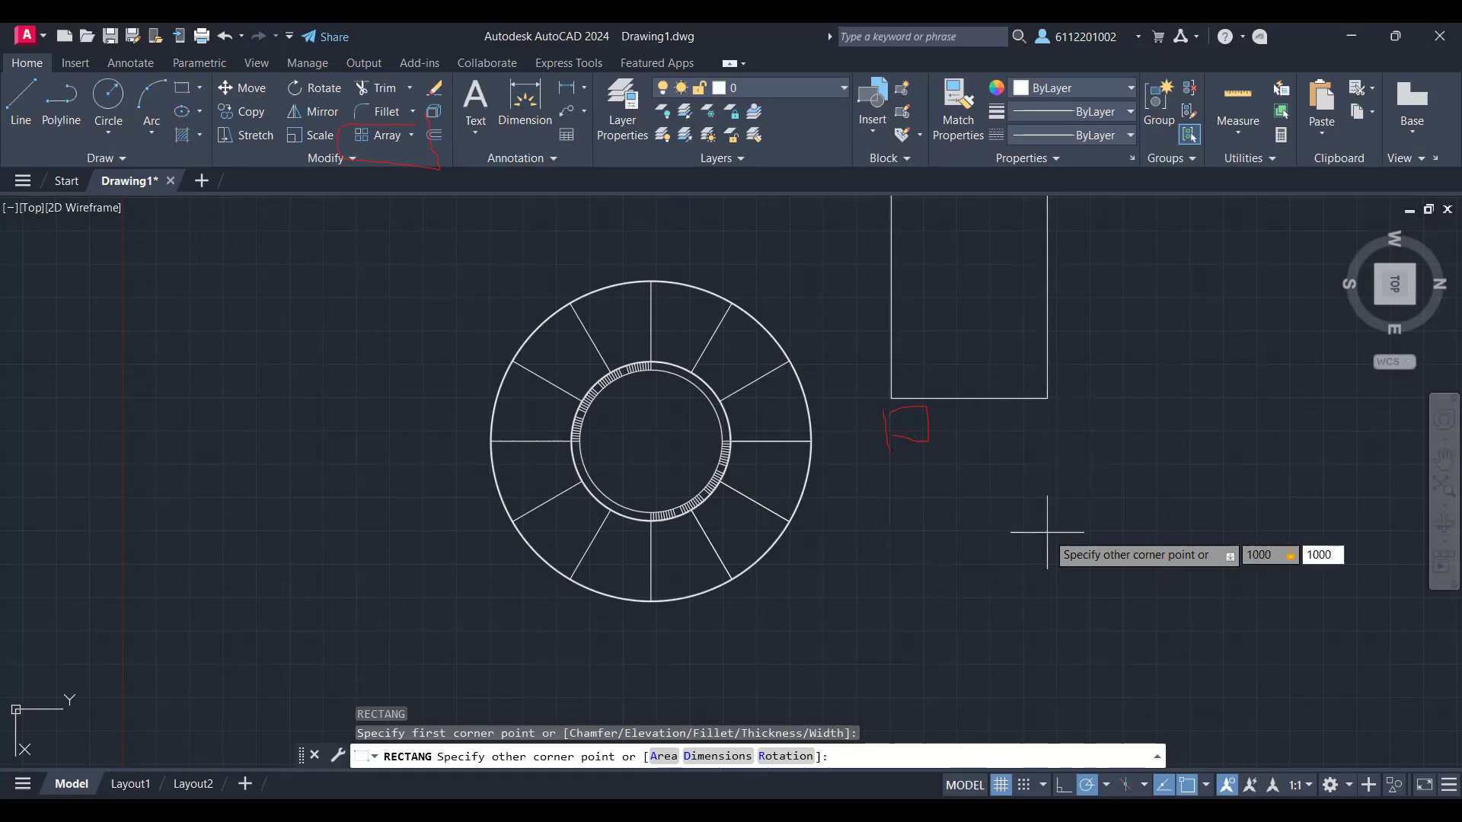
pyautogui.press('Return')
# Step: Try to dimension the upper edge of the 1000 by 1000 square between its two corners
pyautogui.scroll(5, 966, 450)
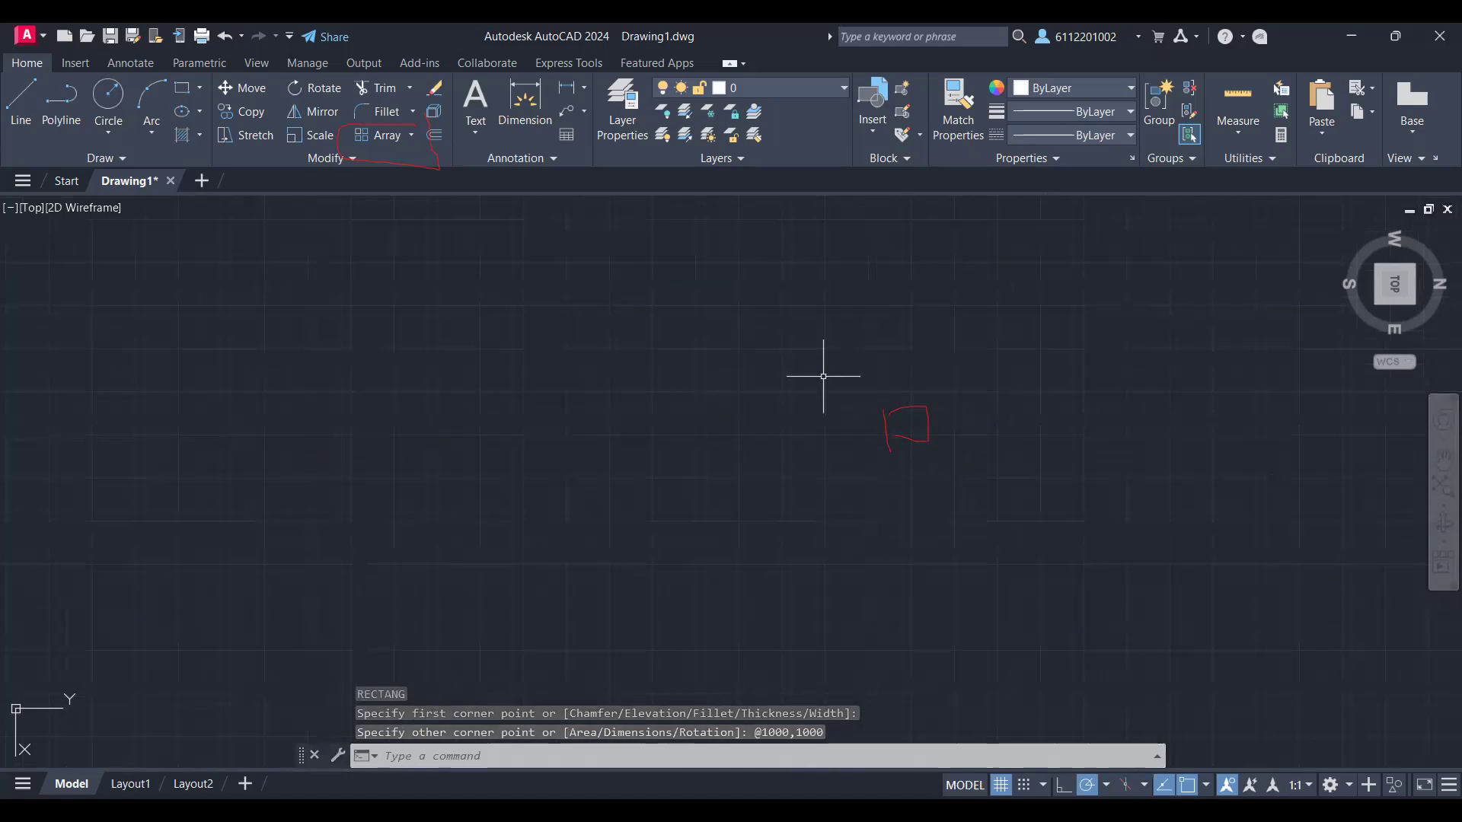
pyautogui.scroll(-5, 823, 376)
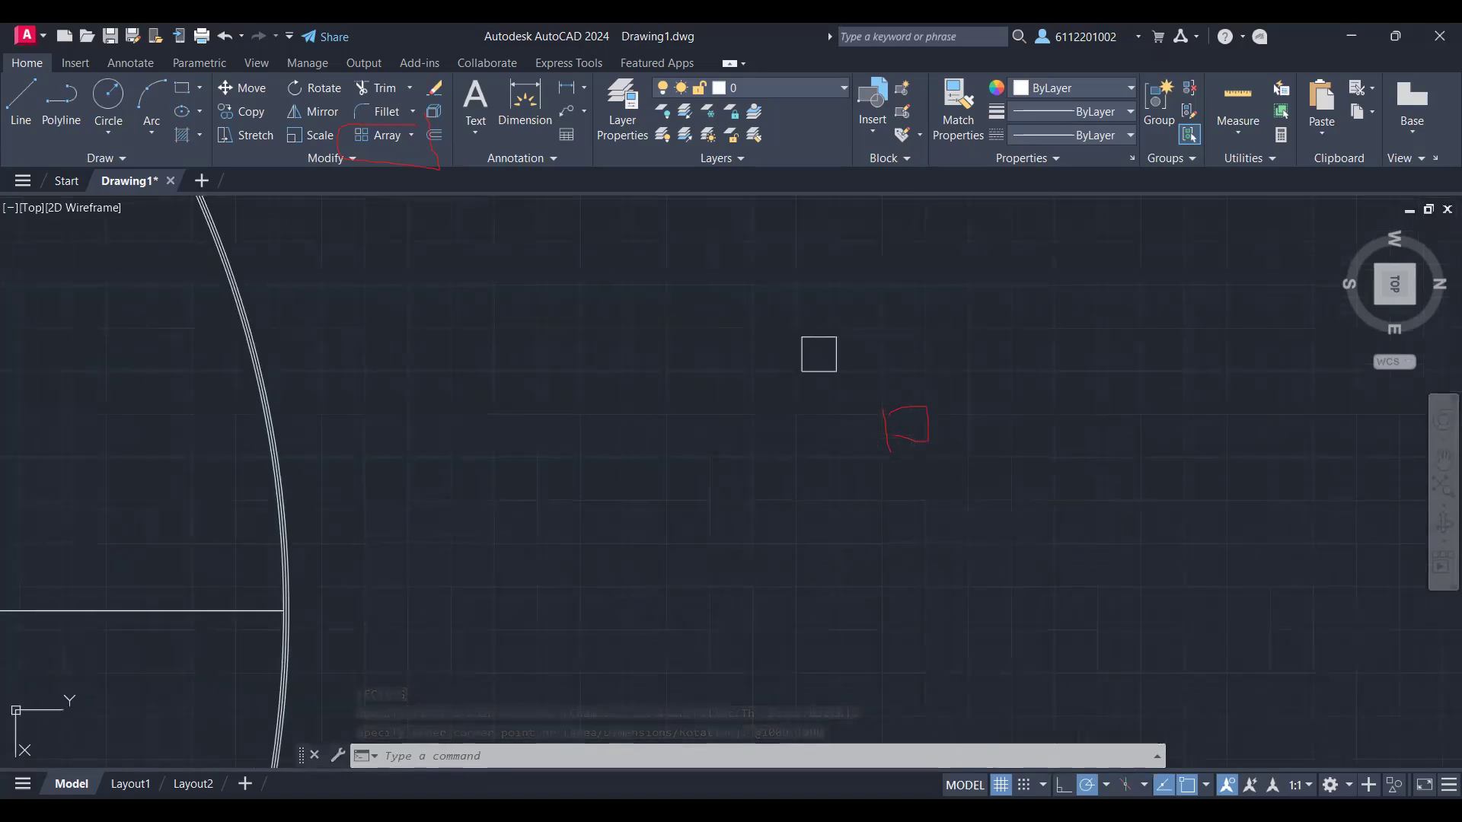
pyautogui.scroll(2, 926, 381)
pyautogui.moveTo(927, 382); pyautogui.dragTo(904, 453, button='middle')
pyautogui.scroll(2, 904, 454)
pyautogui.scroll(2, 905, 457)
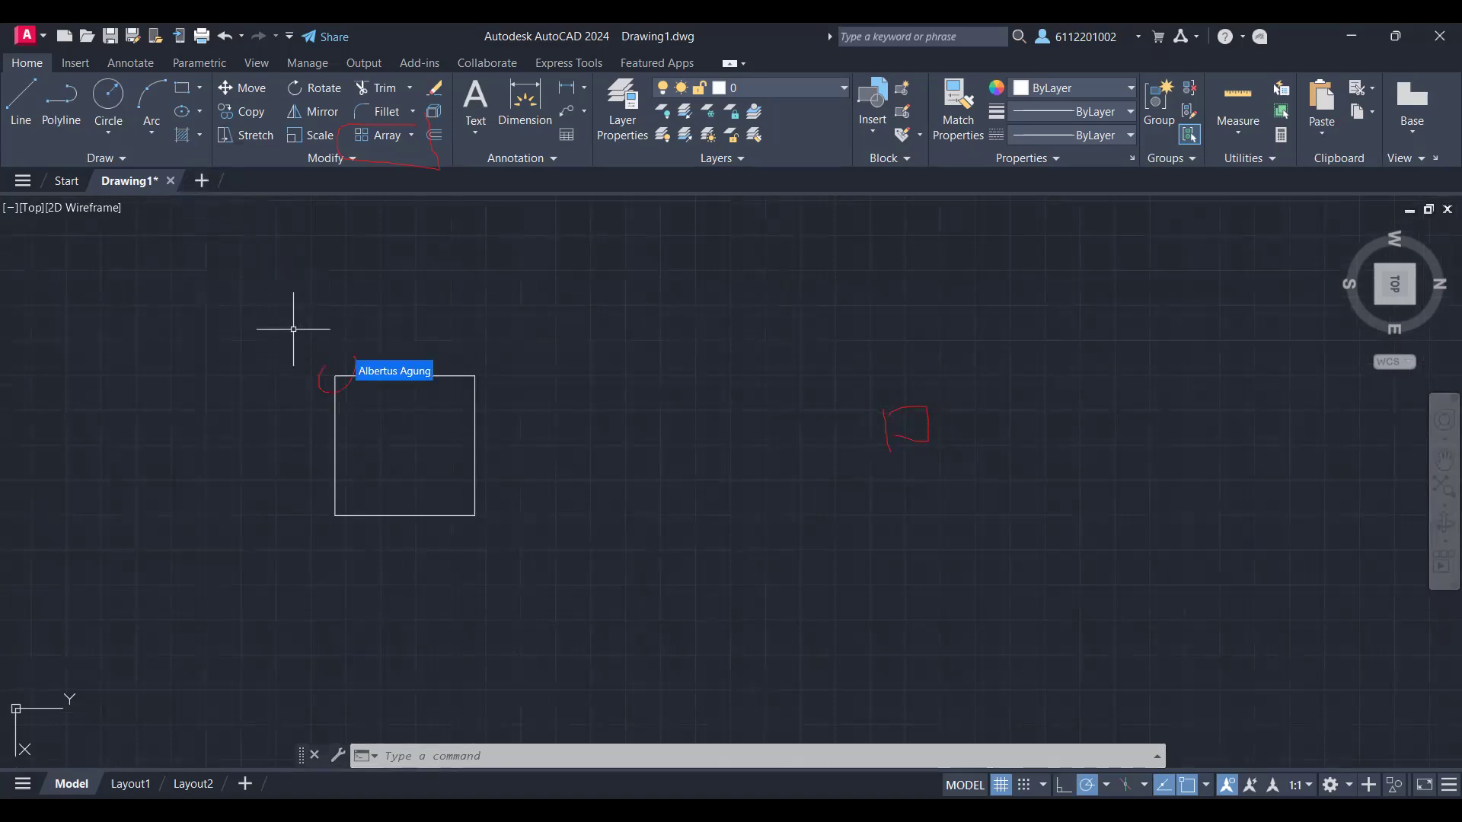
pyautogui.click(518, 136)
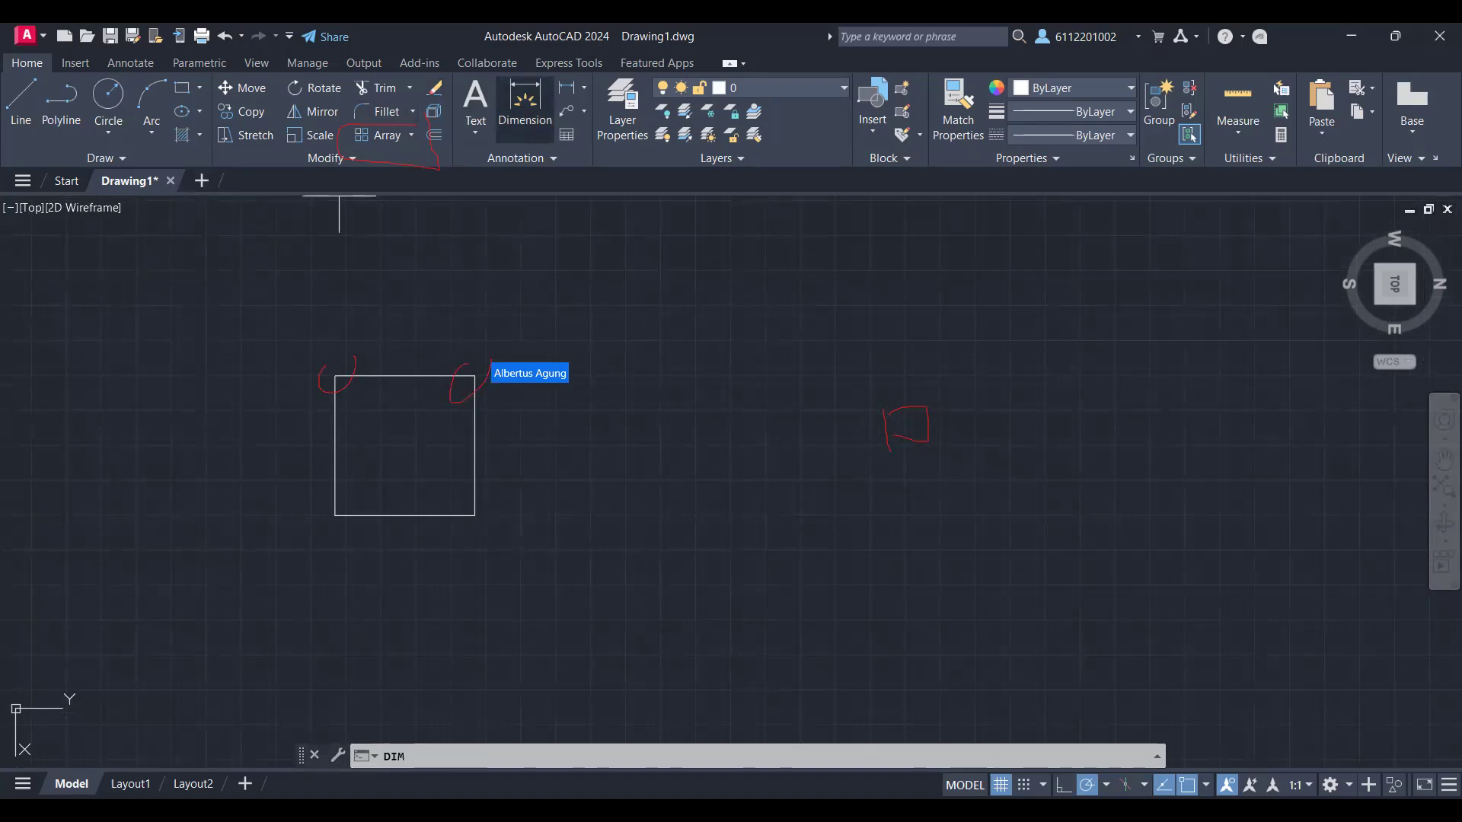
pyautogui.click(474, 375)
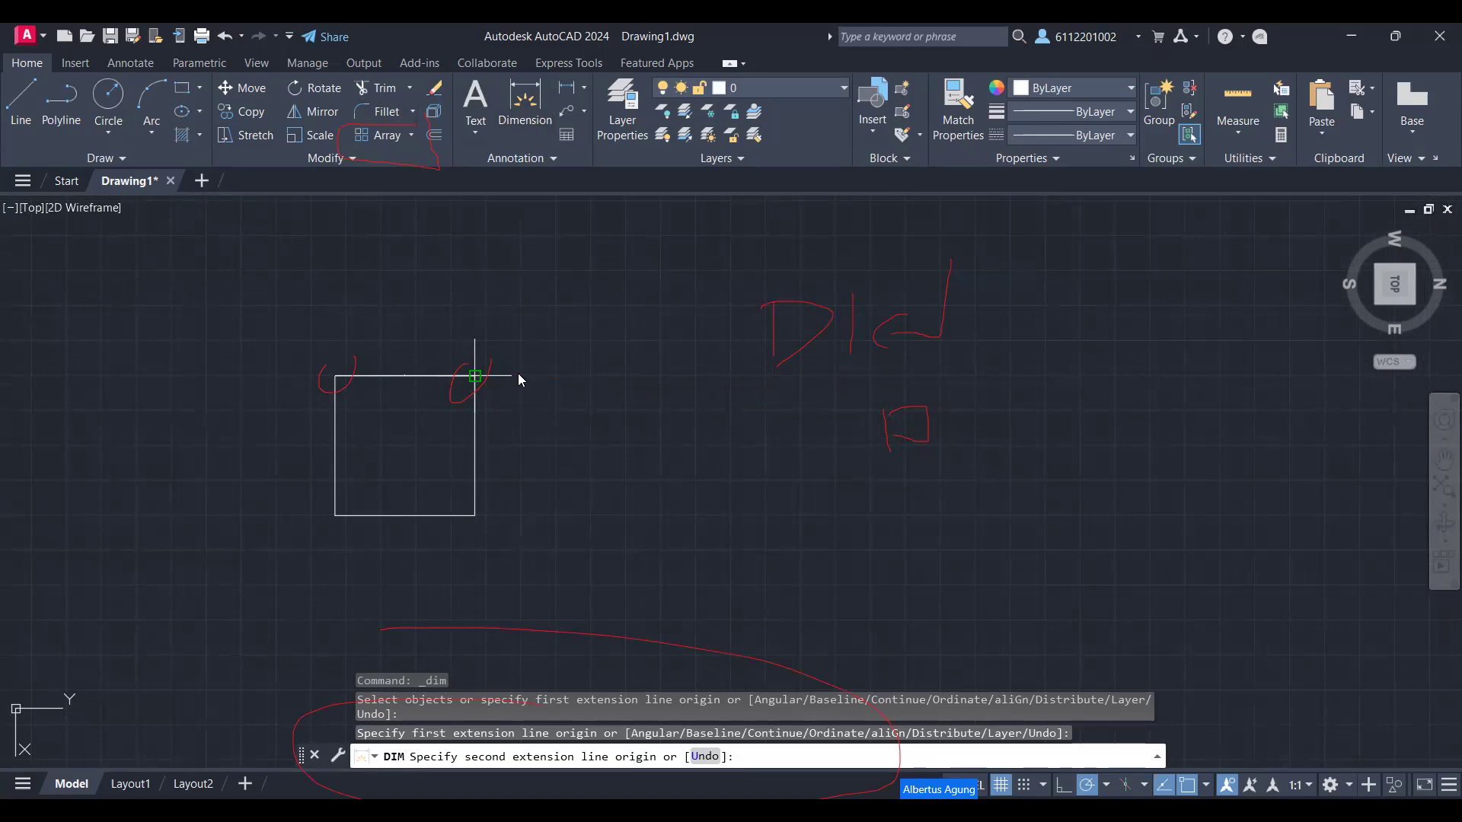
pyautogui.hotkey('ctrl', 'z')
# Step: Check the square's side length with the distance tool from its upper-right corner, and leave the measurement
pyautogui.write('DI')
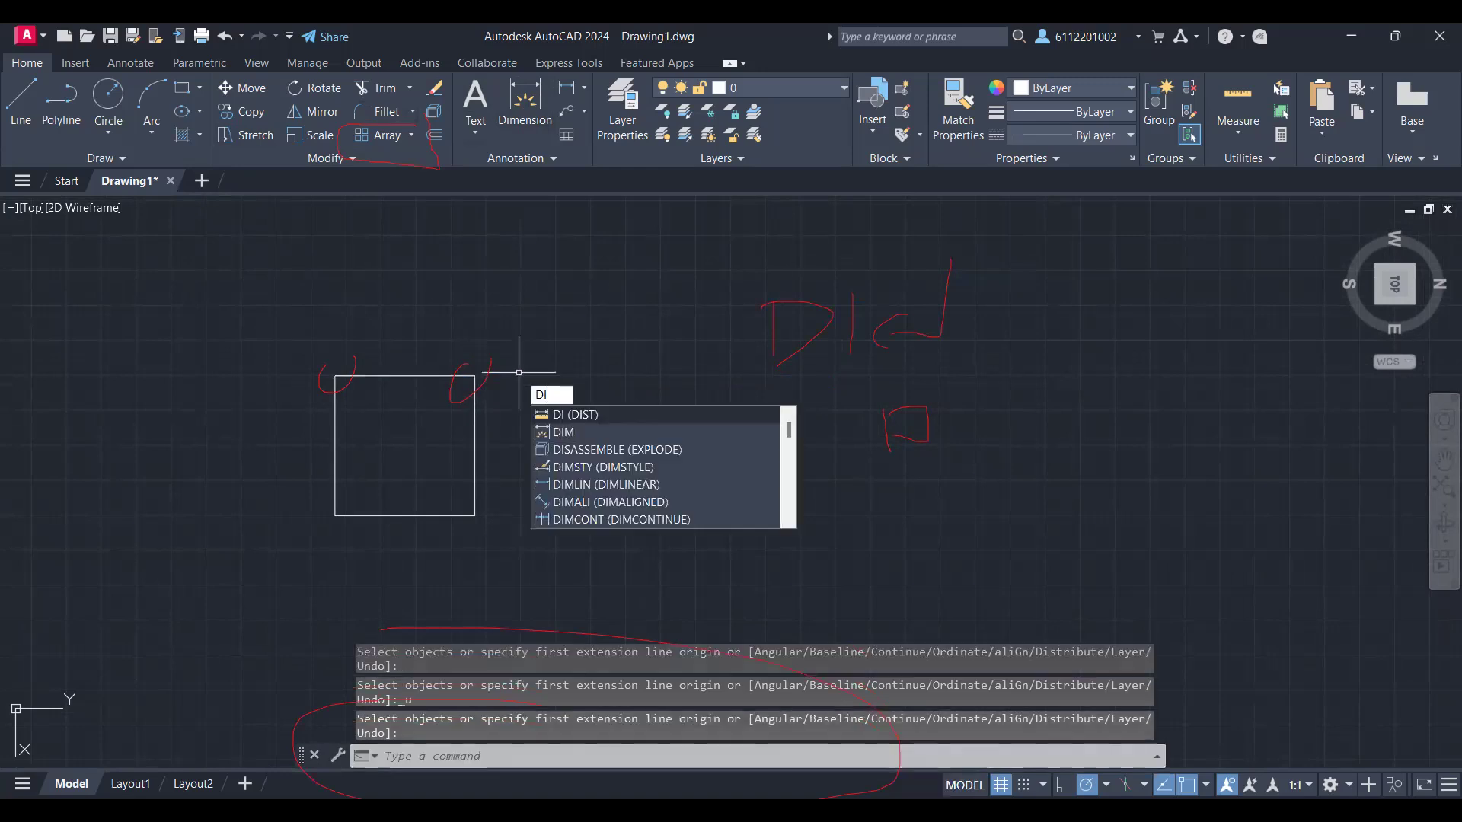
pyautogui.press('Return')
pyautogui.click(475, 376)
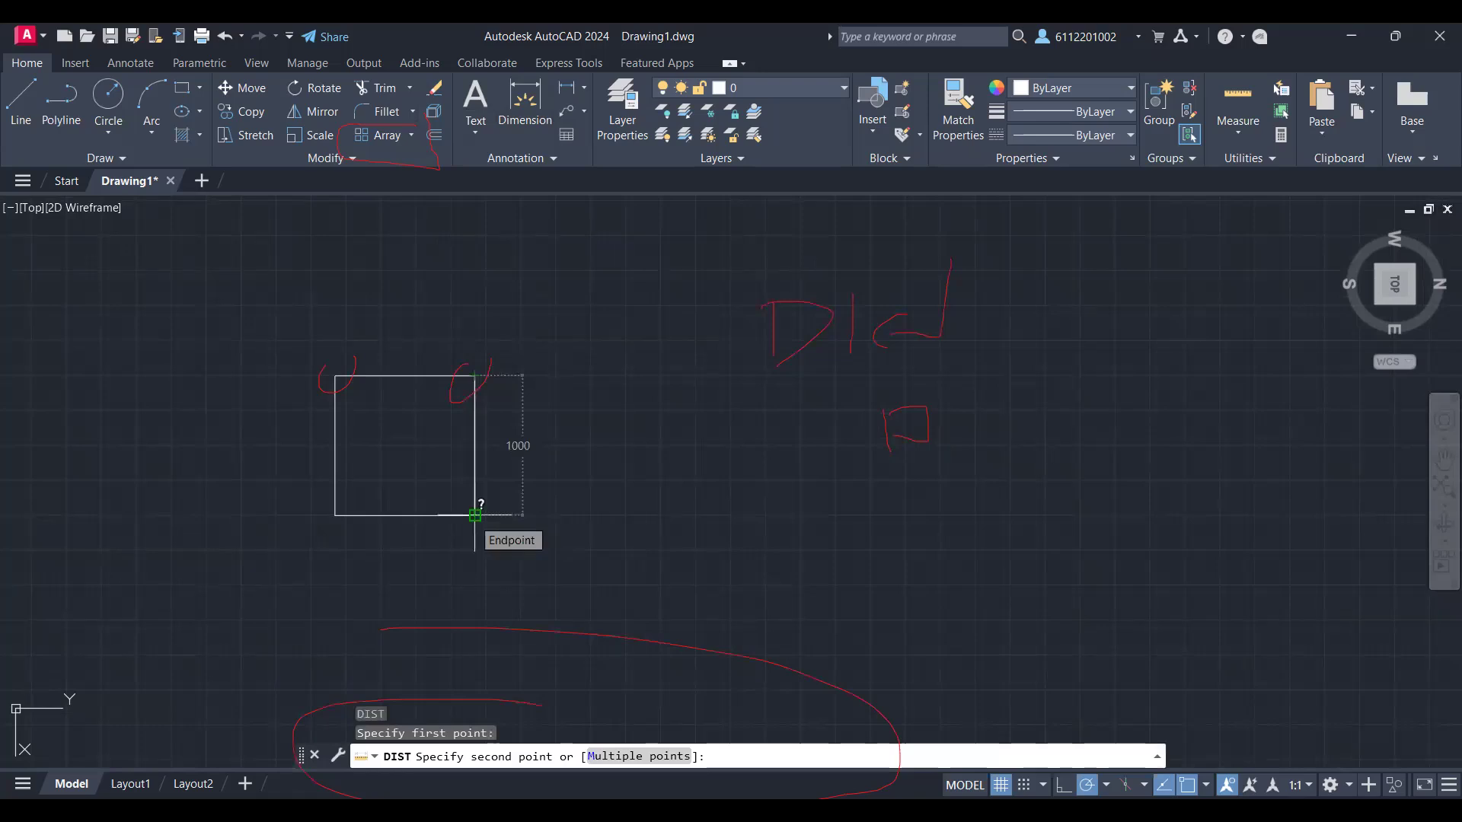
pyautogui.rightClick(654, 375)
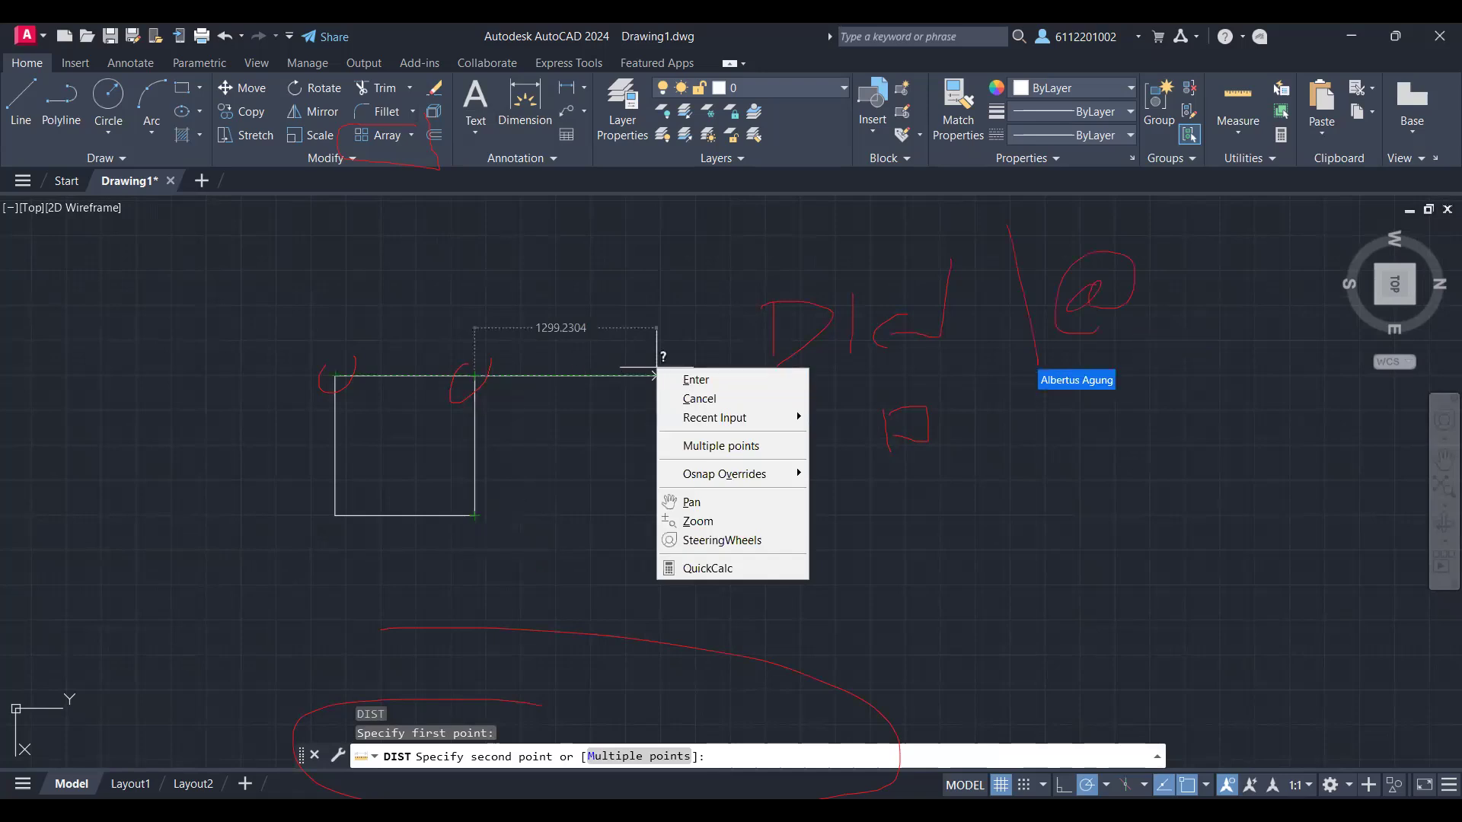
pyautogui.click(698, 398)
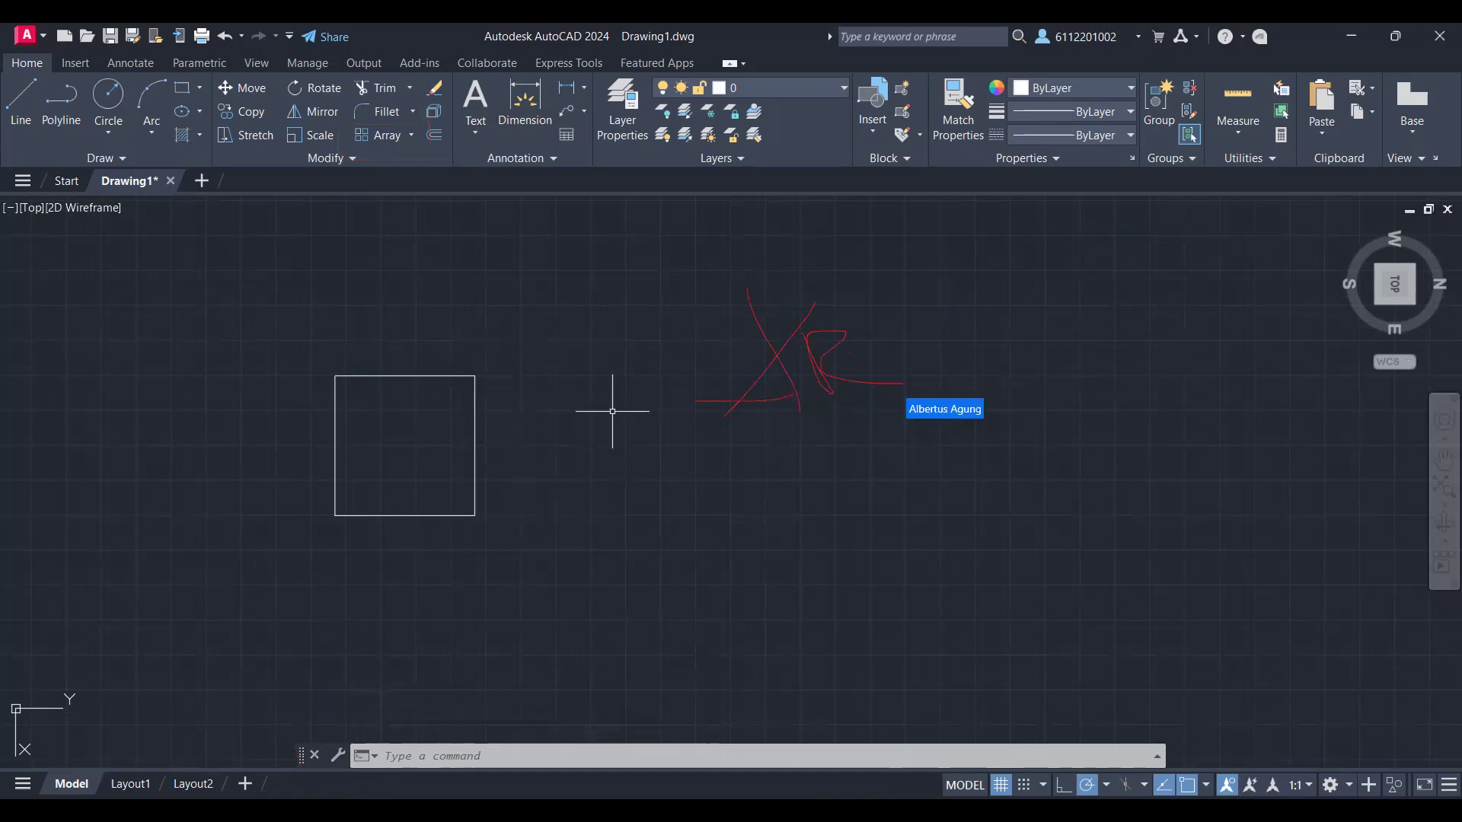
# Step: Create a rectangular array from the 1000 by 1000 square
pyautogui.write('AR')
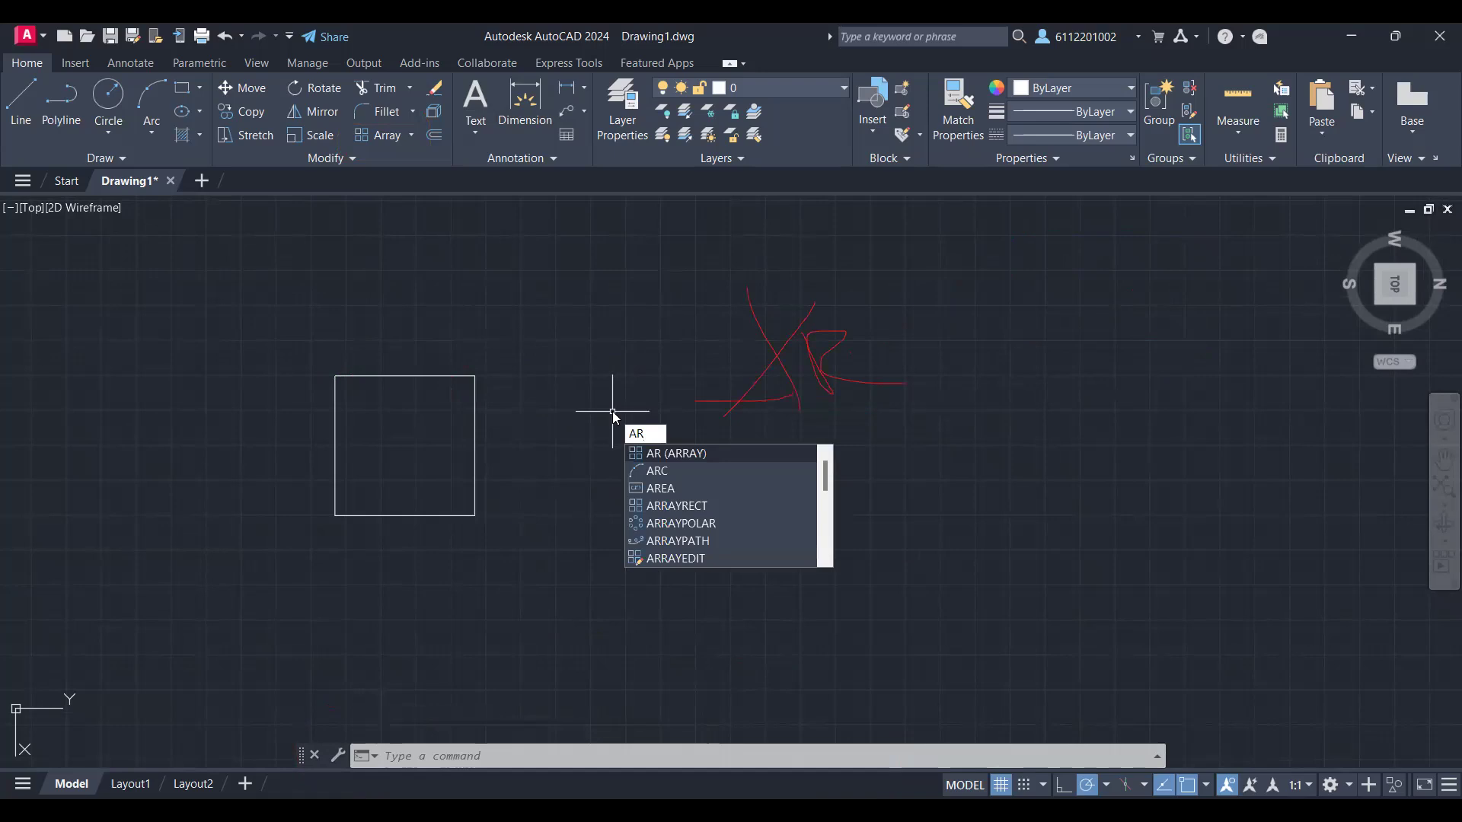
pyautogui.press('Return')
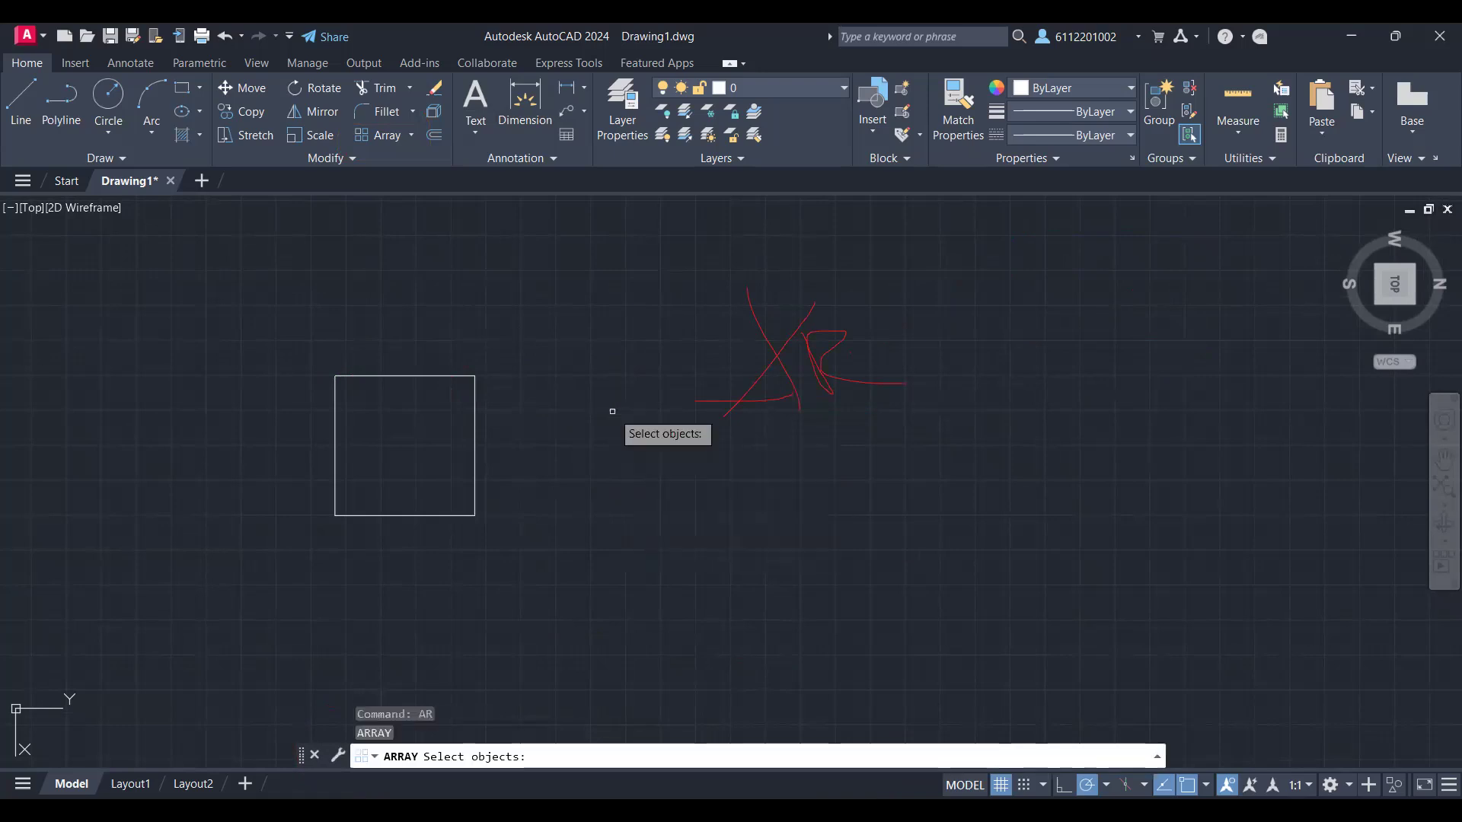
pyautogui.click(474, 417)
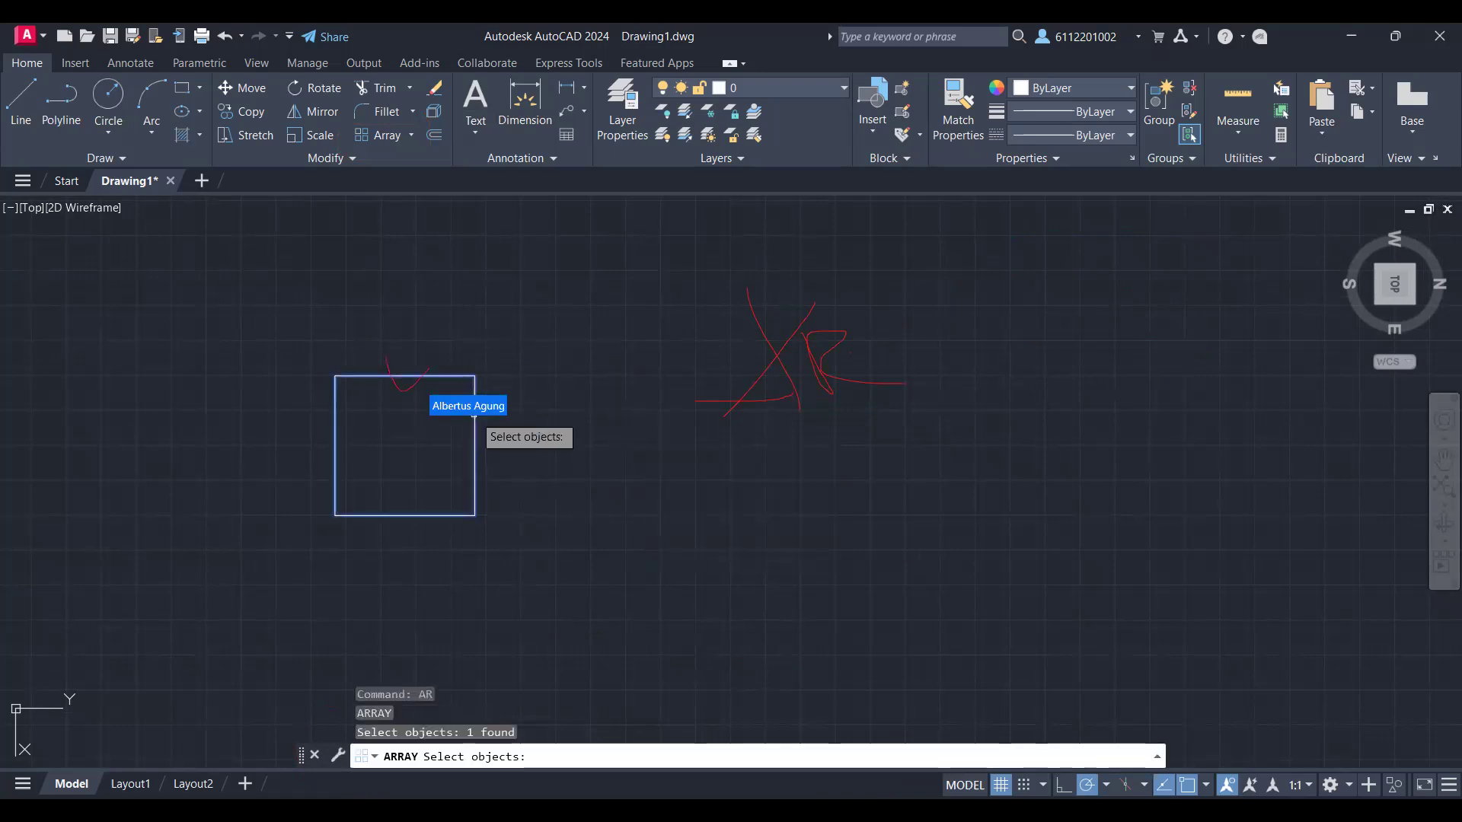
pyautogui.press('Return')
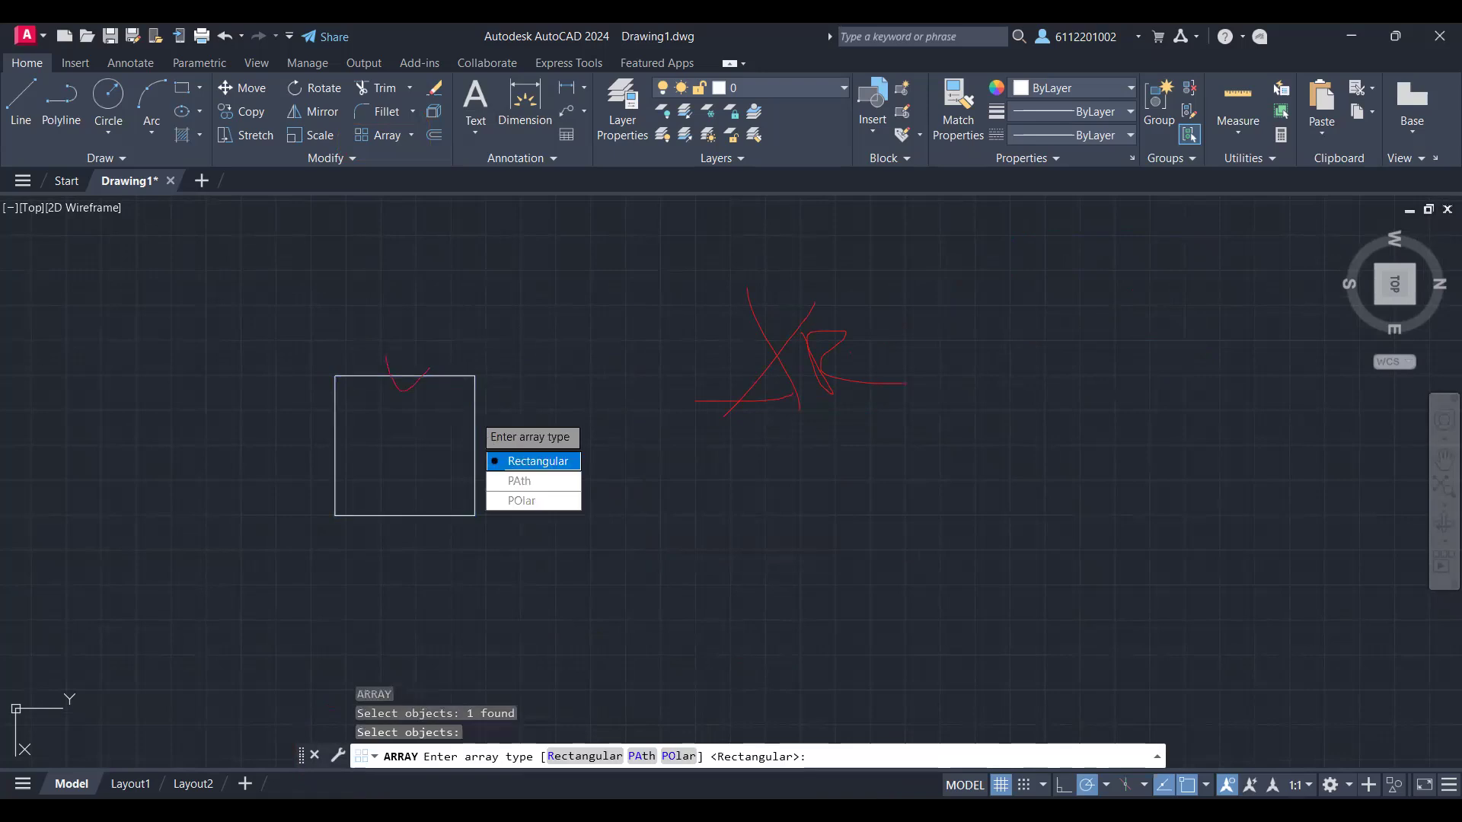
pyautogui.click(538, 461)
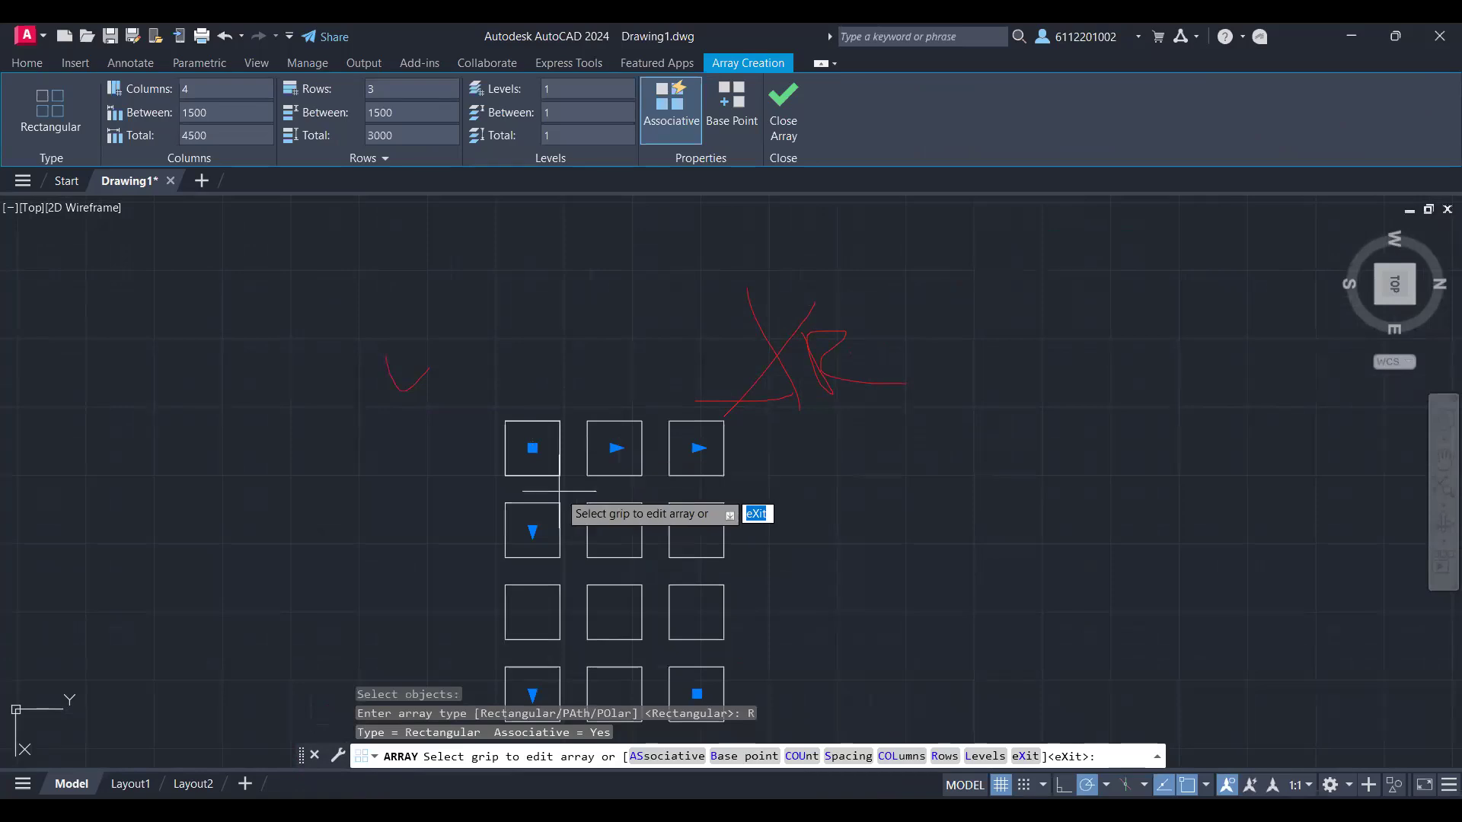
pyautogui.moveTo(558, 491); pyautogui.dragTo(566, 396, button='middle')
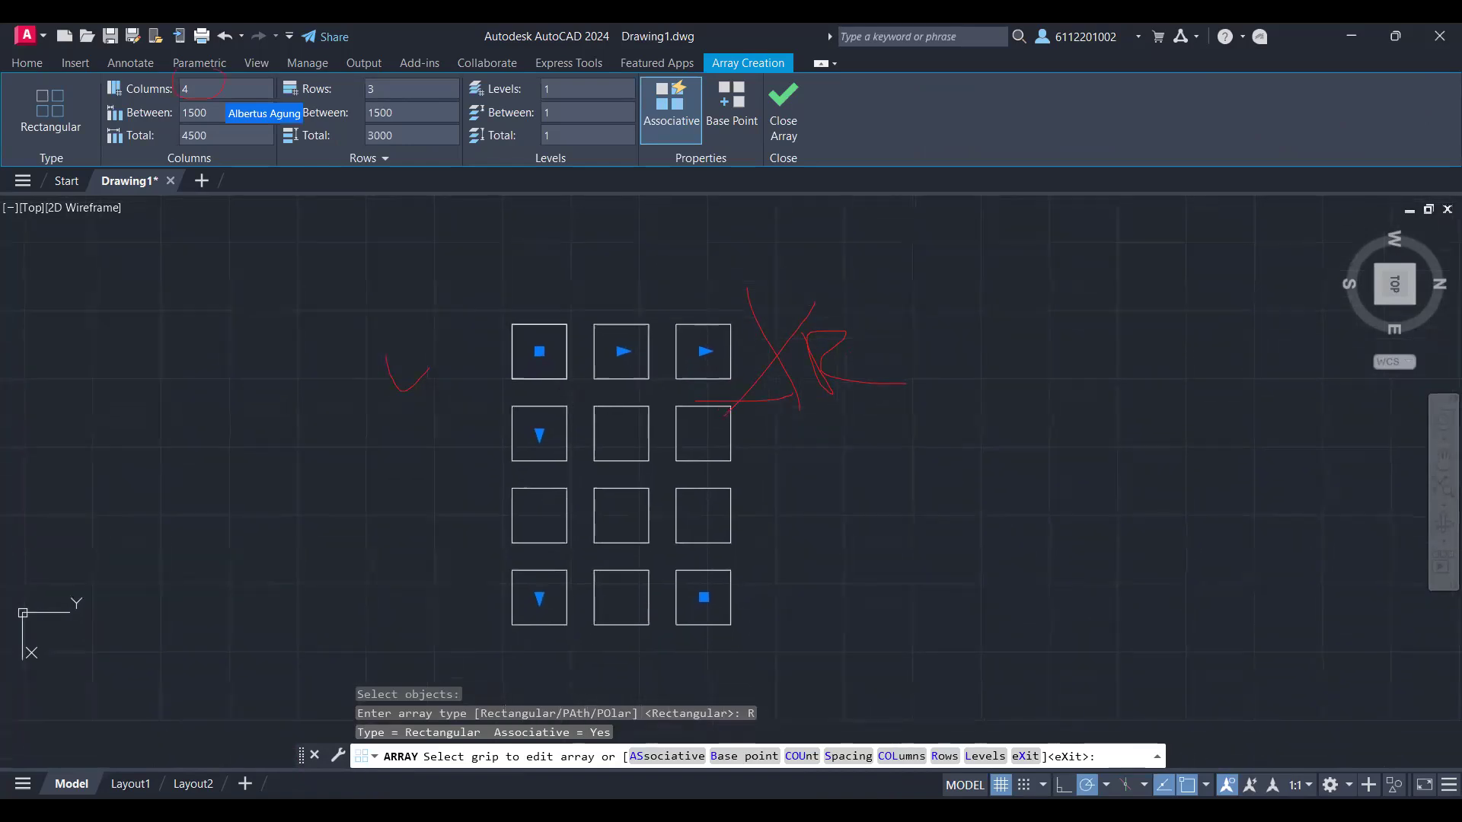
# Step: Rotate the top view so that north points up while the array stays open for editing
pyautogui.click(198, 91)
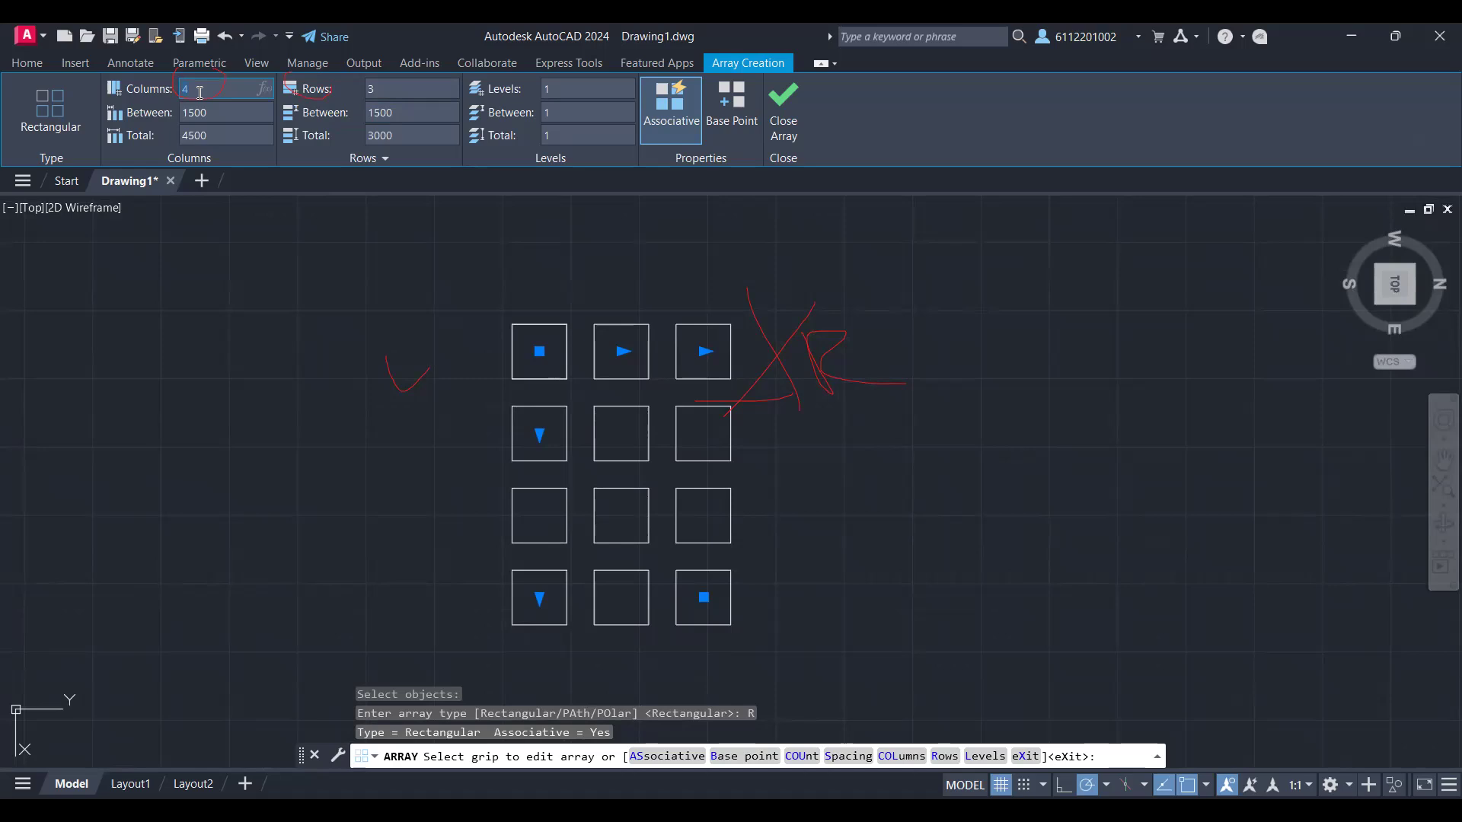
pyautogui.click(1396, 286)
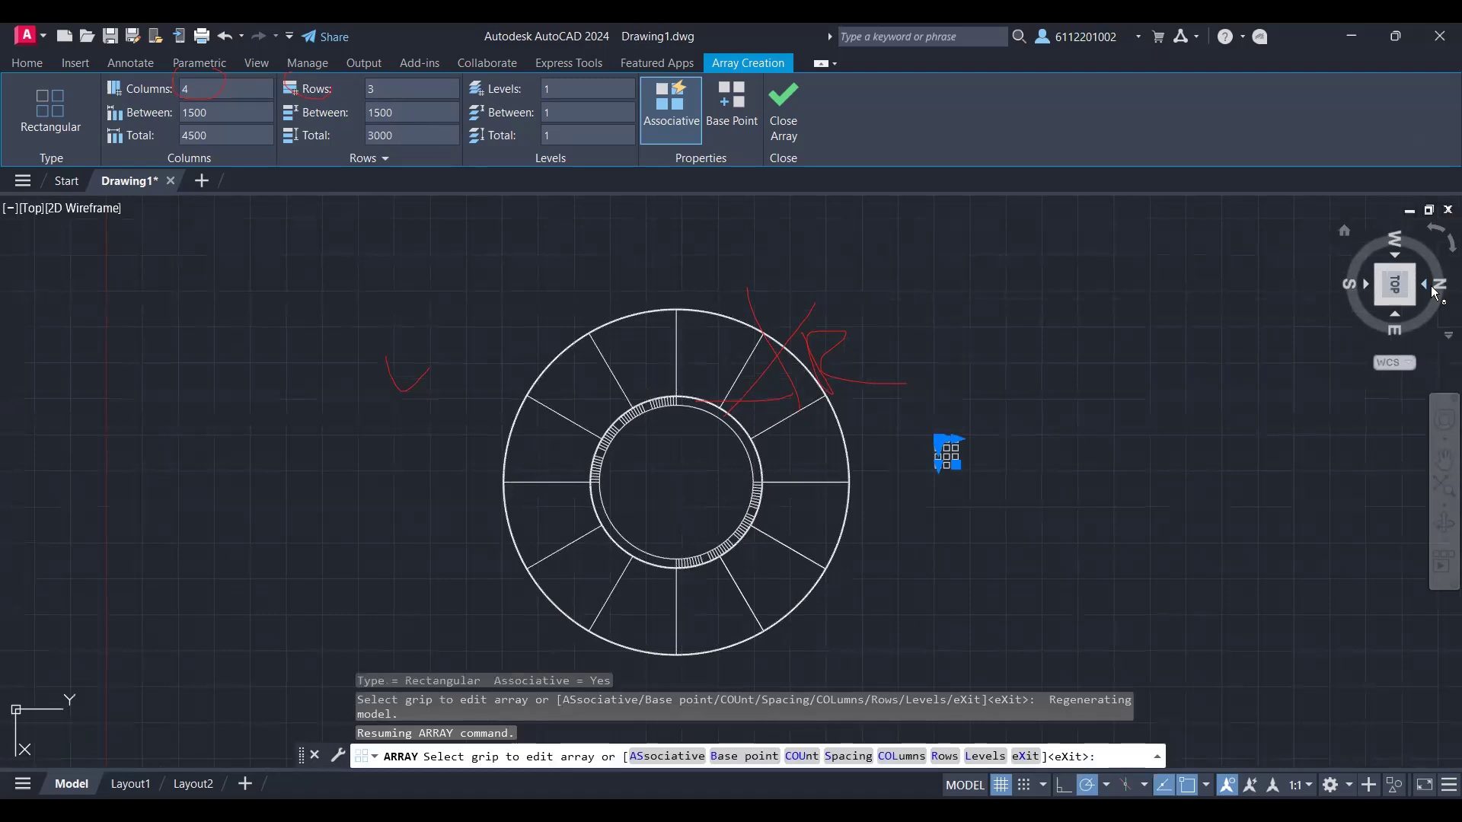
pyautogui.moveTo(1396, 326)
pyautogui.mouseDown()
pyautogui.moveTo(1428, 306)
pyautogui.moveTo(1396, 301)
pyautogui.mouseUp()
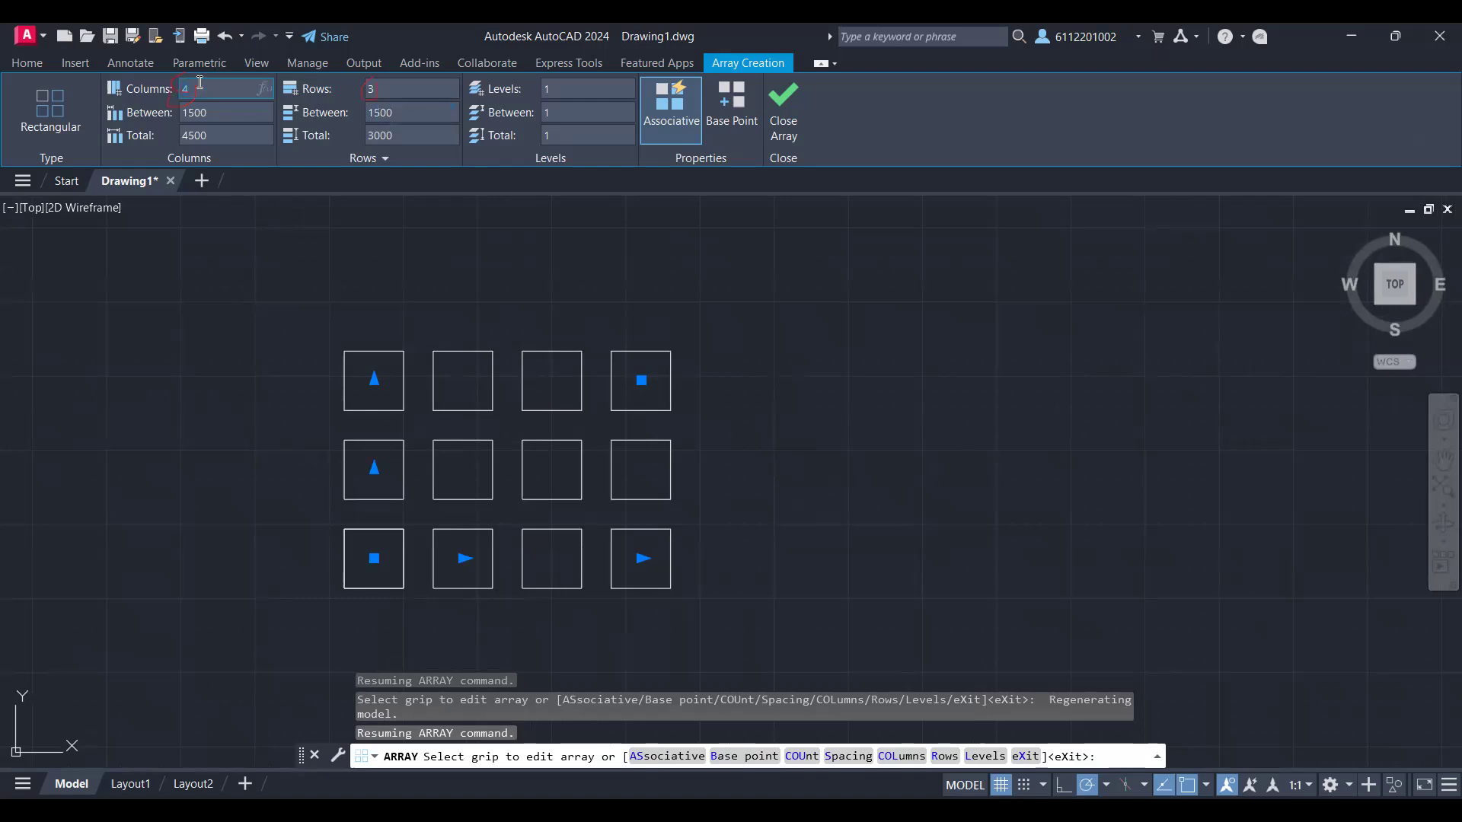
# Step: Set the array of squares to 5 columns and 4 rows
pyautogui.write('5')
pyautogui.click(385, 90)
pyautogui.doubleClick(367, 89)
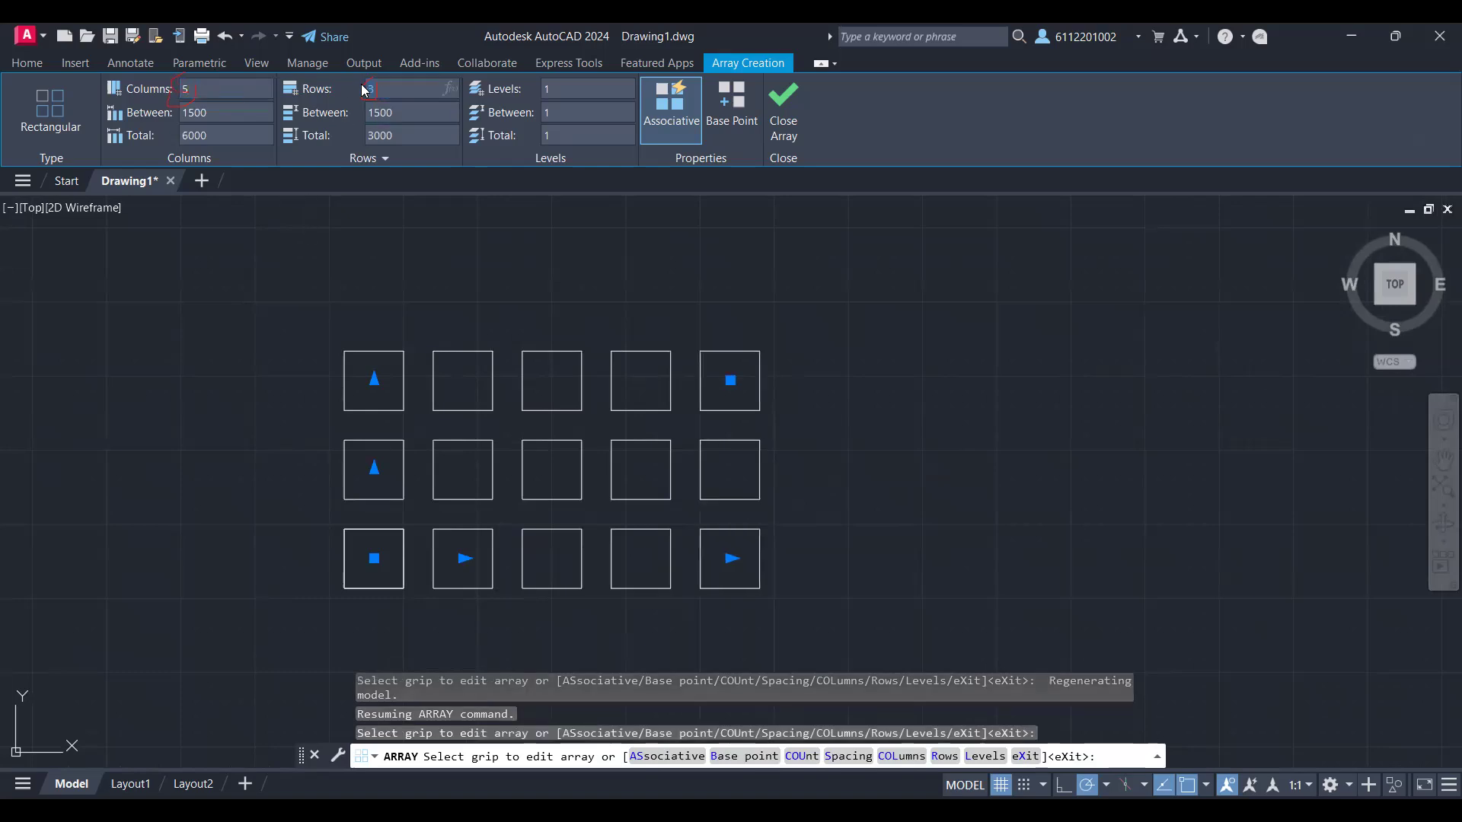
pyautogui.press('Return')
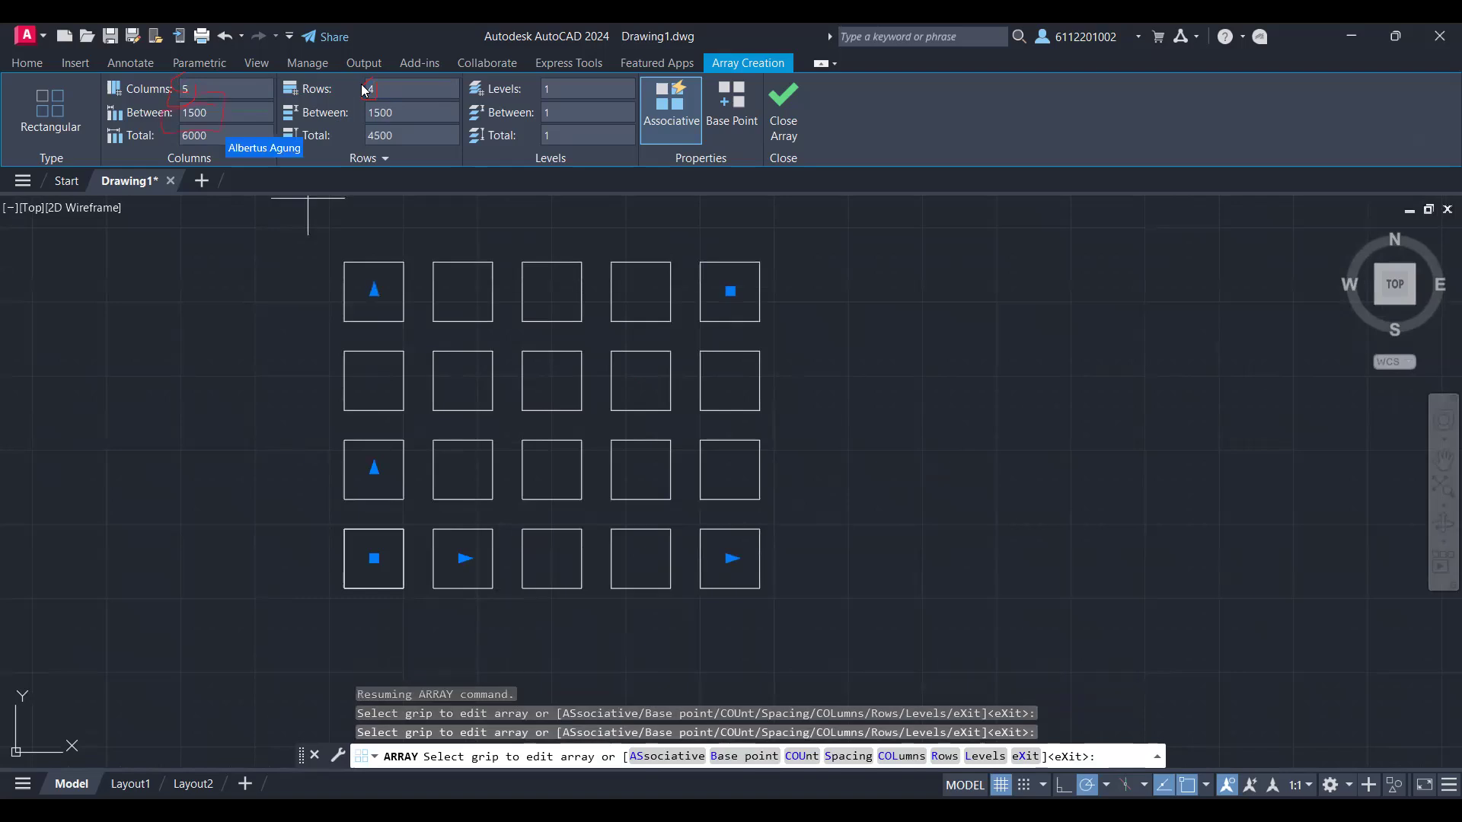
# Step: Set the array spacing to 1250 between columns and 3000 between rows, and finish the array
pyautogui.doubleClick(195, 113)
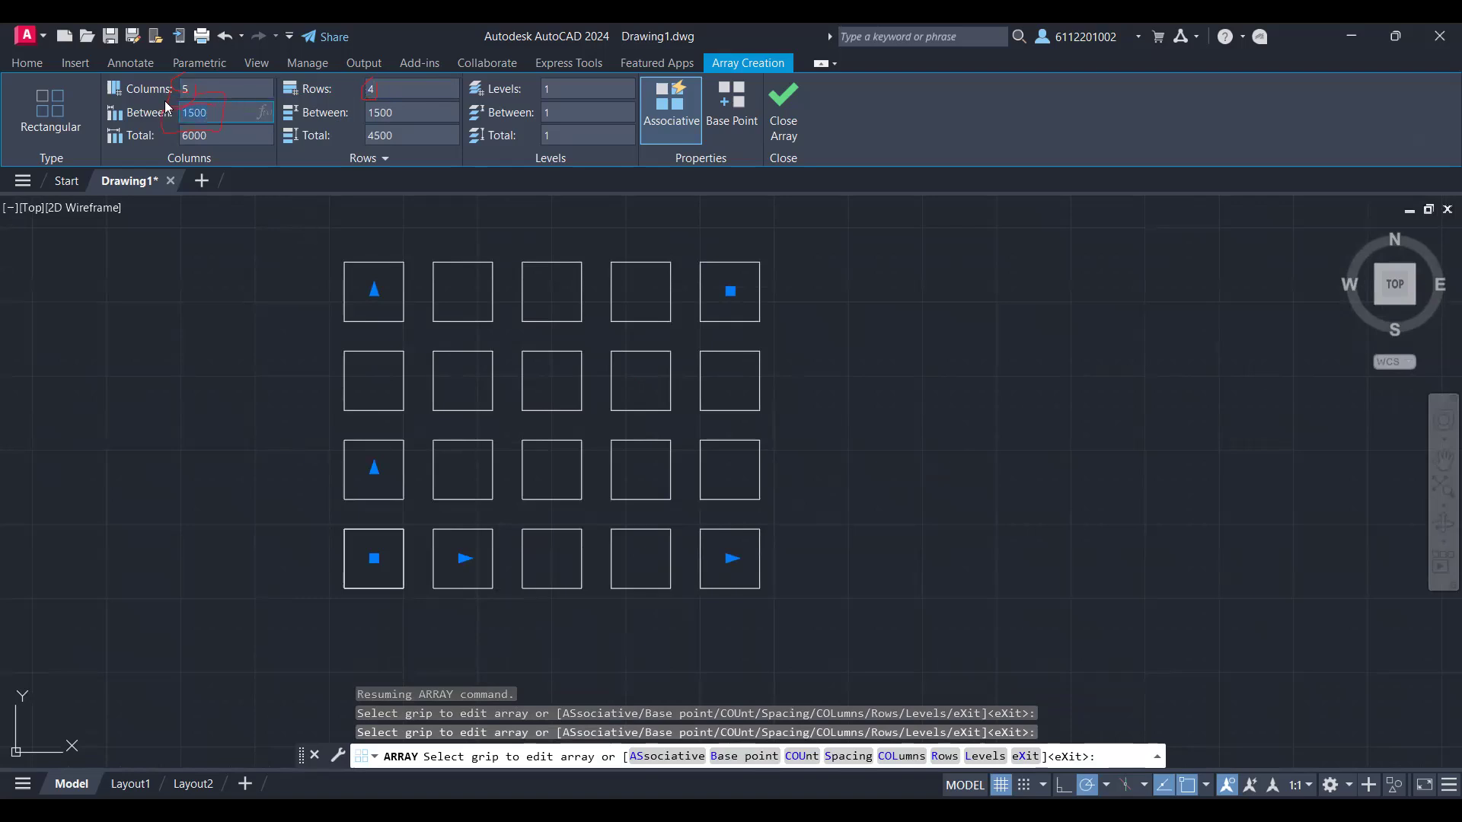
pyautogui.write('1250')
pyautogui.press('Return')
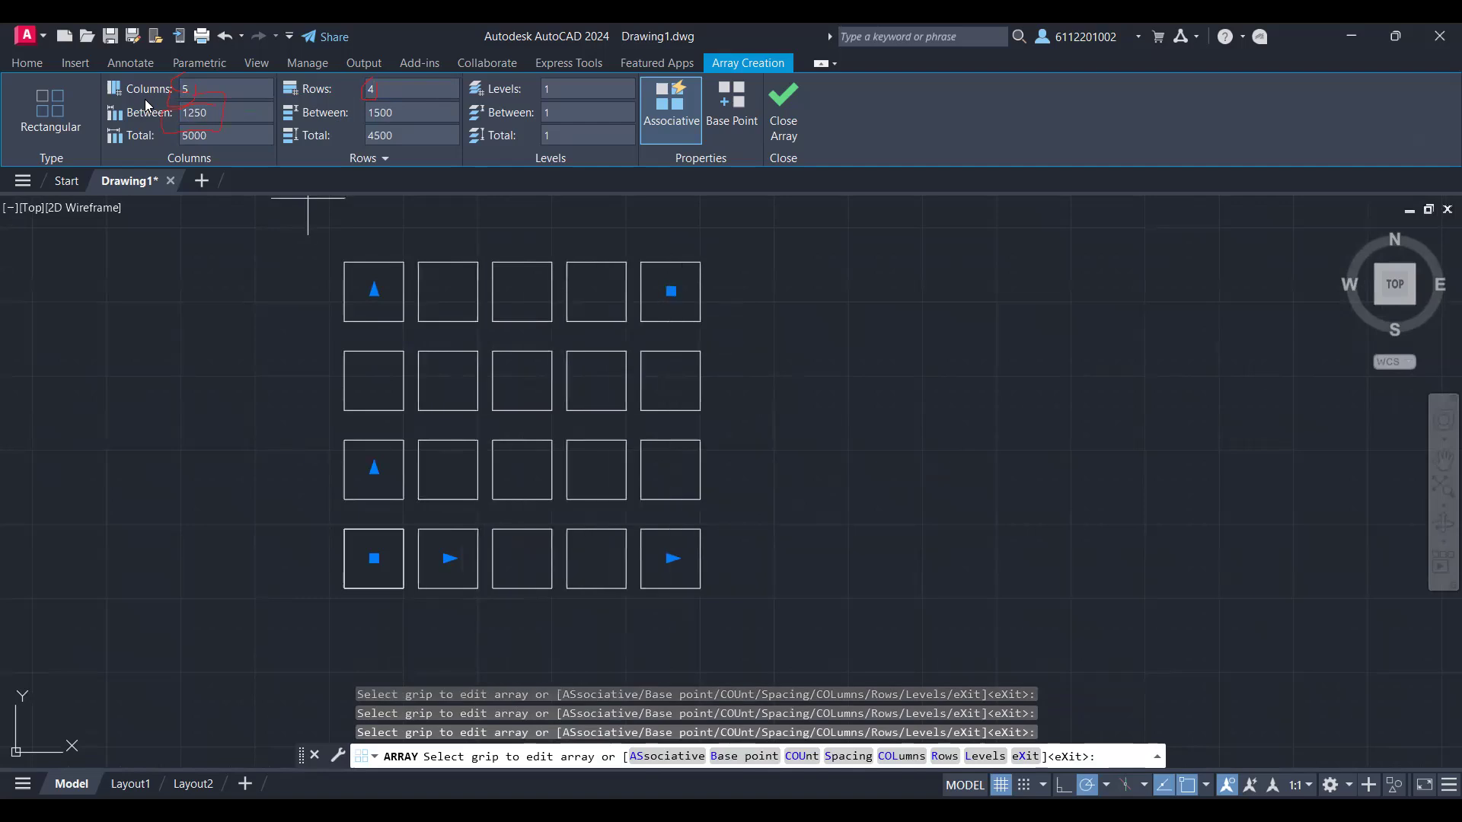
pyautogui.click(400, 107)
pyautogui.write('3000')
pyautogui.press('Return')
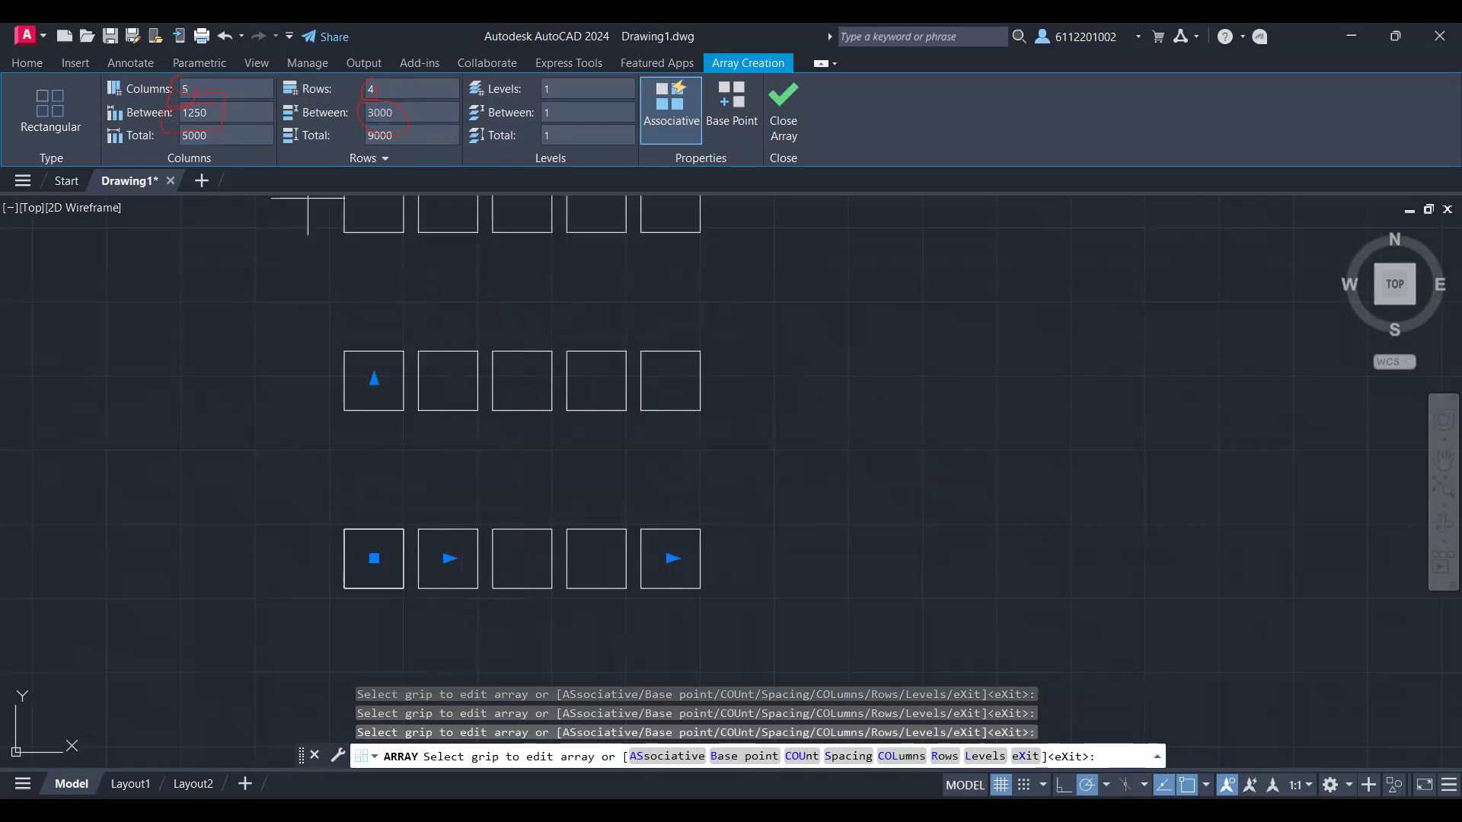
pyautogui.scroll(-4, 734, 340)
pyautogui.moveTo(734, 339); pyautogui.dragTo(764, 507, button='middle')
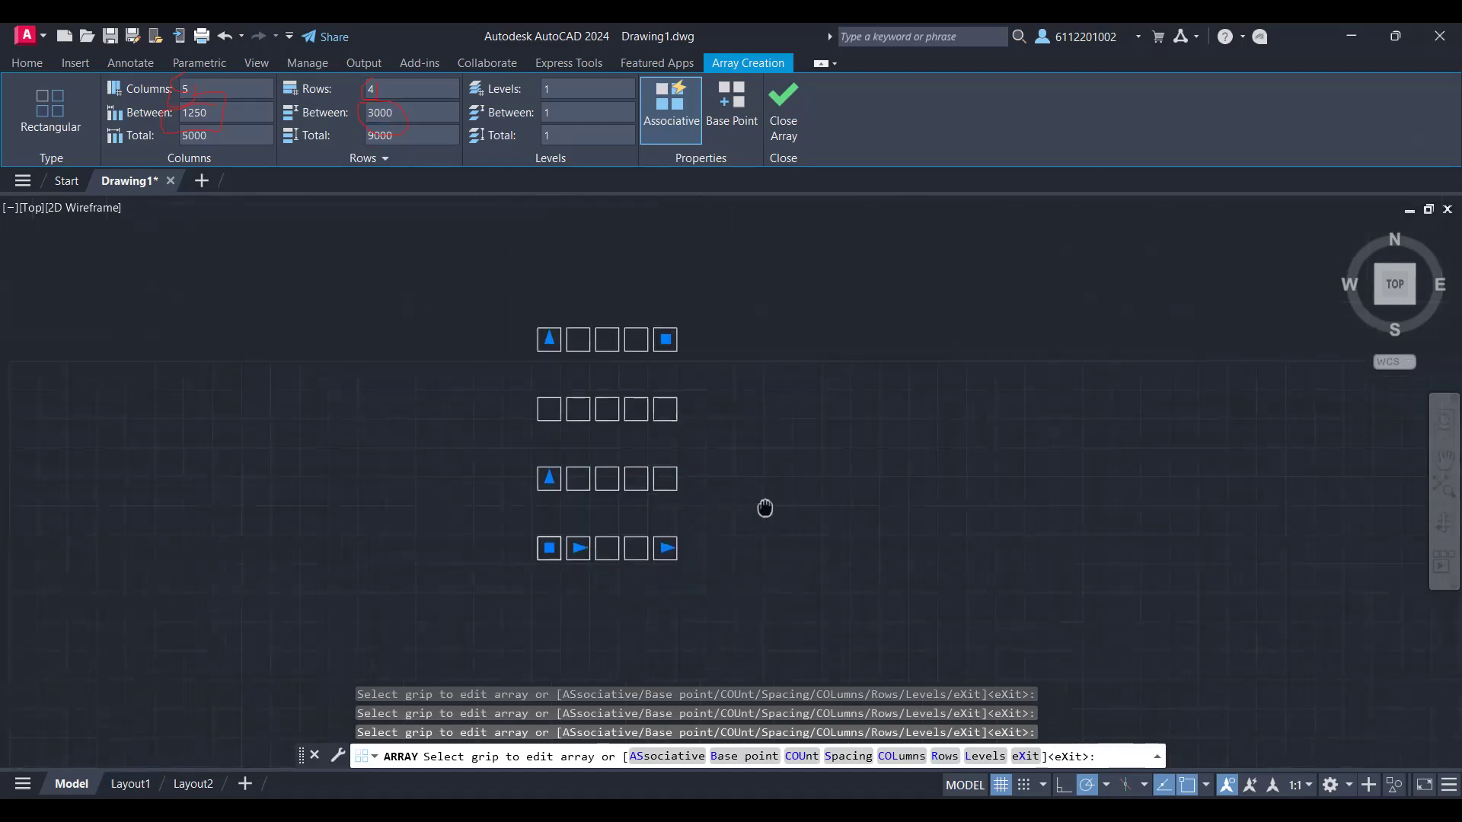
pyautogui.click(793, 105)
pyautogui.scroll(3, 799, 327)
pyautogui.scroll(-6, 800, 327)
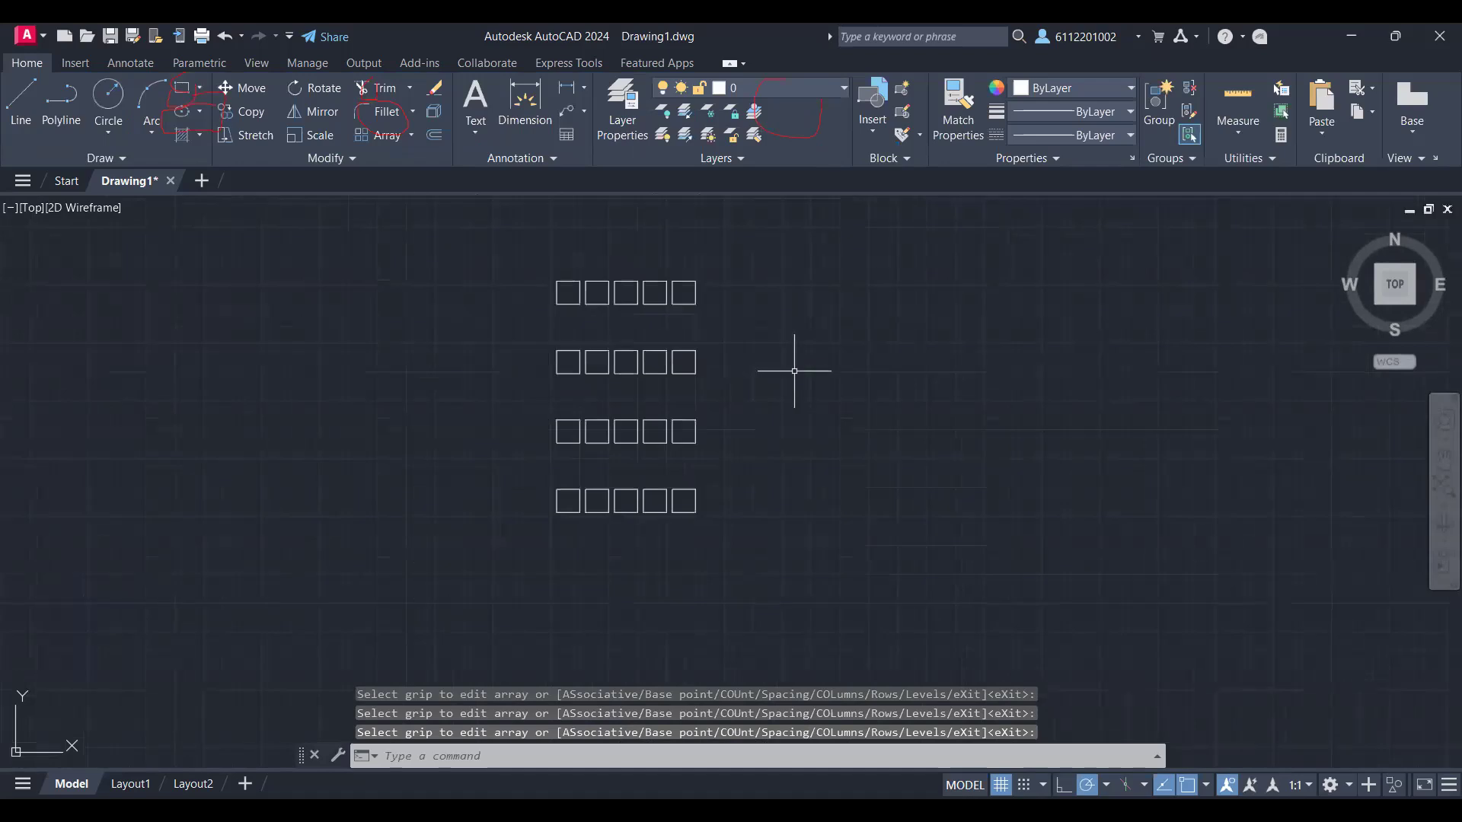
# Step: Reselect the finished array of squares and set the spacing between its columns to 8000
pyautogui.moveTo(952, 466); pyautogui.dragTo(842, 523, button='middle')
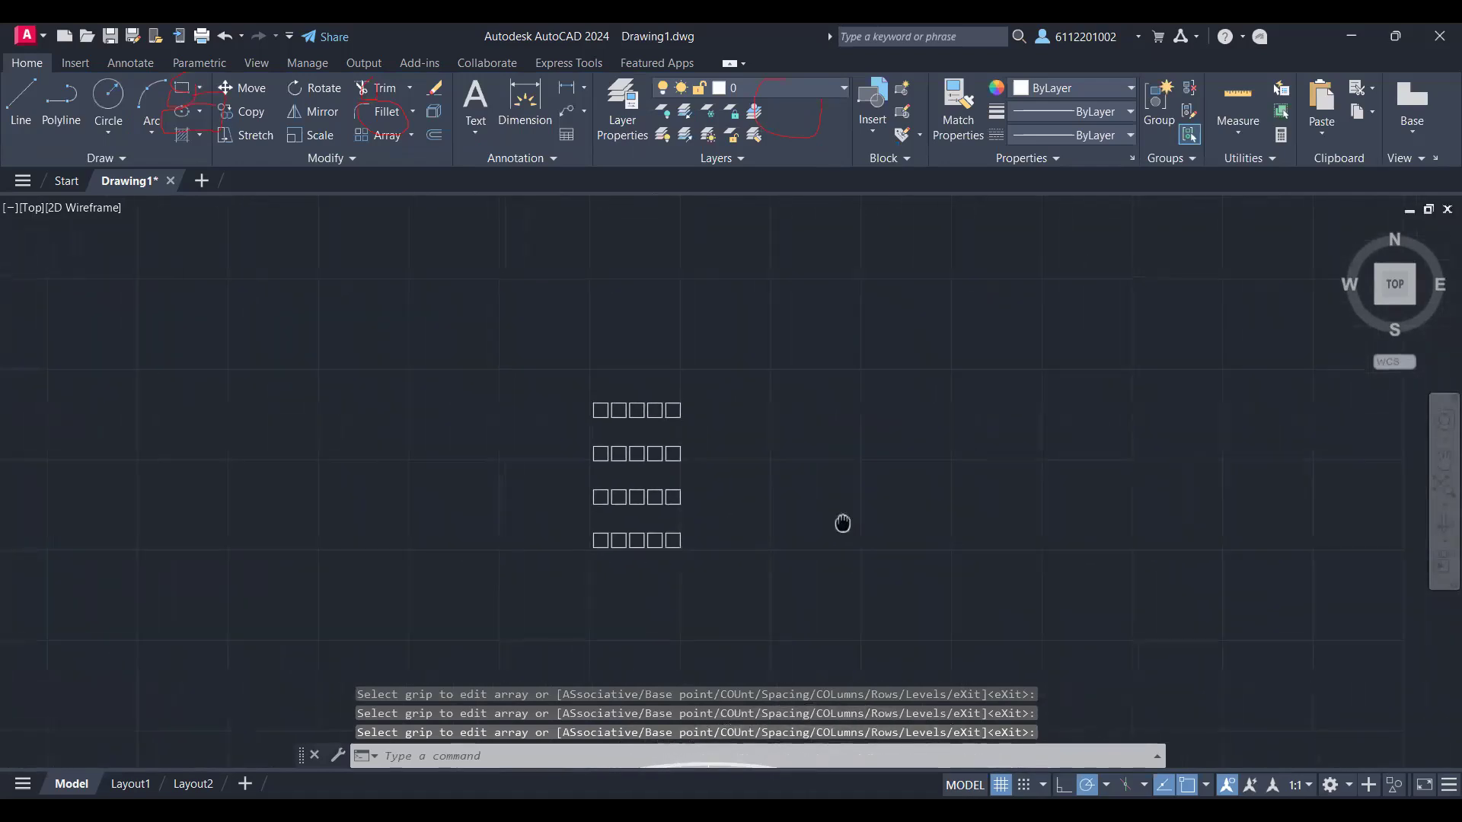
pyautogui.scroll(4, 842, 521)
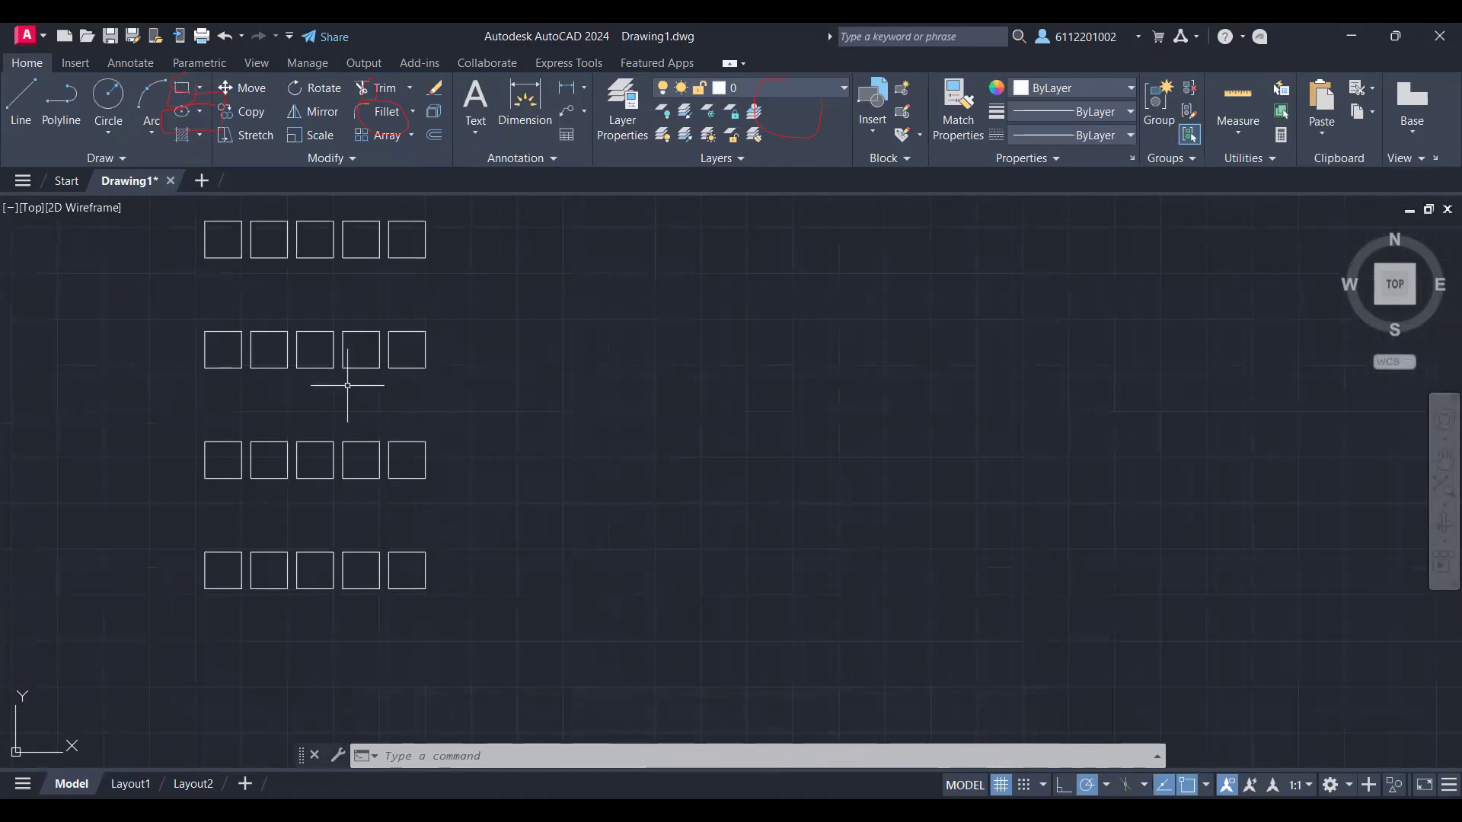
pyautogui.scroll(-2, 349, 382)
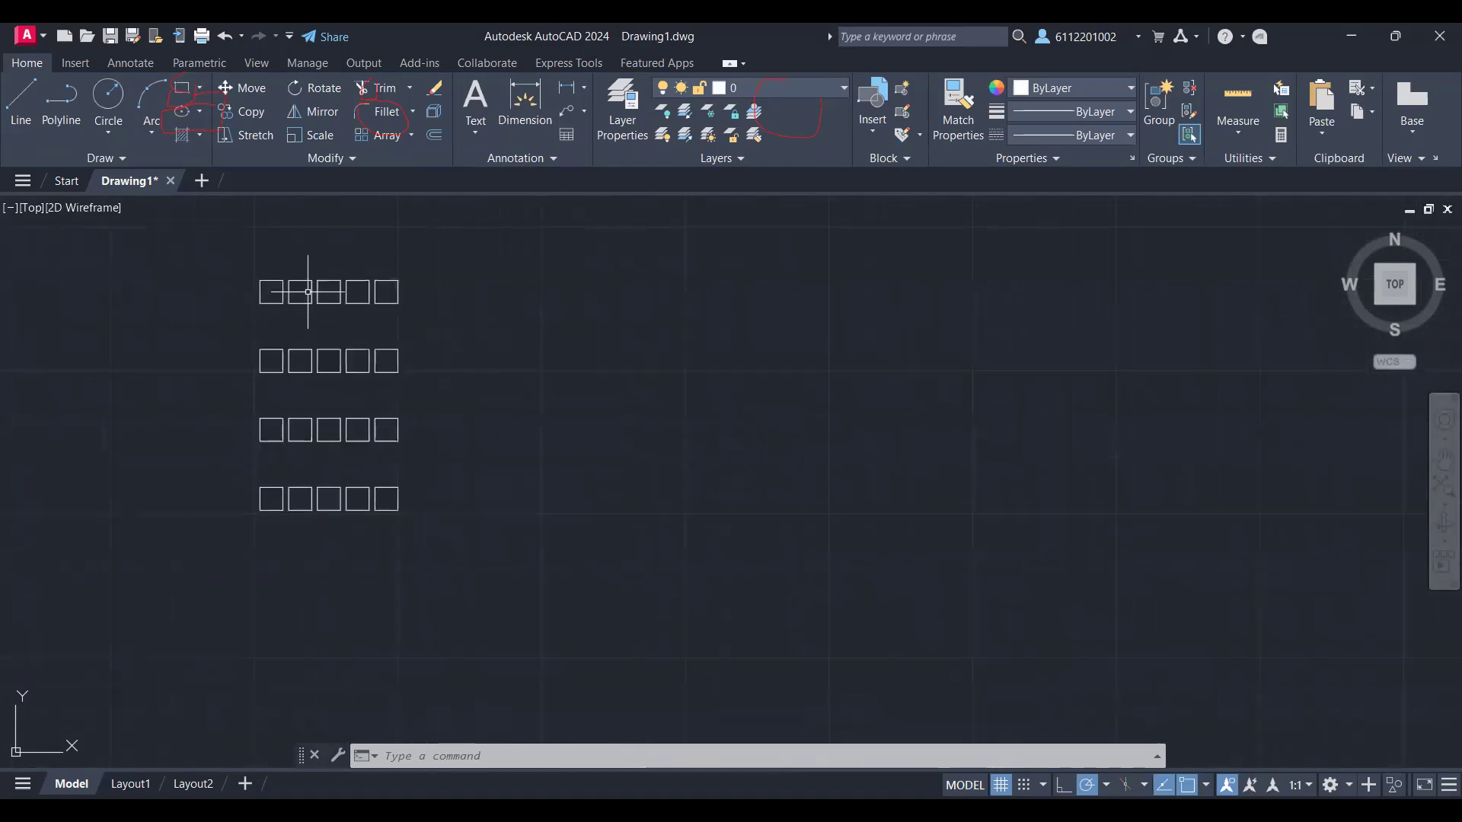
pyautogui.click(308, 292)
pyautogui.click(318, 294)
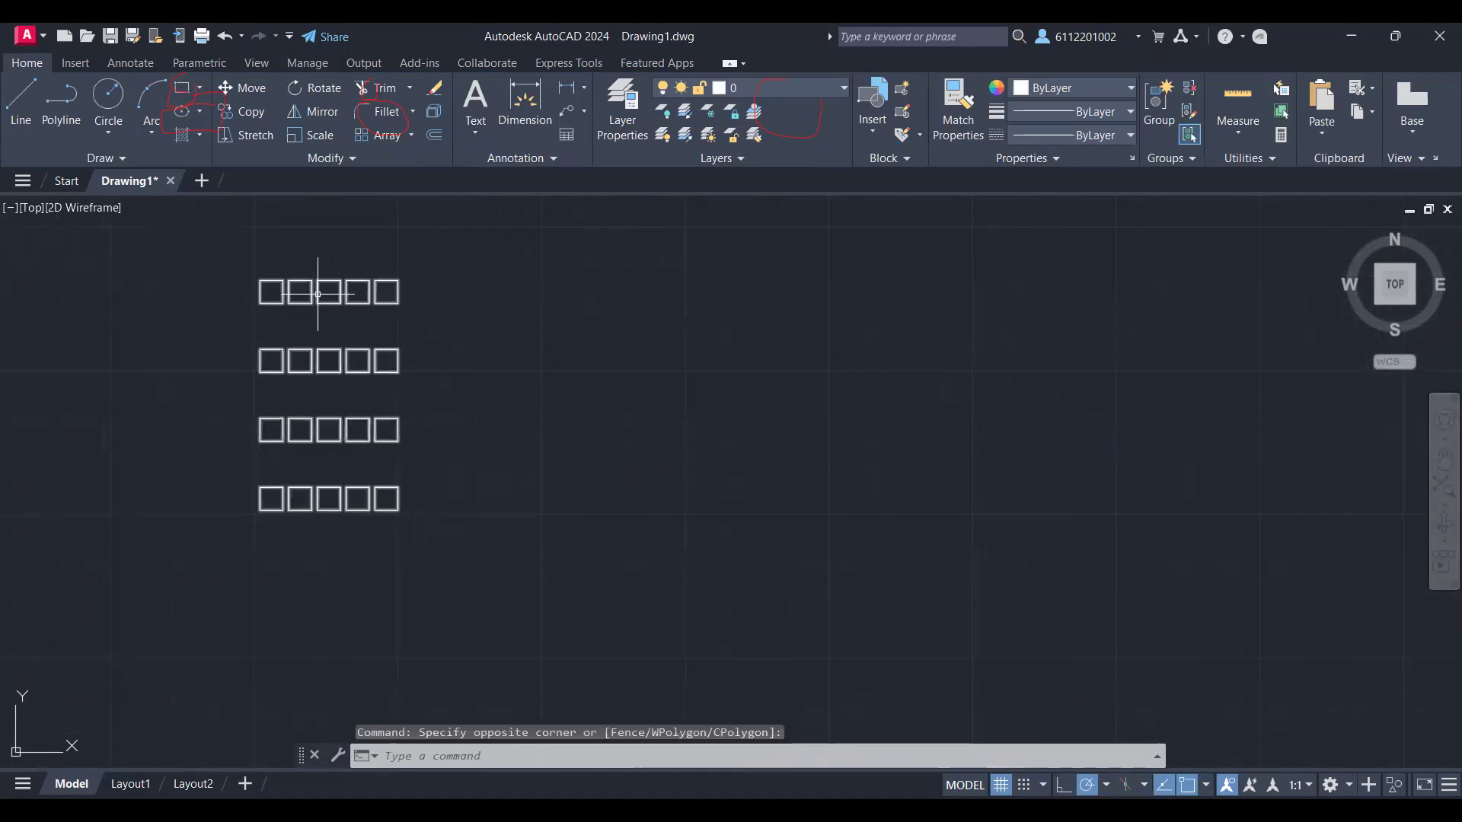
pyautogui.click(317, 294)
pyautogui.click(221, 111)
pyautogui.doubleClick(220, 109)
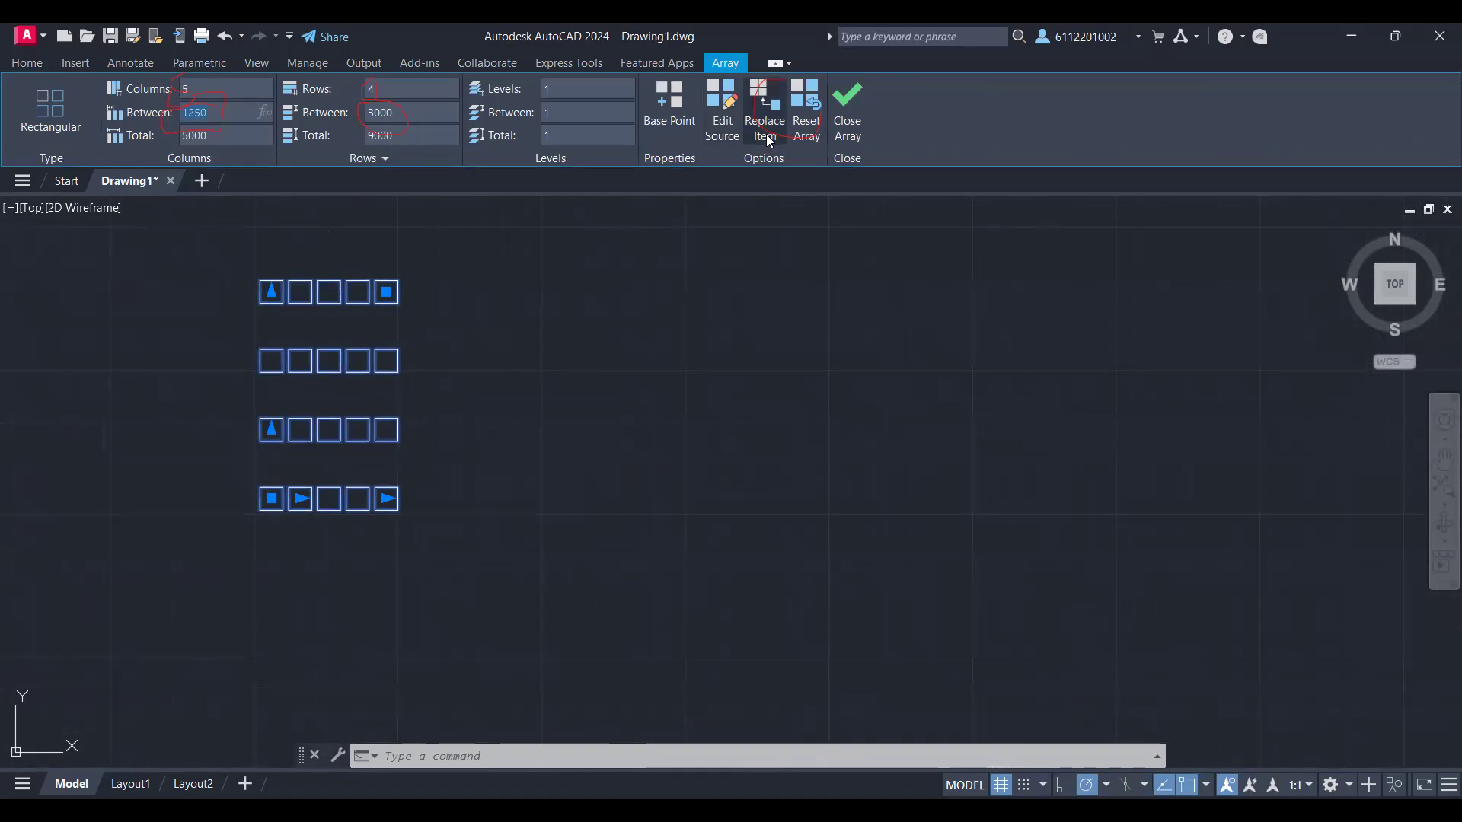
pyautogui.click(247, 113)
pyautogui.moveTo(246, 114); pyautogui.dragTo(146, 112)
pyautogui.write('8000')
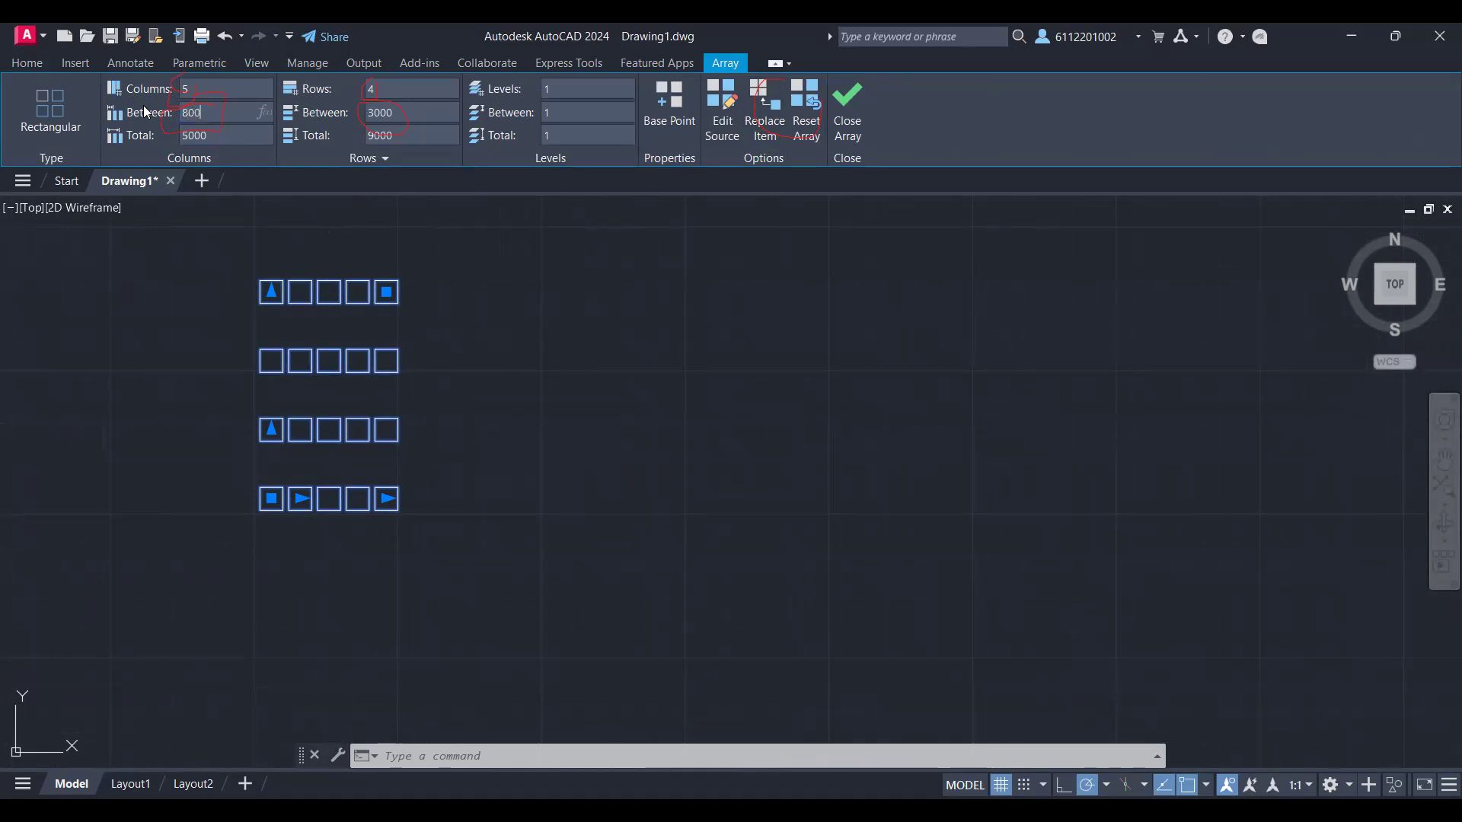
# Step: Set the spacing between the array's rows to 10000 and close the array editing
pyautogui.click(381, 112)
pyautogui.write('10000')
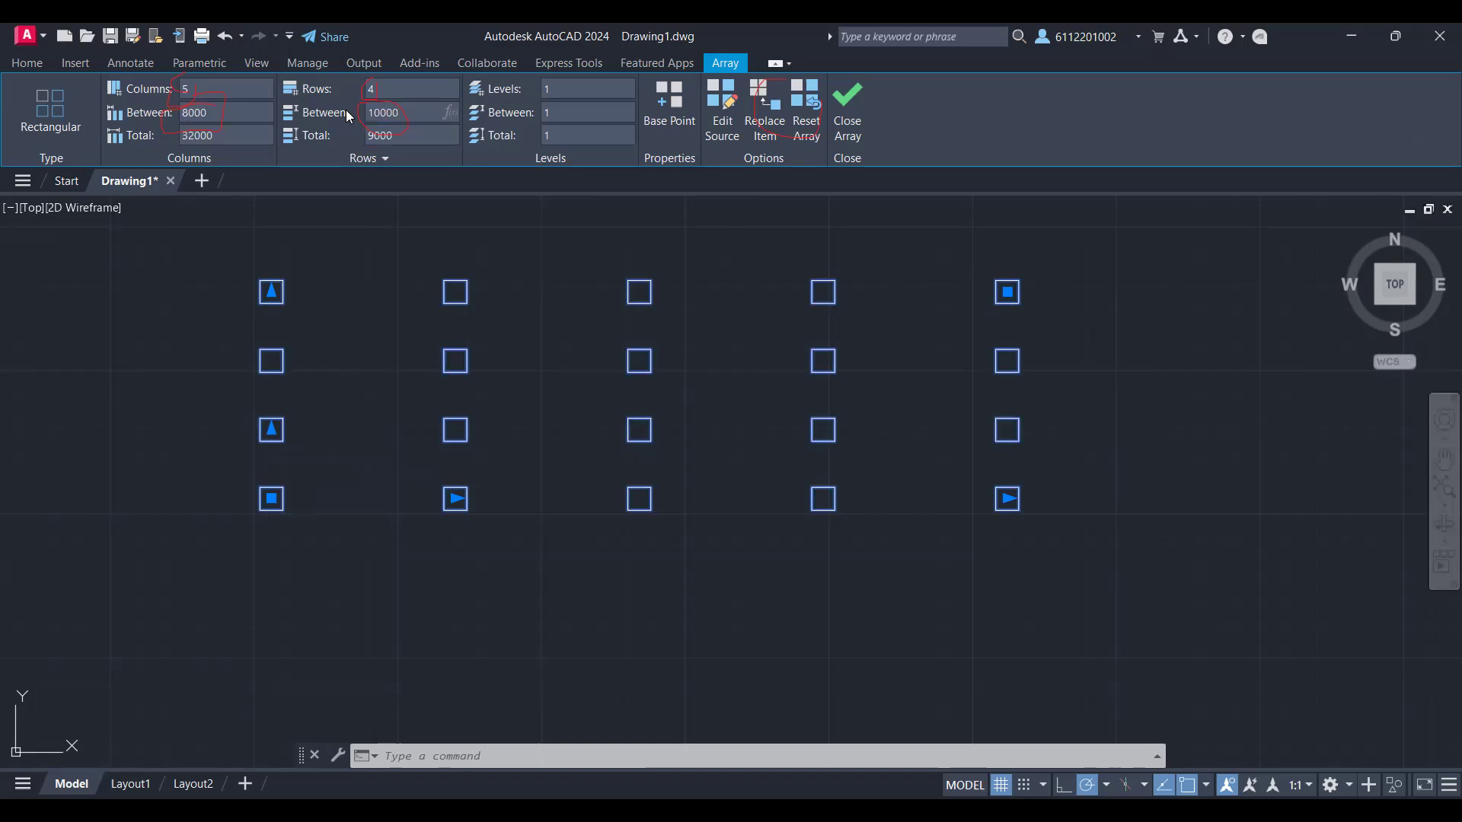
pyautogui.press('Return')
pyautogui.scroll(-4, 800, 400)
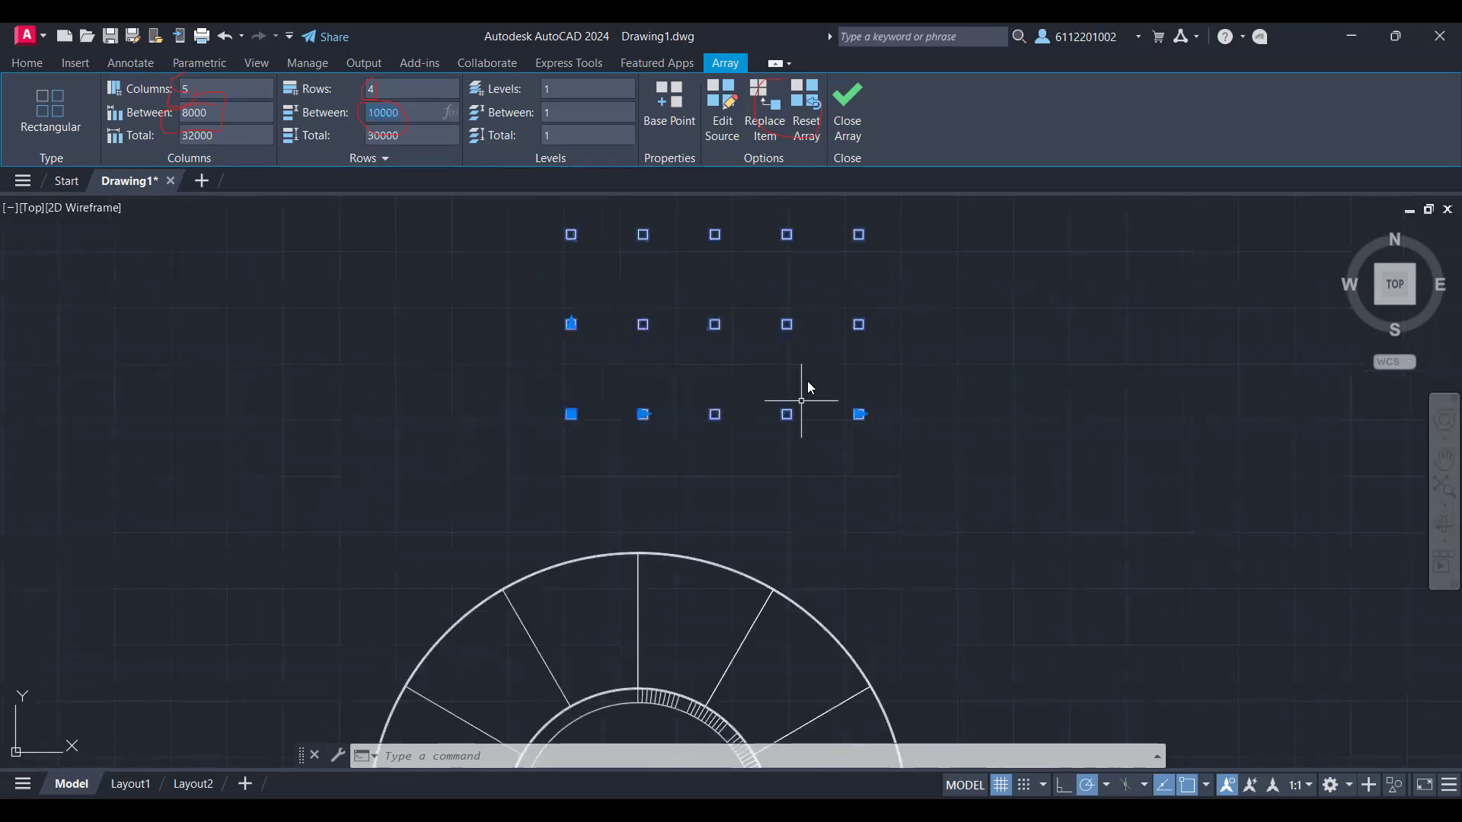
pyautogui.moveTo(806, 373); pyautogui.dragTo(754, 562, button='middle')
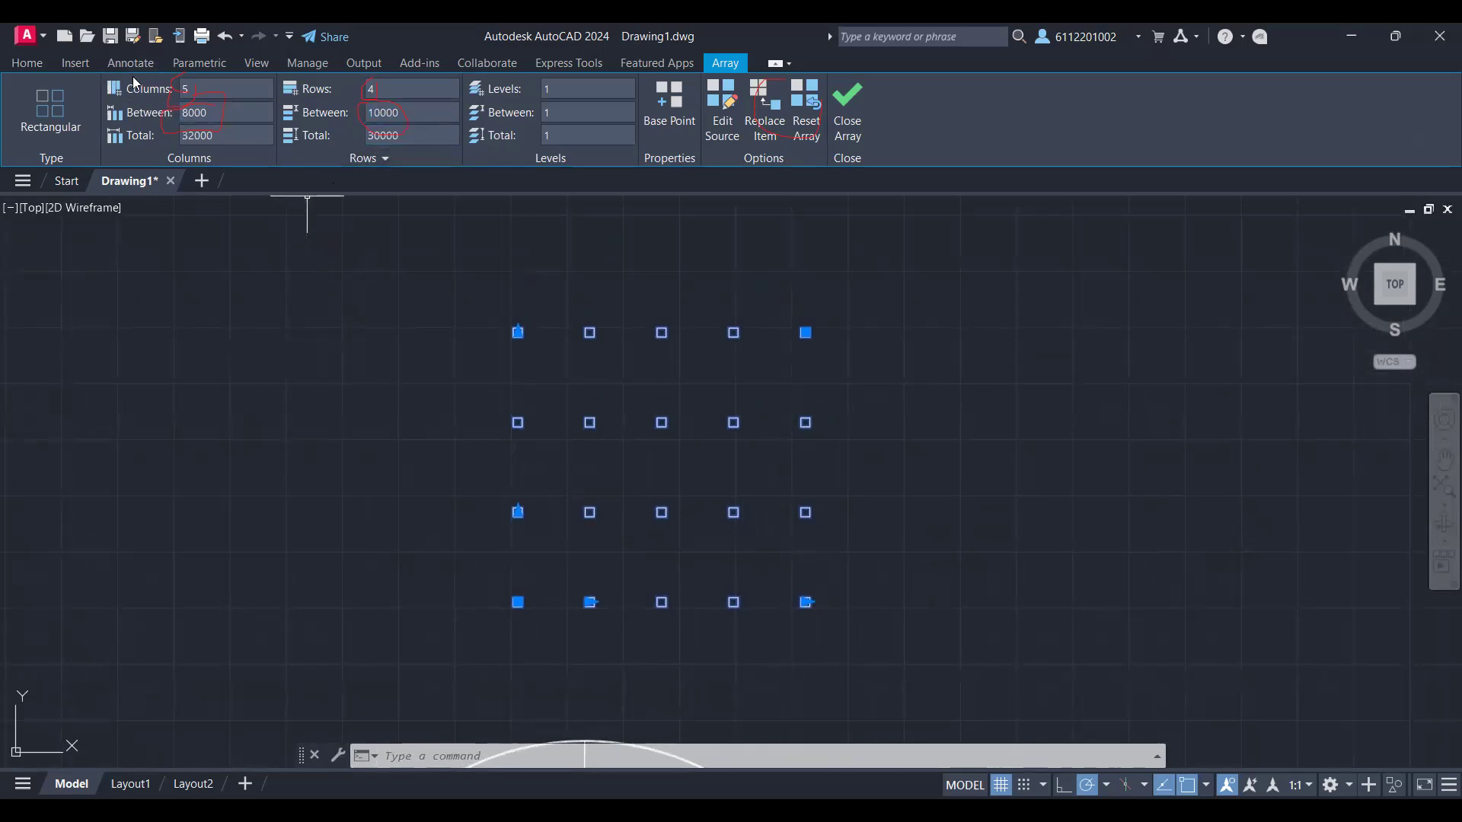
pyautogui.click(847, 106)
pyautogui.scroll(2, 949, 446)
pyautogui.scroll(-2, 948, 445)
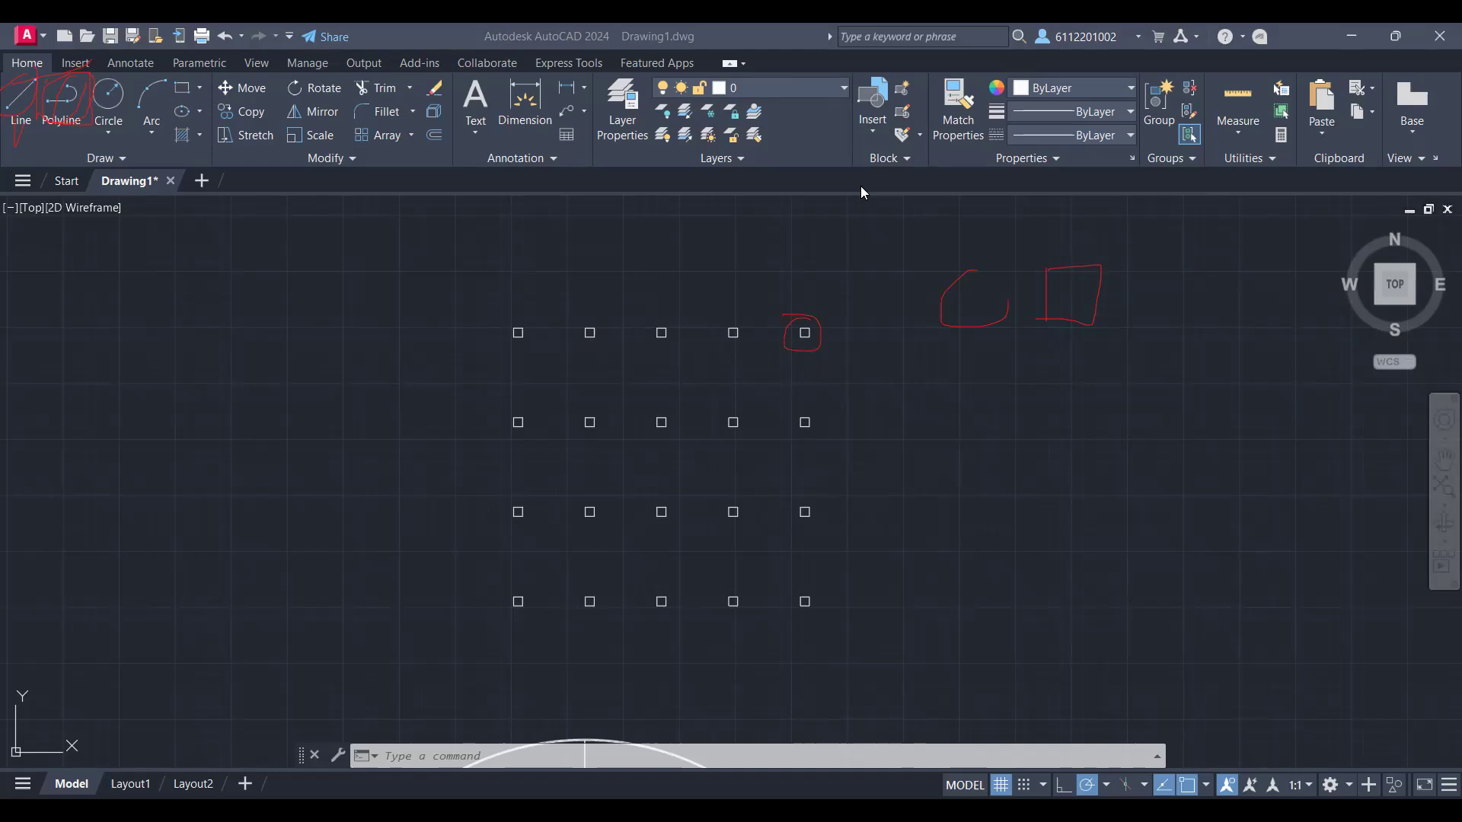
# Step: Explode the array into individual squares and select one of the resulting squares
pyautogui.scroll(2, 933, 356)
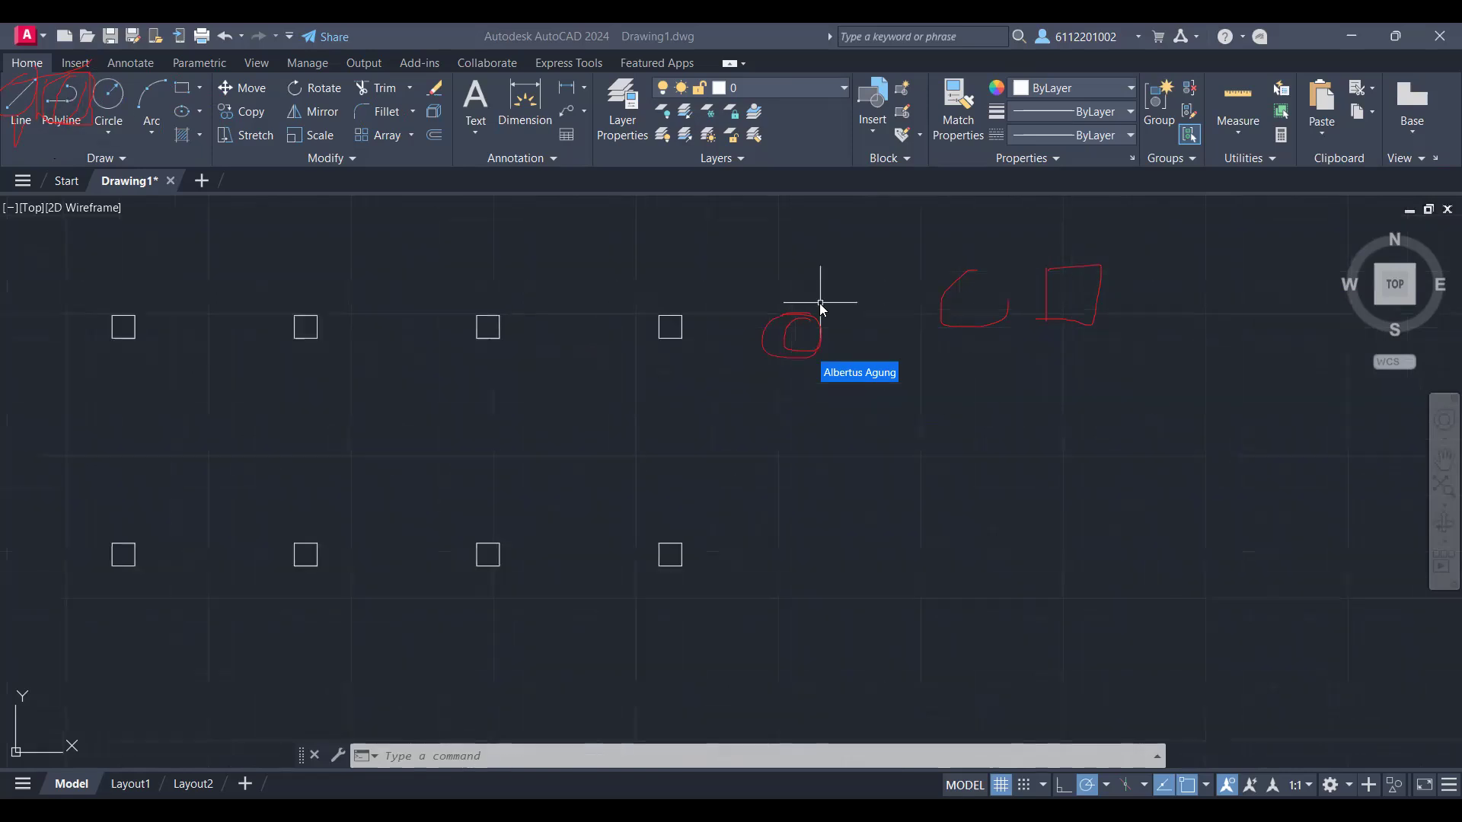
pyautogui.scroll(8, 933, 356)
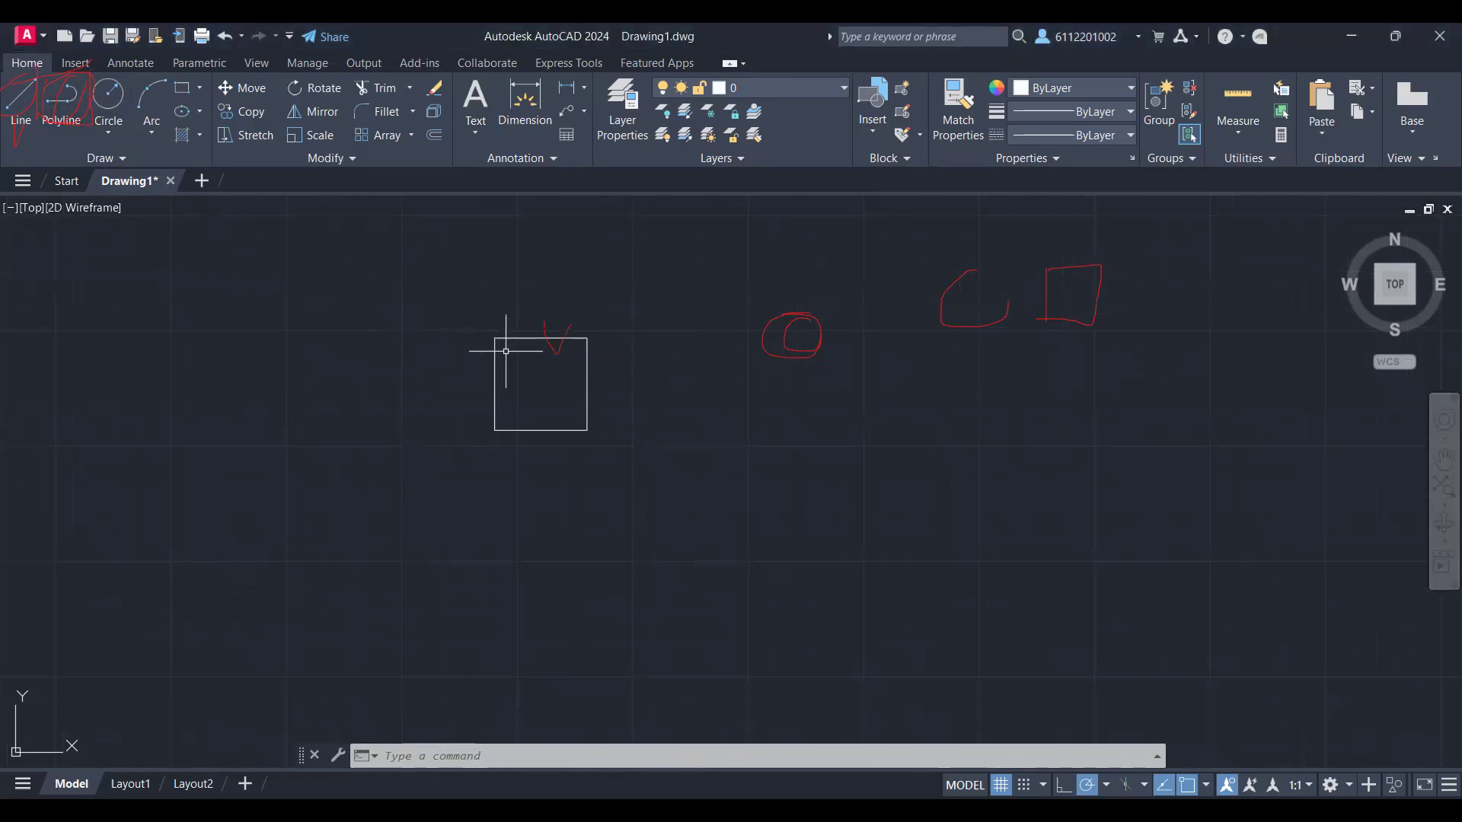
pyautogui.click(521, 337)
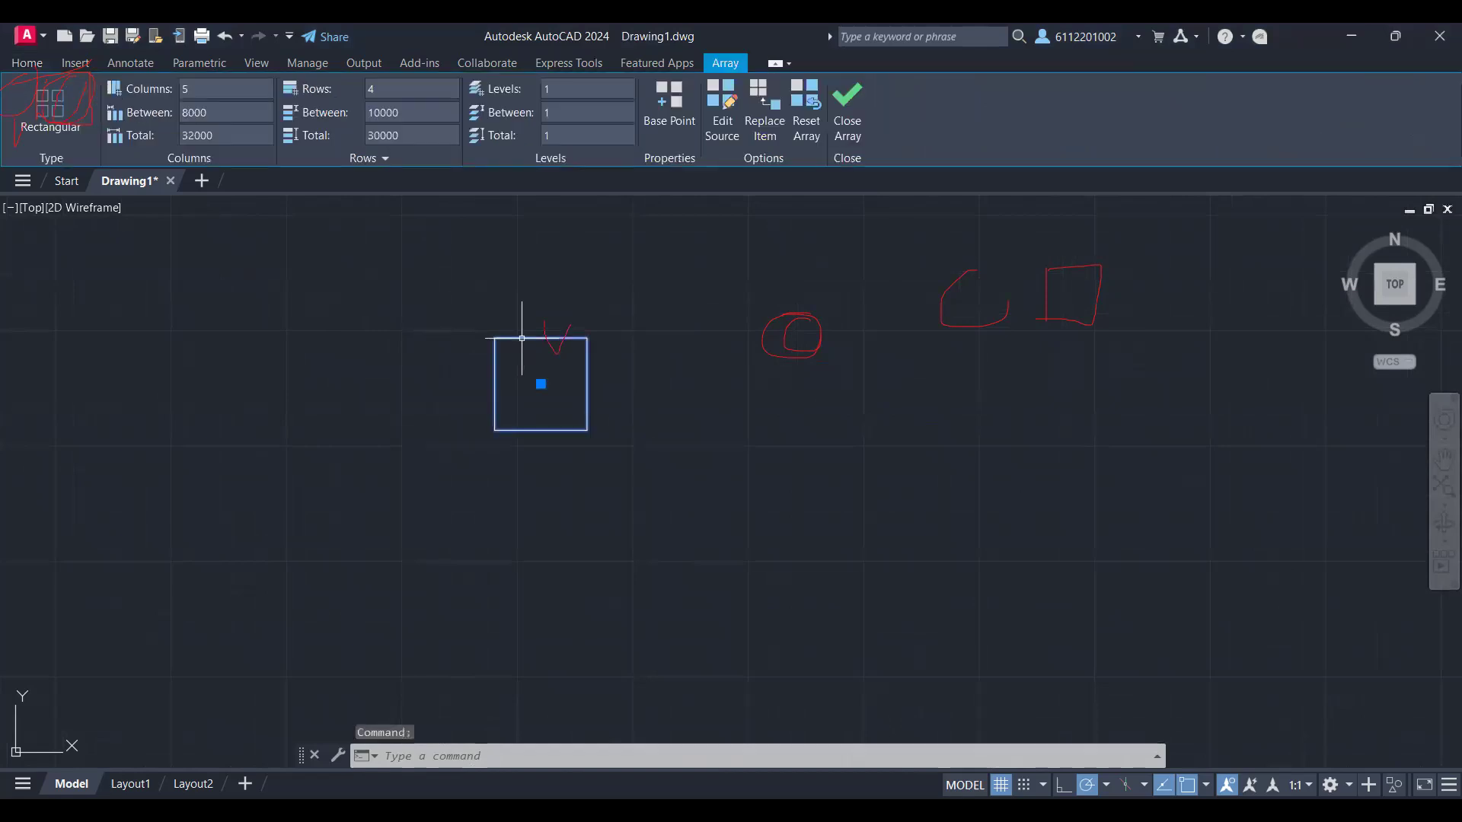
pyautogui.rightClick(523, 342)
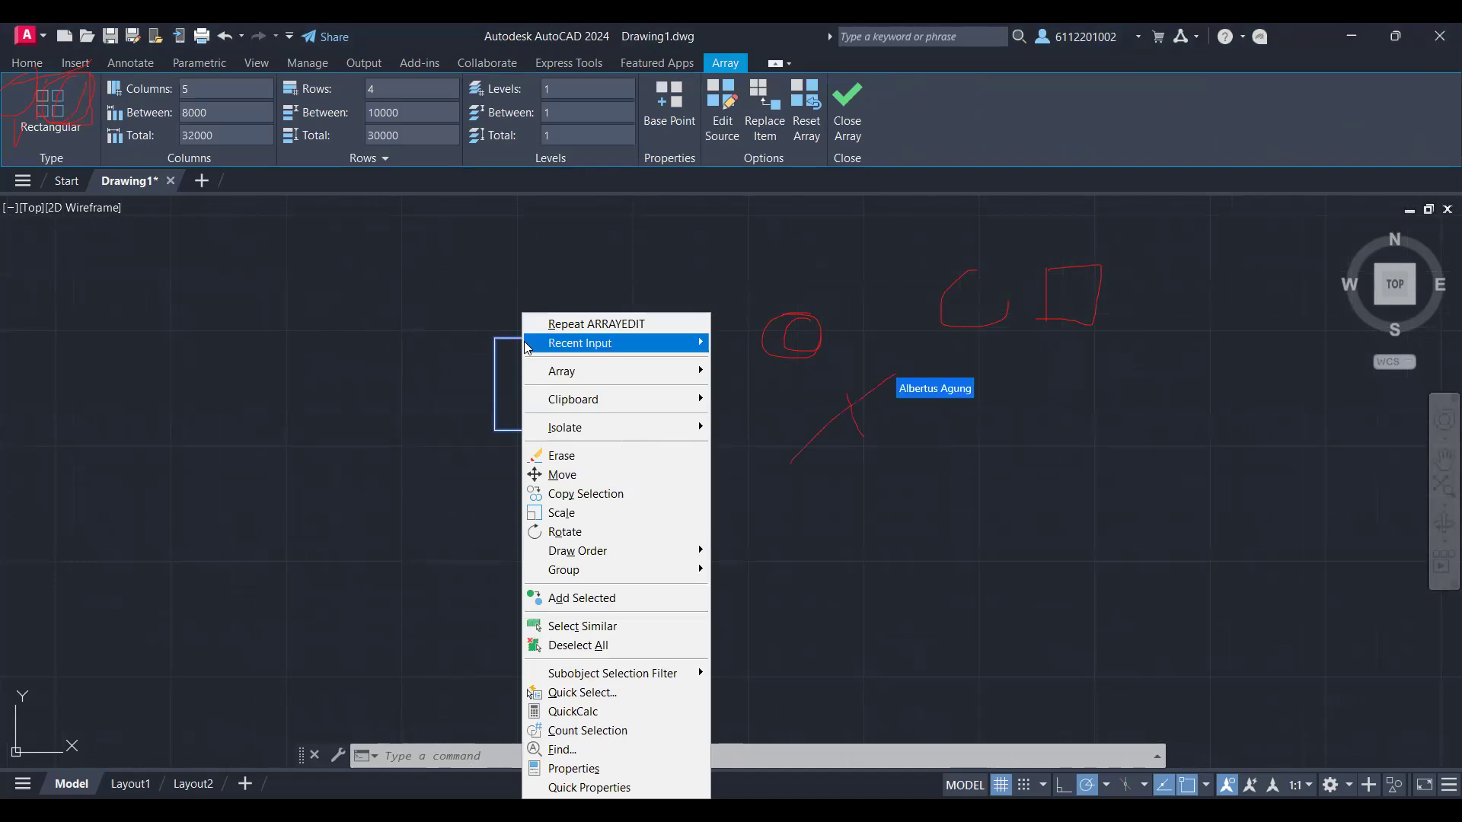
pyautogui.click(366, 334)
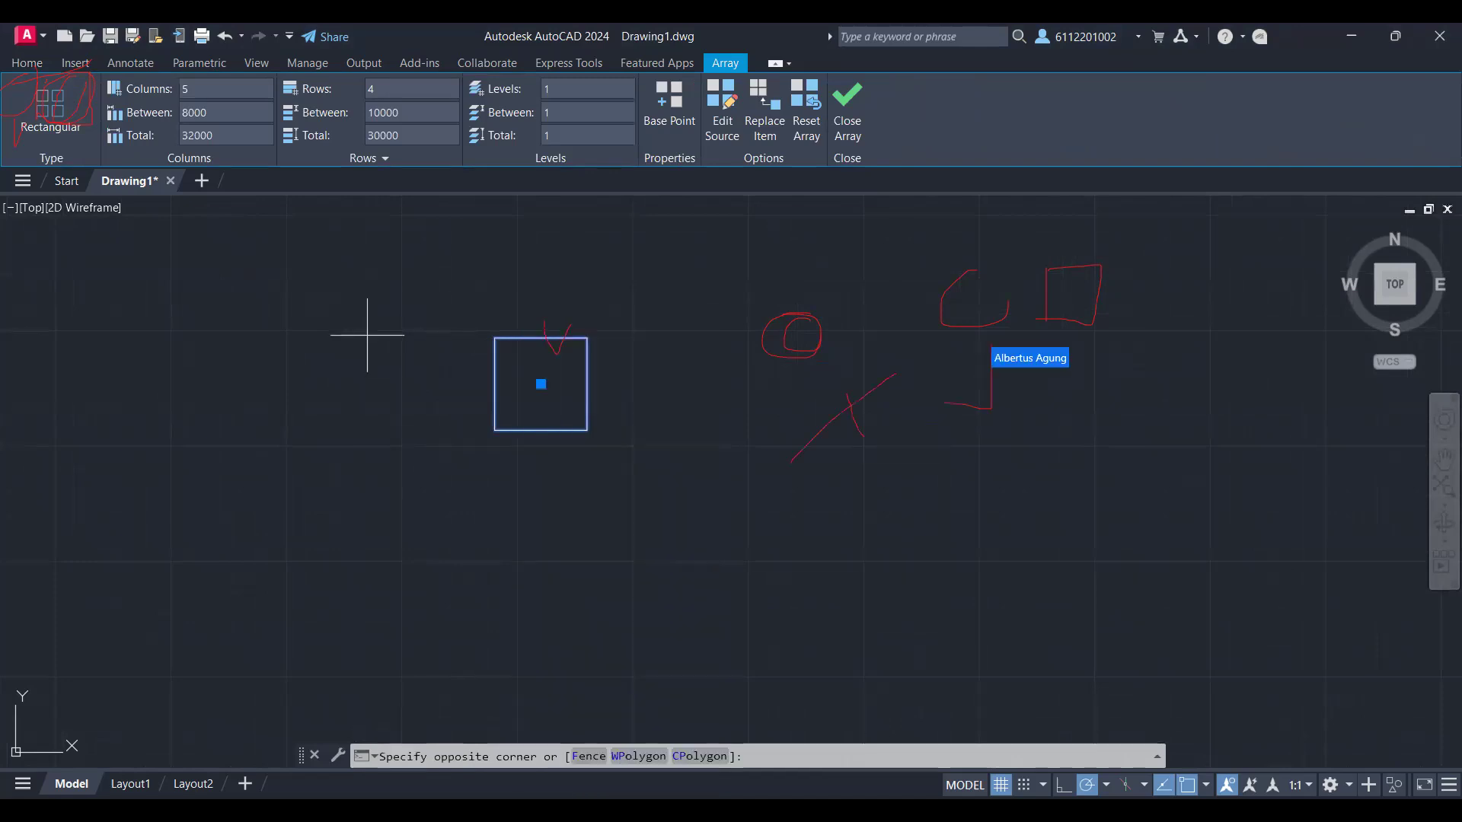
pyautogui.press('Escape')
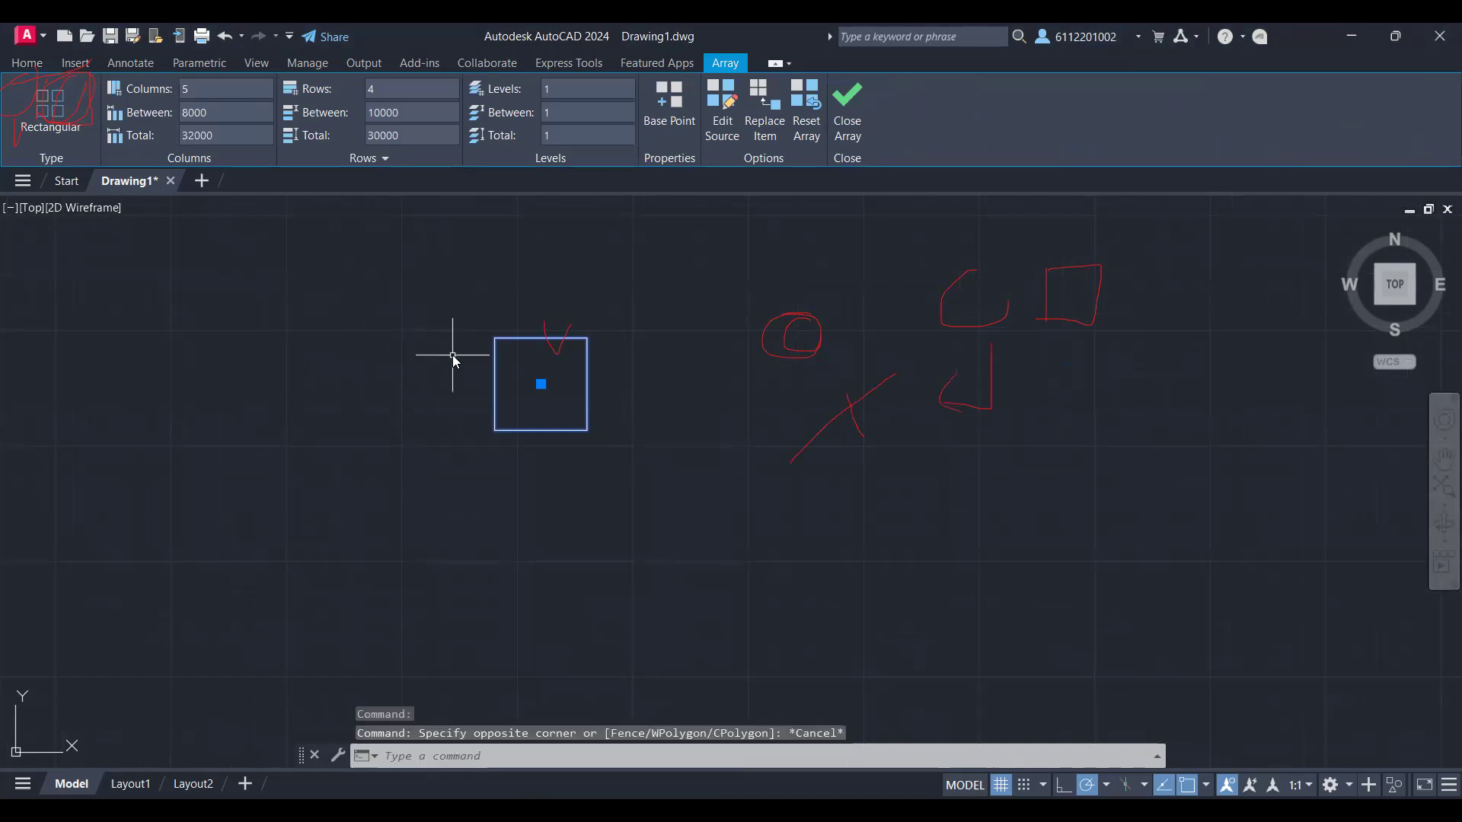
pyautogui.write('X')
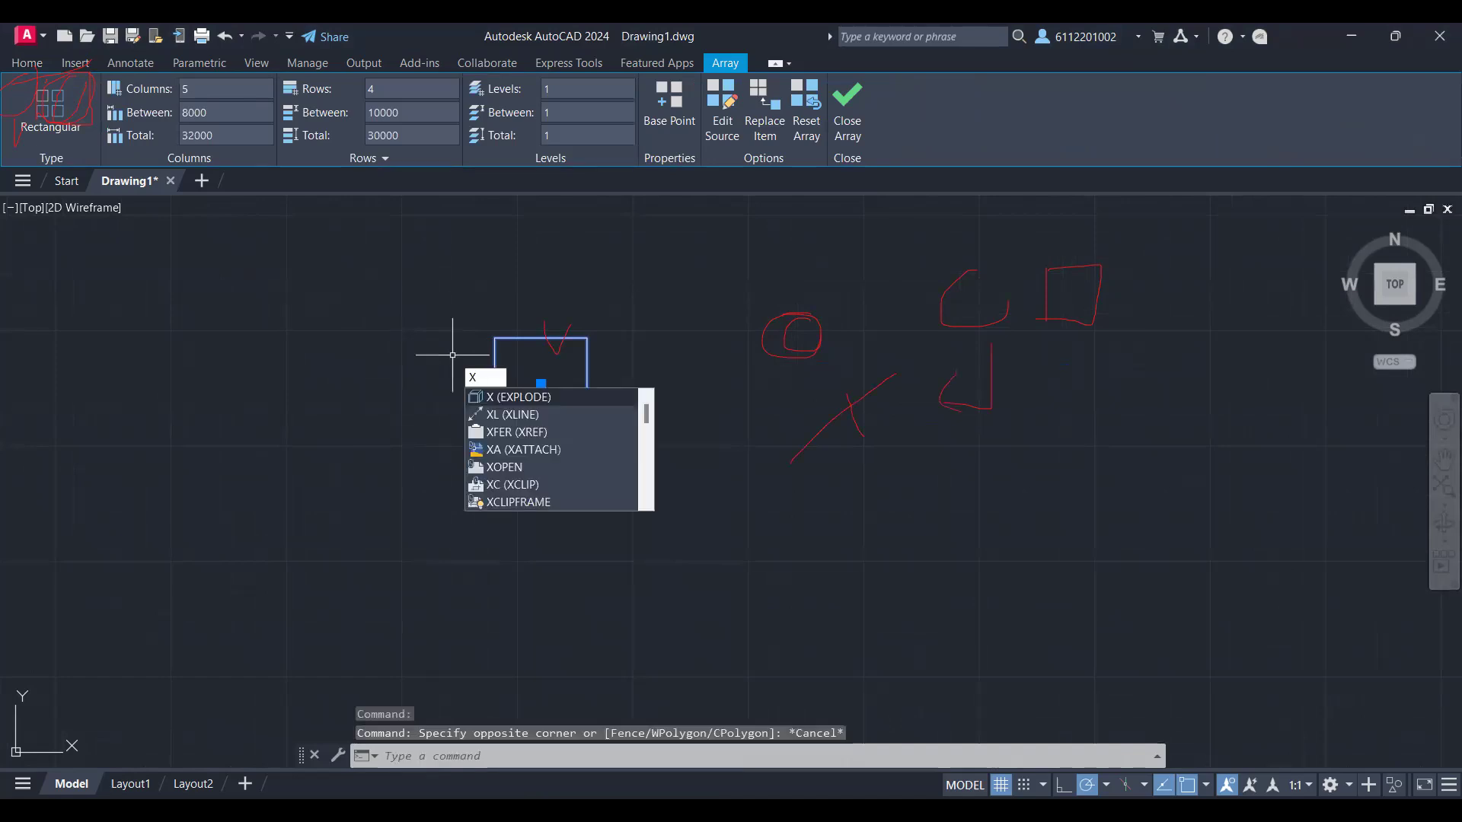
pyautogui.press('Return')
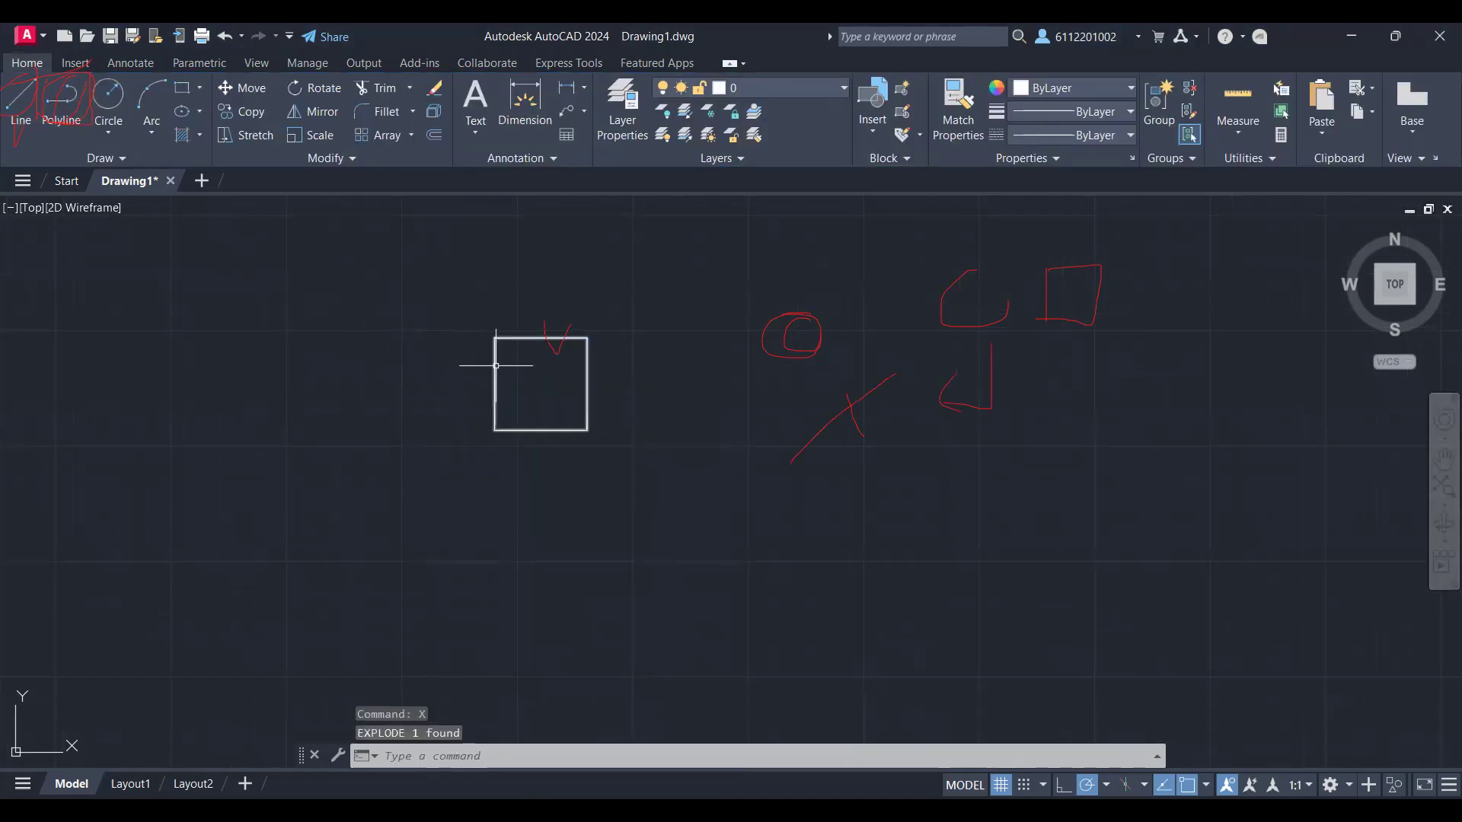
pyautogui.click(495, 366)
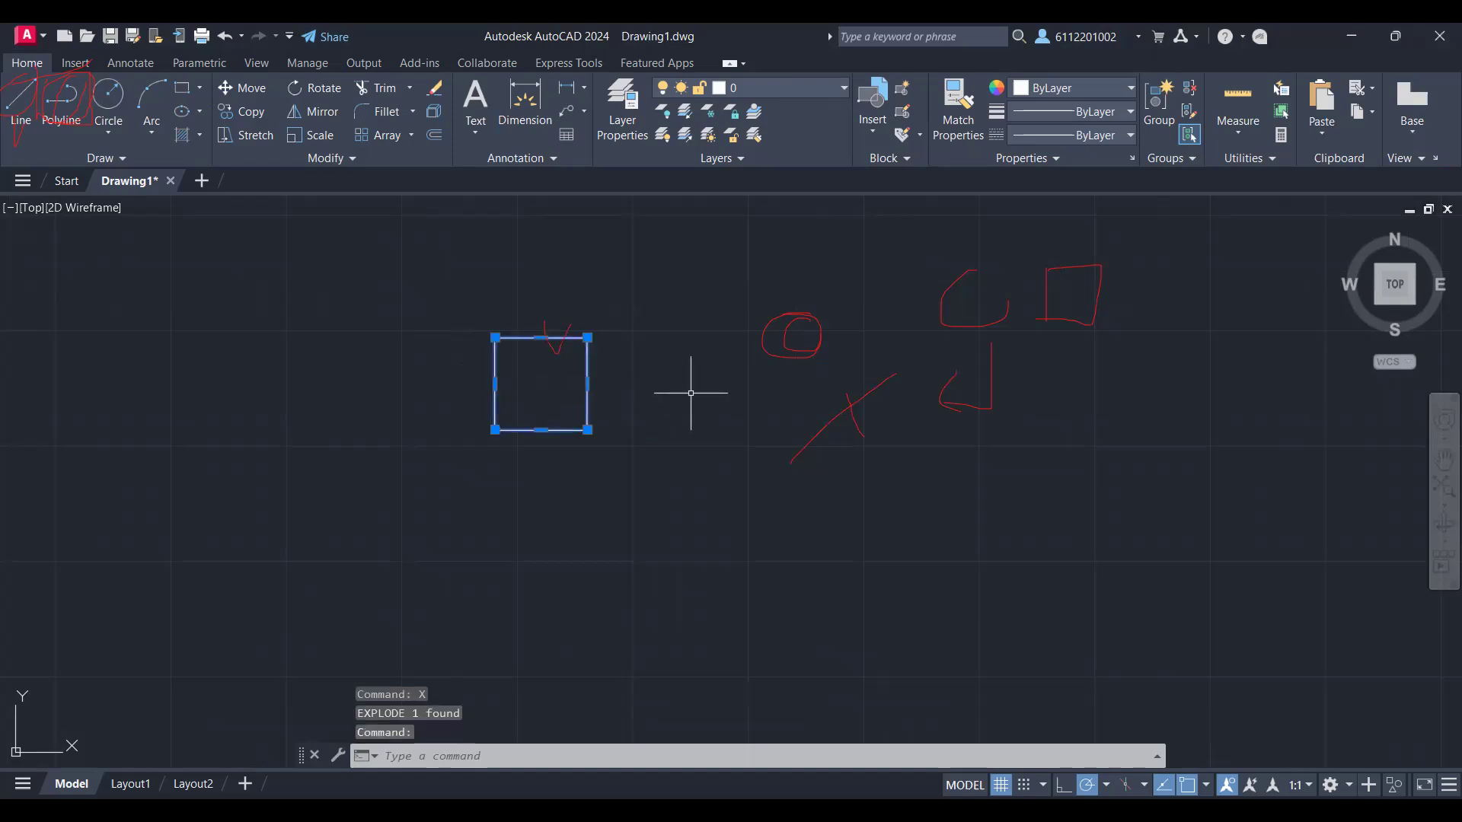
# Step: Clear the current selection and explode one of the squares into separate lines
pyautogui.click(691, 393)
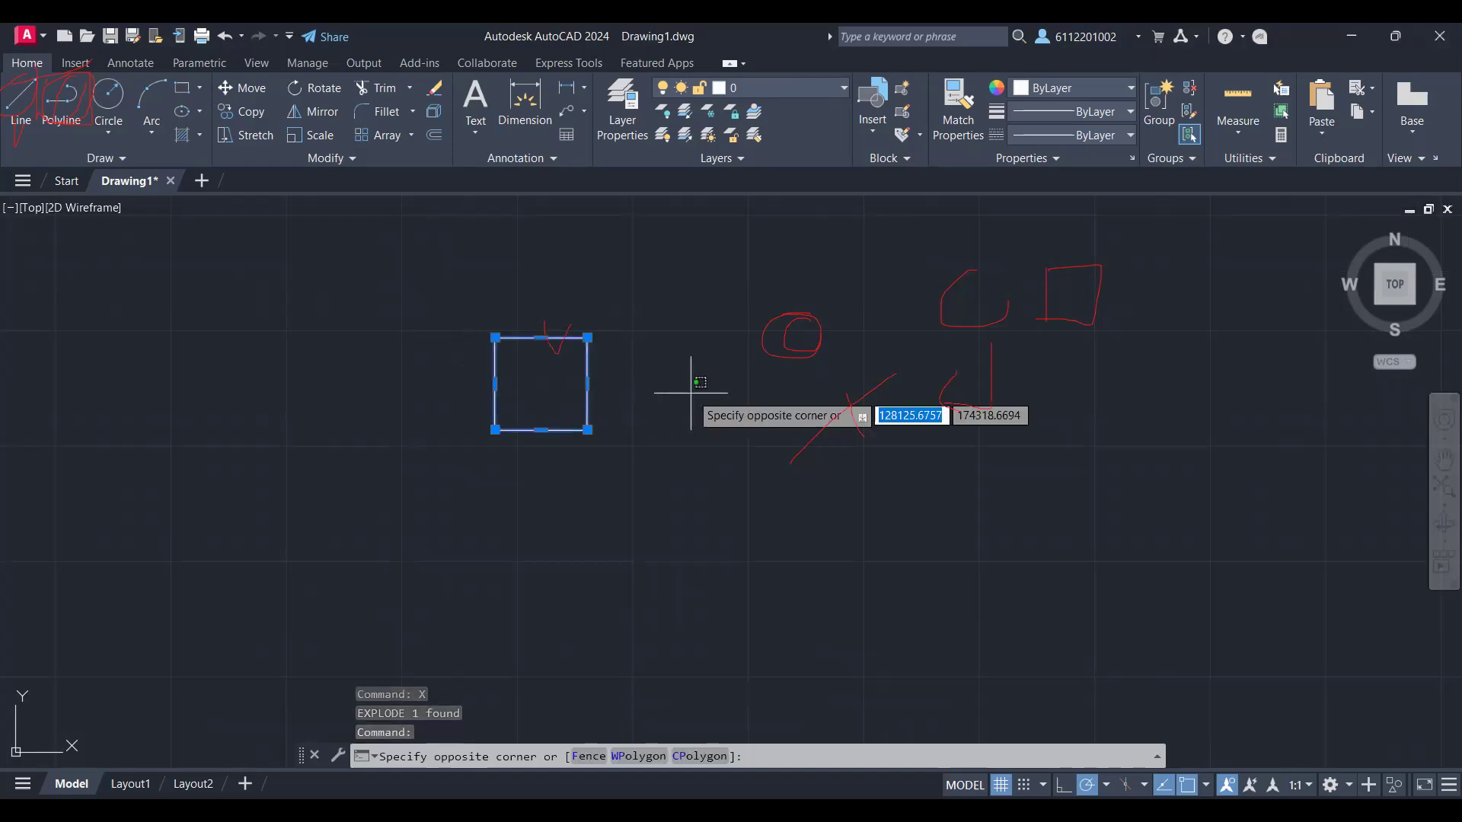
pyautogui.press('Escape')
pyautogui.press('Escape')
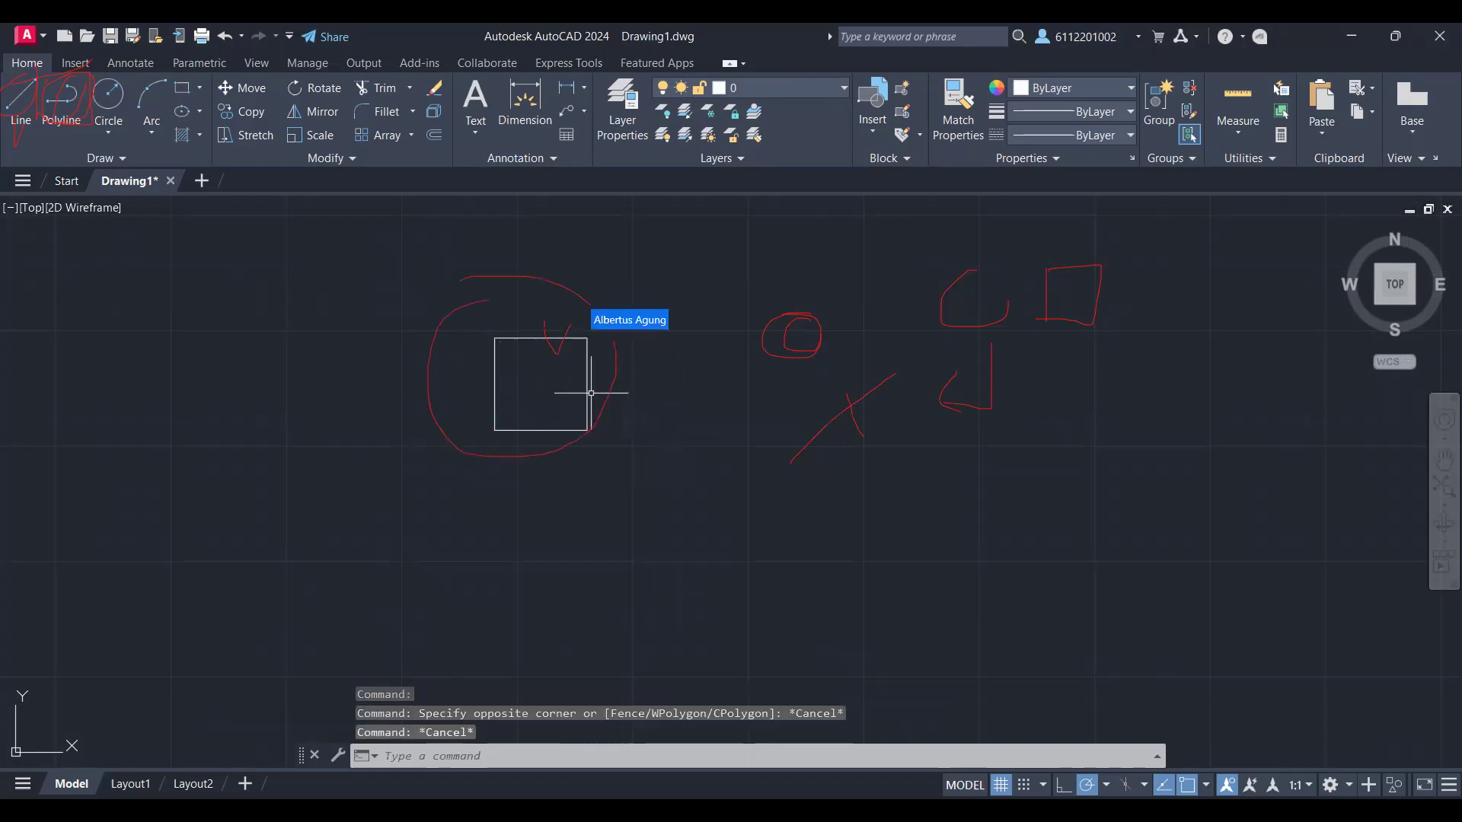
pyautogui.scroll(-6, 589, 393)
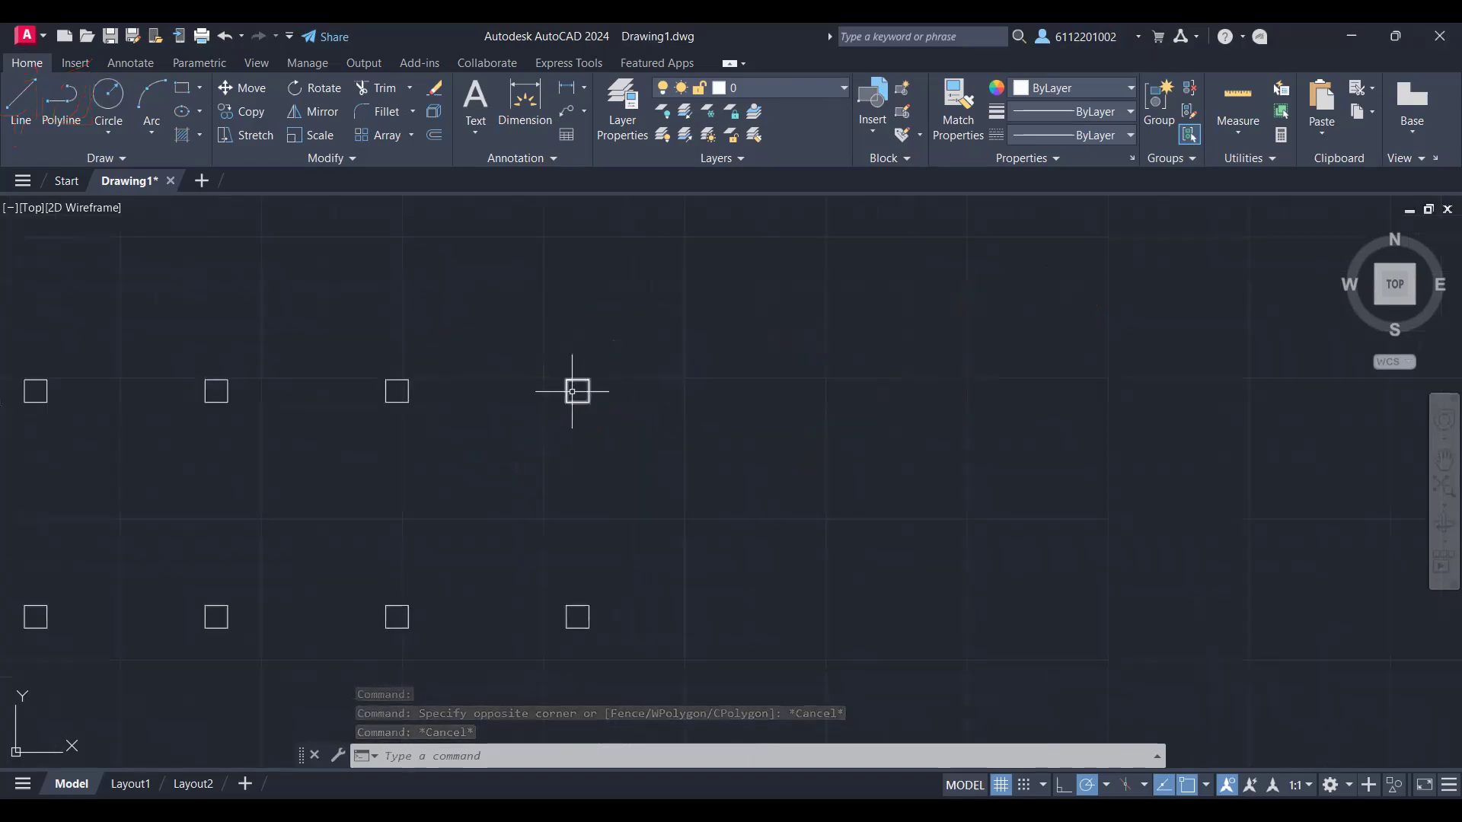
pyautogui.scroll(8, 609, 395)
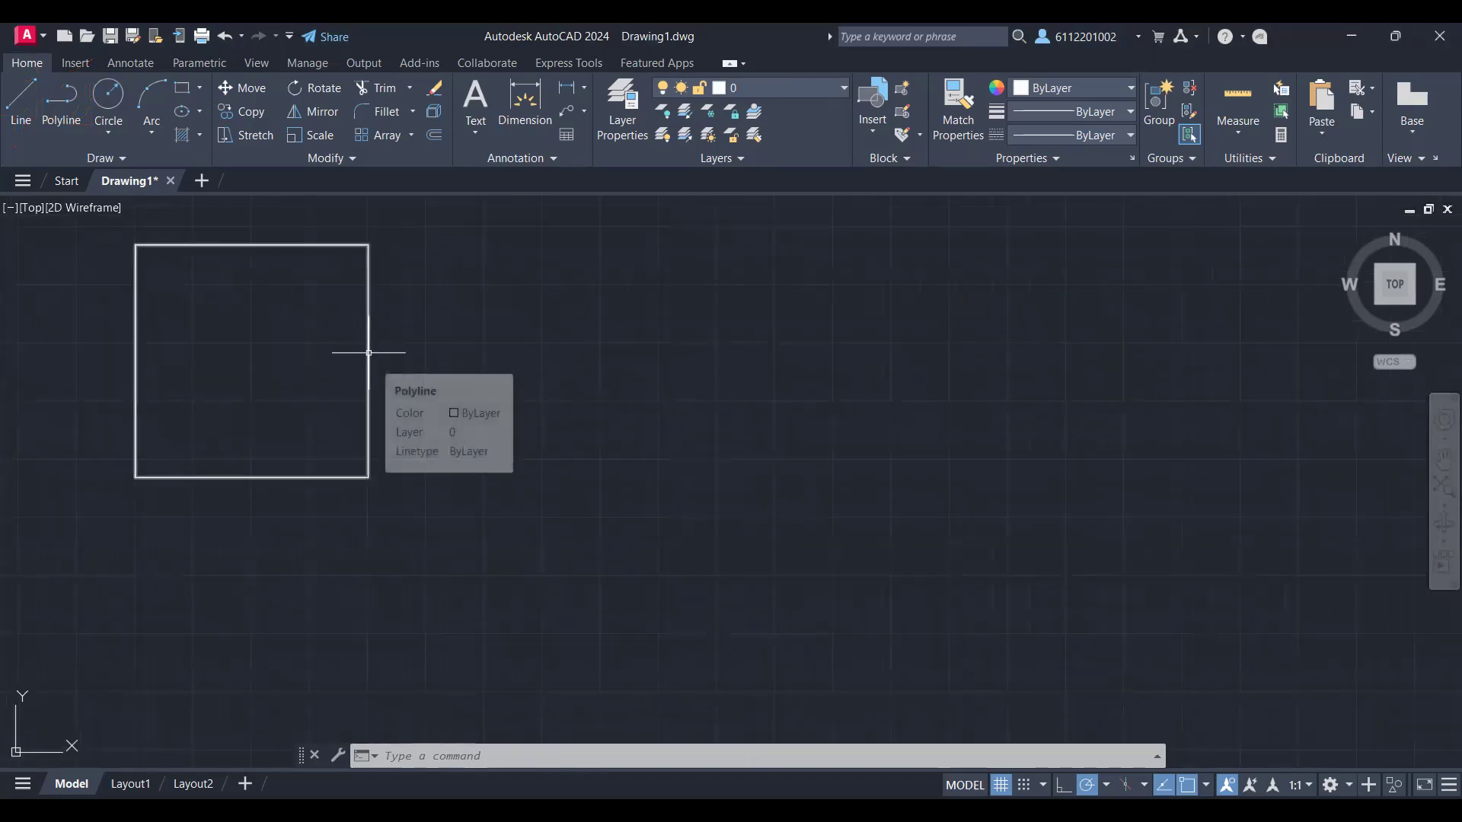
pyautogui.moveTo(369, 345)
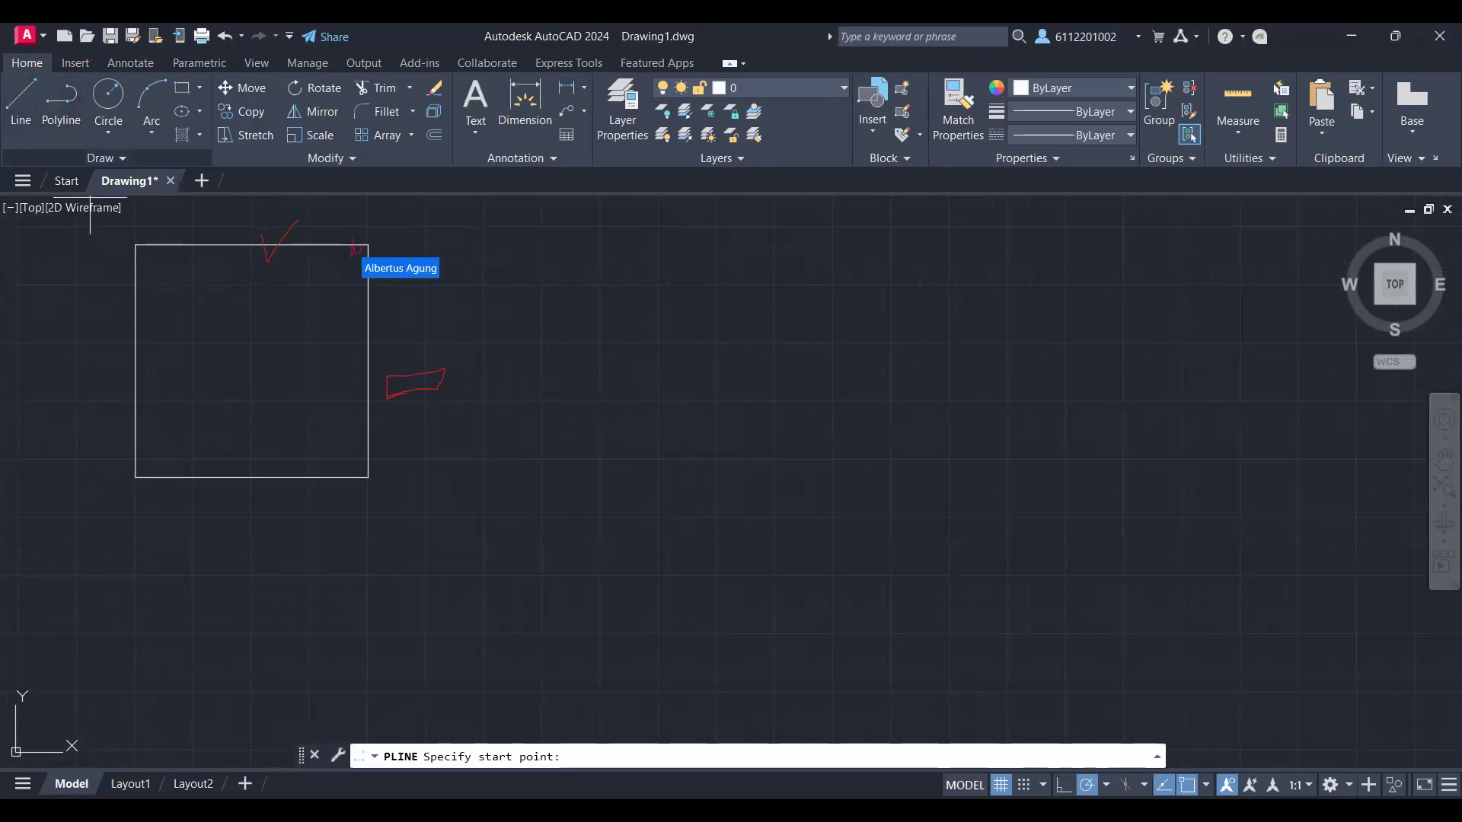
pyautogui.press('Escape')
pyautogui.click(212, 246)
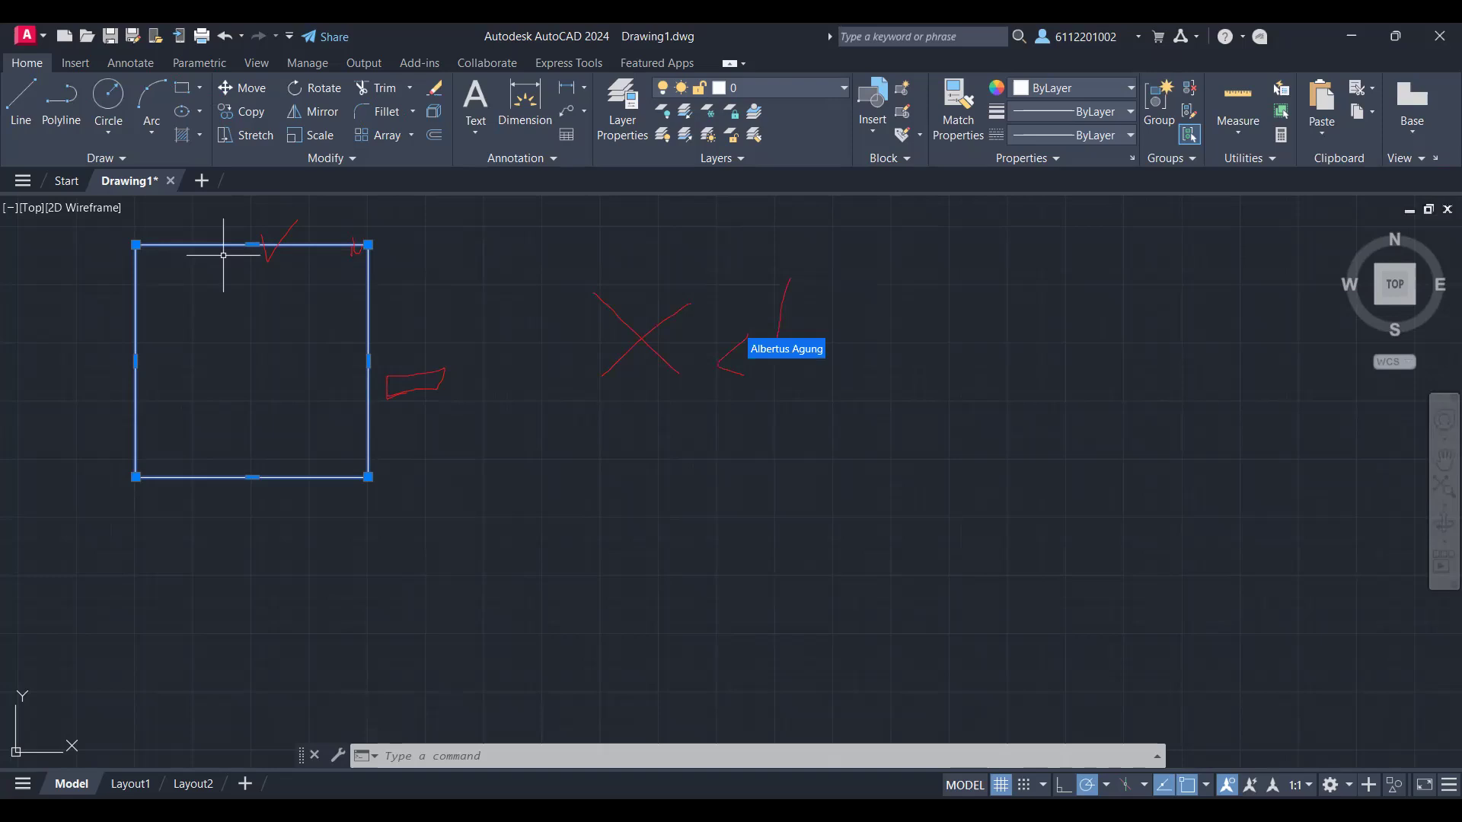
pyautogui.write('x')
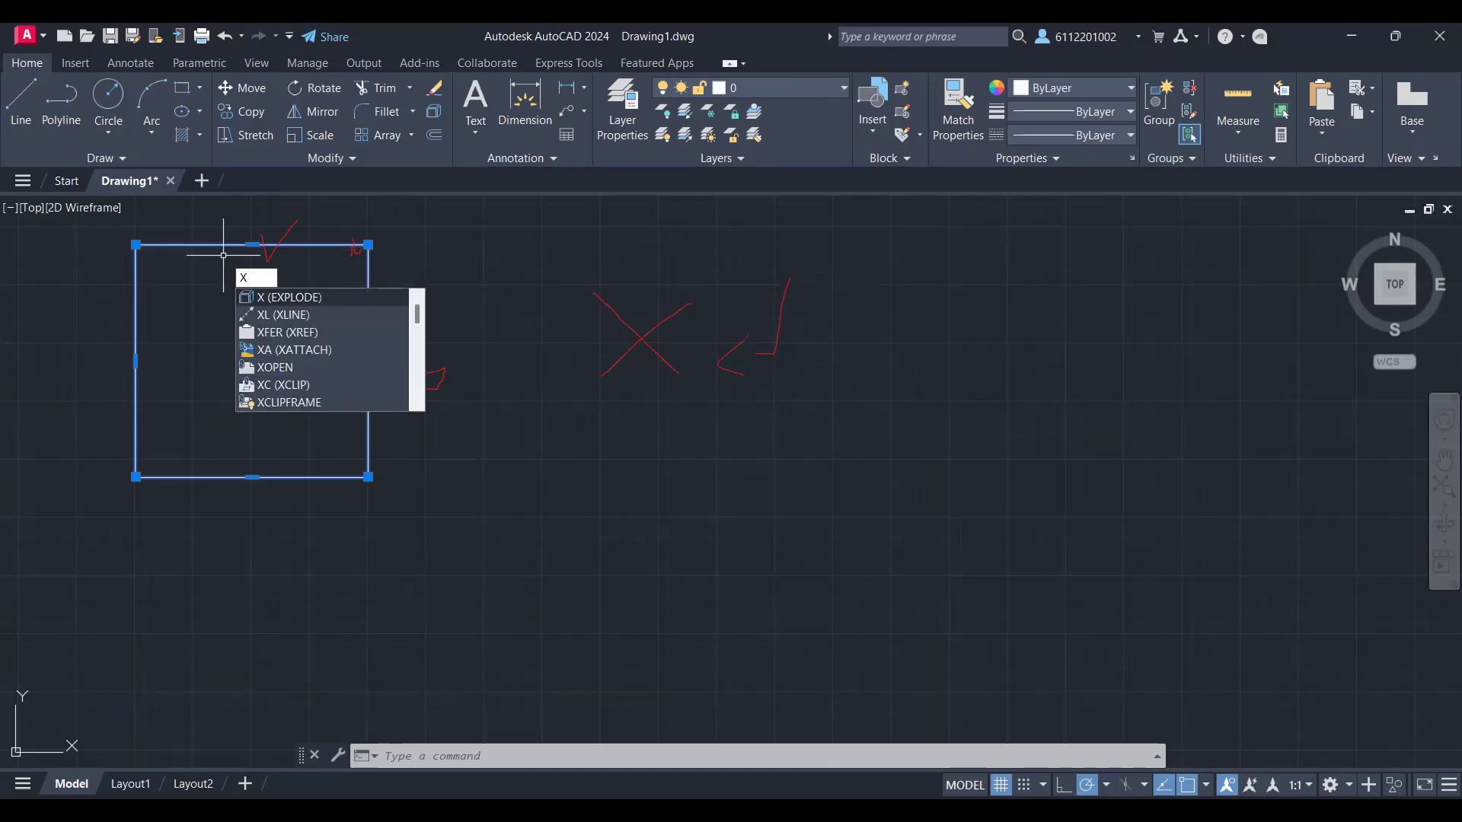
pyautogui.press('Return')
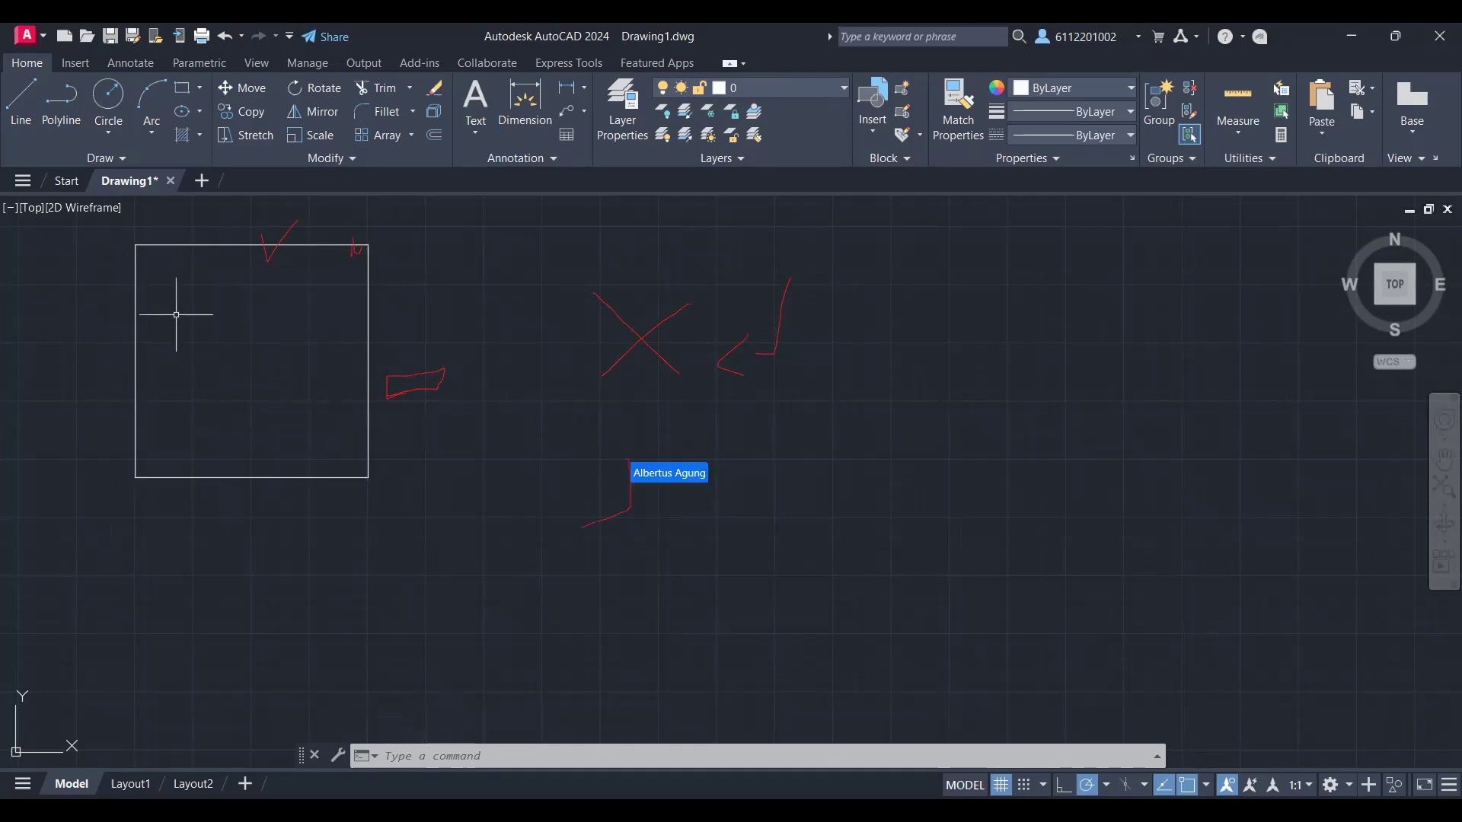
pyautogui.click(175, 315)
pyautogui.write('j')
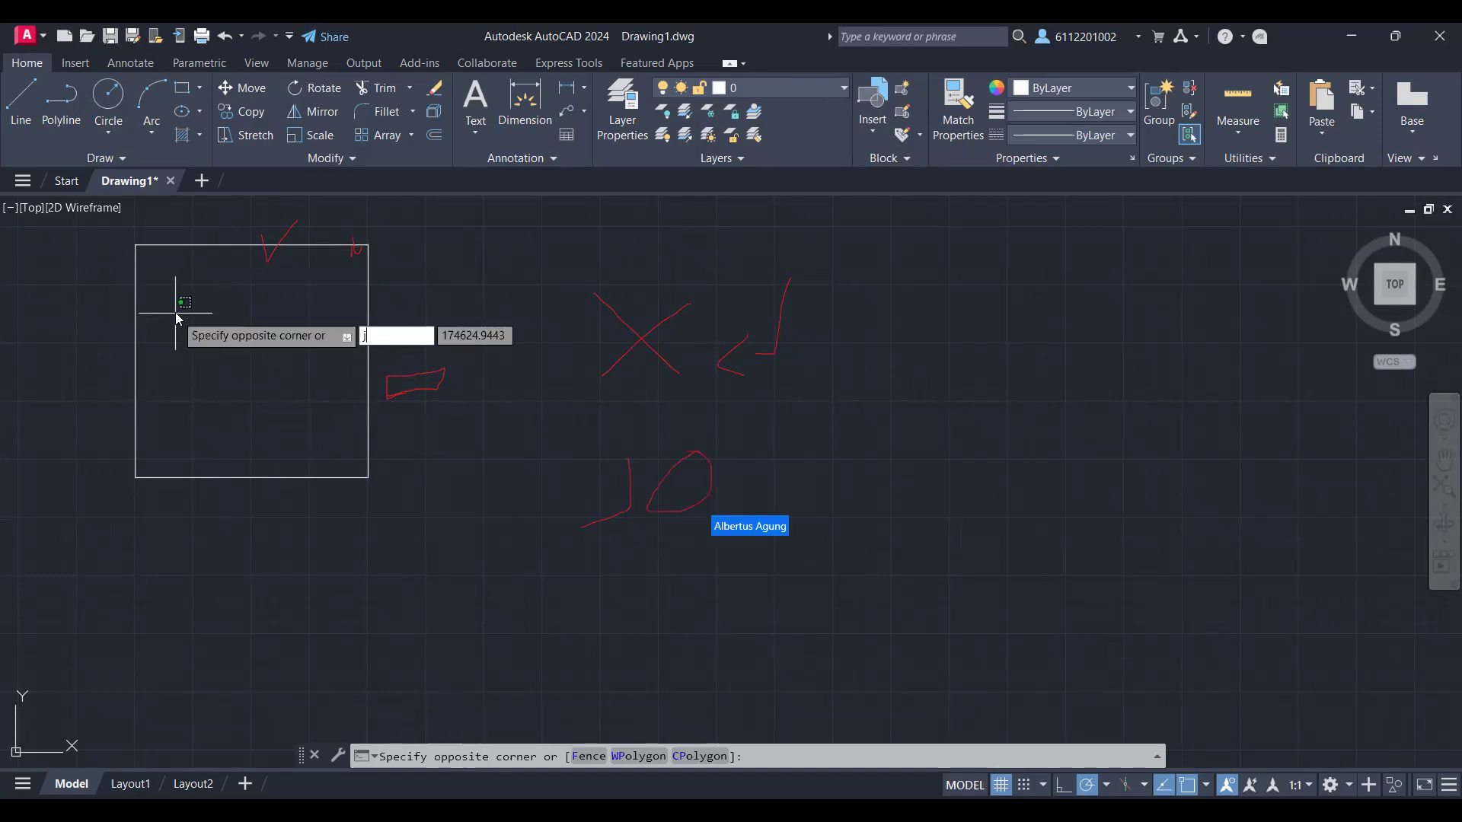
pyautogui.write('o')
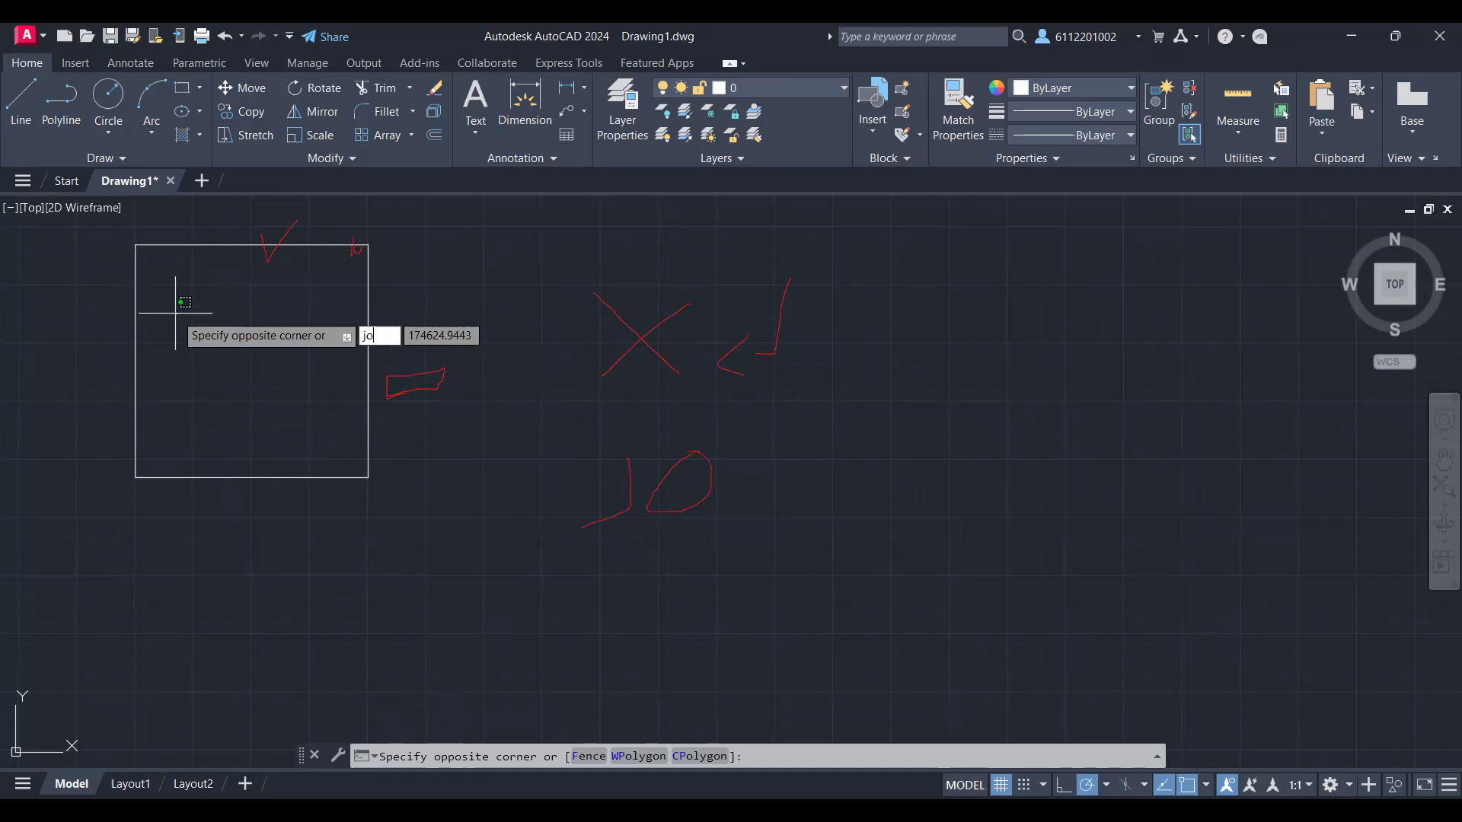
pyautogui.press('Escape')
# Step: Join the exploded square's four lines back into a single polyline
pyautogui.write('jo')
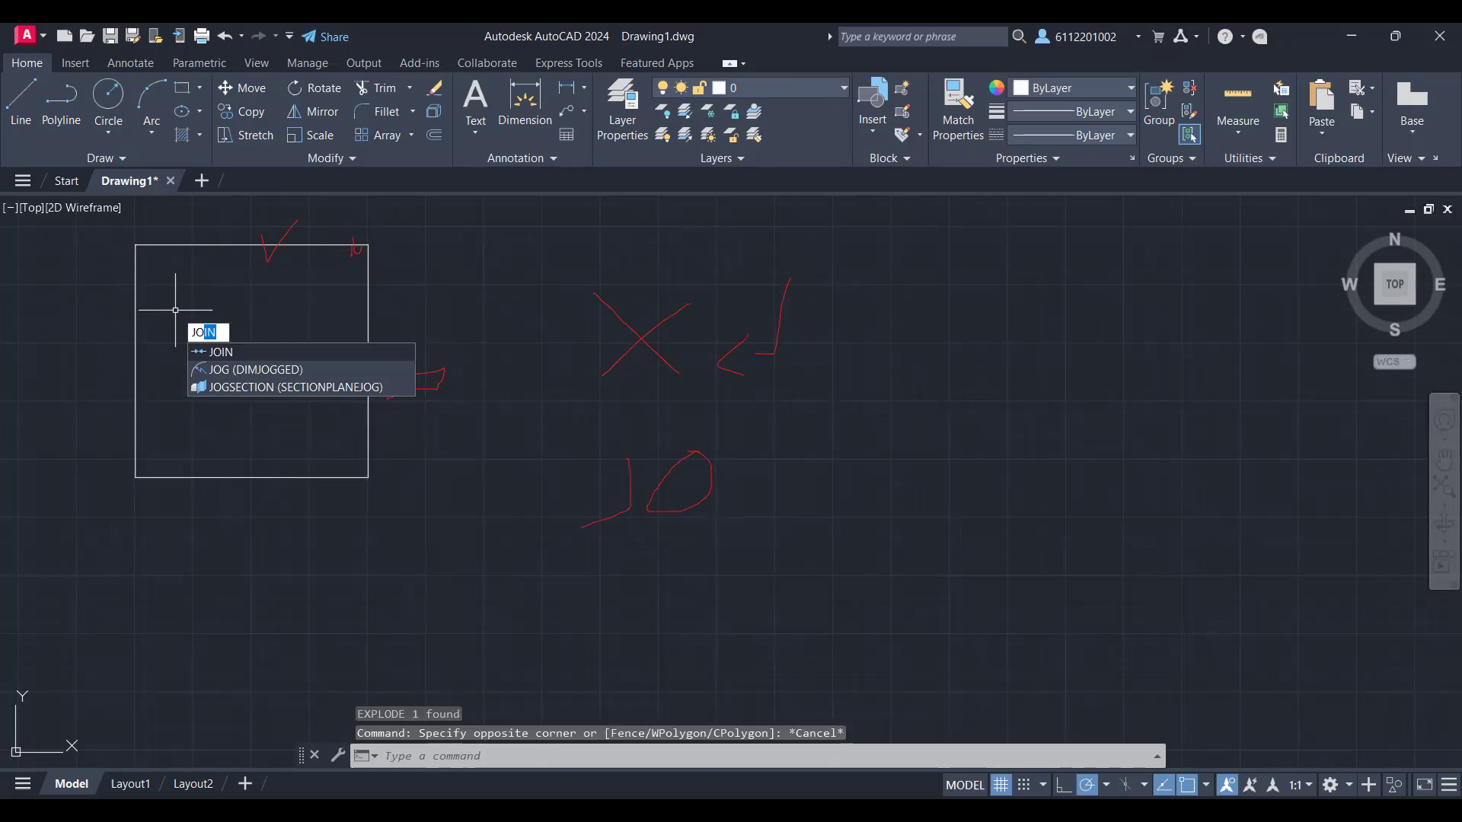
pyautogui.press('Return')
pyautogui.click(368, 391)
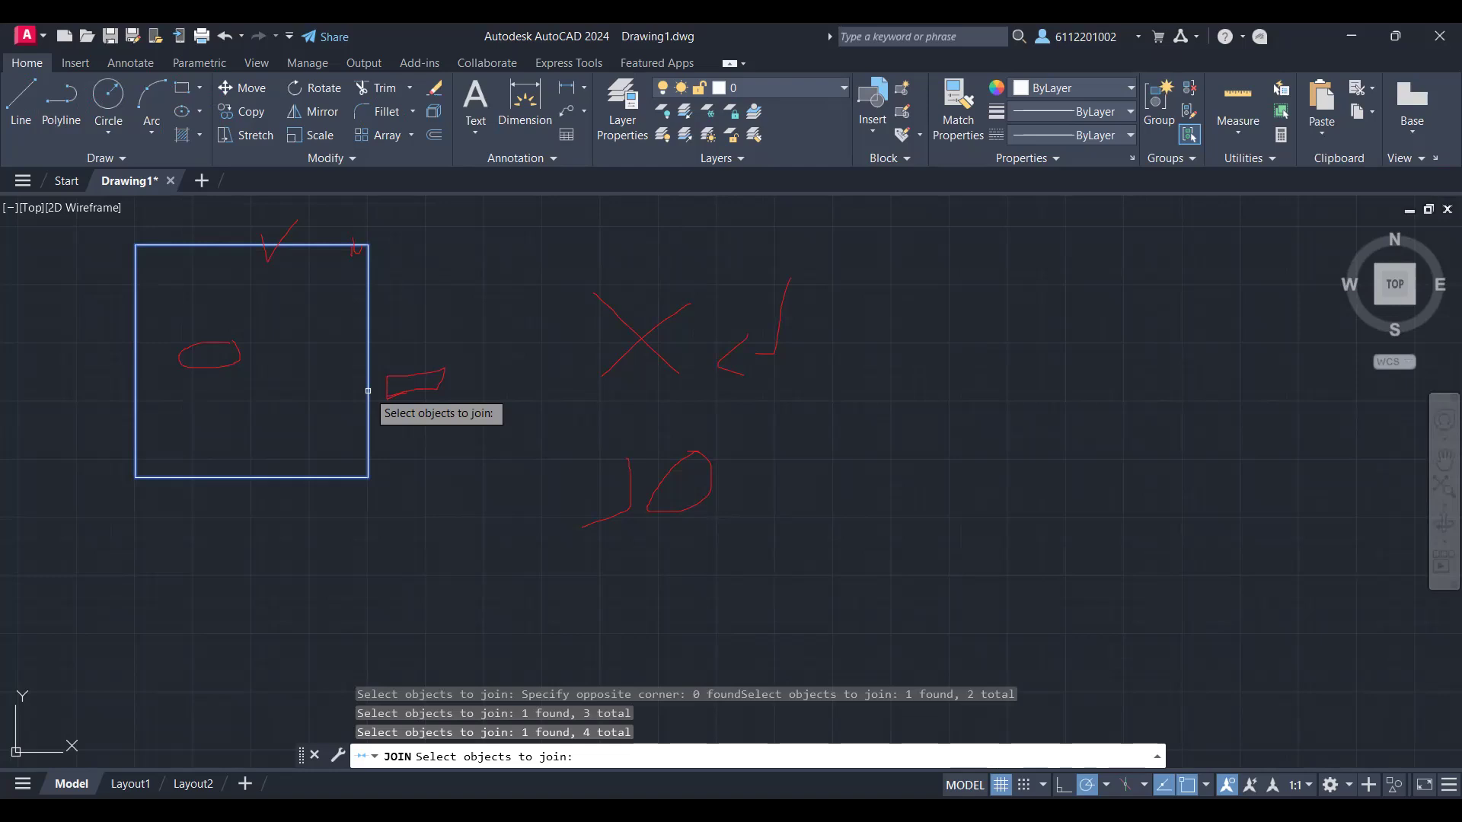
pyautogui.press('Return')
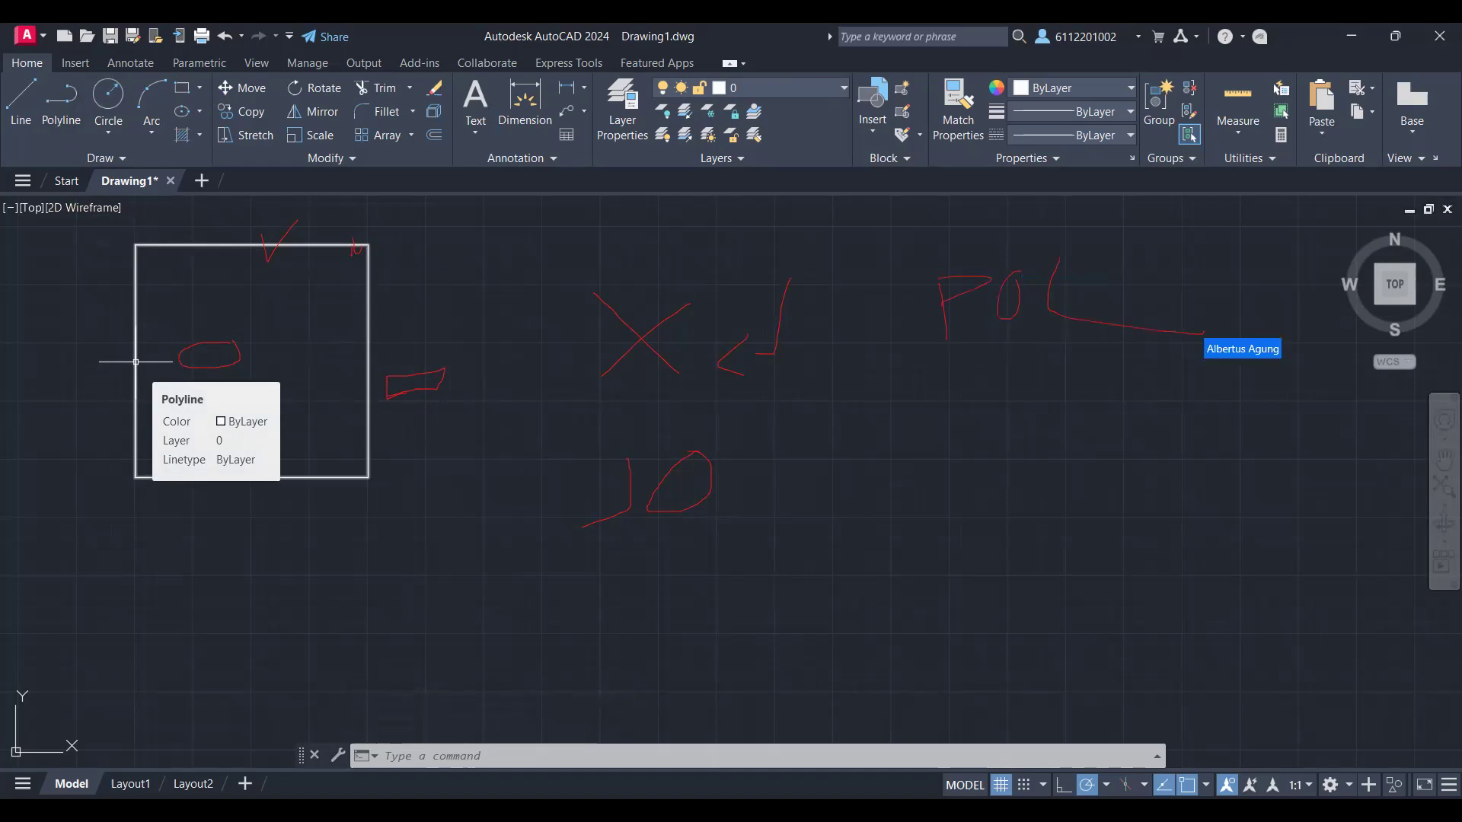
pyautogui.scroll(-2, 216, 412)
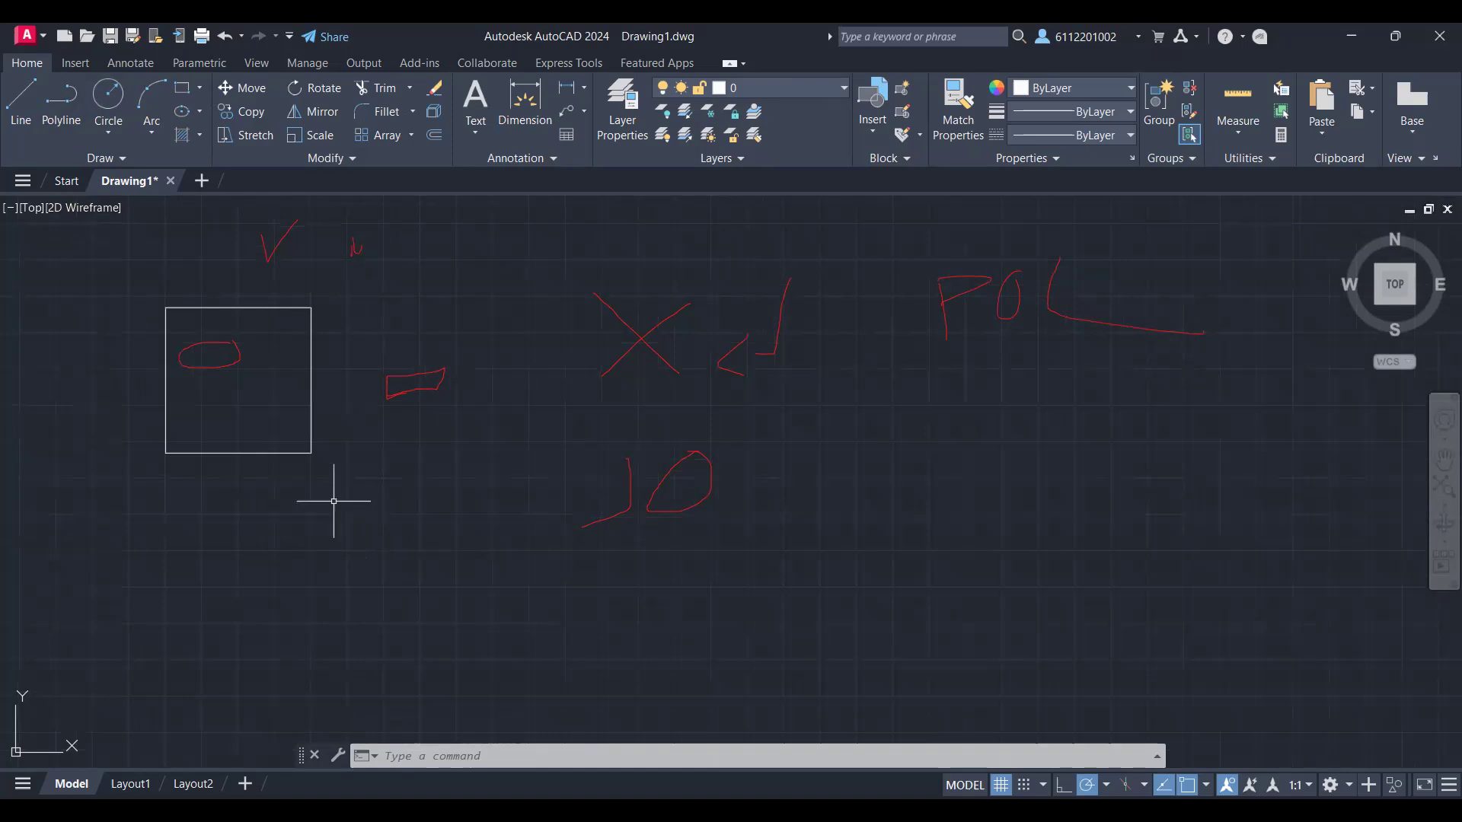
pyautogui.write('POL')
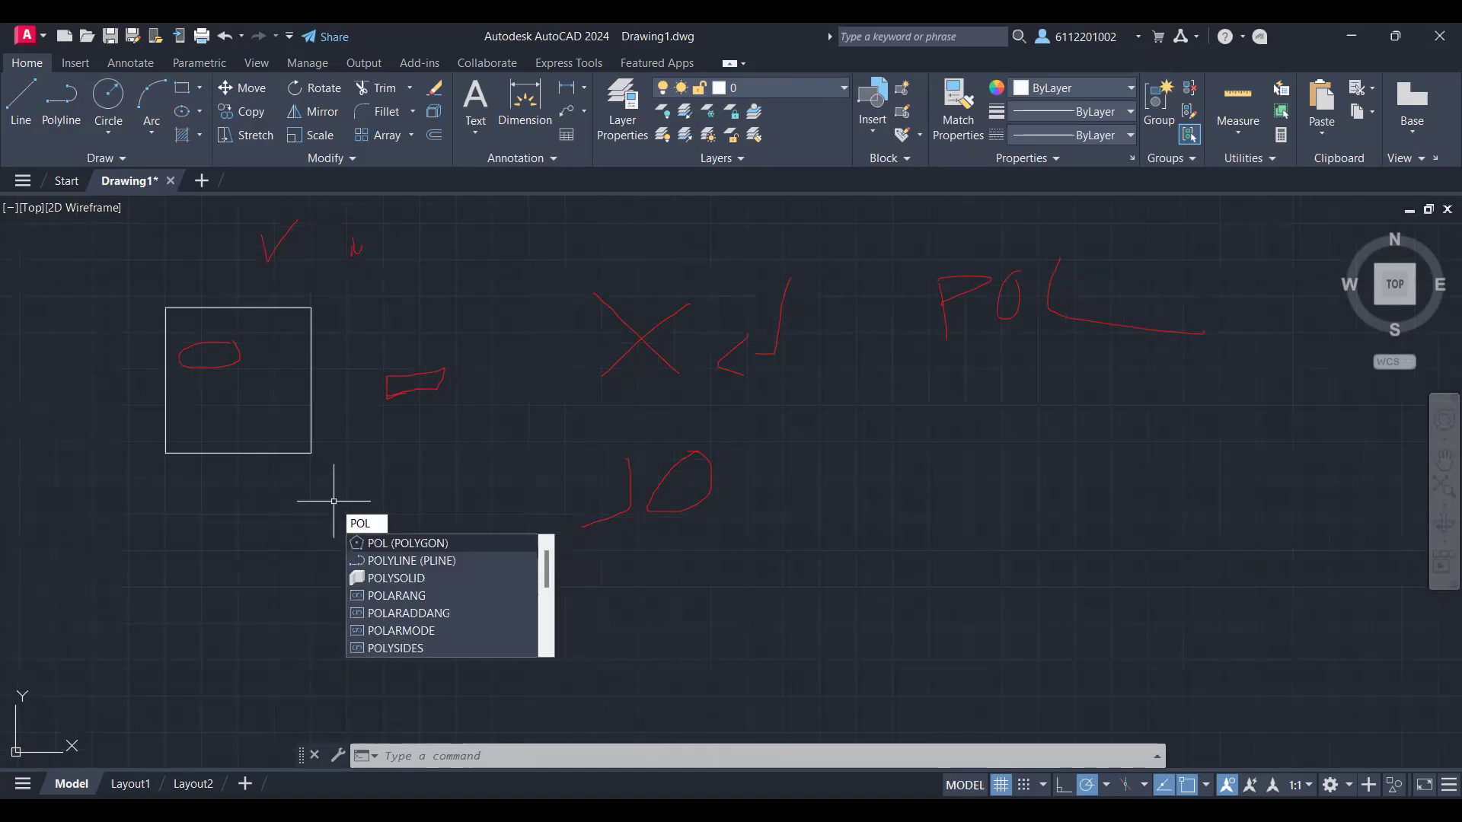
pyautogui.press('Return')
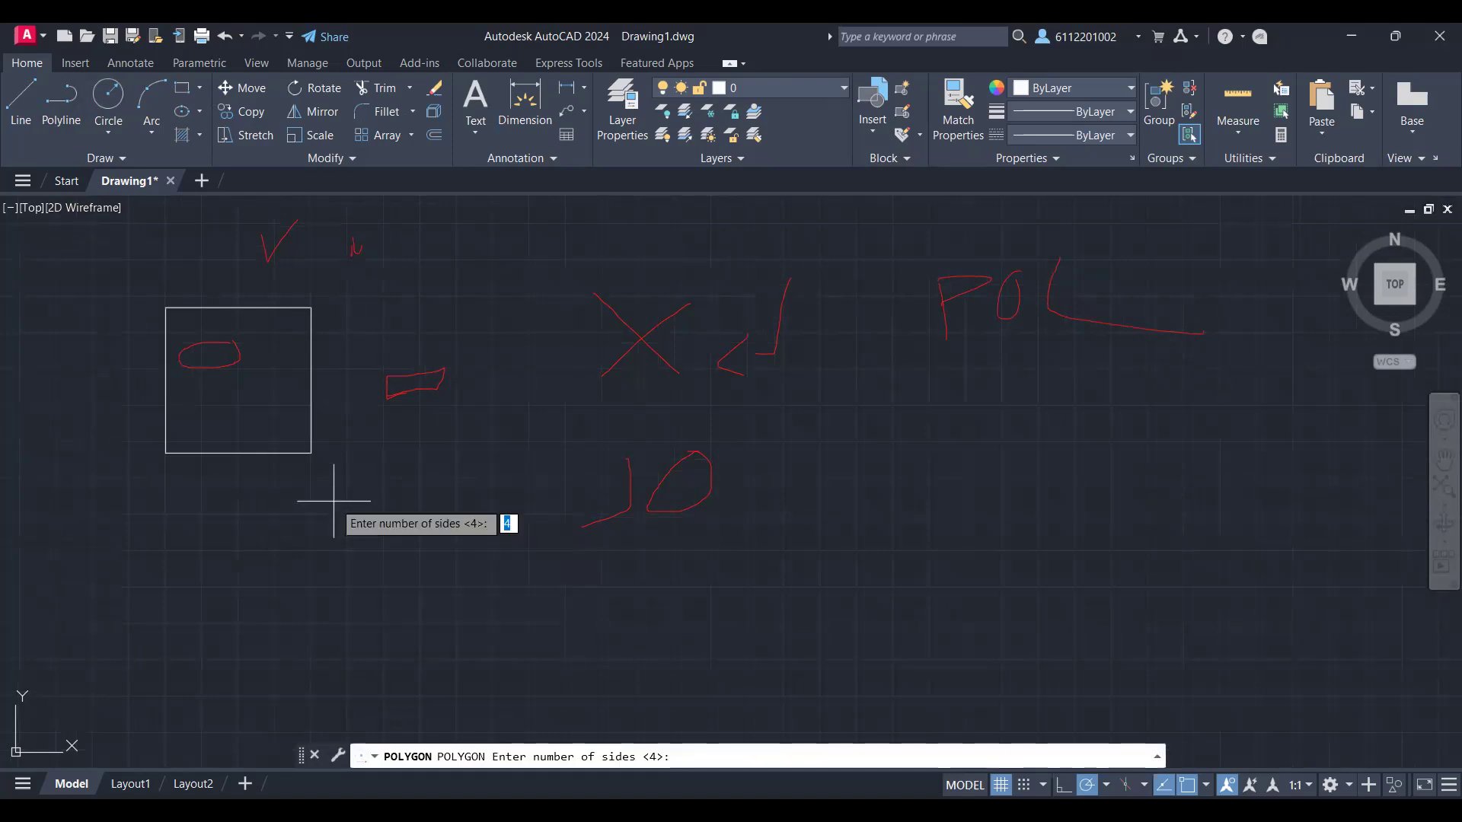
pyautogui.write('8')
pyautogui.press('Return')
pyautogui.click(166, 480)
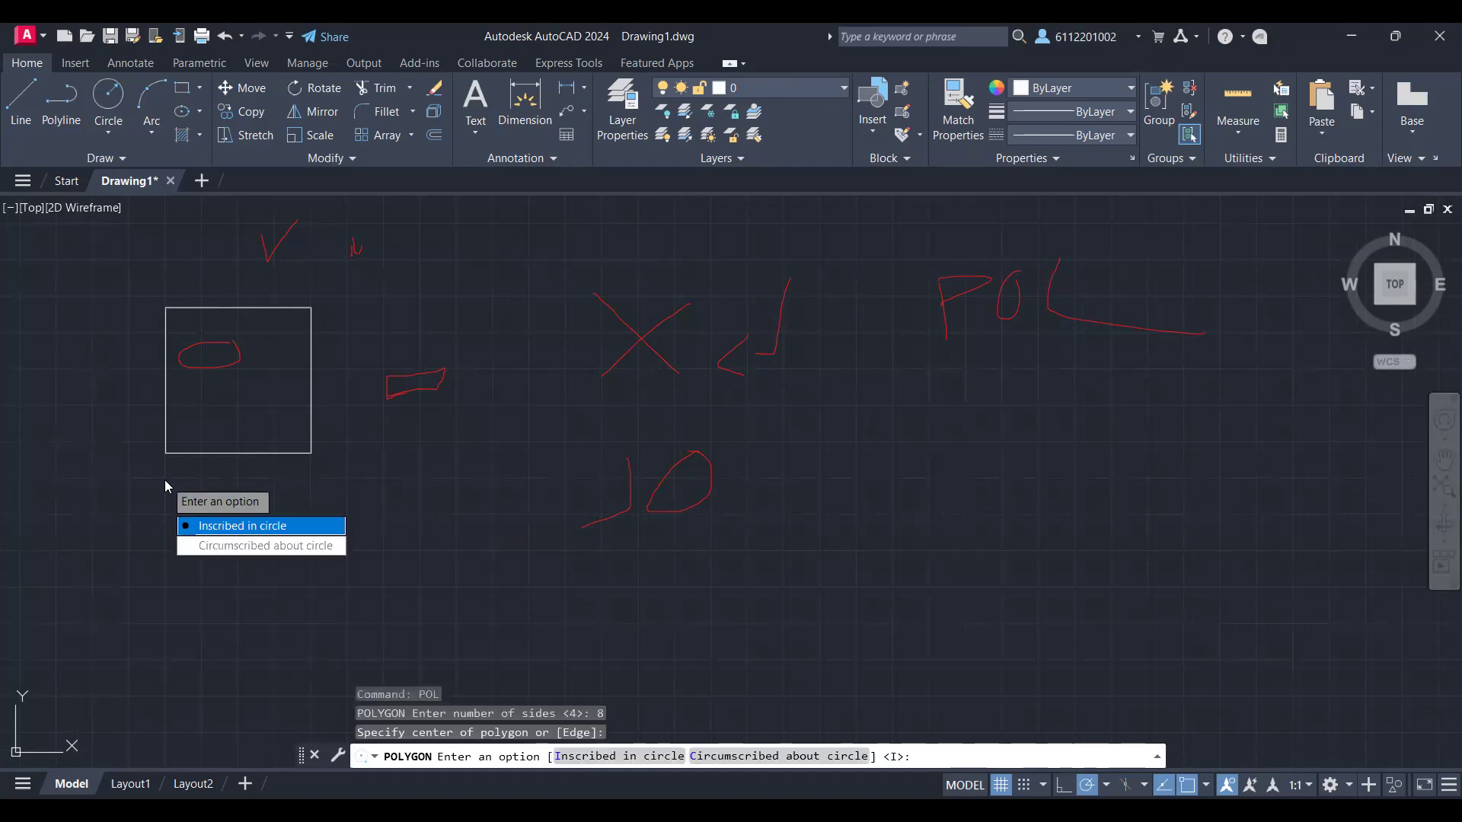
pyautogui.press('Escape')
pyautogui.click(172, 486)
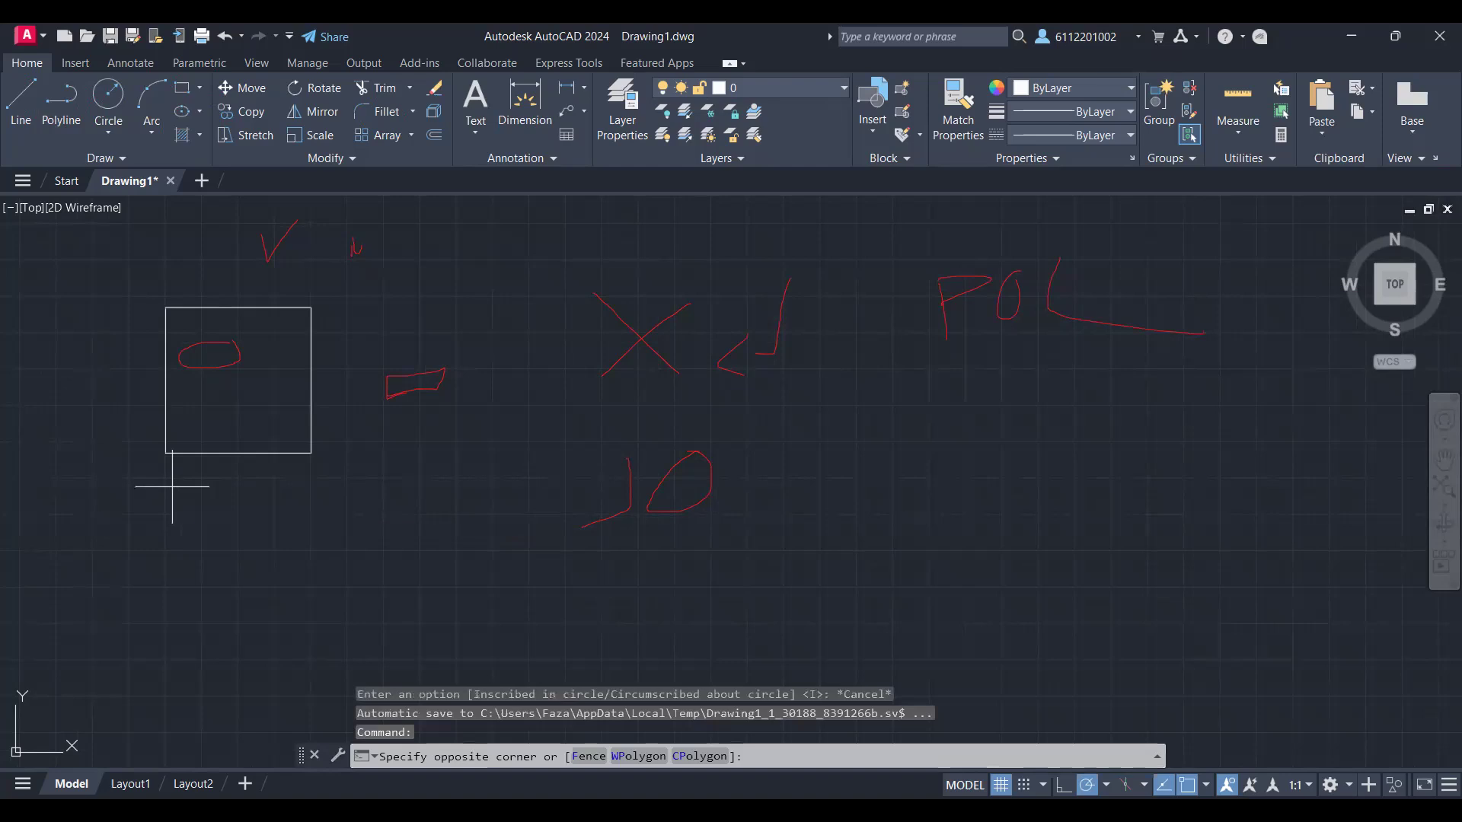
pyautogui.press('Escape')
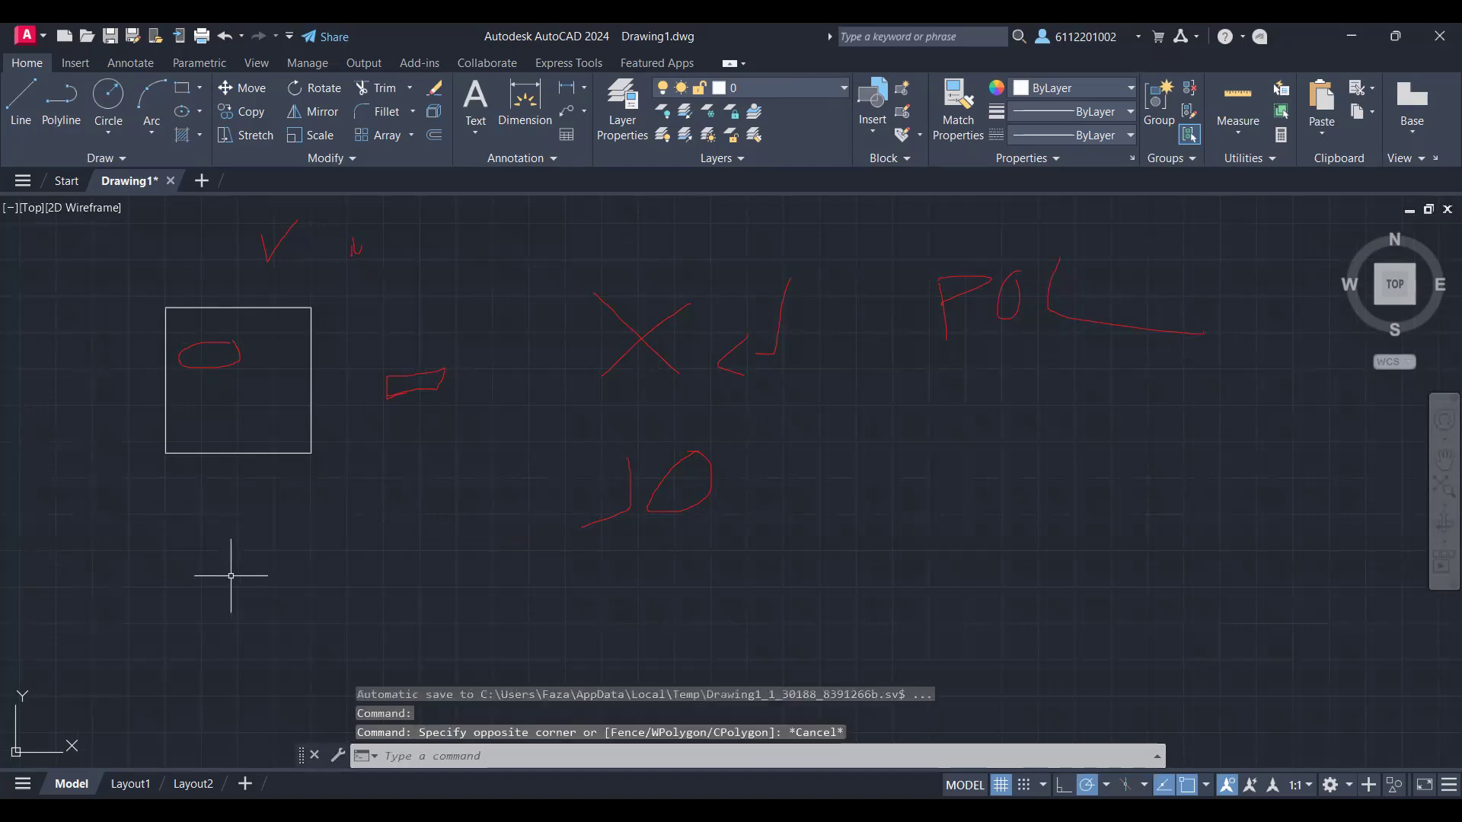
# Step: Draw an eight-sided polygon inscribed in a circle of radius 800, centred just below the square
pyautogui.write('POL')
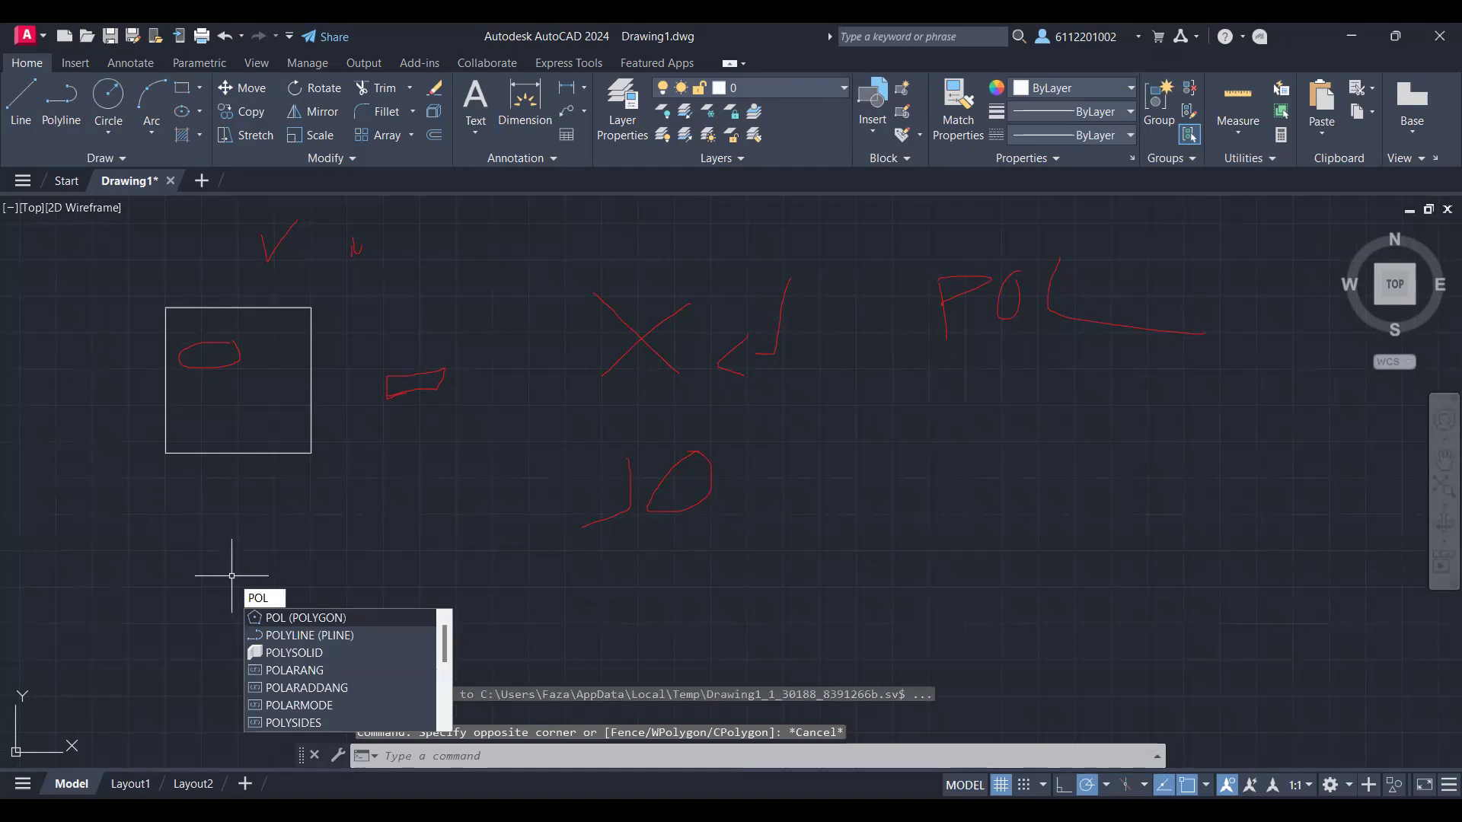
pyautogui.press('Return')
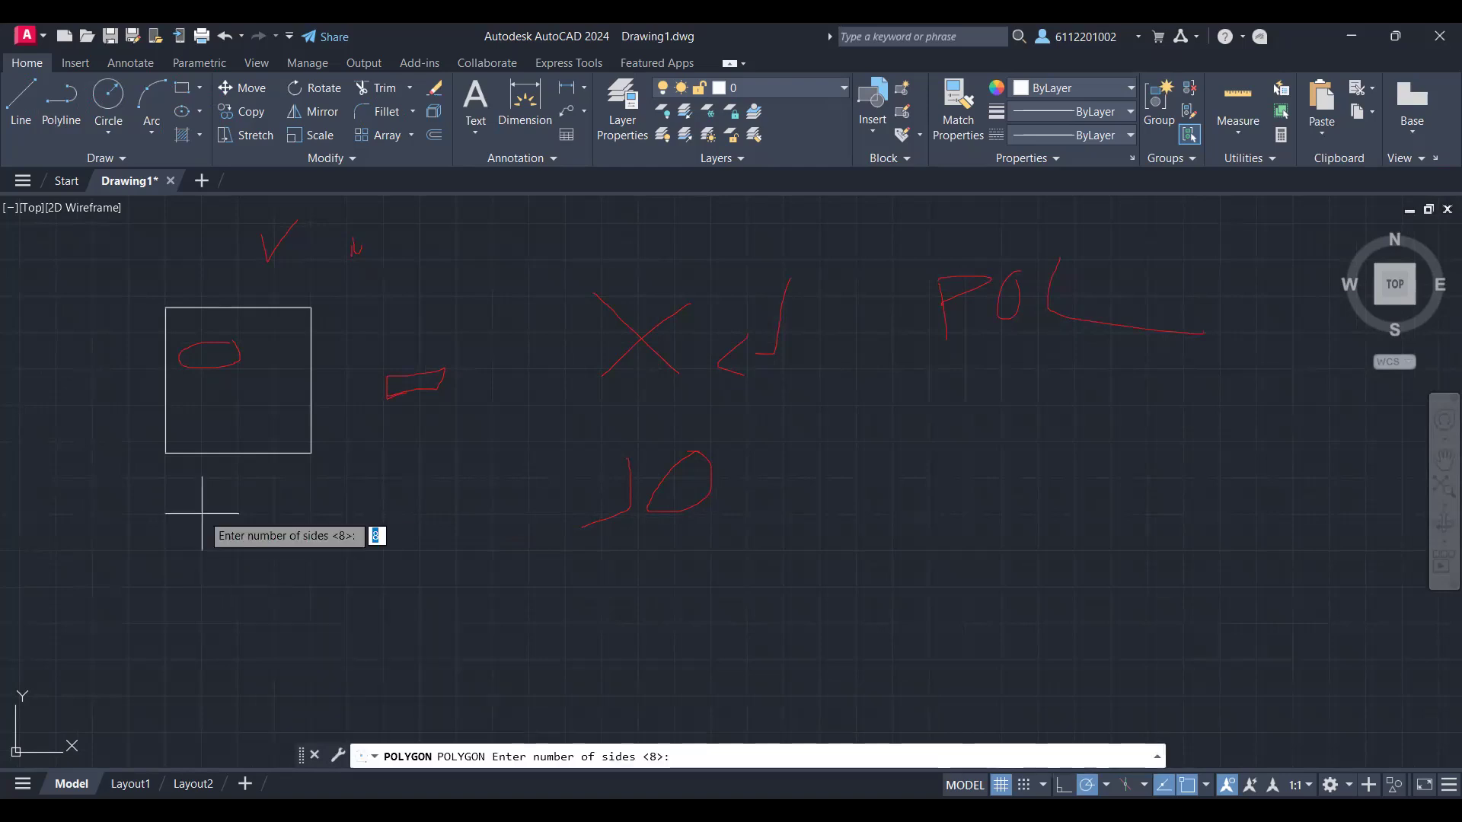
pyautogui.press('Return')
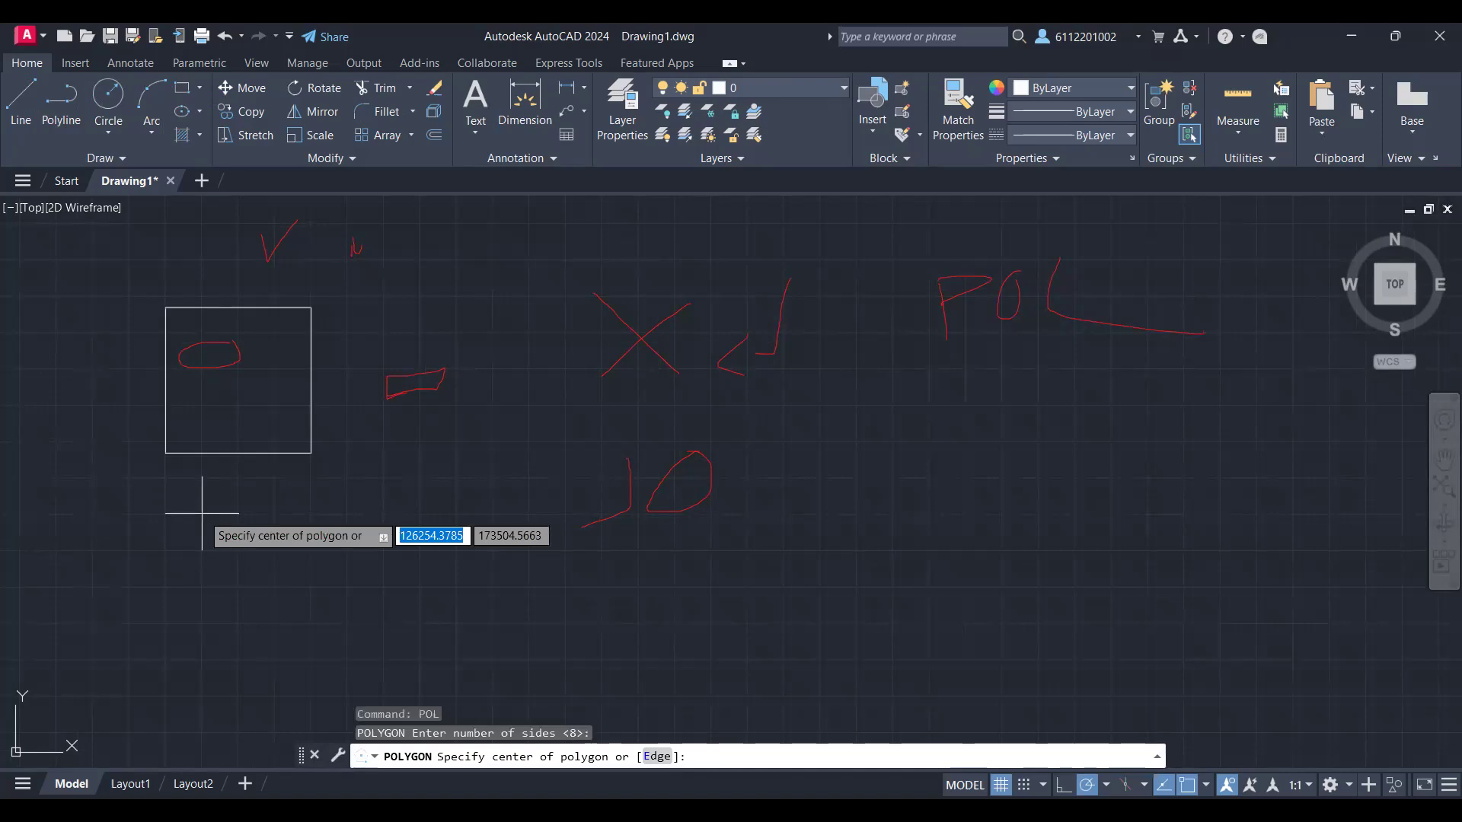
pyautogui.click(273, 590)
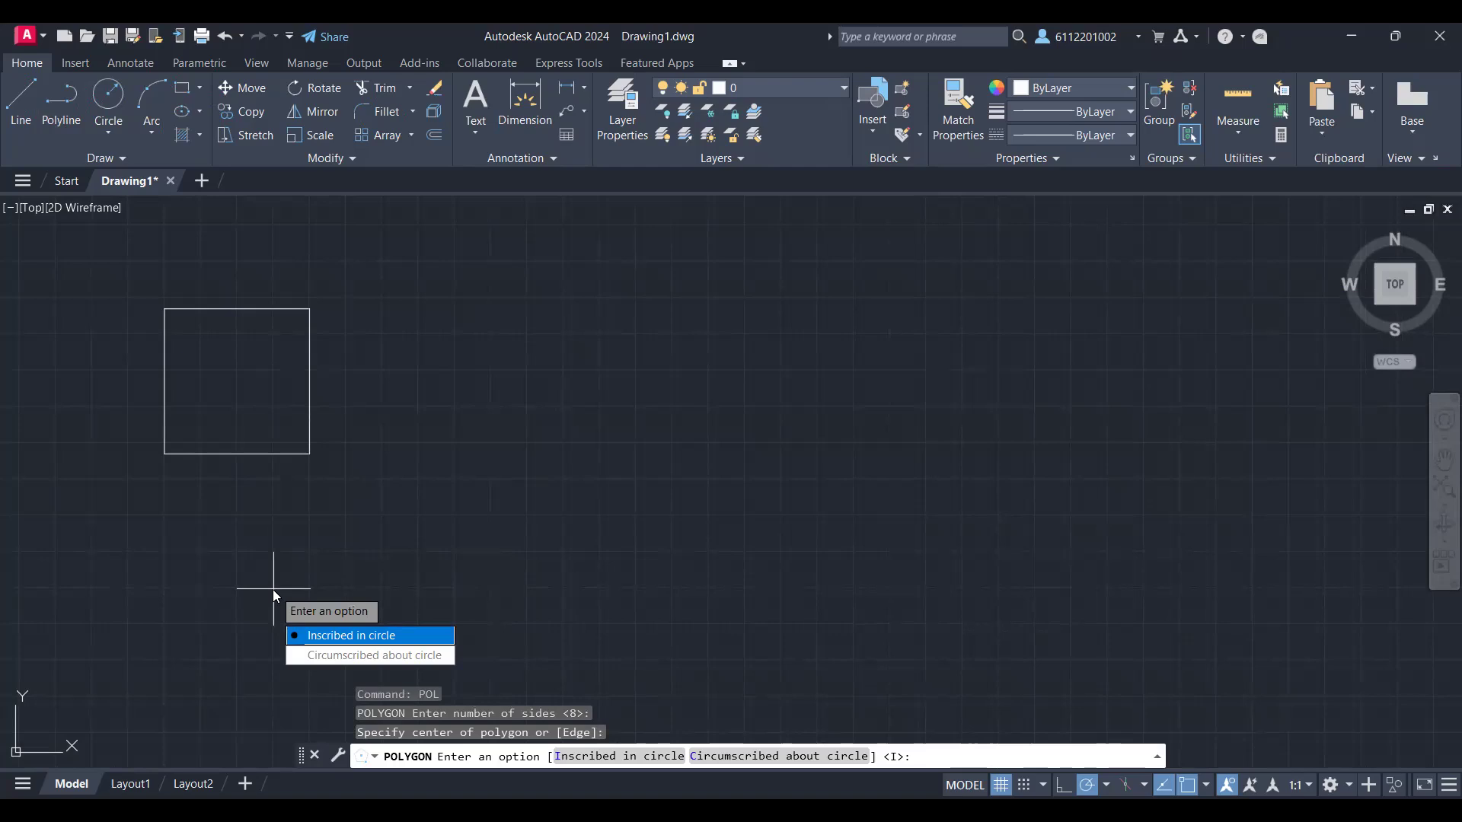
pyautogui.press('Return')
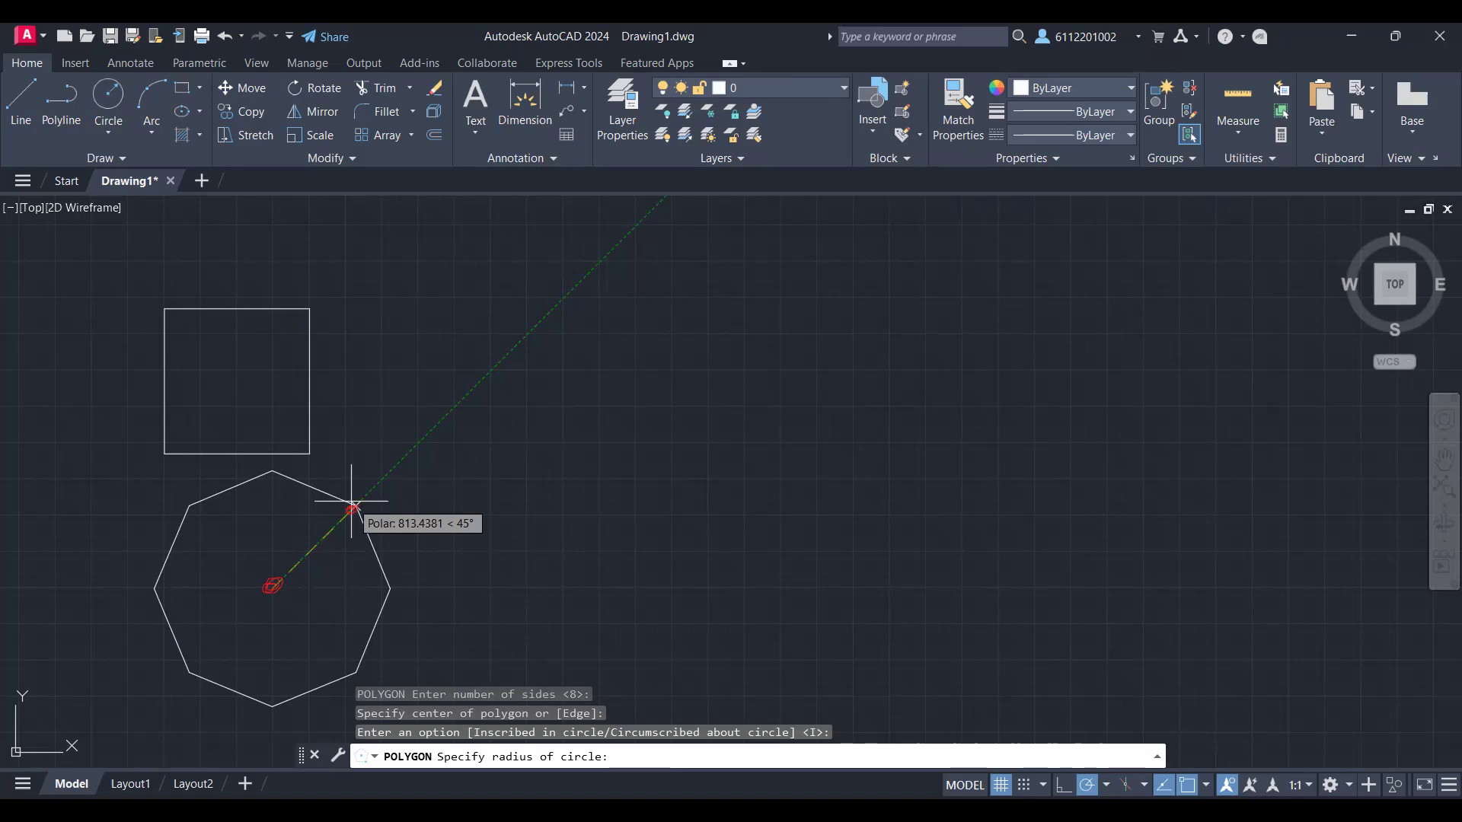
pyautogui.write('800')
pyautogui.press('Return')
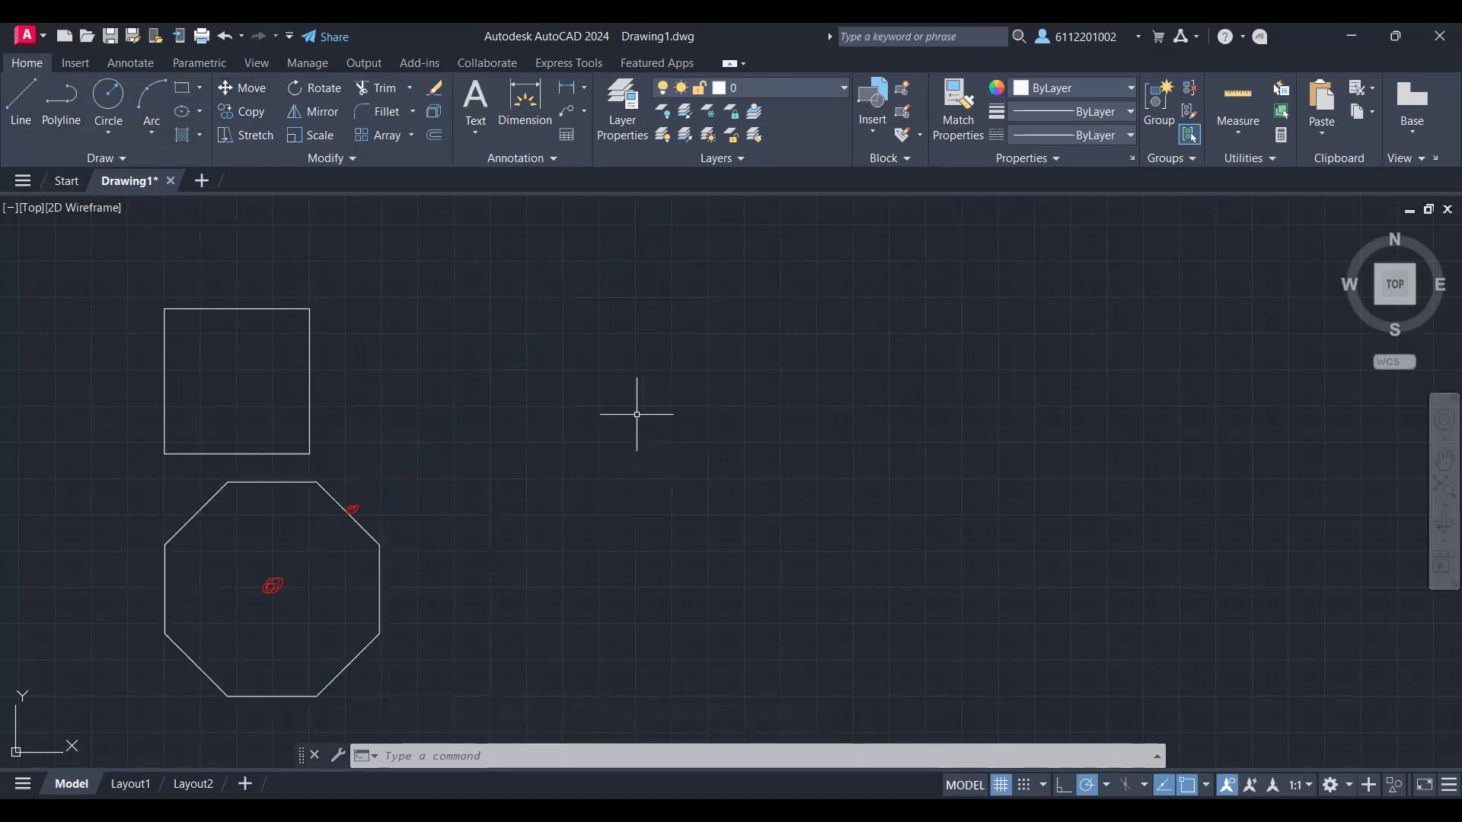
# Step: Draw a second eight-sided polygon circumscribed about a circle of radius 800, centred to the right of the square
pyautogui.write('POL')
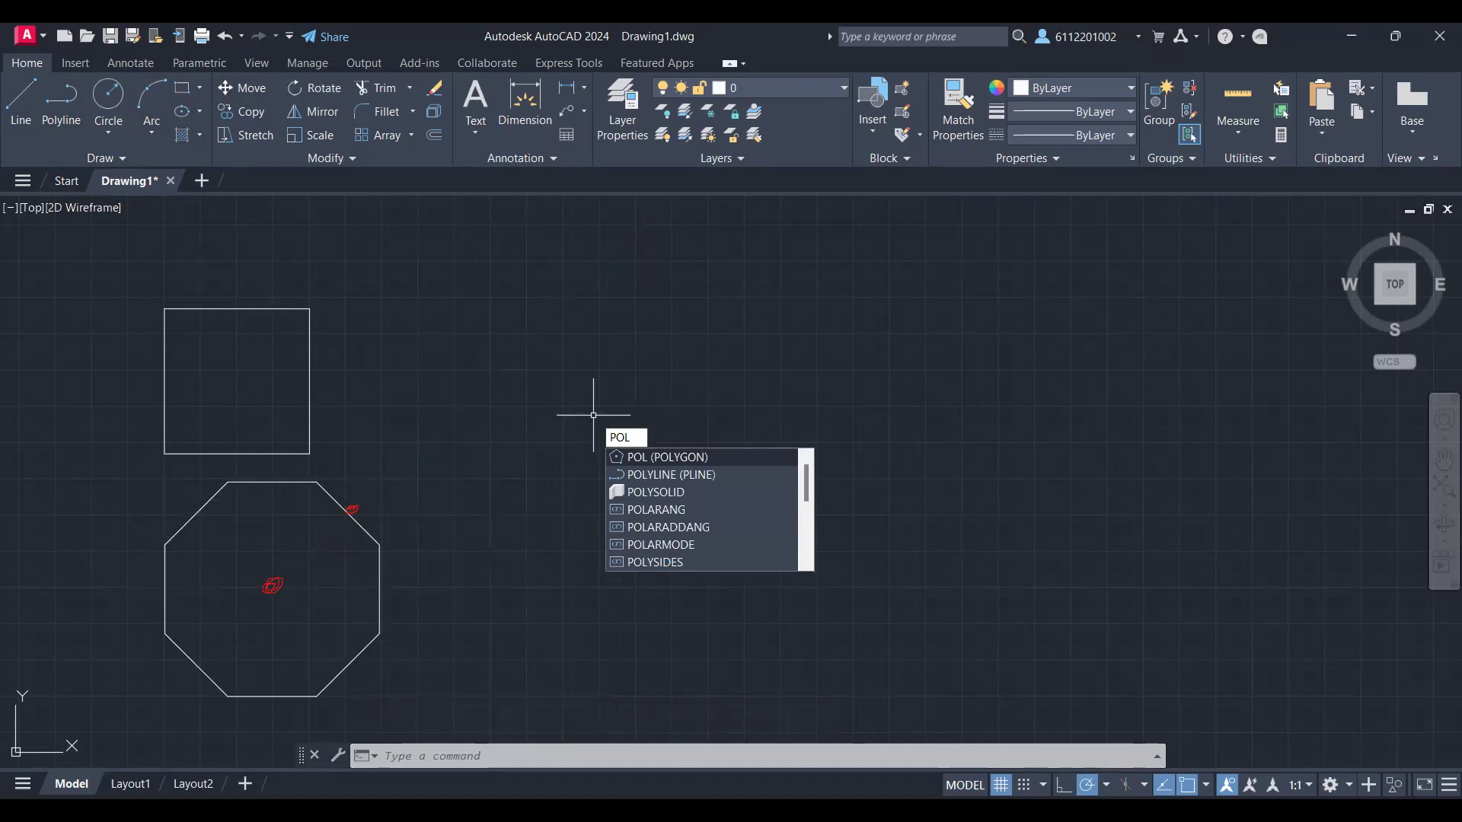
pyautogui.press('Return')
pyautogui.press('Return')
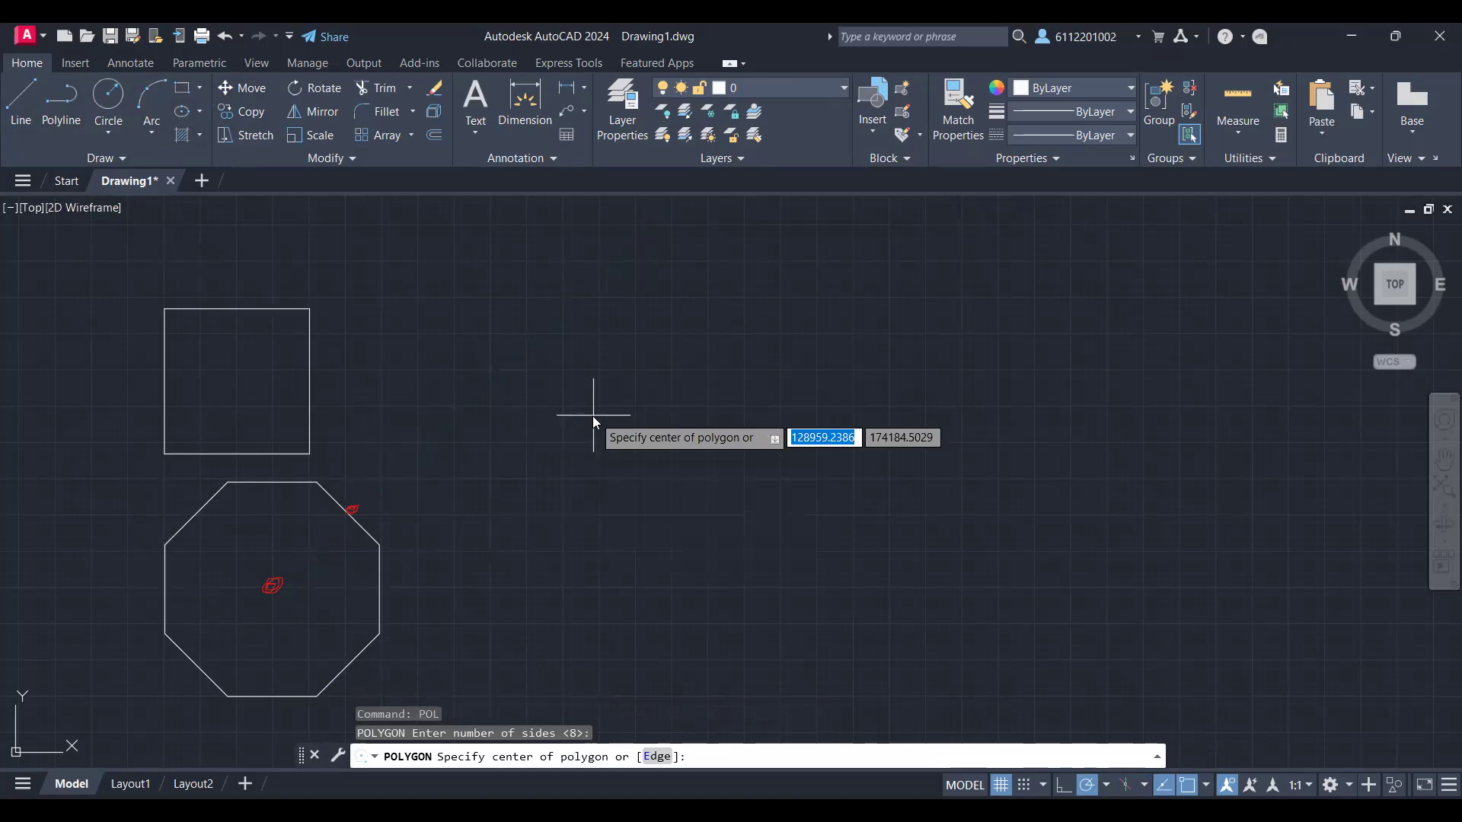
pyautogui.click(593, 414)
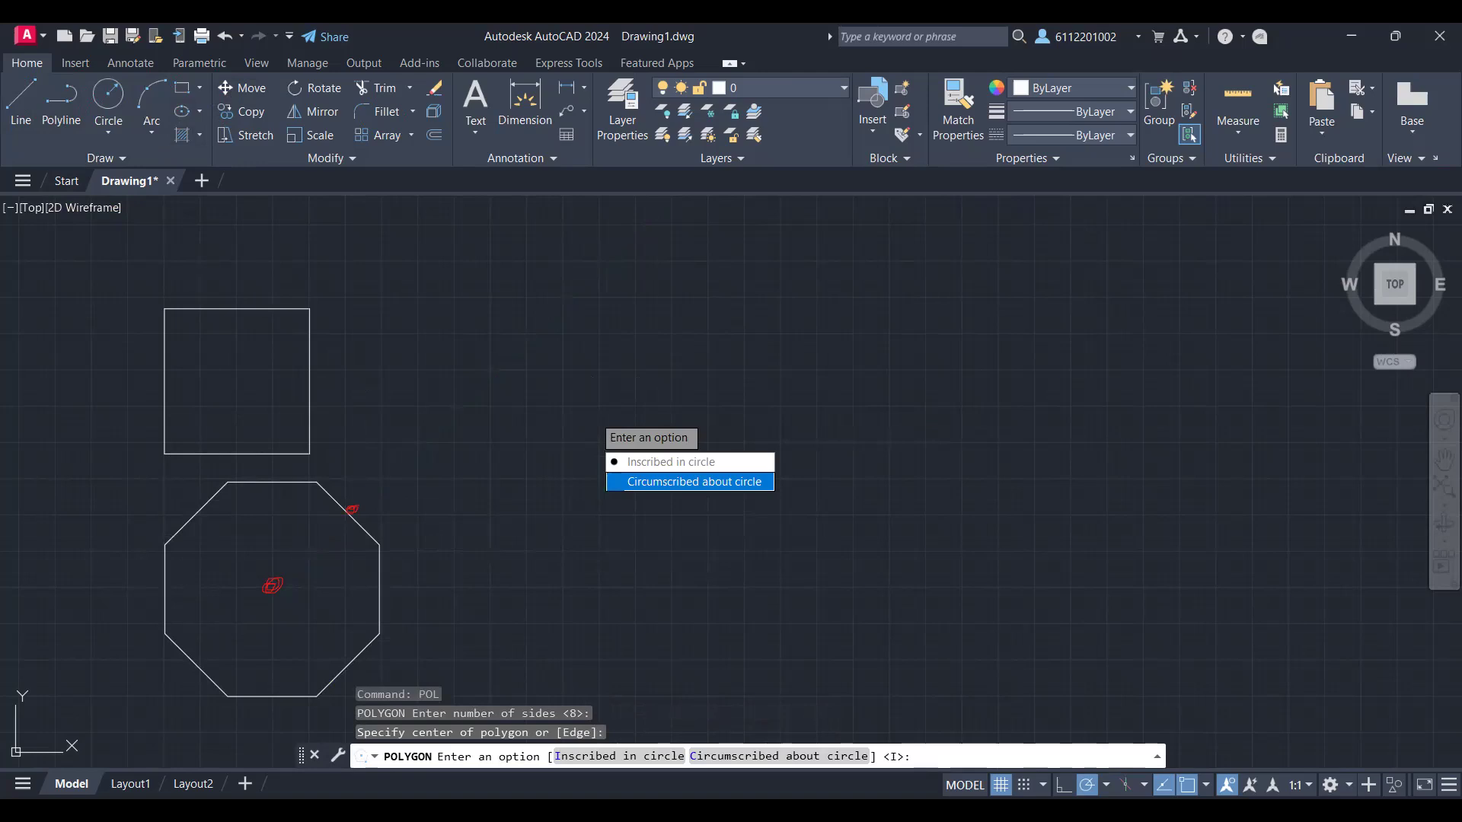
pyautogui.click(693, 481)
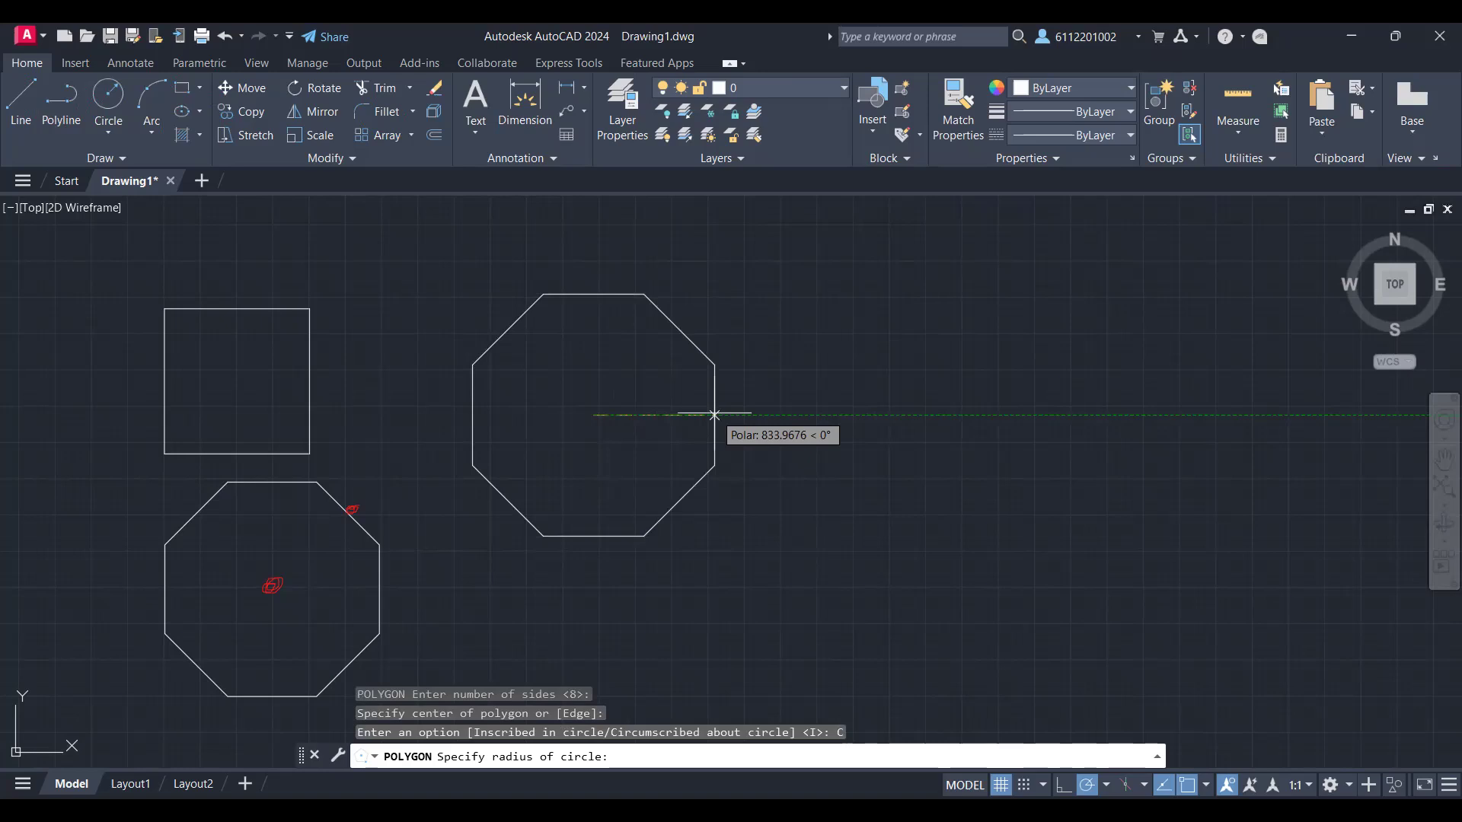
pyautogui.write('800')
pyautogui.press('Return')
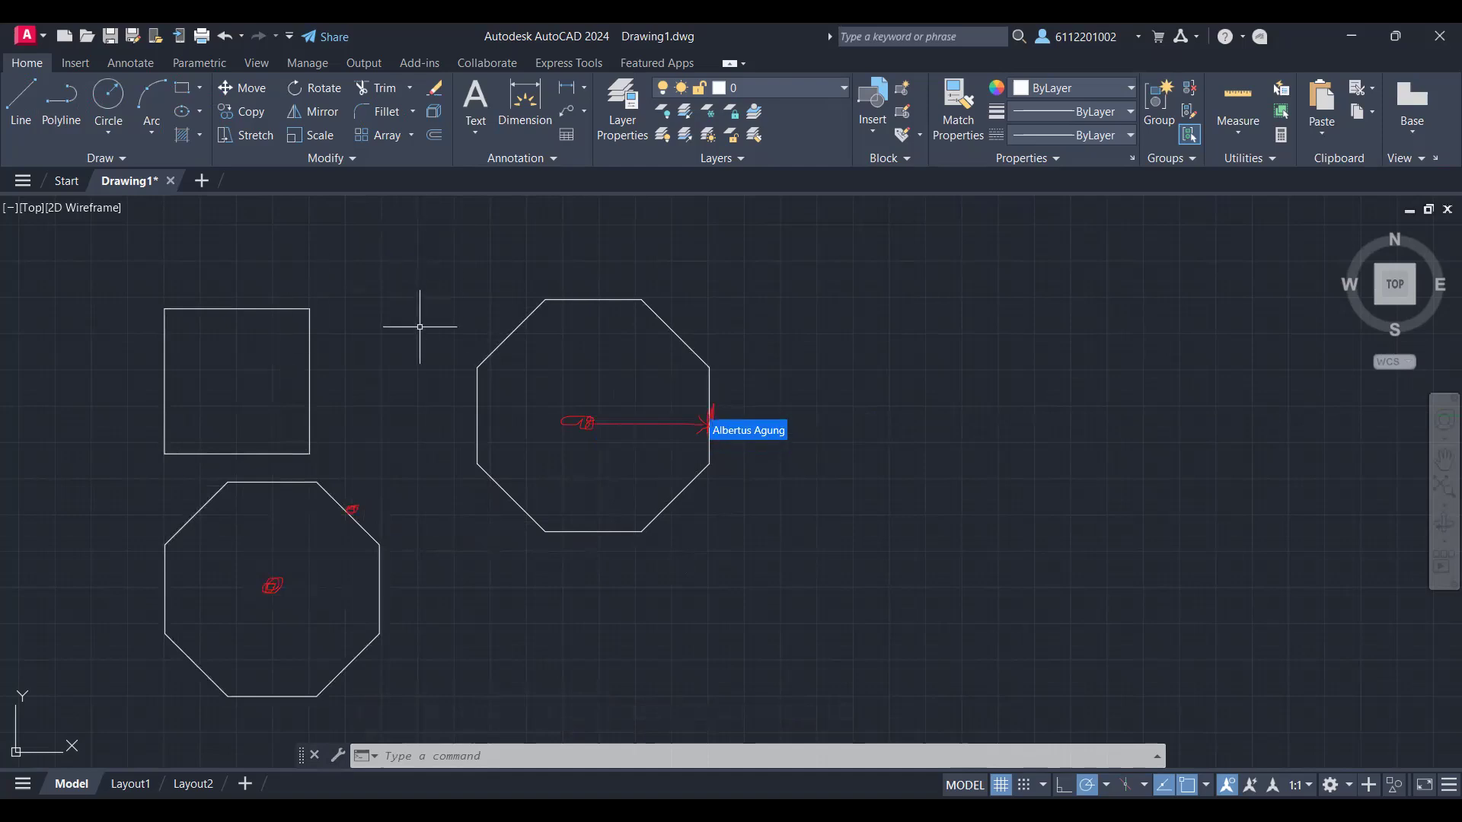
pyautogui.write('DI')
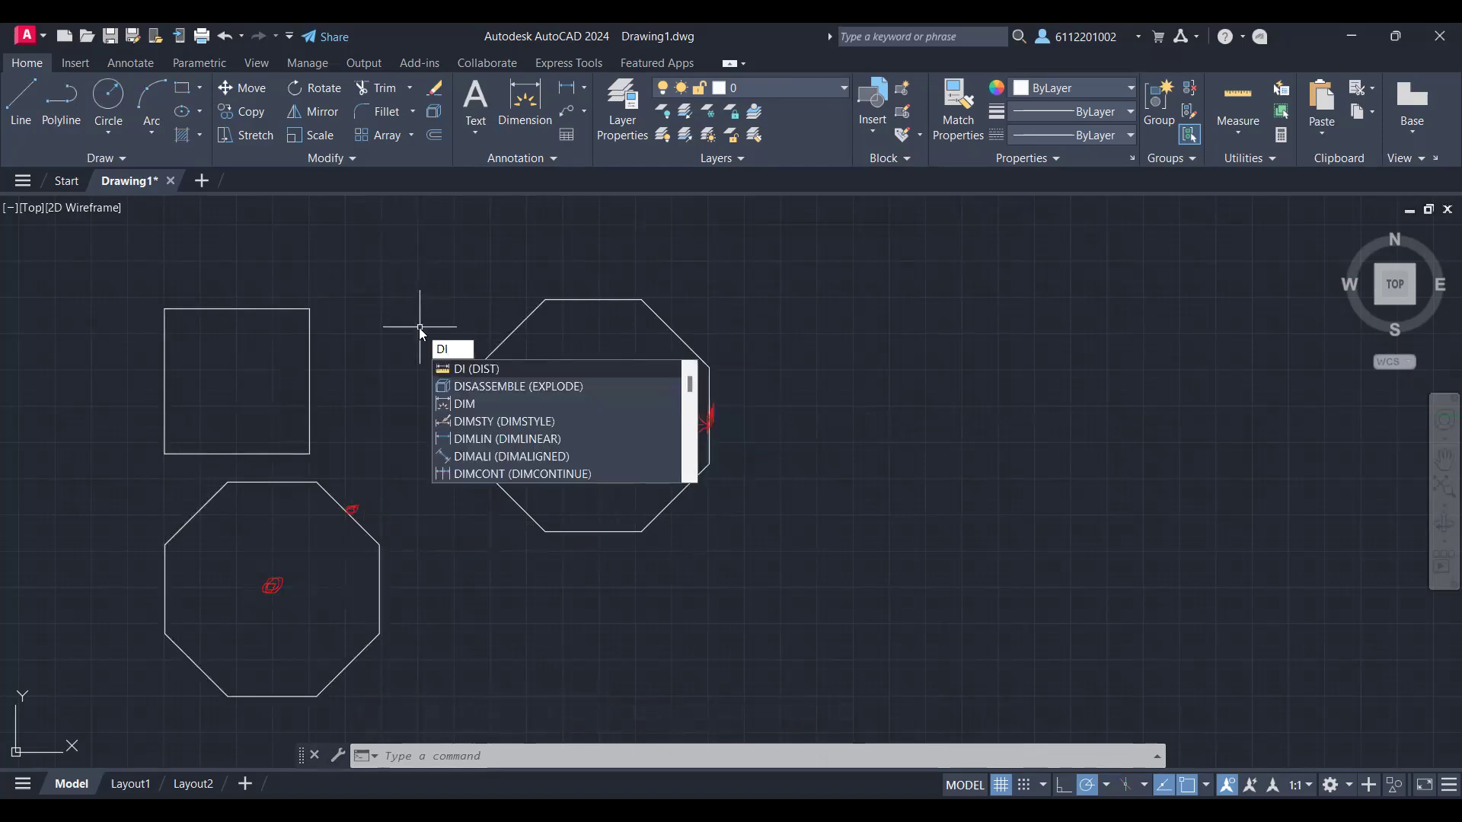
pyautogui.press('Return')
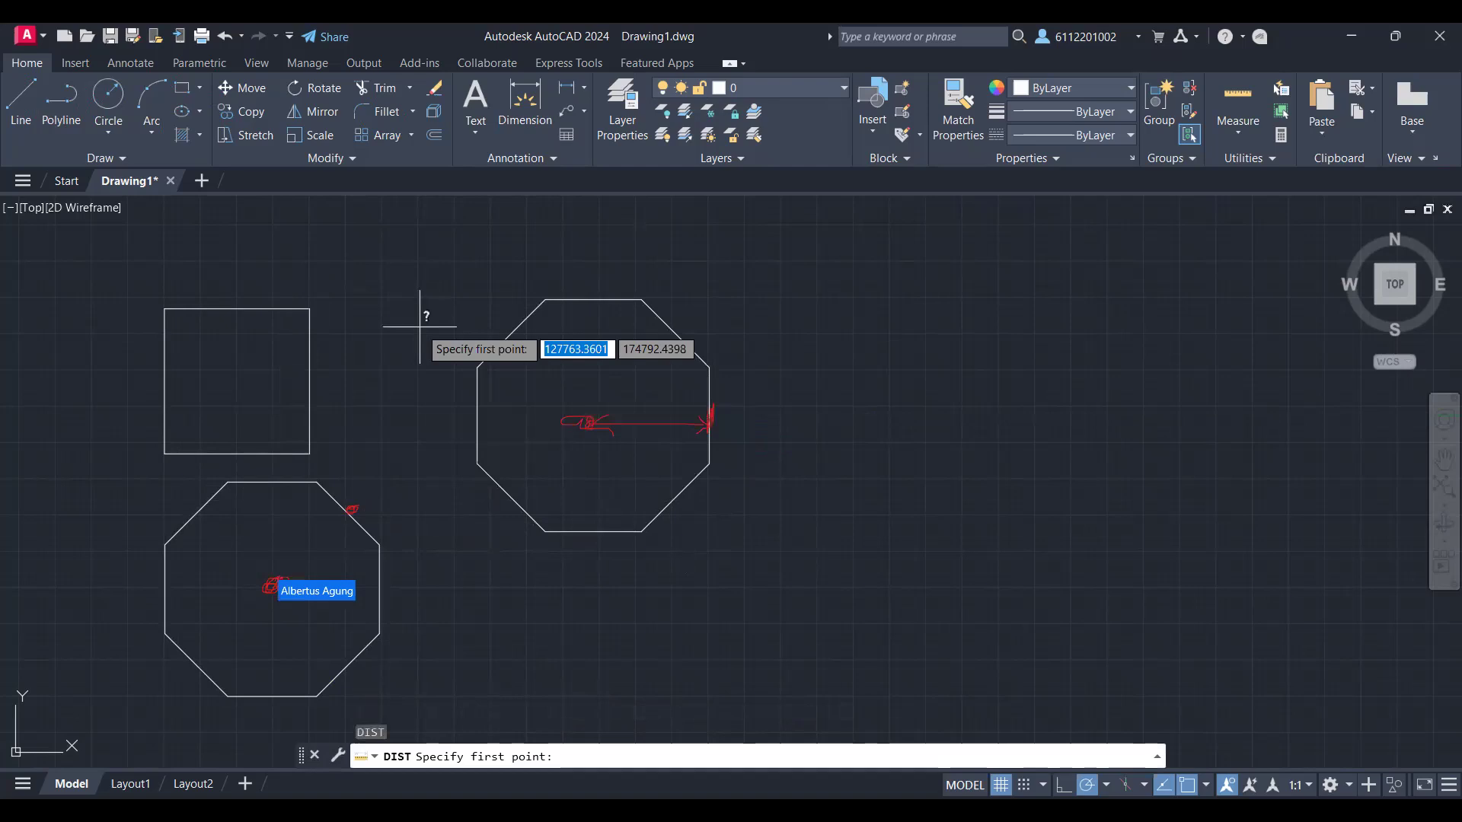
pyautogui.press('Escape')
pyautogui.press('Escape')
pyautogui.write('DI')
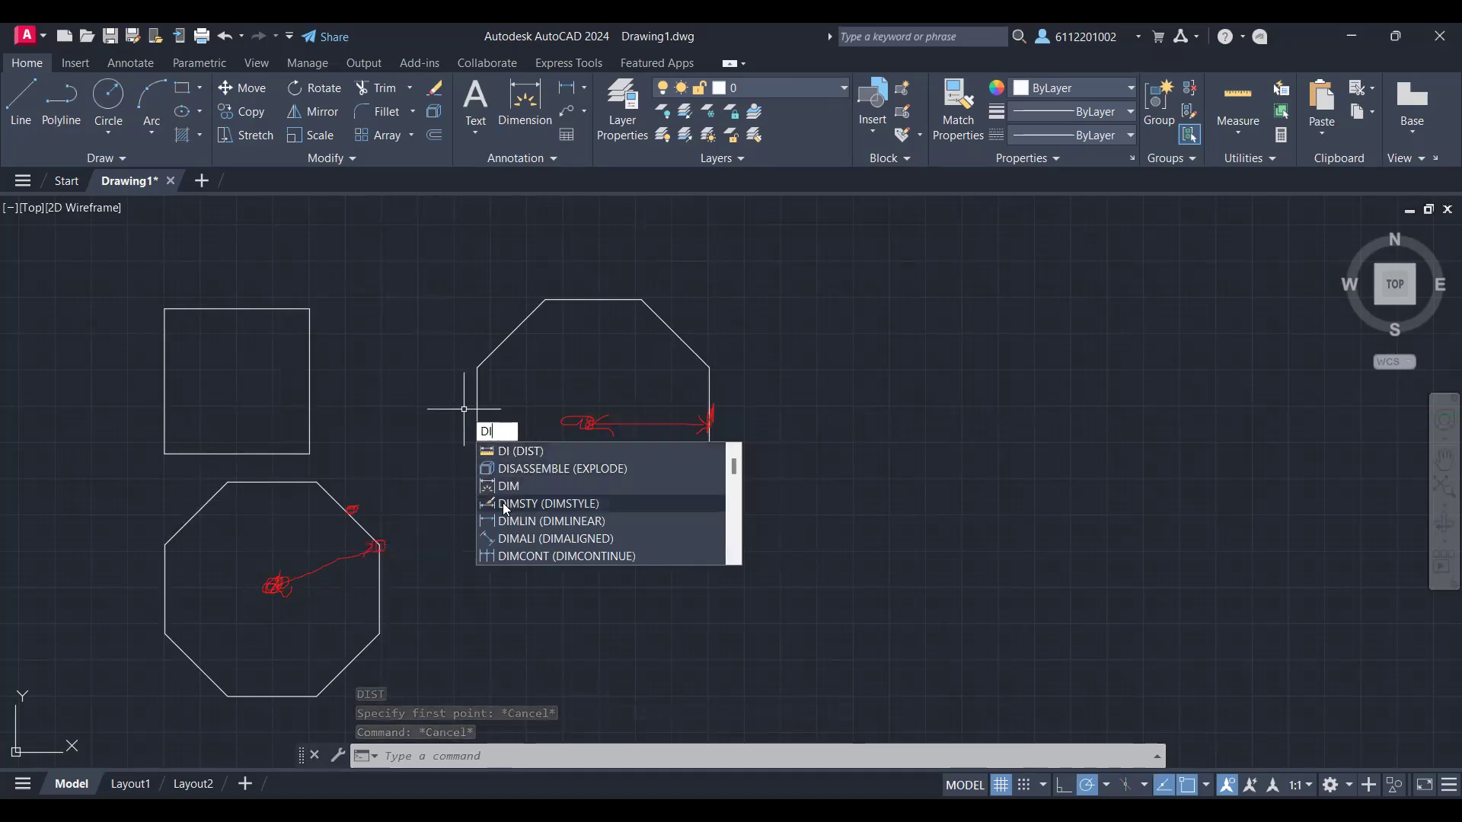
pyautogui.write('M')
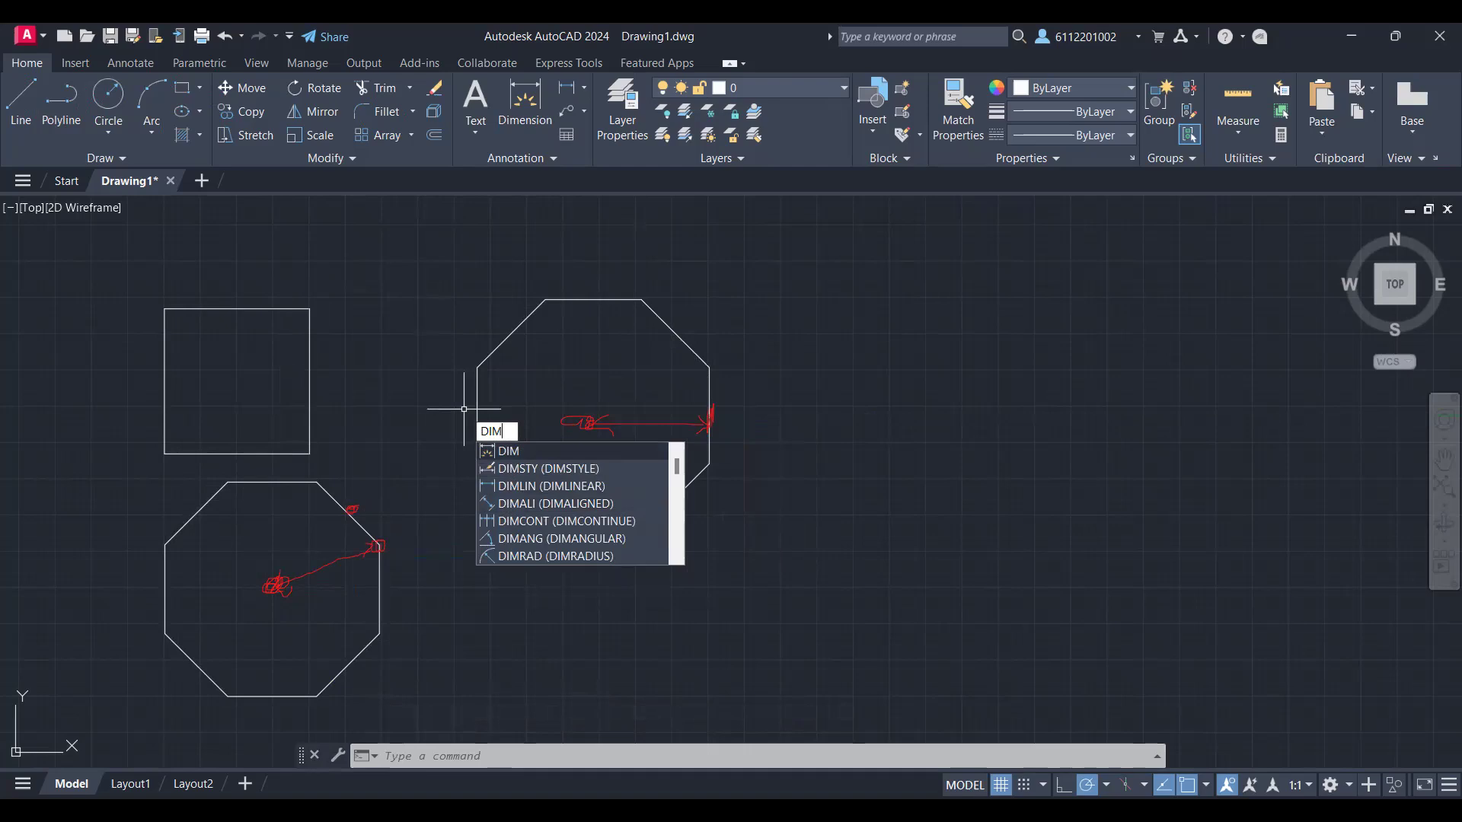
pyautogui.press('Return')
pyautogui.click(588, 421)
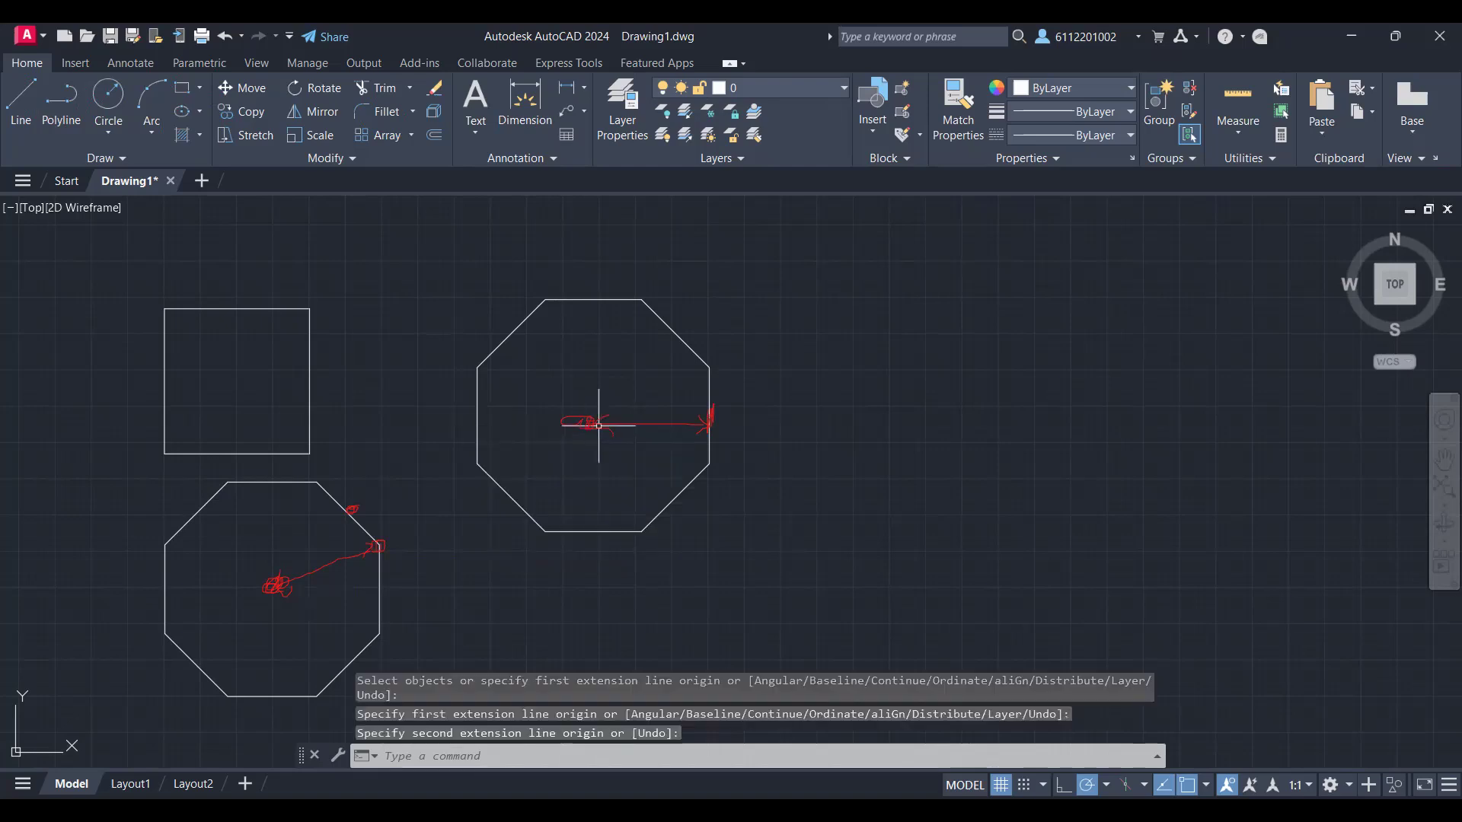
# Step: Measure the distance from the midpoint of the circumscribed octagon's top edge to its centre
pyautogui.write('DI')
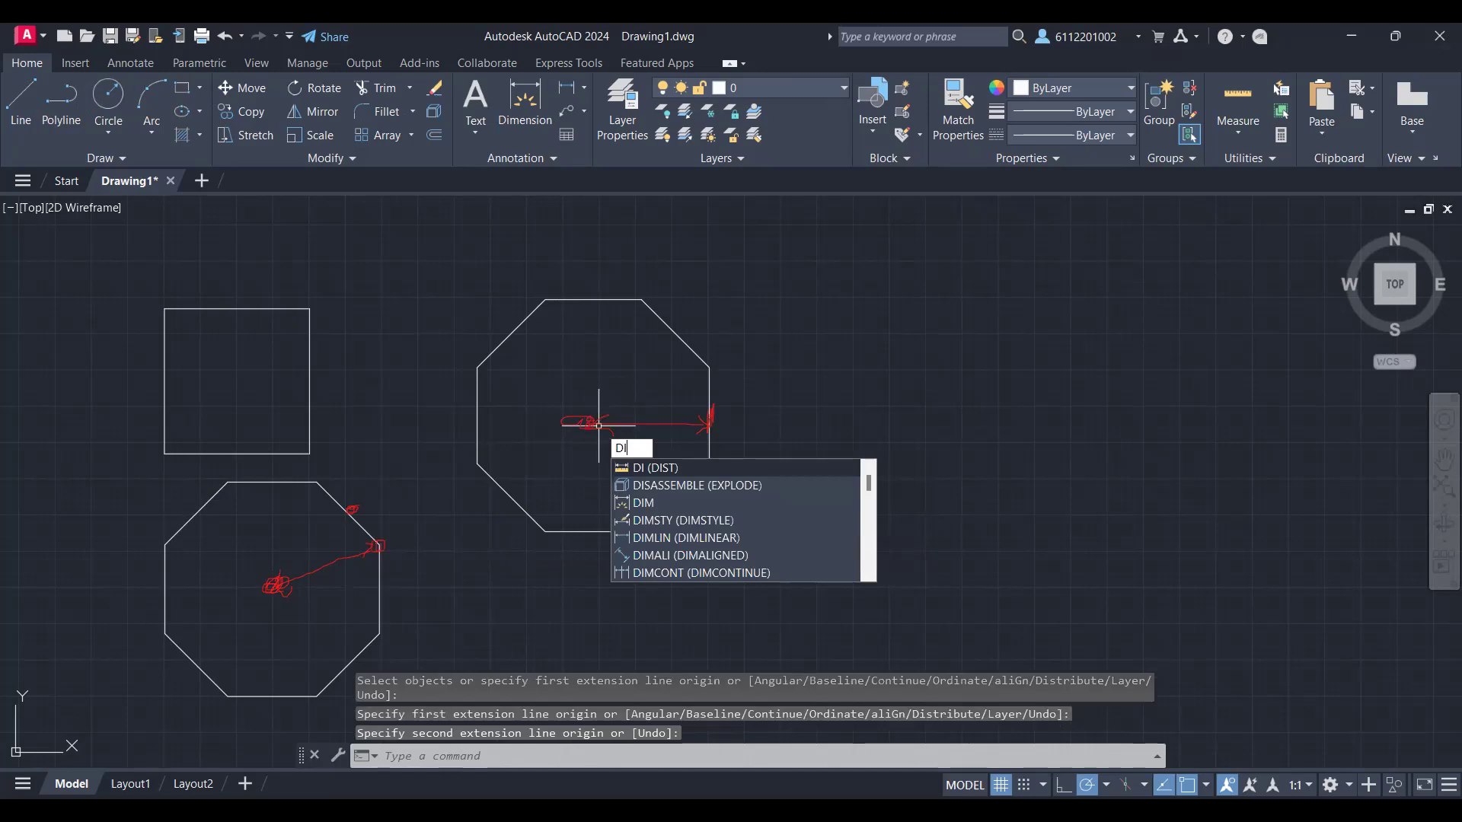
pyautogui.press('Return')
pyautogui.click(593, 299)
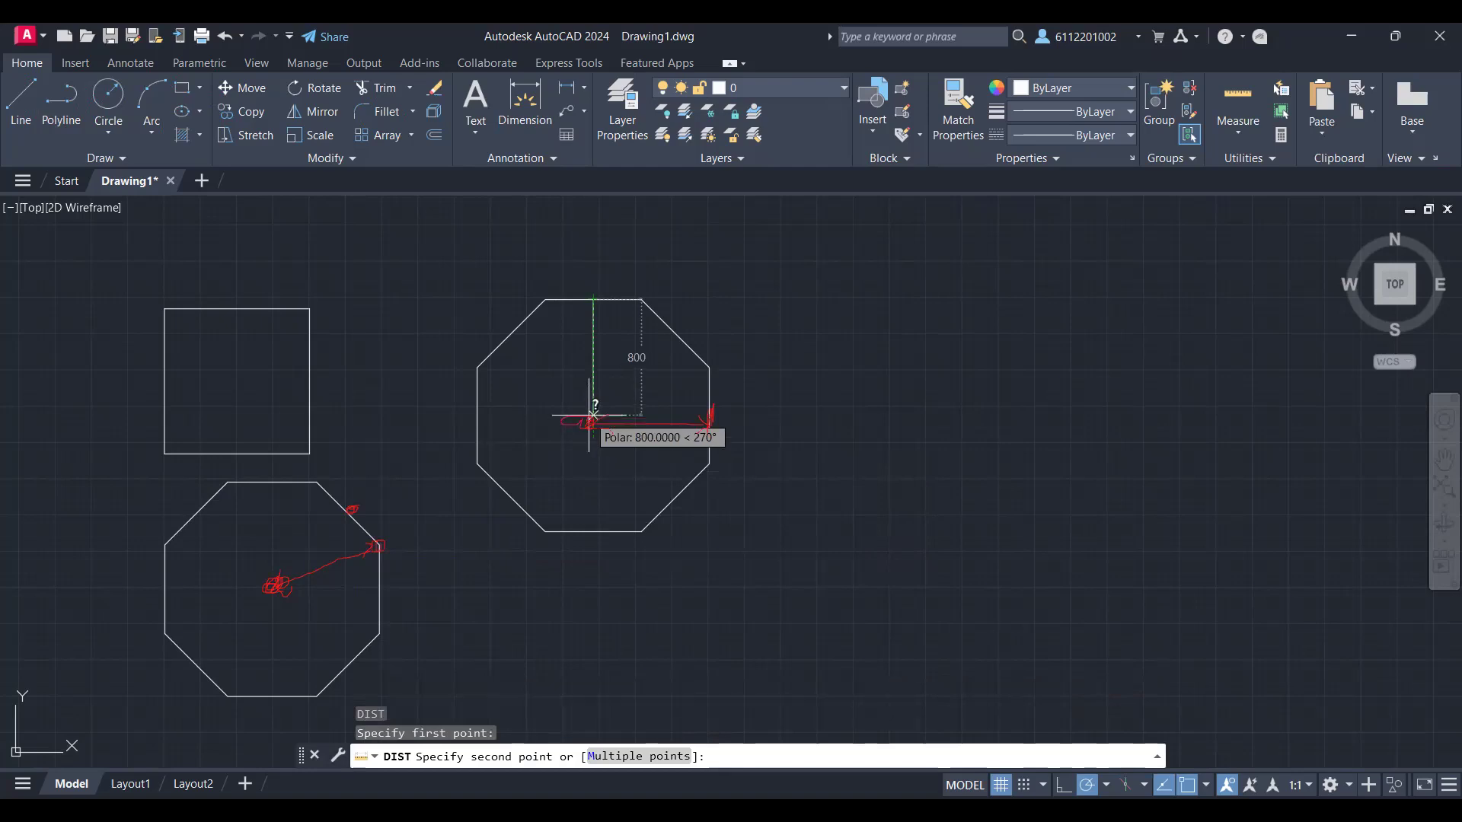
pyautogui.click(590, 415)
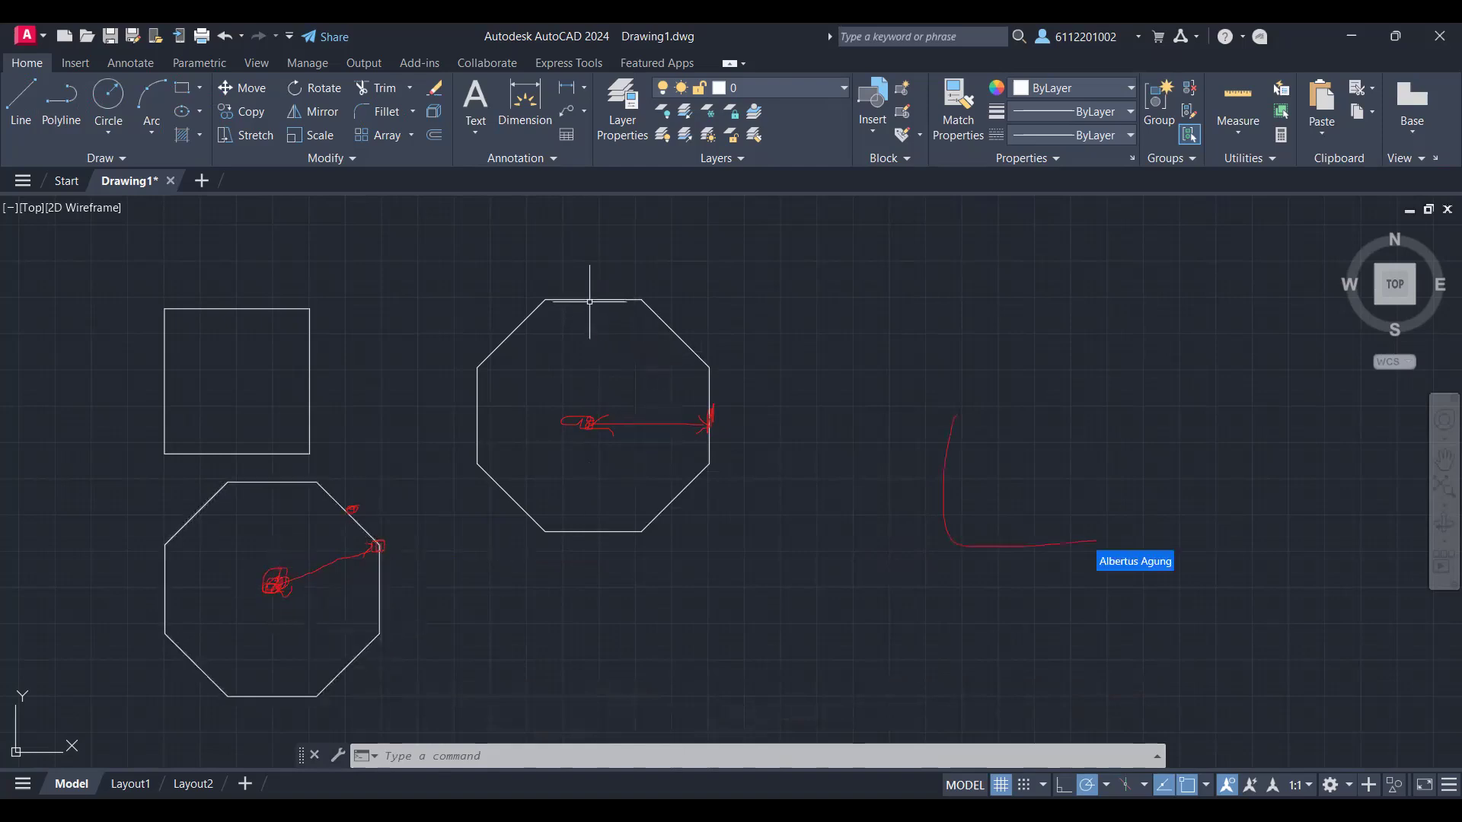
# Step: Draw an 800-unit vertical line from the midpoint of the circumscribed octagon's top edge down to its centre
pyautogui.moveTo(589, 299)
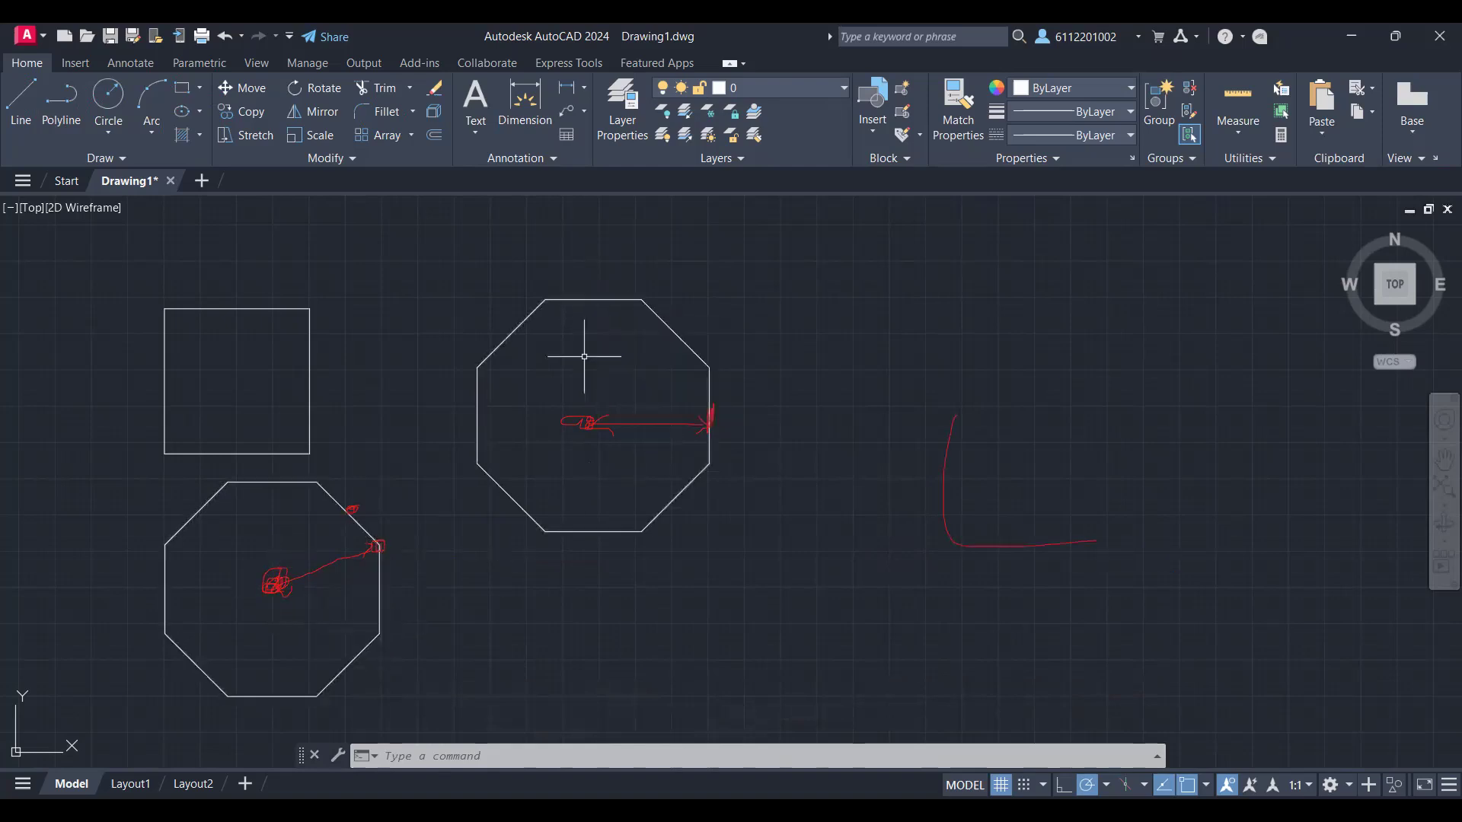
pyautogui.write('L')
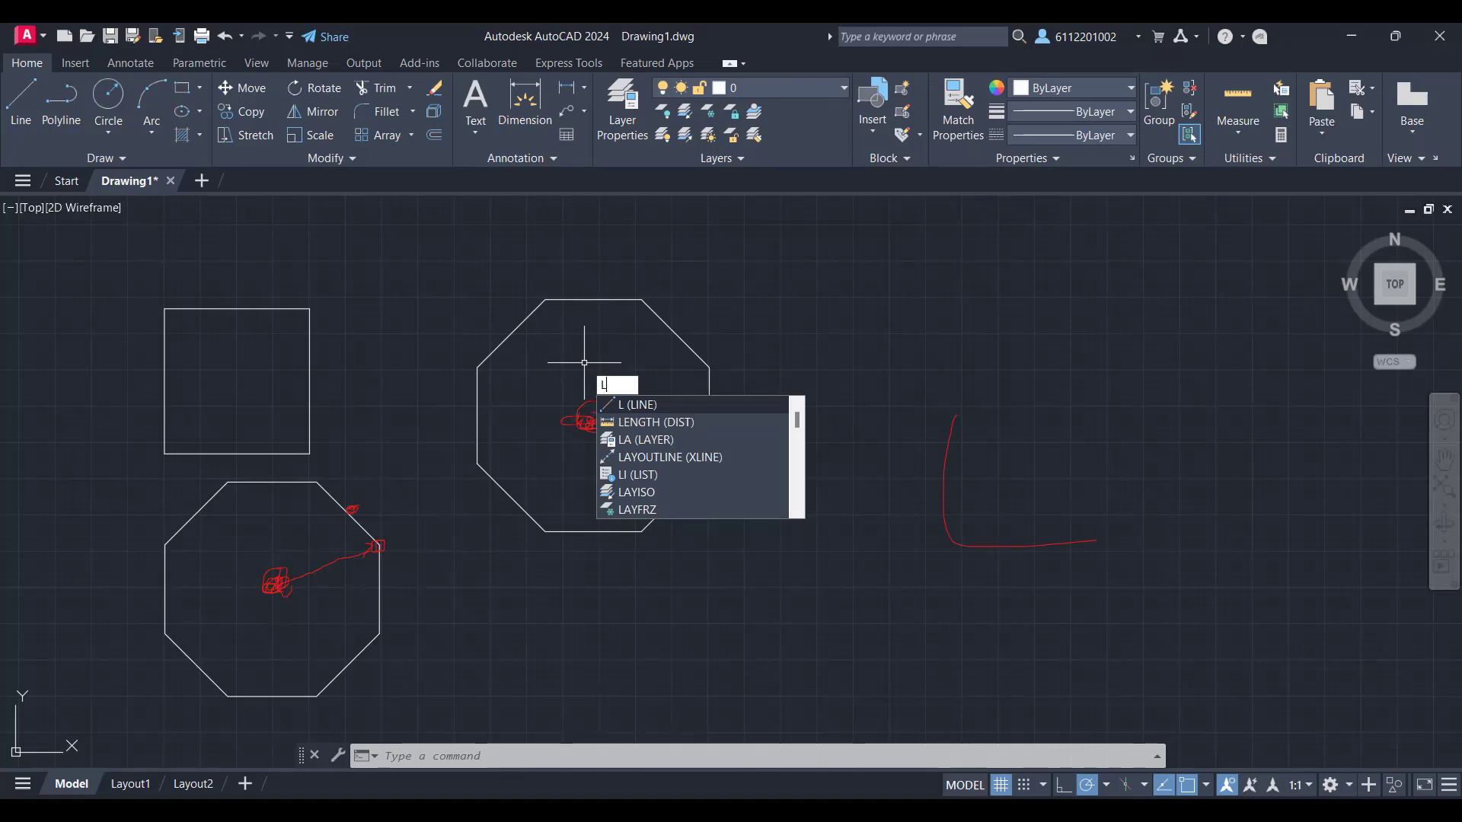
pyautogui.press('Return')
pyautogui.click(593, 299)
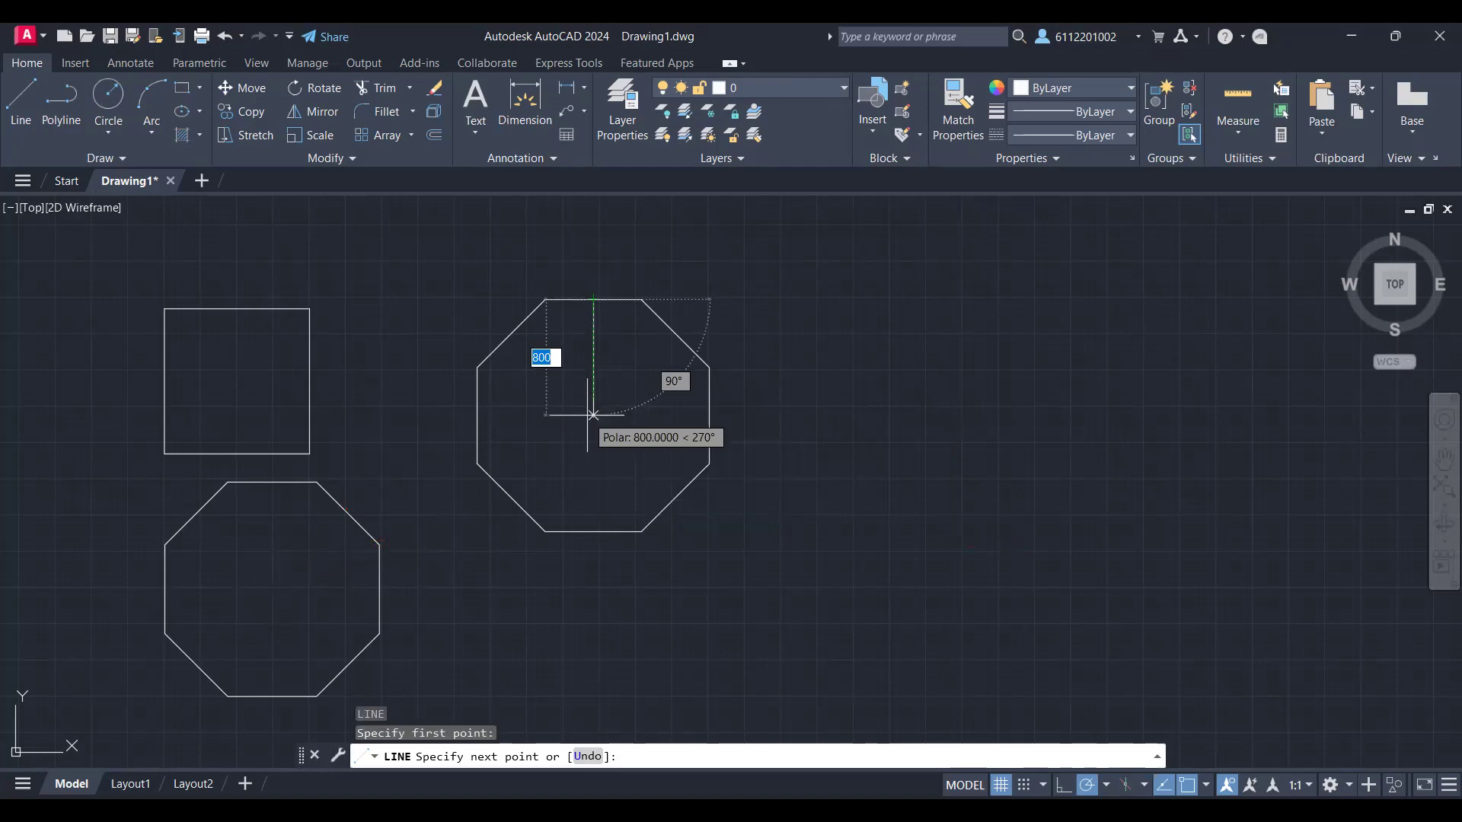
pyautogui.click(593, 414)
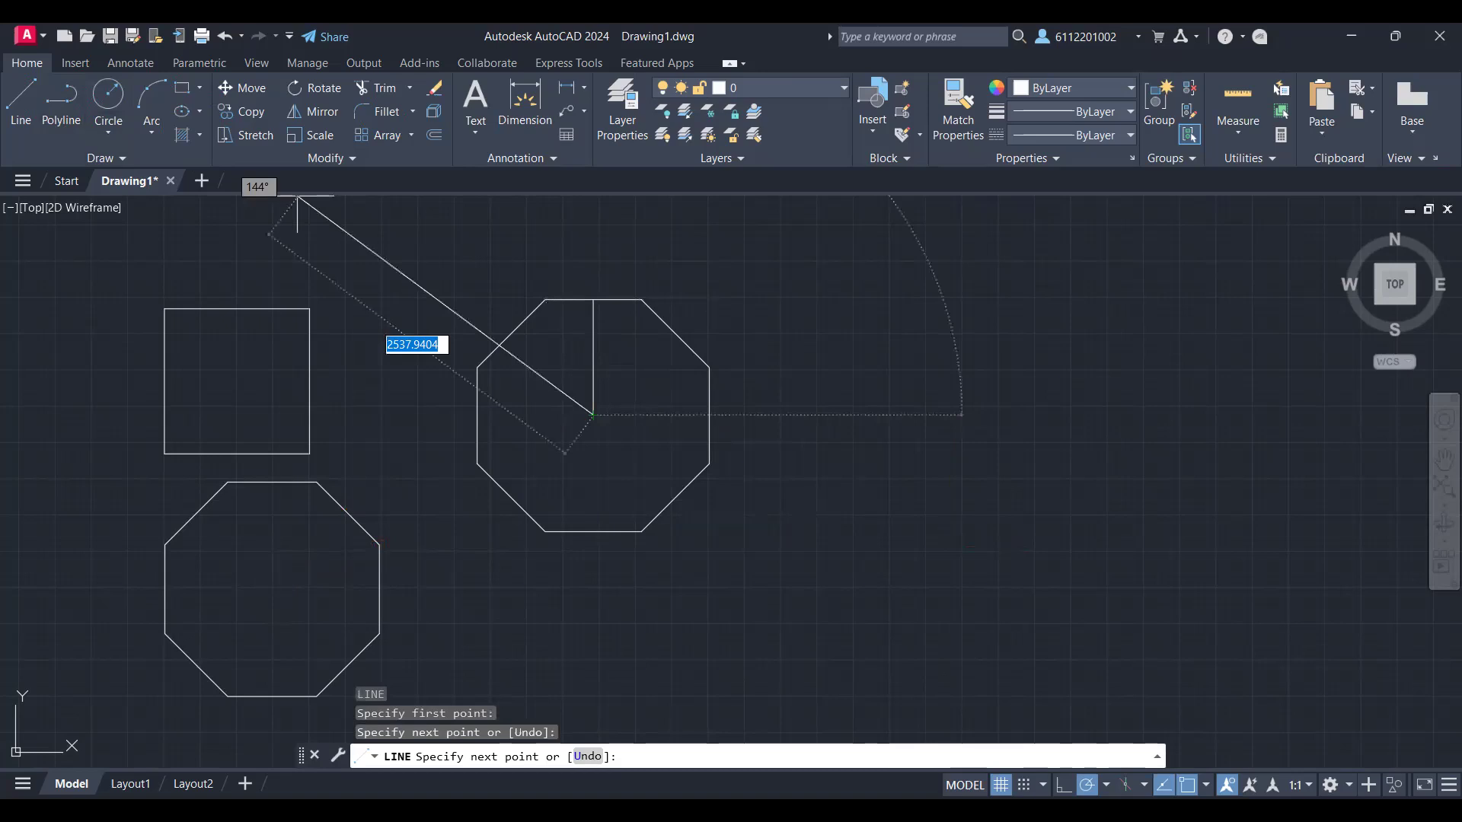
pyautogui.press('Escape')
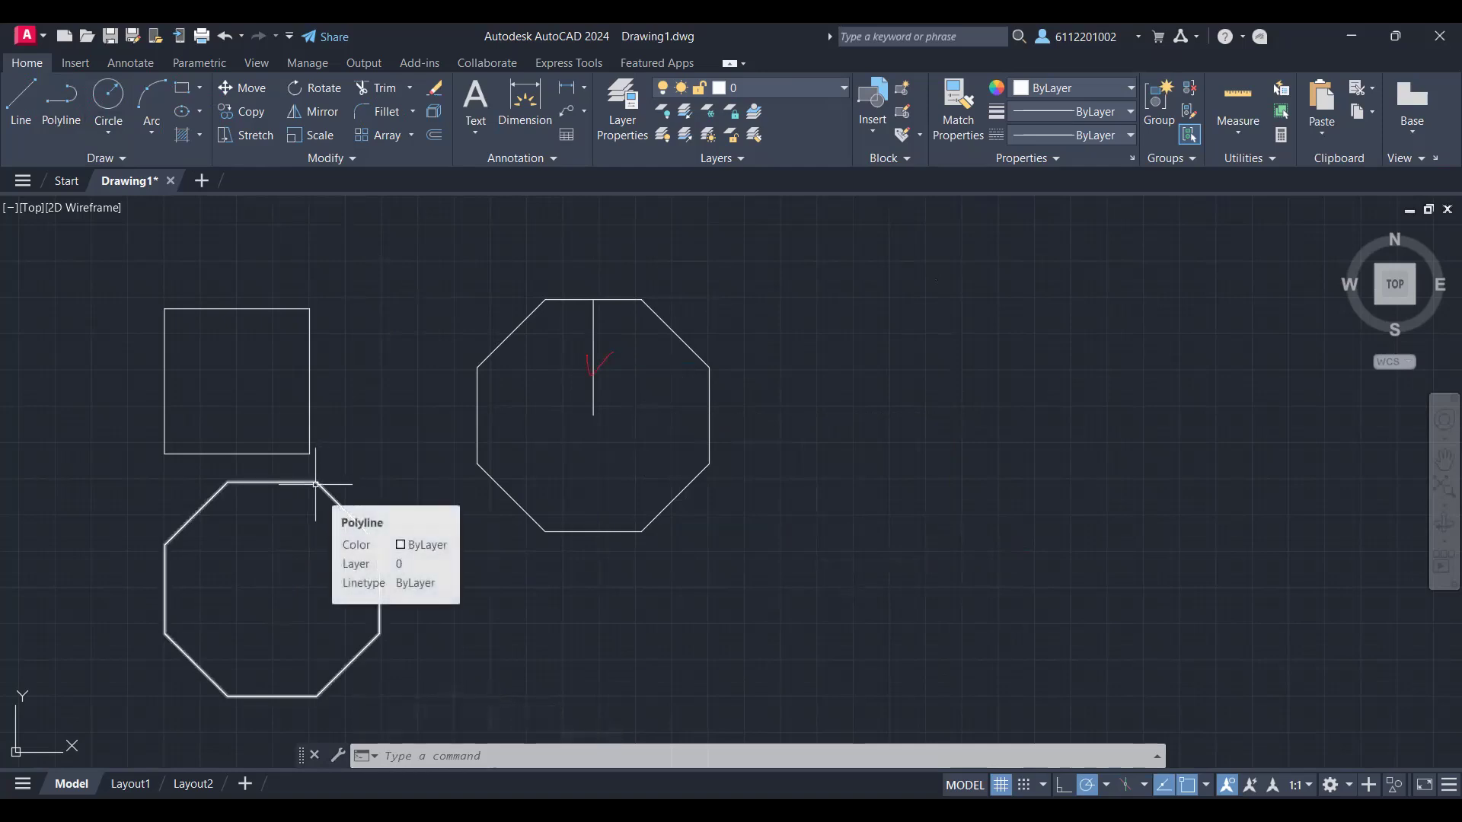
# Step: Draw a 1600-unit diagonal across the inscribed octagon, from its upper-right vertex on the top edge to the opposite bottom vertex
pyautogui.write('LI')
pyautogui.press('BackSpace')
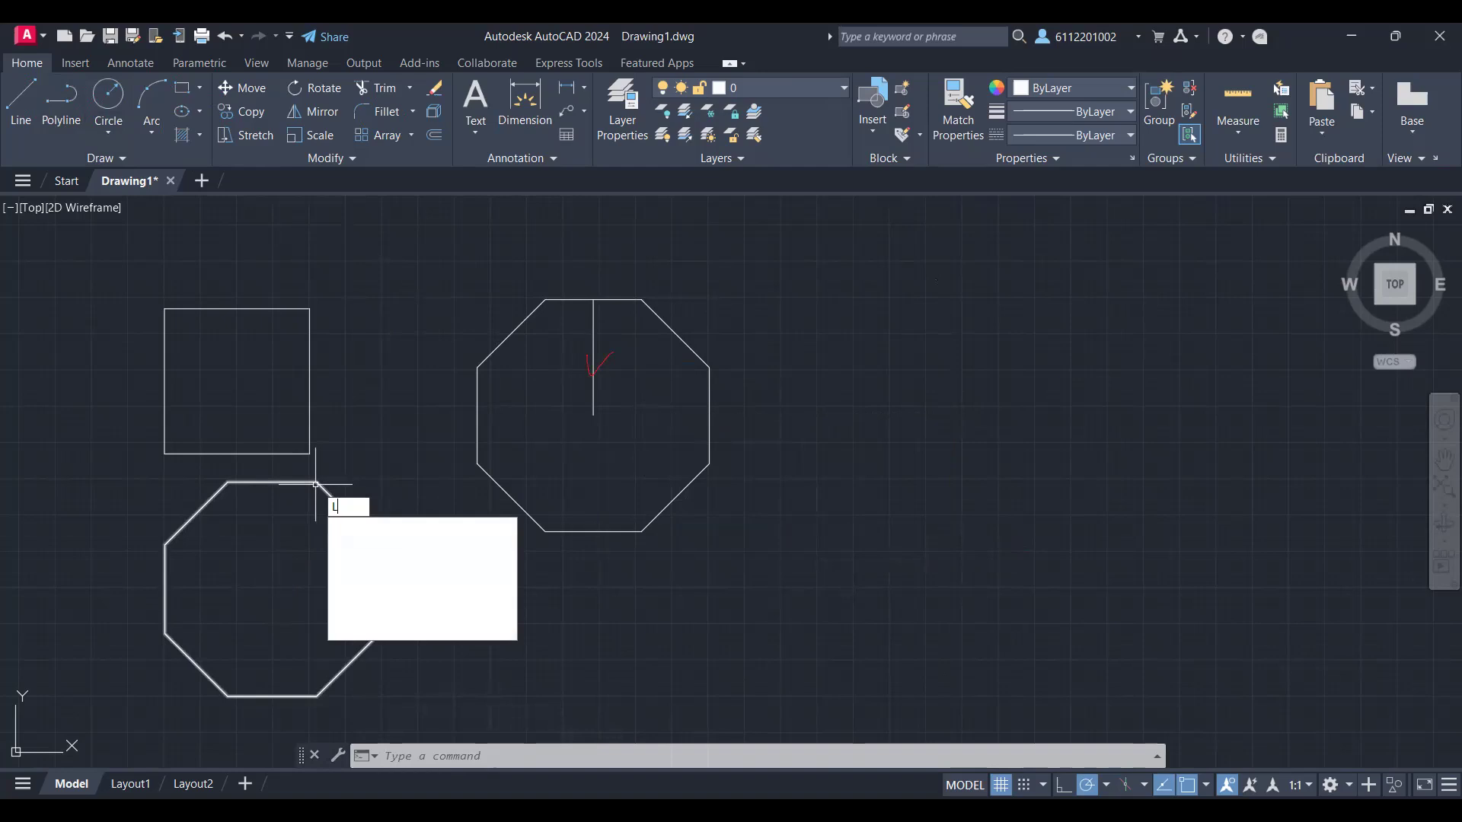
pyautogui.press('Return')
pyautogui.click(316, 483)
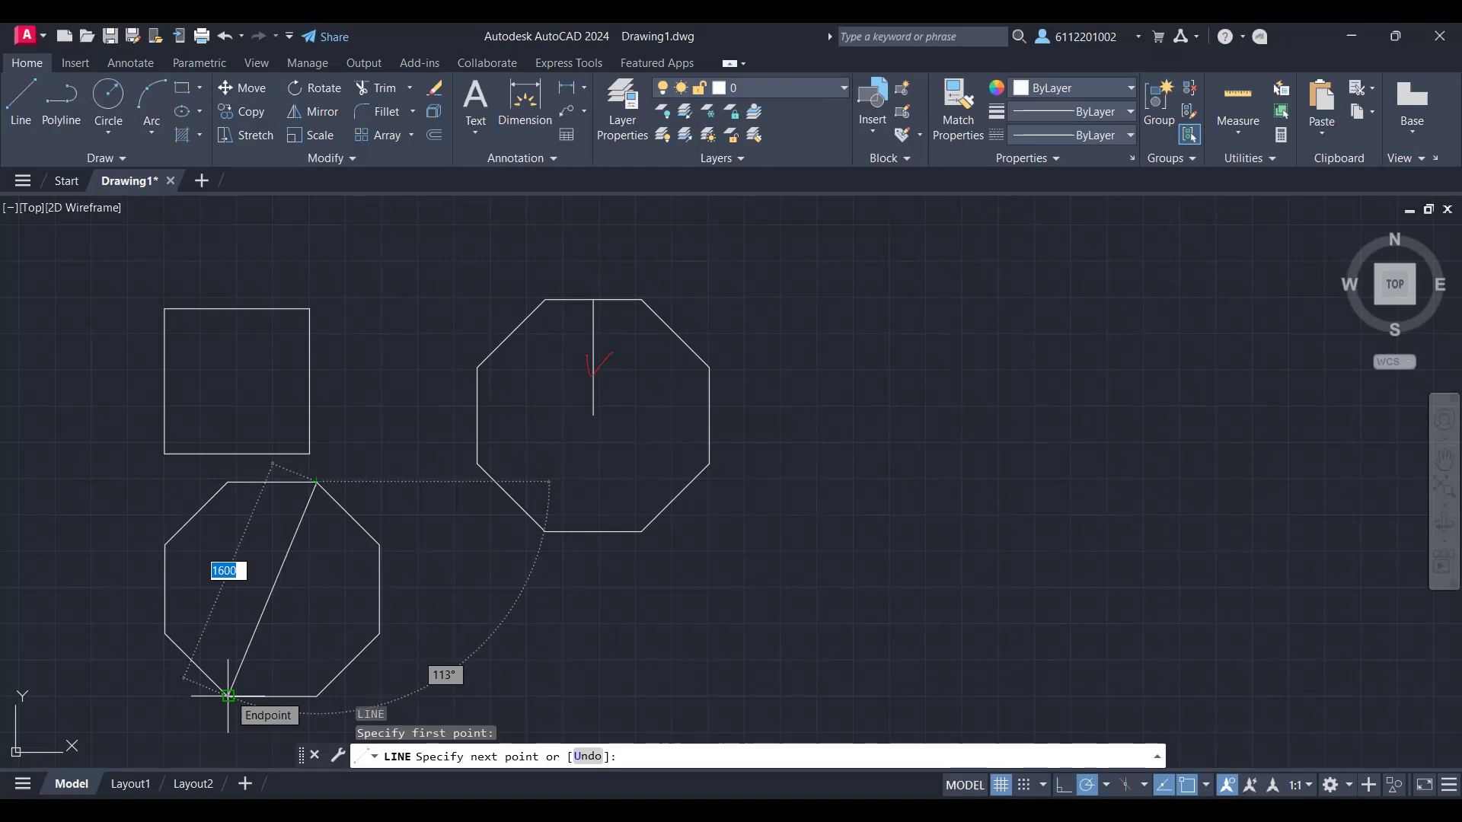
pyautogui.press('shift')
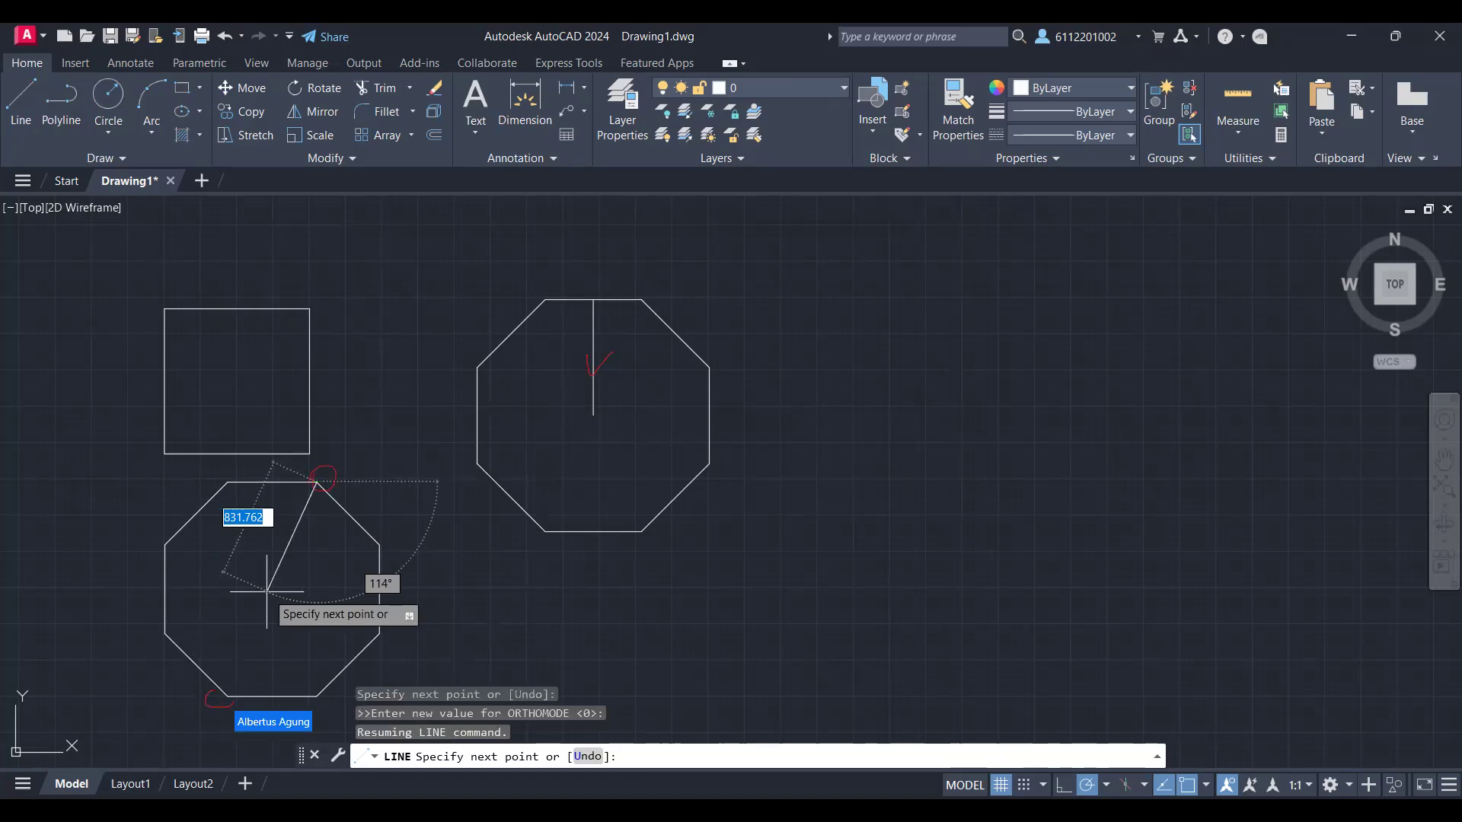
pyautogui.click(228, 697)
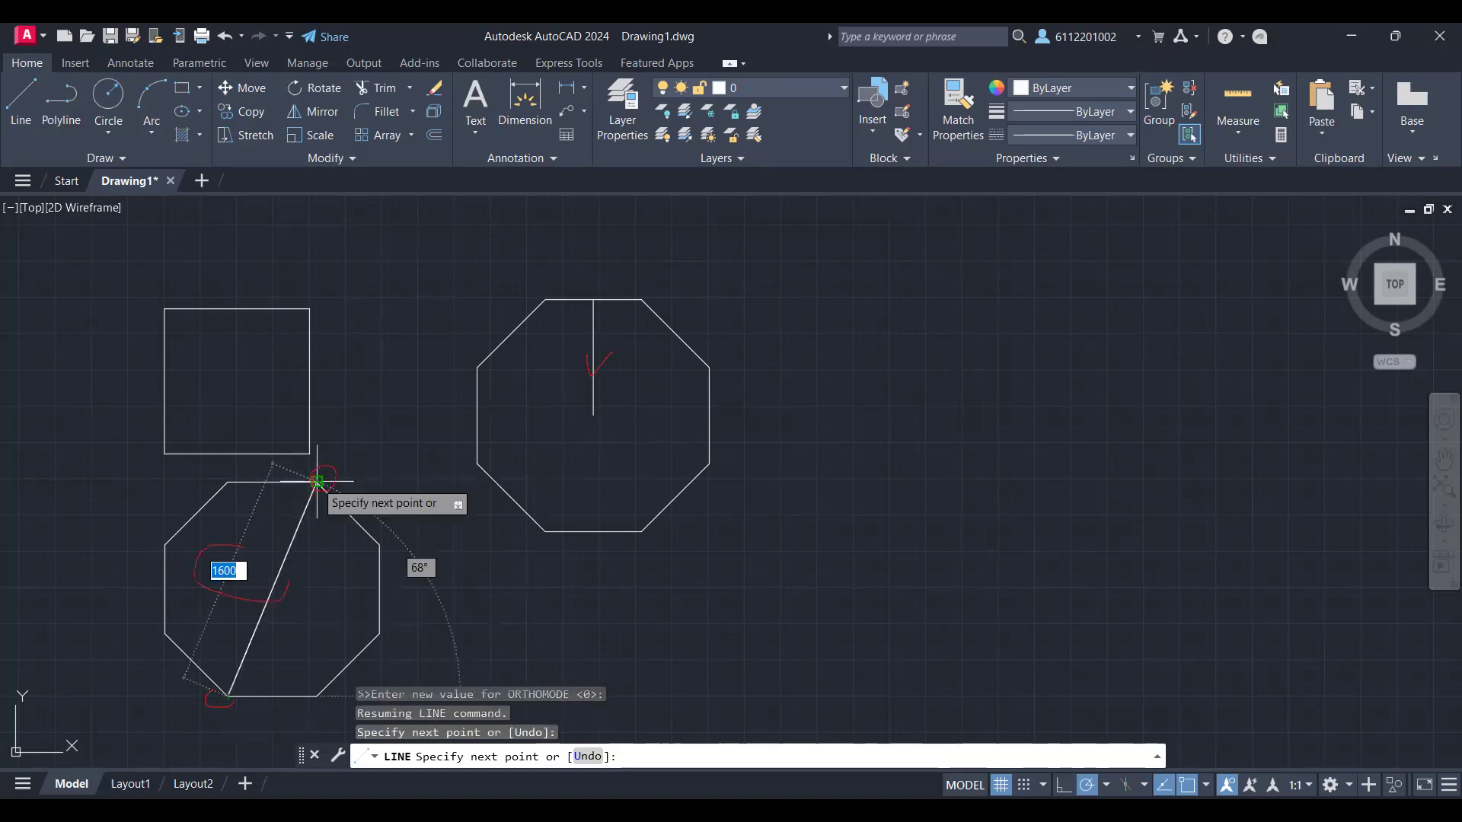
pyautogui.press('Escape')
pyautogui.press('Escape')
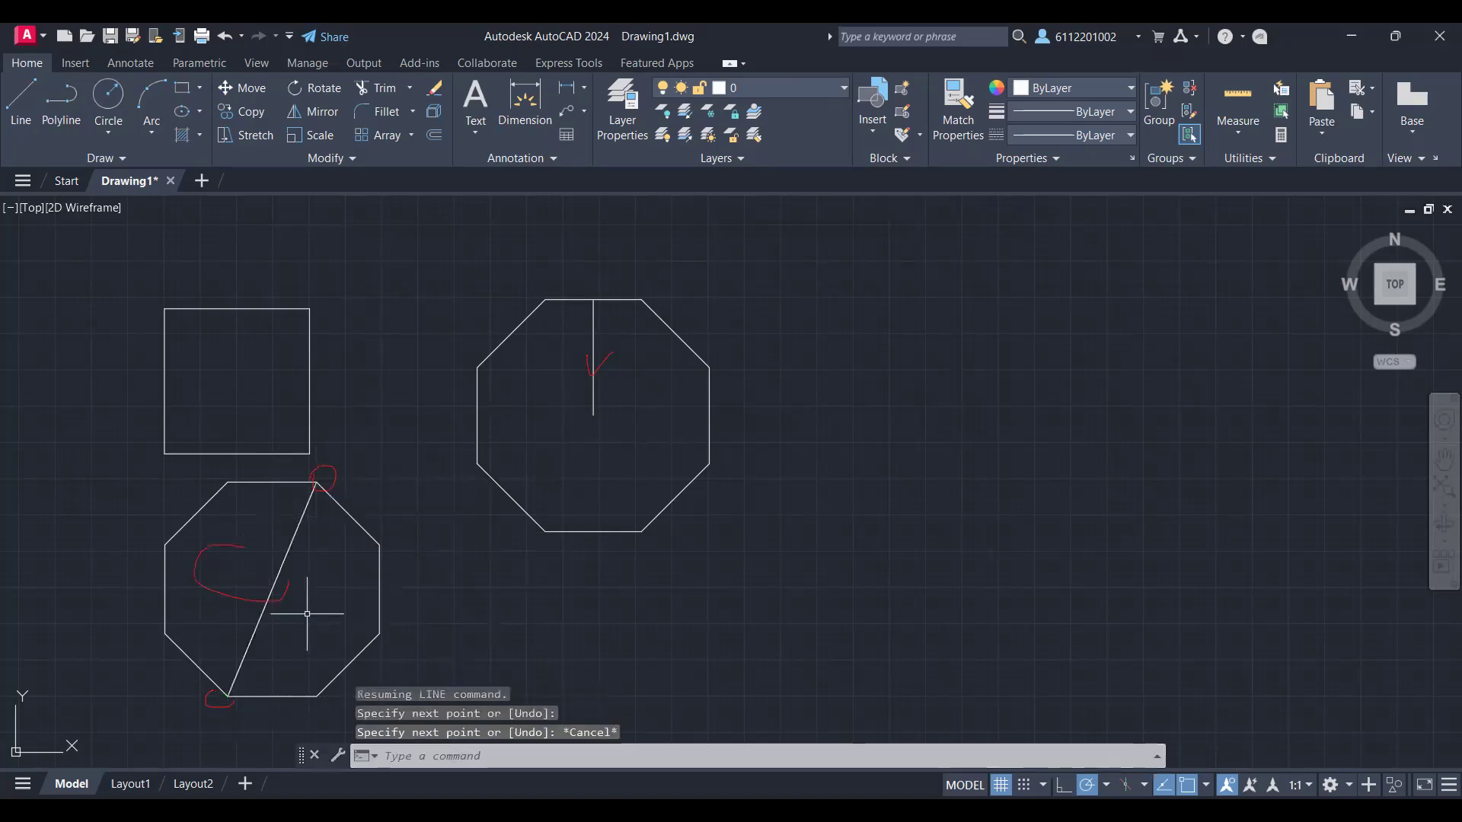
pyautogui.press('Escape')
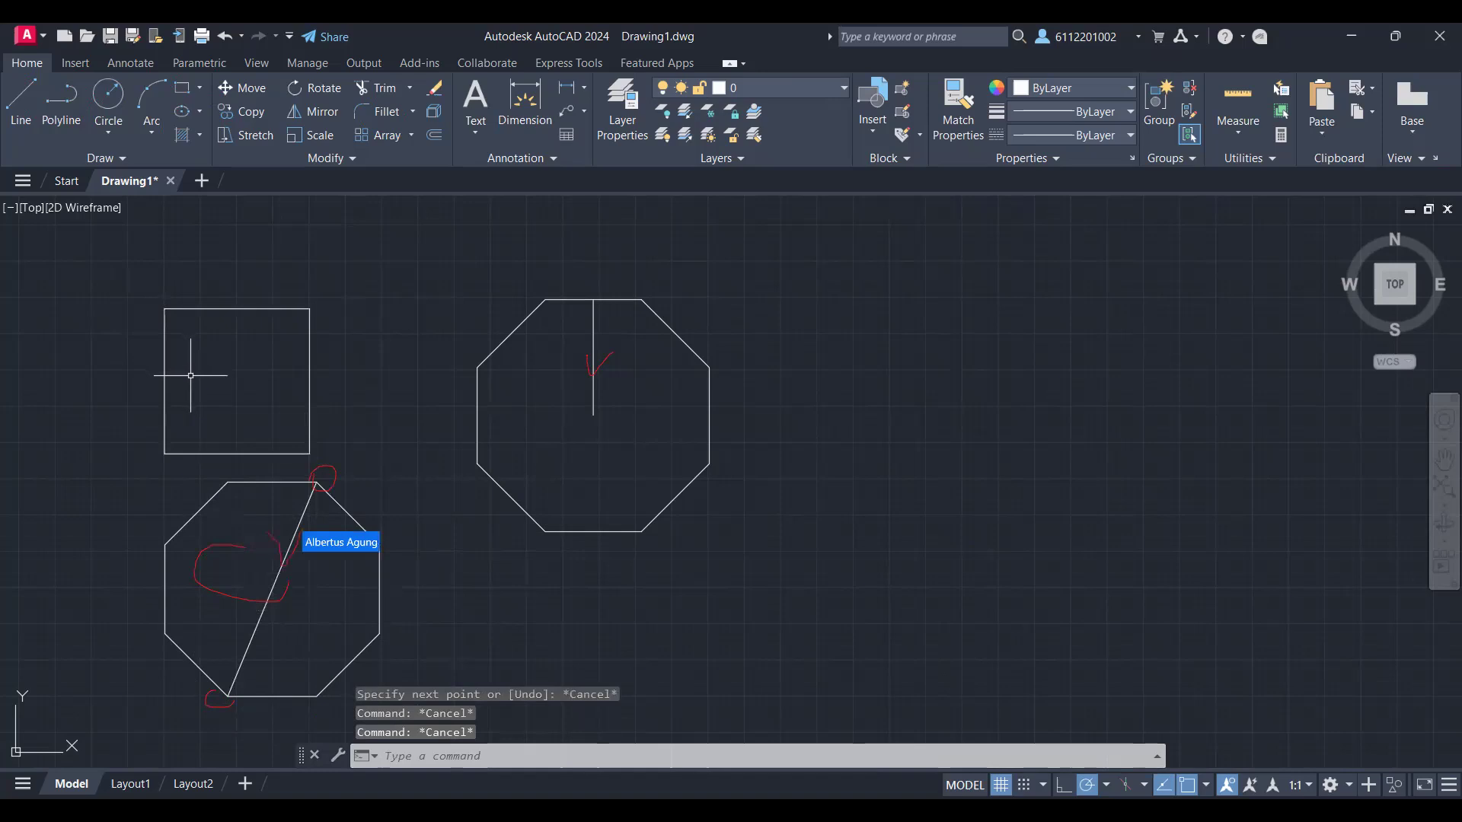
# Step: Examine the geometry properties of the inscribed octagon's diagonal, including length and angle, and those of the other octagon's vertical line
pyautogui.click(271, 595)
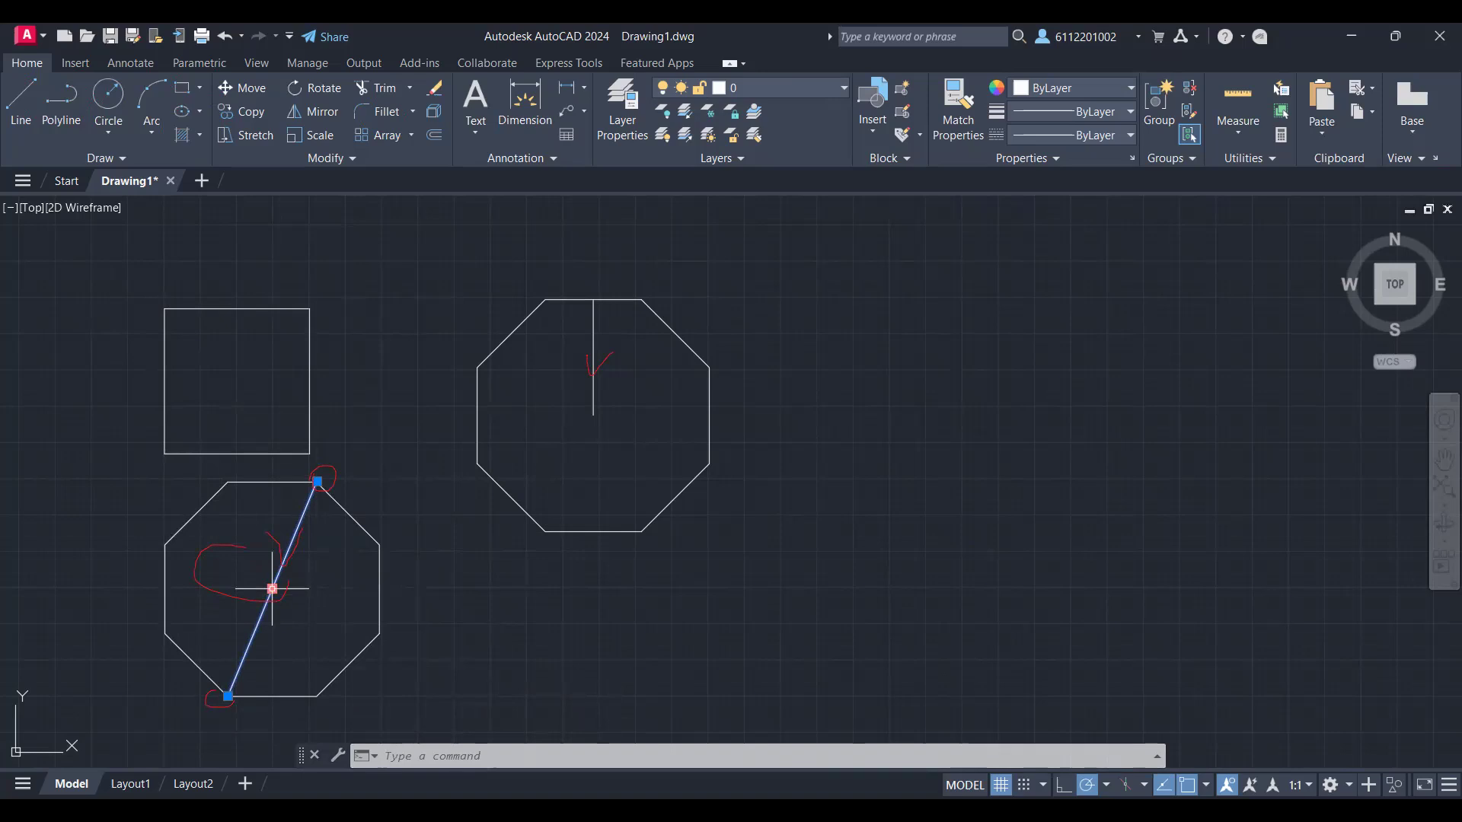
pyautogui.hotkey('ctrl', '1')
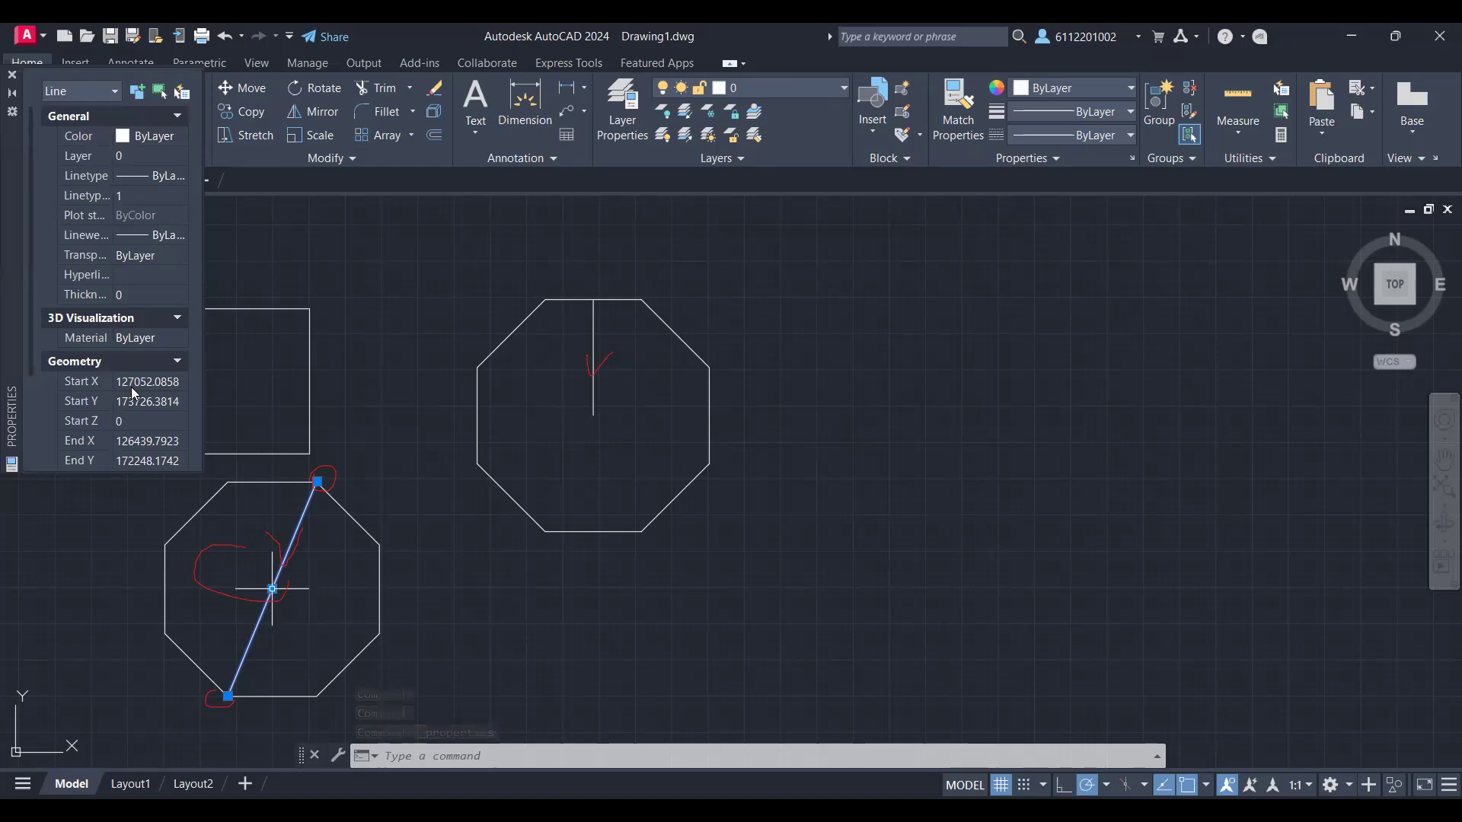
pyautogui.scroll(-3, 151, 323)
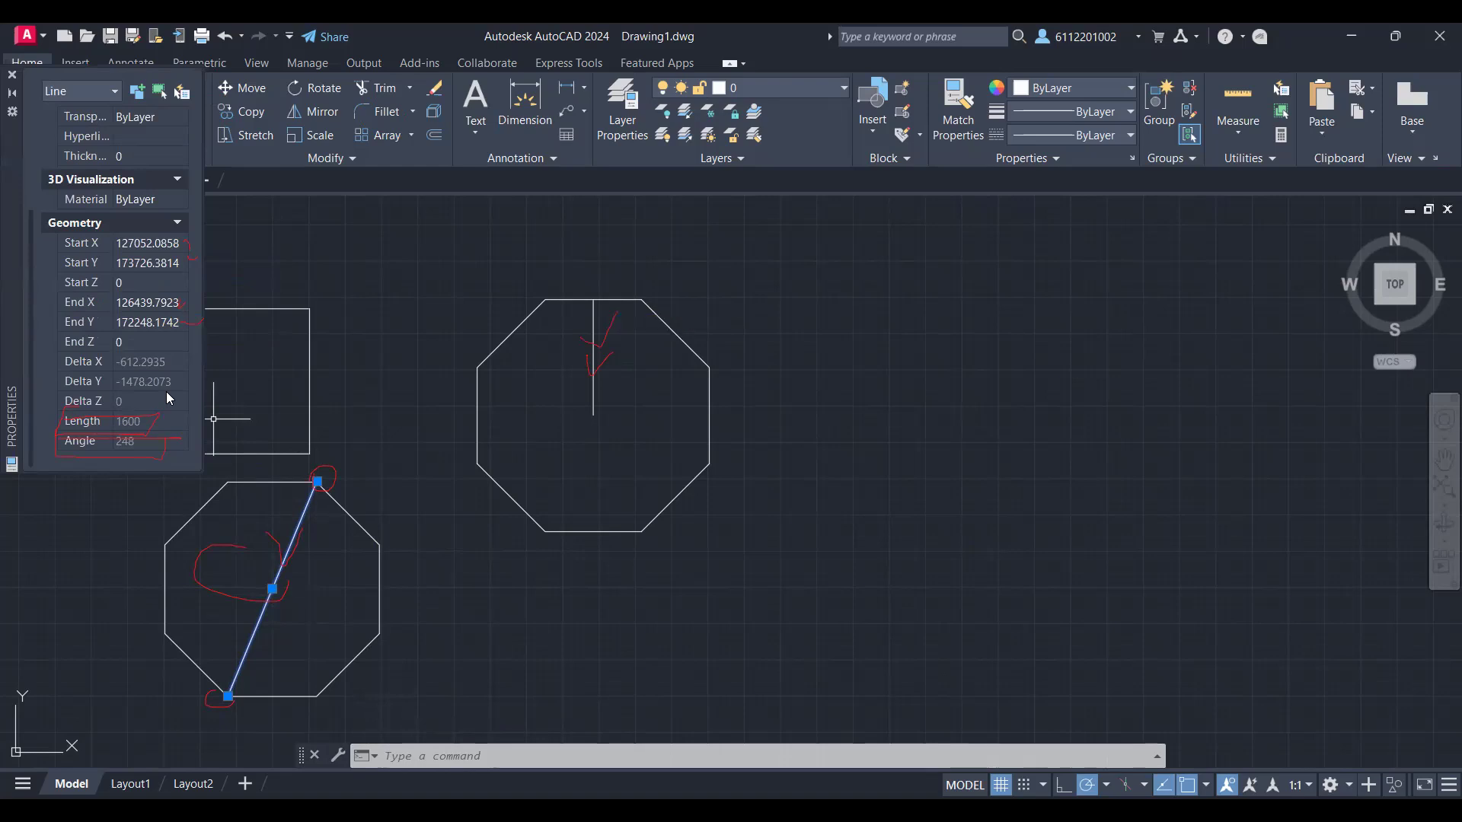
pyautogui.press('Escape')
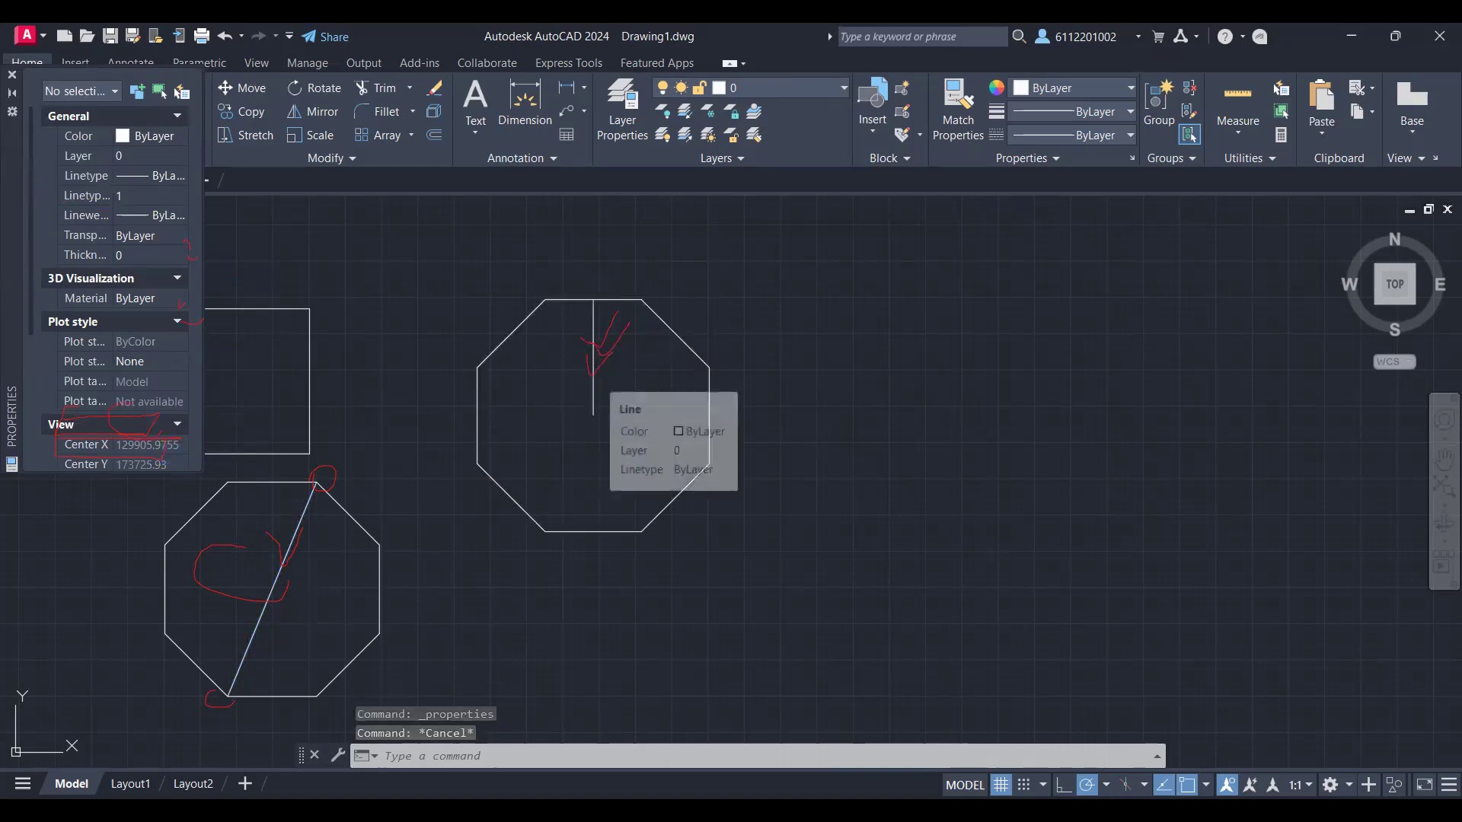
pyautogui.click(593, 371)
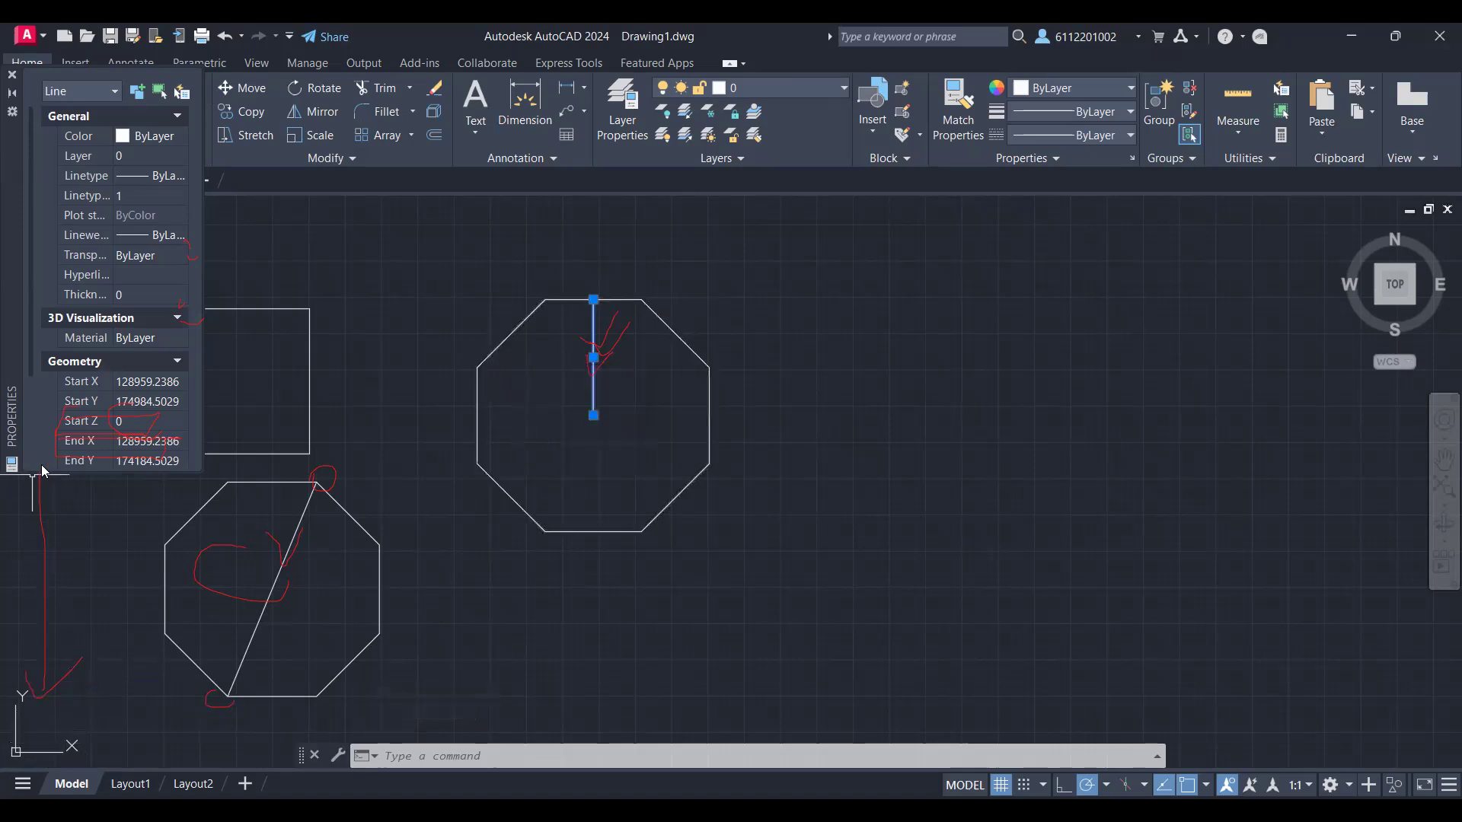
pyautogui.click(137, 461)
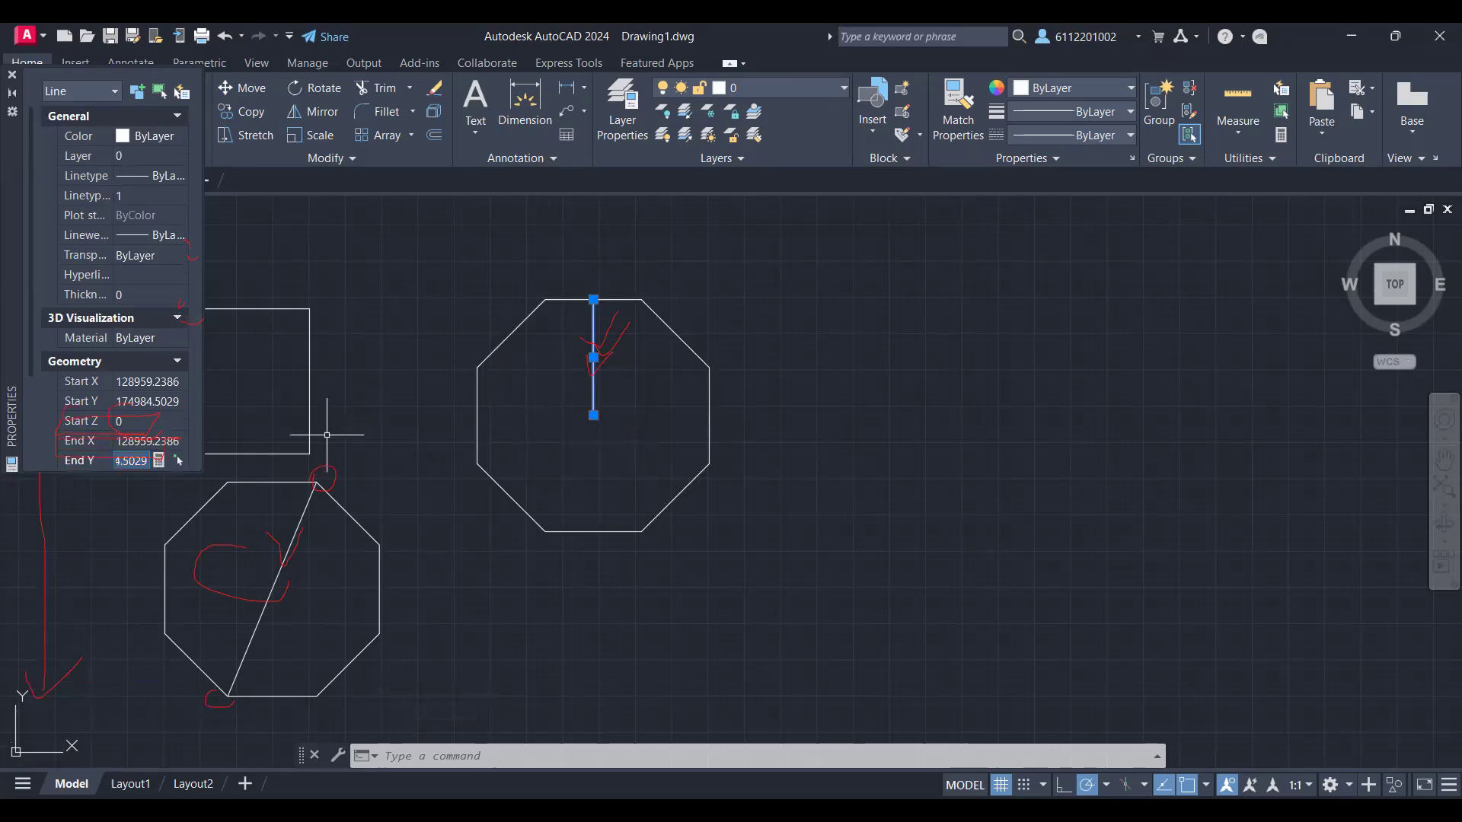
pyautogui.press('Escape')
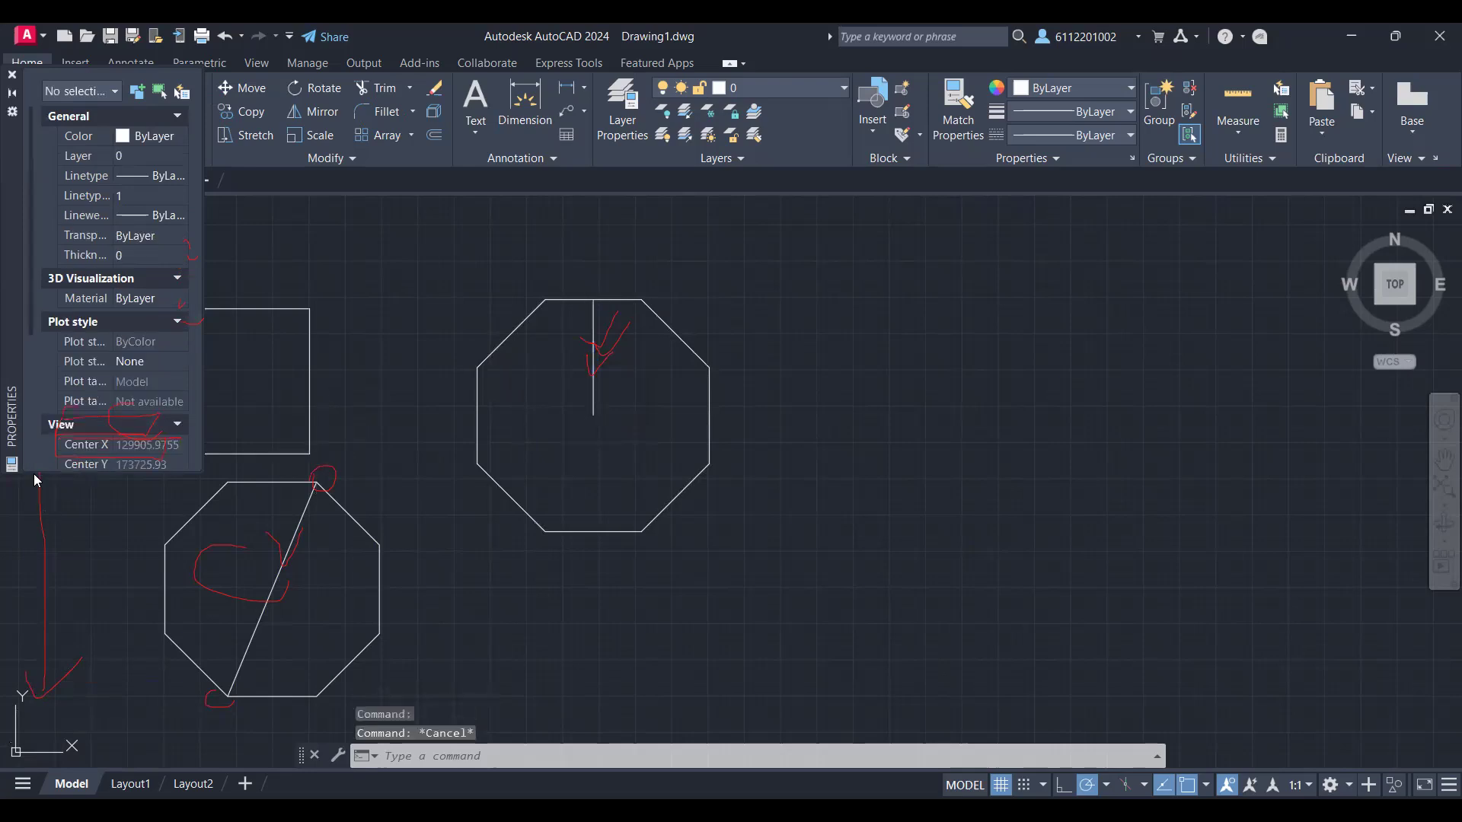
# Step: Enlarge the Properties palette and examine the area and length of the circumscribed octagon
pyautogui.moveTo(34, 472); pyautogui.dragTo(33, 721)
pyautogui.click(685, 345)
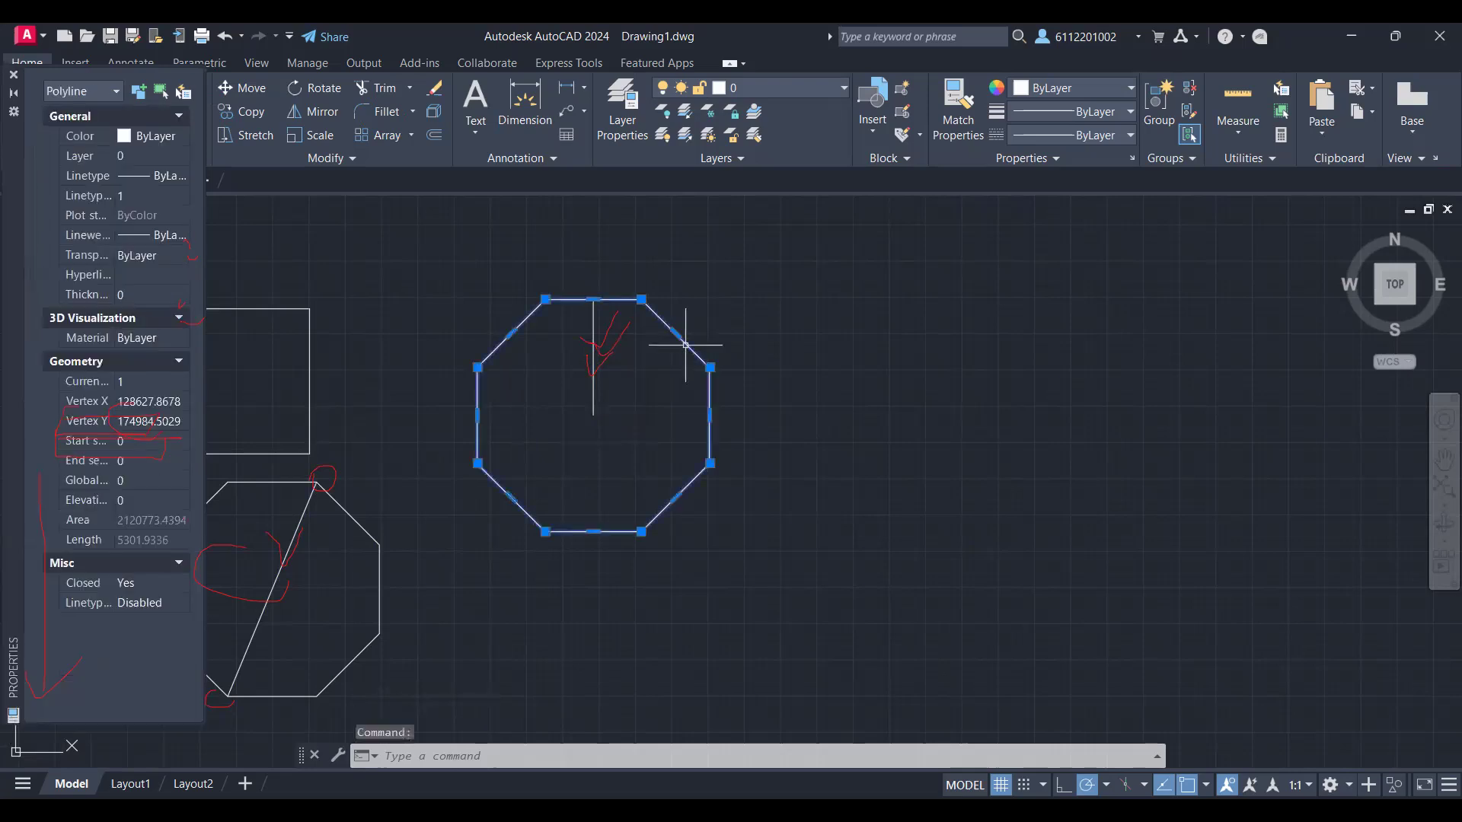
pyautogui.click(309, 381)
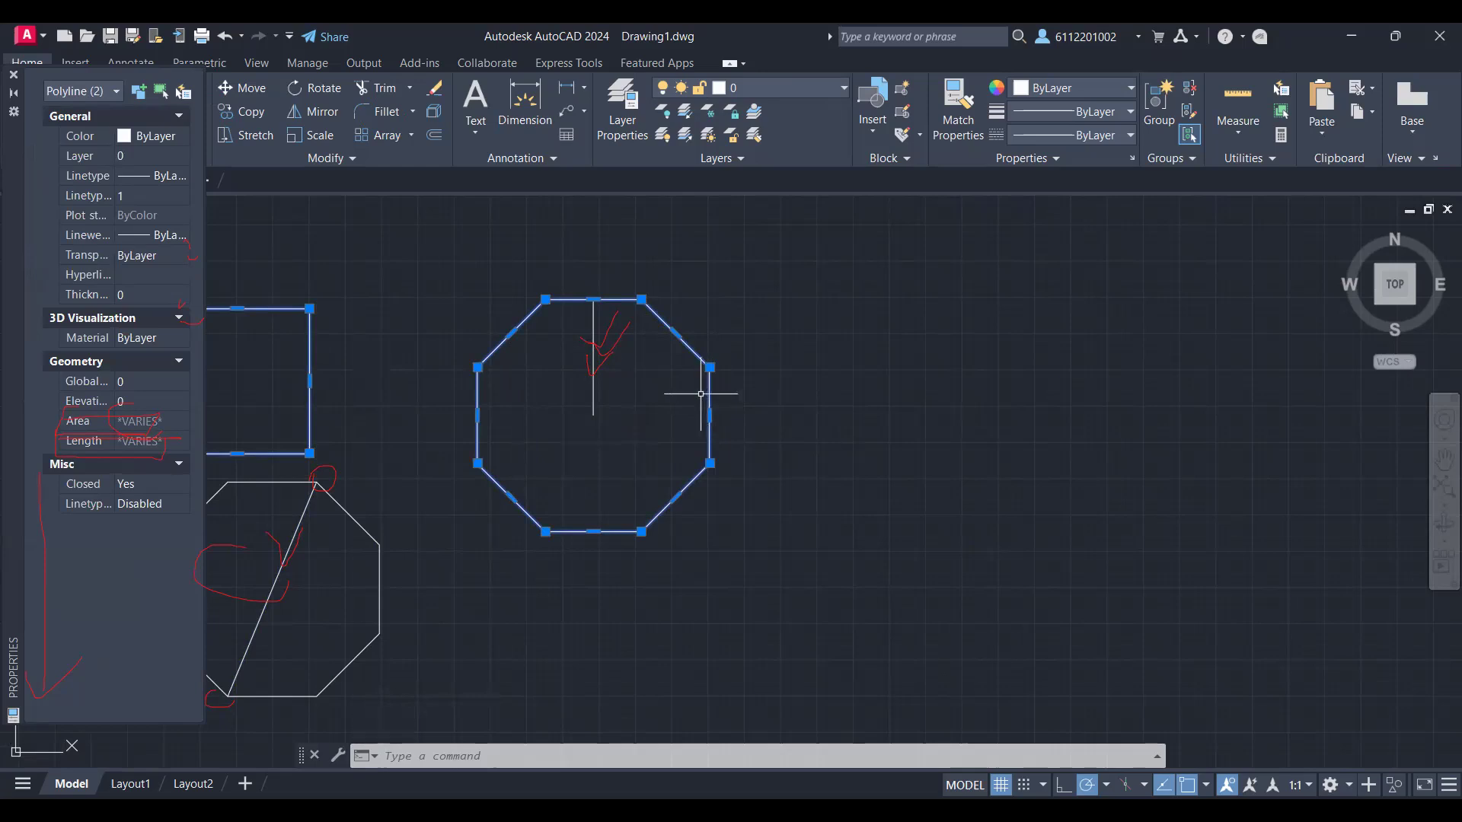
pyautogui.press('Escape')
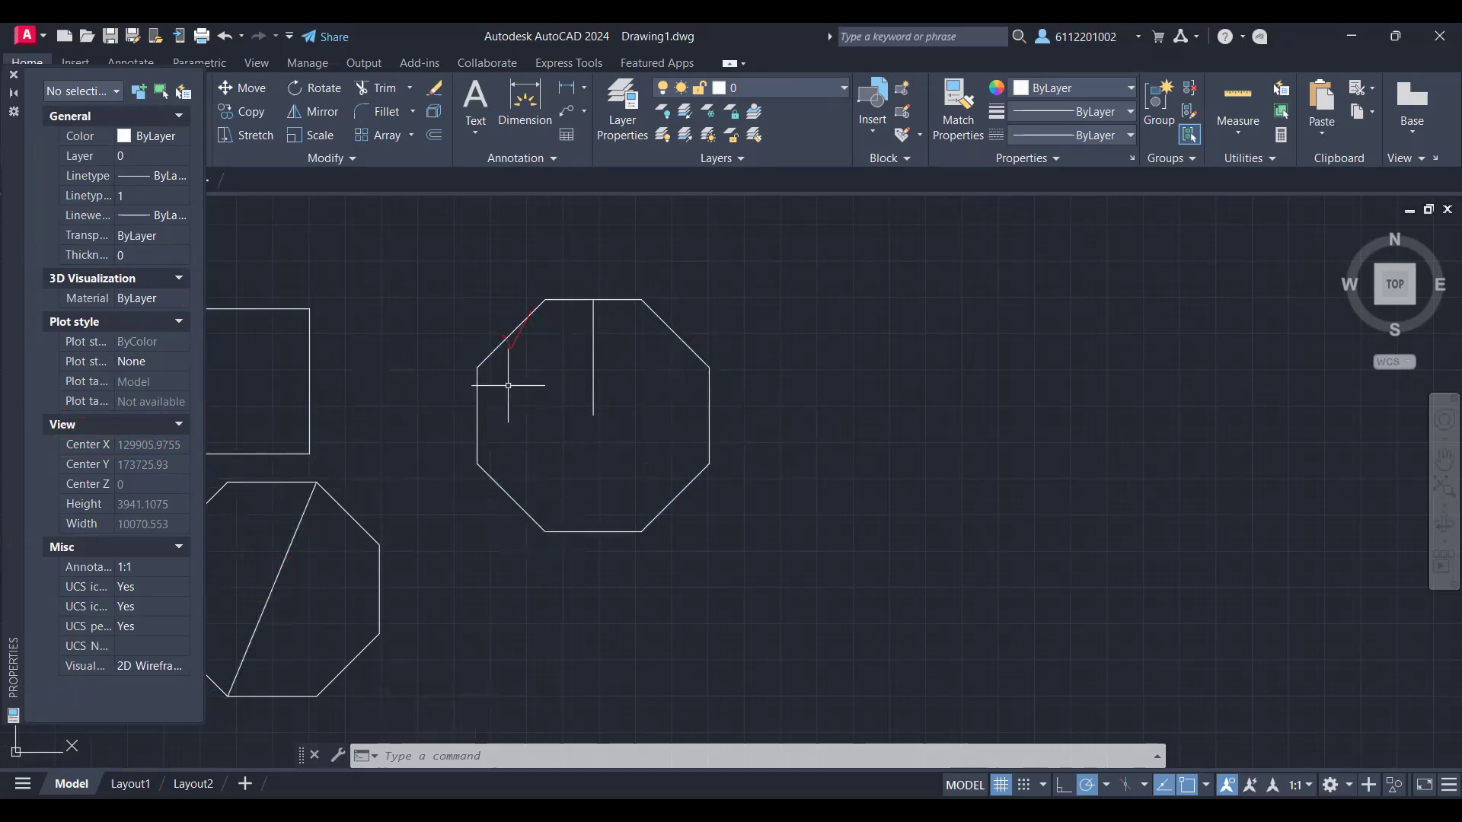
pyautogui.click(504, 339)
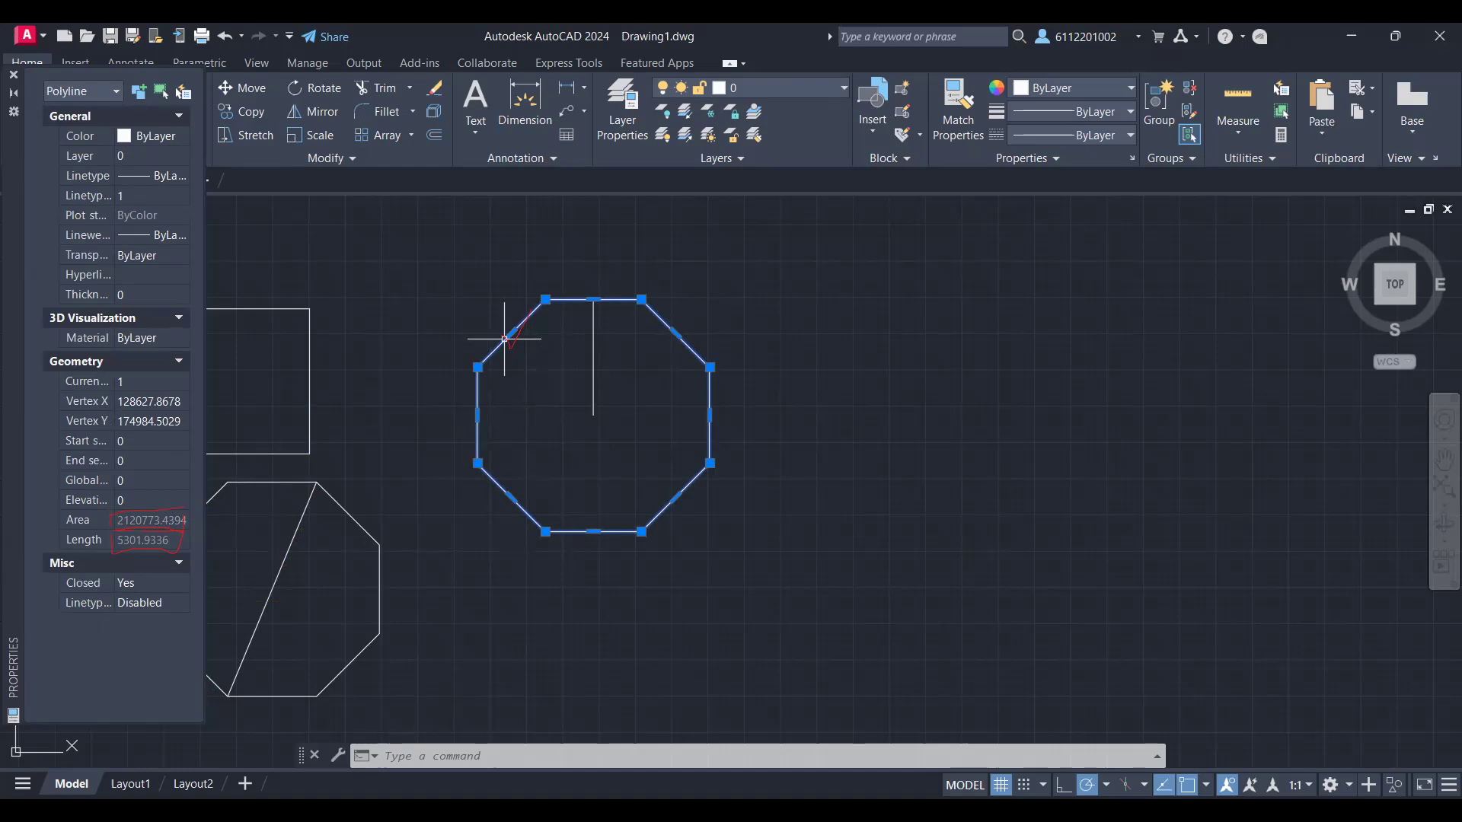
pyautogui.moveTo(933, 343)
pyautogui.mouseDown()
pyautogui.moveTo(932, 446)
pyautogui.moveTo(1055, 348)
pyautogui.mouseUp()
pyautogui.moveTo(1052, 408); pyautogui.dragTo(1054, 345)
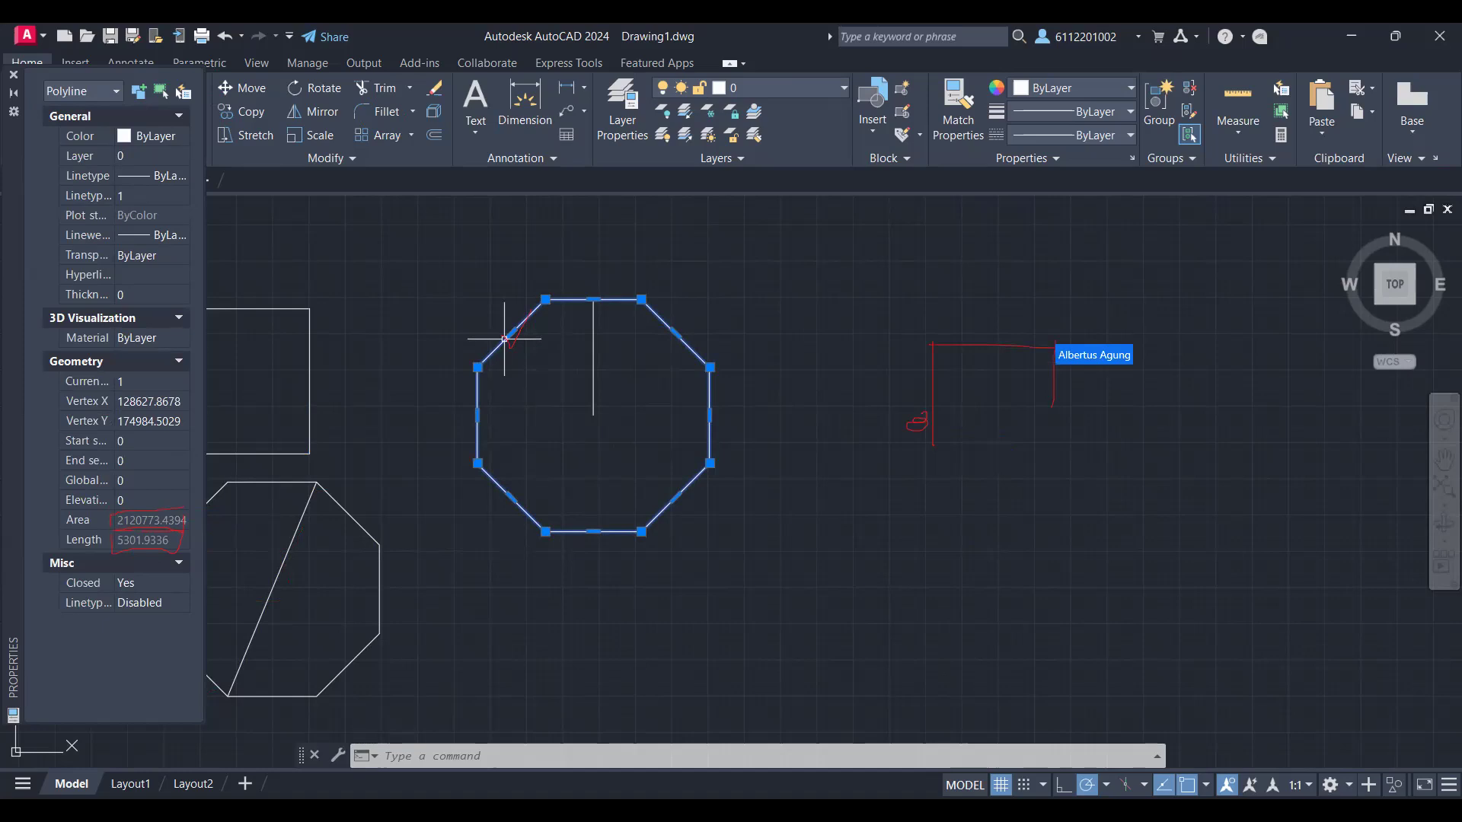
pyautogui.moveTo(765, 572)
pyautogui.mouseDown()
pyautogui.moveTo(766, 653)
pyautogui.moveTo(767, 613)
pyautogui.mouseUp()
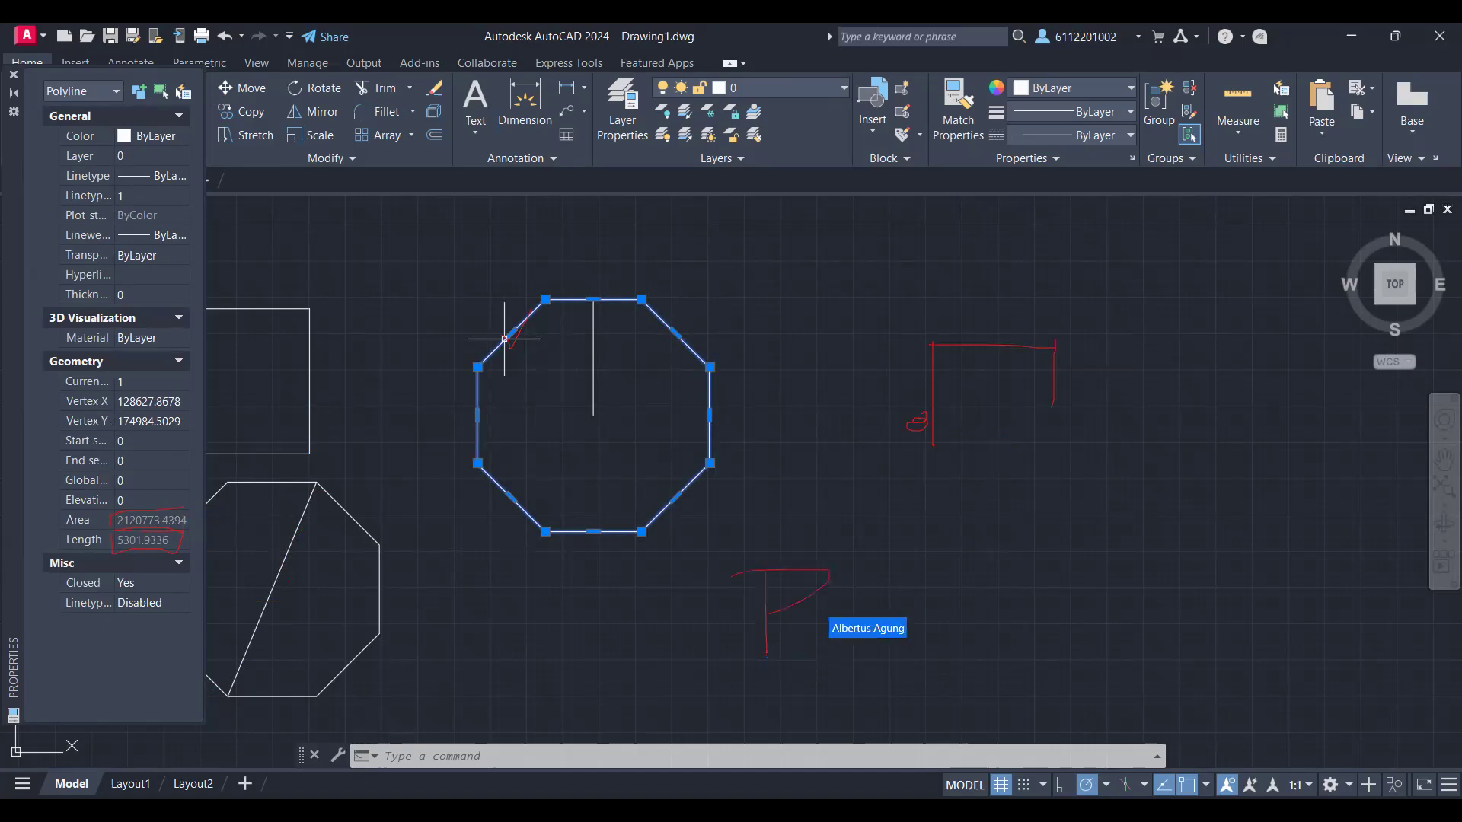
pyautogui.moveTo(838, 567); pyautogui.dragTo(950, 623)
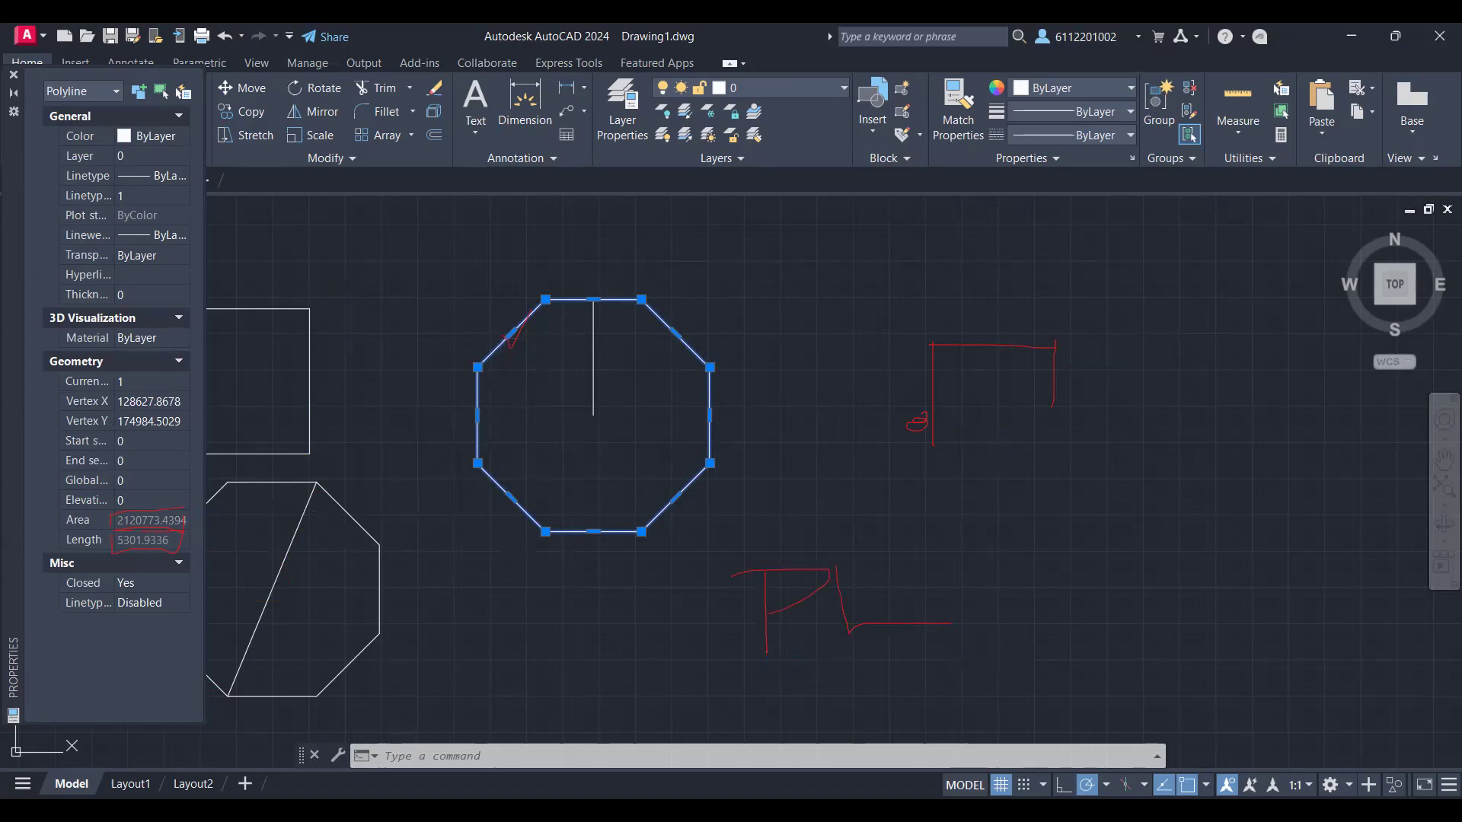
# Step: Draw an irregular eight-segment polyline beside the circumscribed octagon, ending at its starting point, and examine its area and length properties
pyautogui.press('Escape')
pyautogui.write('PL')
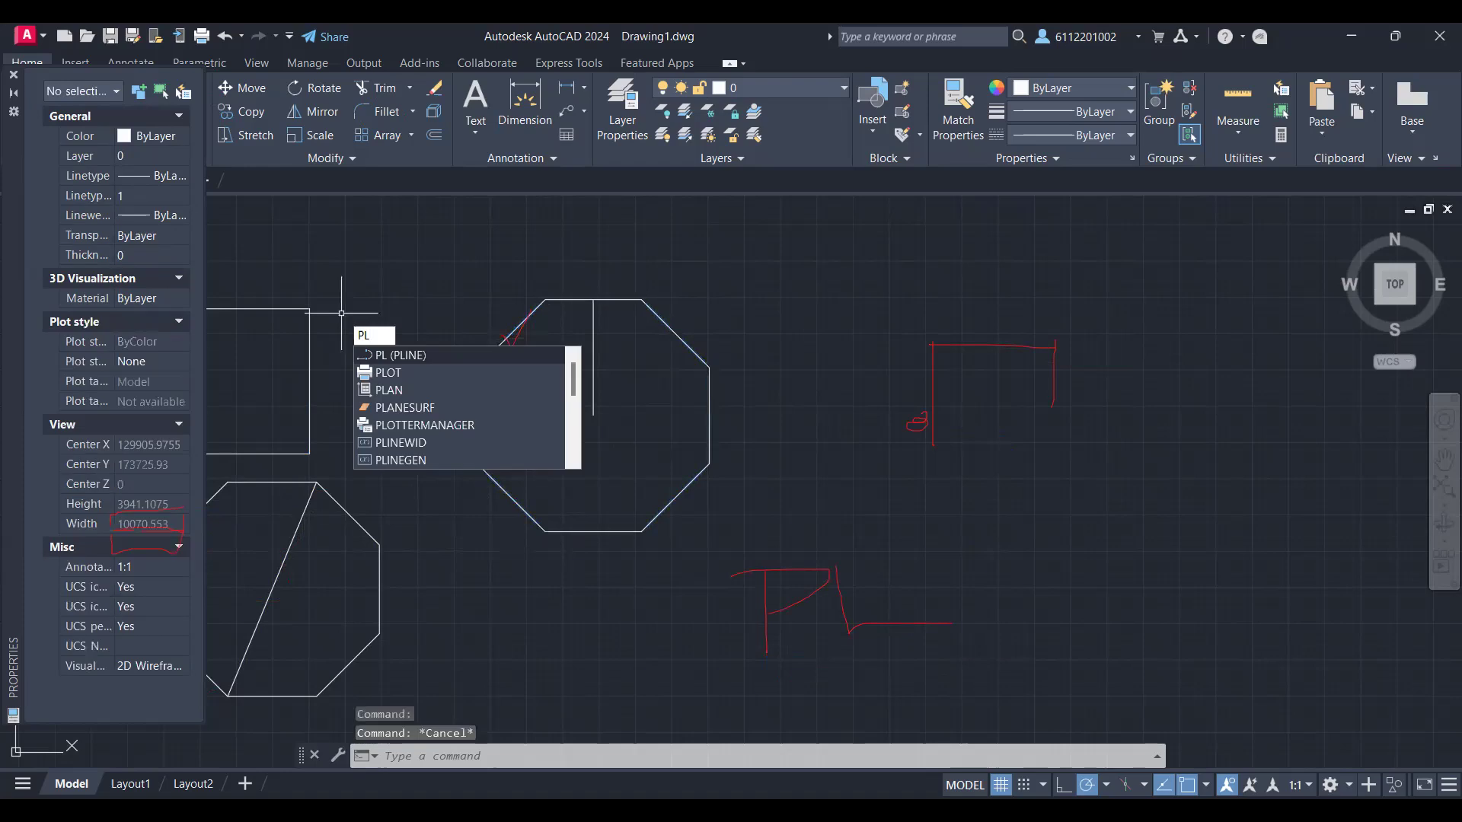
pyautogui.press('Escape')
pyautogui.write('PL')
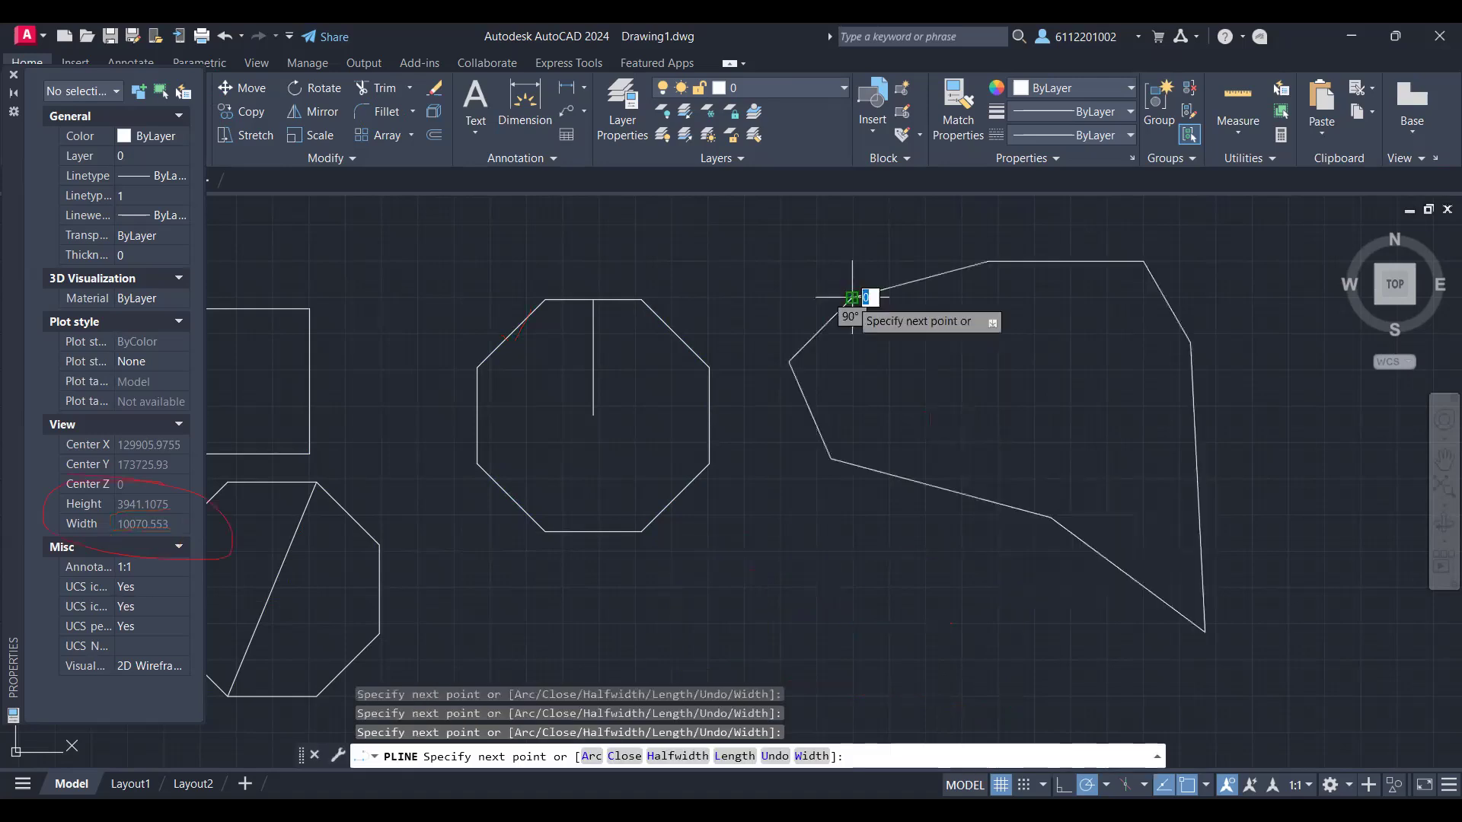
pyautogui.press('Escape')
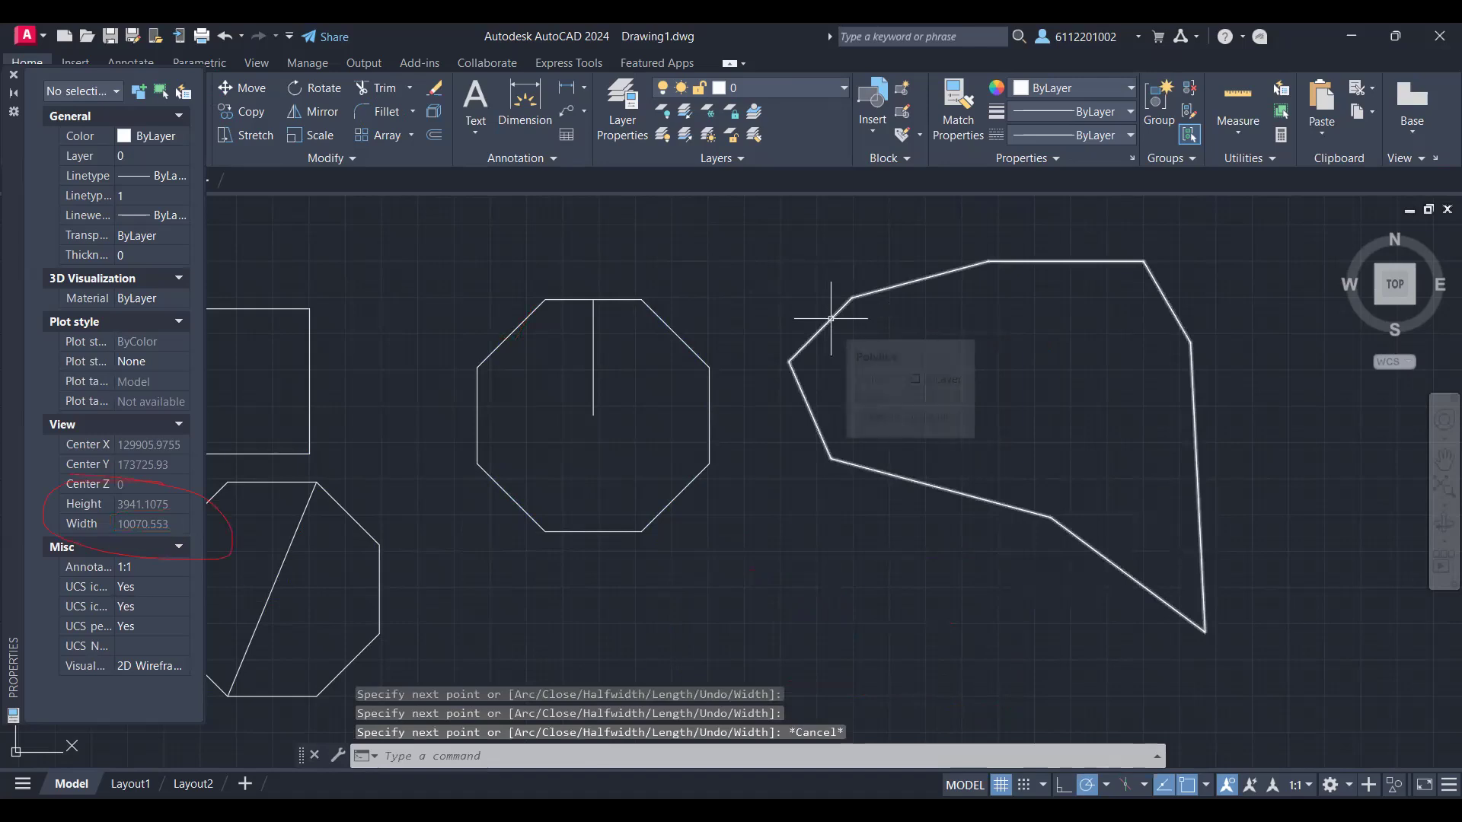
pyautogui.click(831, 318)
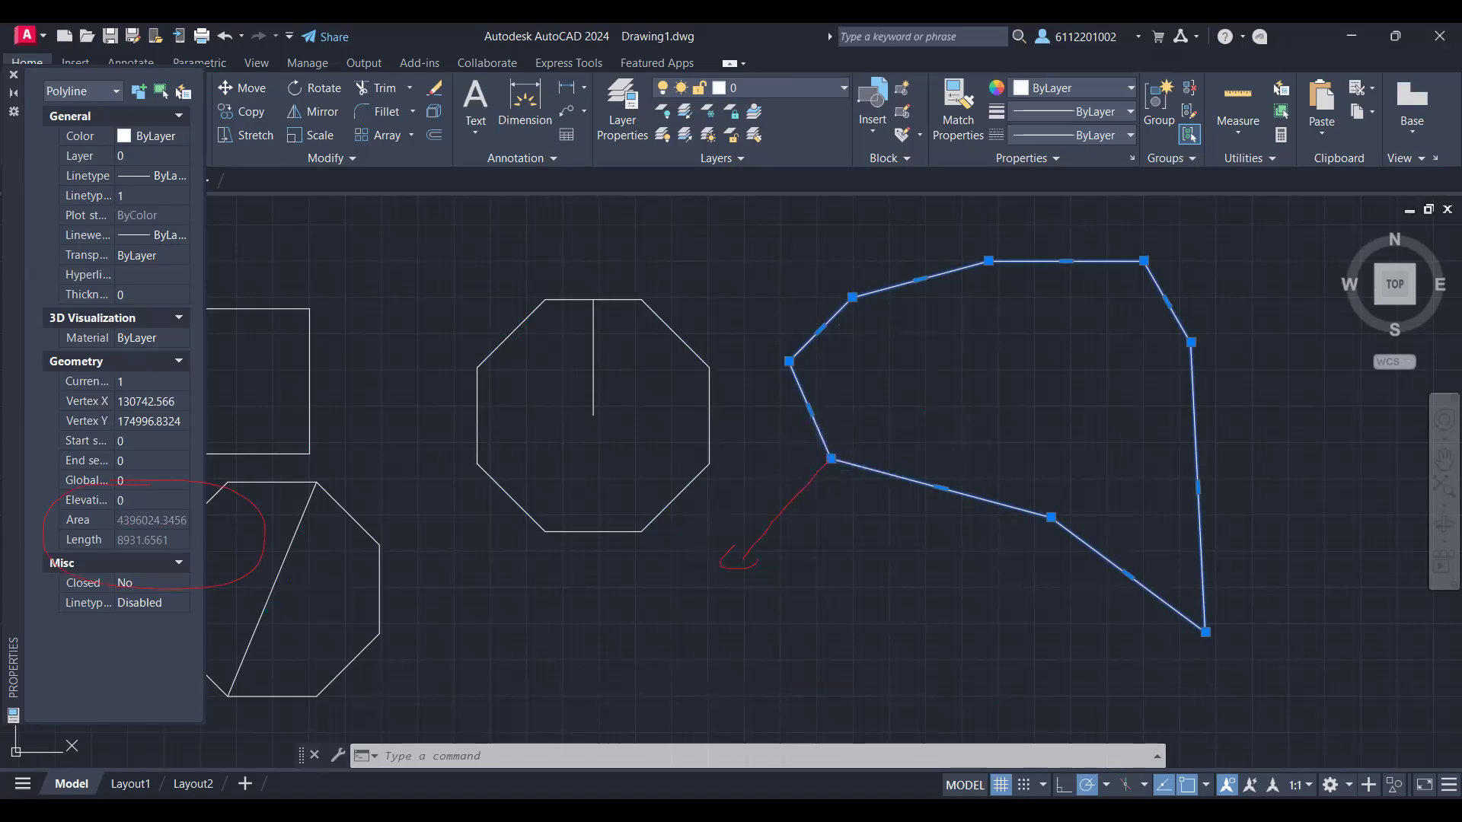
# Step: Stretch the irregular polyline's start vertex and the neighbouring inner bottom vertex outward to the lower left, and examine its area and length
pyautogui.moveTo(830, 459); pyautogui.dragTo(730, 560)
pyautogui.moveTo(1060, 518); pyautogui.dragTo(1026, 661)
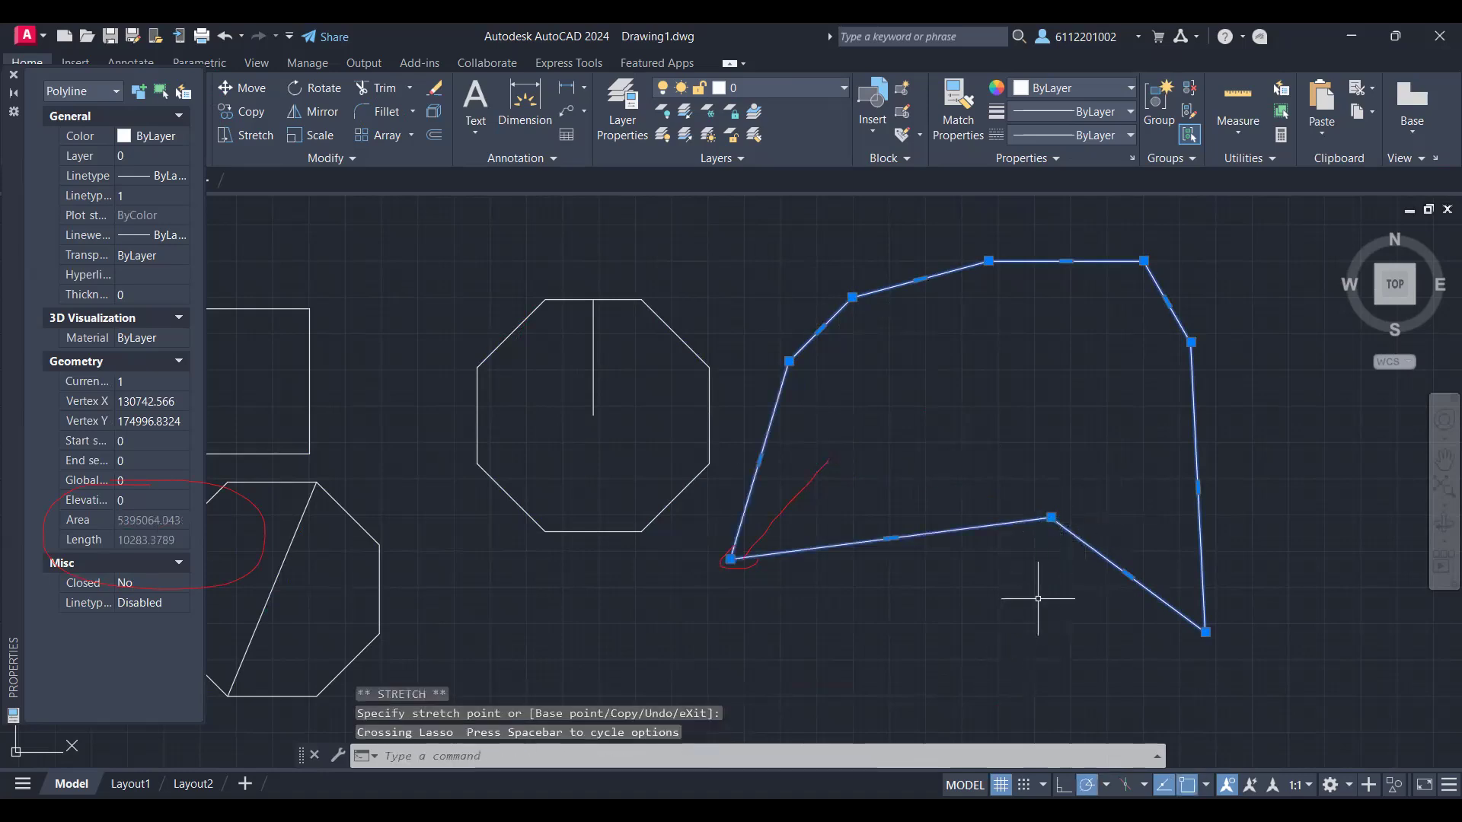
pyautogui.click(1050, 517)
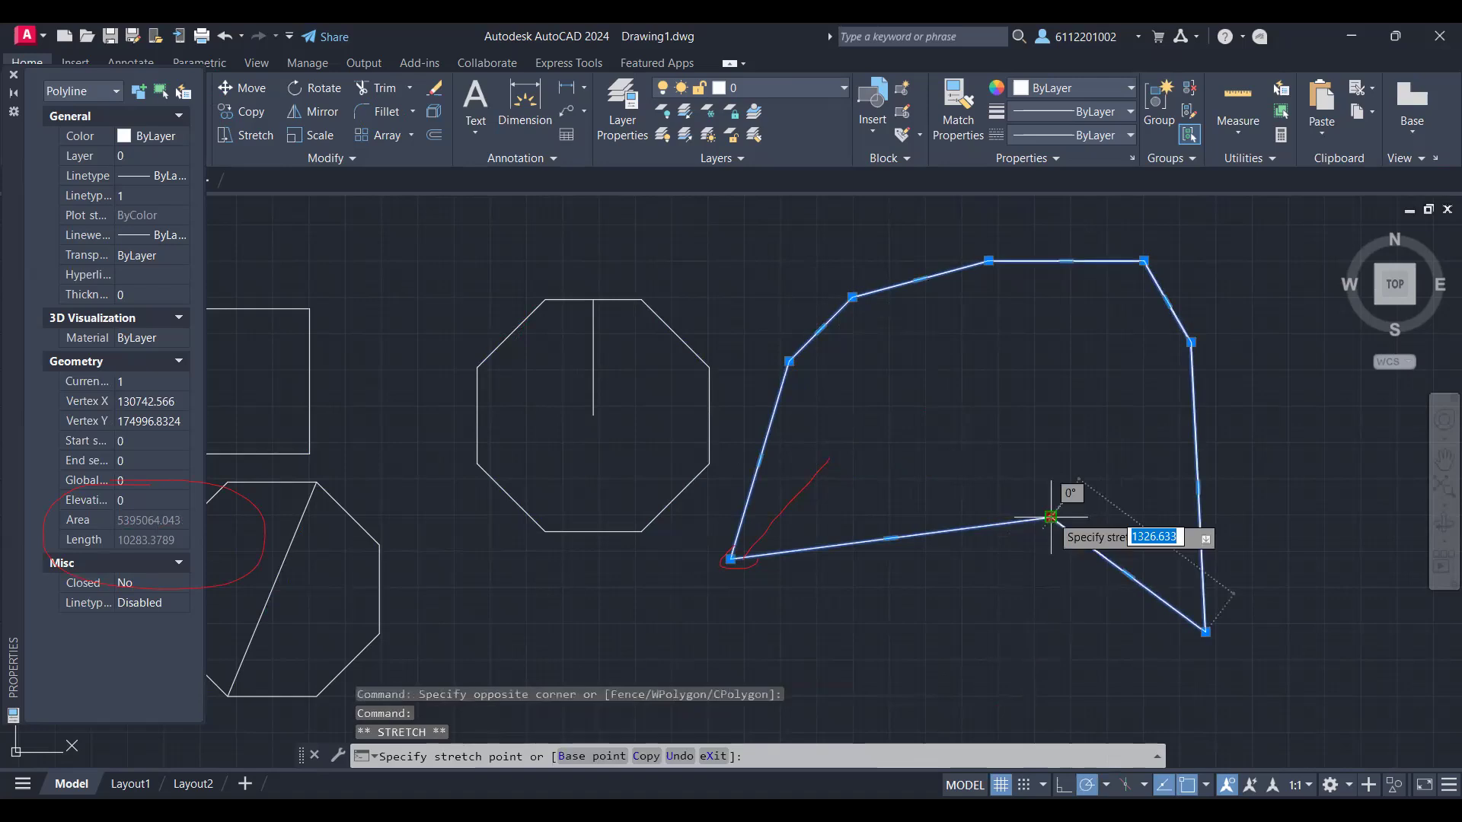
pyautogui.click(804, 689)
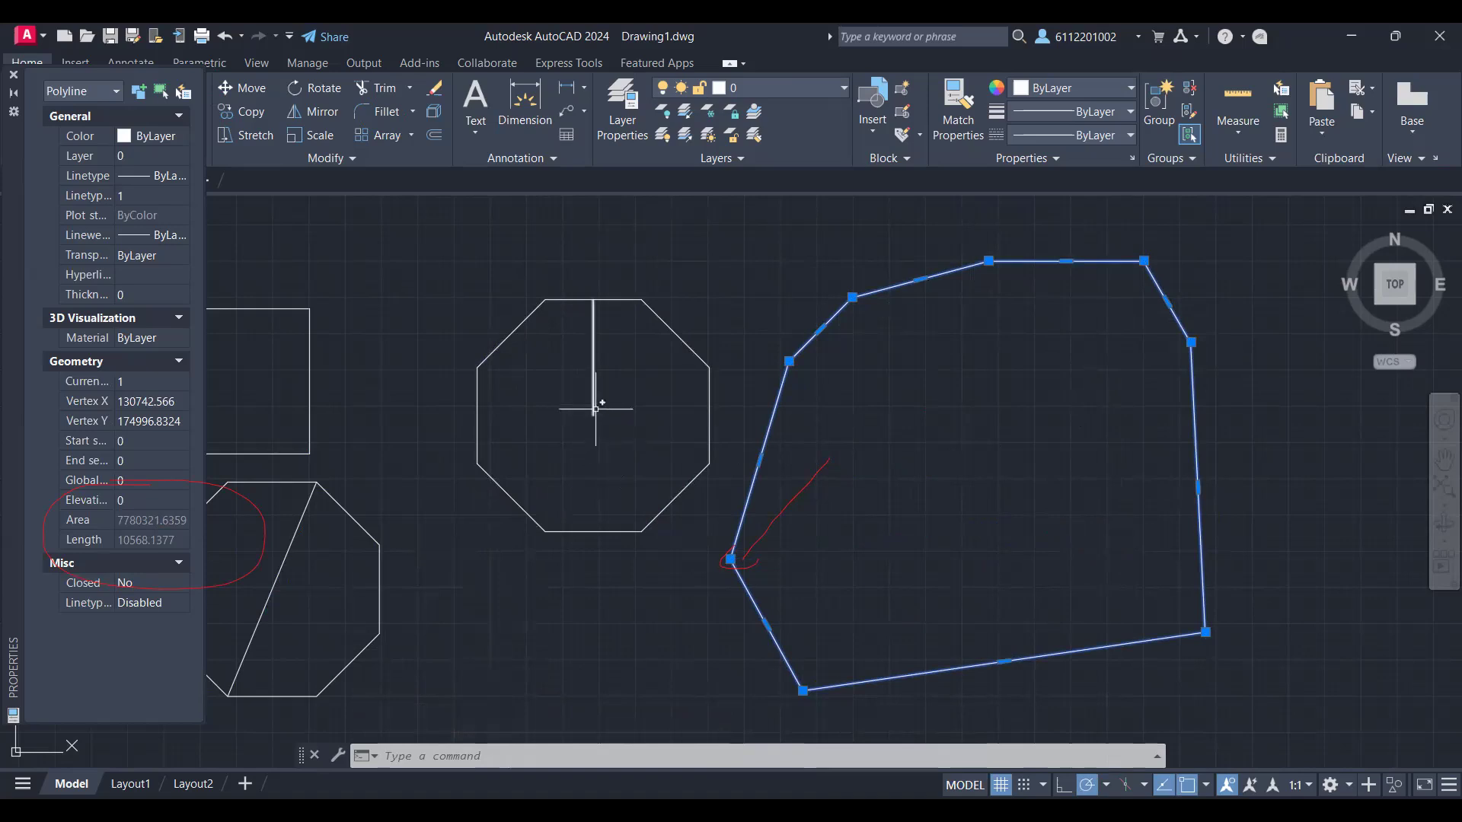
pyautogui.scroll(-2, 855, 428)
pyautogui.scroll(-2, 855, 427)
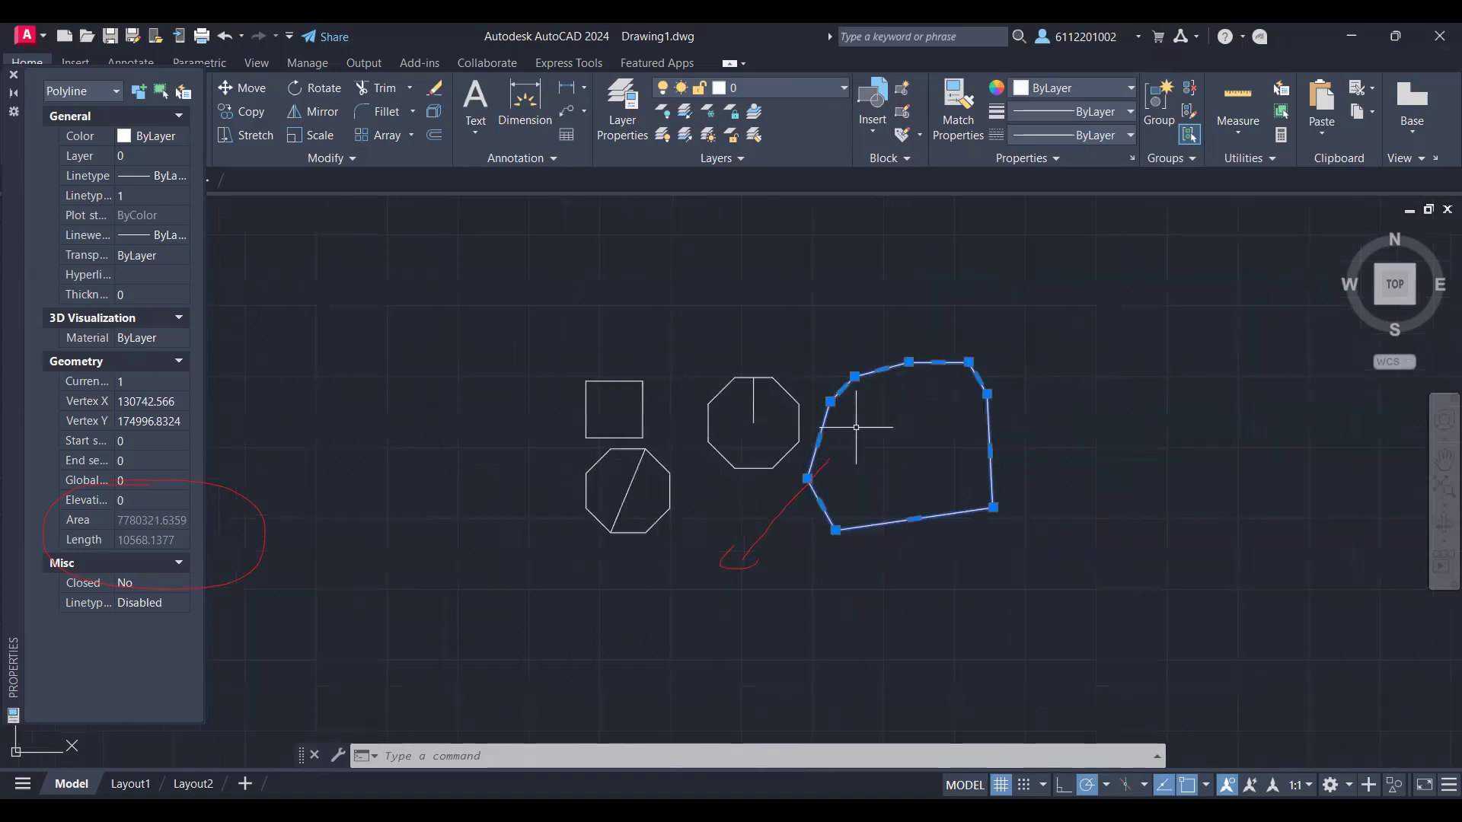
pyautogui.scroll(3, 855, 427)
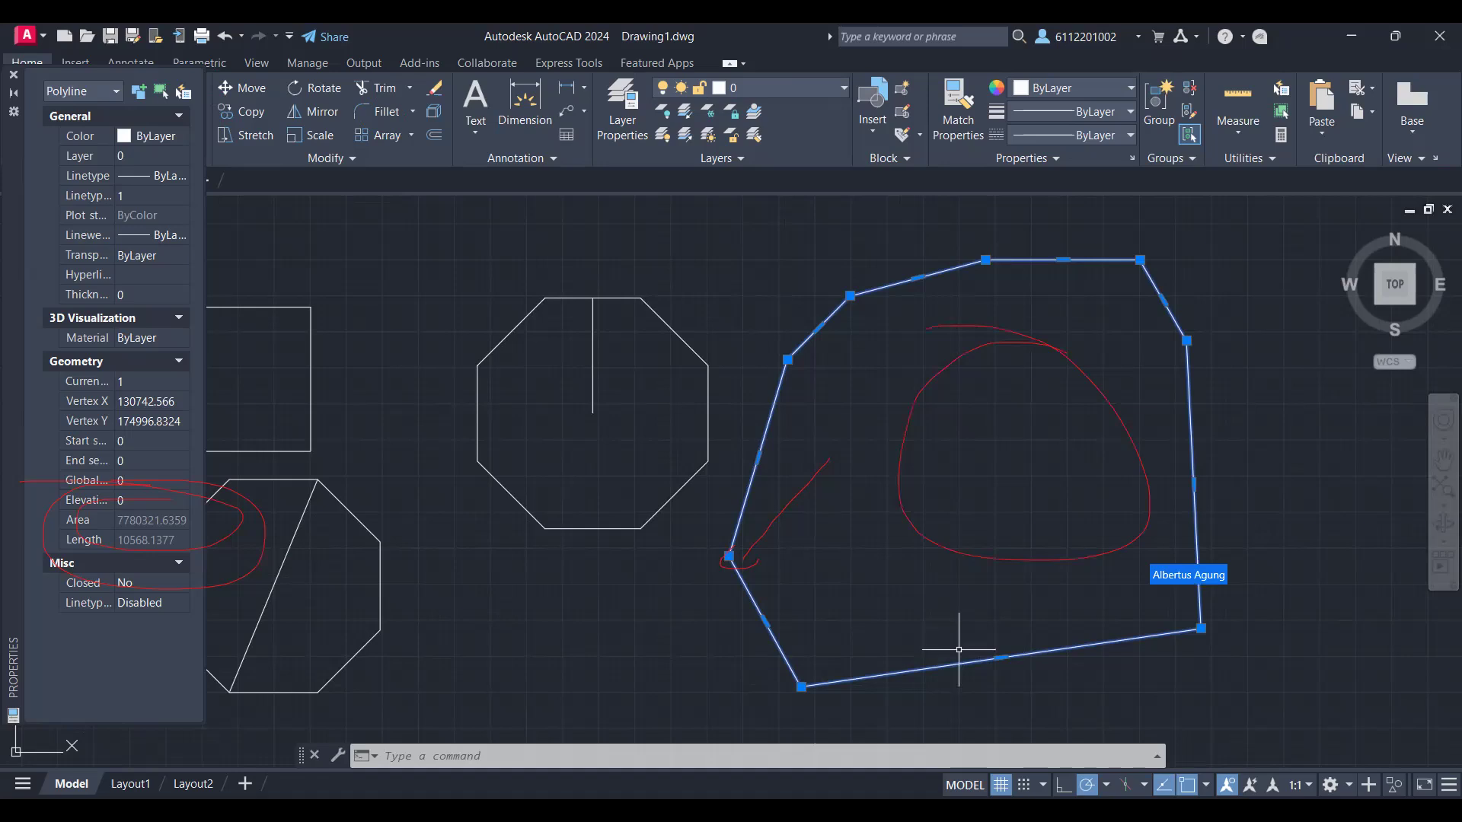
# Step: Examine the radius, circumference and area of the innermost circle in the large ring's outer rim
pyautogui.scroll(-10, 959, 649)
pyautogui.scroll(-4, 958, 650)
pyautogui.moveTo(483, 548)
pyautogui.mouseDown(button='middle')
pyautogui.moveTo(732, 374)
pyautogui.moveTo(880, 303)
pyautogui.moveTo(637, 115)
pyautogui.mouseUp(button='middle')
pyautogui.moveTo(1189, 590); pyautogui.dragTo(1093, 435, button='middle')
pyautogui.scroll(2, 1044, 483)
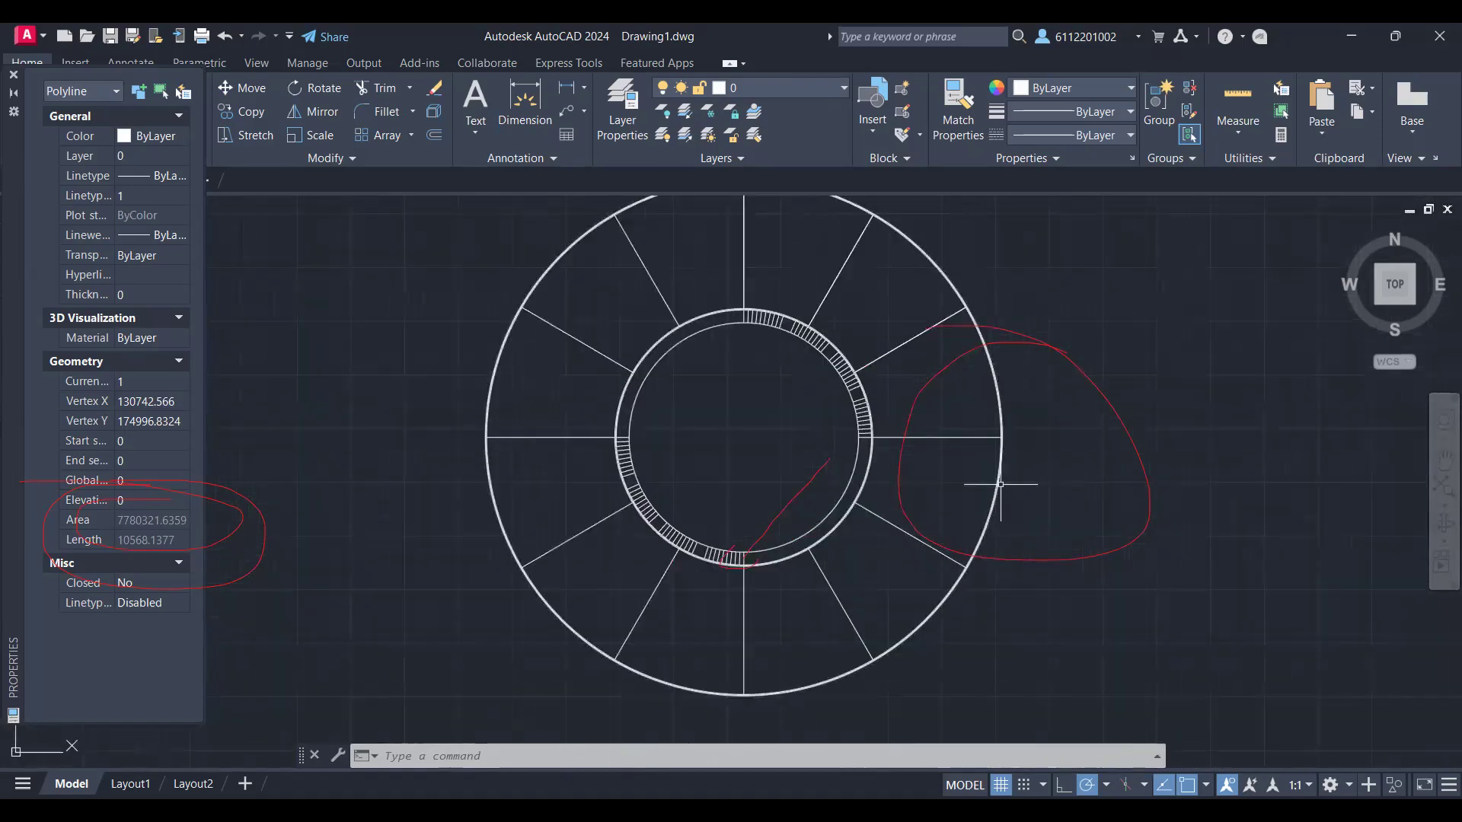
pyautogui.click(1003, 484)
pyautogui.scroll(4, 989, 485)
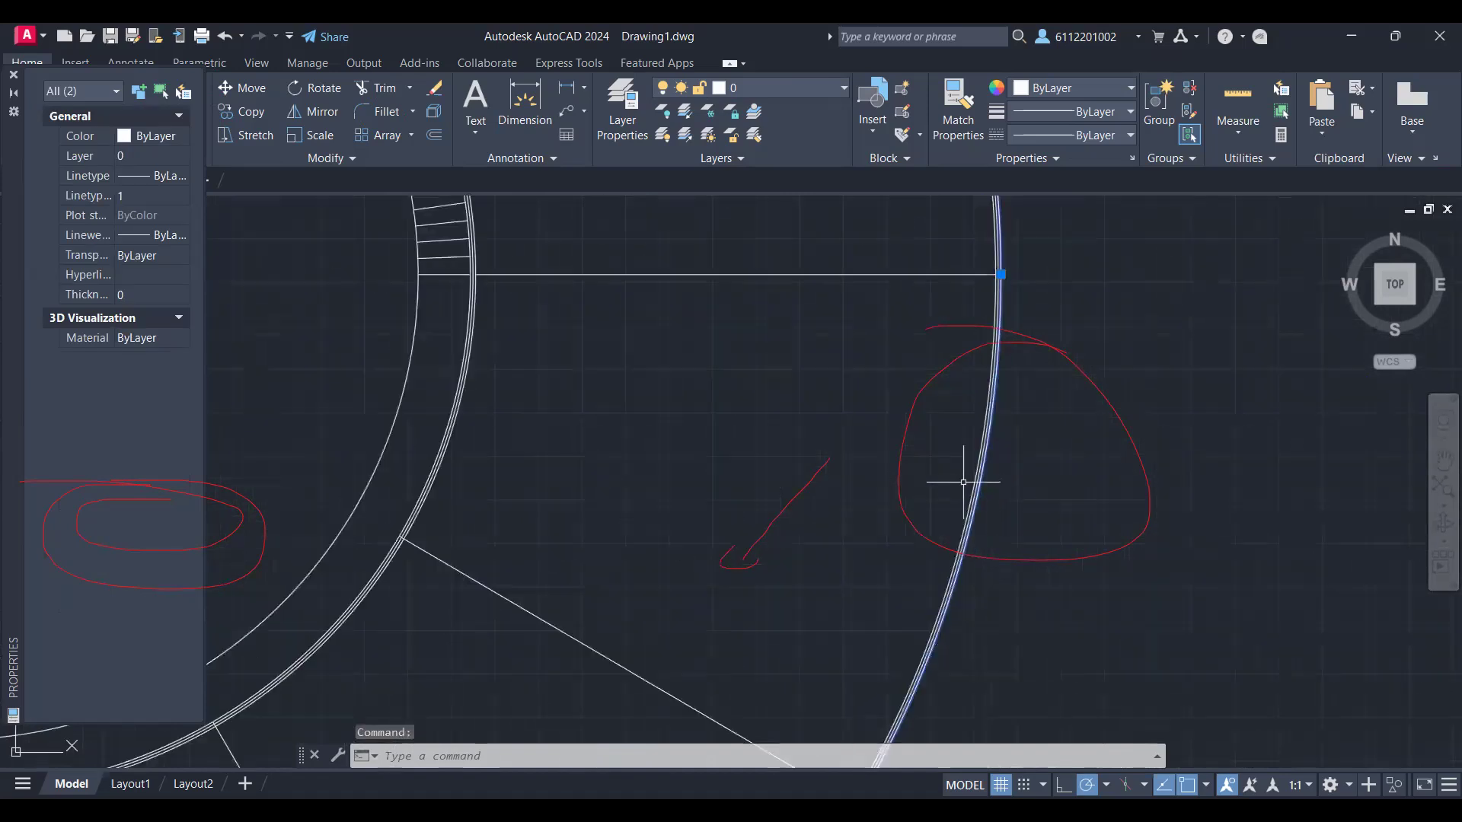
pyautogui.click(977, 475)
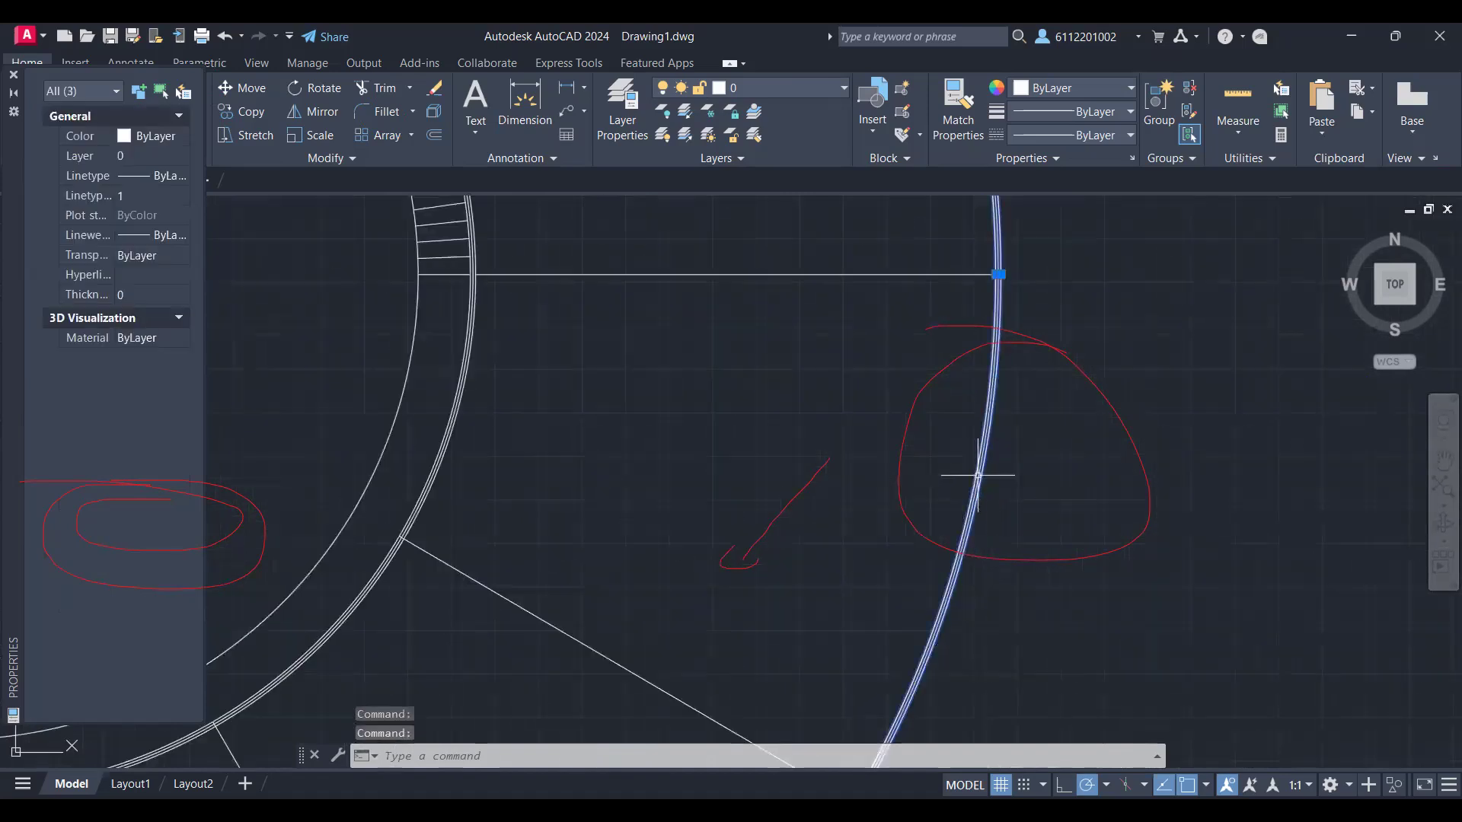
pyautogui.press('Escape')
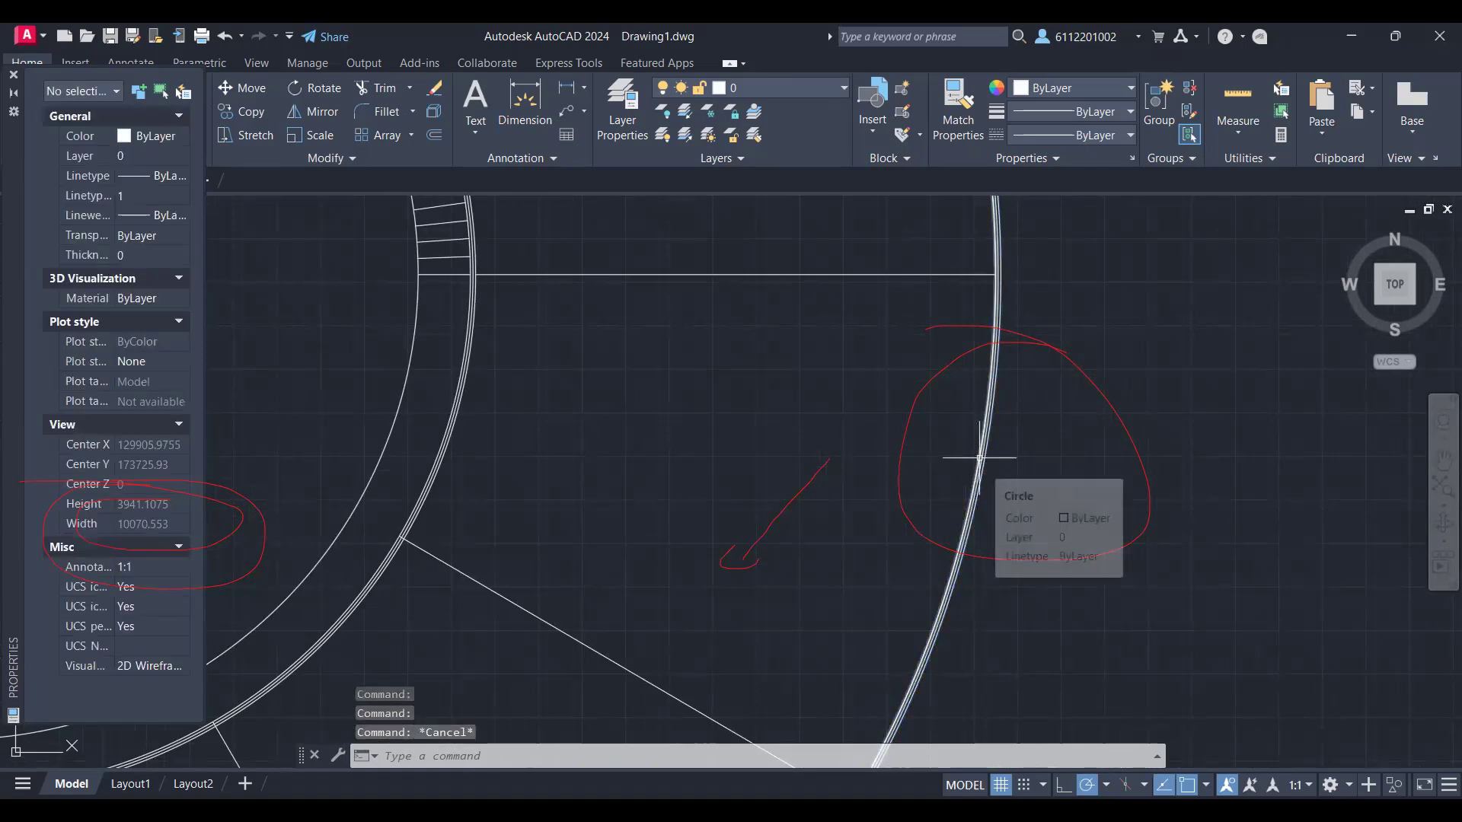
pyautogui.click(979, 458)
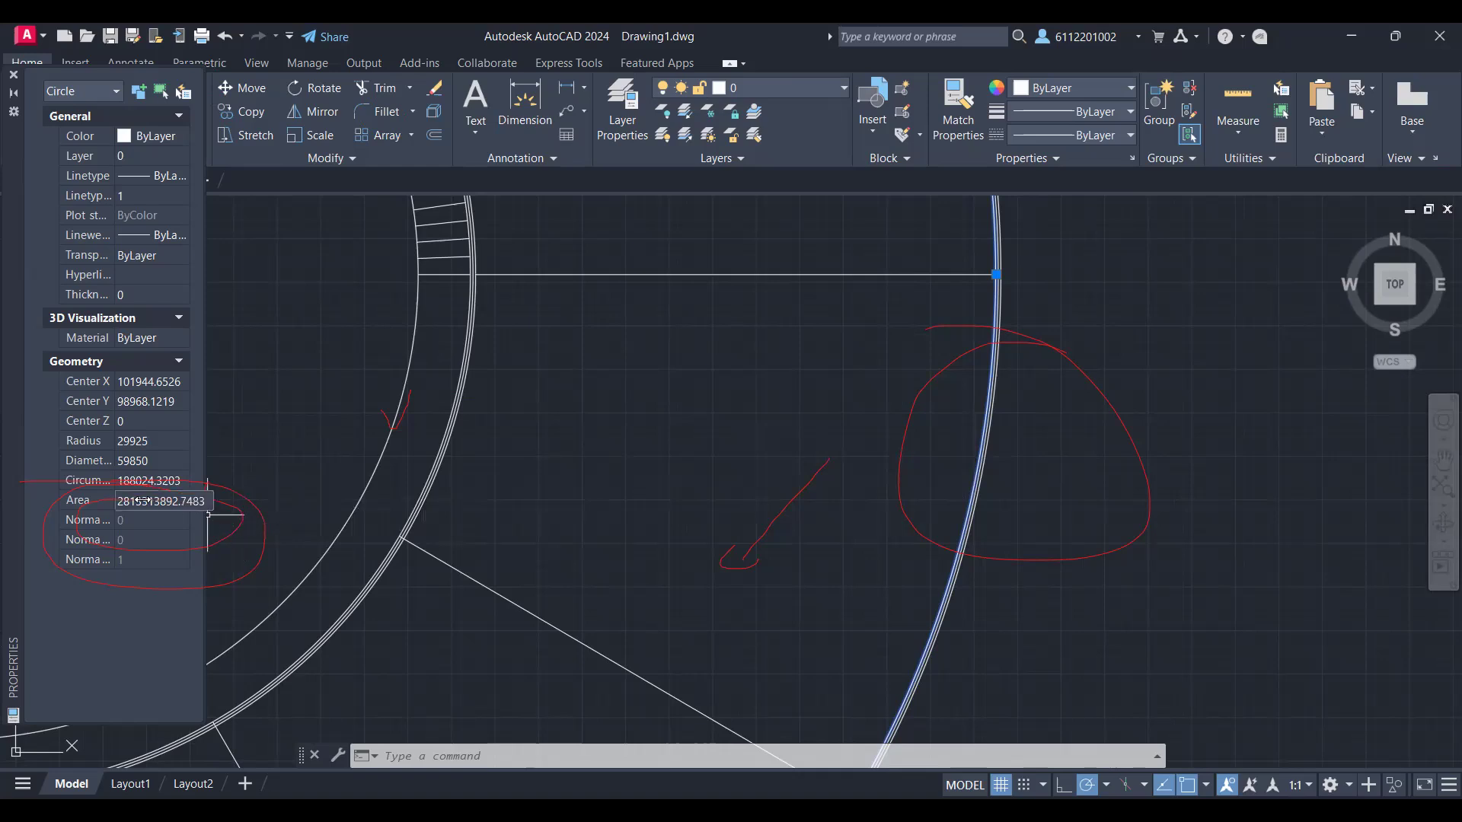
pyautogui.press('Escape')
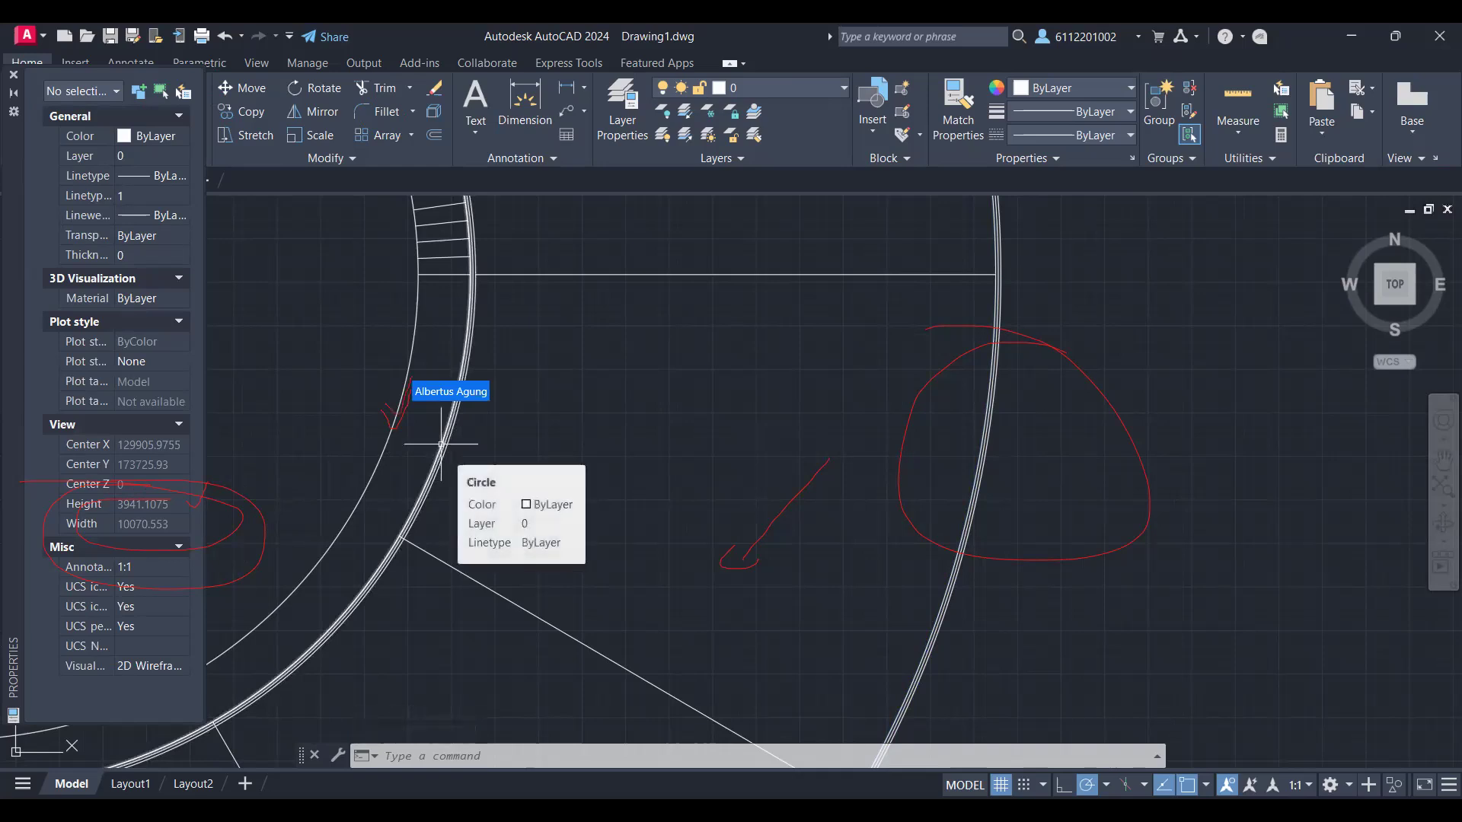
# Step: Examine the radius, diameter, circumference and area of the large ring's inner circle, inside the hatched band
pyautogui.click(390, 427)
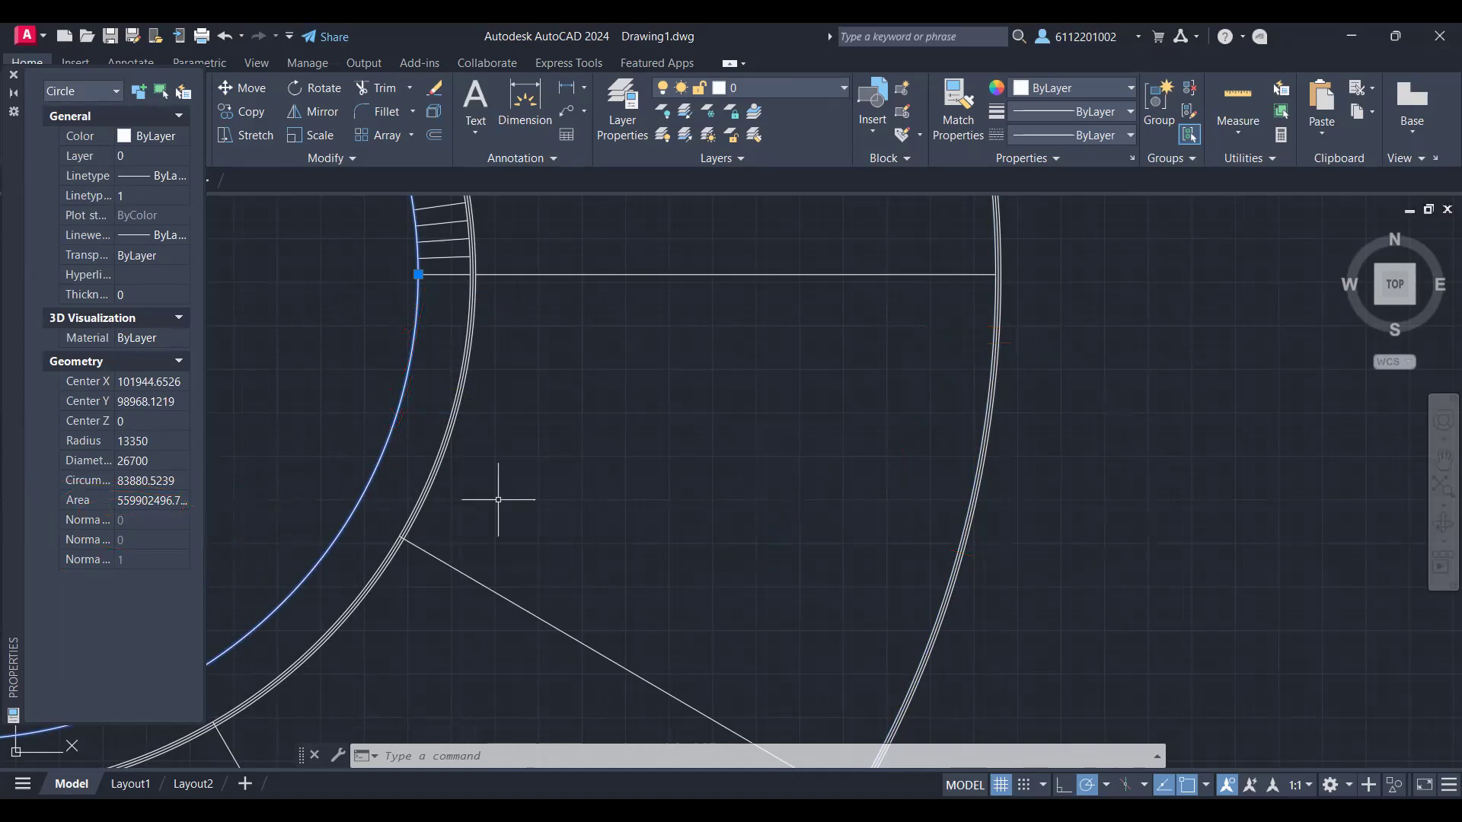
pyautogui.scroll(-5, 494, 503)
pyautogui.moveTo(421, 470); pyautogui.dragTo(729, 485, button='middle')
pyautogui.scroll(4, 731, 483)
pyautogui.scroll(-2, 731, 484)
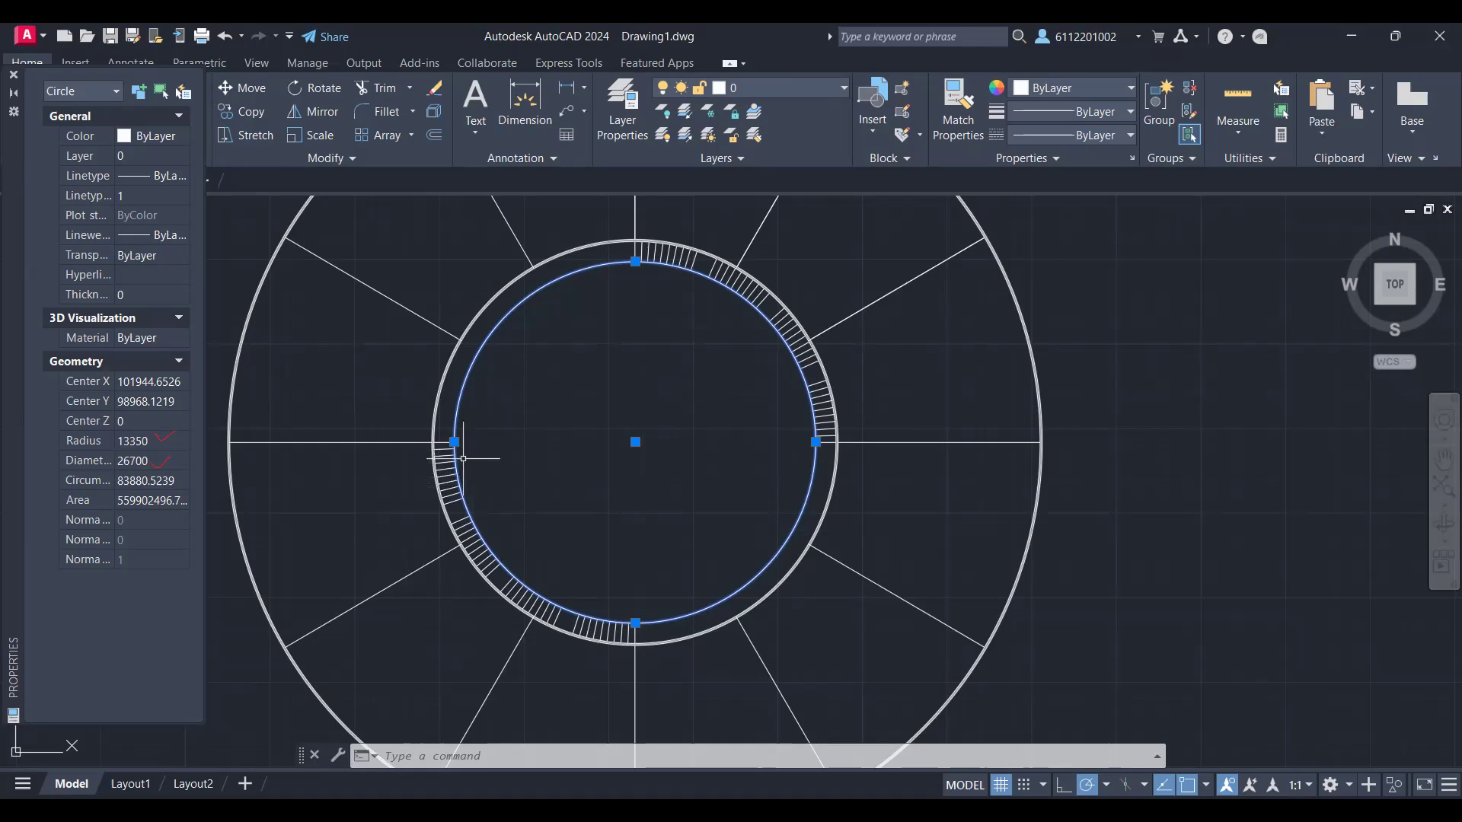
pyautogui.press('Escape')
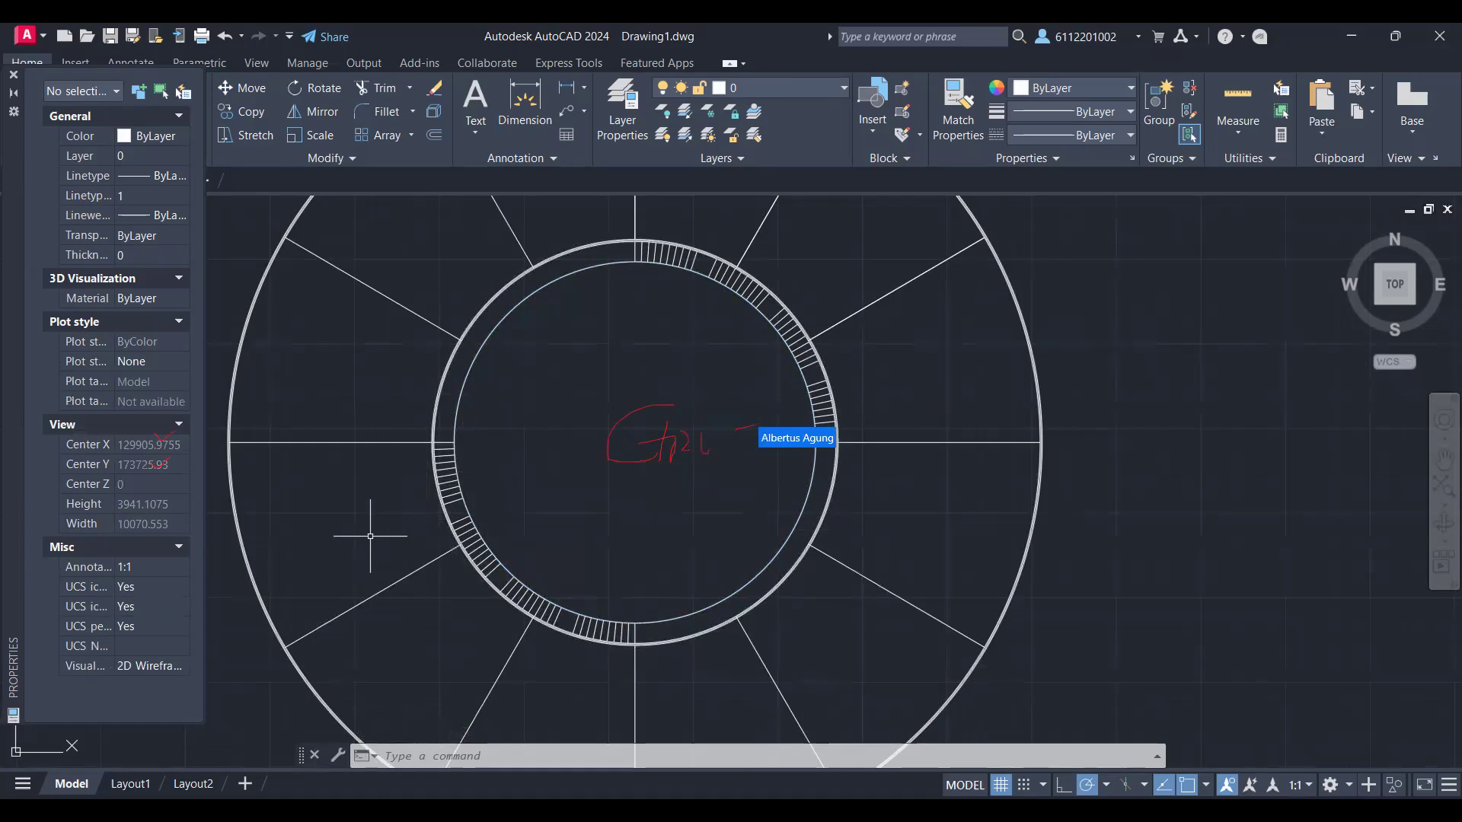
# Step: Open DesignCenter and browse from the Sample folder into en-us and its DesignCenter folder
pyautogui.hotkey('ctrl', '2')
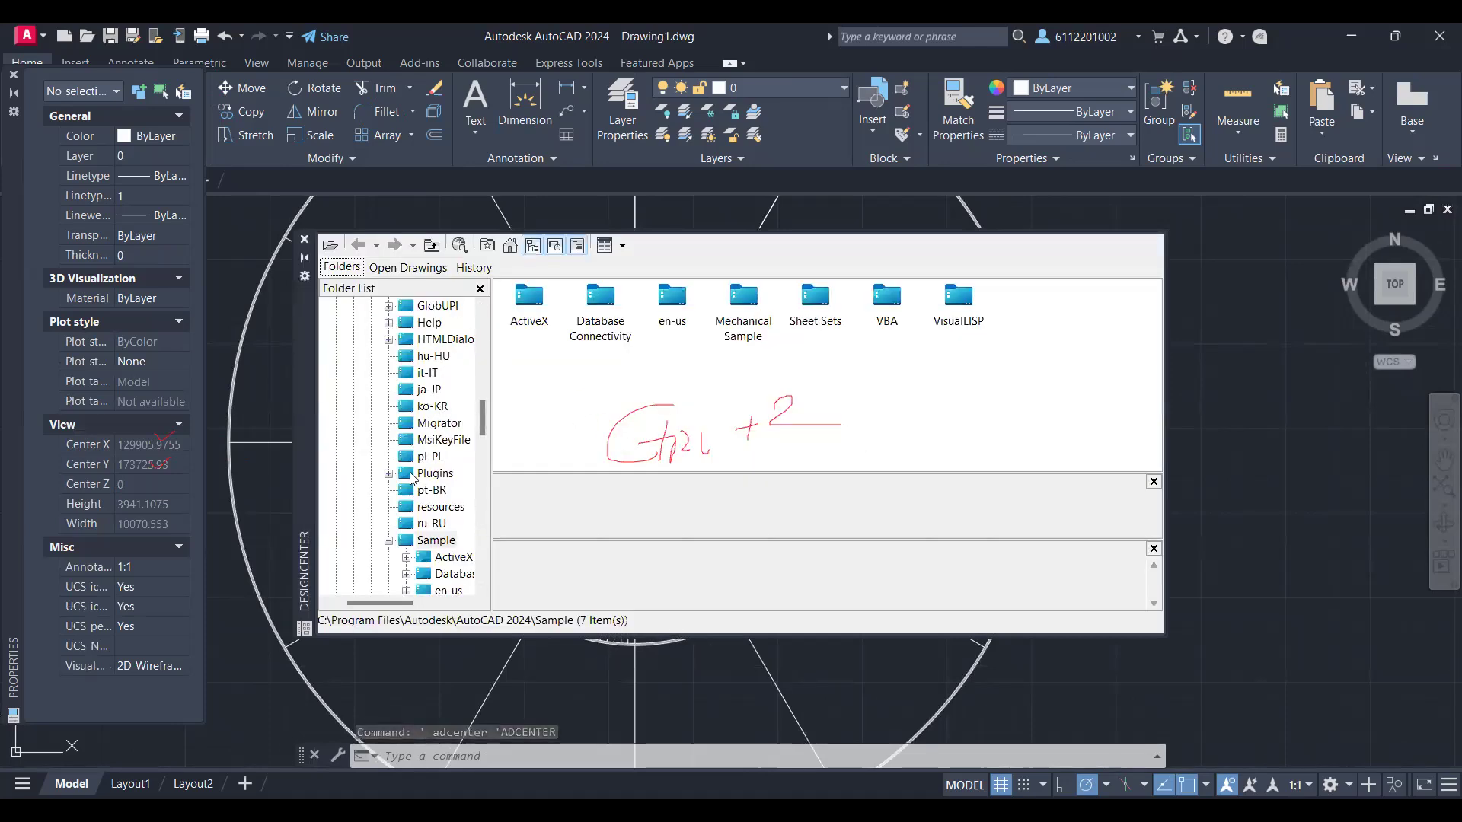
pyautogui.scroll(-4, 420, 487)
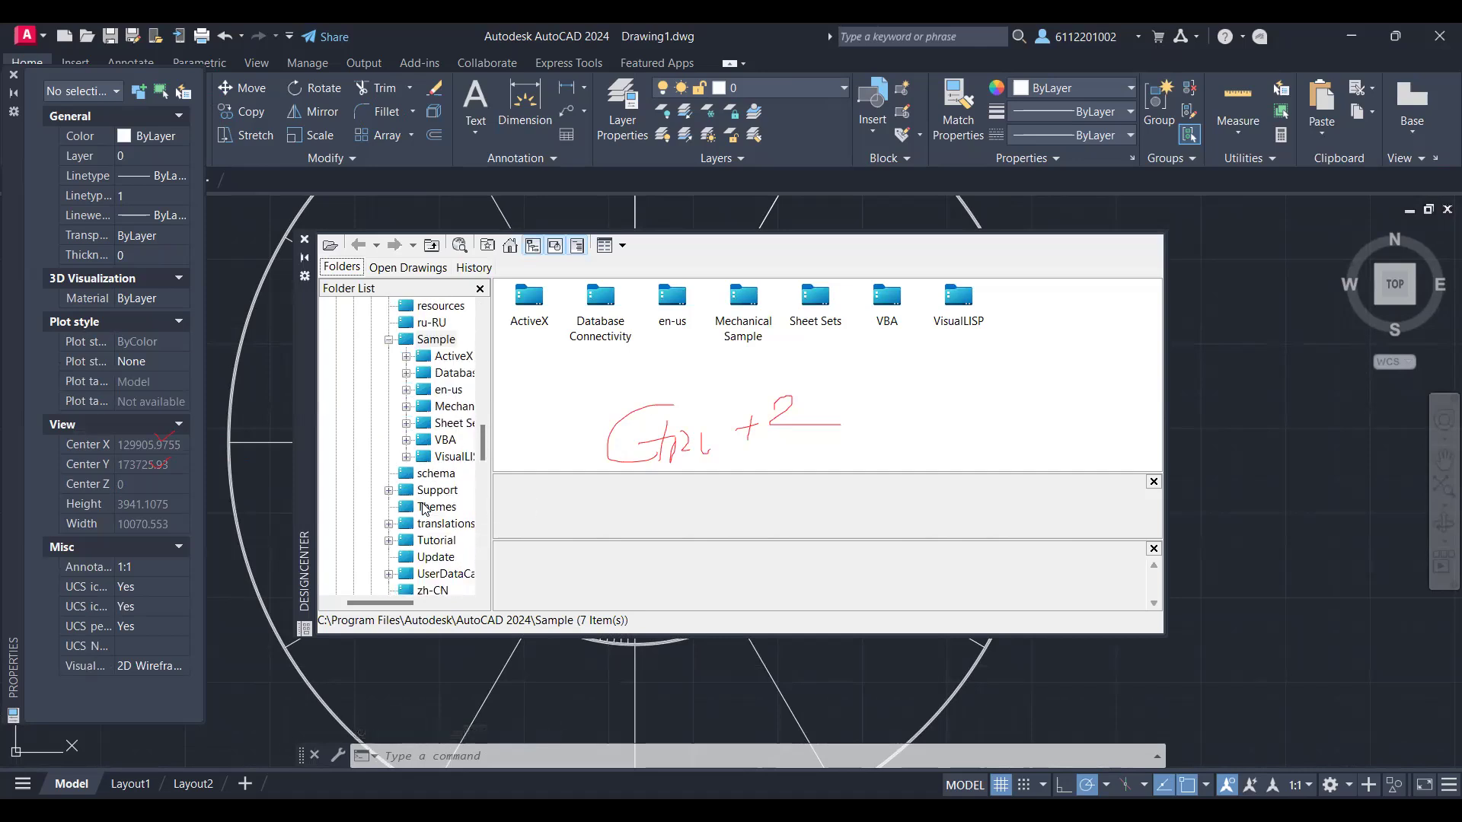
pyautogui.scroll(-4, 424, 508)
pyautogui.scroll(2, 420, 520)
pyautogui.scroll(3, 420, 520)
pyautogui.click(673, 301)
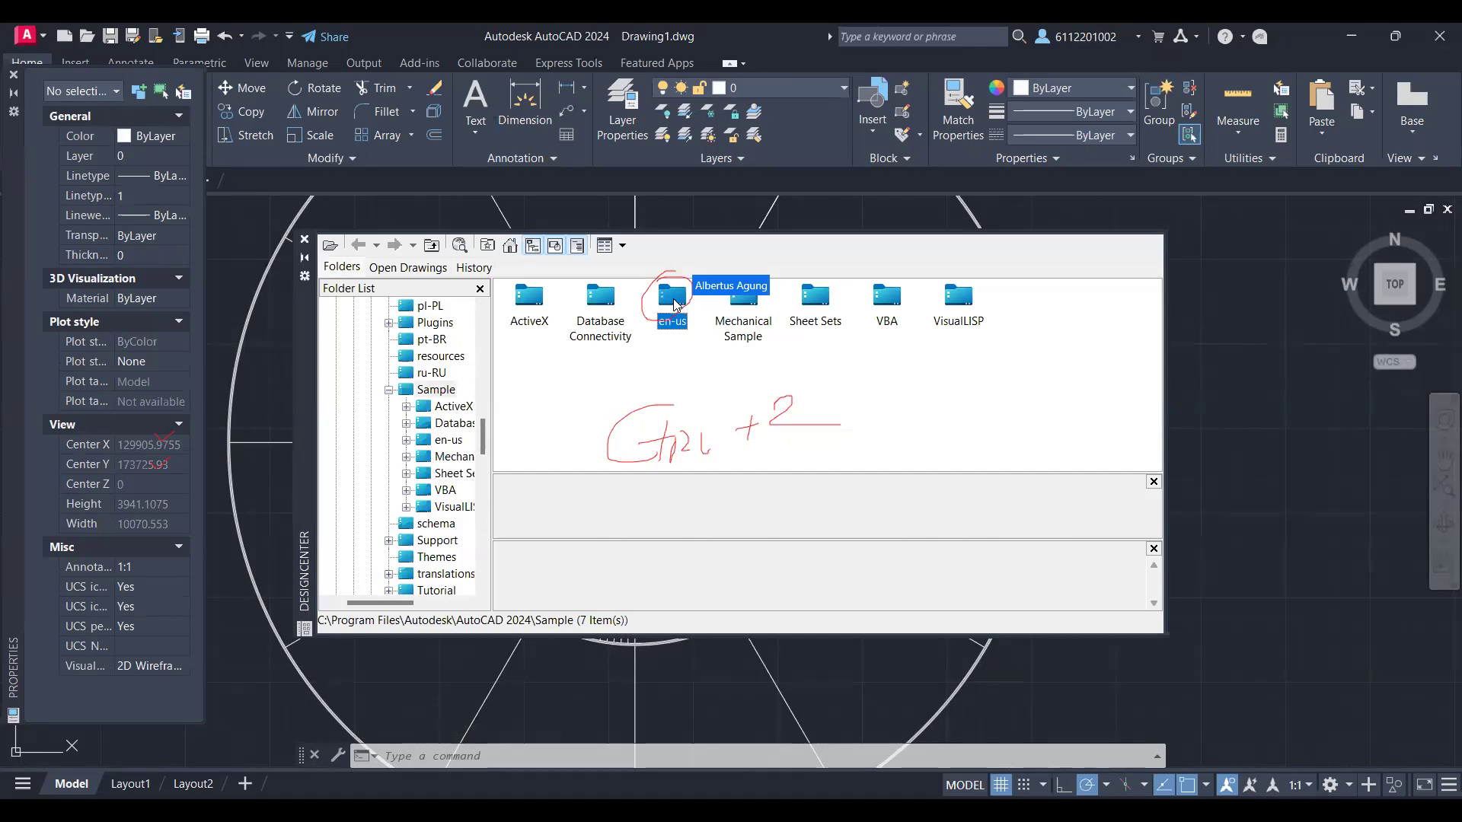
pyautogui.doubleClick(673, 299)
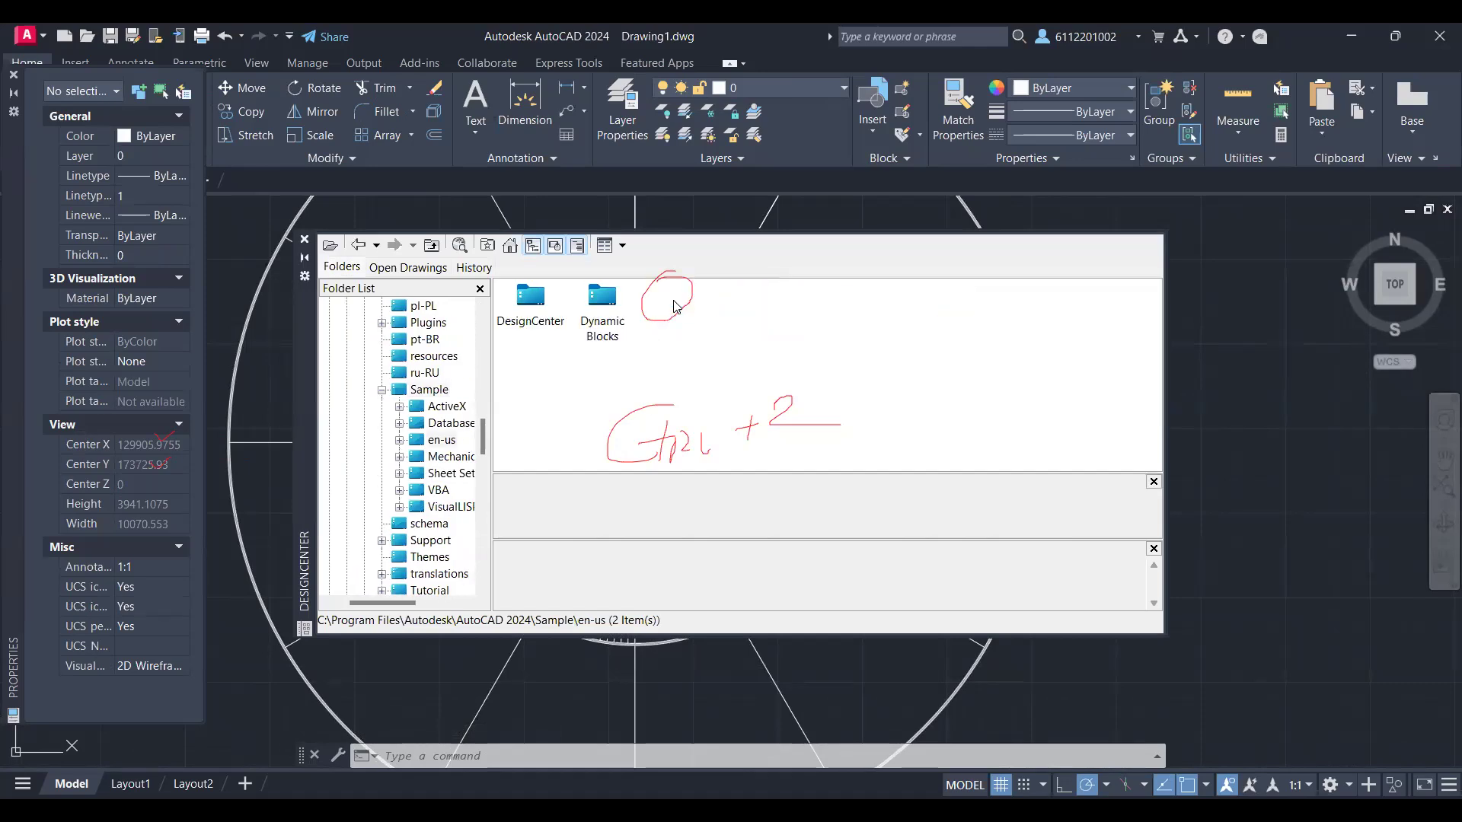
pyautogui.click(530, 300)
pyautogui.doubleClick(531, 301)
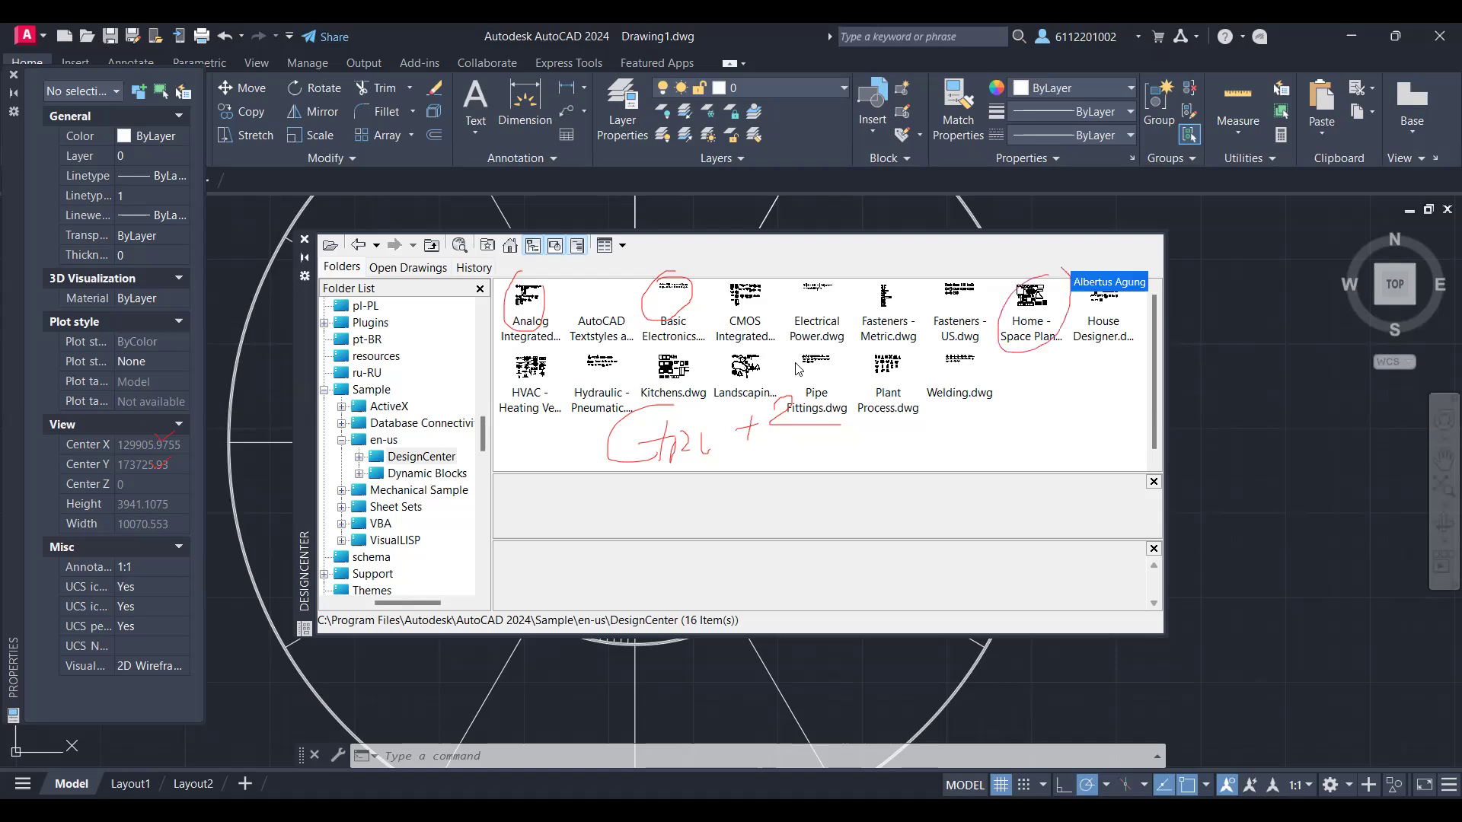
# Step: Insert the Chair - Rocking, Sofa - Roundback 7 ft. and Desk - 30 x 60 in. blocks from Home - Space Planner.dwg beside the large ring
pyautogui.doubleClick(1027, 304)
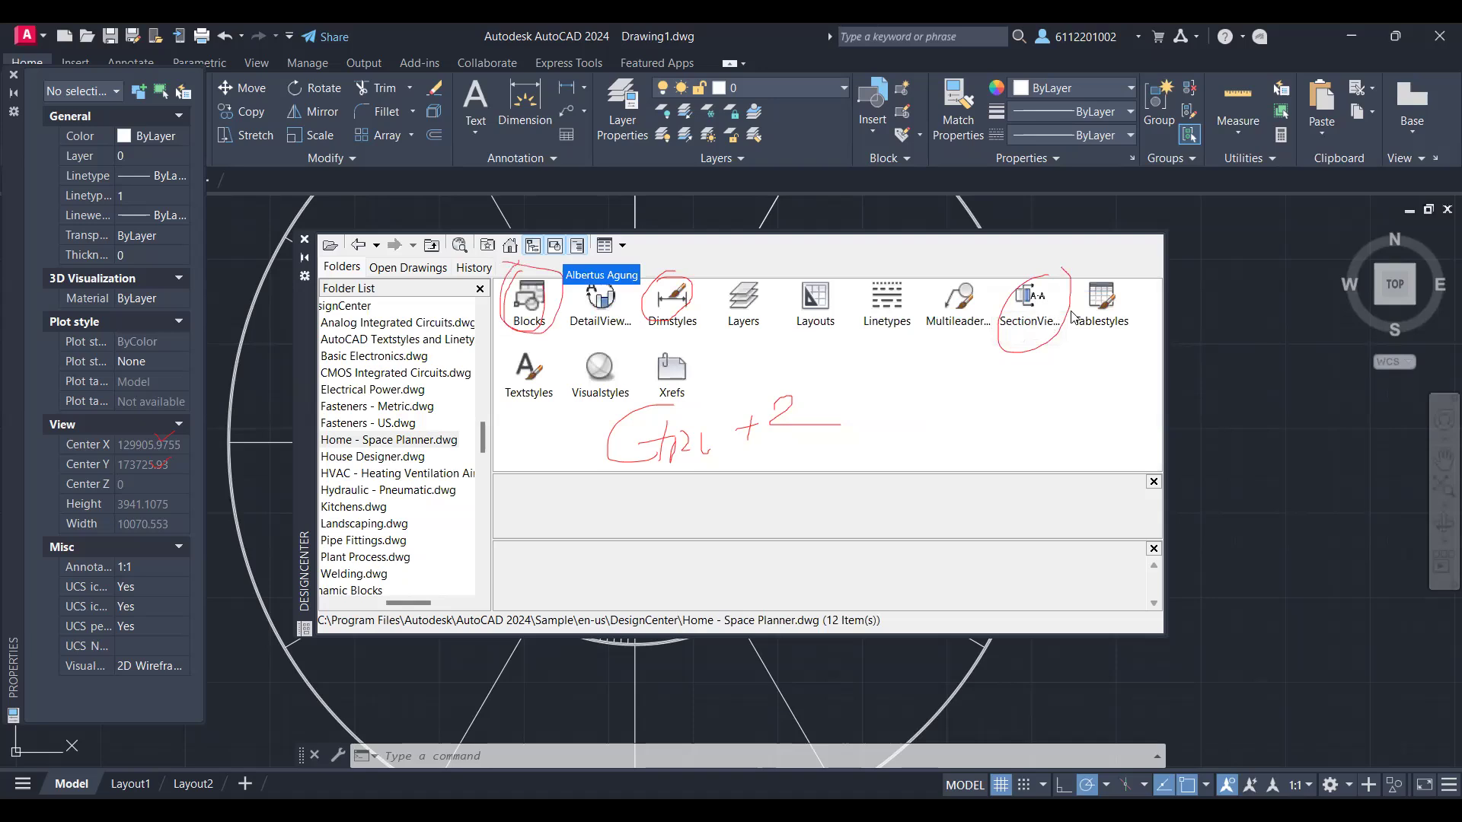
pyautogui.doubleClick(530, 305)
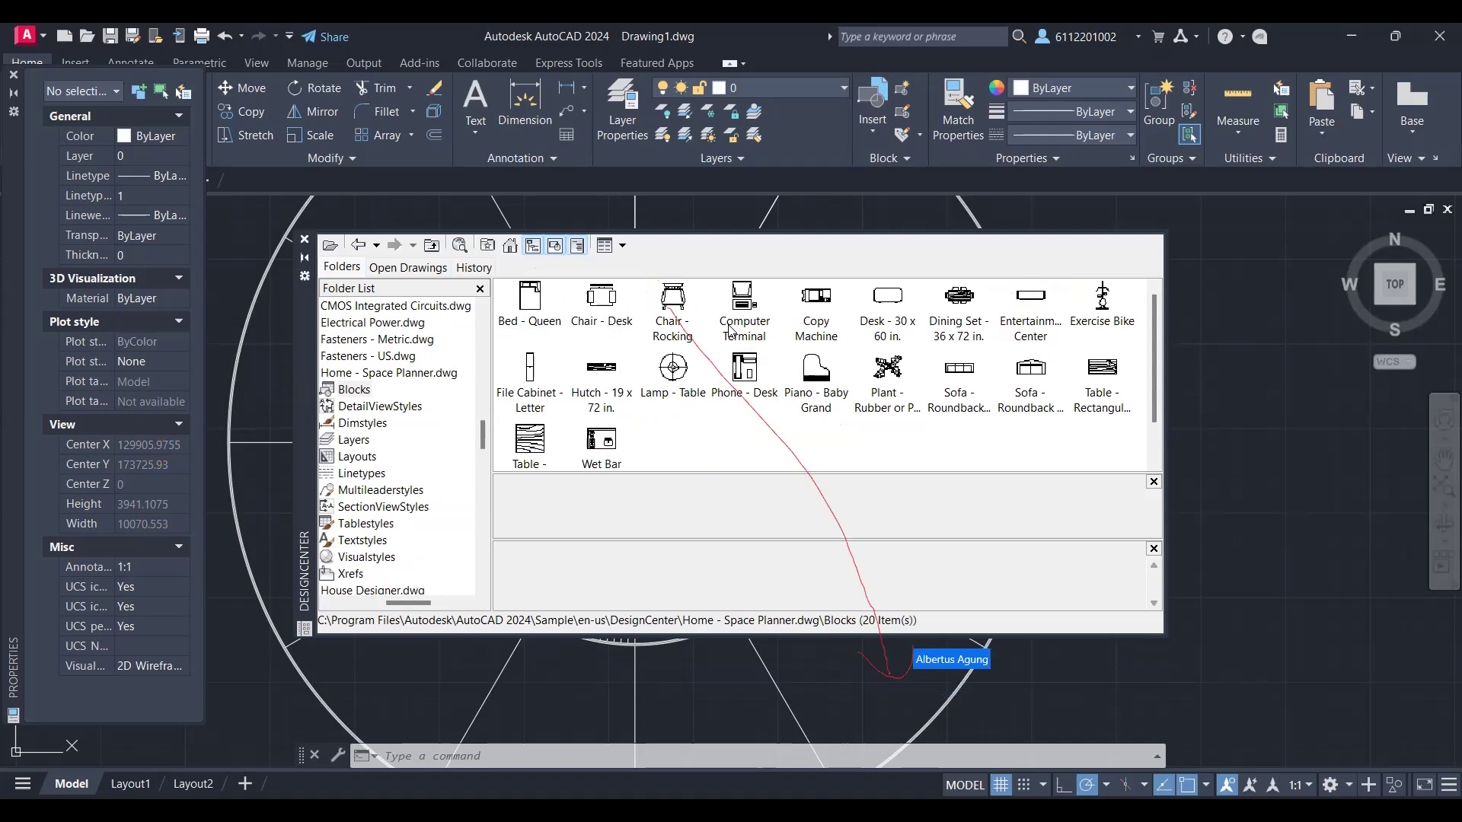
pyautogui.click(682, 298)
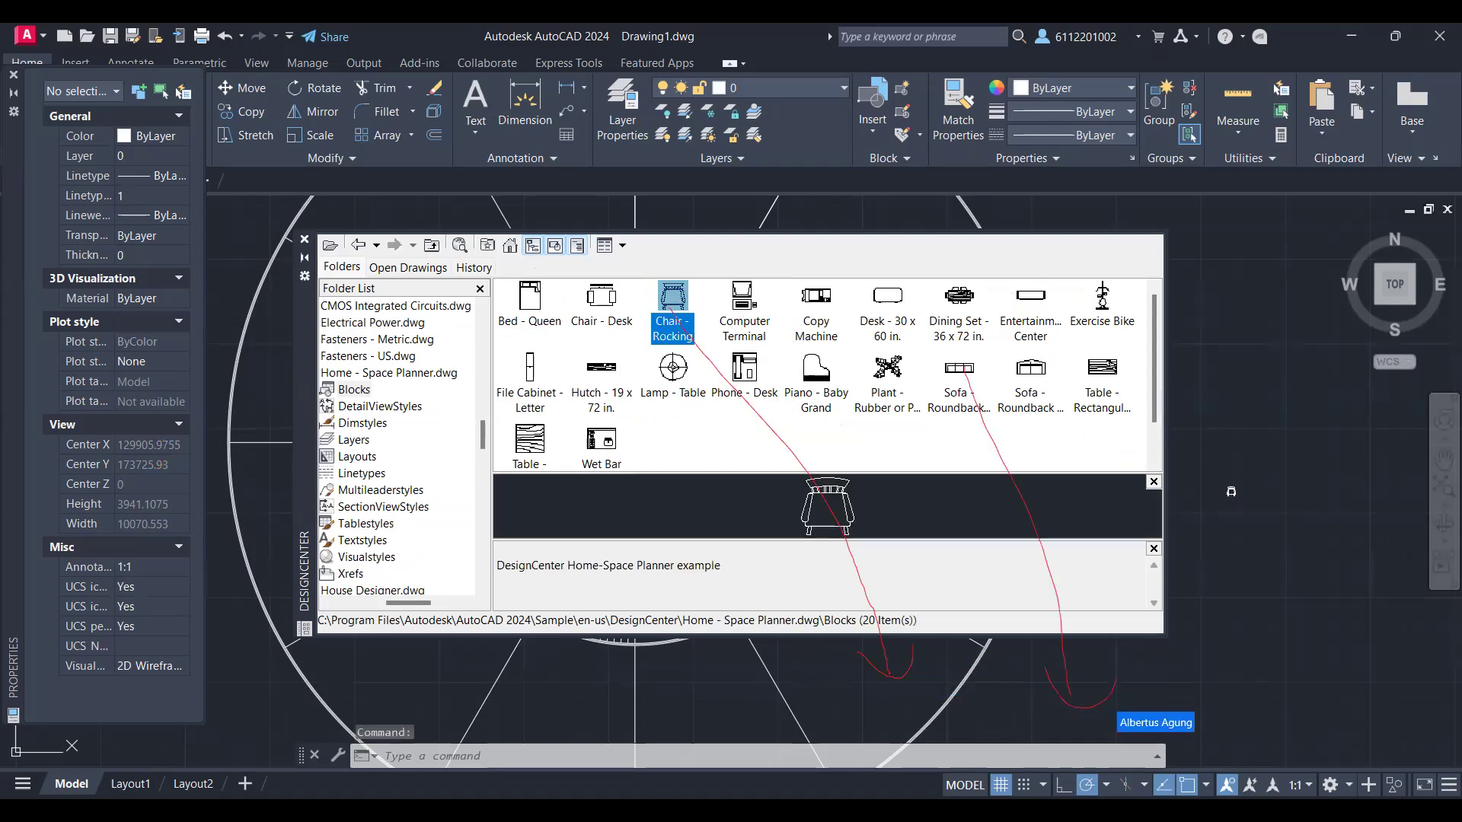
pyautogui.moveTo(1201, 455)
pyautogui.mouseDown()
pyautogui.moveTo(1275, 525)
pyautogui.moveTo(1203, 475)
pyautogui.mouseUp()
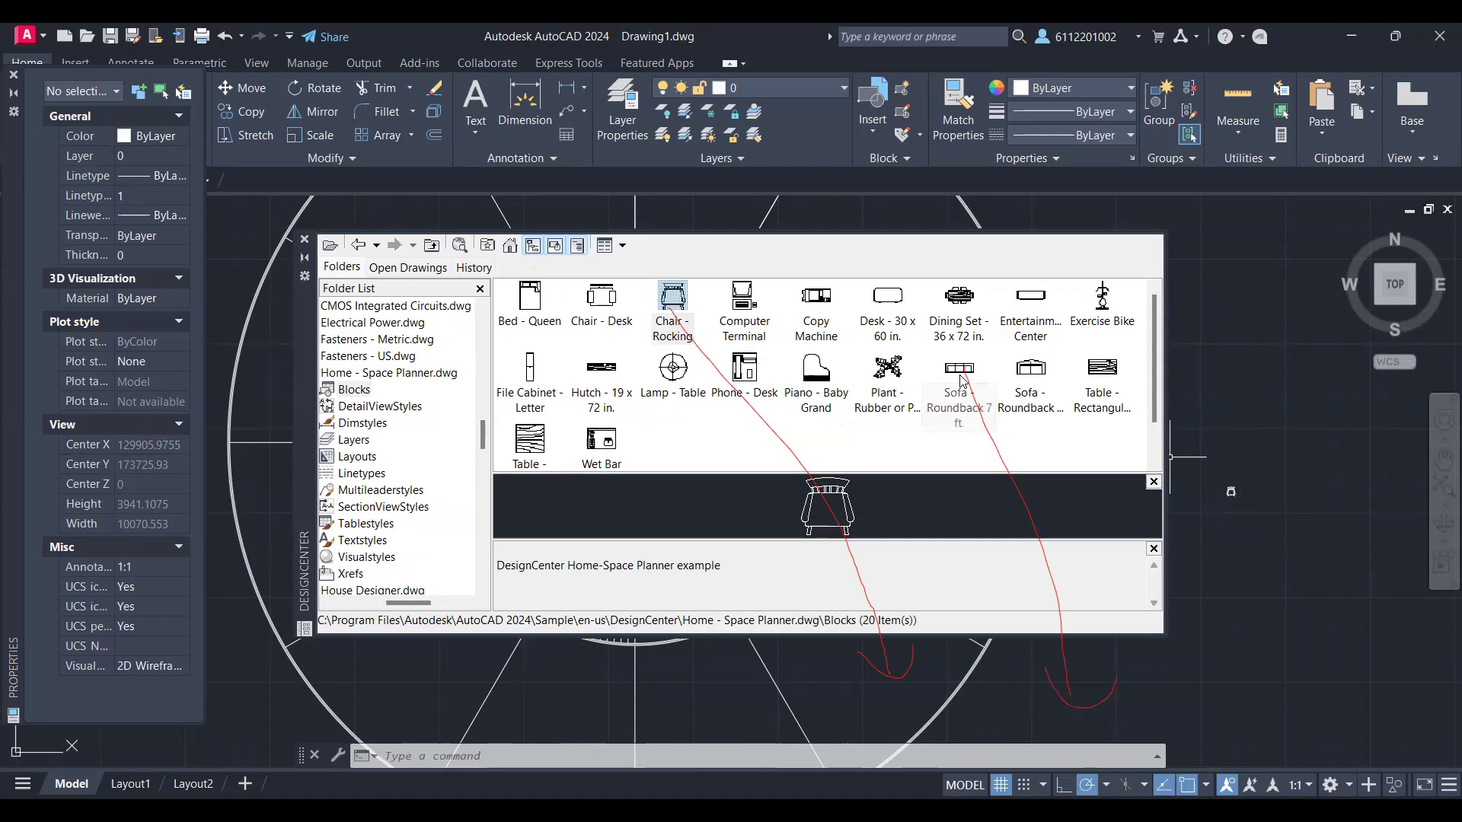
pyautogui.moveTo(961, 380); pyautogui.dragTo(1213, 421)
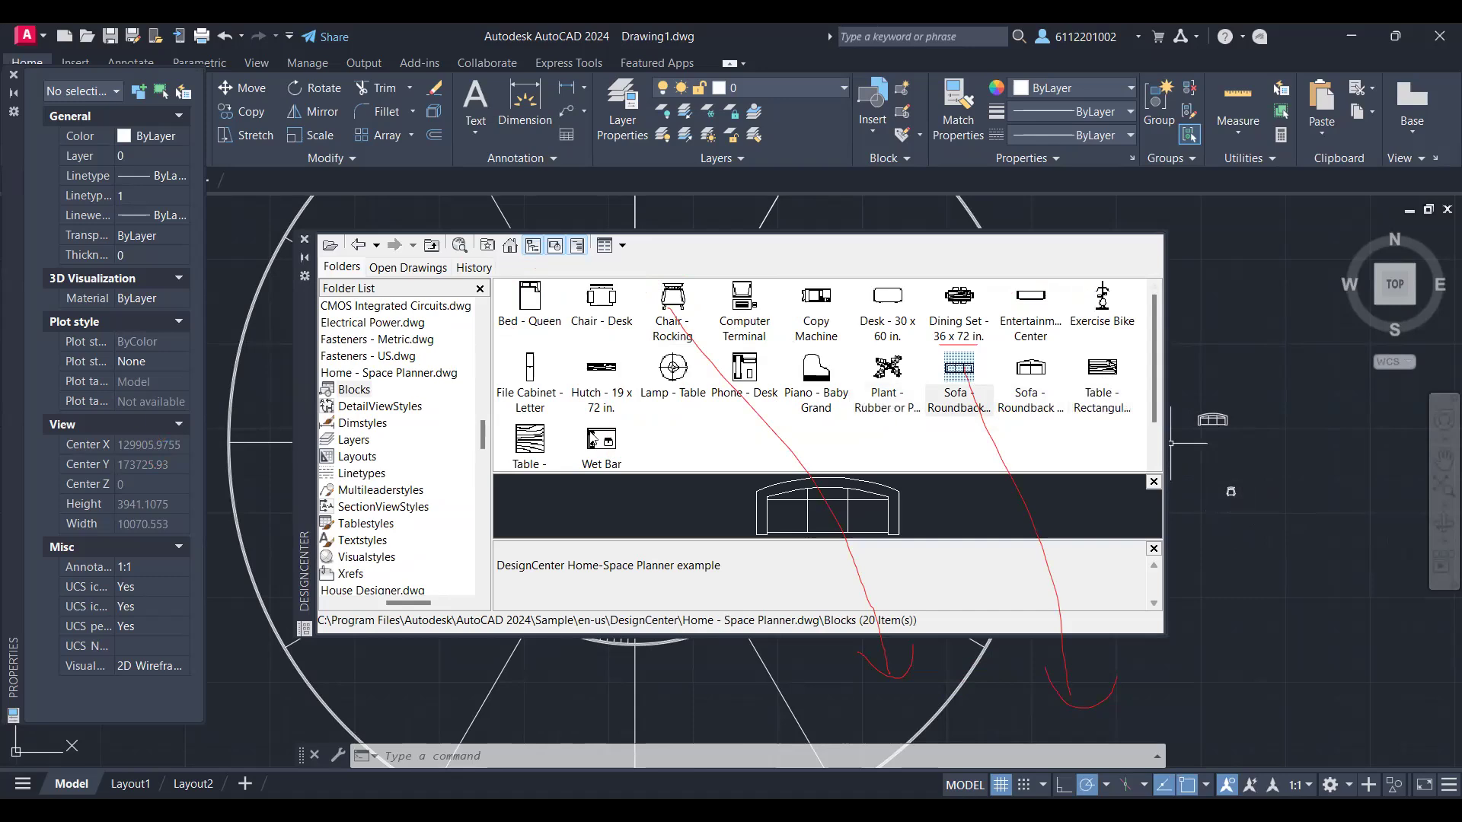
pyautogui.moveTo(887, 299)
pyautogui.mouseDown()
pyautogui.moveTo(1242, 487)
pyautogui.moveTo(1254, 509)
pyautogui.mouseUp()
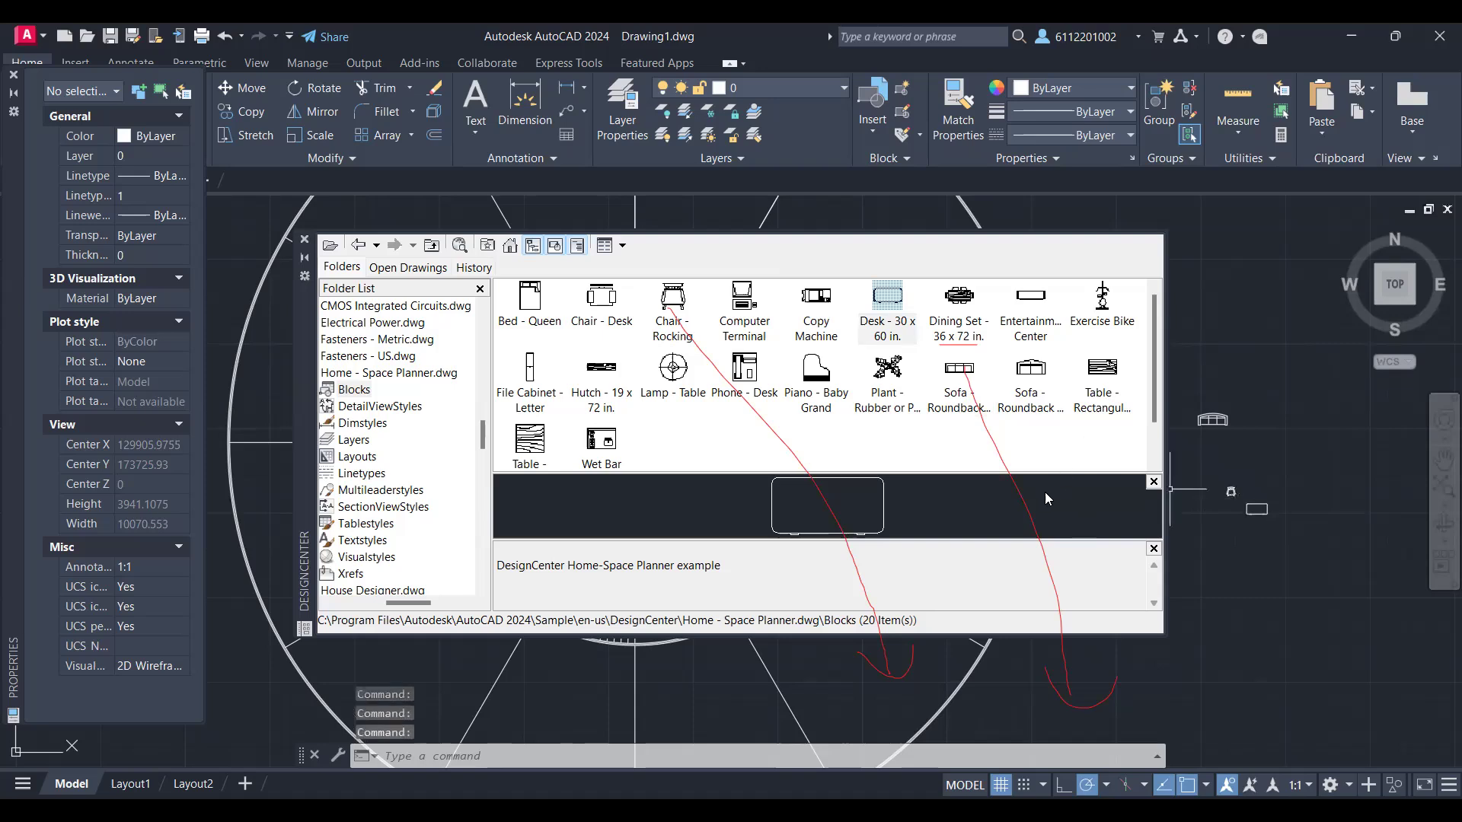
# Step: Look through the remaining Home - Space Planner blocks and display the contents of House Designer.dwg
pyautogui.scroll(-1, 1038, 424)
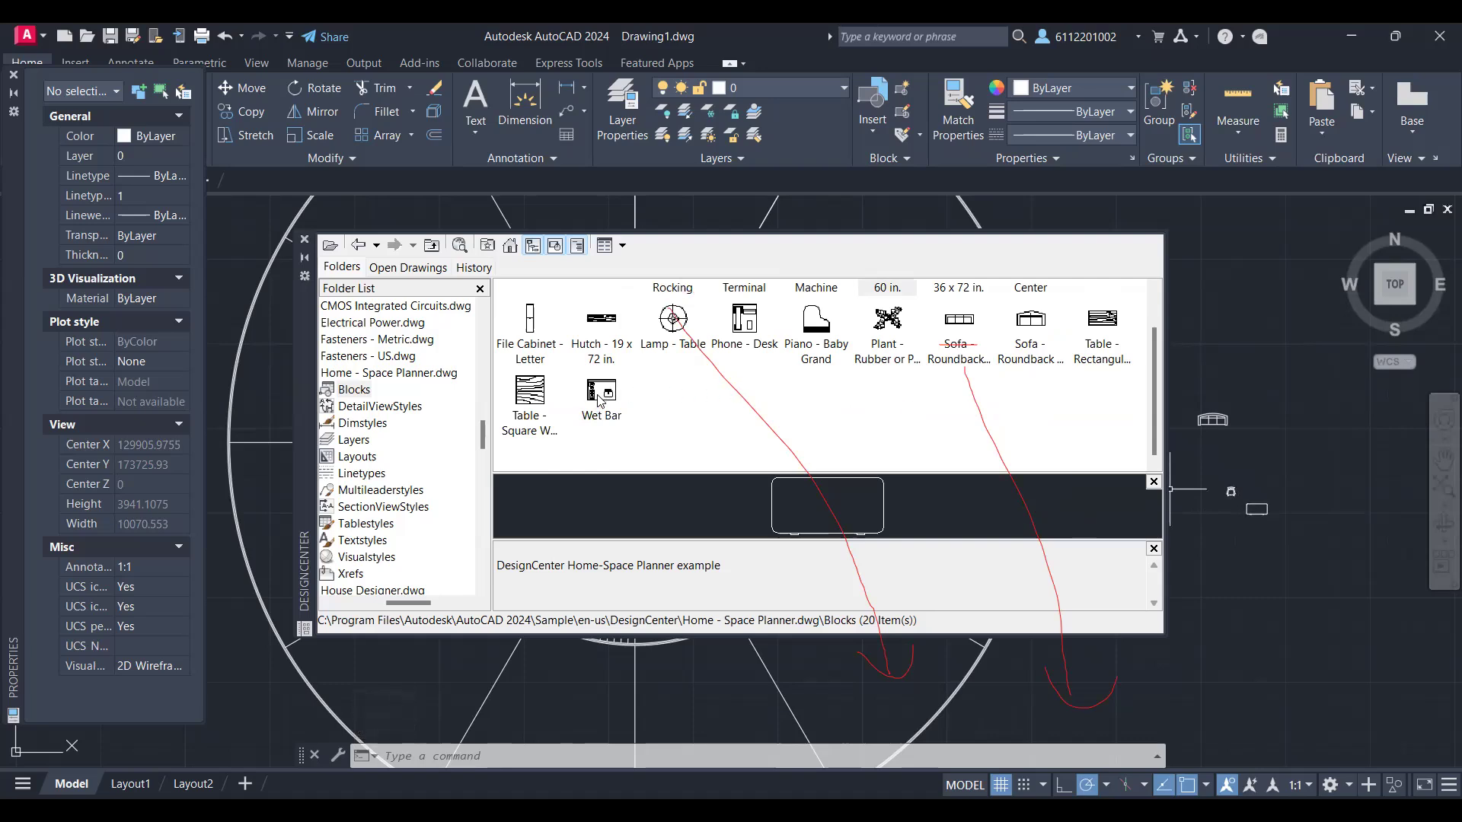
pyautogui.scroll(1, 1046, 455)
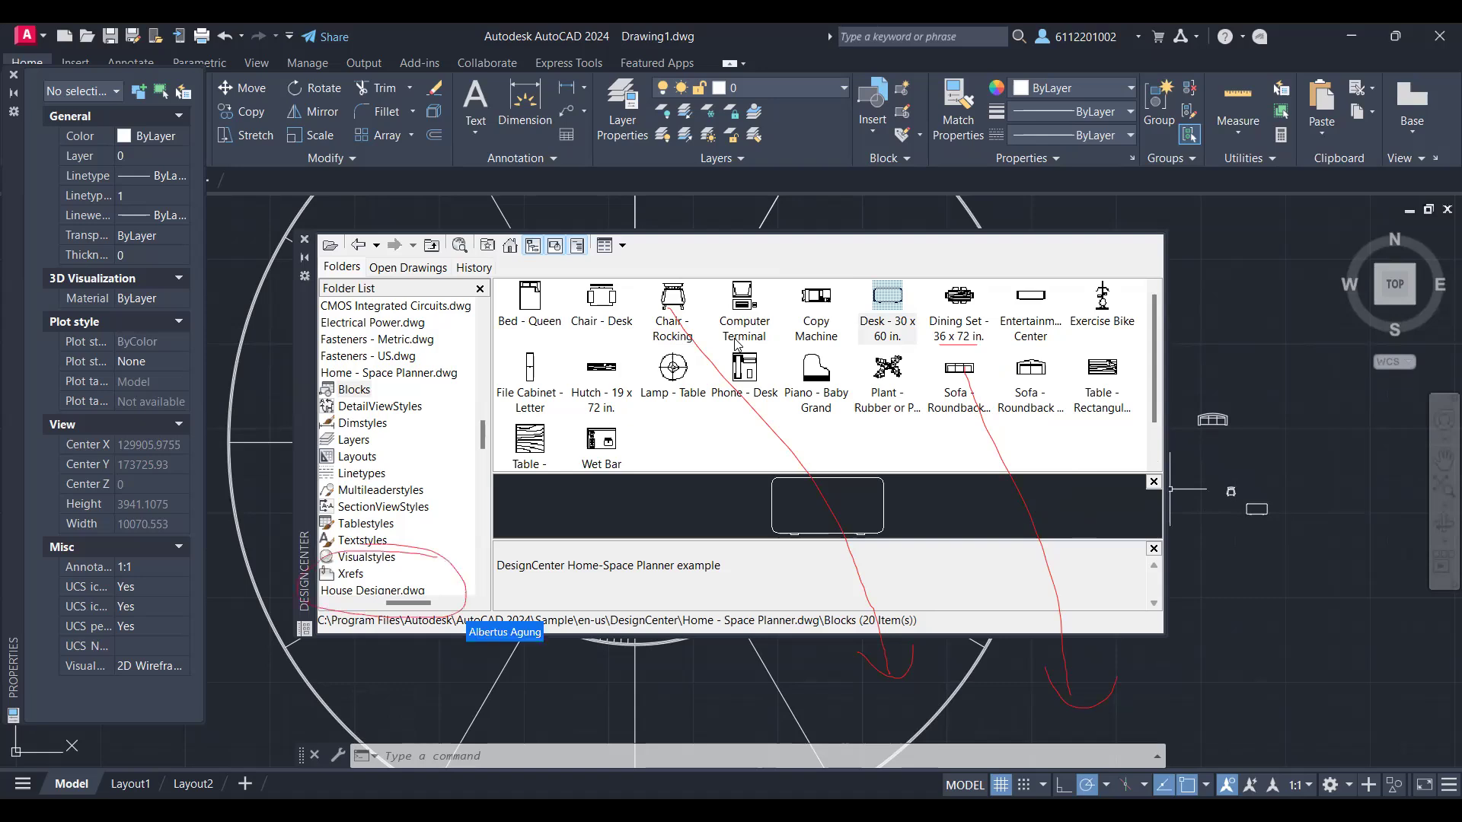
pyautogui.click(396, 591)
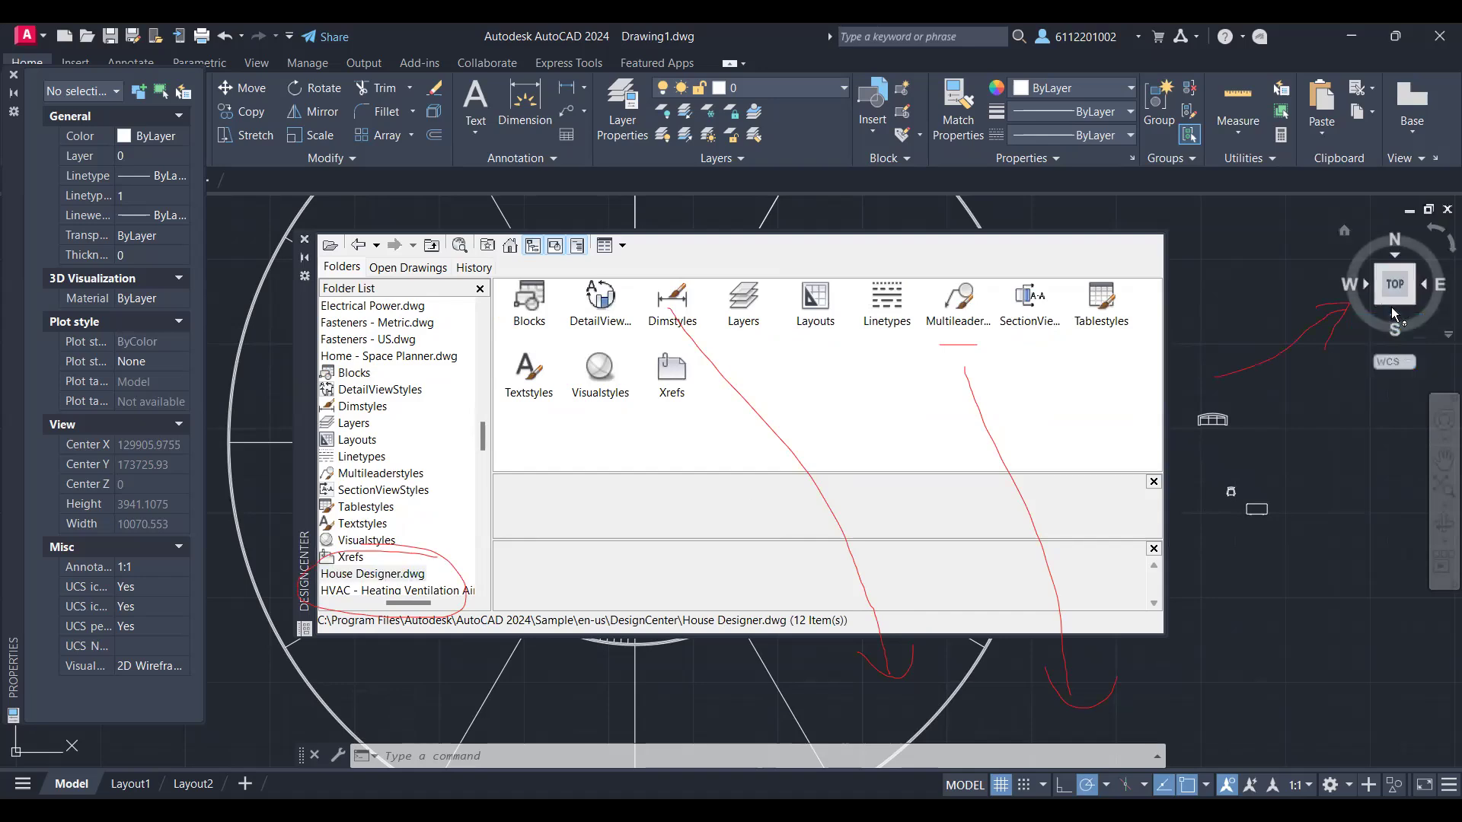
# Step: Close DesignCenter and inspect the inserted furniture blocks from tilted front angles, ending in the top view
pyautogui.click(1399, 266)
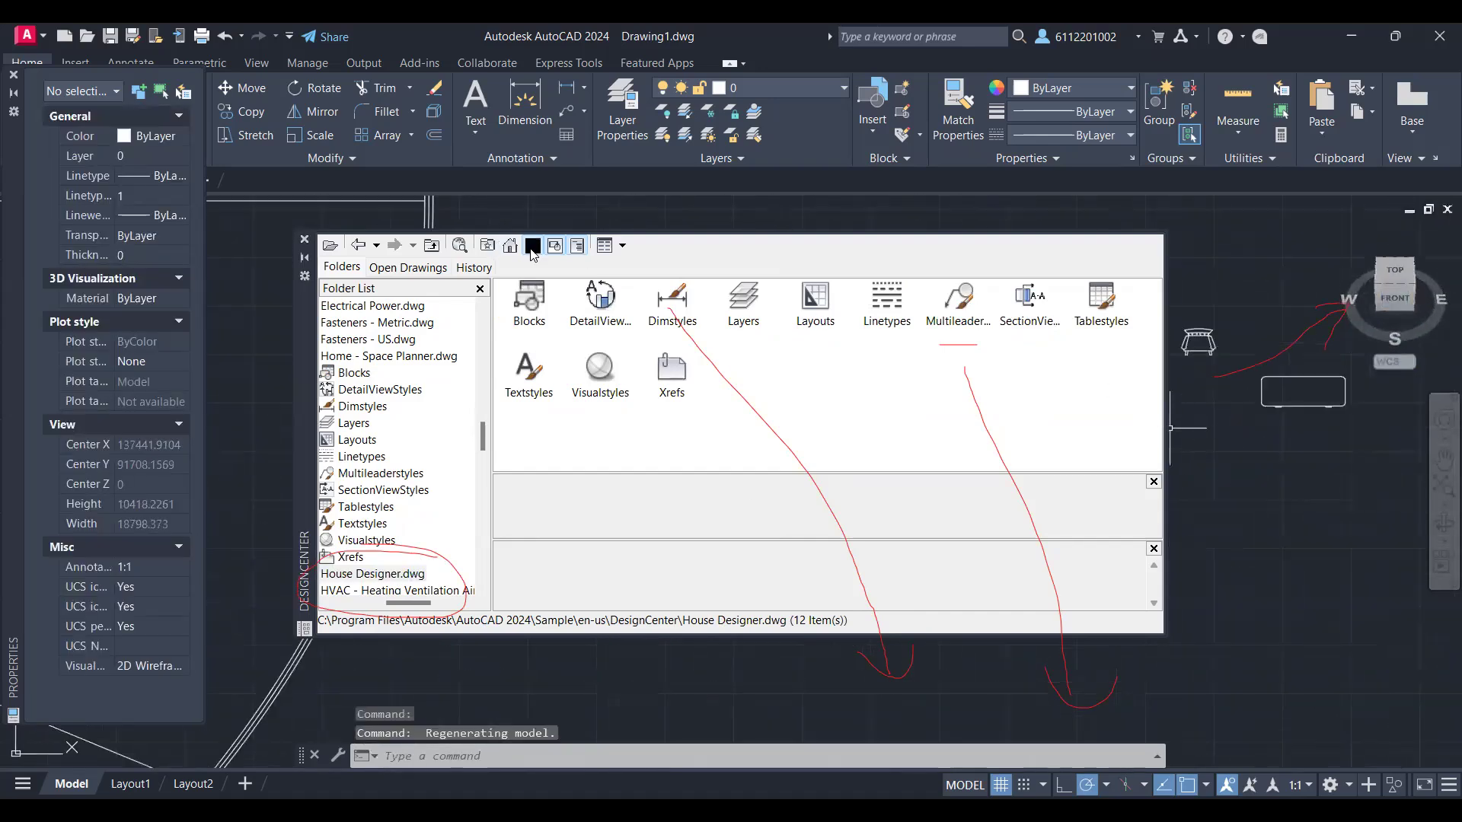
pyautogui.click(305, 241)
pyautogui.moveTo(1392, 301)
pyautogui.mouseDown()
pyautogui.moveTo(1408, 245)
pyautogui.moveTo(1404, 306)
pyautogui.mouseUp()
pyautogui.moveTo(1205, 280); pyautogui.dragTo(931, 521, button='middle')
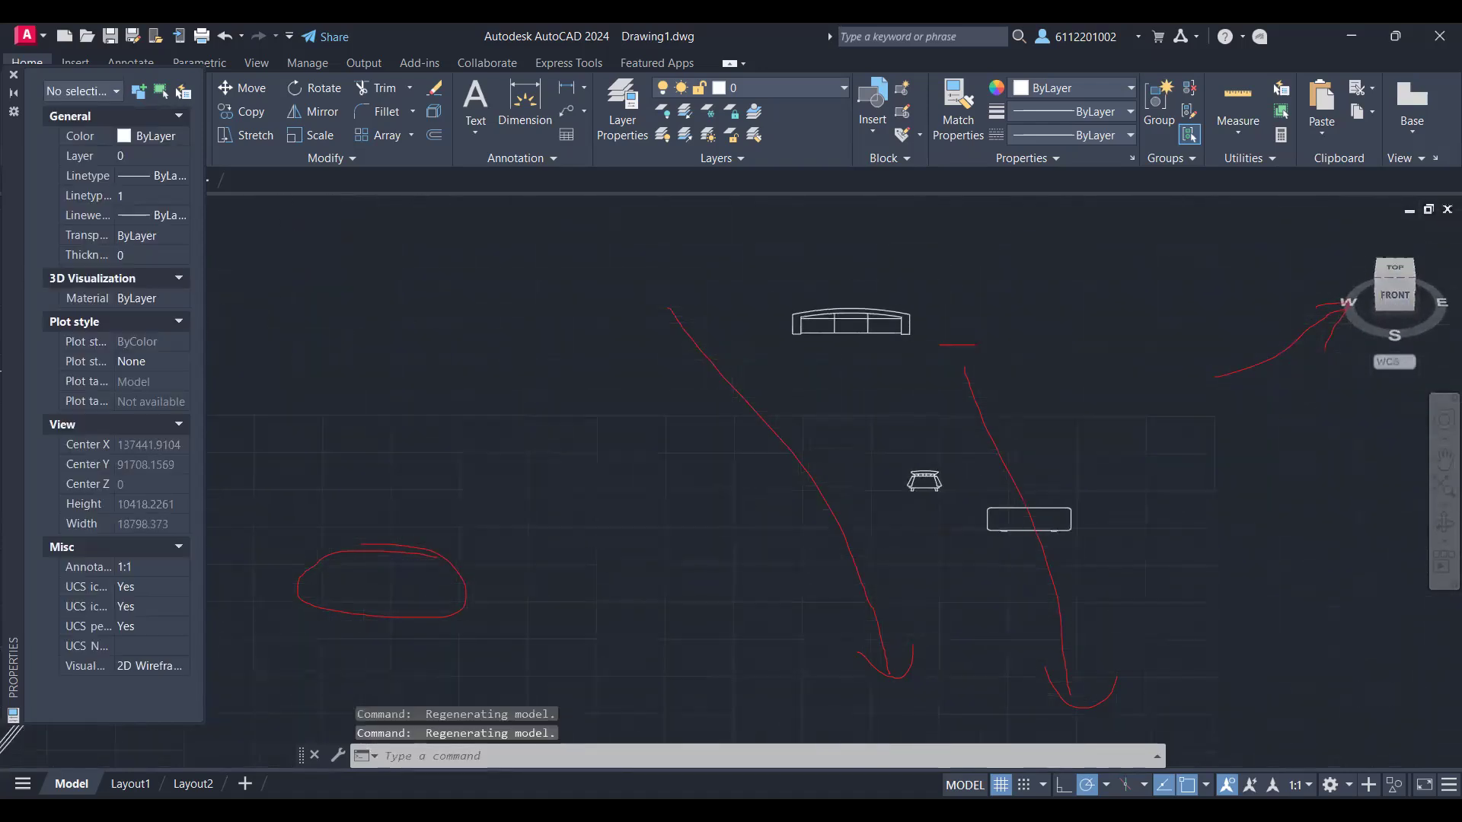
pyautogui.moveTo(1387, 299); pyautogui.dragTo(1377, 385)
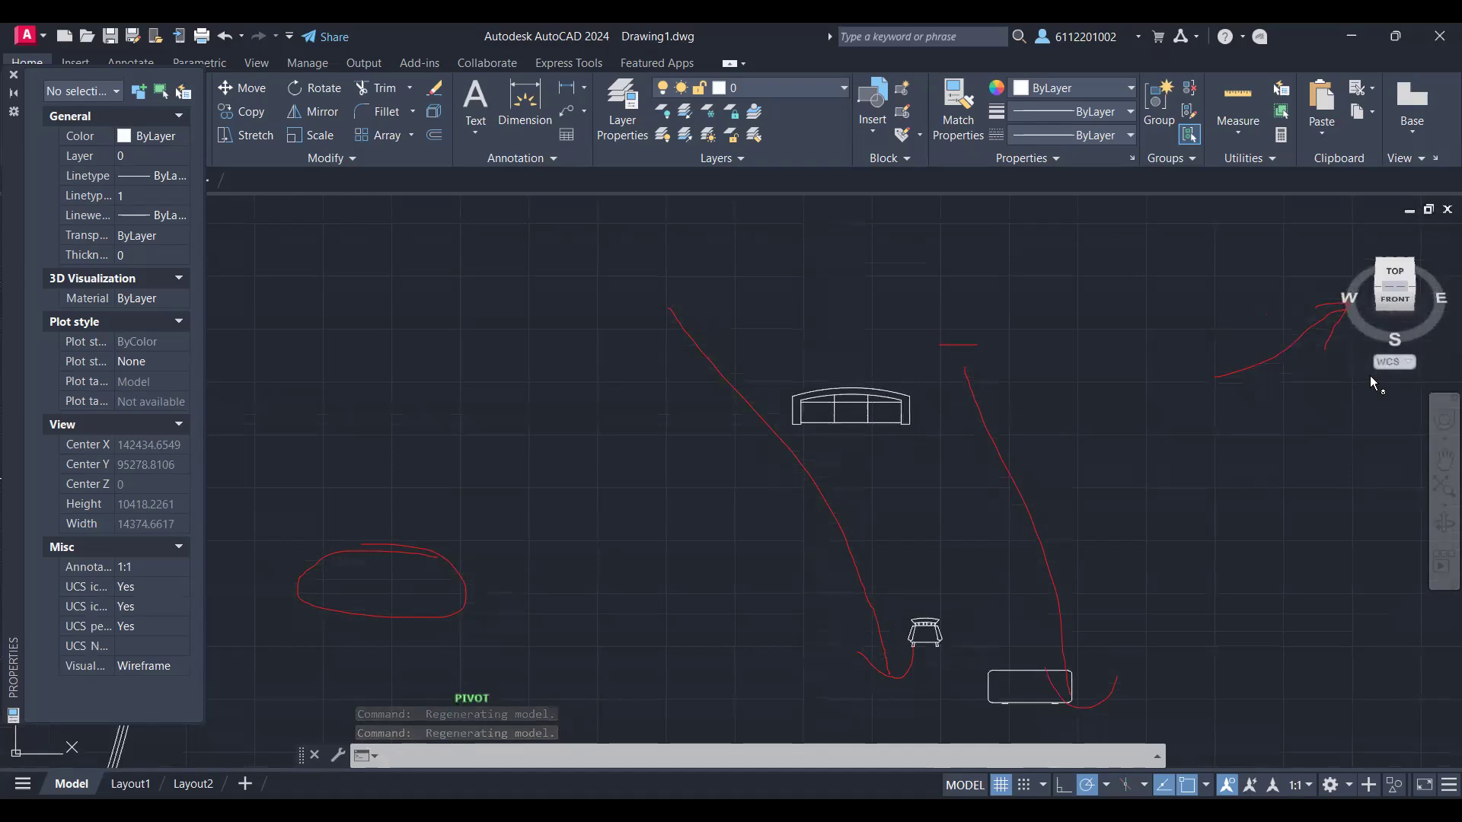
pyautogui.click(1386, 277)
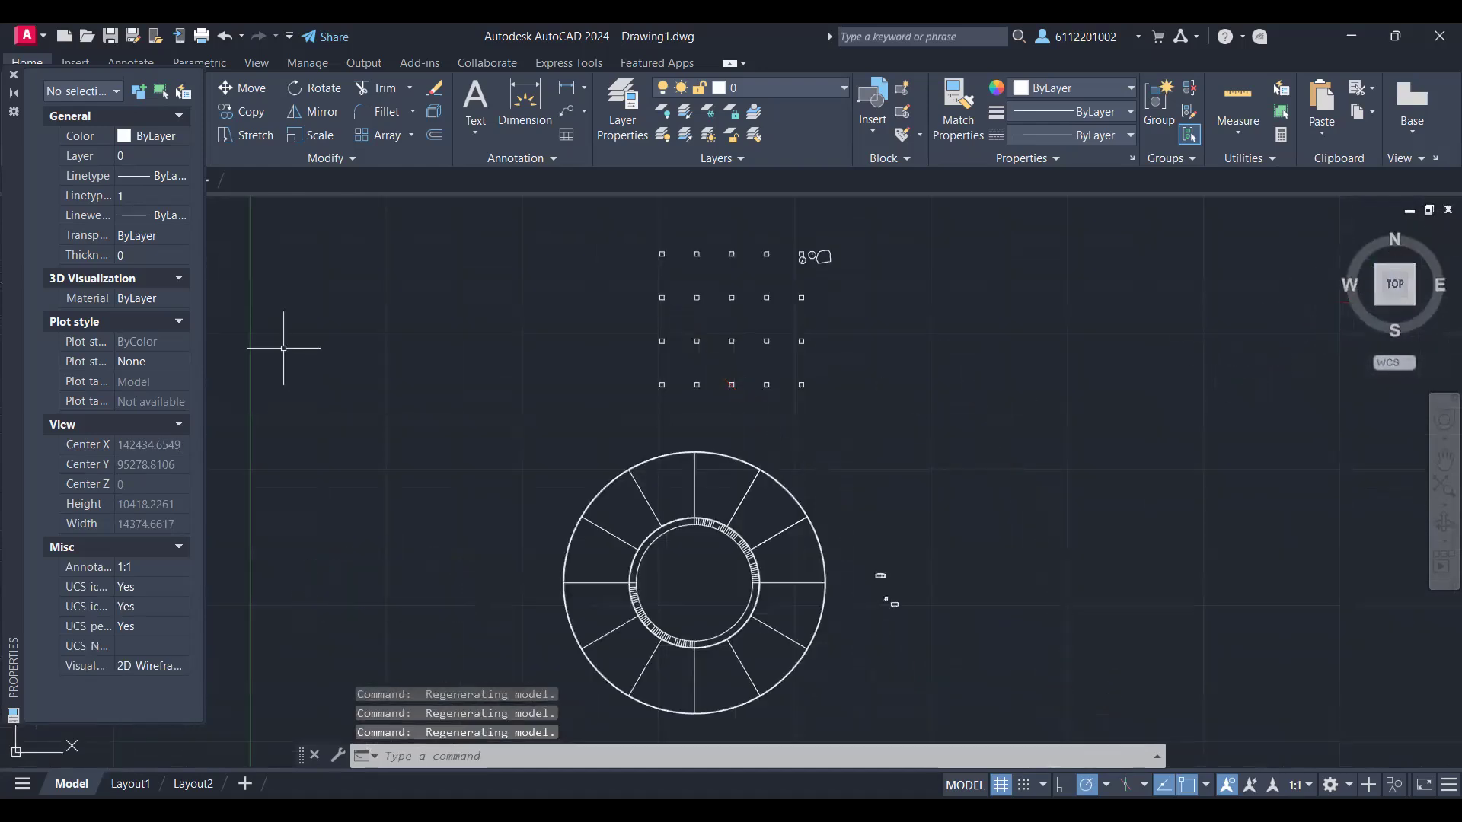
# Step: Reopen DesignCenter and look through the sample drawings and program folders listed below House Designer.dwg
pyautogui.hotkey('ctrl', '2')
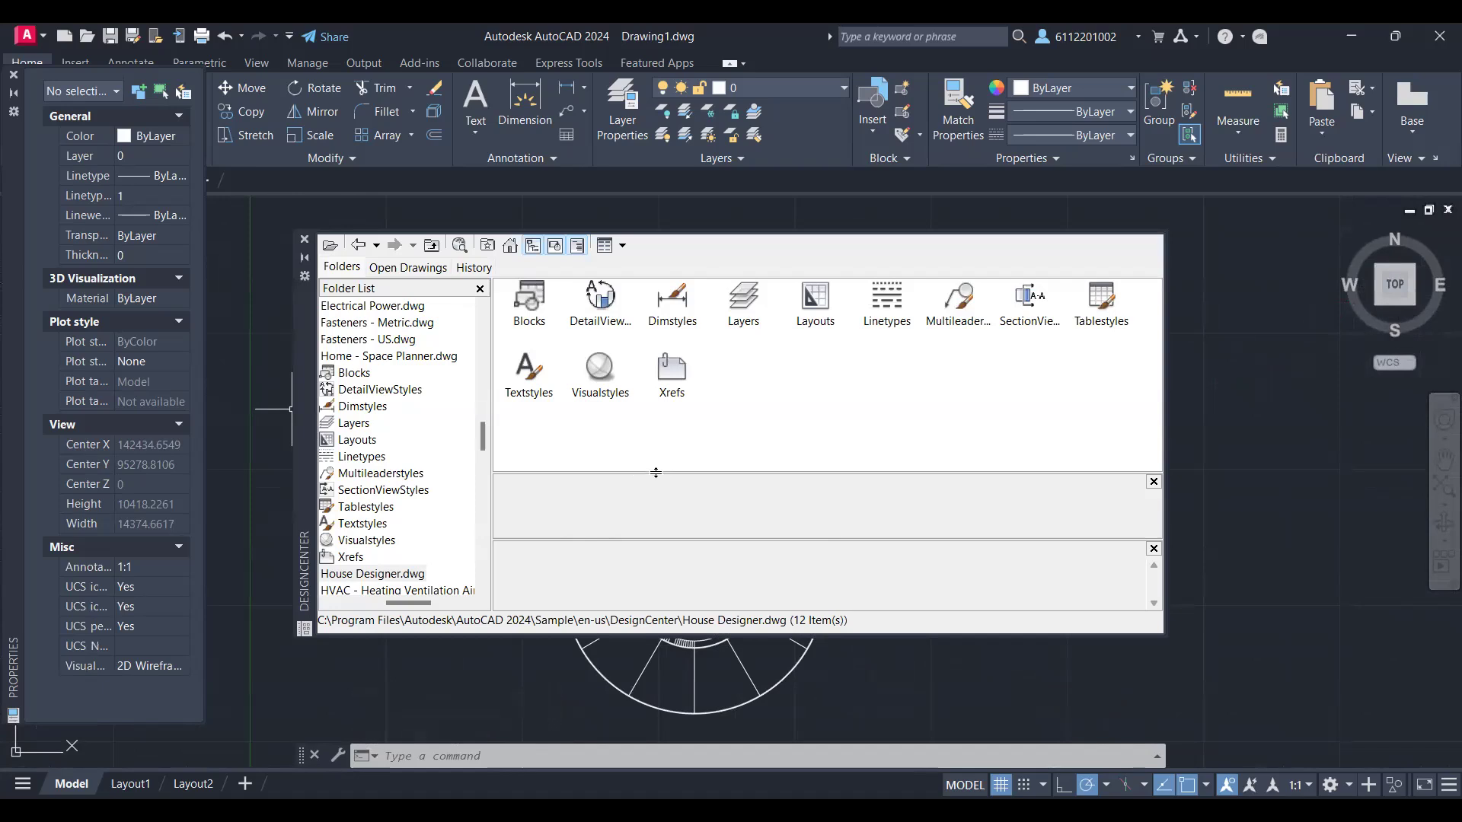
pyautogui.scroll(-4, 470, 480)
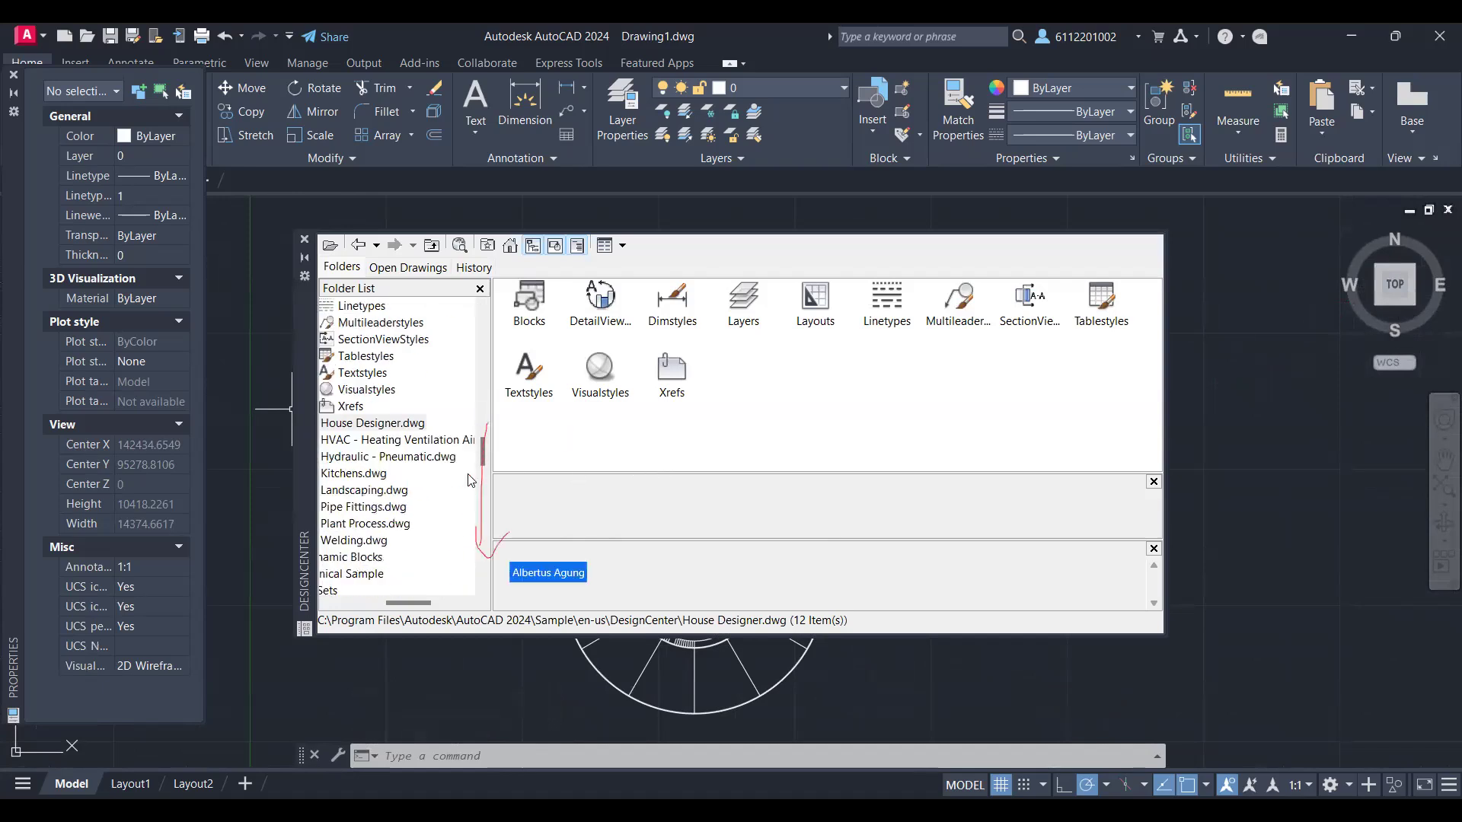
pyautogui.scroll(-3, 470, 480)
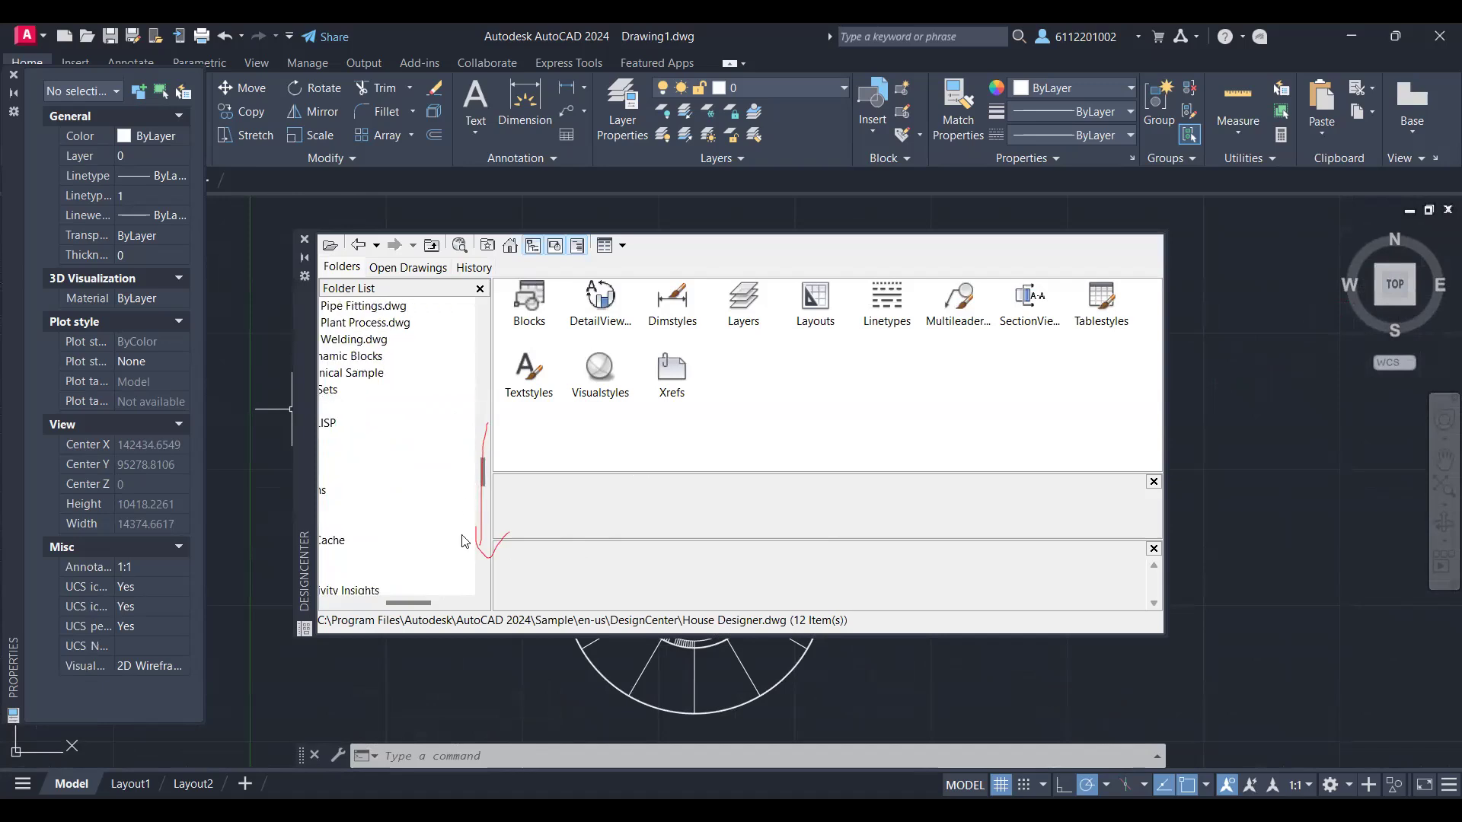
pyautogui.moveTo(410, 603); pyautogui.dragTo(389, 604)
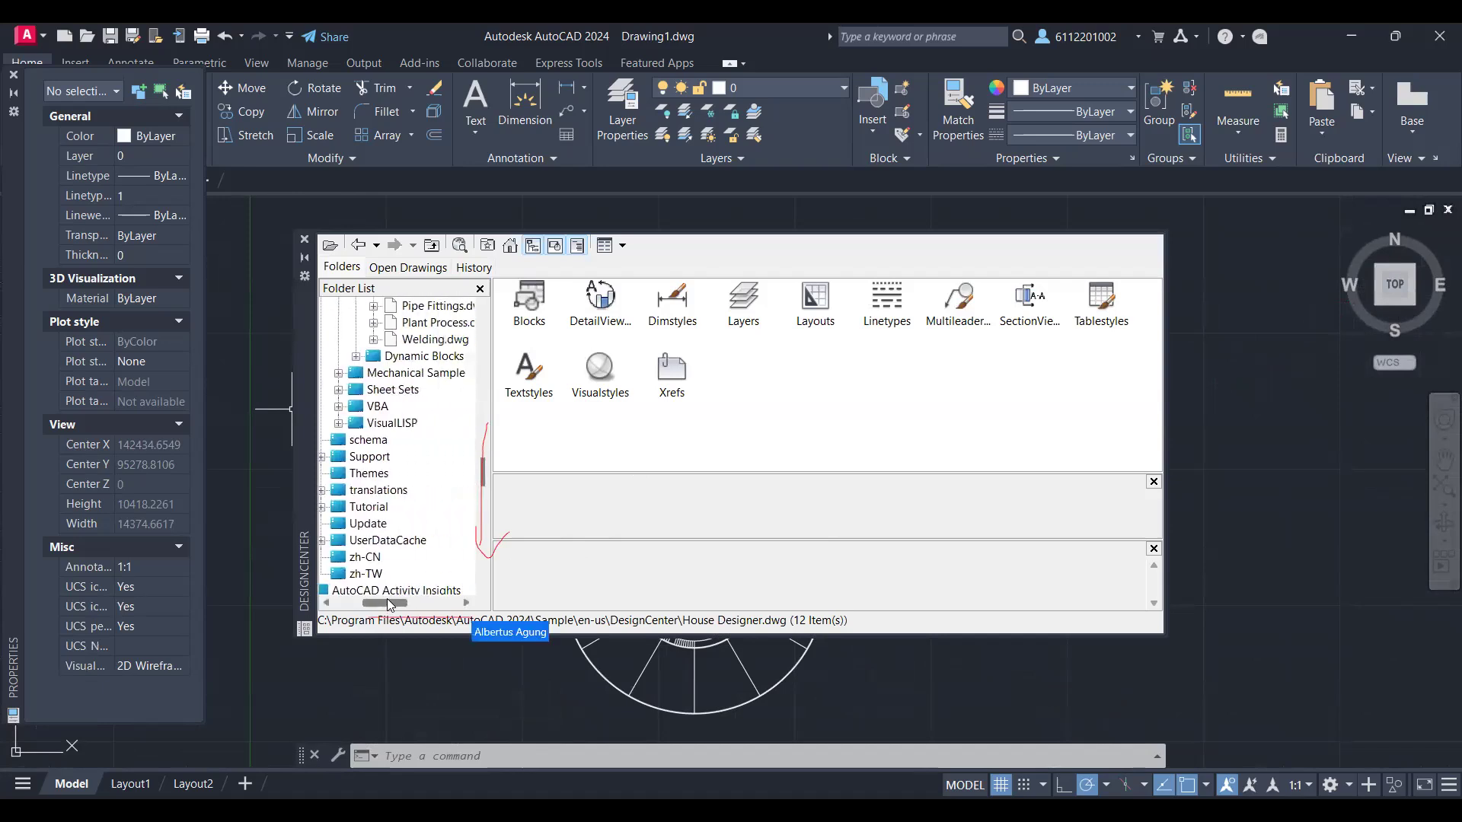
pyautogui.scroll(-2, 417, 532)
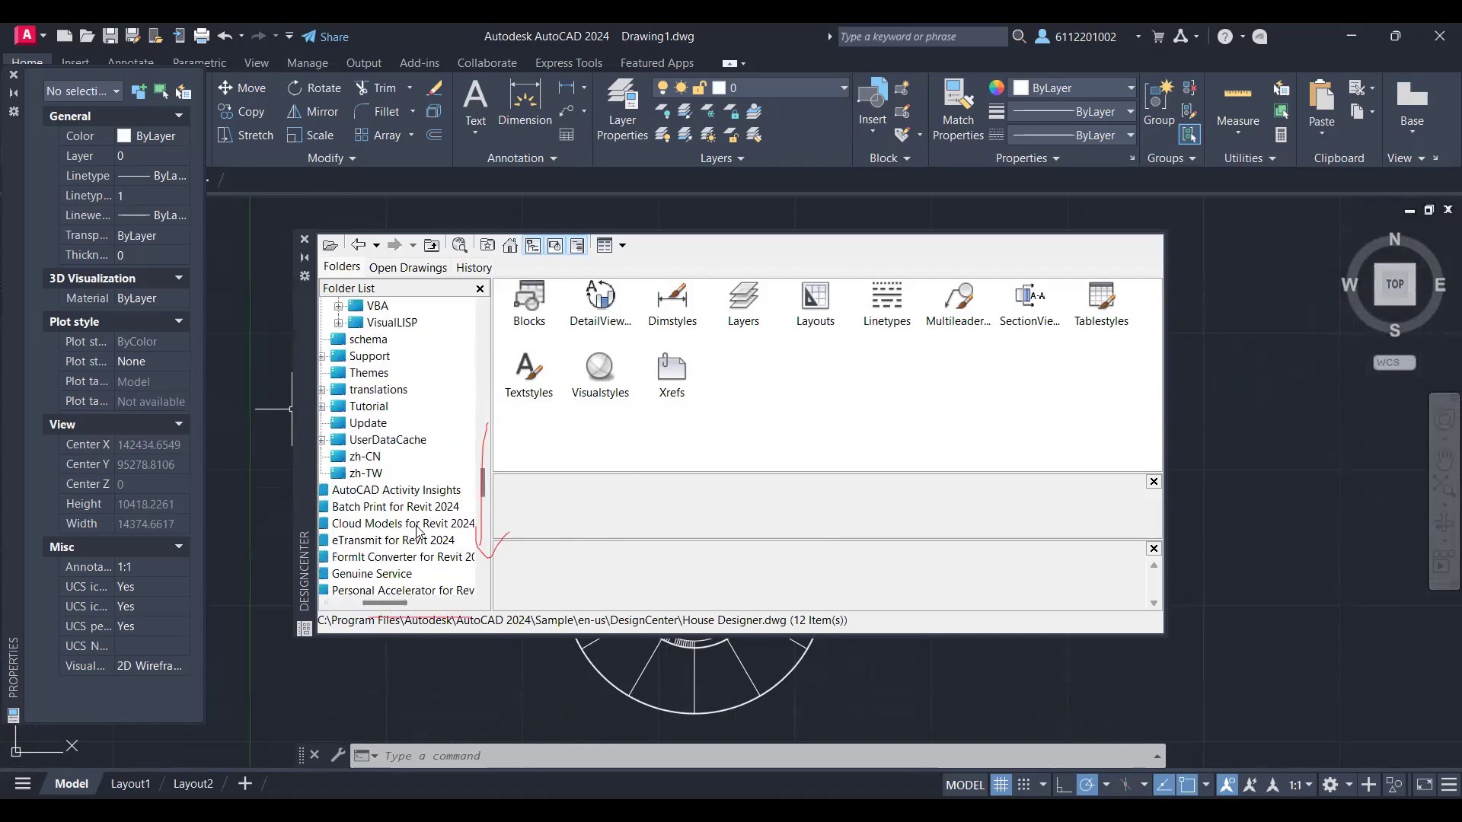
pyautogui.scroll(-1, 423, 527)
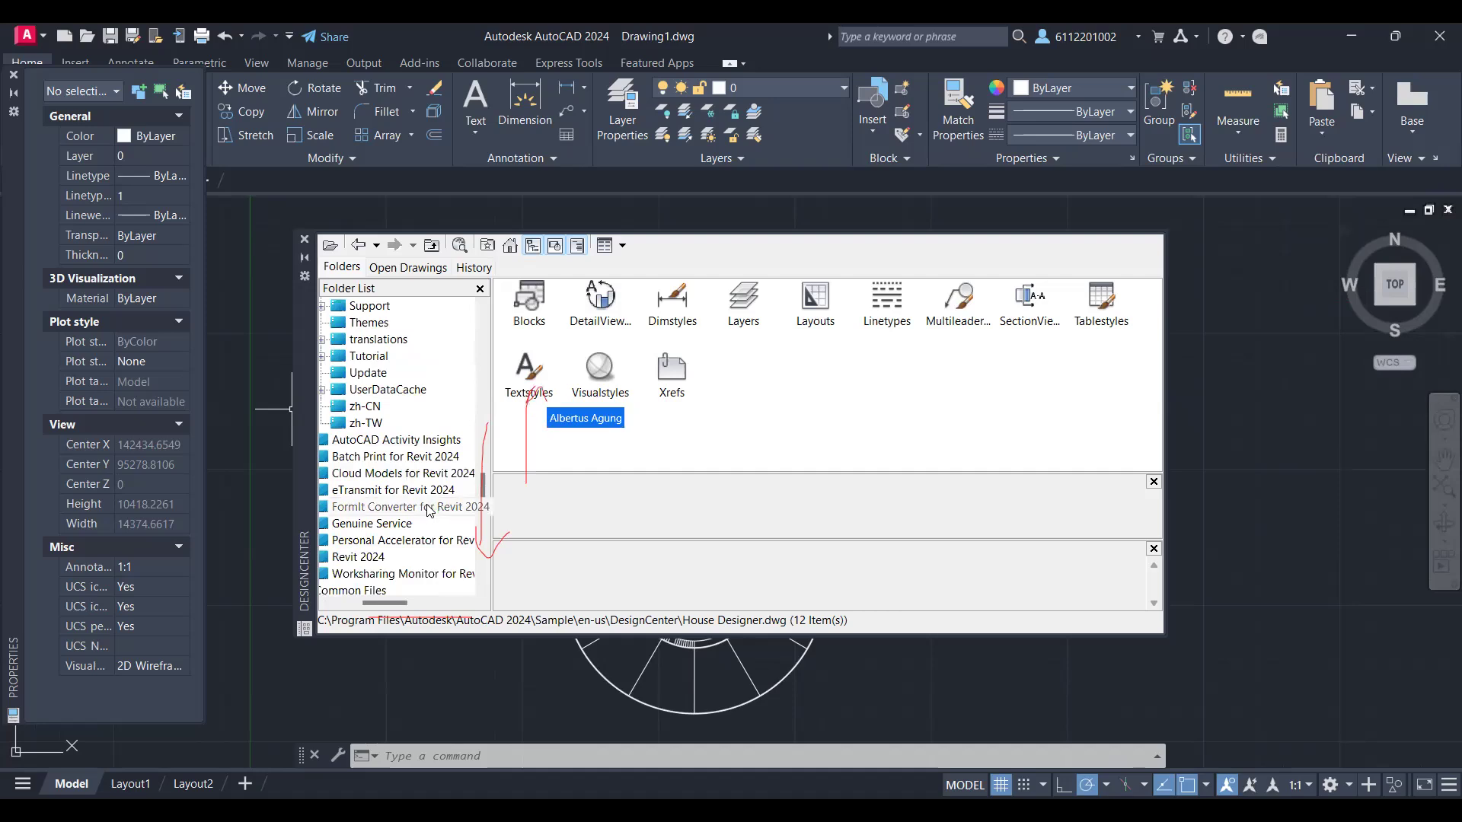
pyautogui.scroll(-2, 430, 510)
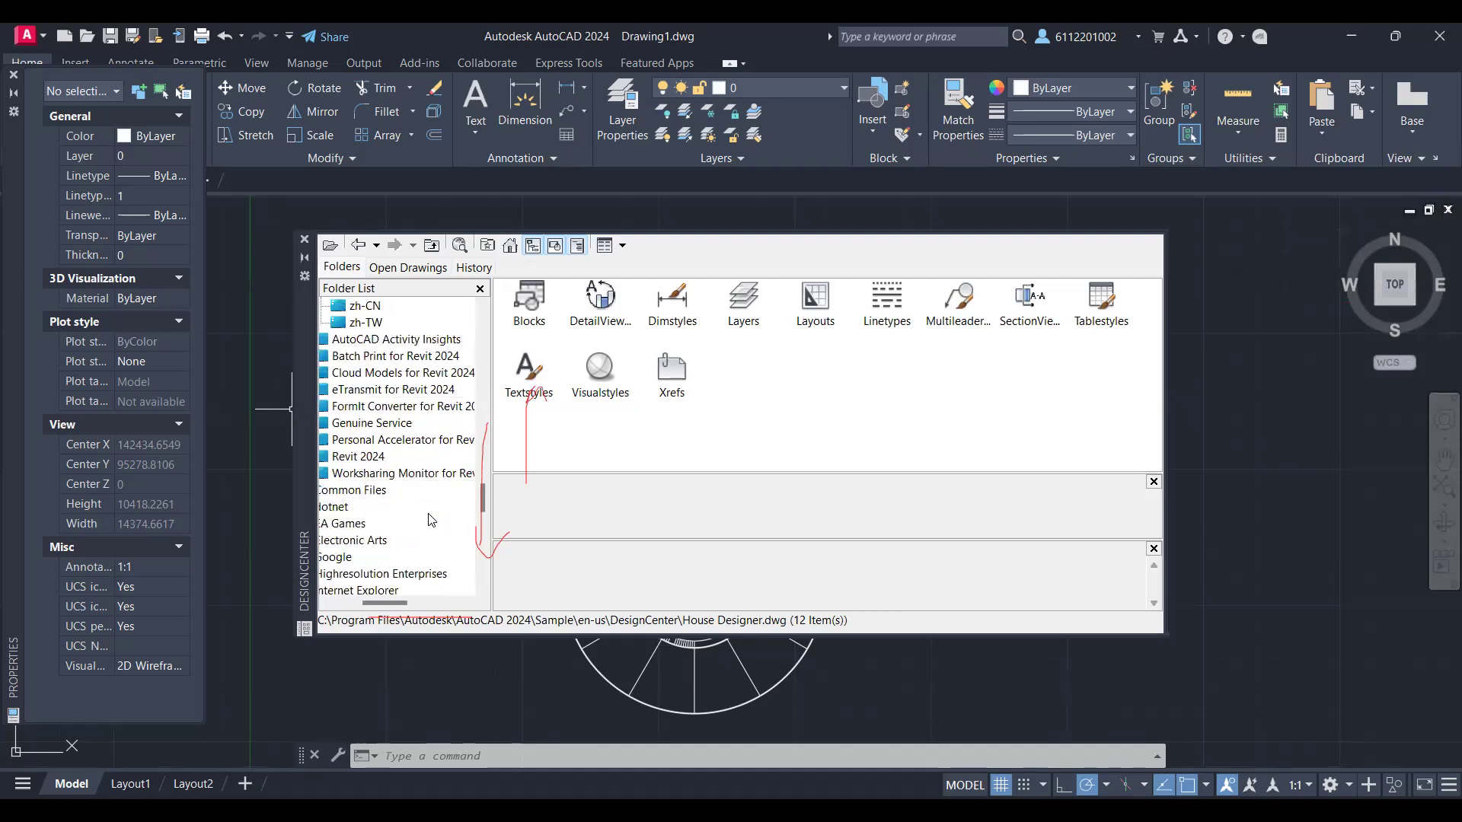
pyautogui.scroll(-1, 428, 515)
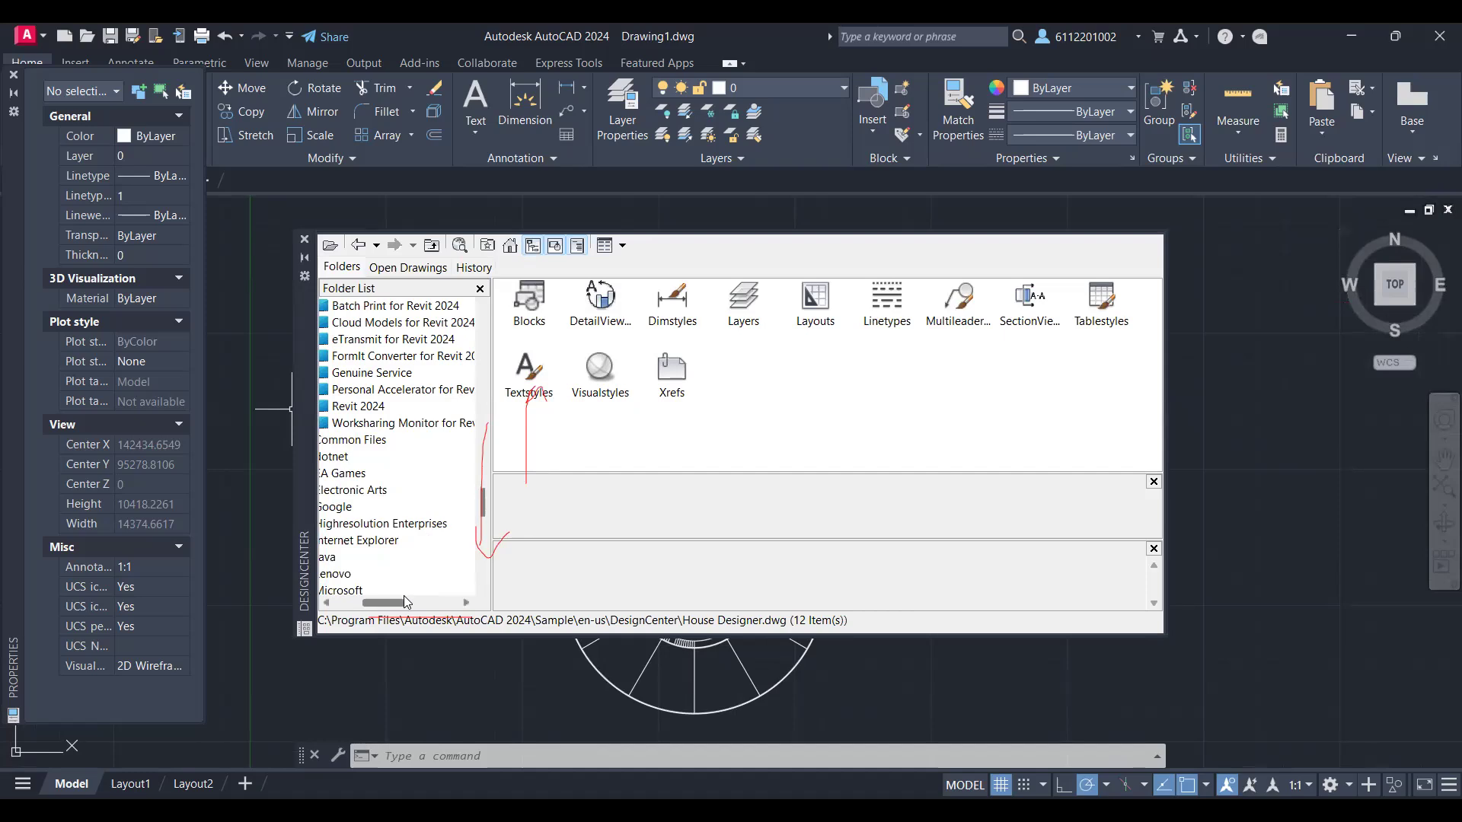
pyautogui.moveTo(404, 599); pyautogui.dragTo(397, 599)
pyautogui.scroll(-1, 430, 550)
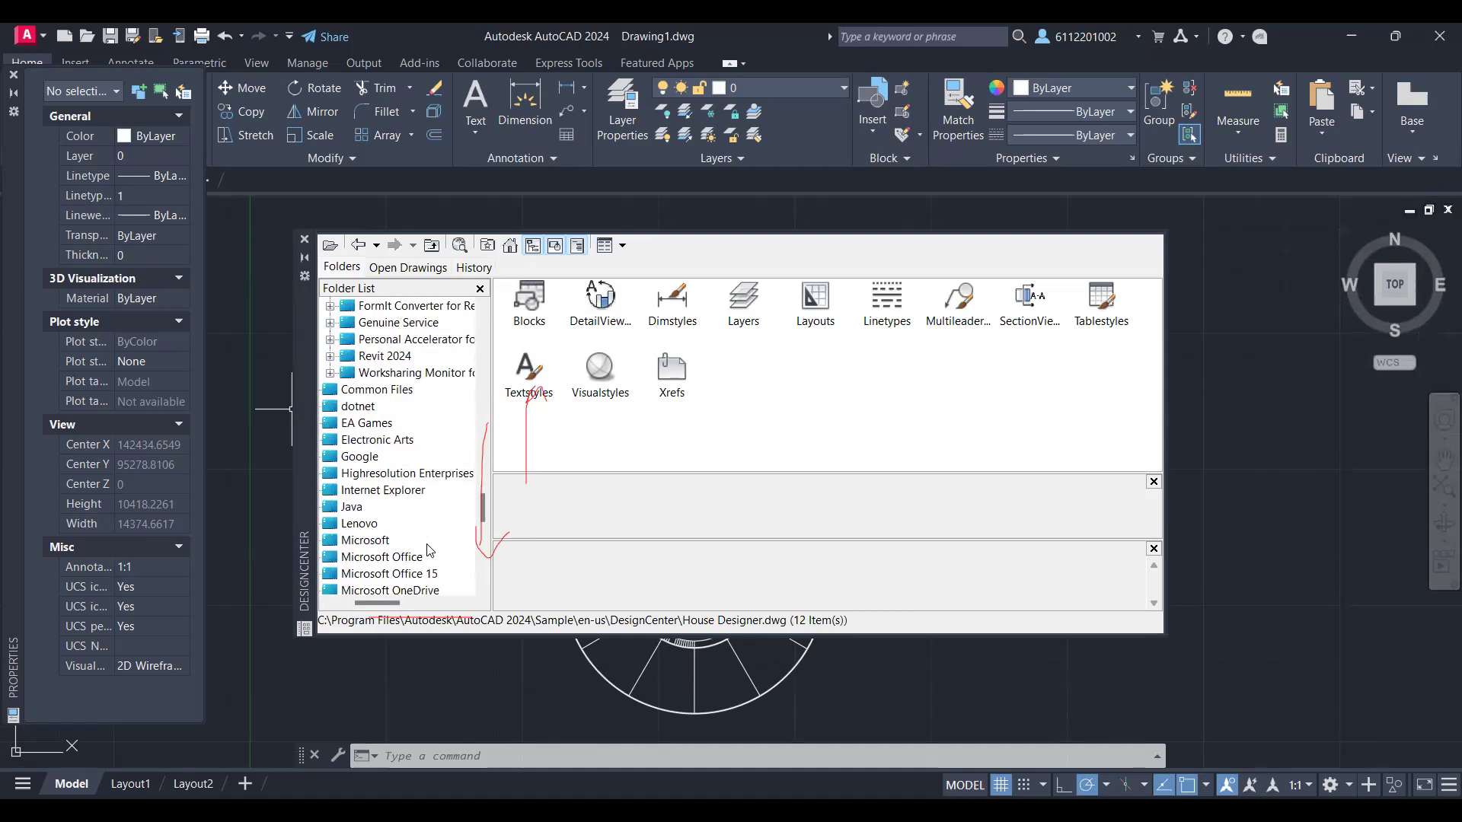
# Step: Return to the DesignCenter sample drawings in the folder list and display the blocks of Landscaping.dwg
pyautogui.scroll(2, 431, 550)
pyautogui.scroll(2, 430, 550)
pyautogui.scroll(5, 430, 550)
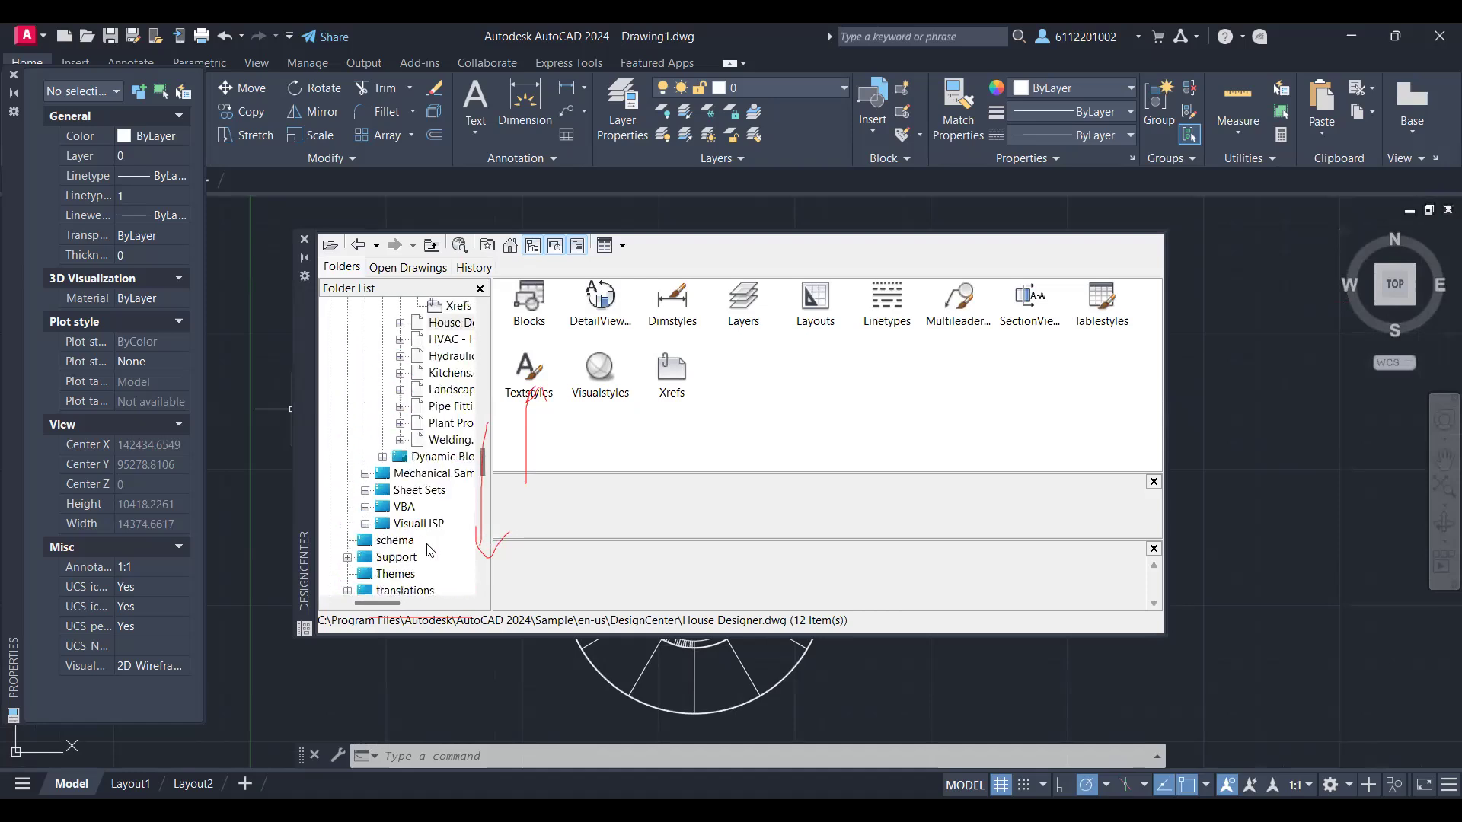
pyautogui.scroll(2, 430, 550)
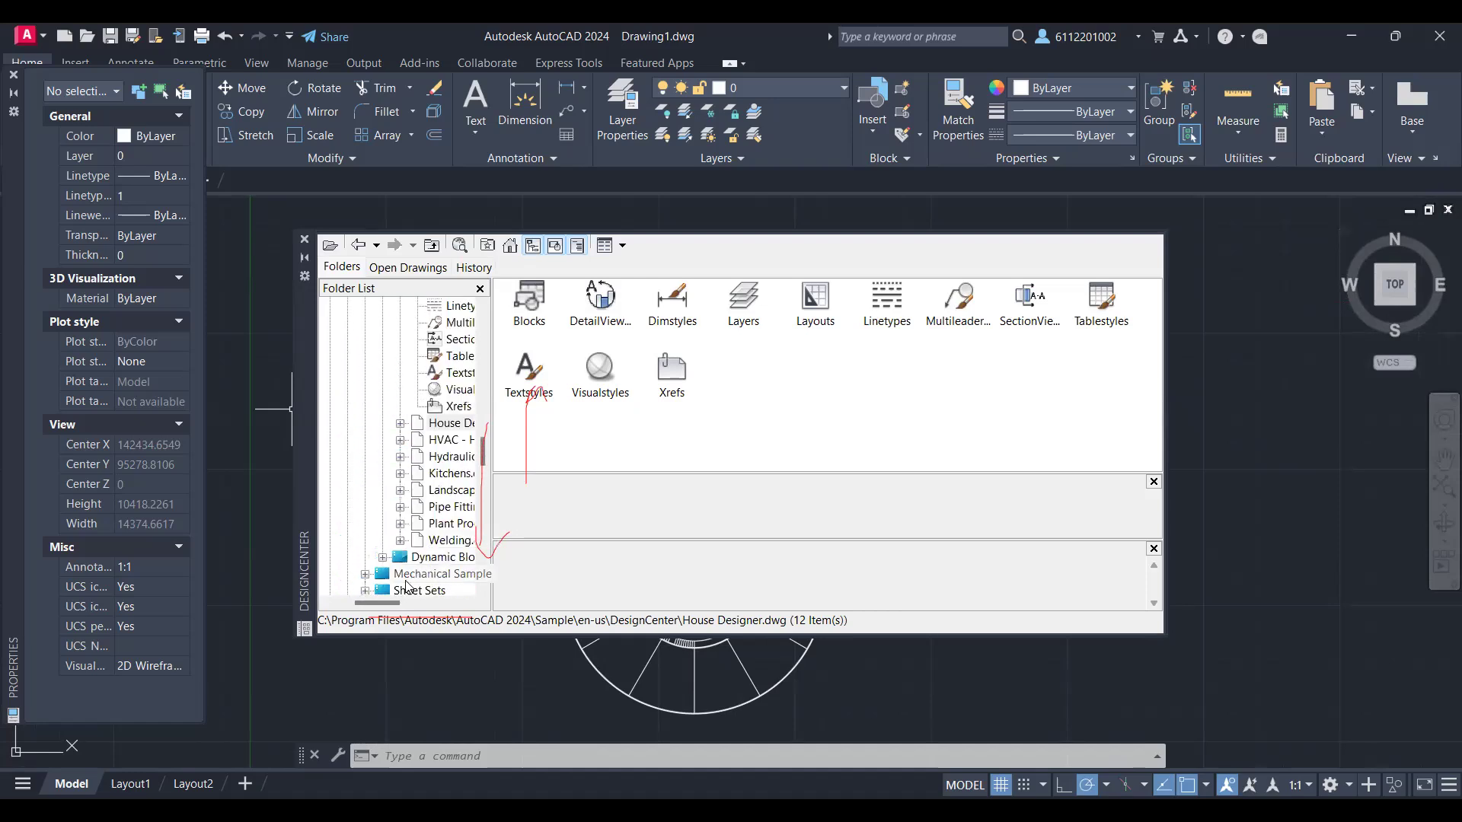
pyautogui.moveTo(391, 607); pyautogui.dragTo(410, 607)
pyautogui.scroll(1, 419, 514)
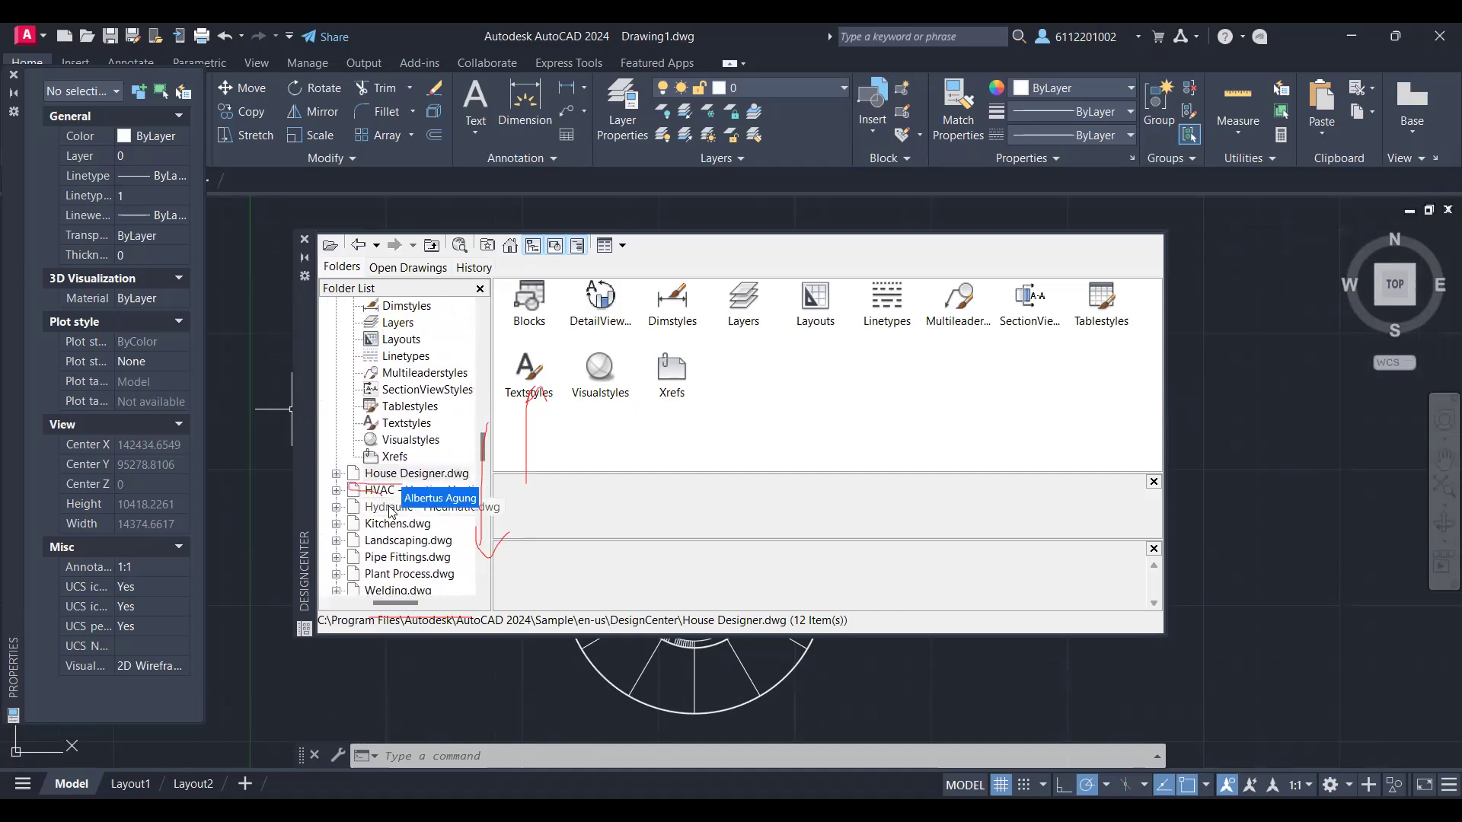
pyautogui.click(406, 541)
pyautogui.doubleClick(406, 541)
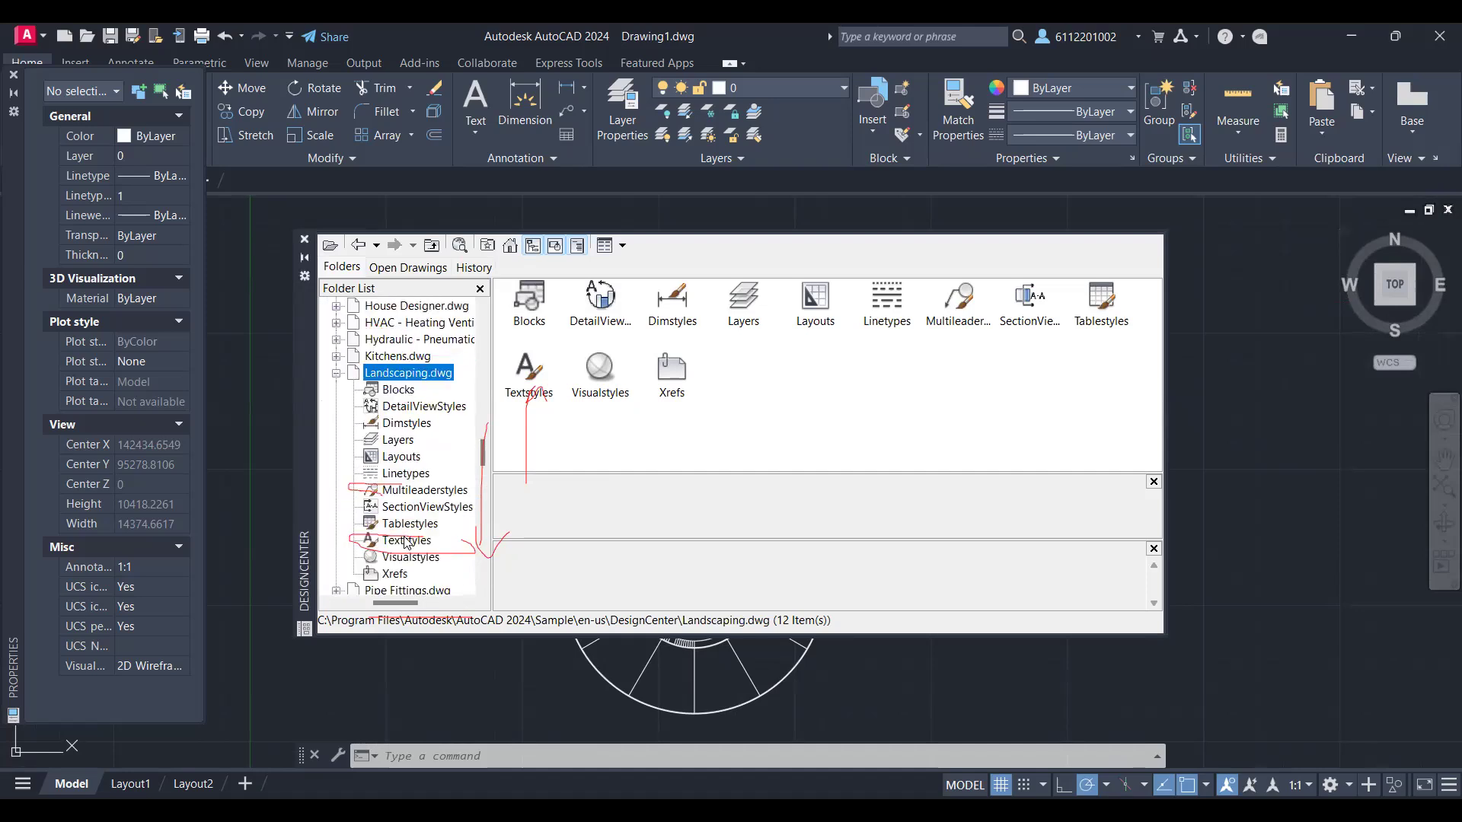
pyautogui.click(411, 392)
pyautogui.click(397, 389)
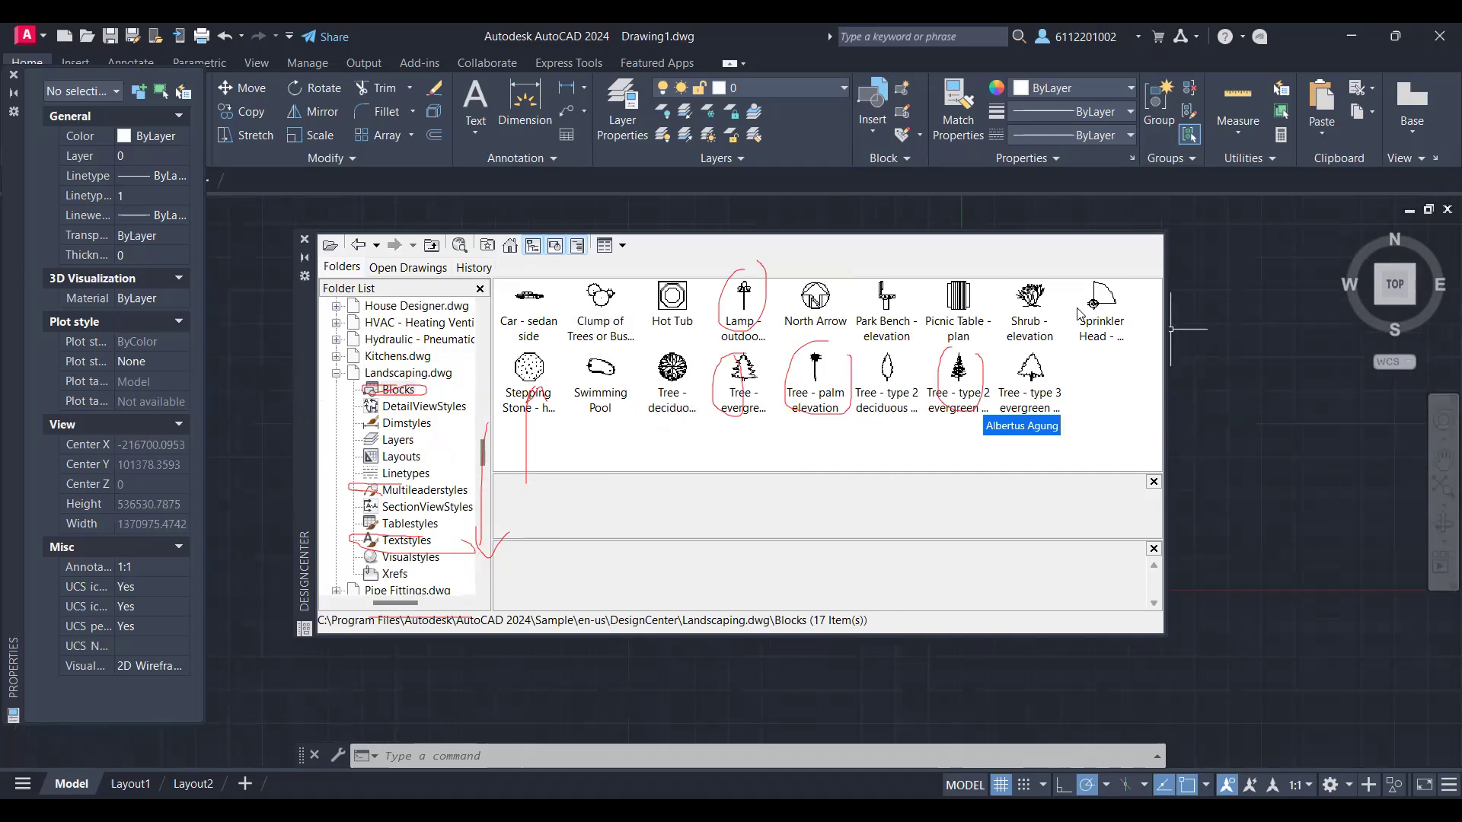
# Step: Insert the Sprinkler Head - 90 degrees block from Landscaping.dwg into an empty area of the drawing
pyautogui.click(1101, 301)
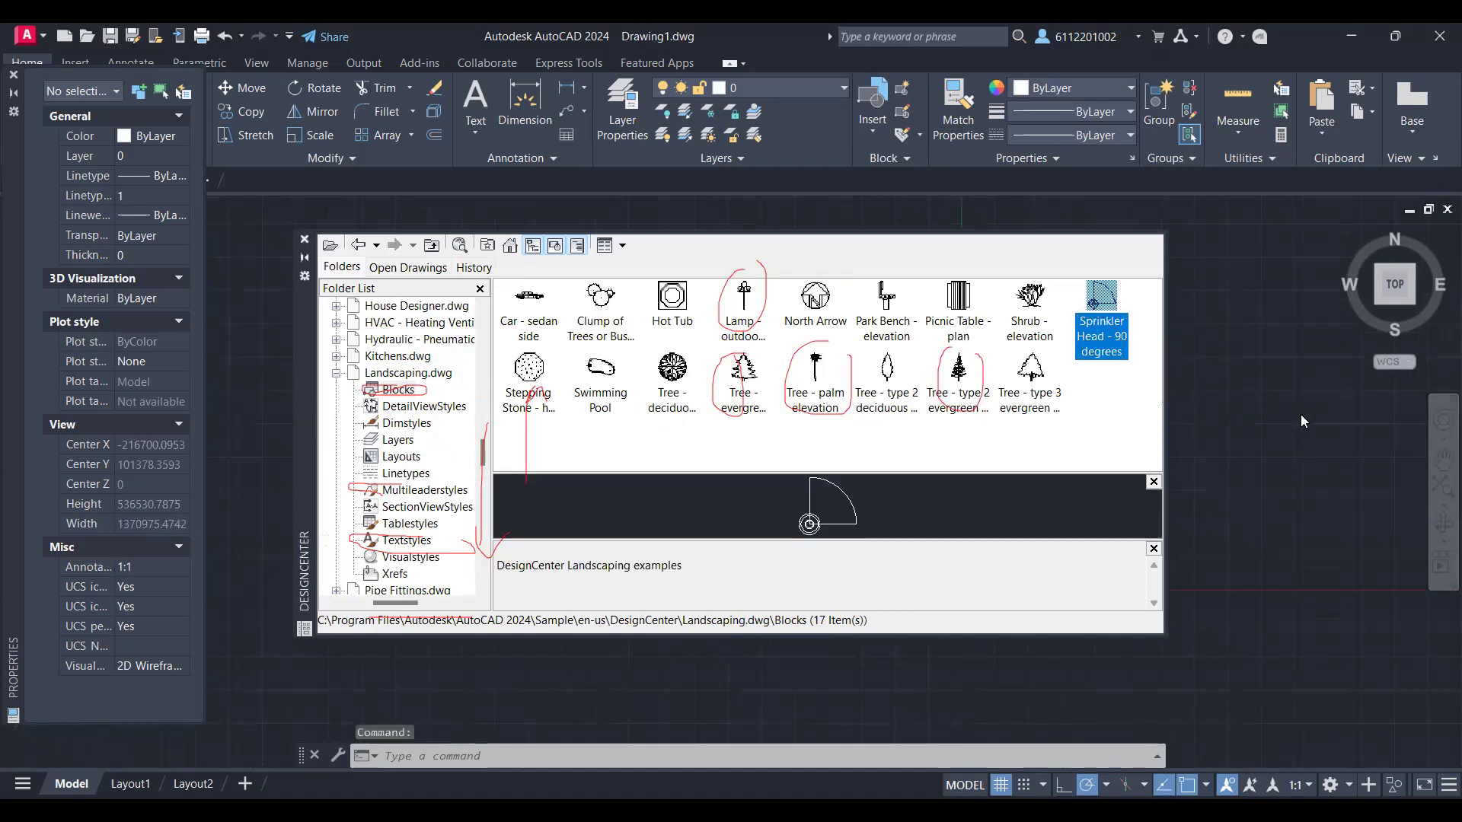
pyautogui.scroll(8, 1317, 442)
pyautogui.moveTo(1250, 306); pyautogui.dragTo(1307, 501, button='middle')
pyautogui.scroll(6, 1237, 422)
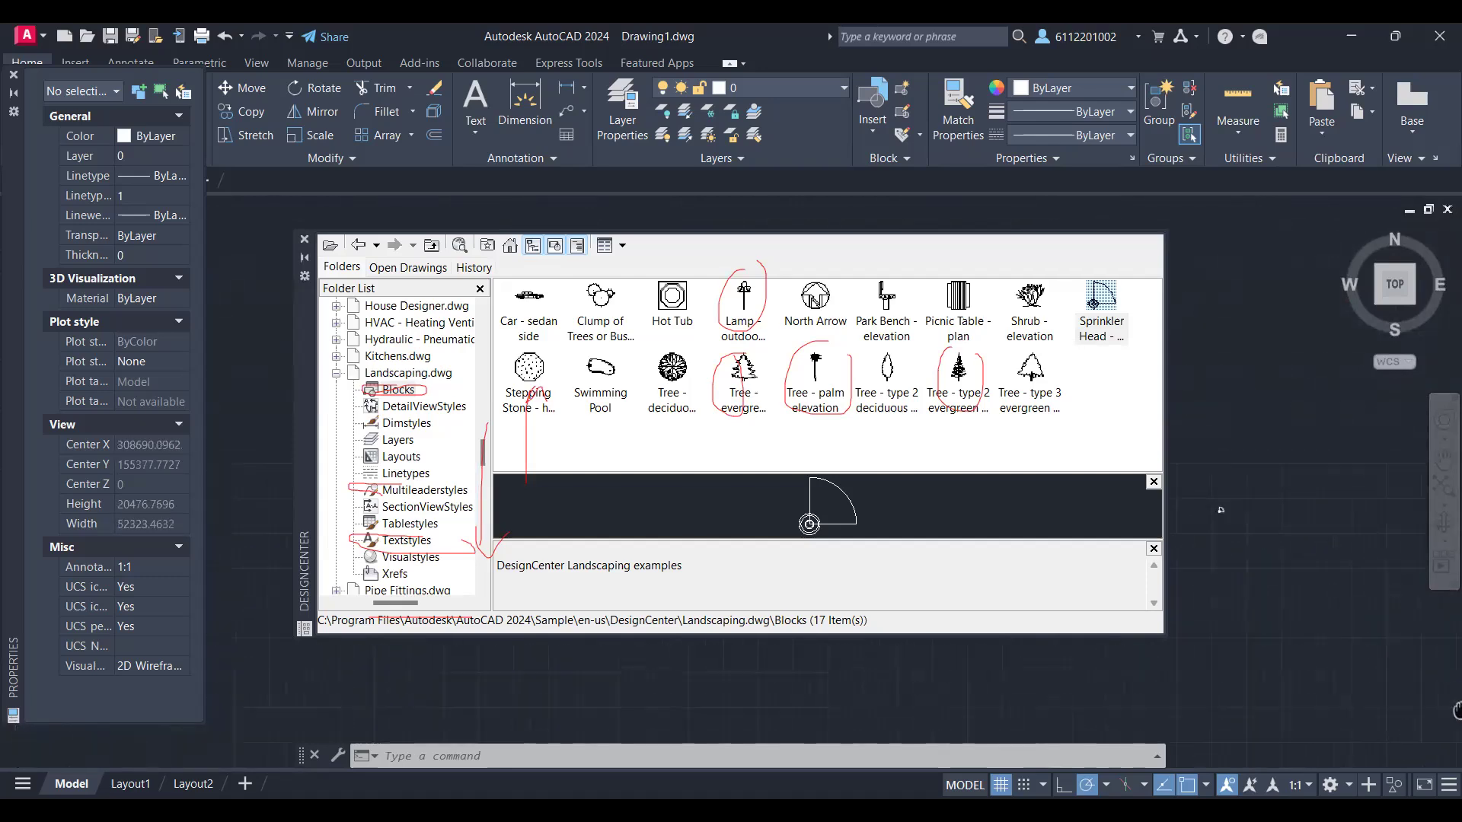
pyautogui.scroll(10, 1218, 472)
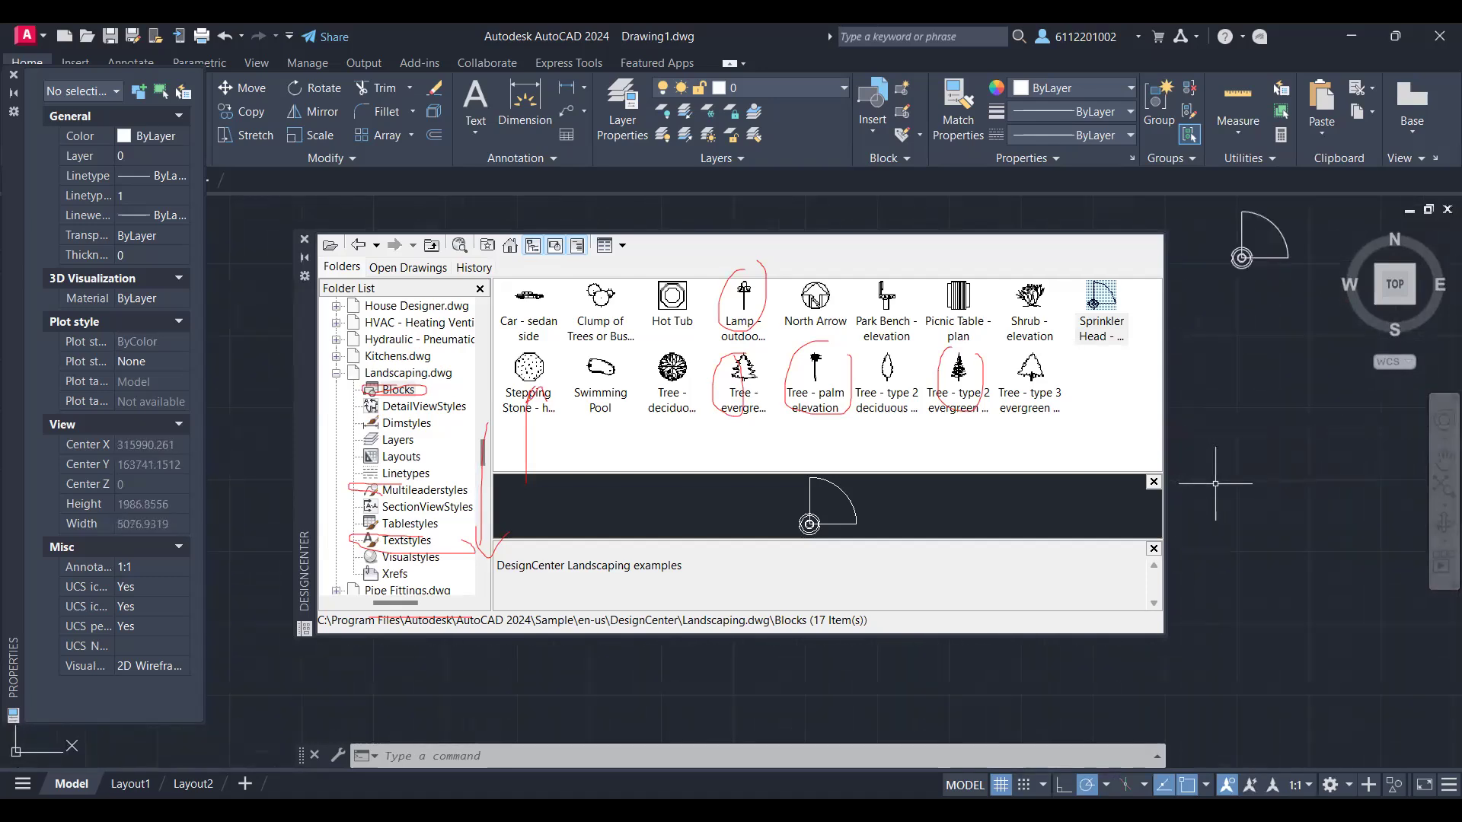
# Step: Insert the Tree - type 3 evergreen block near the sprinkler head and delete it
pyautogui.moveTo(1030, 368)
pyautogui.mouseDown()
pyautogui.moveTo(1066, 411)
pyautogui.moveTo(1300, 487)
pyautogui.moveTo(1294, 522)
pyautogui.moveTo(1285, 502)
pyautogui.mouseUp()
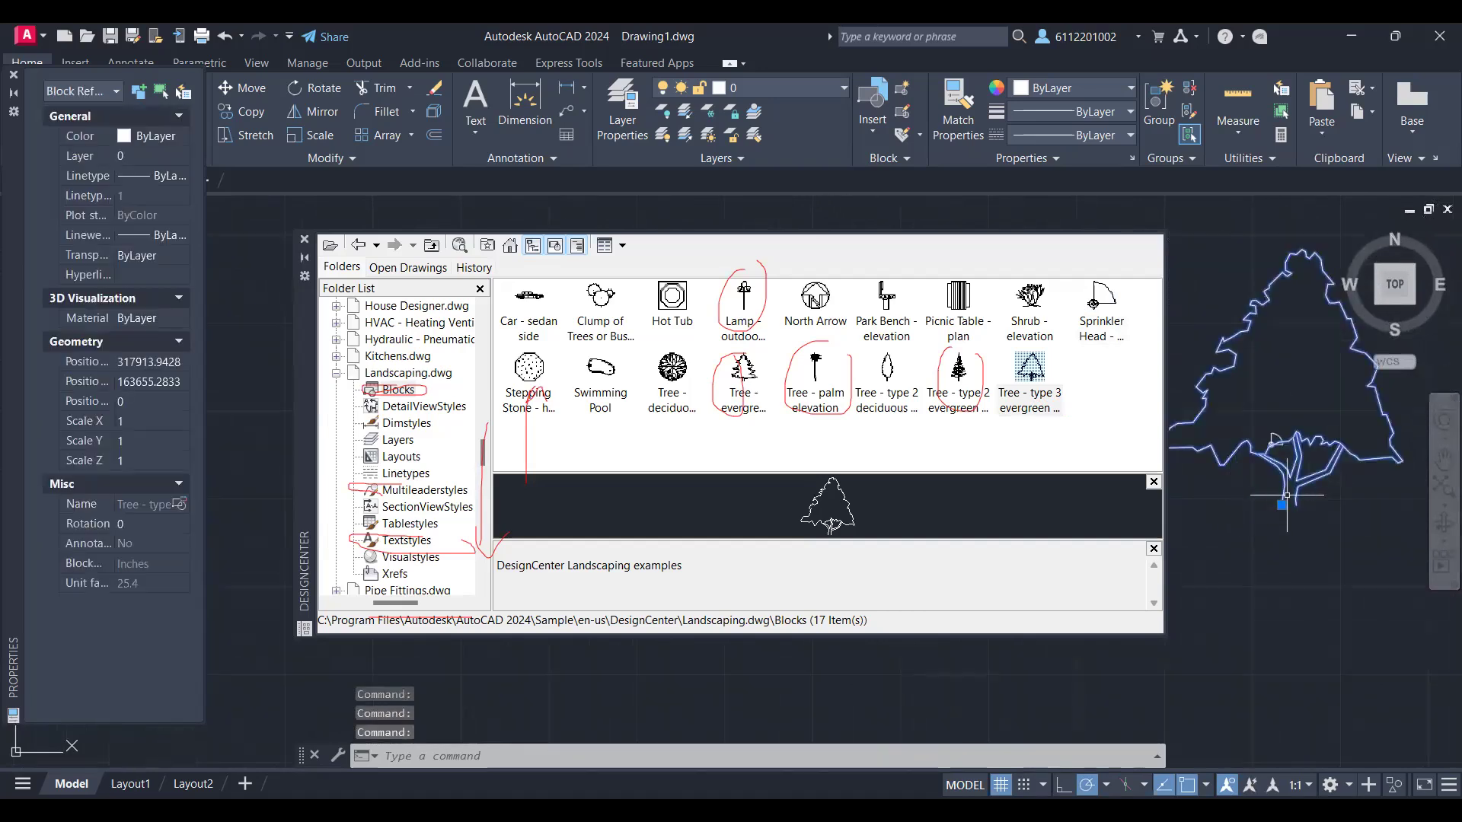
pyautogui.press('Delete')
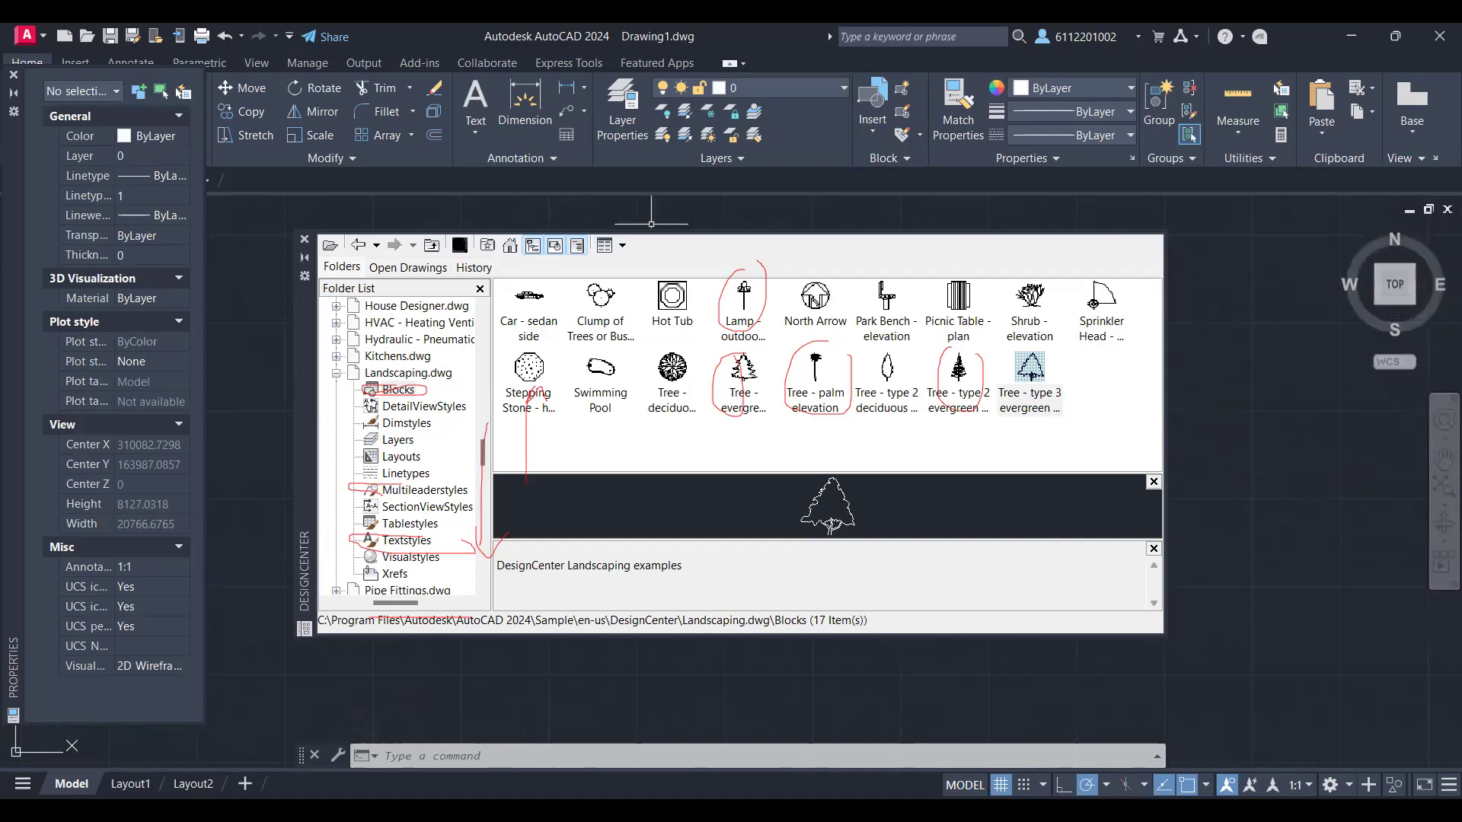
# Step: Close DesignCenter and bring the grid of small squares, the large ring and the furniture blocks back into view
pyautogui.click(304, 236)
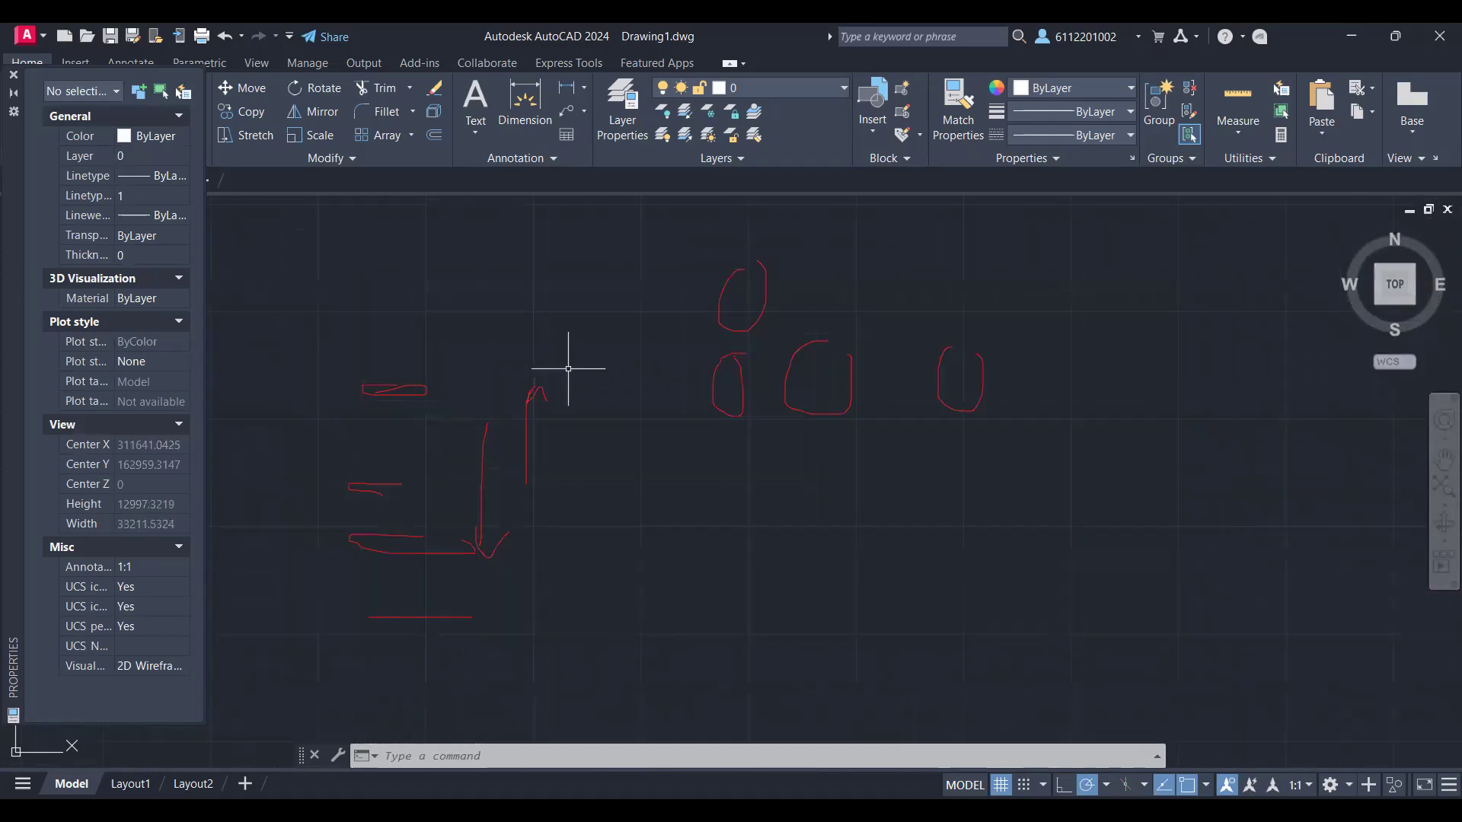
pyautogui.scroll(-6, 588, 374)
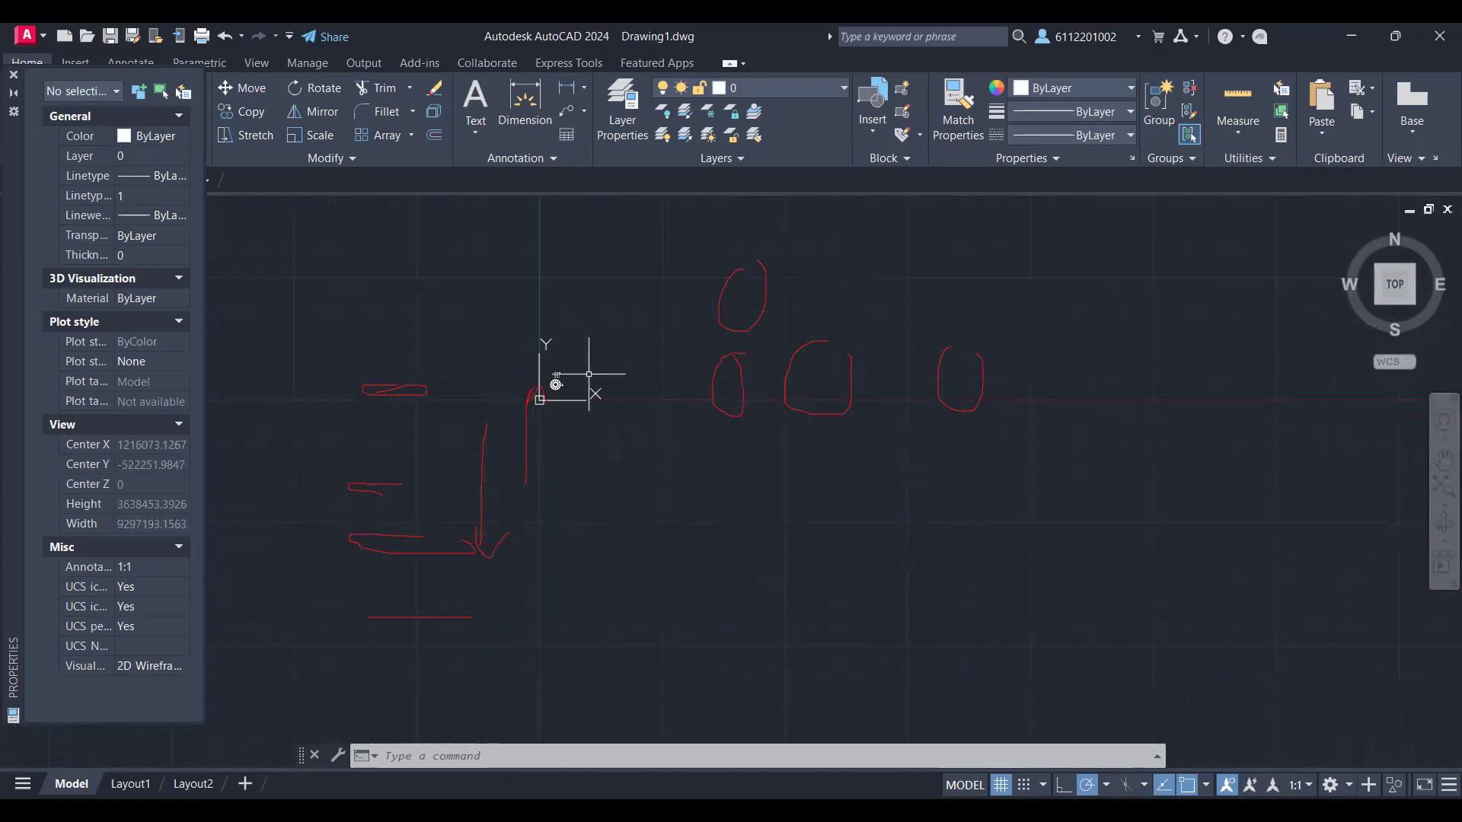
pyautogui.scroll(6, 643, 353)
pyautogui.moveTo(480, 373); pyautogui.dragTo(823, 405, button='middle')
pyautogui.scroll(6, 720, 414)
pyautogui.moveTo(642, 417); pyautogui.dragTo(883, 276, button='middle')
pyautogui.scroll(4, 773, 433)
pyautogui.moveTo(752, 446); pyautogui.dragTo(998, 270, button='middle')
pyautogui.scroll(1, 832, 431)
pyautogui.scroll(-3, 809, 456)
pyautogui.moveTo(809, 457)
pyautogui.mouseDown(button='middle')
pyautogui.moveTo(824, 313)
pyautogui.moveTo(750, 327)
pyautogui.mouseUp(button='middle')
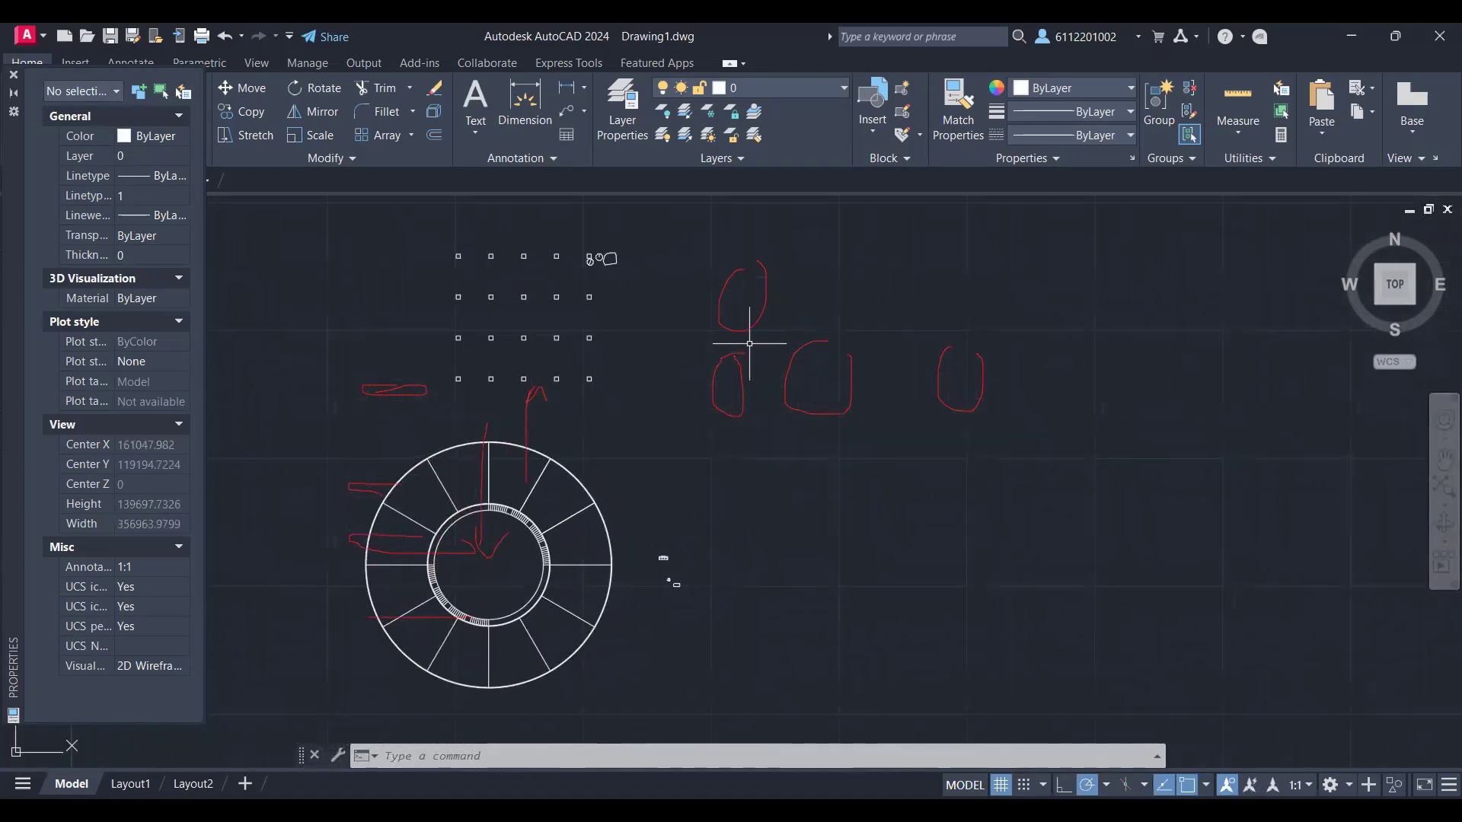